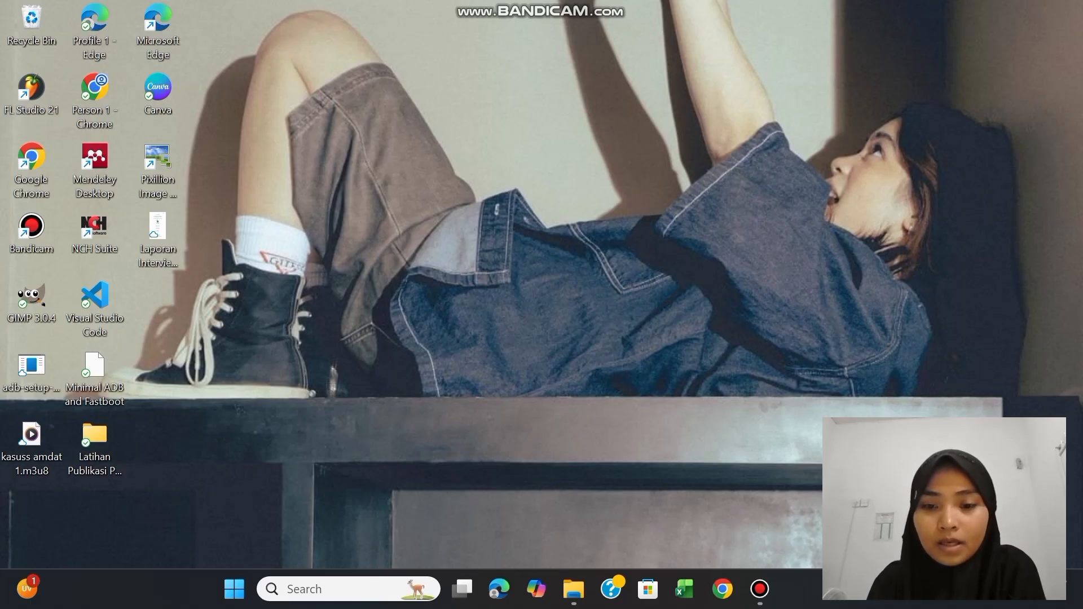
Extract the Foxit PDF Editor Pro 12.0.2.12465 RAR archive on drive C: into its current location with WinRAR
mouse_move(574, 590)
left_click(575, 511)
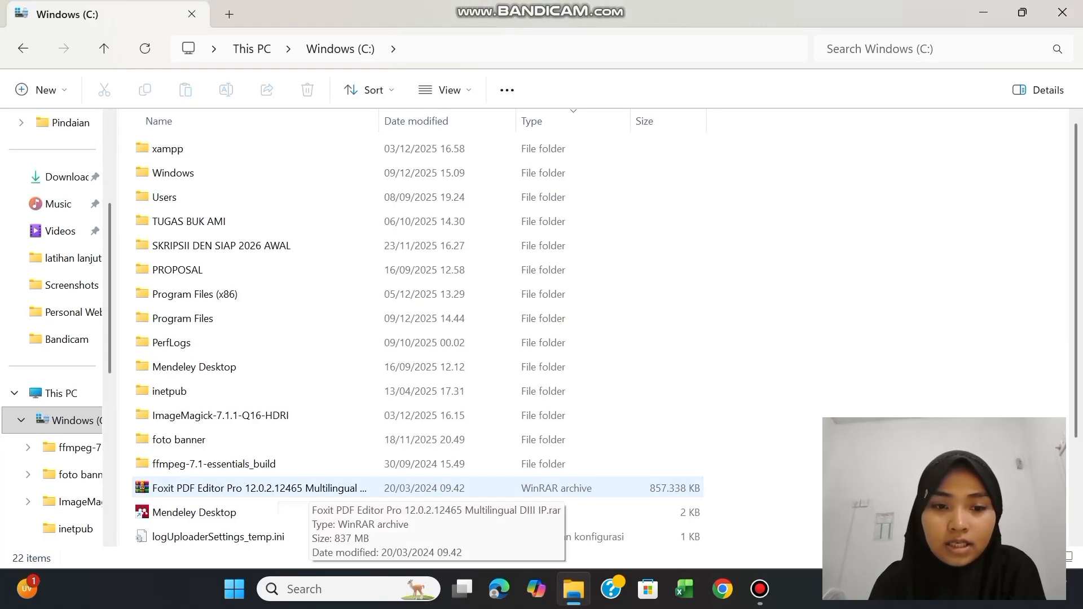
right_click(308, 487)
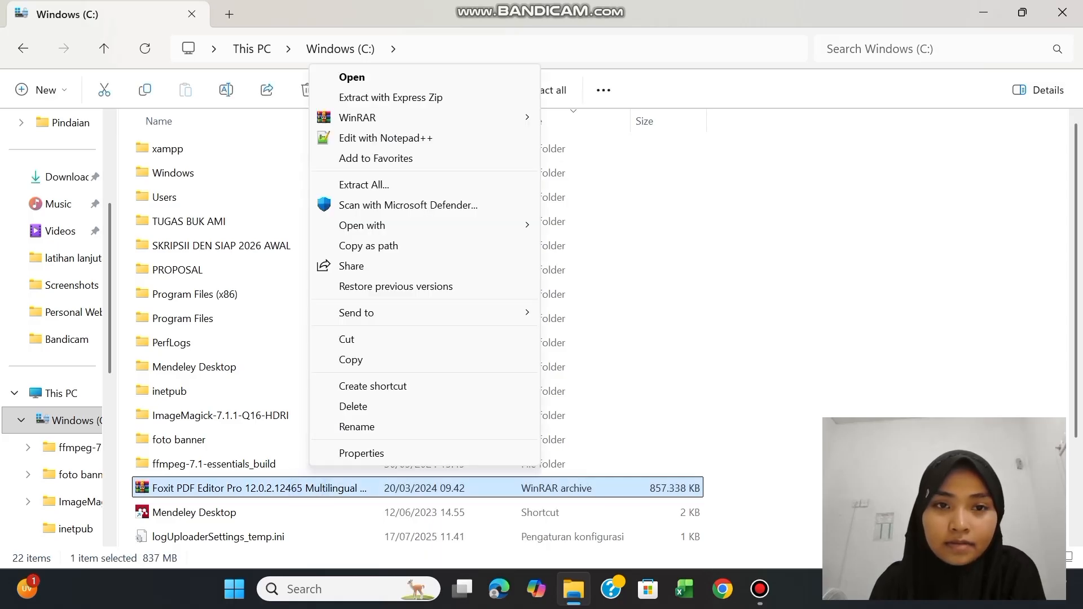
mouse_move(395, 117)
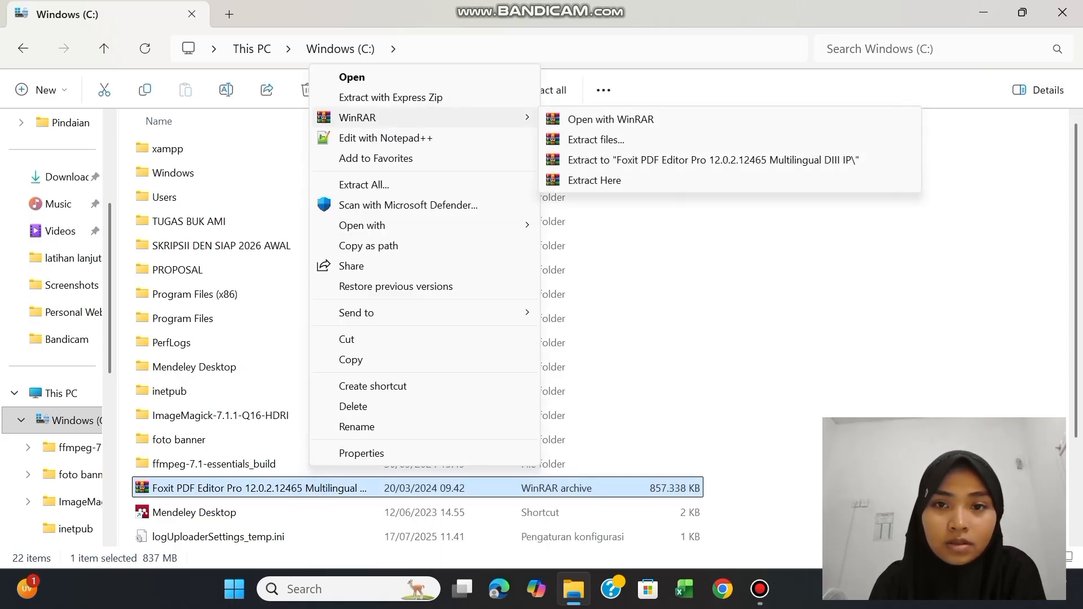
left_click(593, 180)
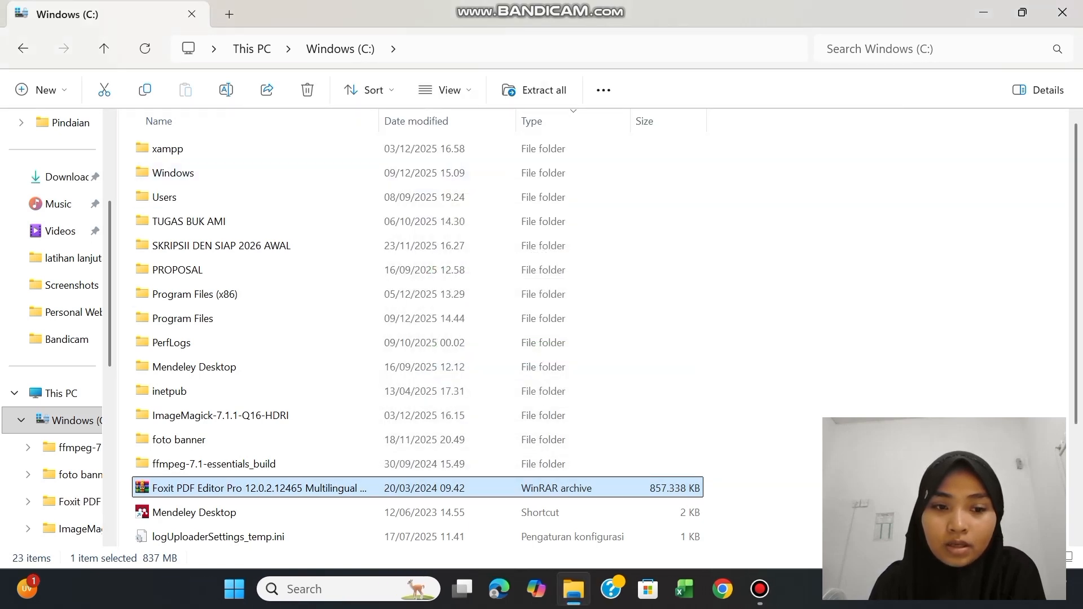
Open the Foxit PDF Editor Pro archive in WinRAR and launch the Foxit PDF Editor installer from its inner folder
double_click(336, 483)
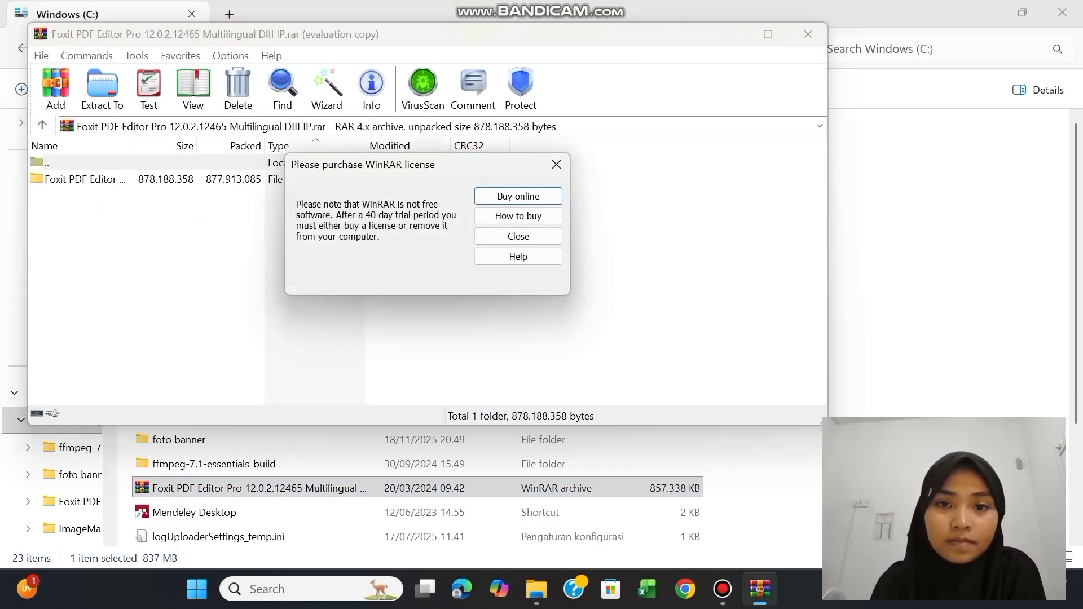
left_click(539, 235)
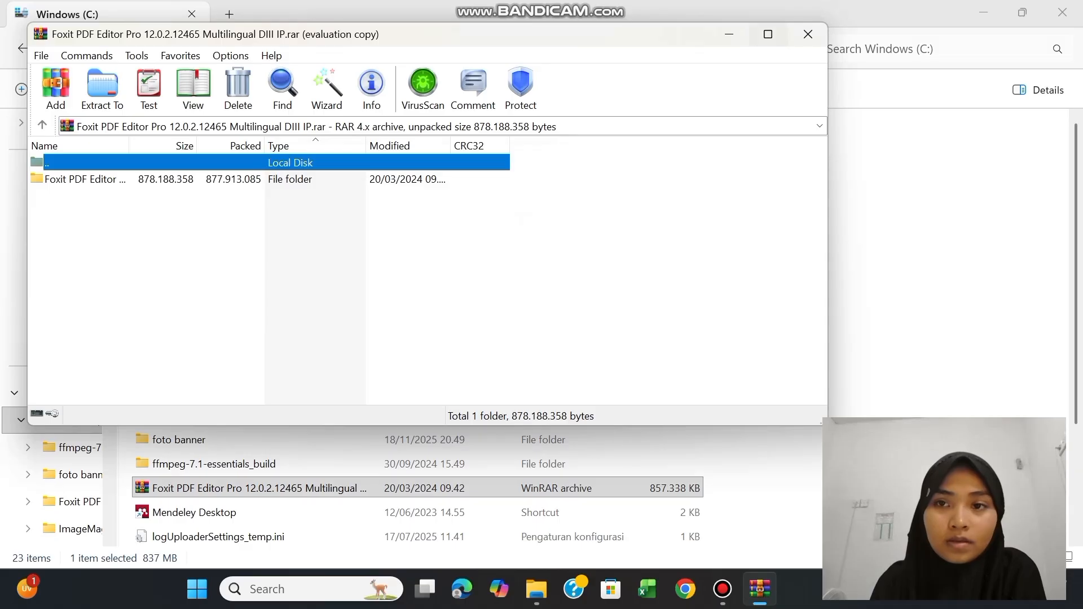
left_click(768, 34)
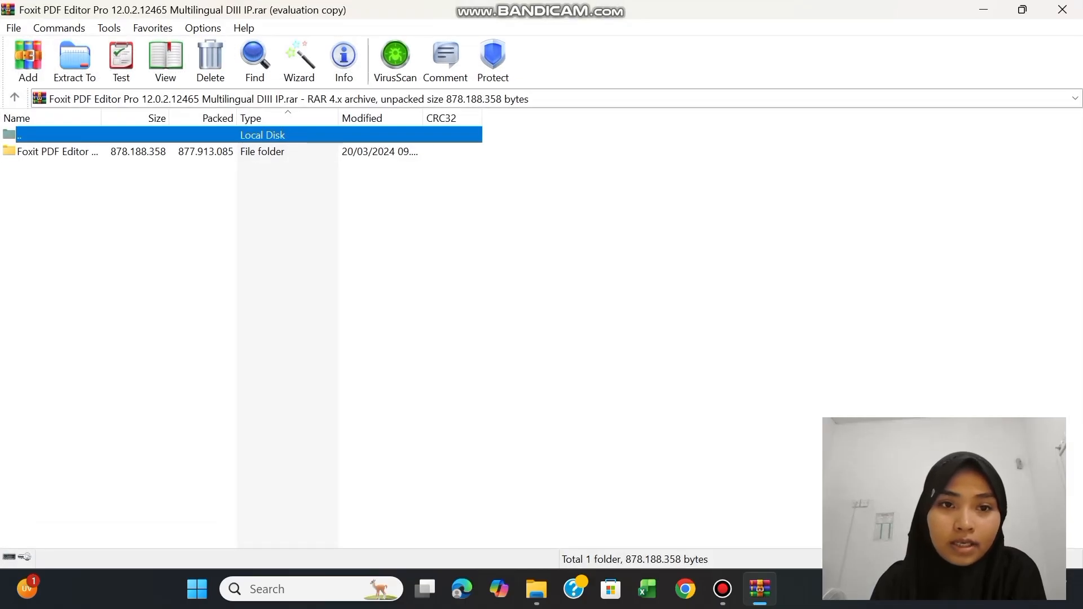
double_click(140, 151)
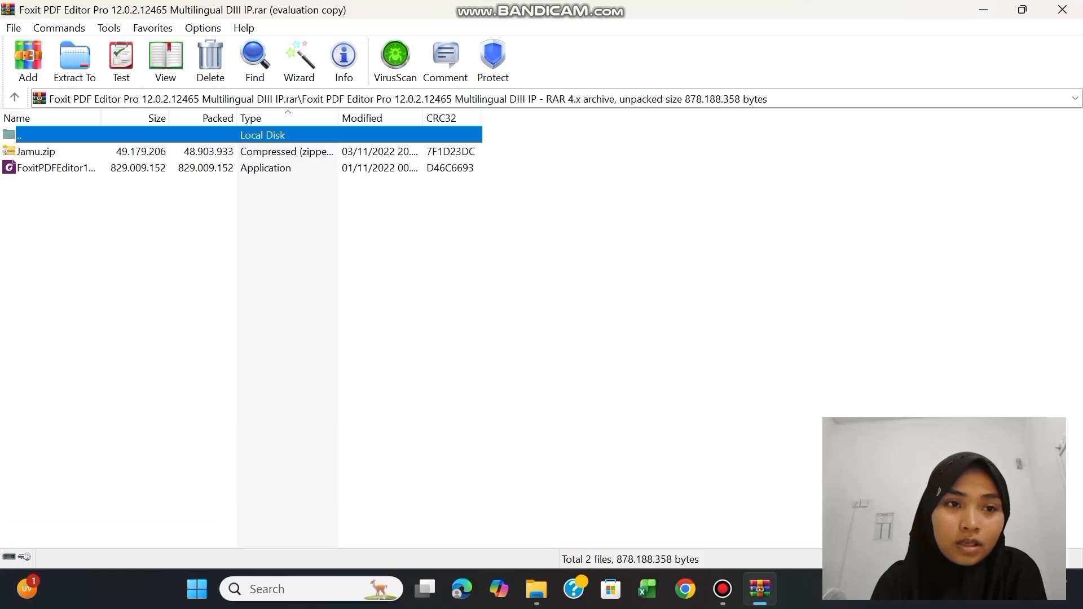
left_click(13, 164)
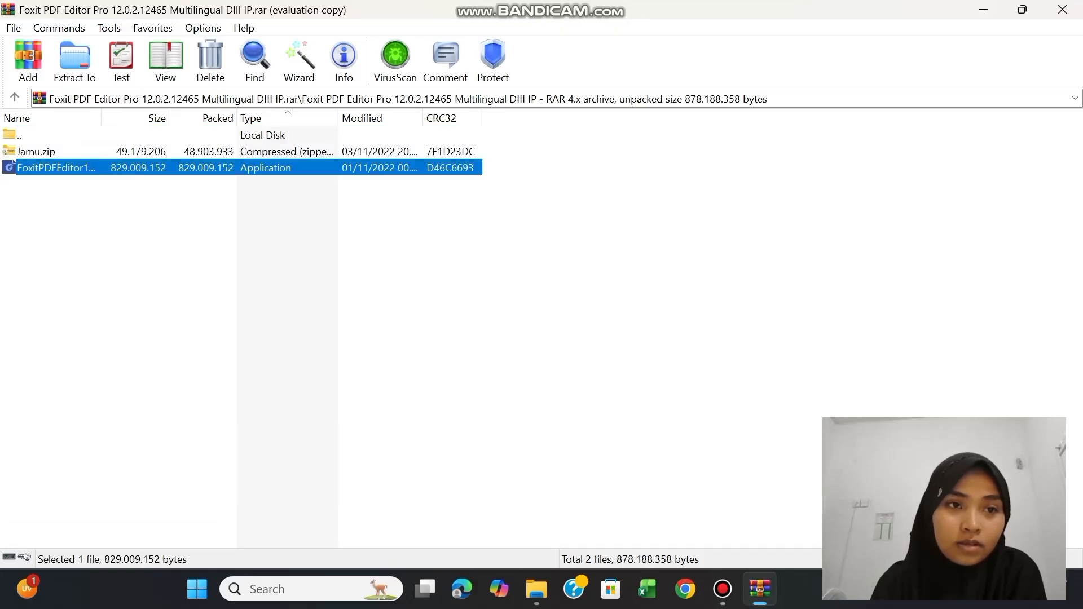
right_click(105, 166)
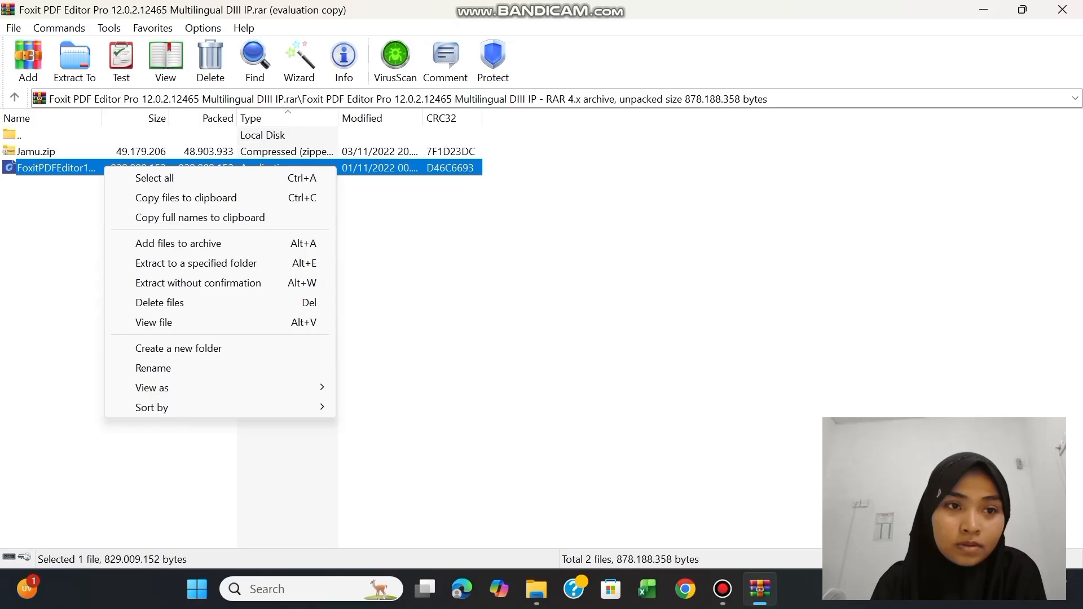
left_click(13, 162)
double_click(12, 164)
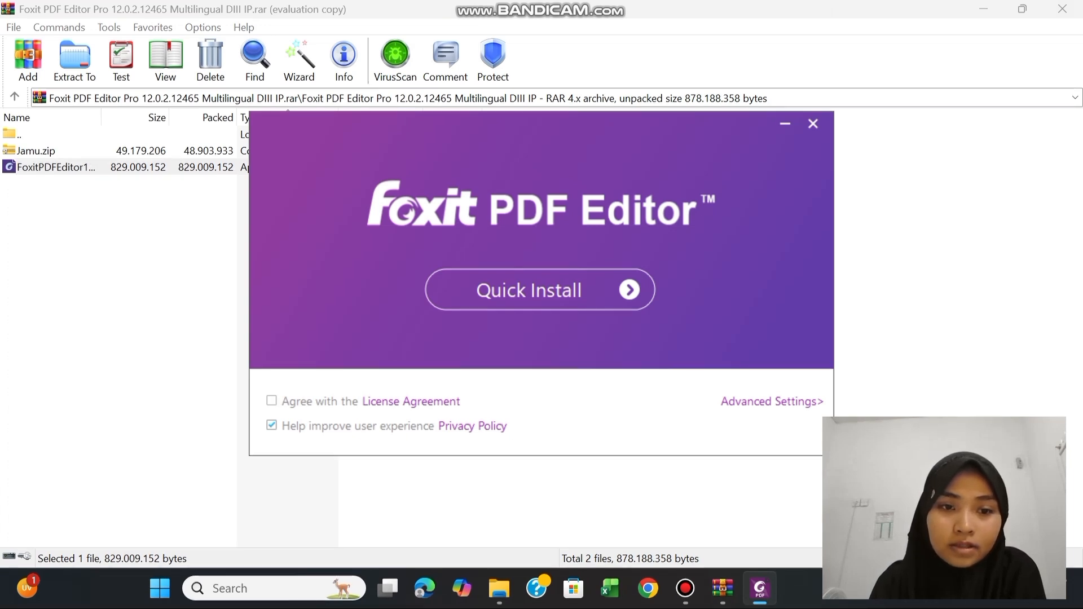
Quick-install Foxit PDF Editor with the License Agreement accepted and the user experience option disabled, and close the installer
left_click(272, 401)
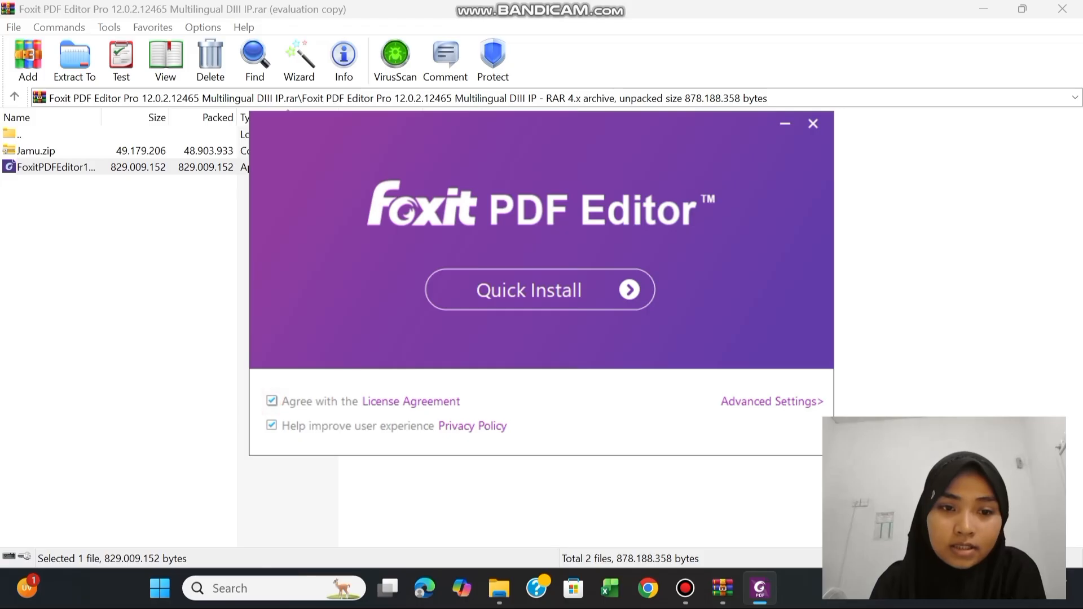
left_click(271, 426)
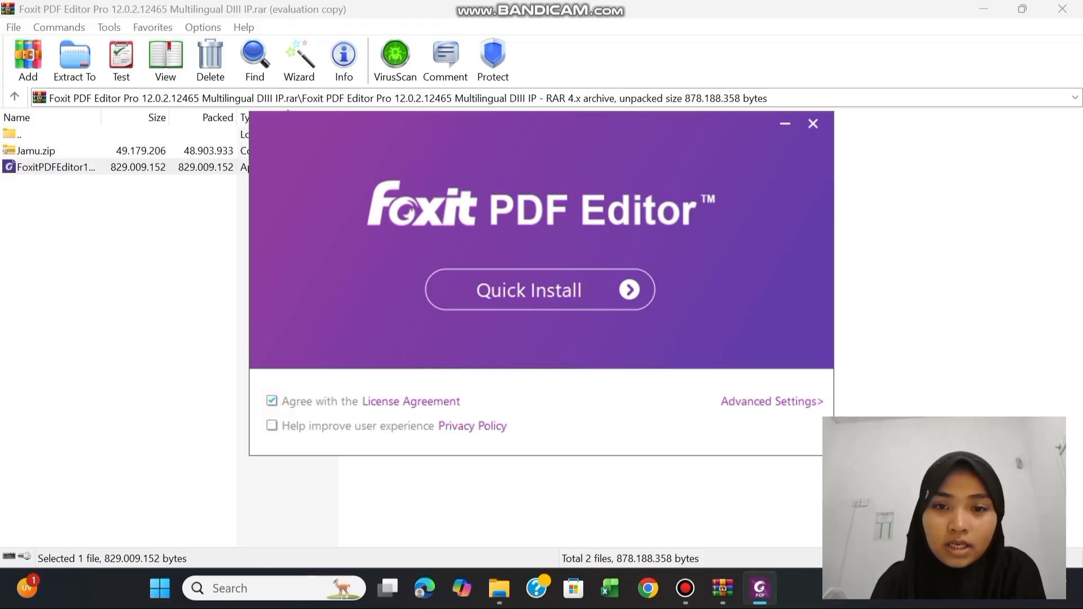
left_click(540, 290)
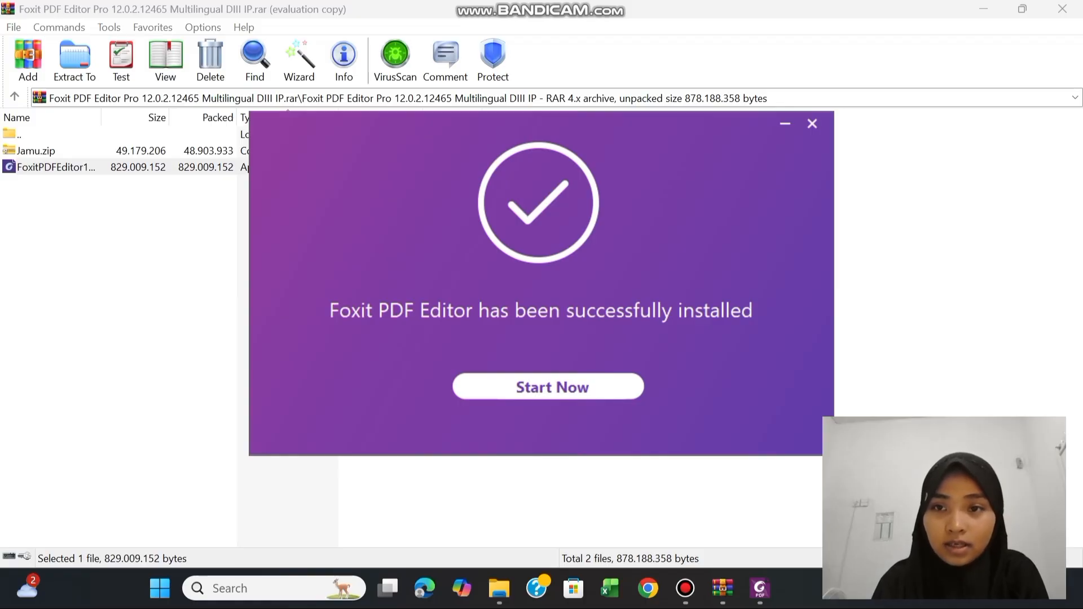
left_click(813, 124)
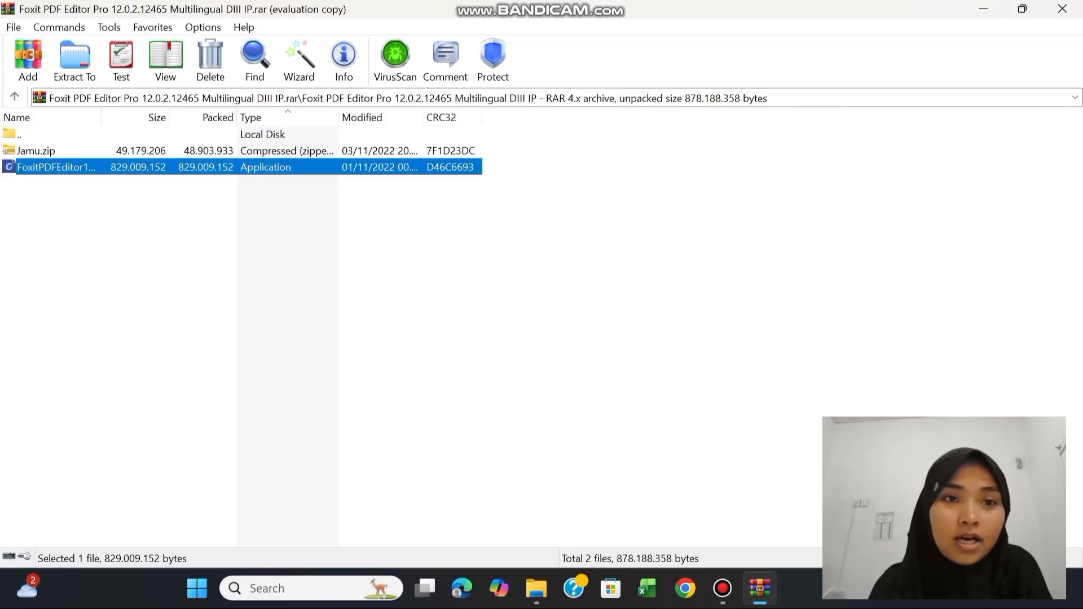
Open Jamu.zip from the archive, close the blank WinRAR window and enter the Jamu folder
double_click(60, 150)
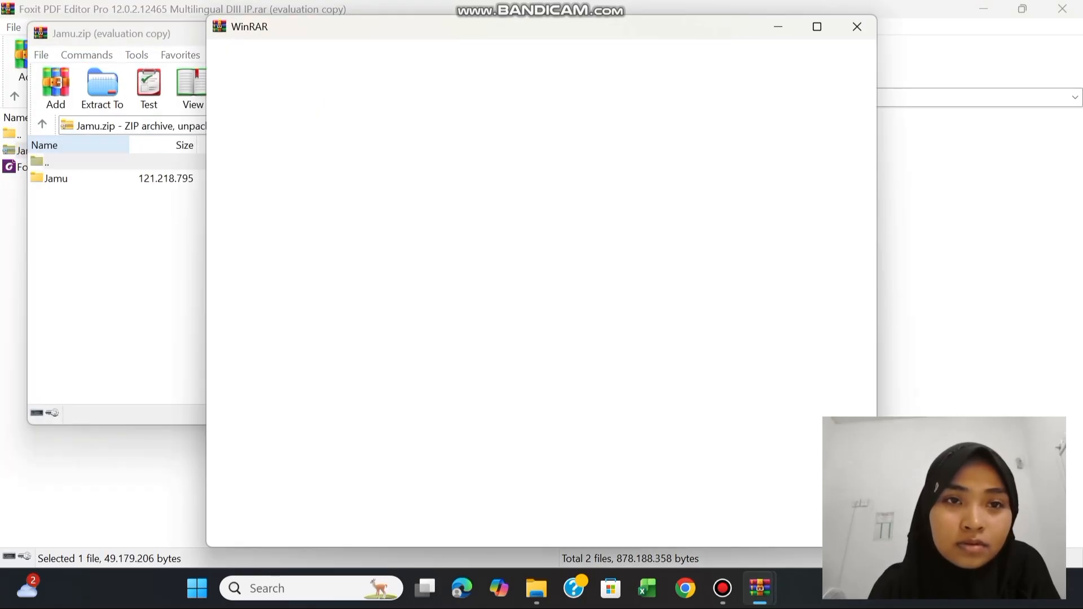
left_click(857, 27)
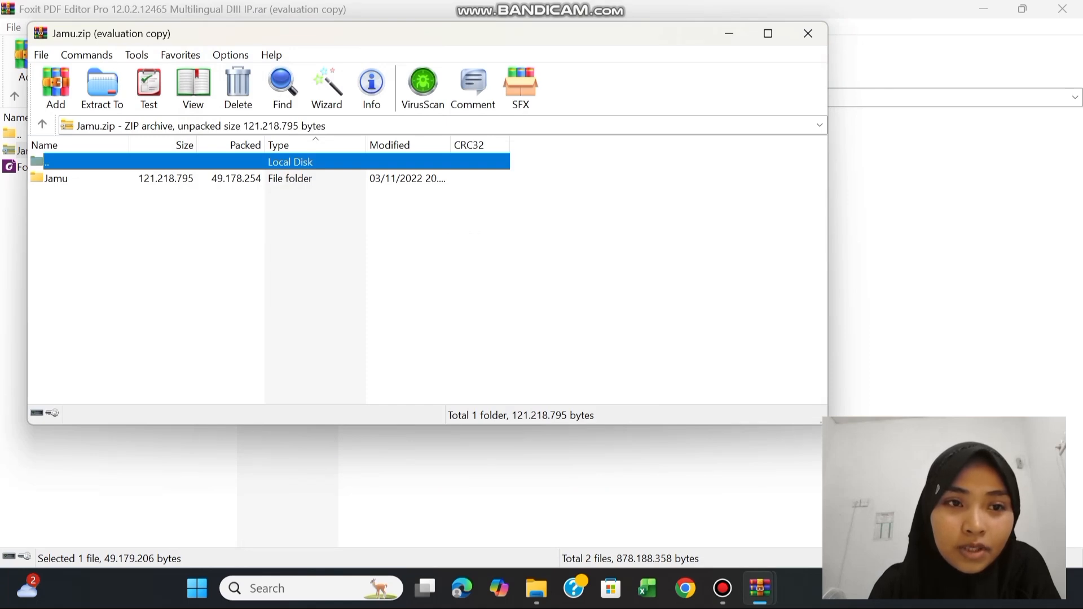
left_click(151, 179)
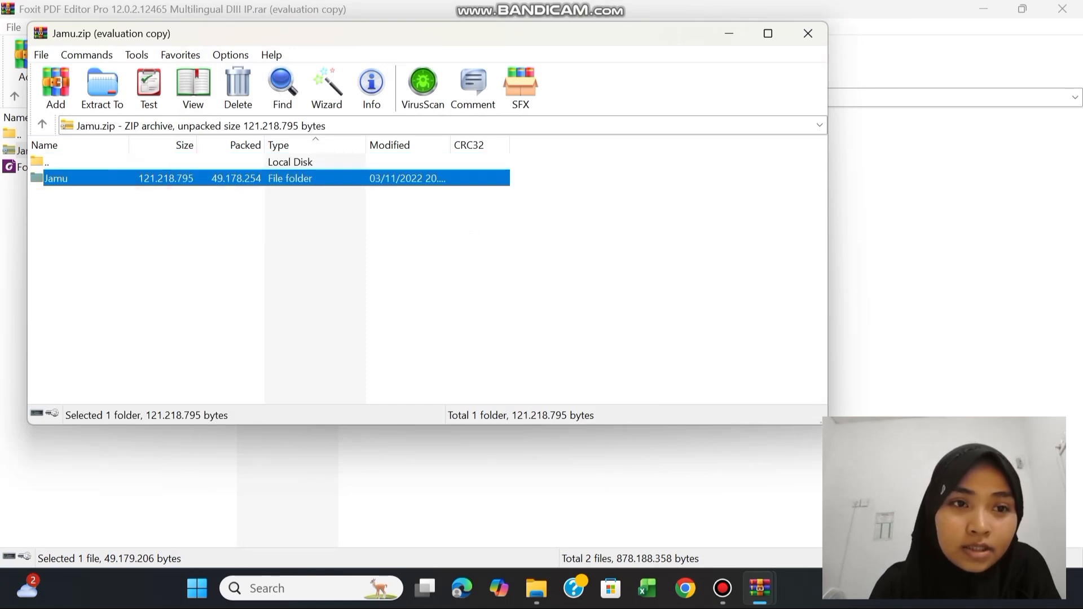
double_click(151, 178)
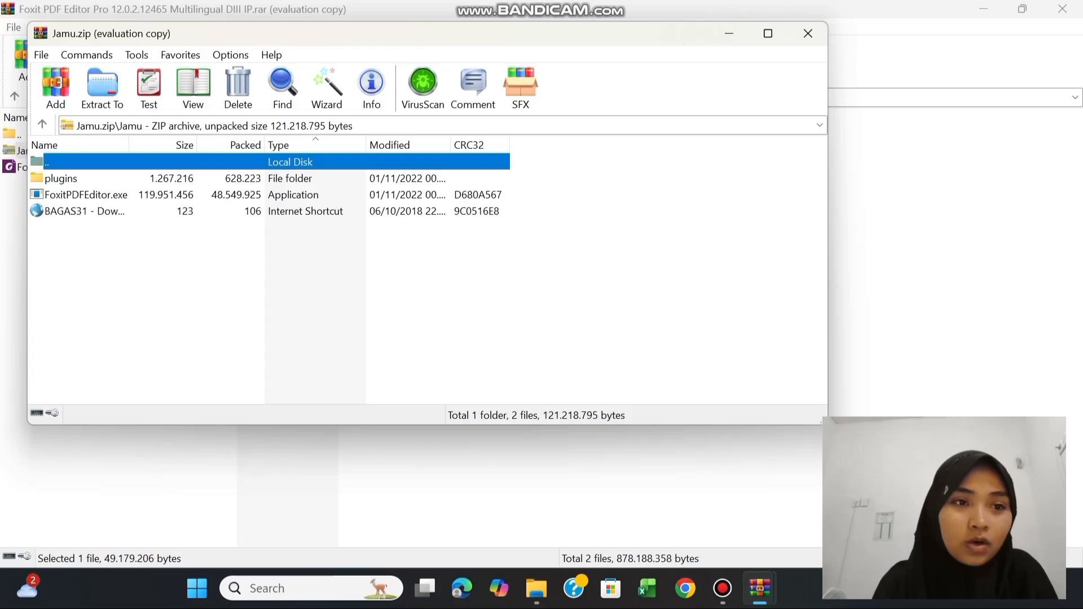
Copy the plugins folder and FoxitPDFEditor.exe from the Jamu folder to the clipboard and close the Jamu.zip window
left_click(61, 178)
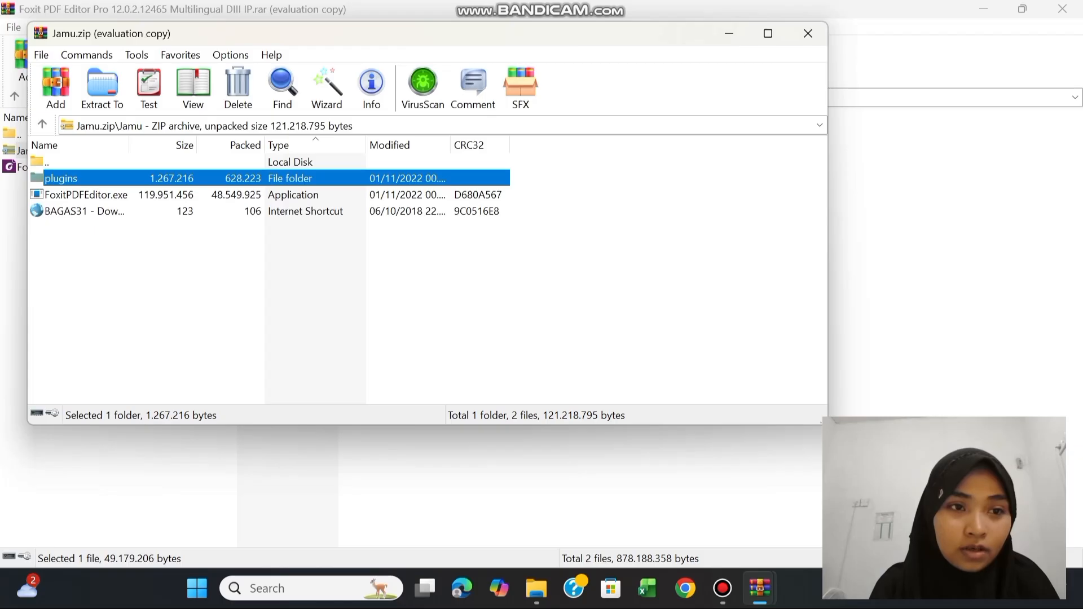
left_click(73, 195, "shift")
right_click(75, 195)
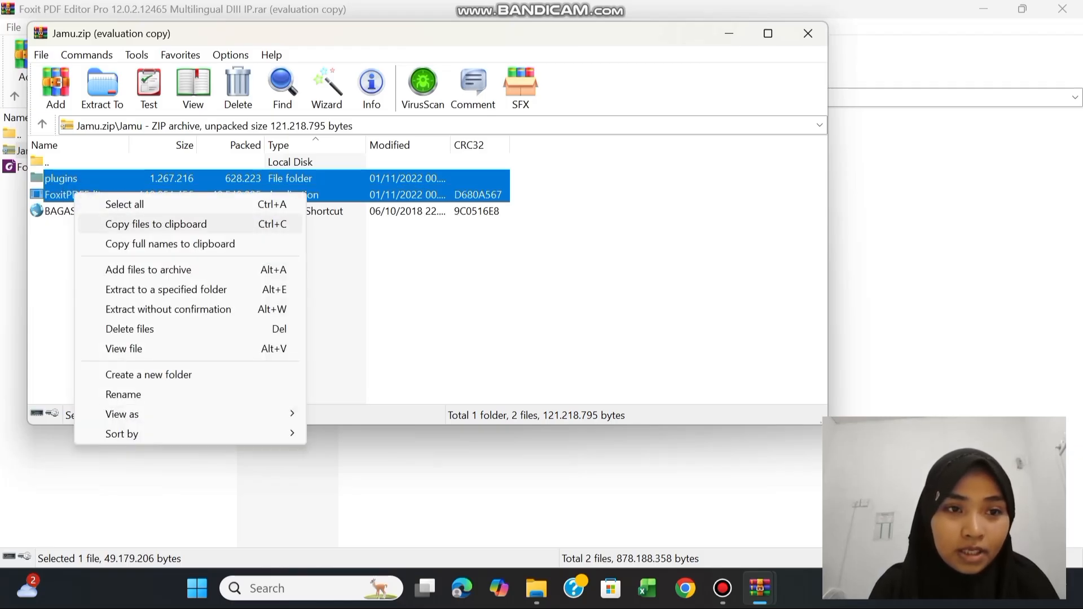
left_click(121, 224)
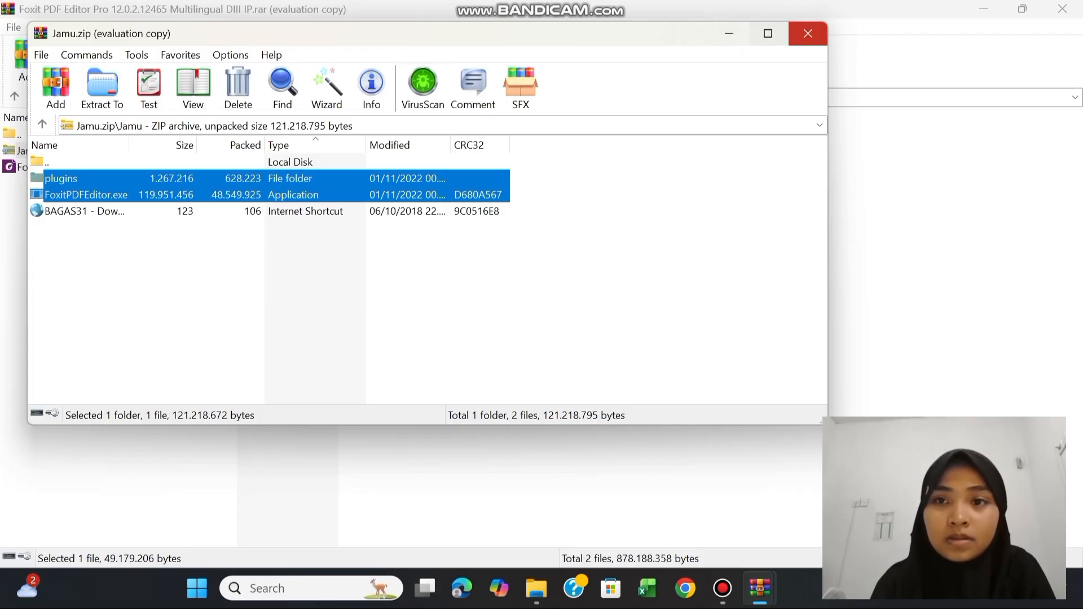
left_click(803, 37)
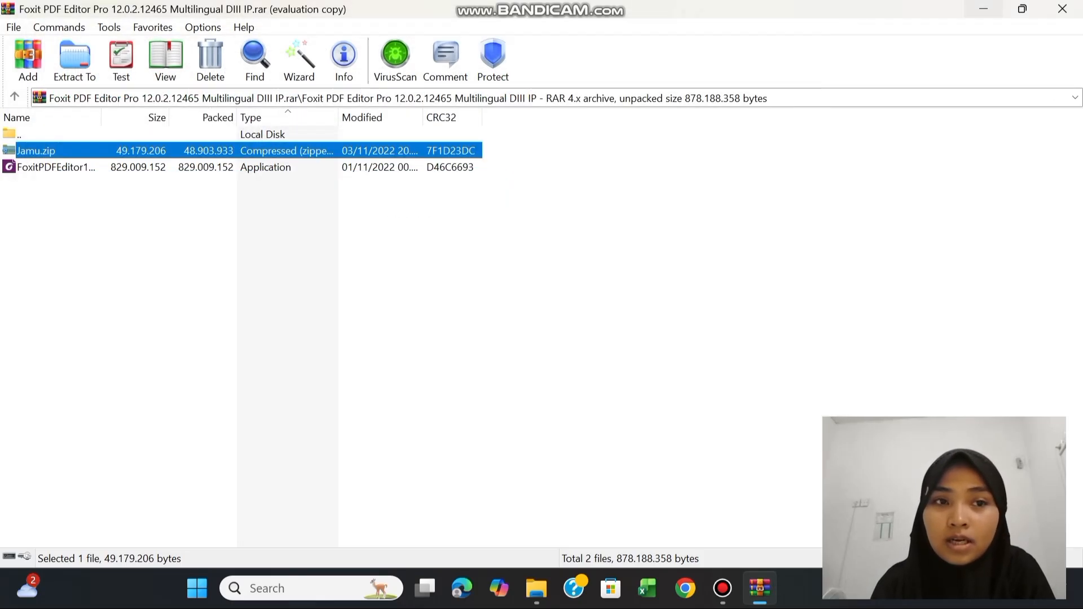
Minimize the open windows and open the Foxit PDF Editor installation folder through the desktop shortcut's properties
left_click(983, 8)
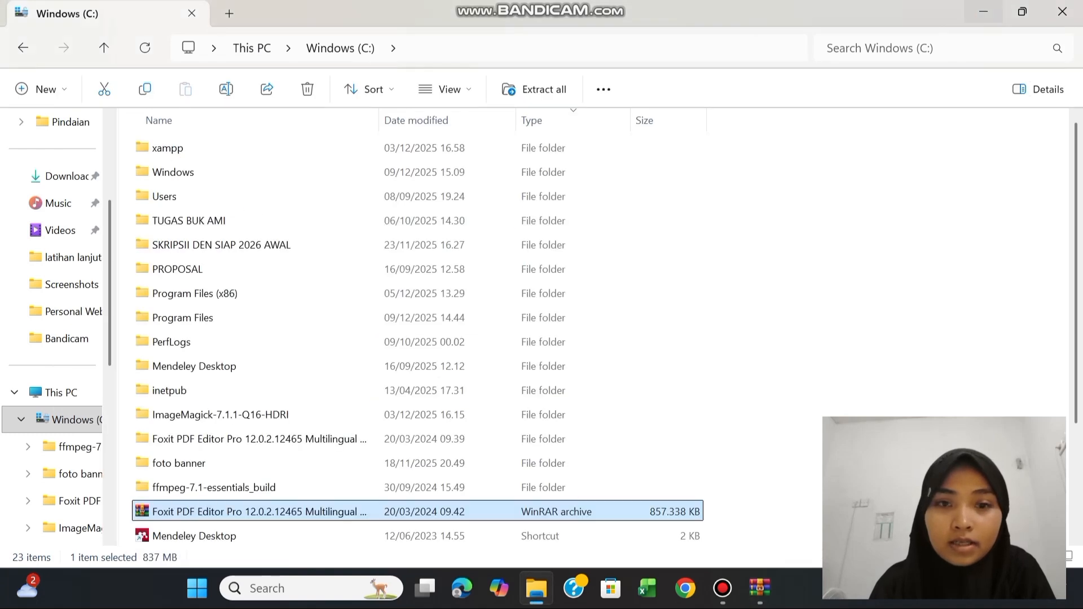
left_click(983, 8)
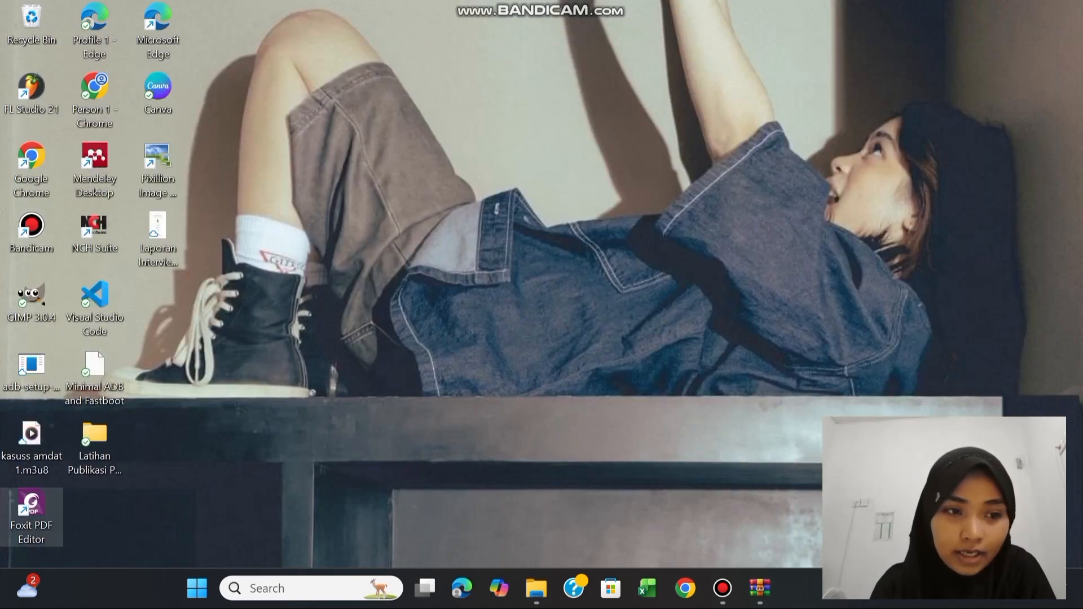
right_click(31, 511)
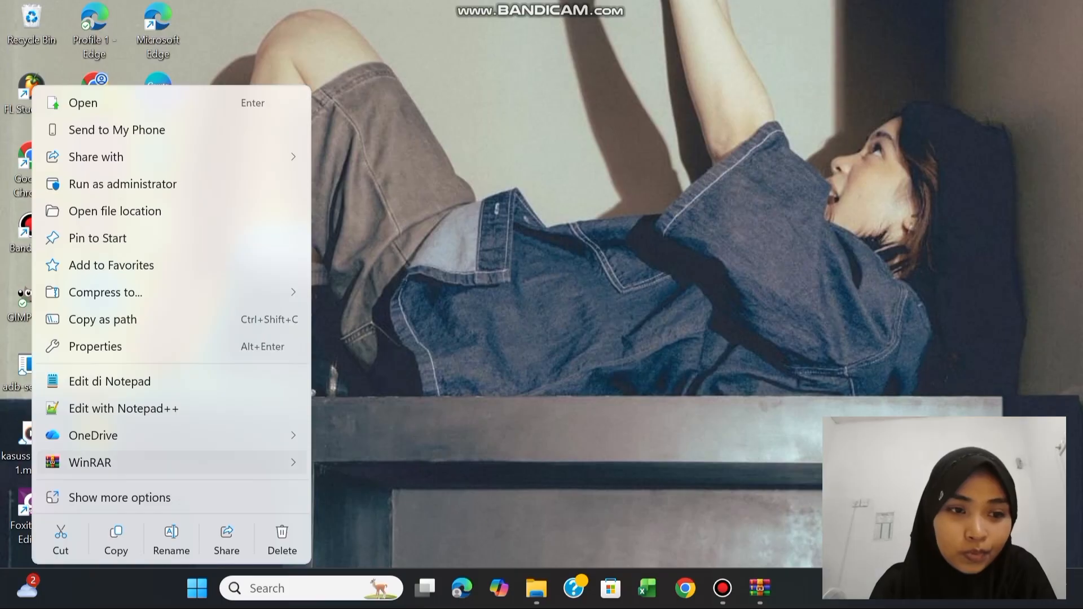
left_click(134, 346)
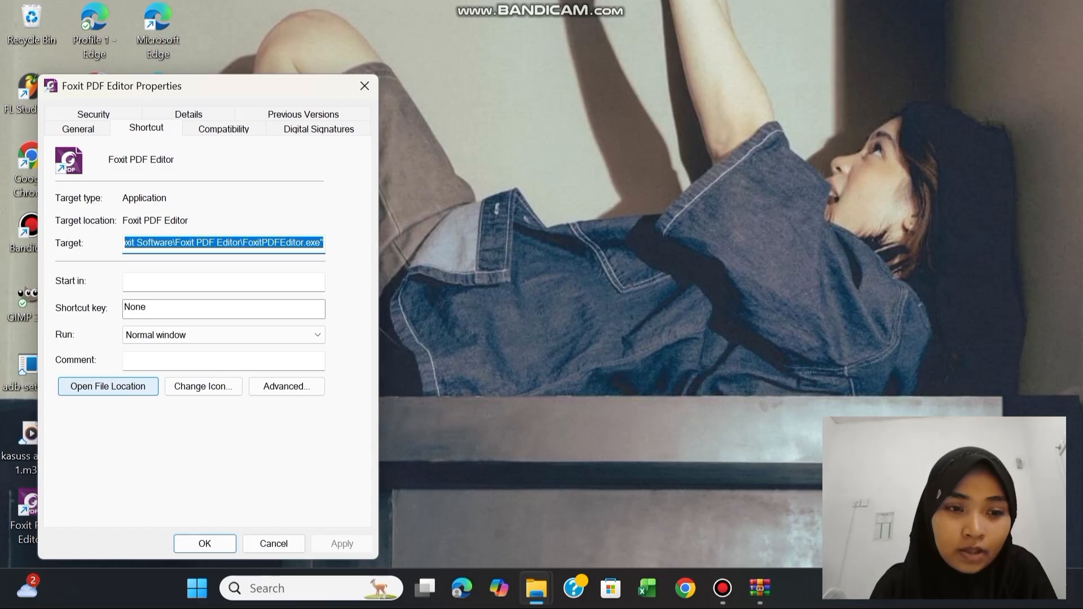
left_click(107, 386)
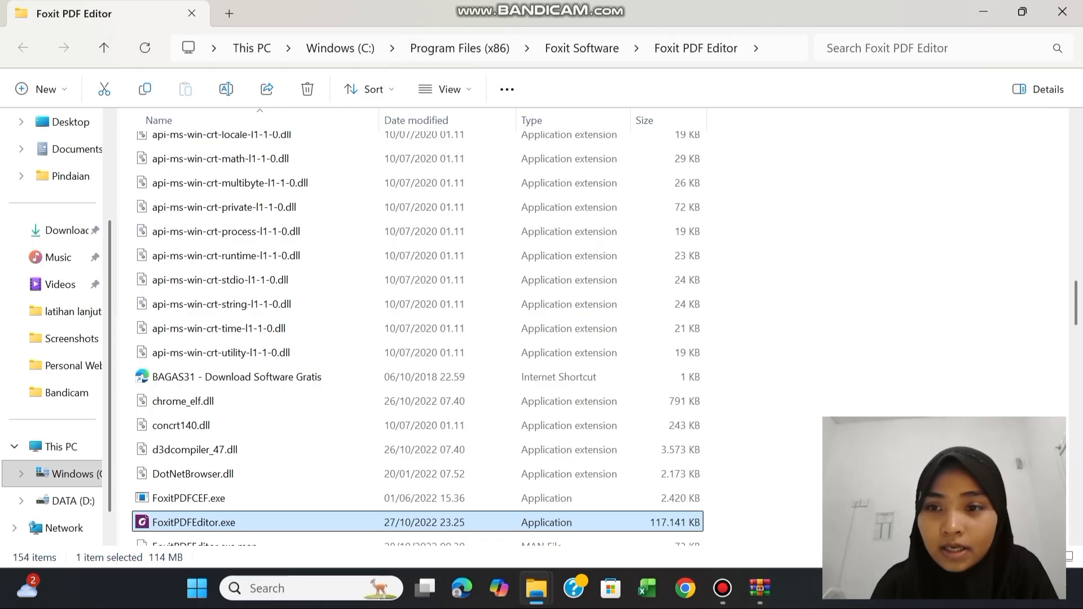
Paste the Jamu files into the Foxit PDF Editor installation folder, replacing the files with the same names, and close the folder
right_click(837, 223)
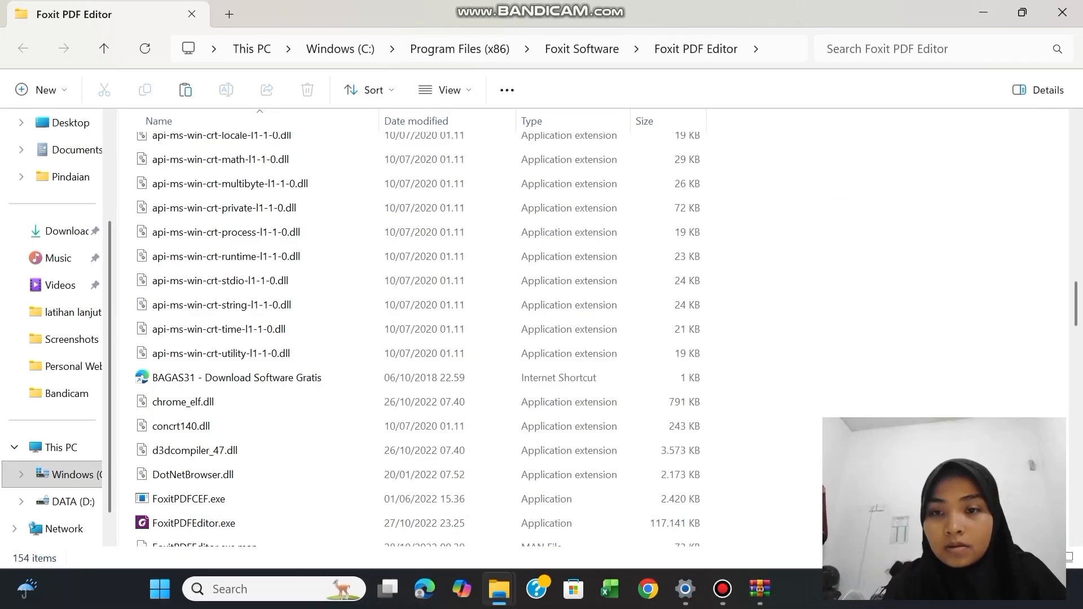
right_click(811, 262)
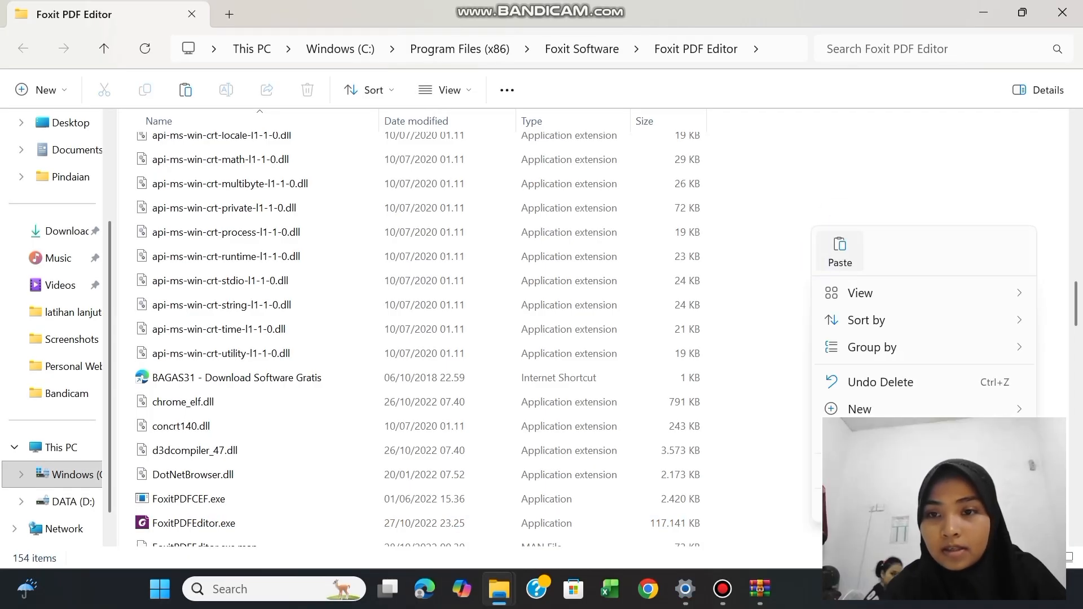
left_click(841, 248)
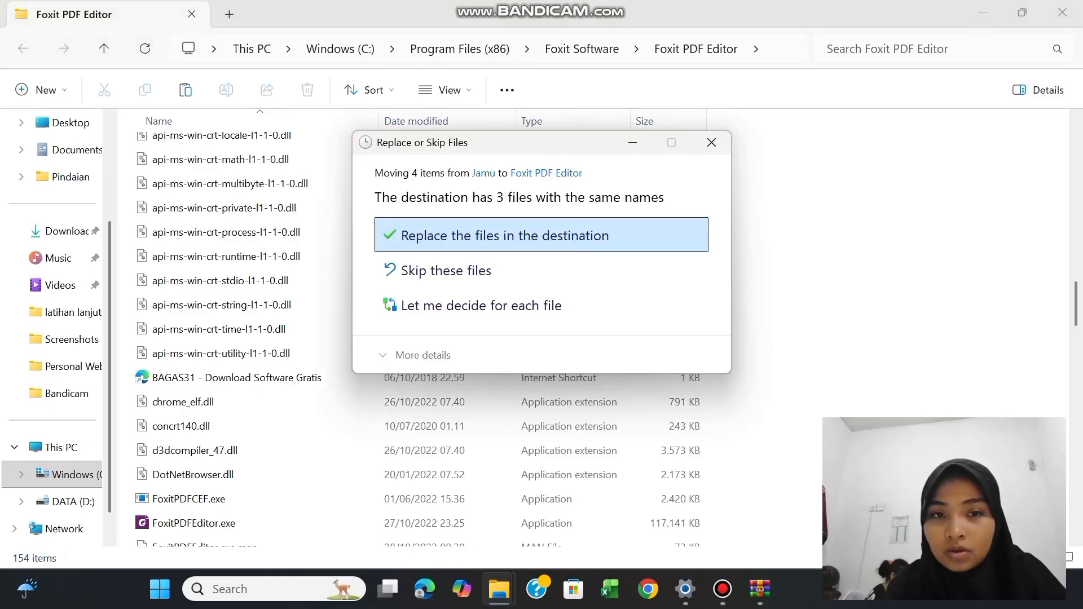
left_click(511, 236)
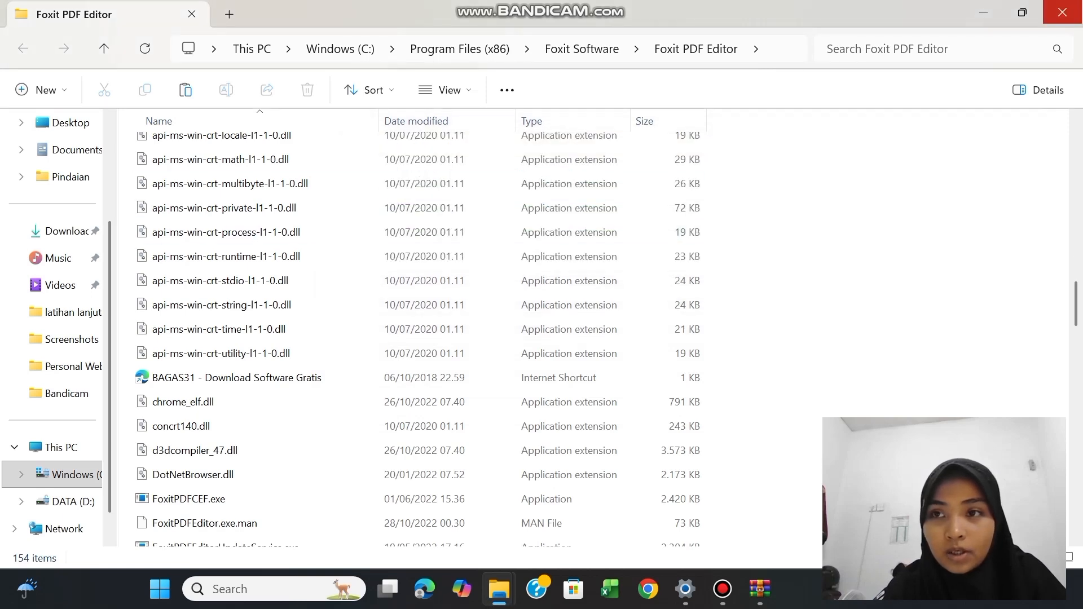
left_click(1062, 12)
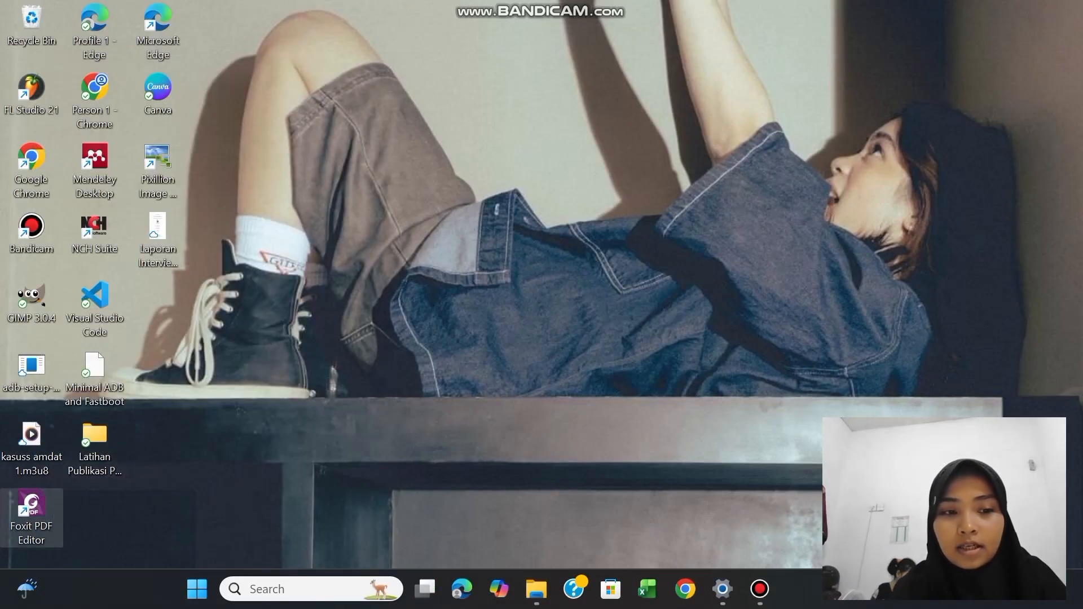
Launch Foxit PDF Editor from its desktop shortcut and minimize its window
double_click(32, 511)
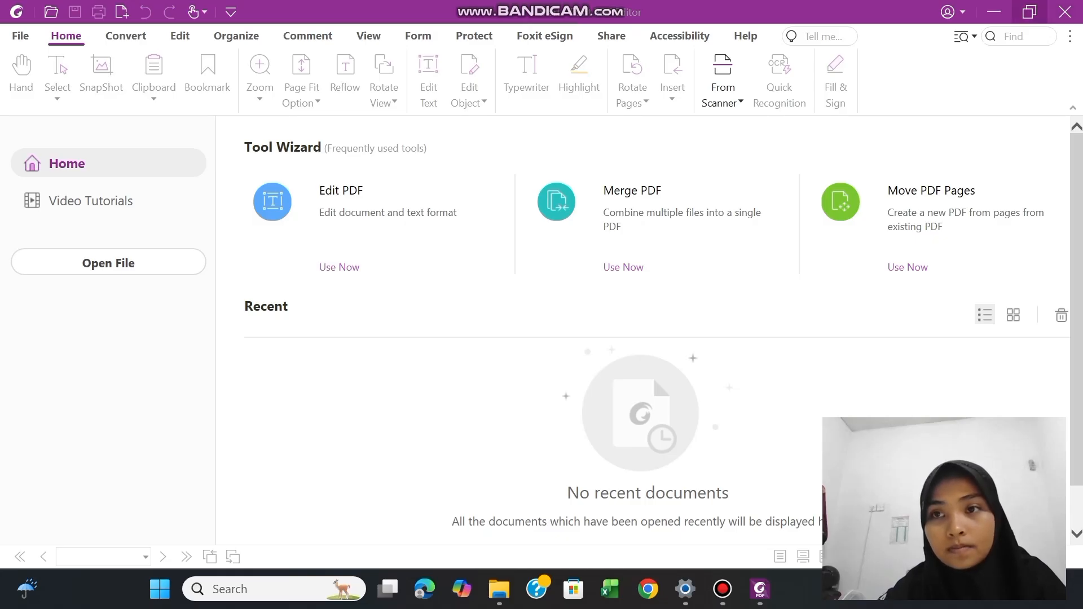
left_click(989, 7)
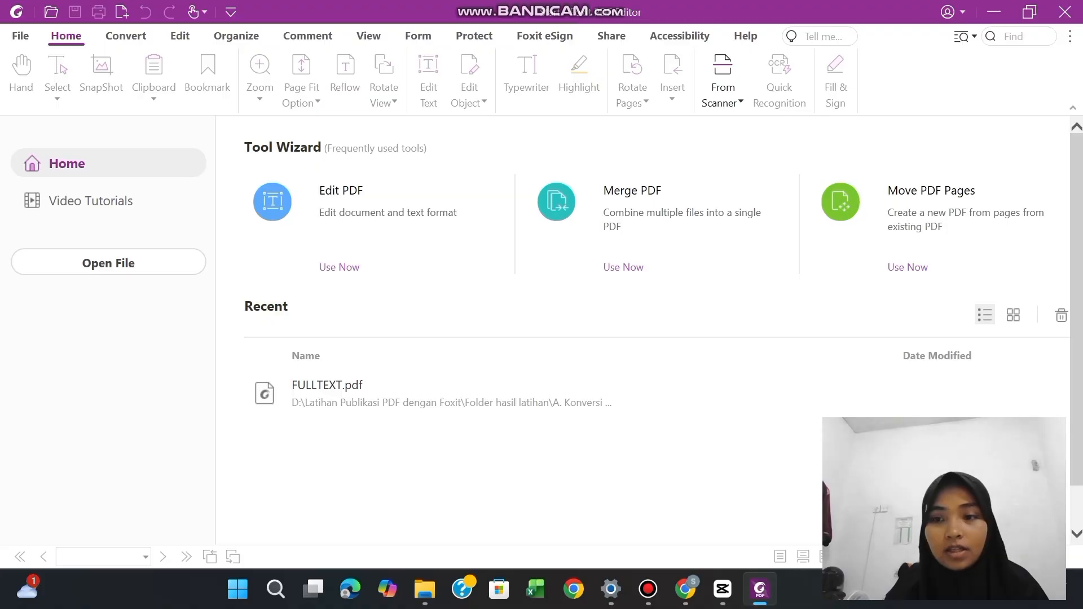
Clear the list of recent documents and open the DATA (D:) drive in File Explorer
left_click(1061, 316)
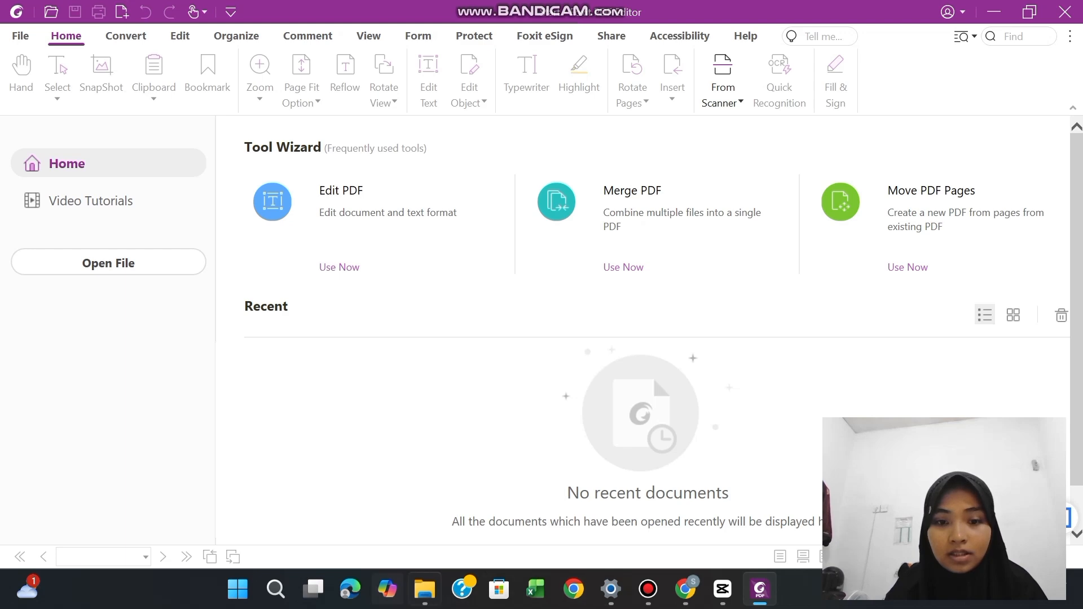
left_click(425, 589)
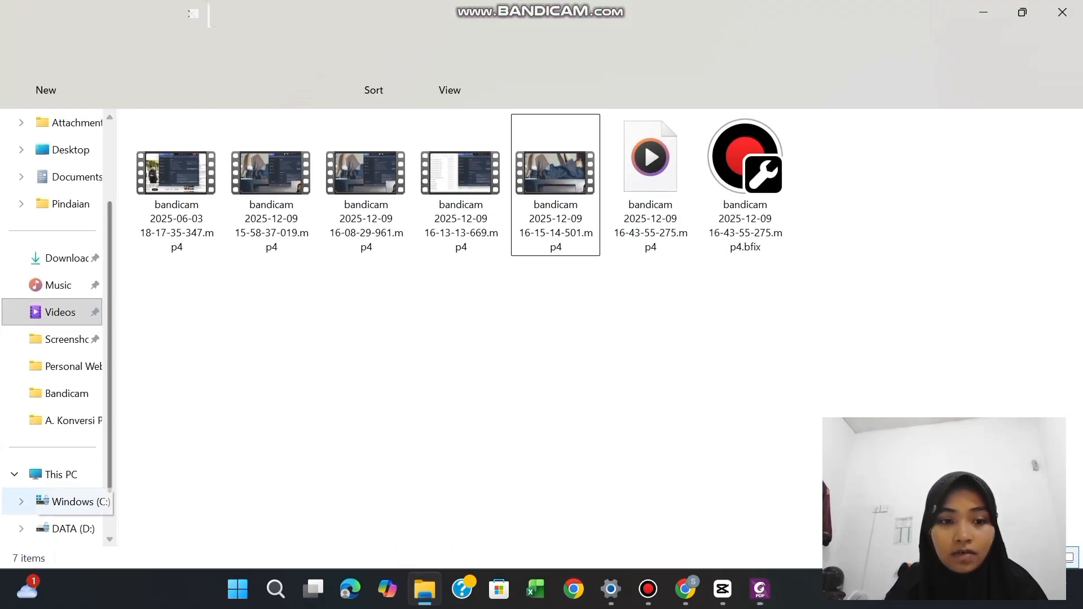
scroll(100, 508, "down", 1)
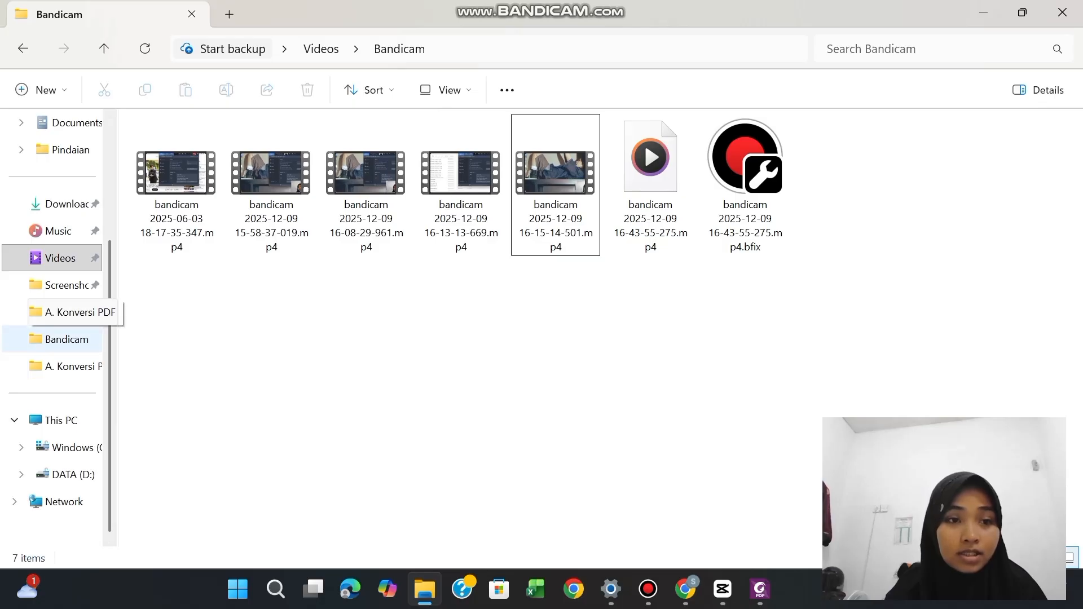
scroll(59, 328, "up", 2)
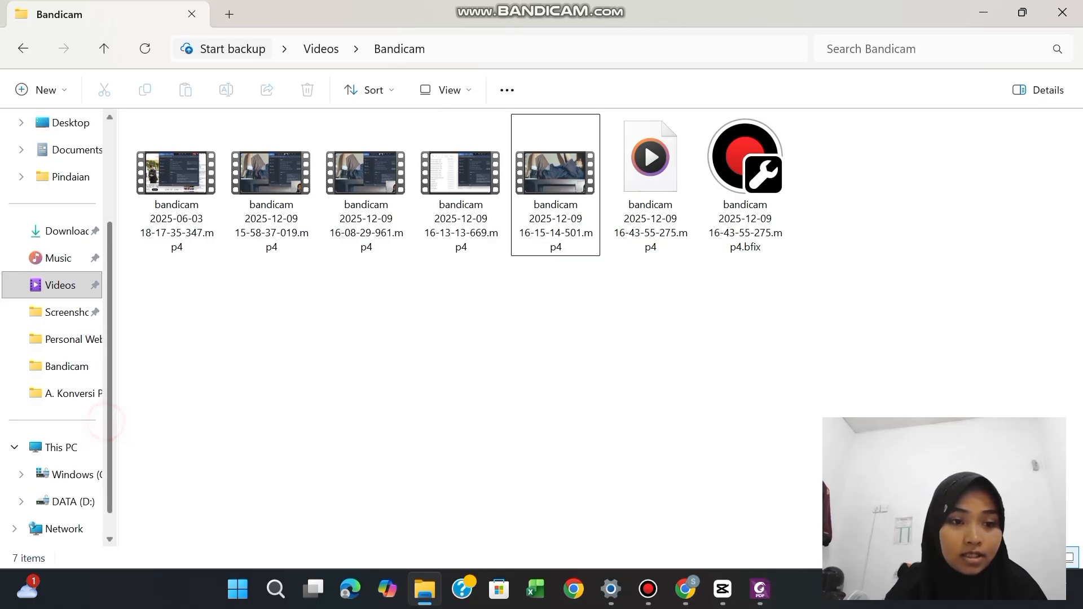
scroll(53, 327, "up", 1)
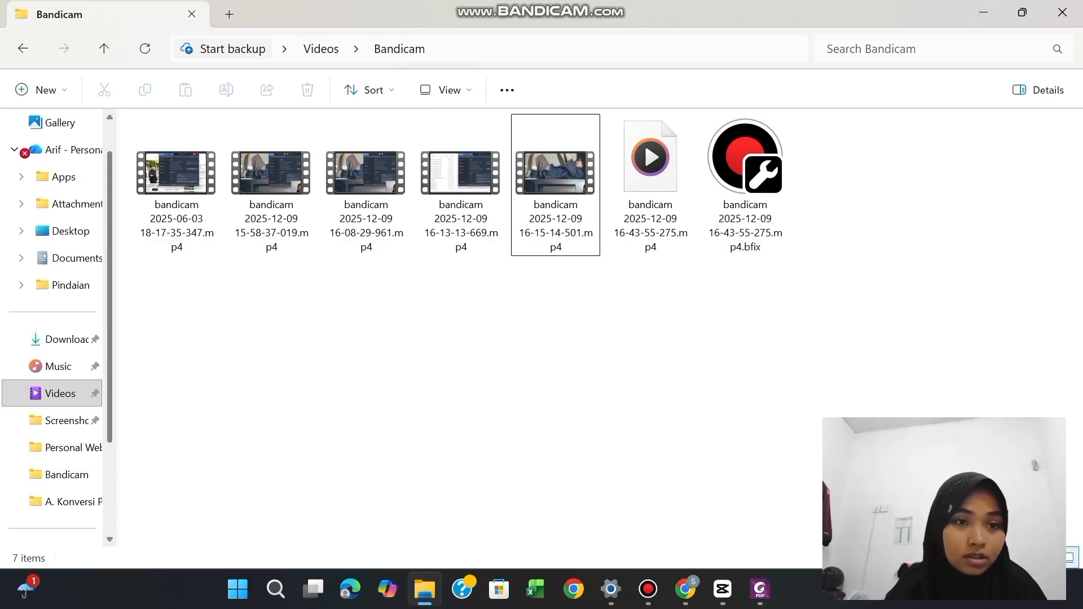
scroll(54, 338, "down", 3)
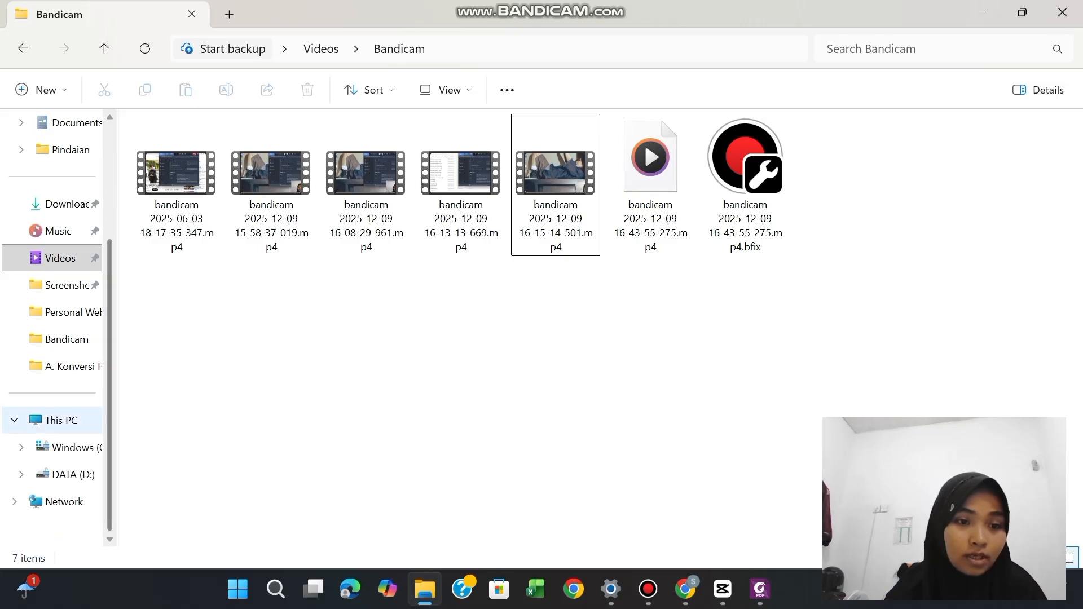
left_click(70, 474)
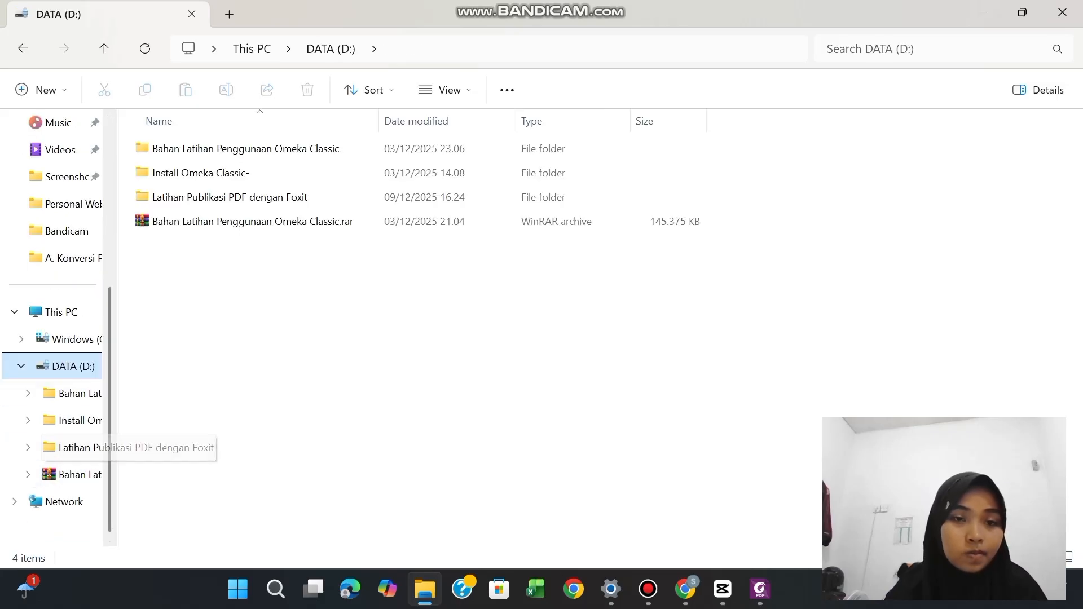
Open the Sampel Skripsi & Logo Watermark folder inside Latihan Publikasi PDF dengan Foxit
double_click(202, 199)
double_click(198, 148)
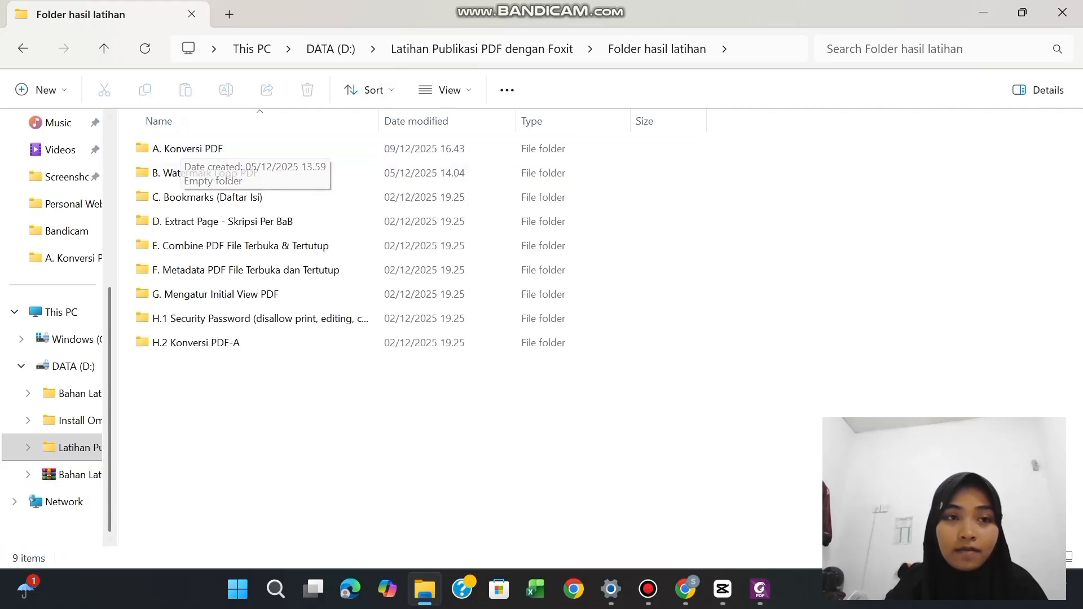
left_click(21, 53)
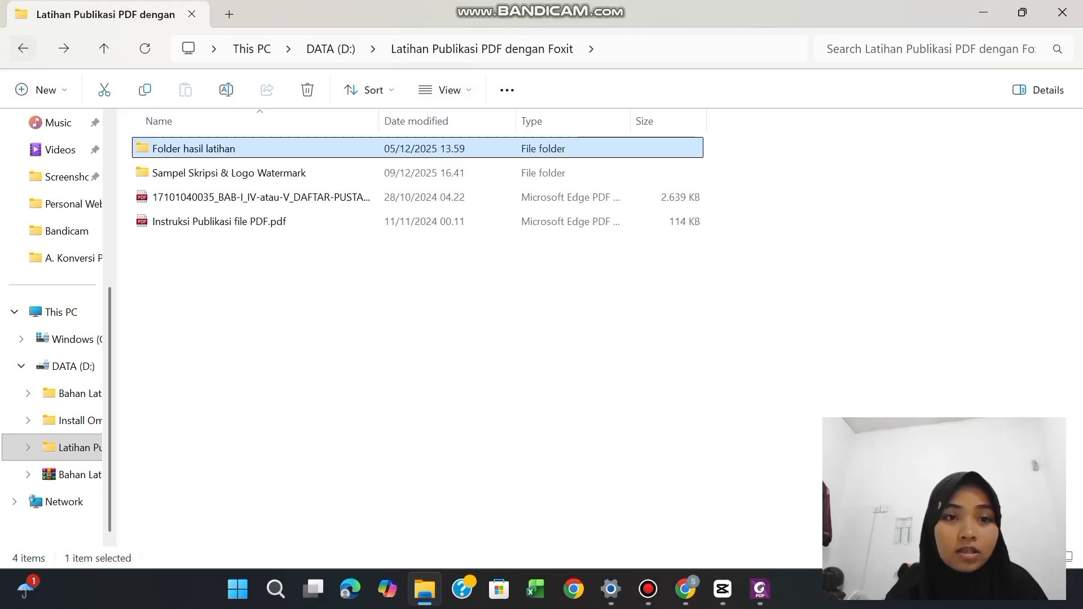
left_click(181, 168)
double_click(179, 169)
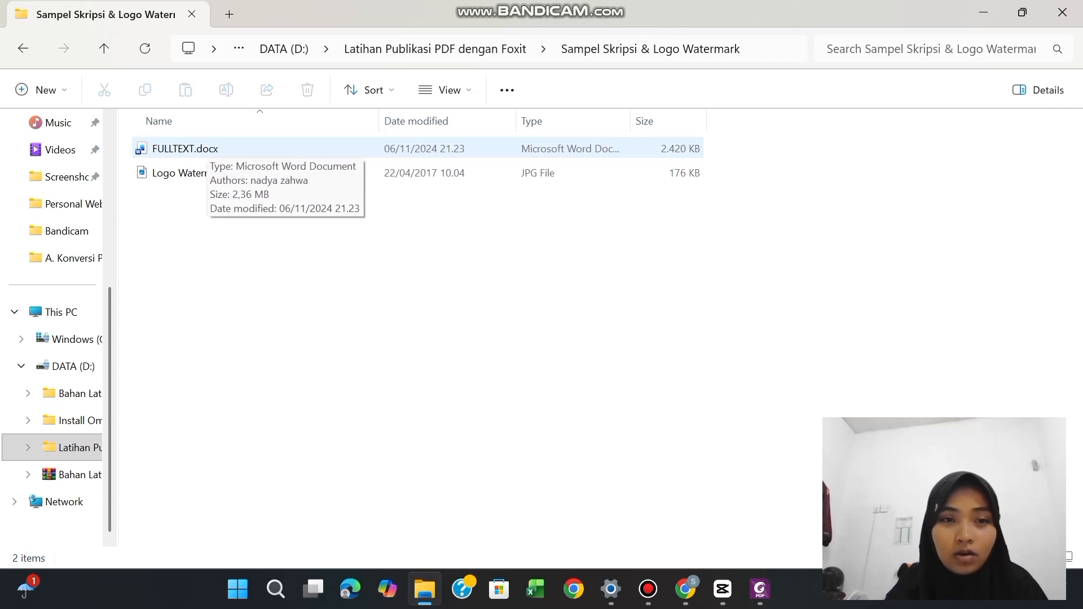
Convert FULLTEXT.docx to PDF in Foxit PDF Editor and look through the converted pages
left_click(206, 145)
right_click(206, 145)
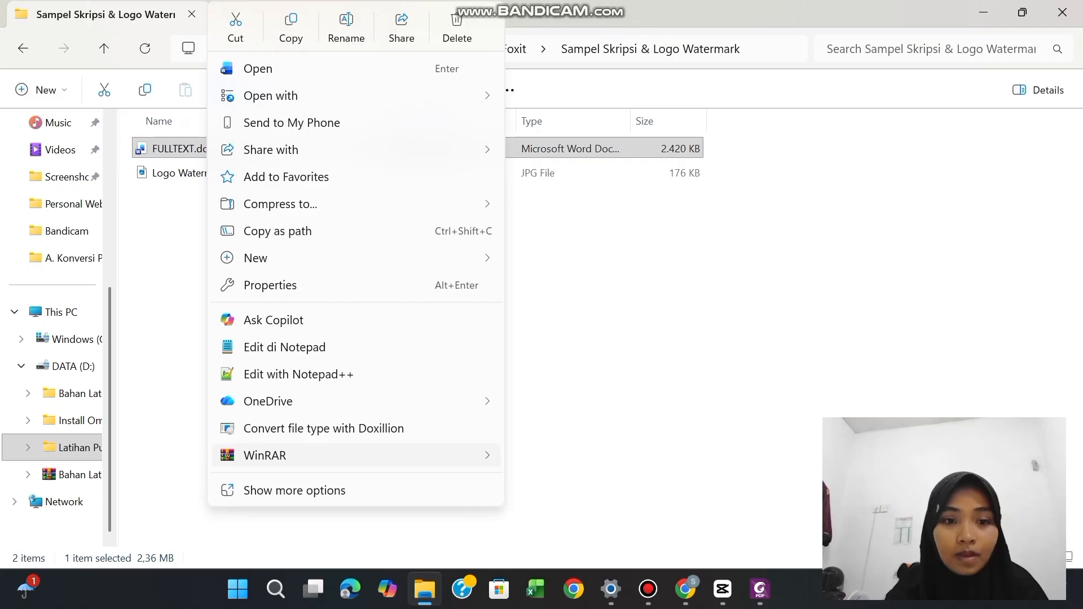
left_click(279, 490)
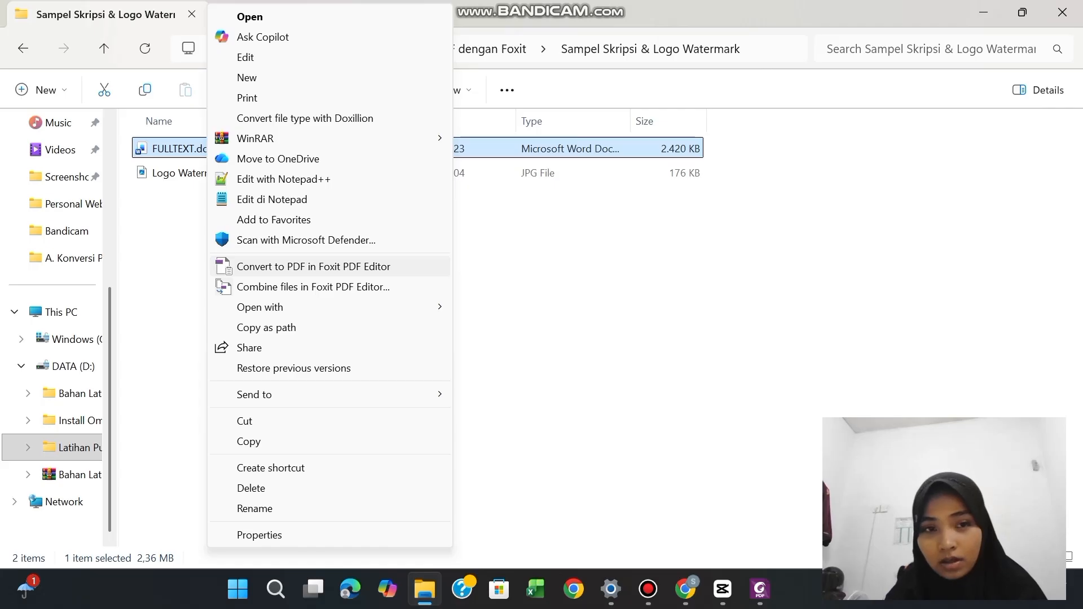
left_click(330, 266)
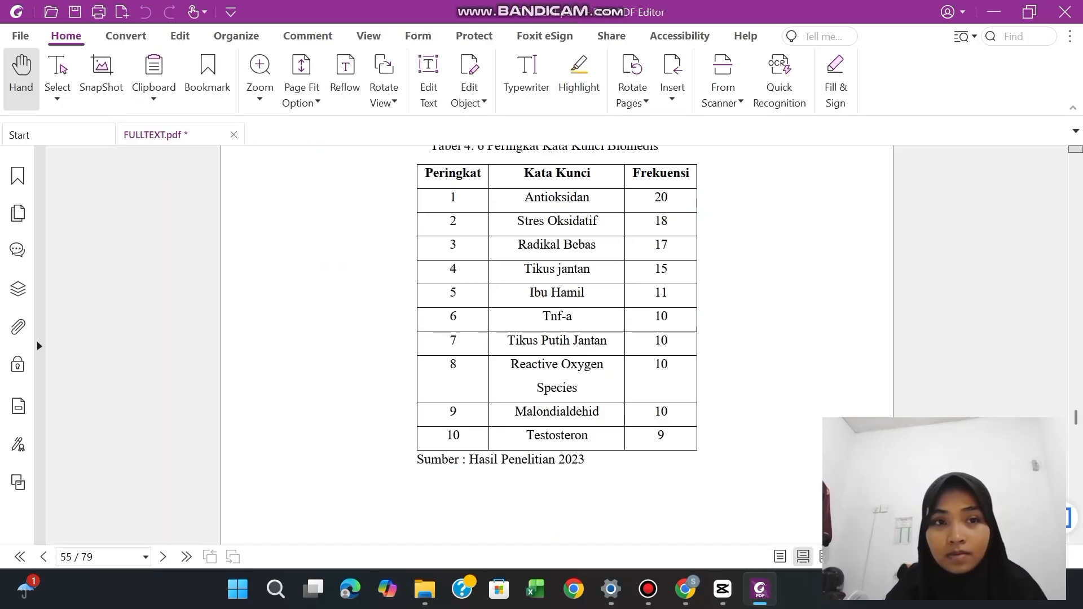
left_click_drag(1076, 418, 1076, 336)
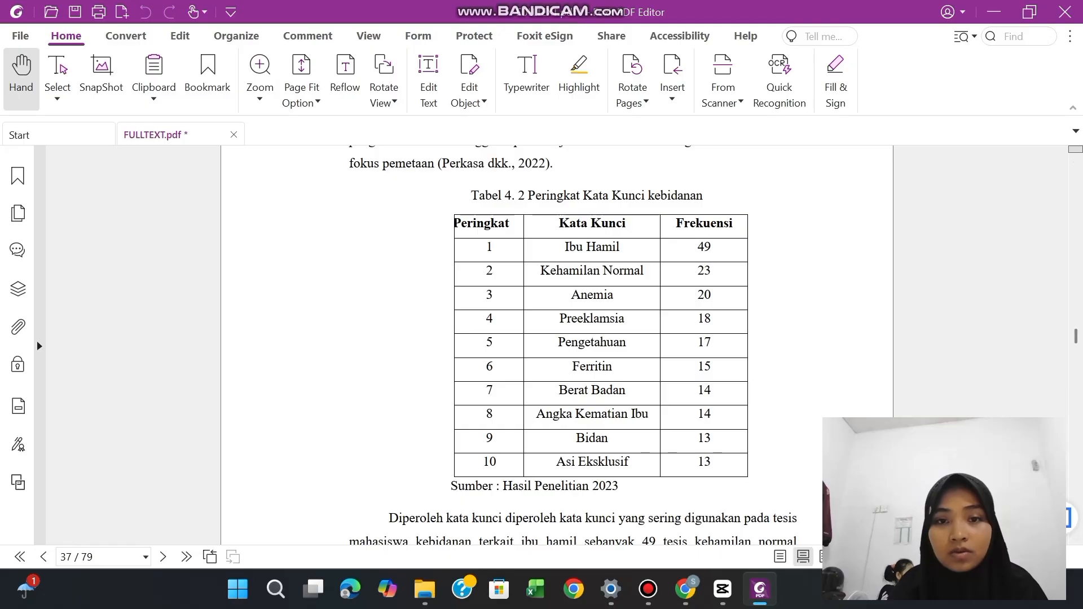
Save the converted document as FULLTEXT.pdf in the A. Konversi PDF folder under Latihan Publikasi PDF dengan Foxit, Folder hasil latihan
left_click(74, 12)
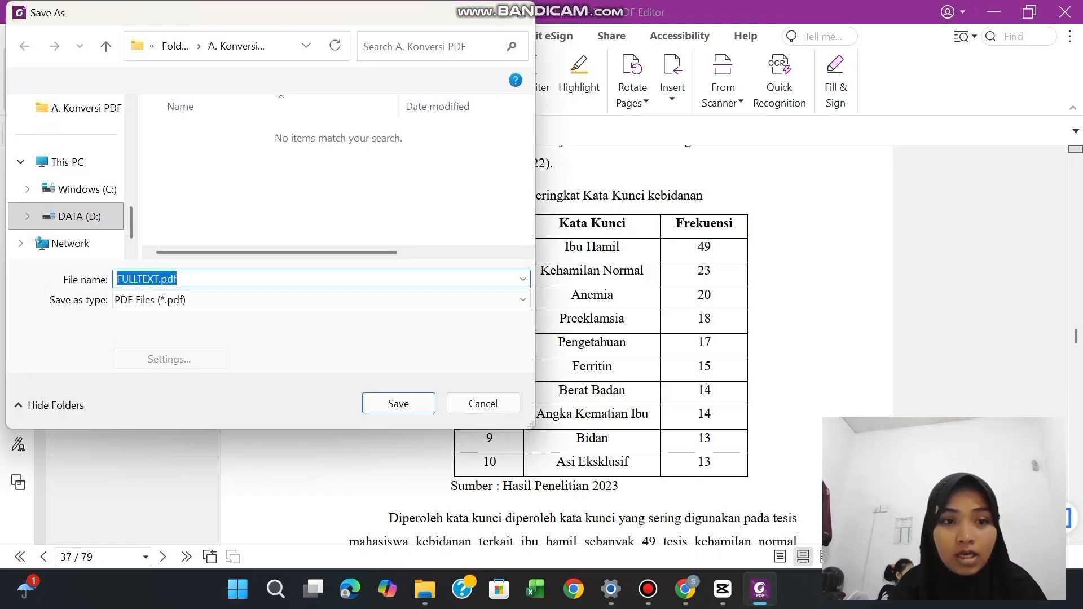
left_click(79, 217)
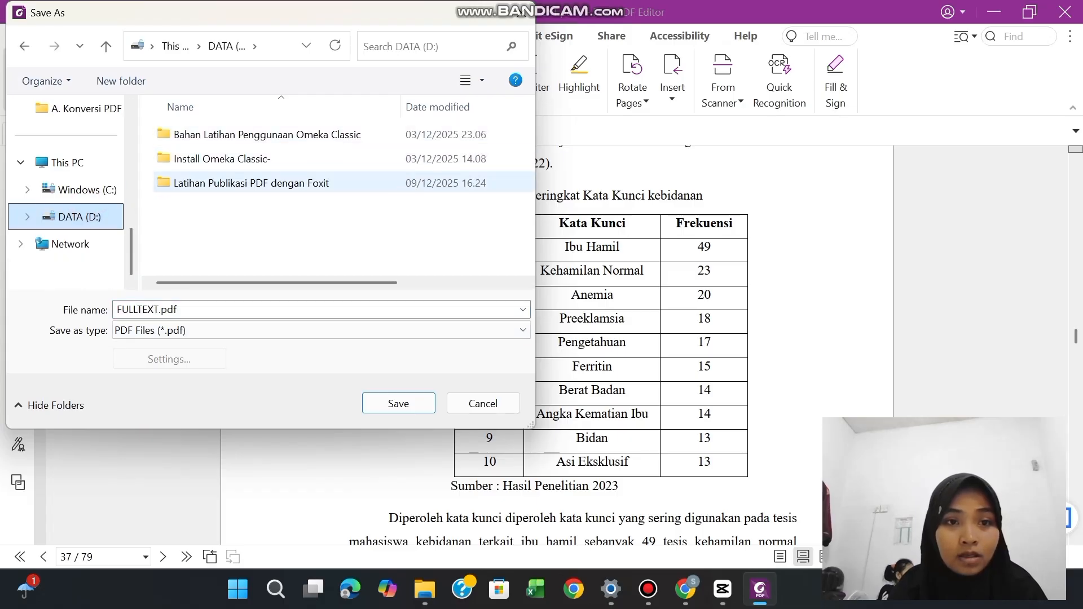
double_click(210, 183)
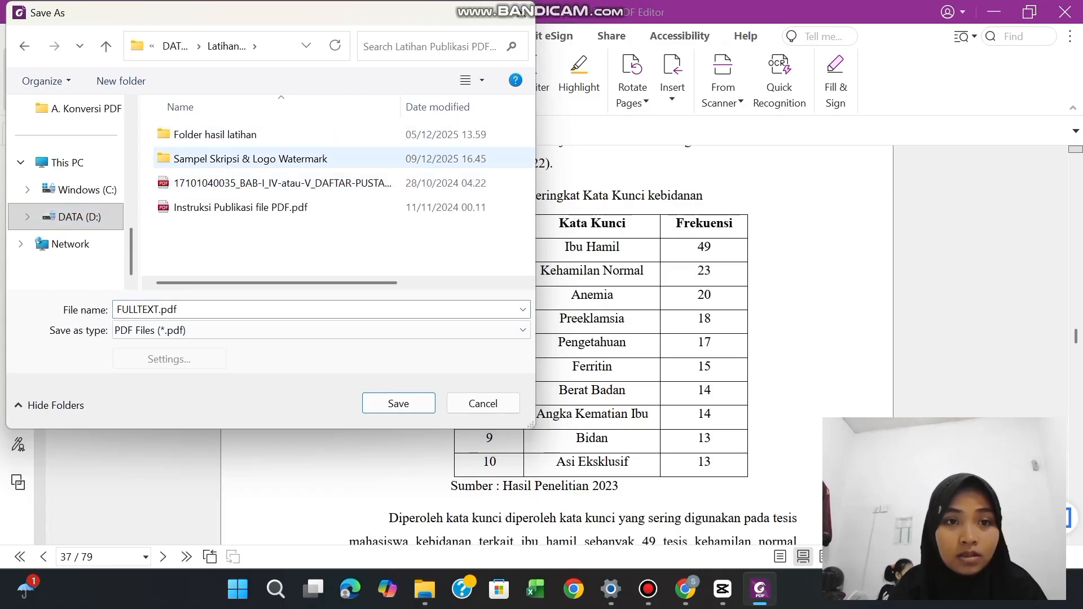
double_click(215, 134)
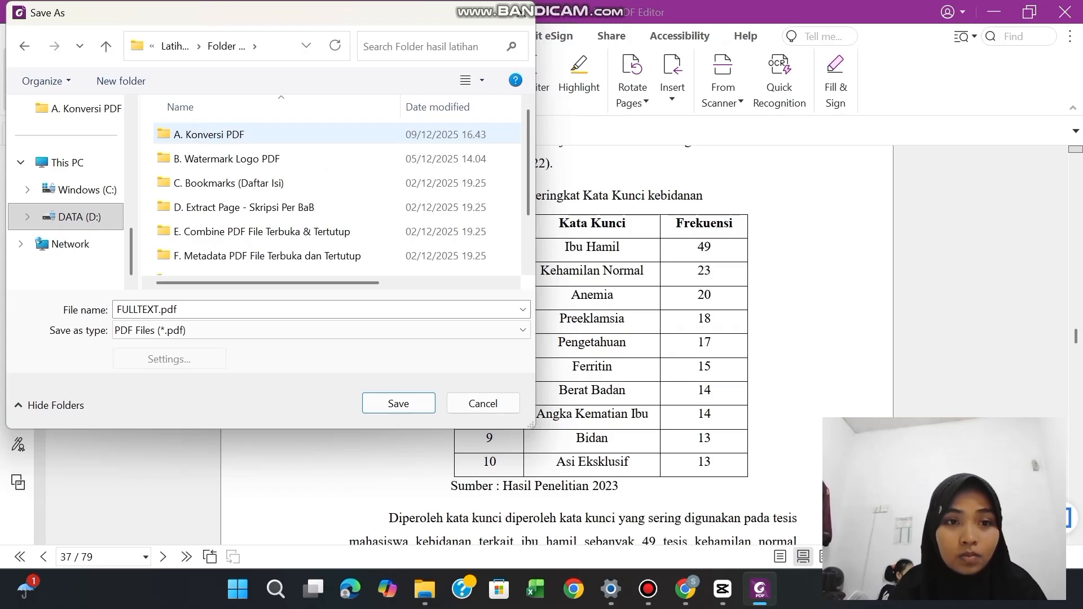
left_click(212, 135)
double_click(217, 137)
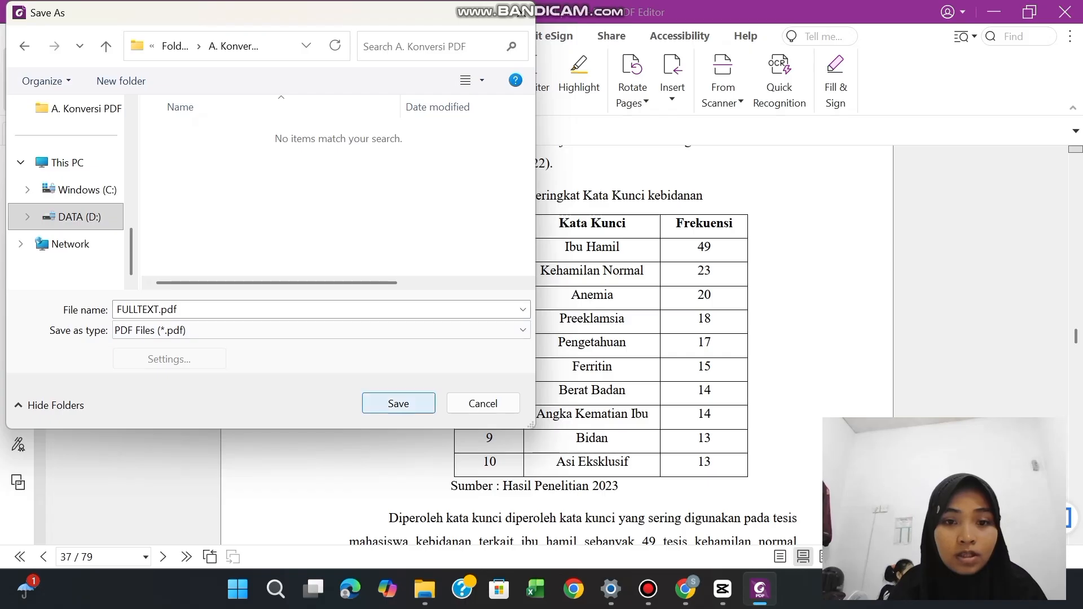
left_click(398, 404)
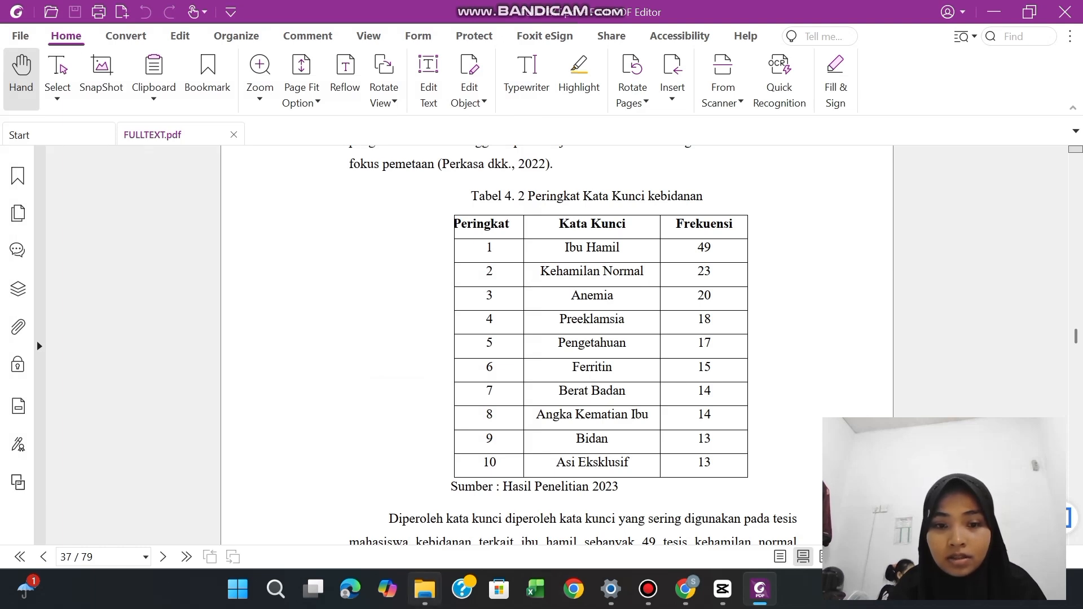
Switch to File Explorer and open the A. Konversi PDF folder inside Folder hasil latihan
left_click(425, 589)
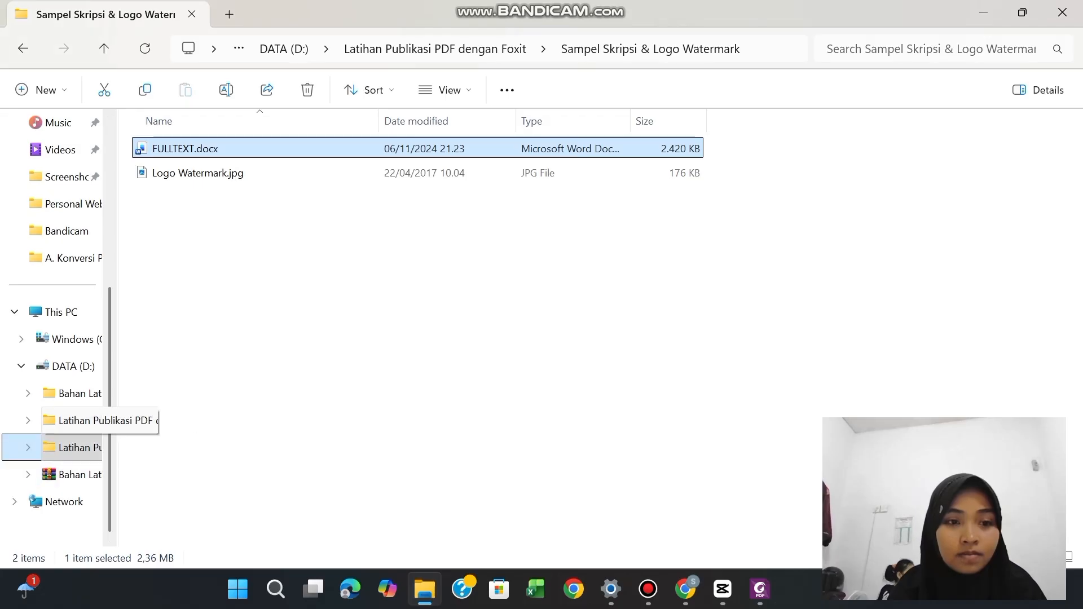
left_click(54, 447)
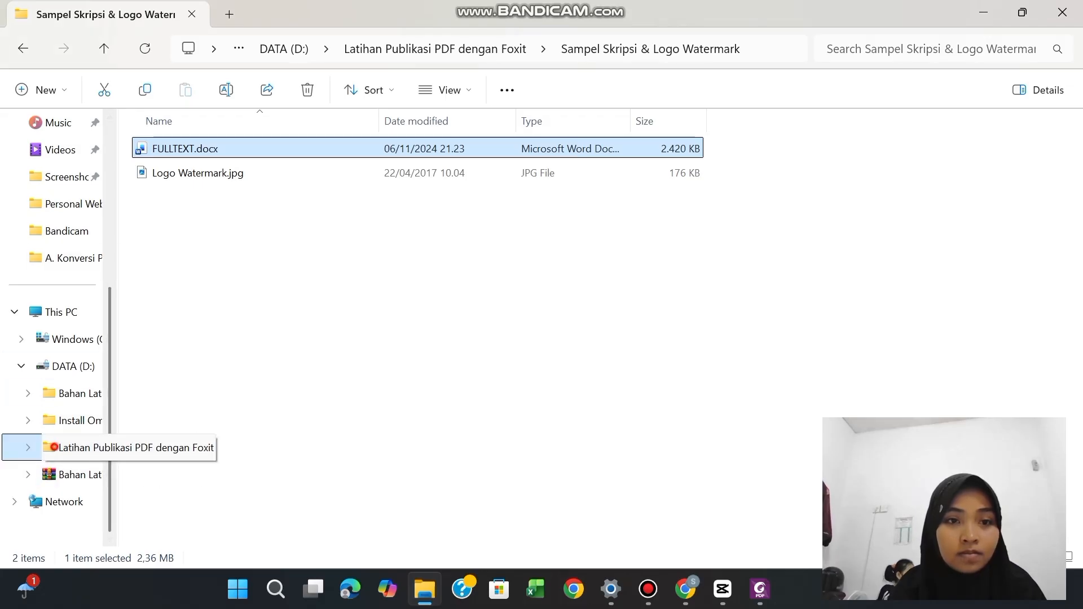
double_click(249, 173)
left_click(23, 49)
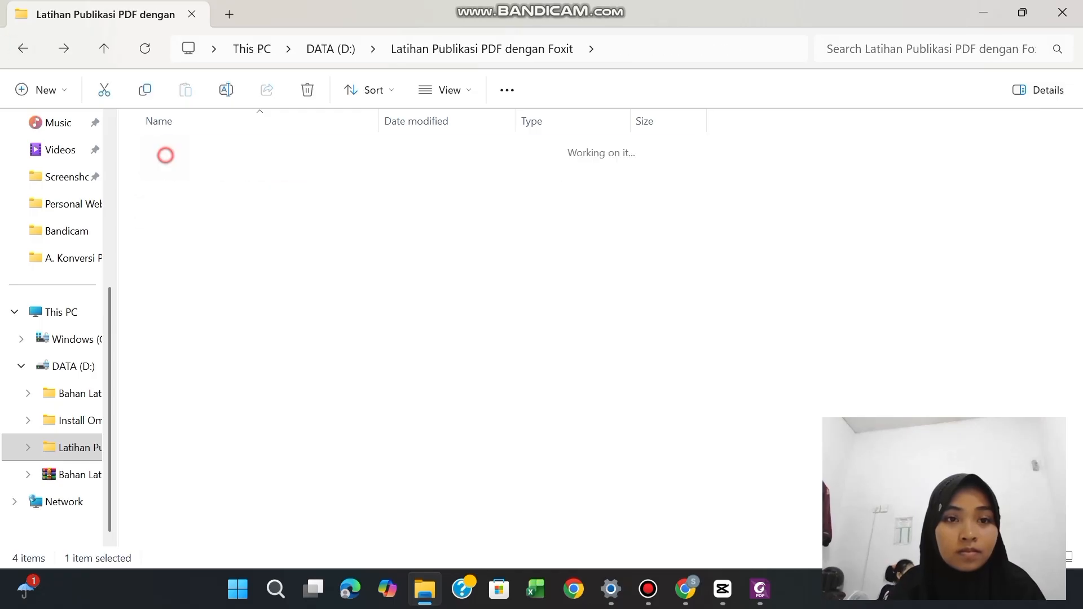
double_click(165, 156)
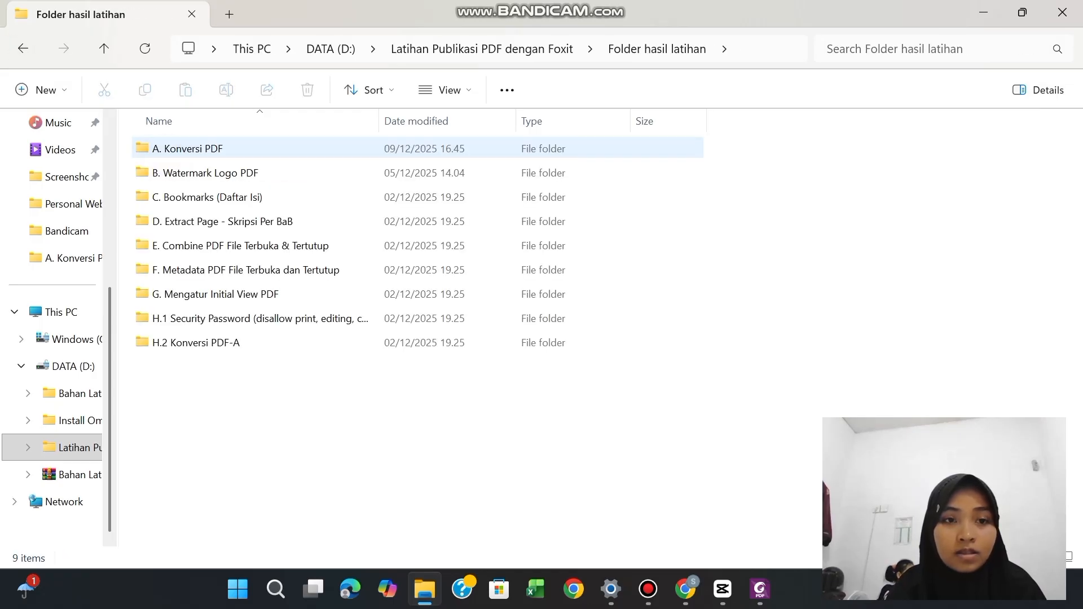
double_click(193, 149)
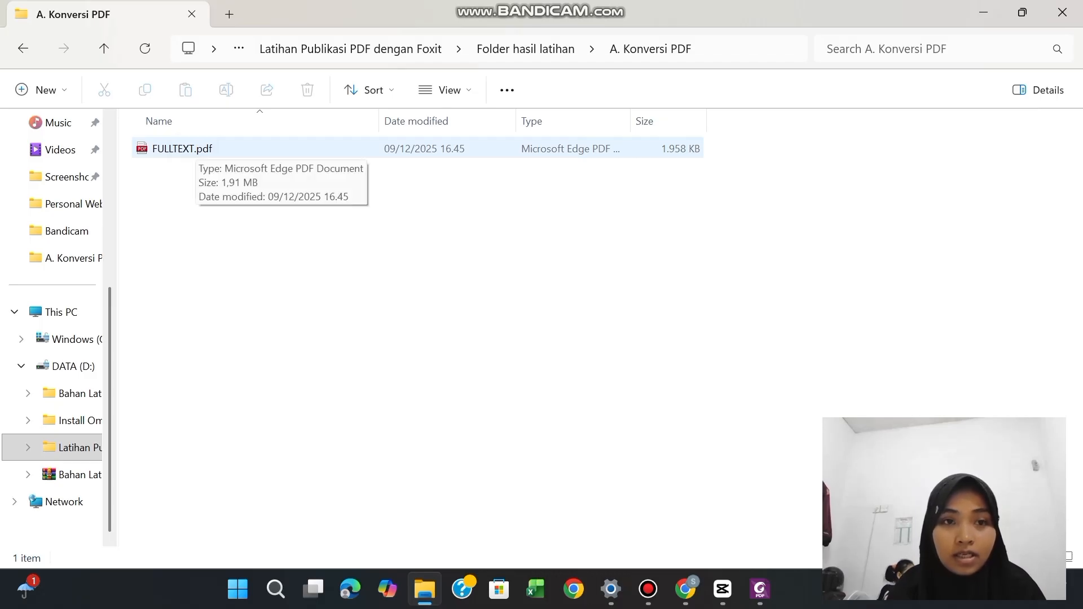
Copy FULLTEXT.pdf into the B. Watermark Logo PDF folder, replacing the file of the same name, and open that folder
left_click(194, 149)
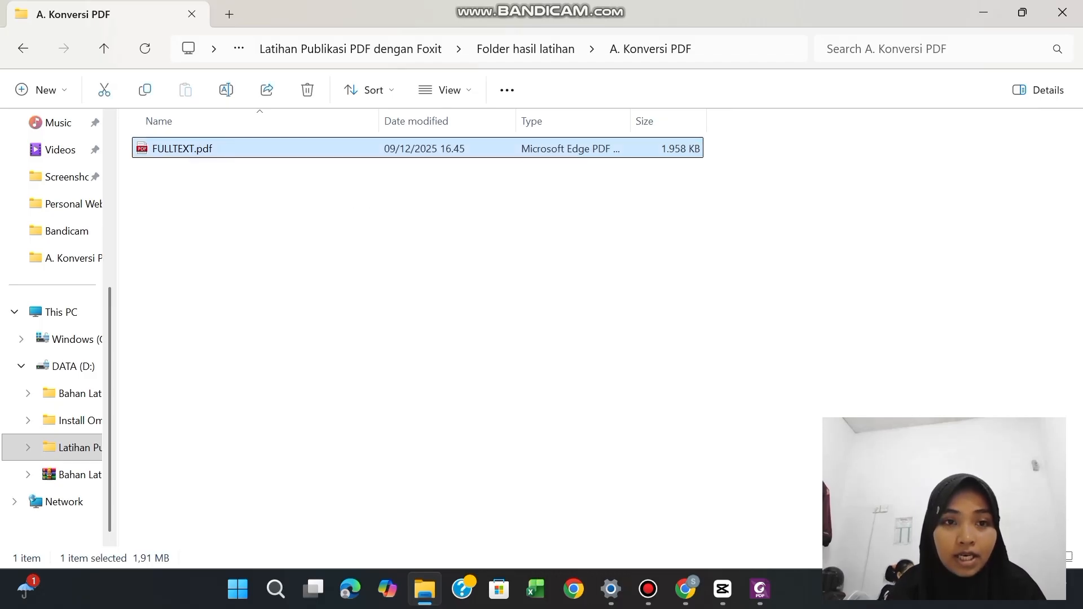
right_click(195, 149)
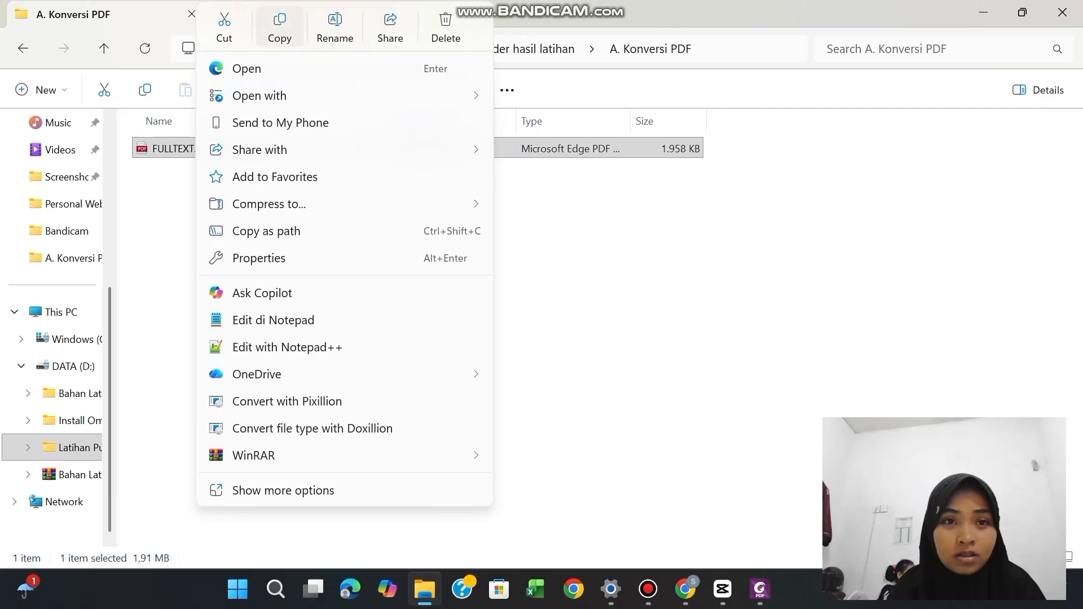
left_click(279, 28)
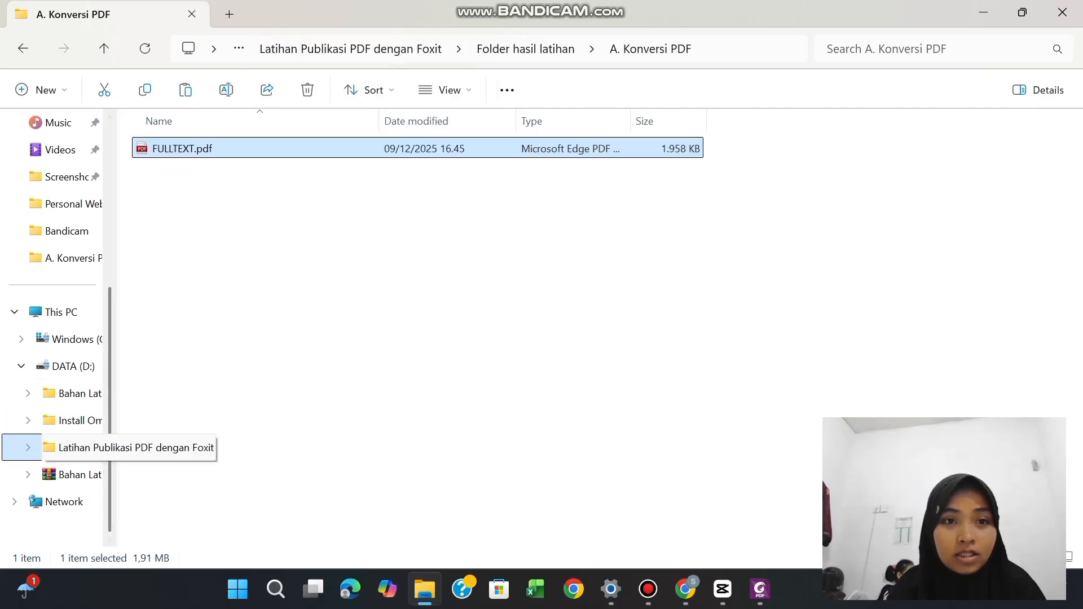
left_click(526, 49)
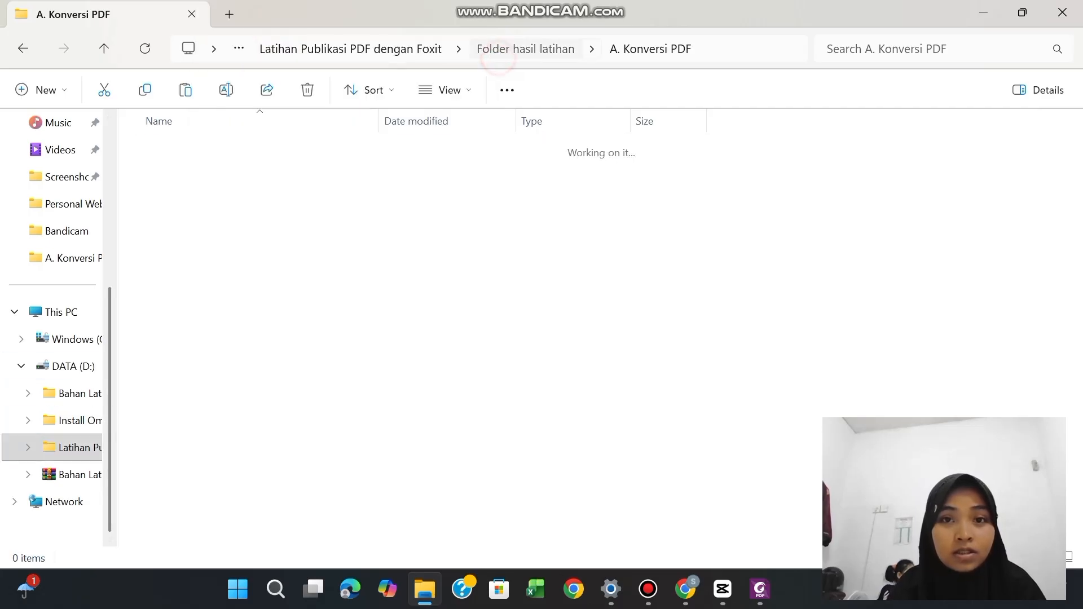
left_click(239, 167)
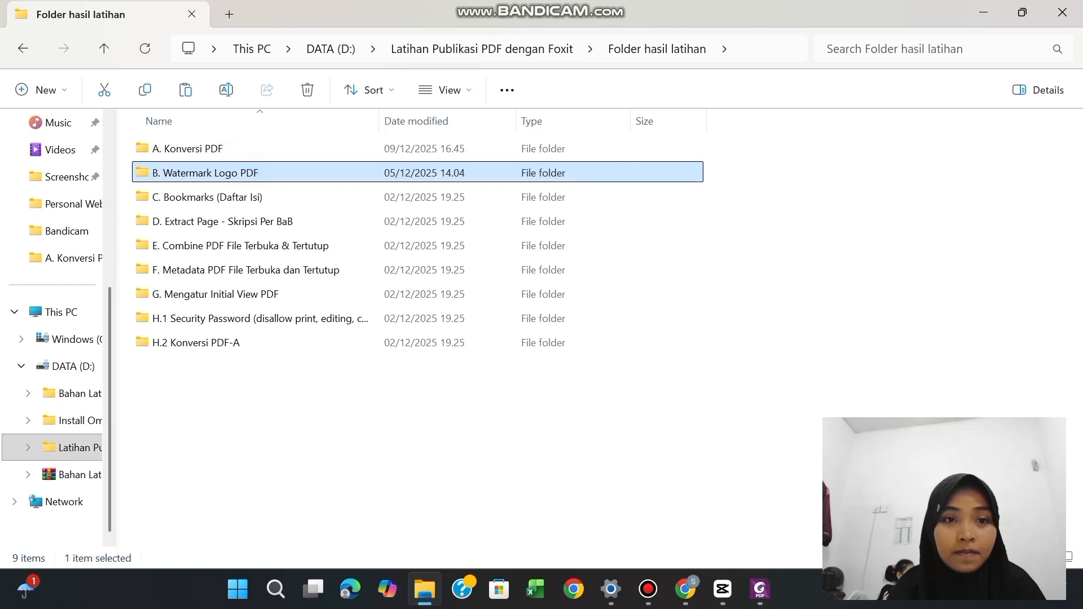
right_click(240, 167)
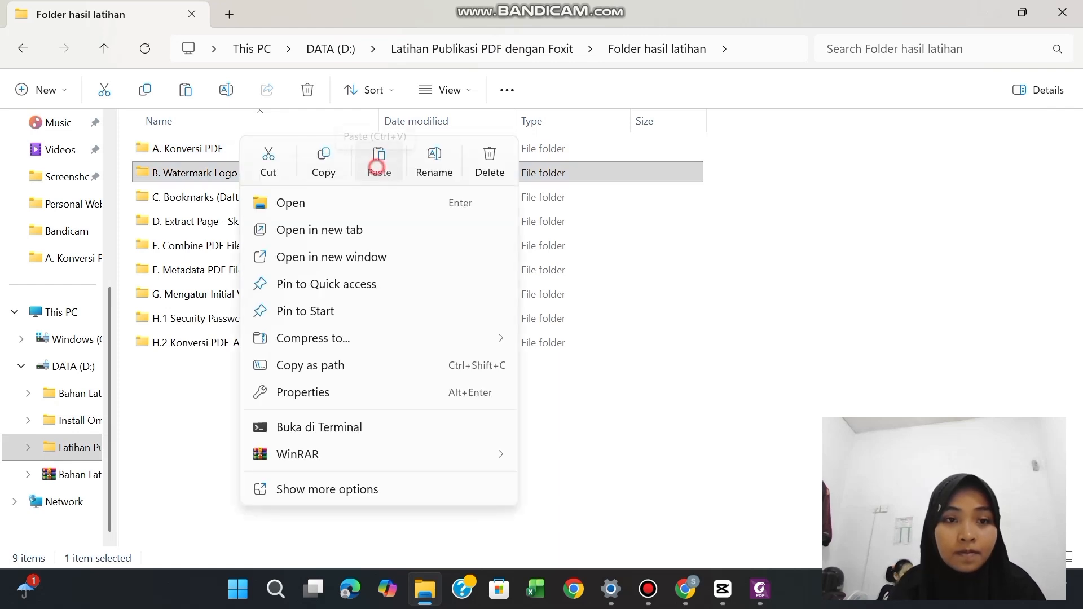
left_click(379, 163)
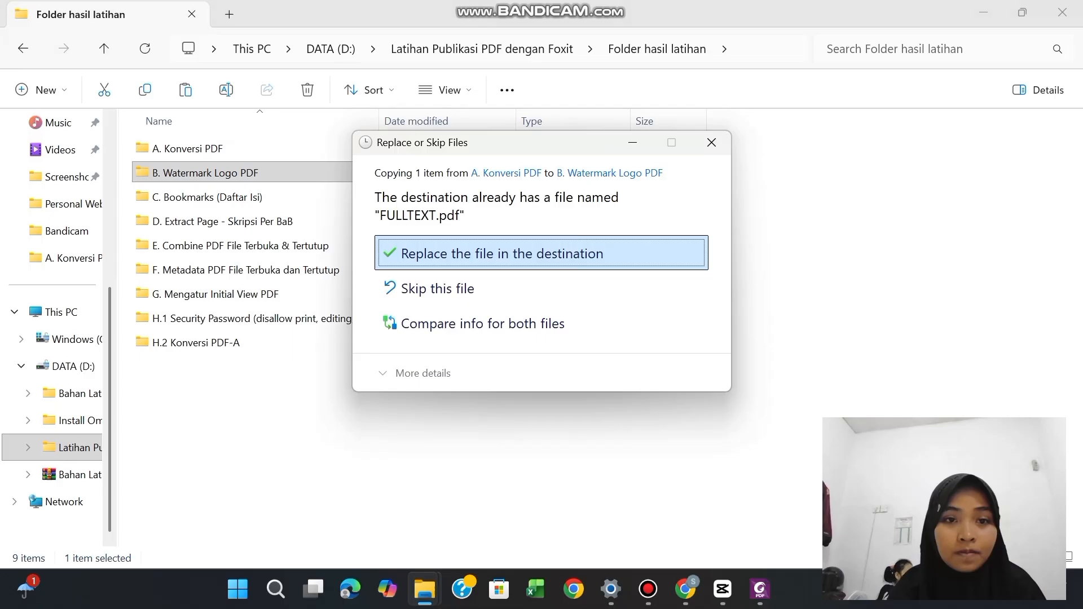
key("Return")
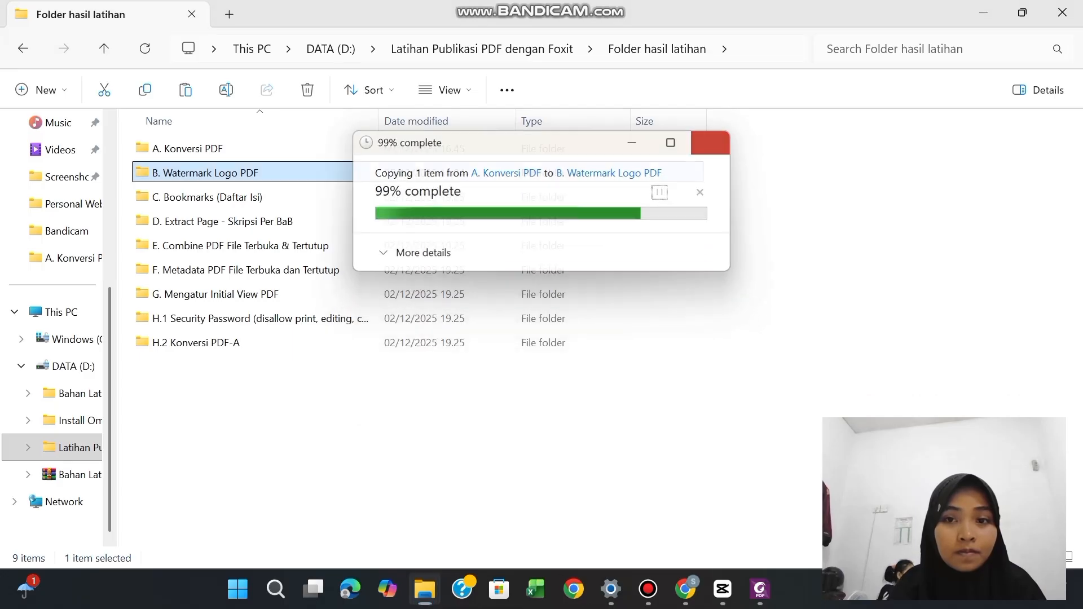
double_click(217, 172)
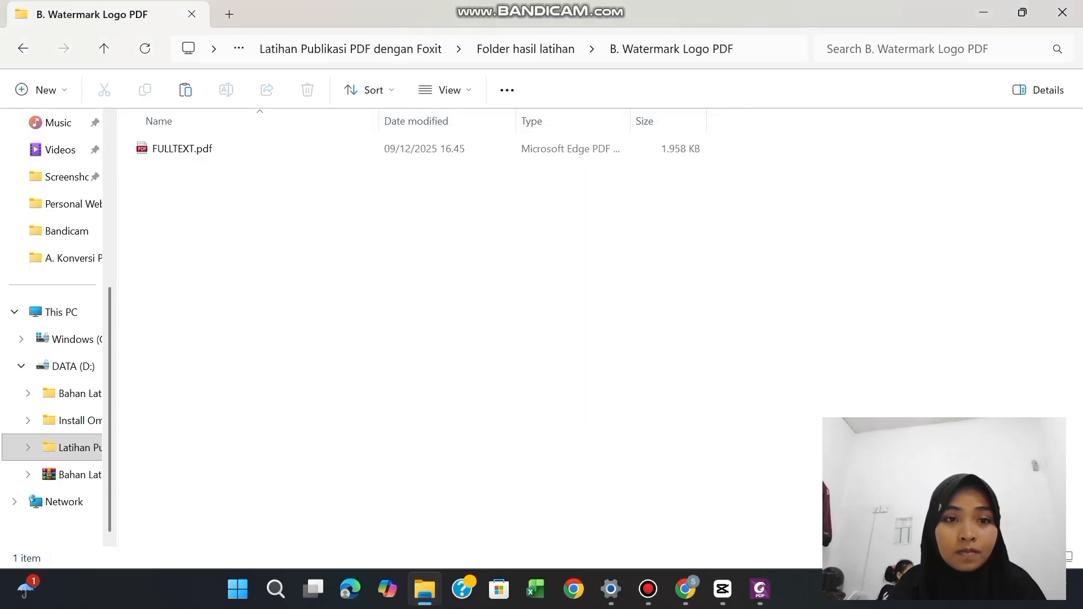
left_click(325, 210)
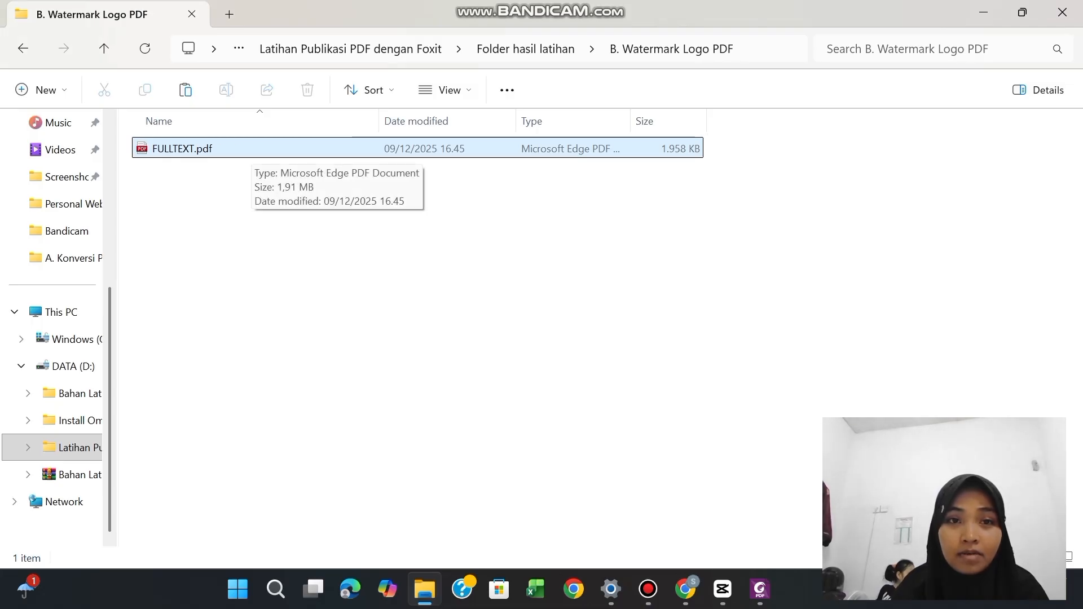
Open FULLTEXT.pdf from the B. Watermark Logo PDF folder in Foxit PDF Editor 12.0 and view its cover page
right_click(249, 149)
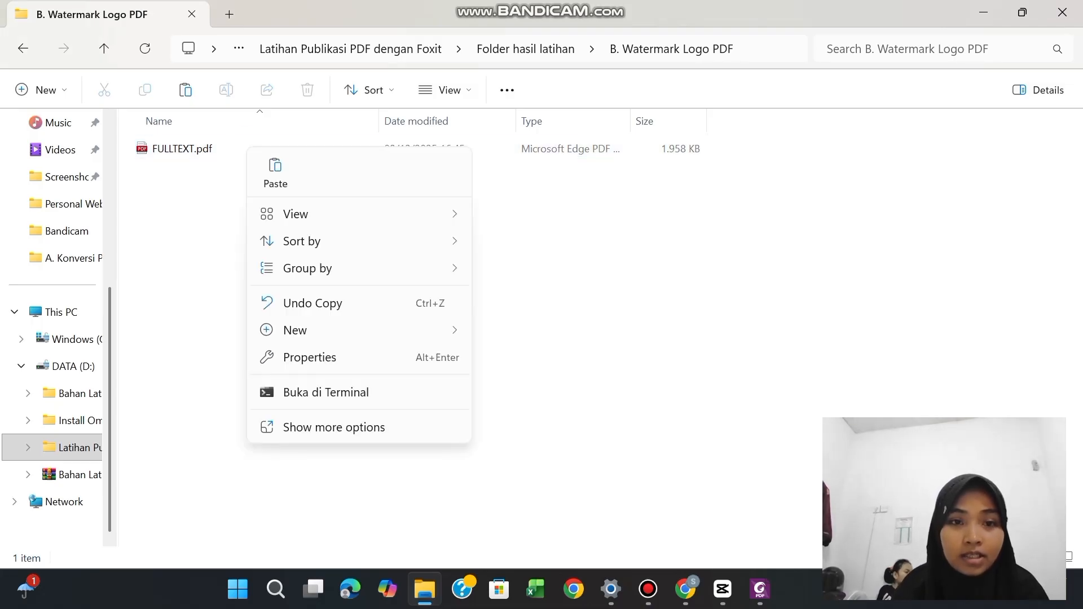
left_click(239, 148)
right_click(240, 147)
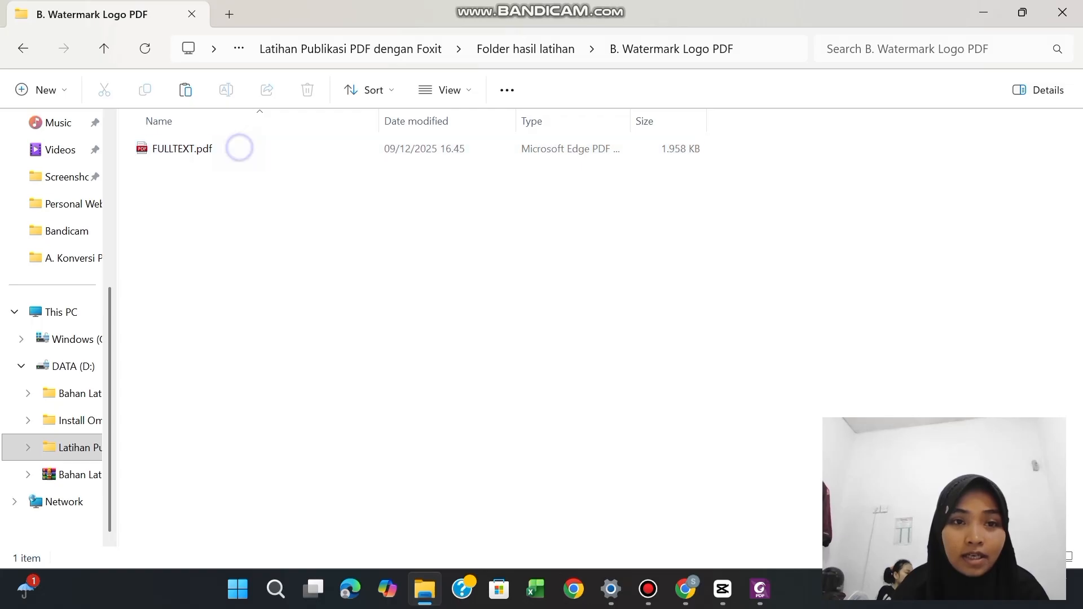
left_click(181, 152)
left_click(181, 150)
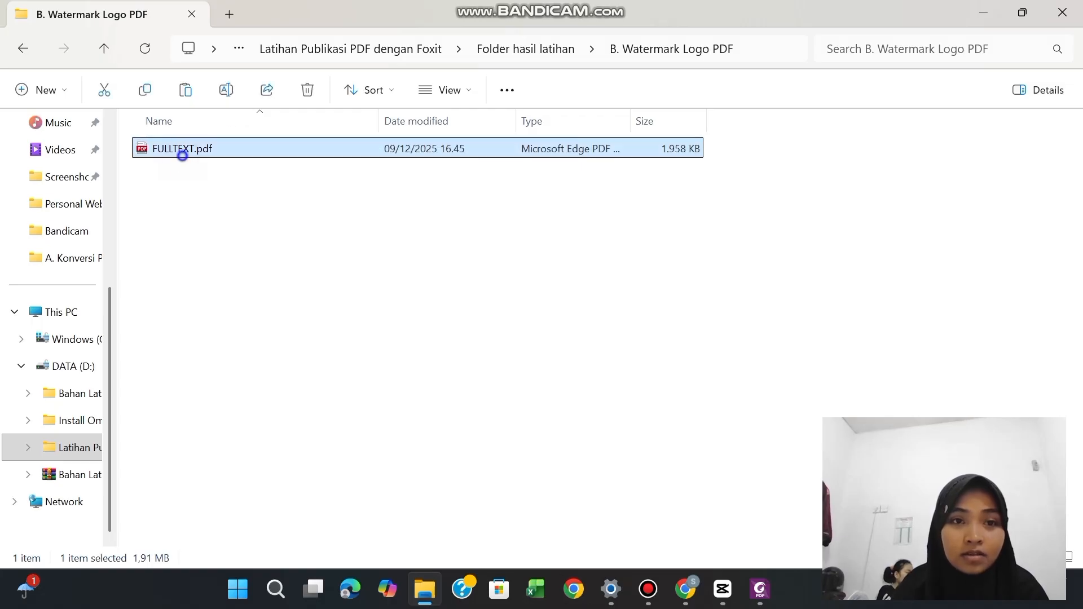
right_click(182, 151)
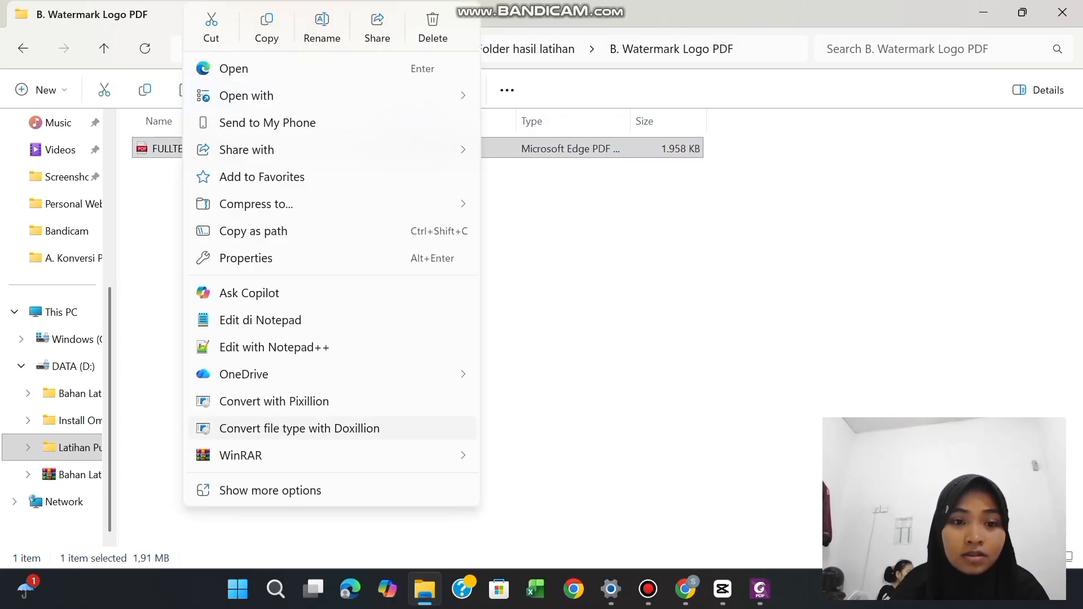
mouse_move(271, 456)
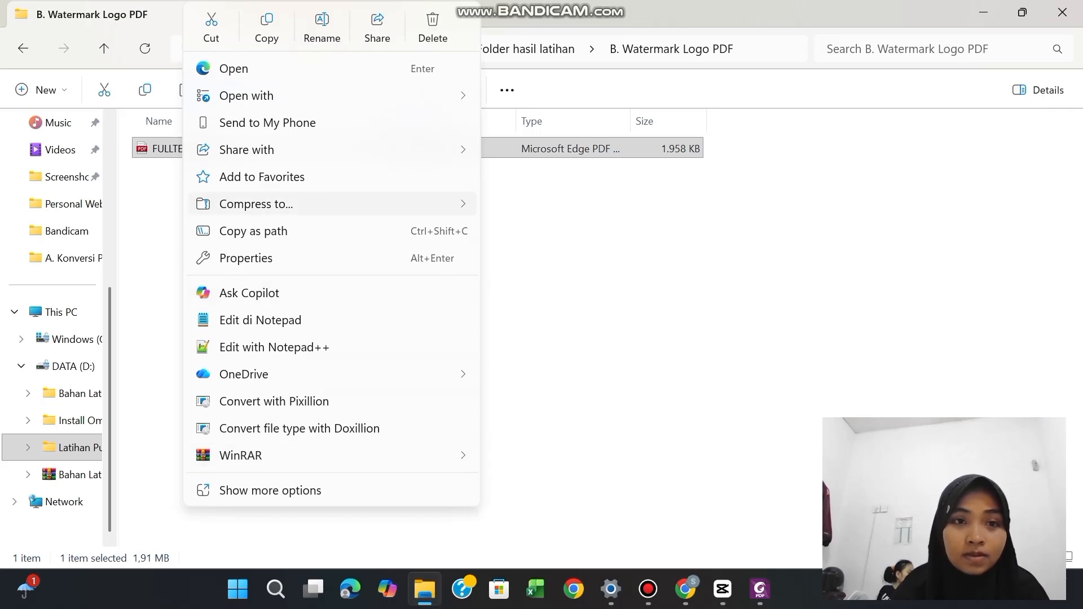
left_click(317, 96)
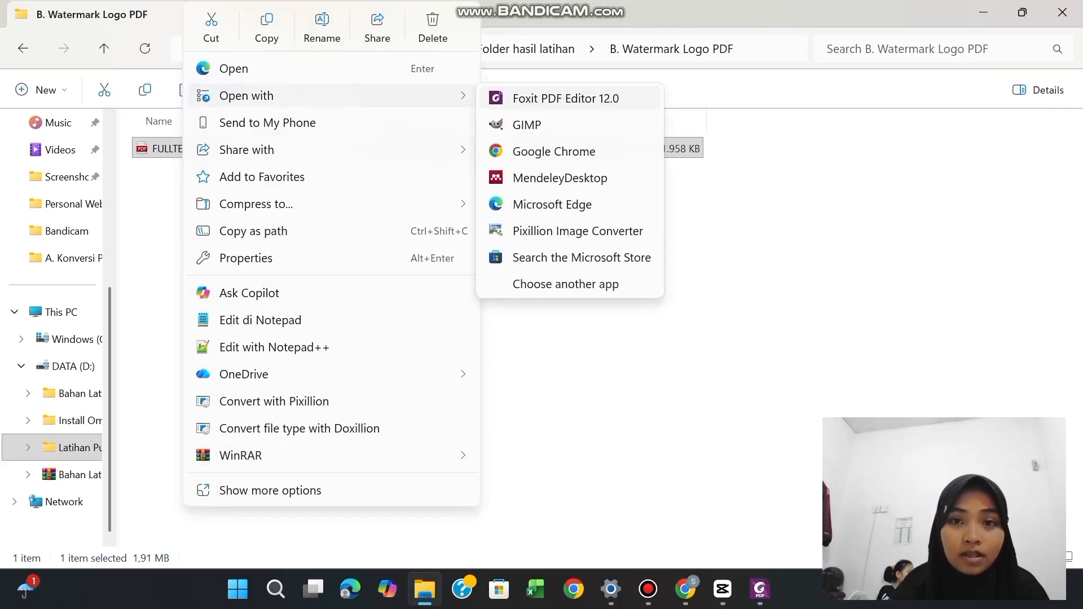
left_click(514, 105)
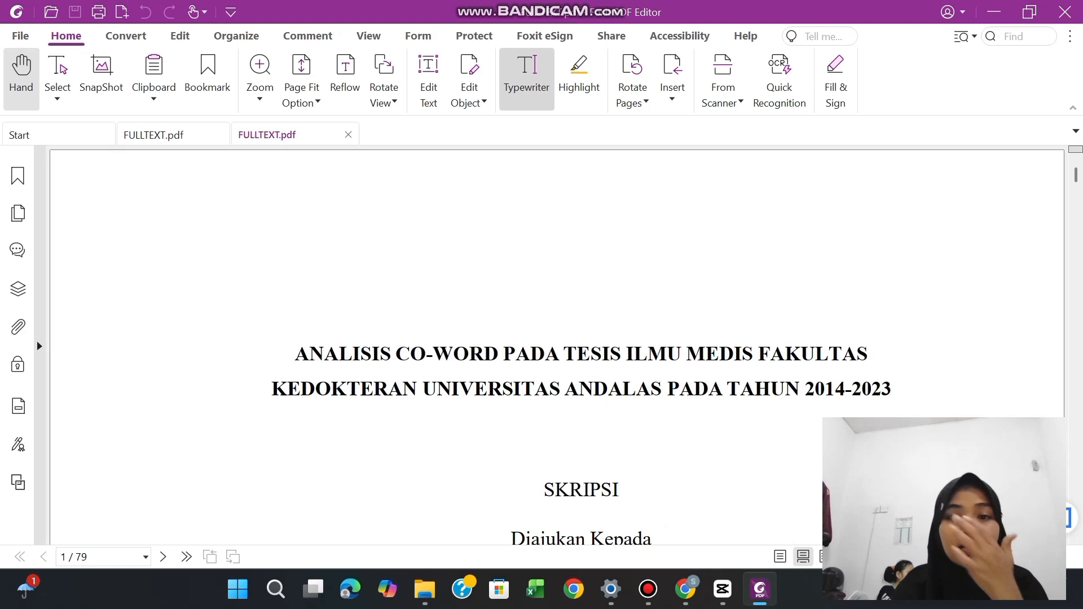
scroll(557, 333, "down", 7)
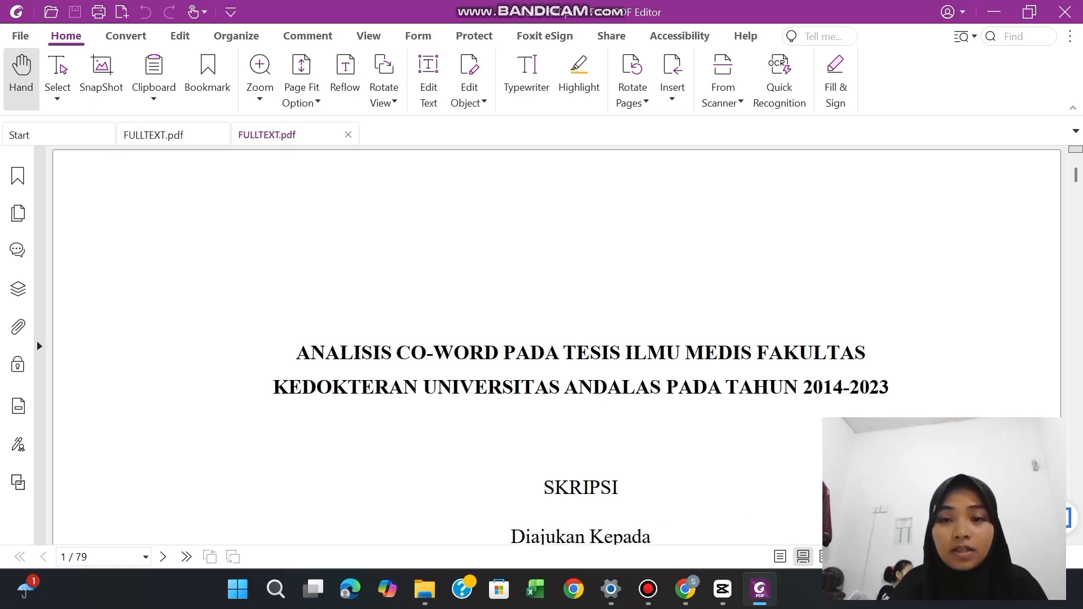
scroll(557, 333, "up", 2)
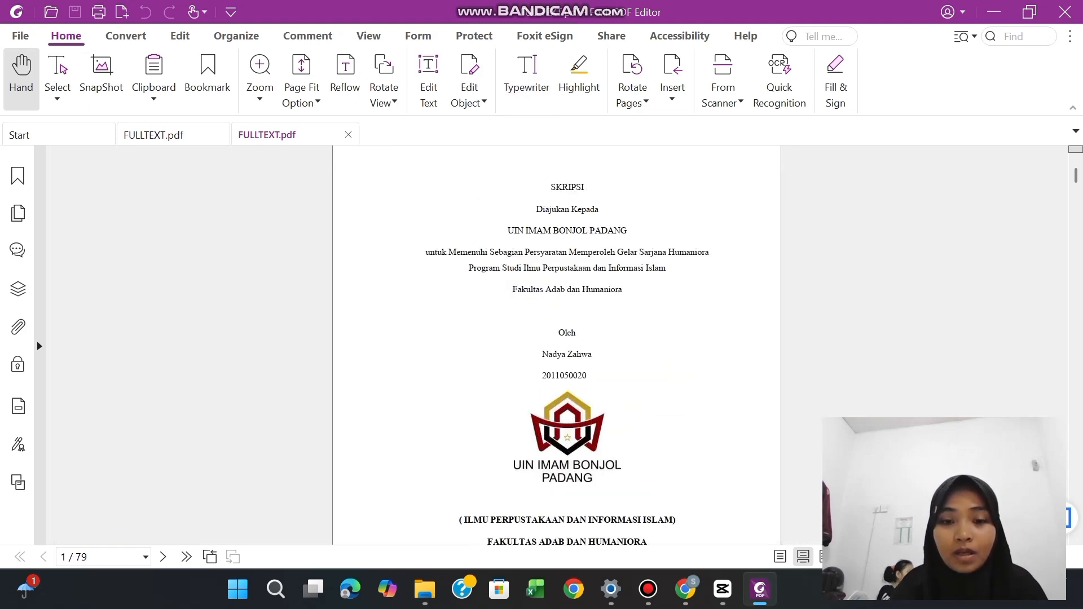
Look at the exercise folders in Folder hasil latihan in File Explorer and return to FULLTEXT.pdf in Foxit PDF Editor
left_click(425, 589)
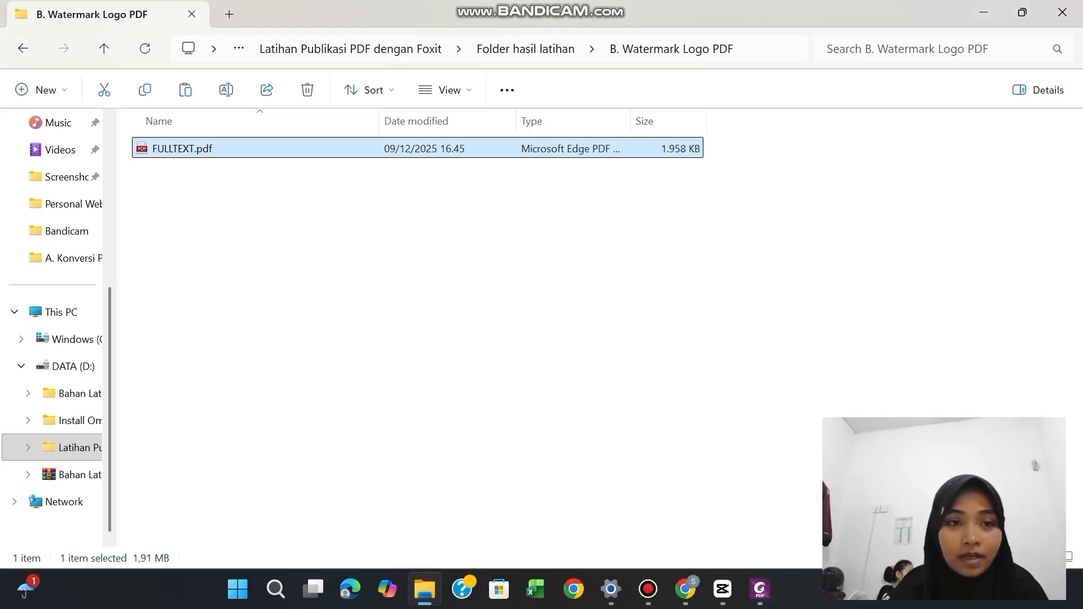
left_click(517, 48)
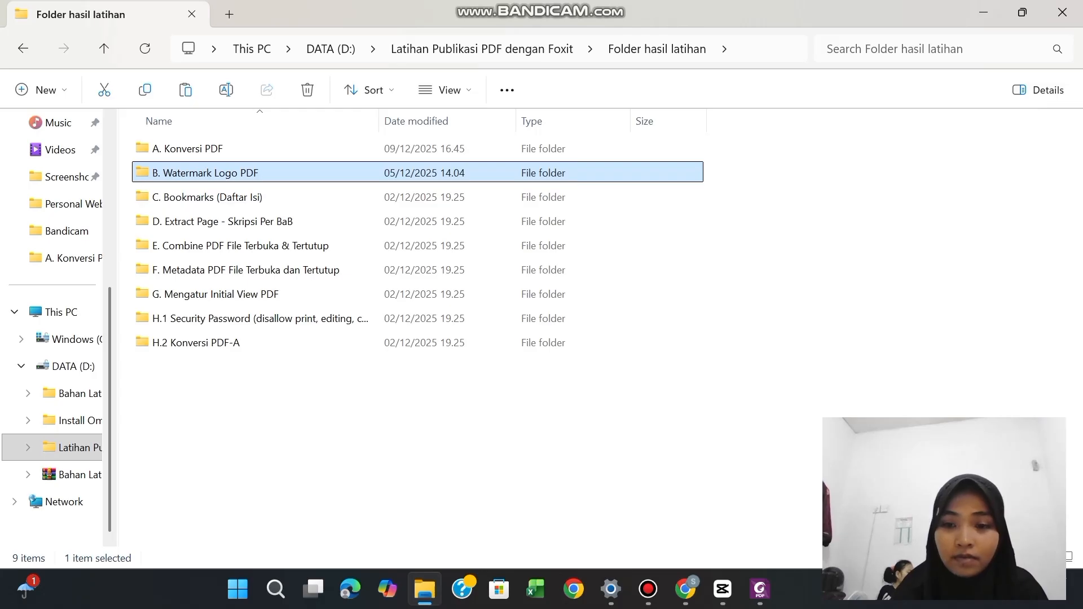
left_click(760, 589)
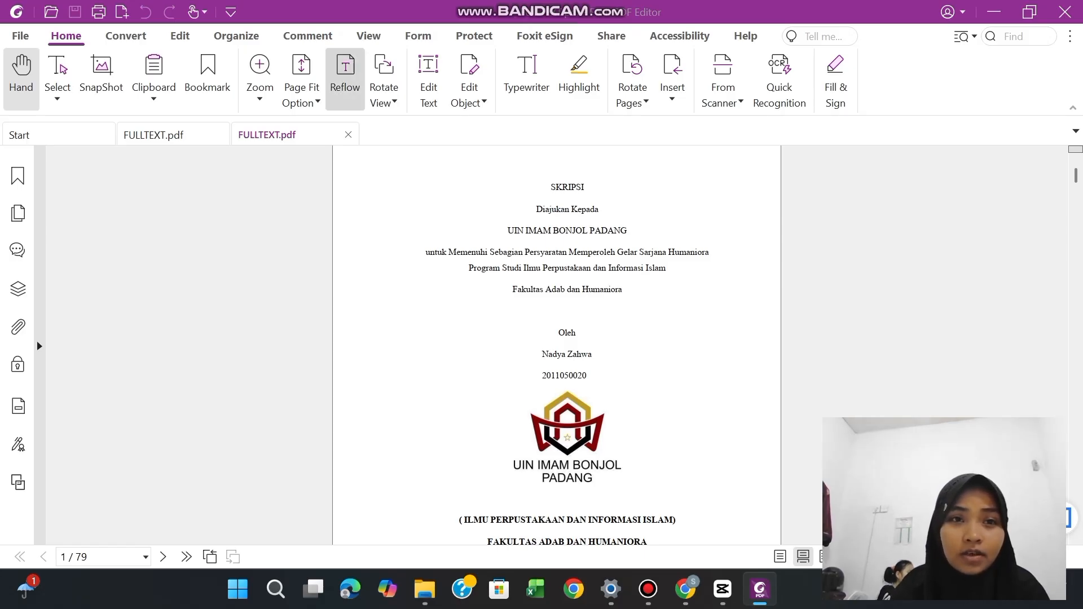
Start adding a new watermark to FULLTEXT.pdf
left_click(236, 36)
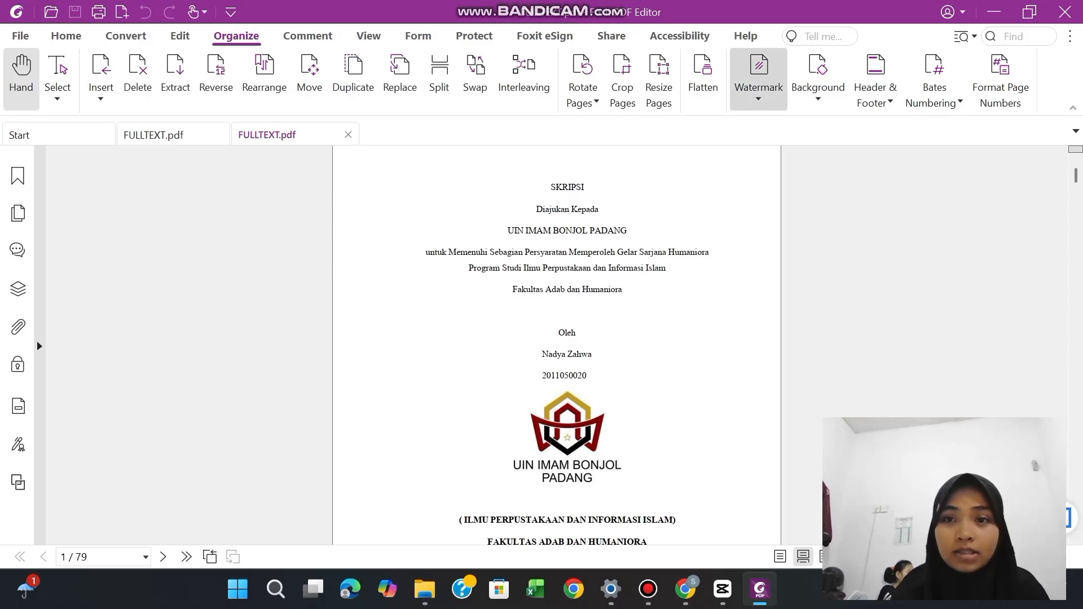
left_click(759, 79)
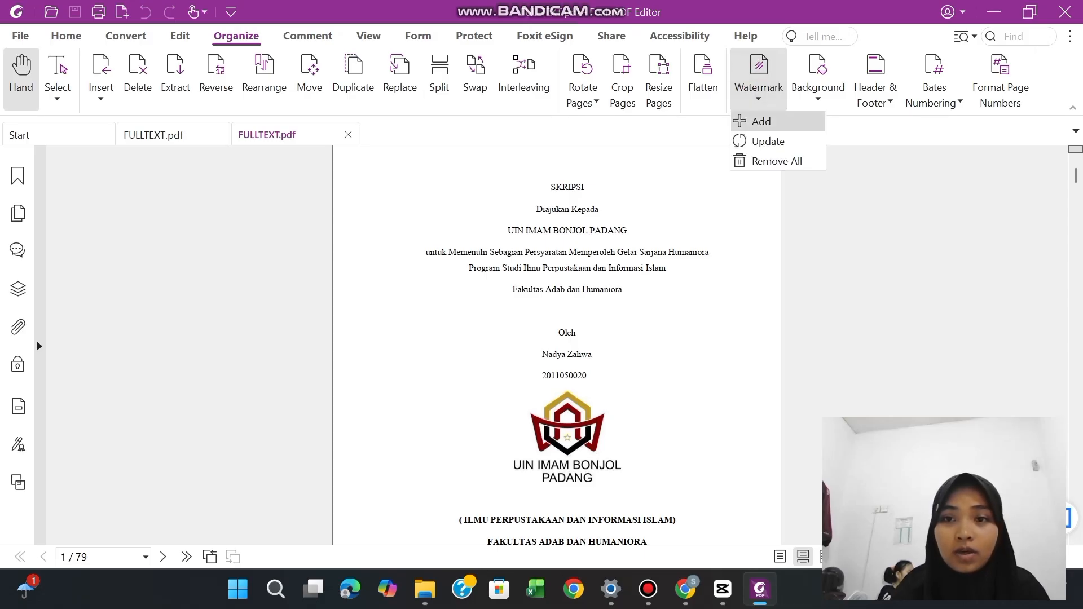
left_click(743, 120)
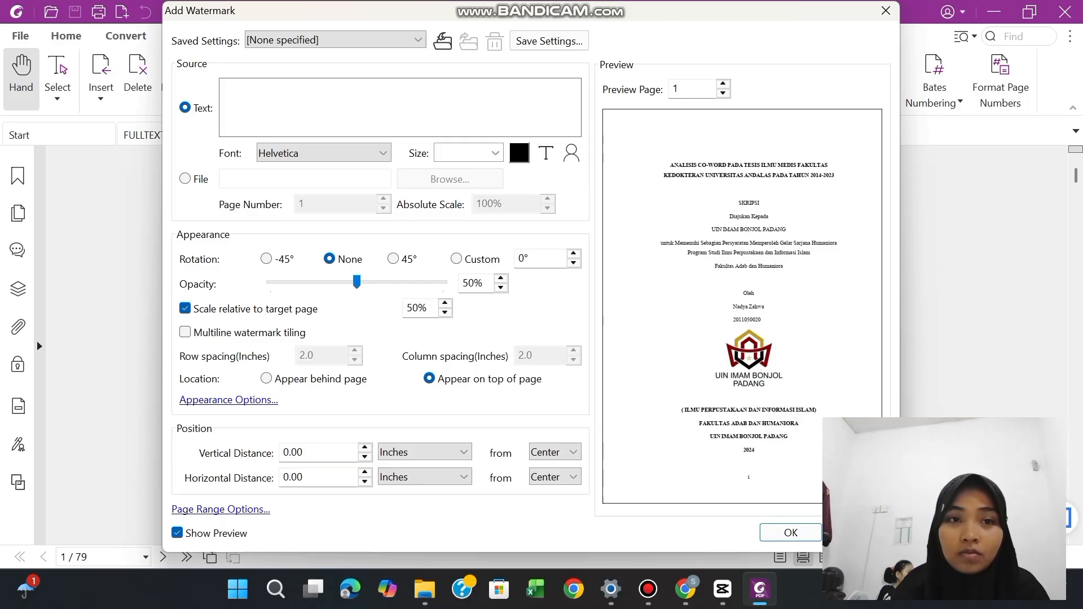
Try the sample text "dfsd" as the watermark text and clear it
left_click(234, 112)
type("d")
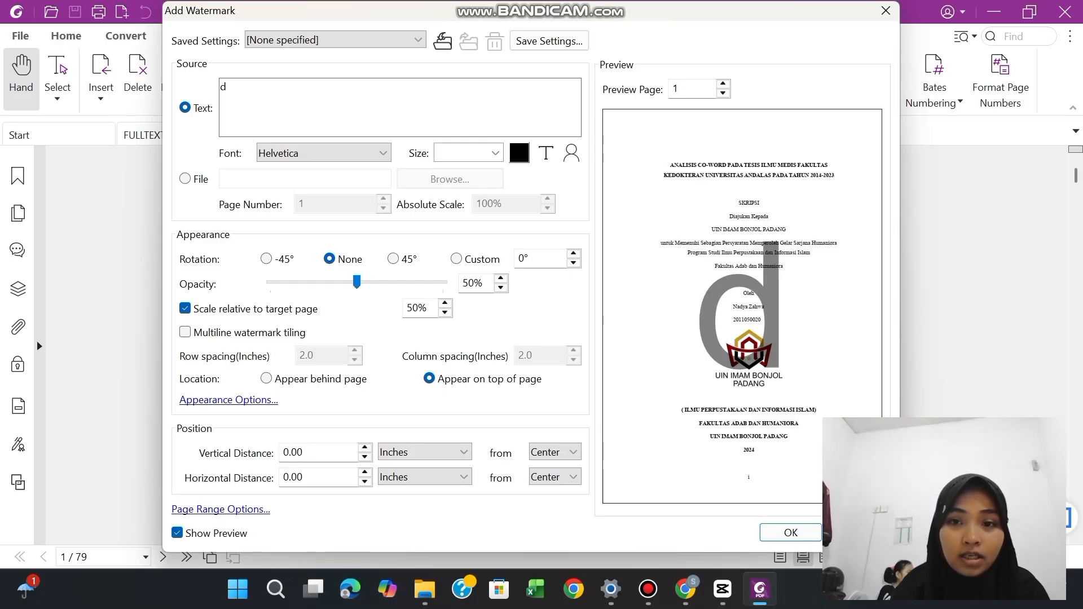
type("fsd")
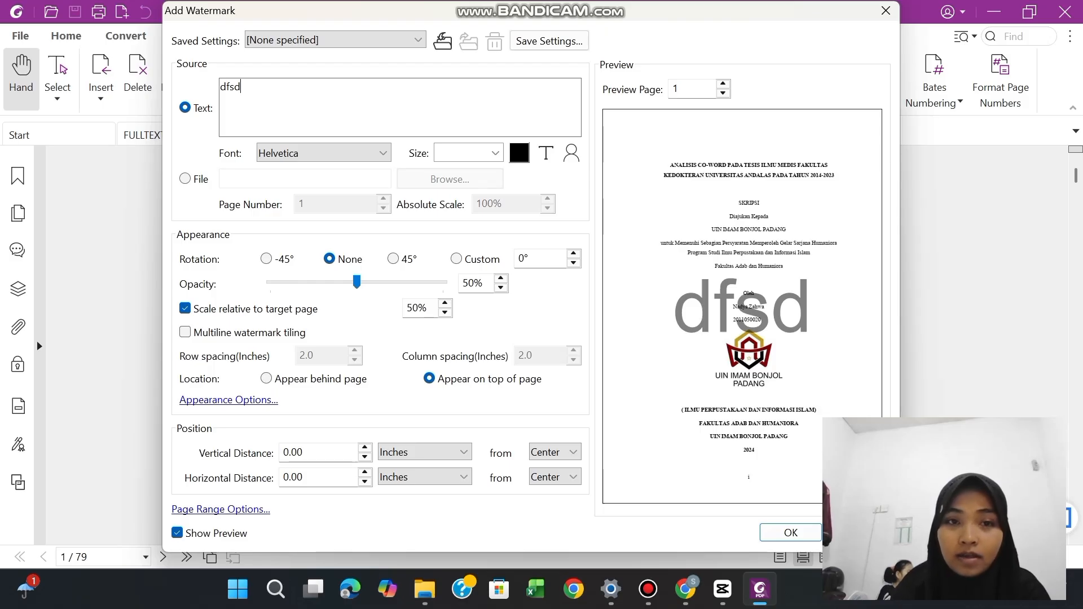
key("BackSpace")
key("BackSpace")
key("BackSpace")
key("BackSpace")
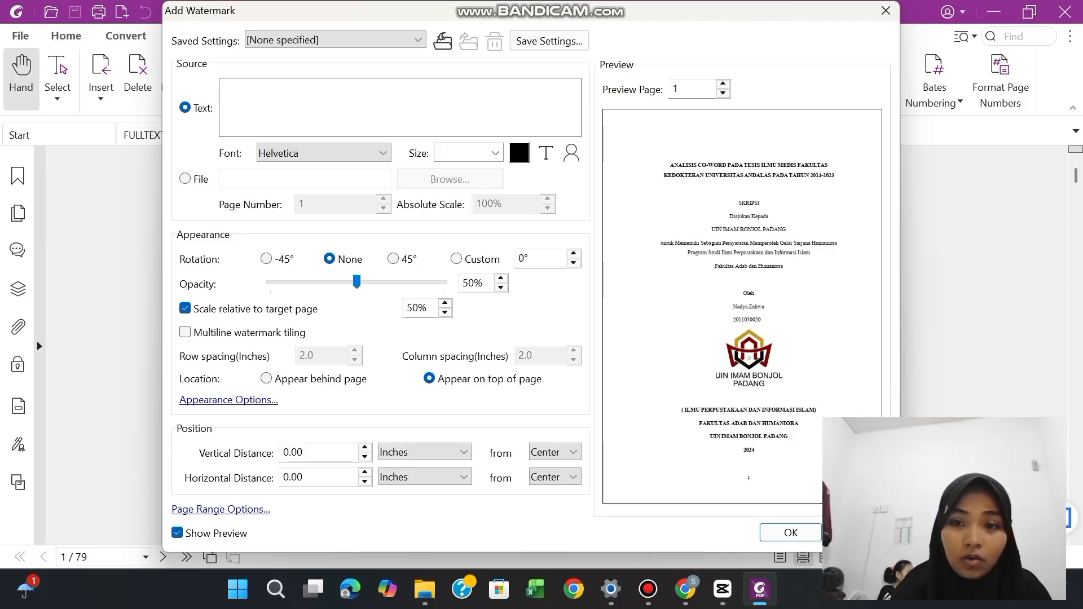
Use Logo Watermark.jpg from the Sampel Skripsi & Logo Watermark folder under Latihan Publikasi PDF dengan Foxit on drive D as the watermark source
left_click(185, 179)
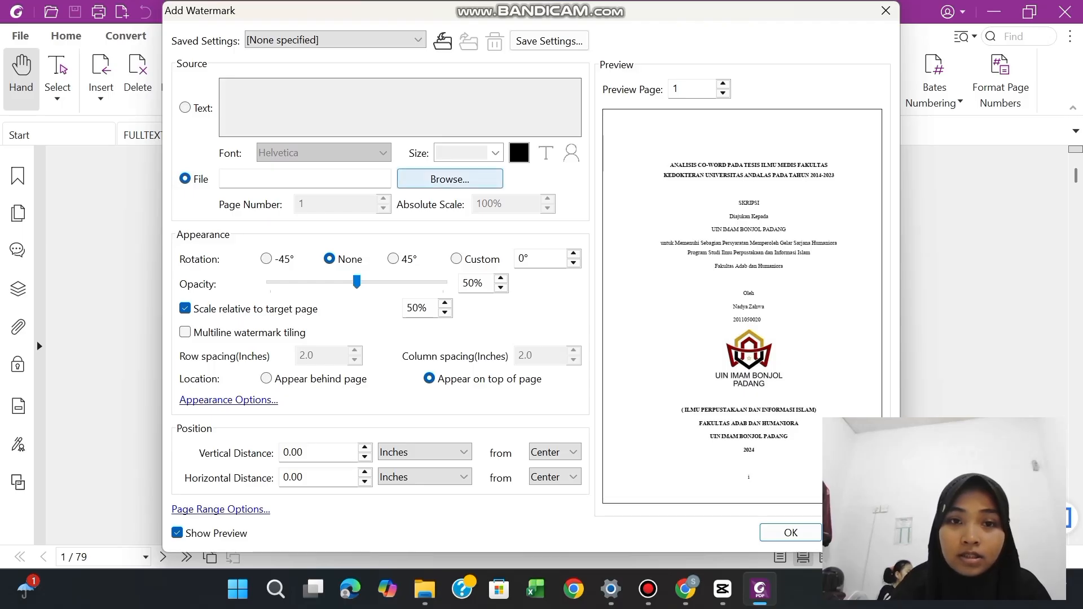
left_click(435, 178)
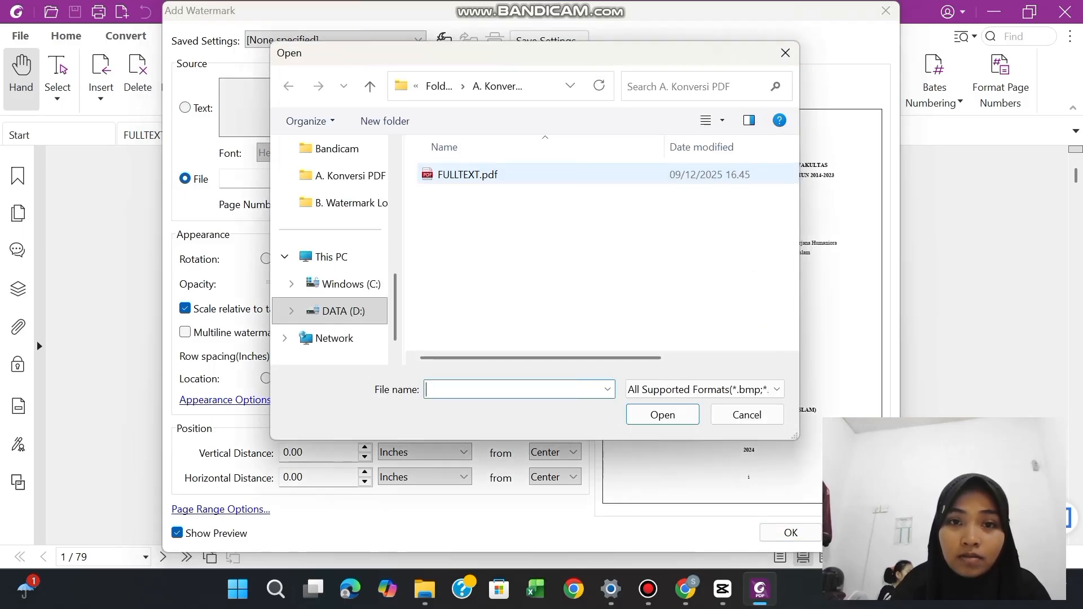
left_click(341, 311)
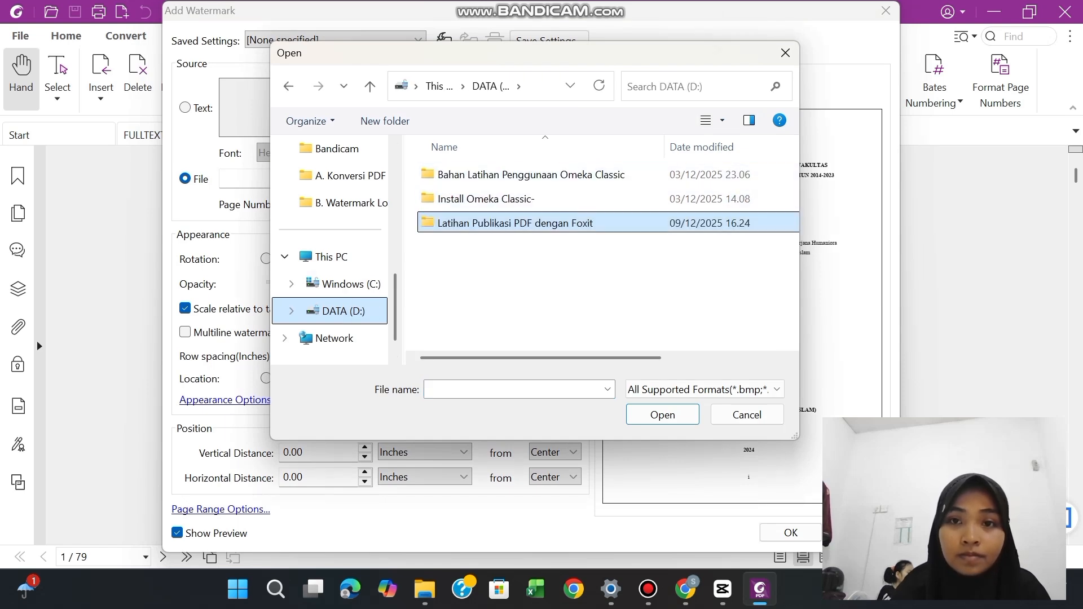
double_click(516, 223)
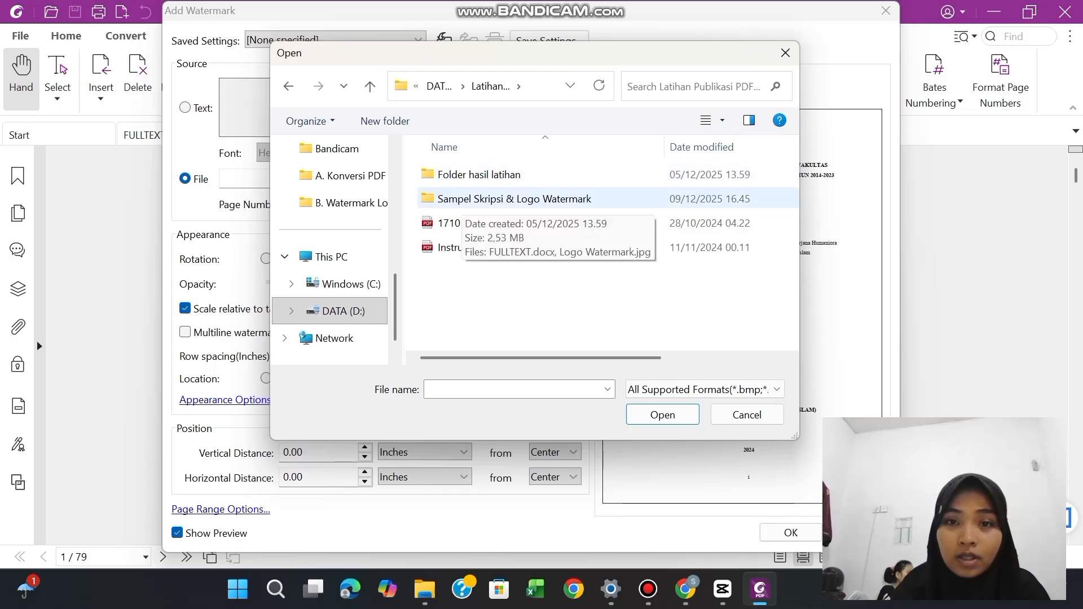
double_click(462, 199)
double_click(462, 192)
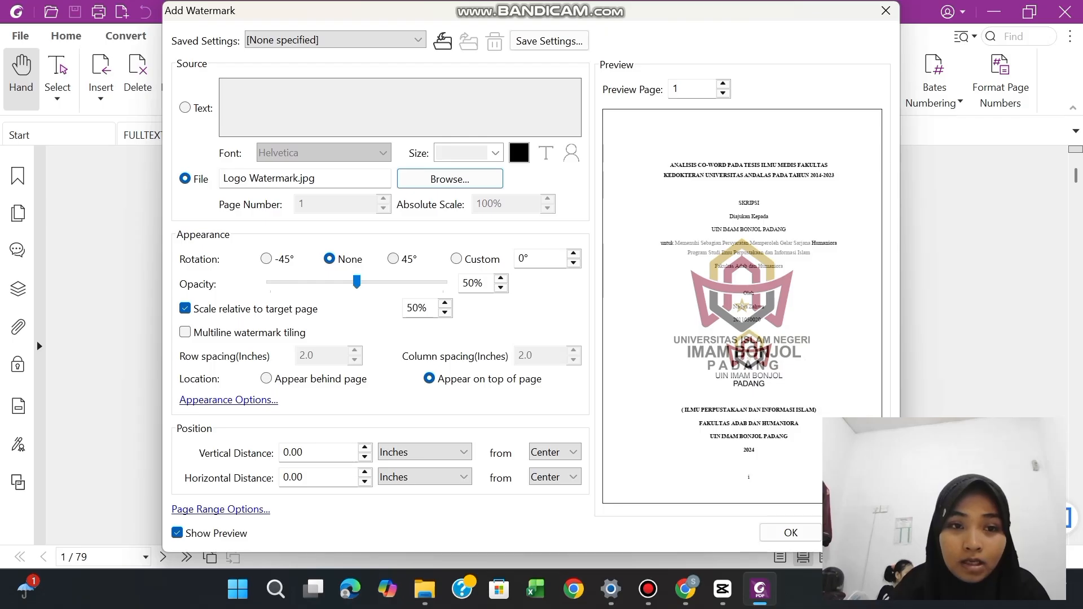
Set the logo watermark's opacity to 25%
left_click(472, 283)
key("BackSpace")
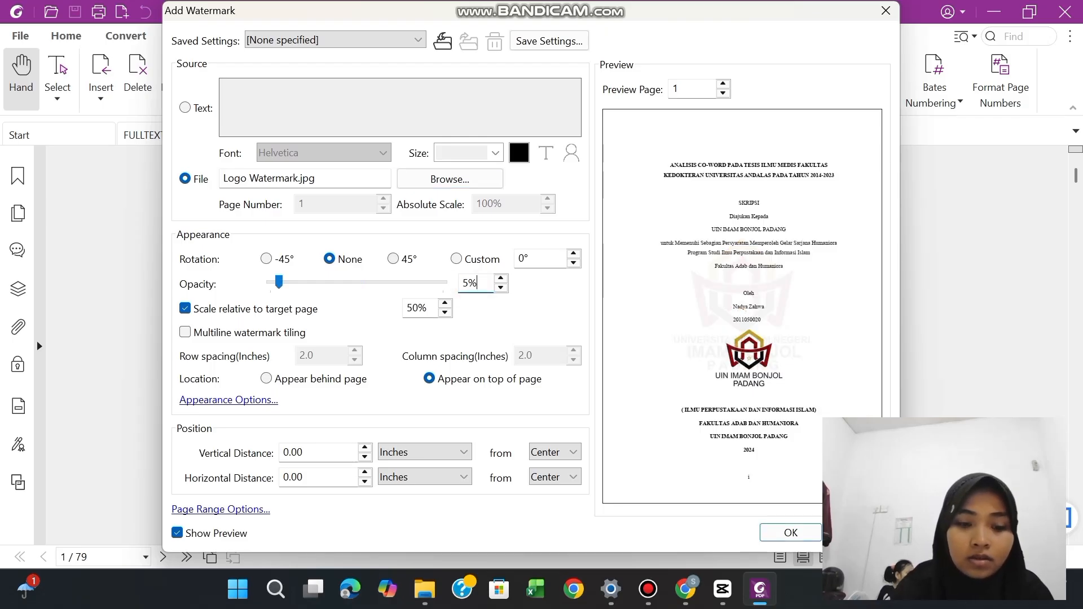
type("2")
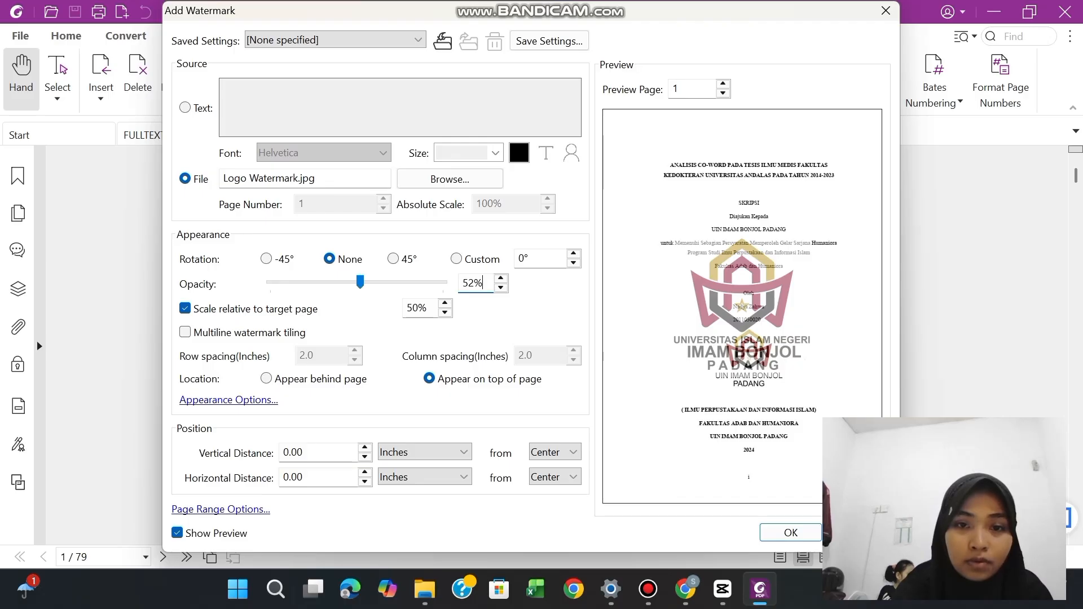
key("BackSpace")
key("BackSpace")
type("25")
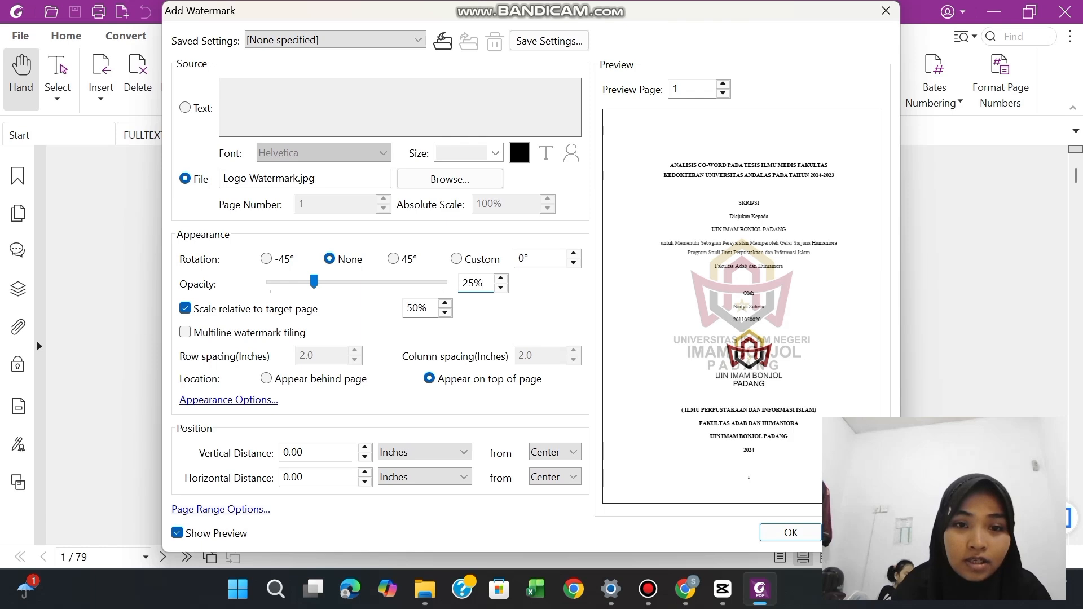
Set the watermark's scale relative to the target page to 45%
double_click(412, 308)
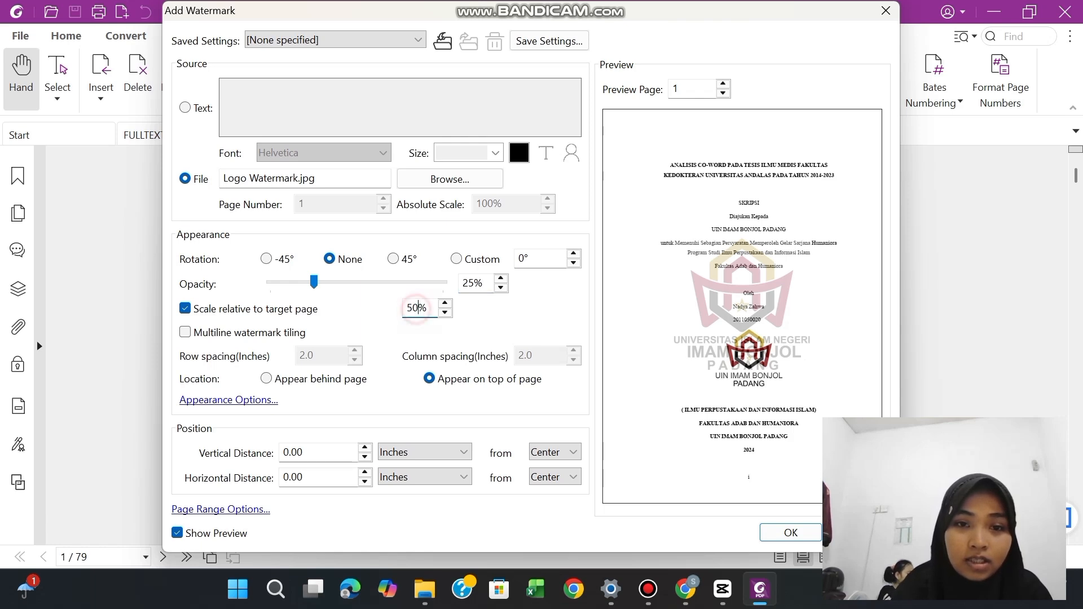
type("5")
left_click(408, 309)
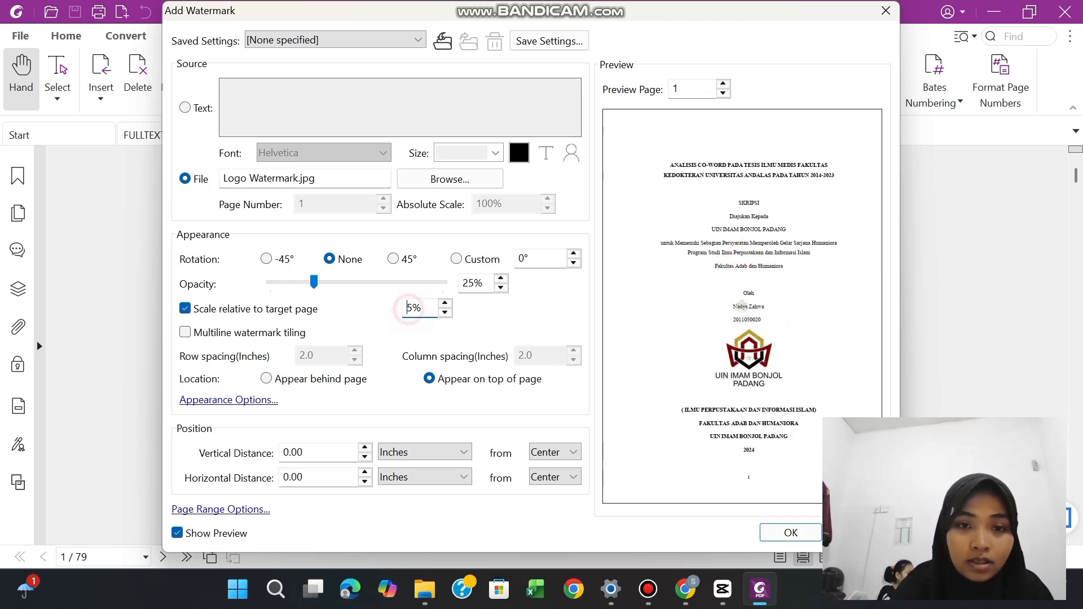
type("4")
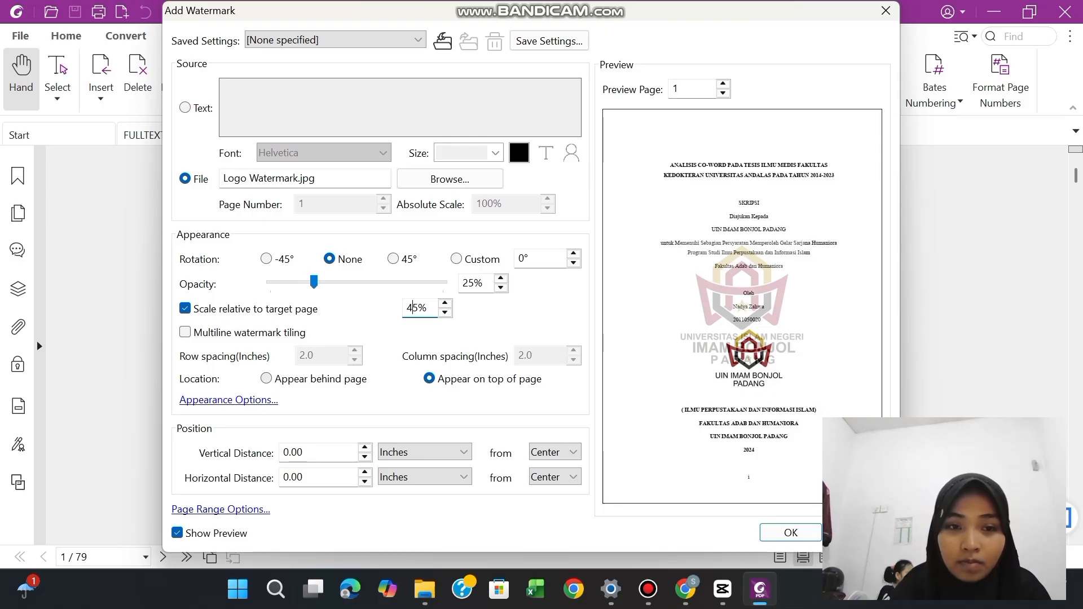
Place the logo watermark behind the page content, apply it and save FULLTEXT.pdf
left_click(266, 379)
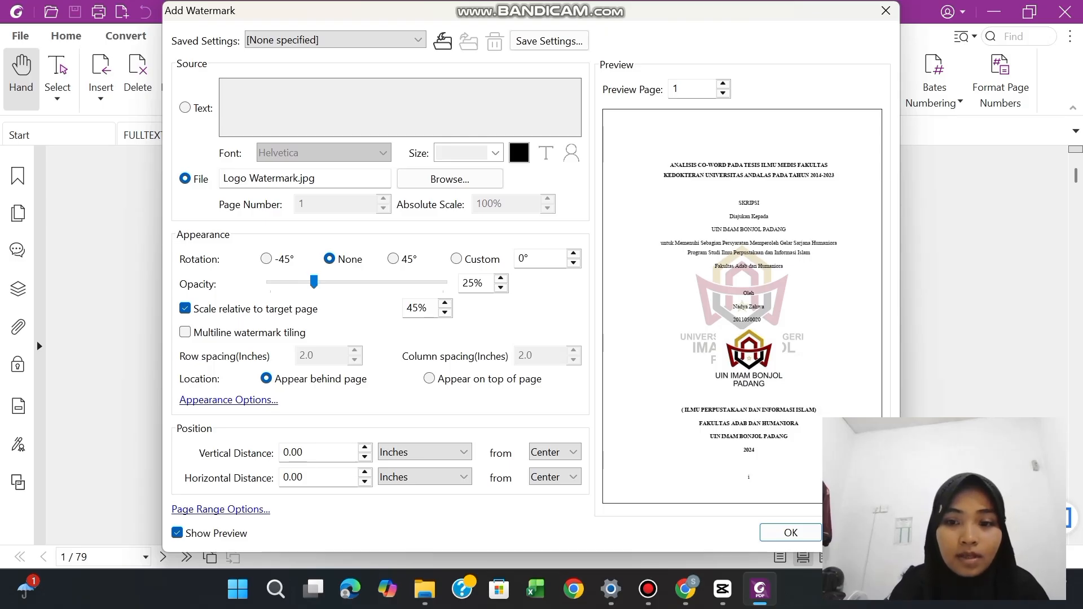
left_click(791, 533)
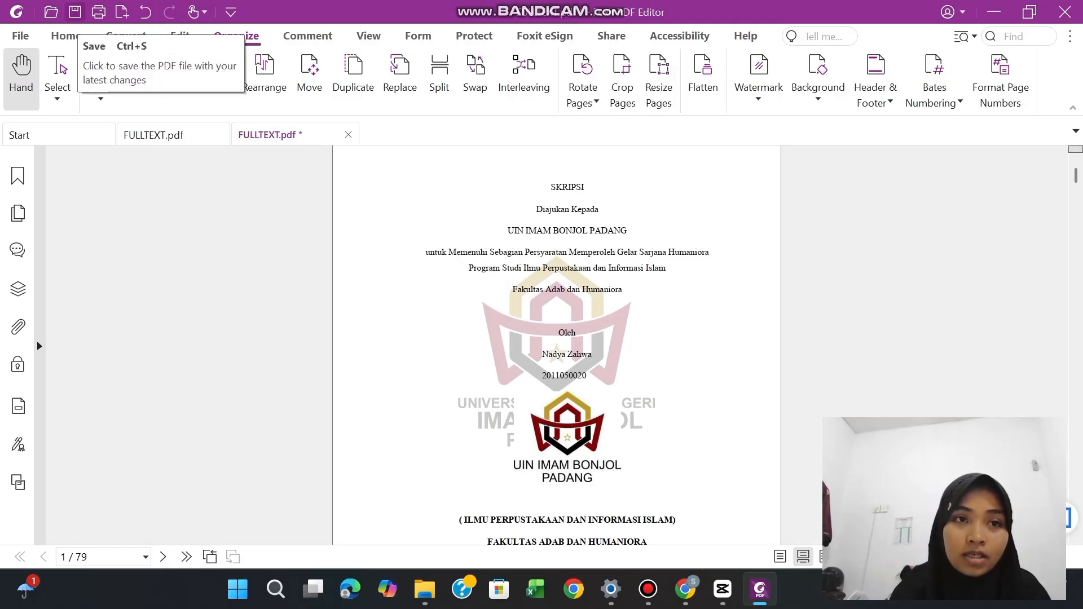
left_click(75, 12)
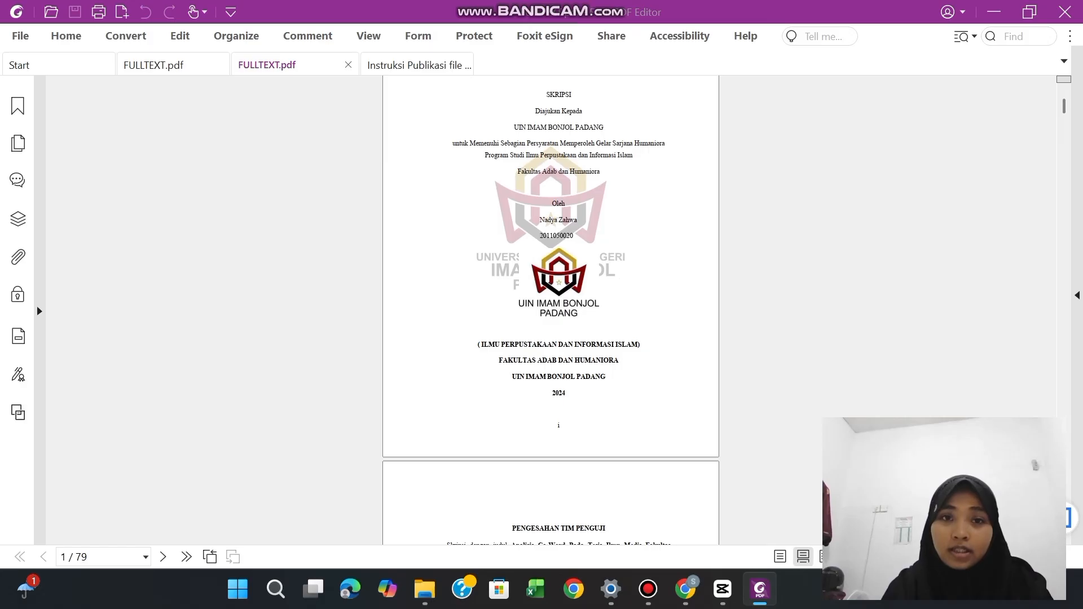
Highlight item A, "Konversi File Fulltext skripsi menjadi PDF", in yellow in the Instruksi Publikasi document
left_click(410, 65)
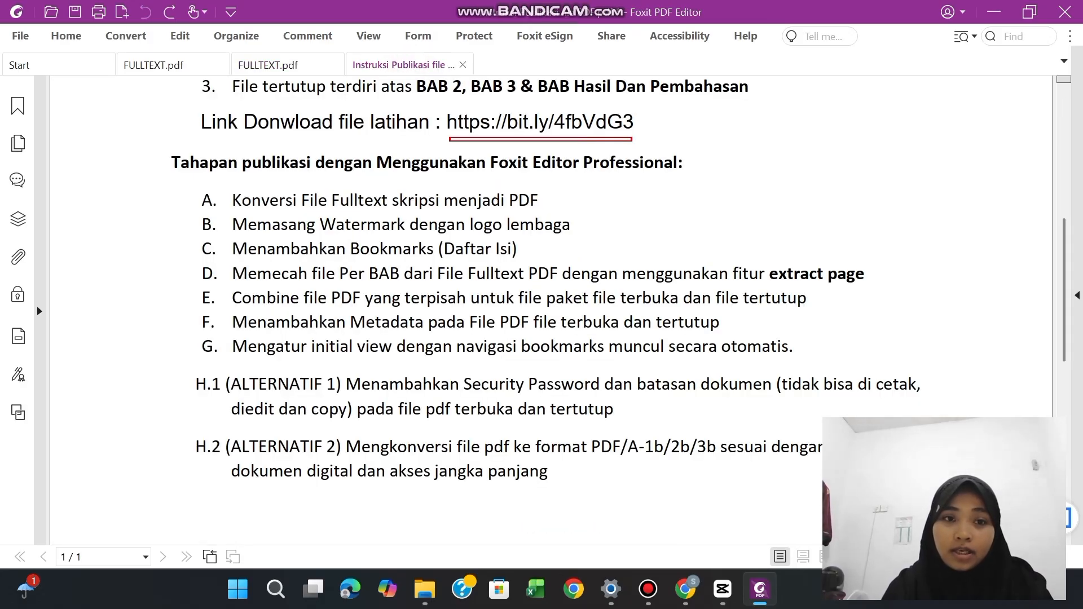
left_click_drag(231, 200, 538, 202)
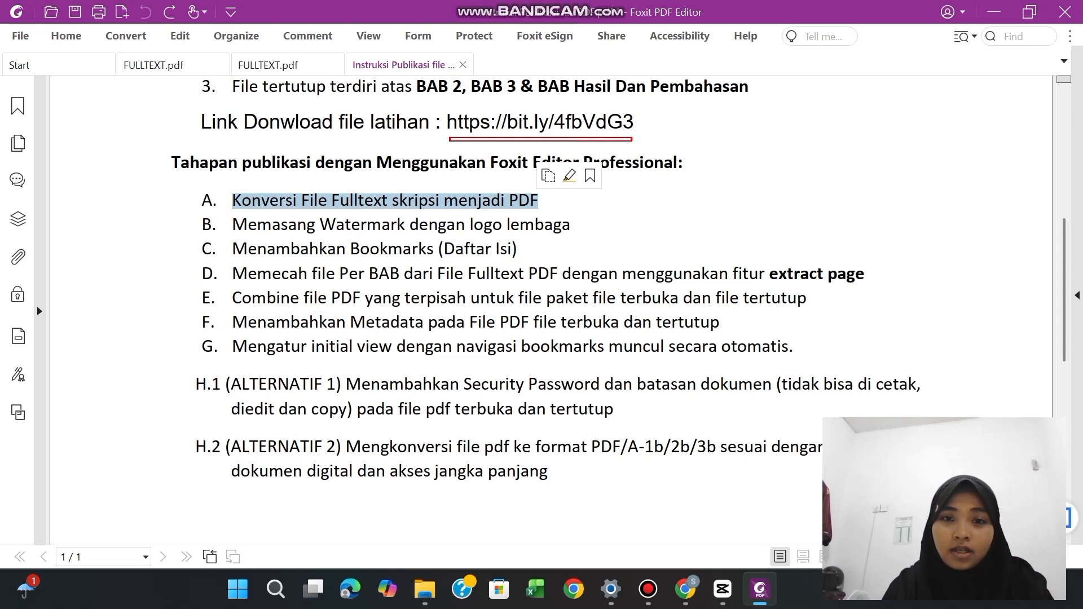
left_click(575, 174)
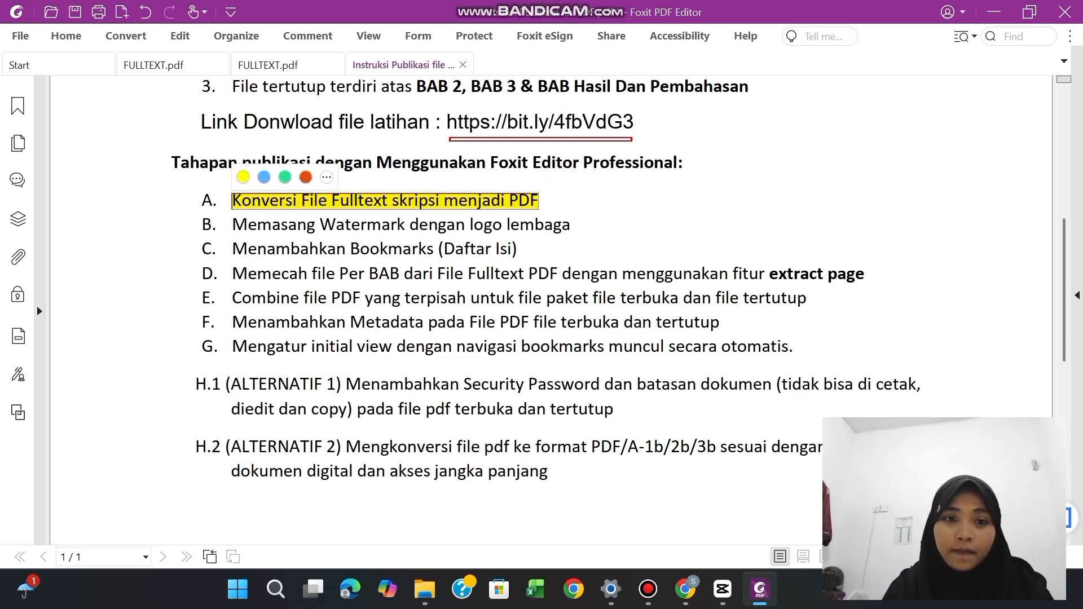
Highlight item B, "Memasang Watermark dengan logo lembaga", in yellow in the publication instructions
left_click_drag(231, 225, 571, 225)
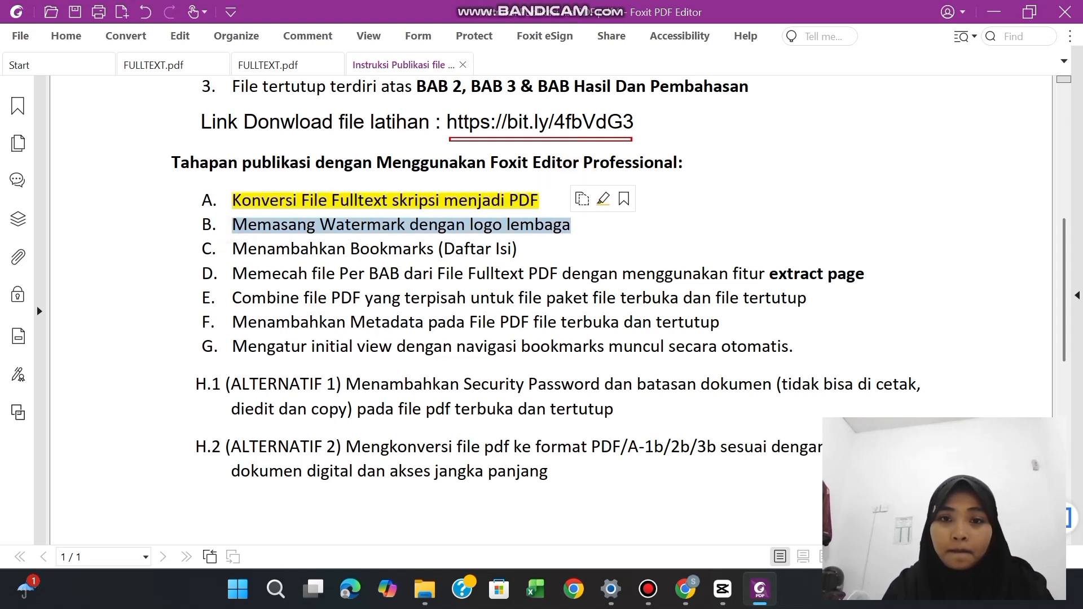
left_click(603, 199)
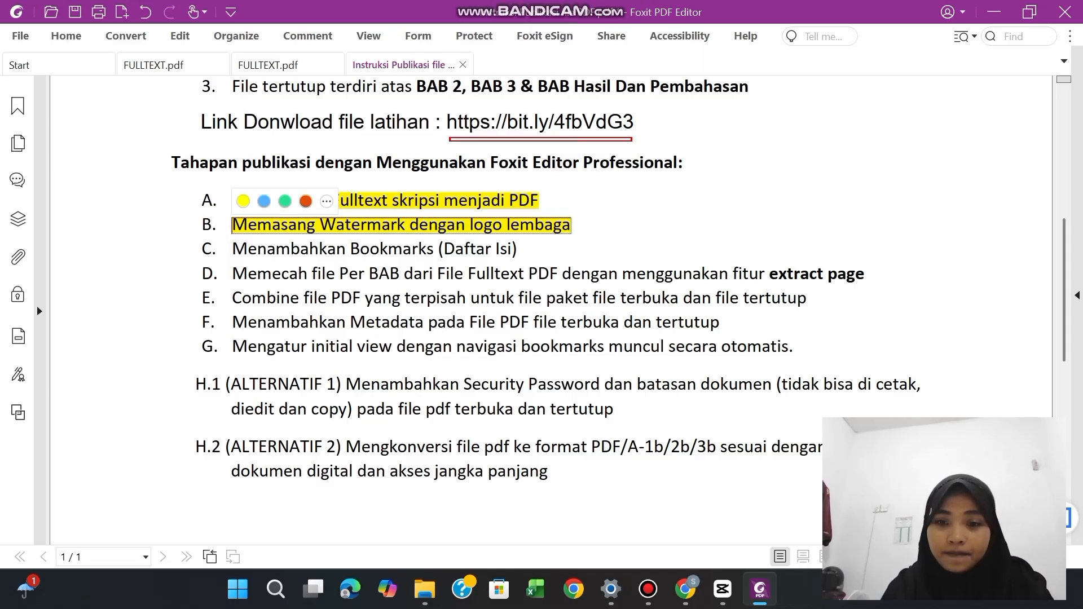
Switch to File Explorer and copy FULLTEXT.pdf from "B. Watermark Logo PDF" into the "C. Bookmarks (Daftar Isi)" folder
left_click(760, 590)
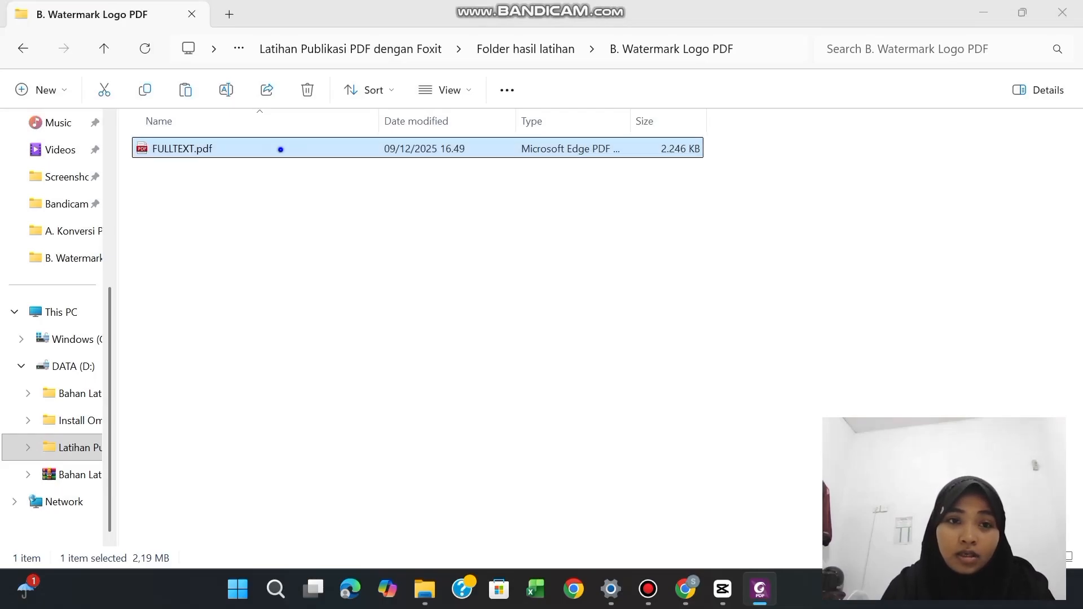
right_click(280, 148)
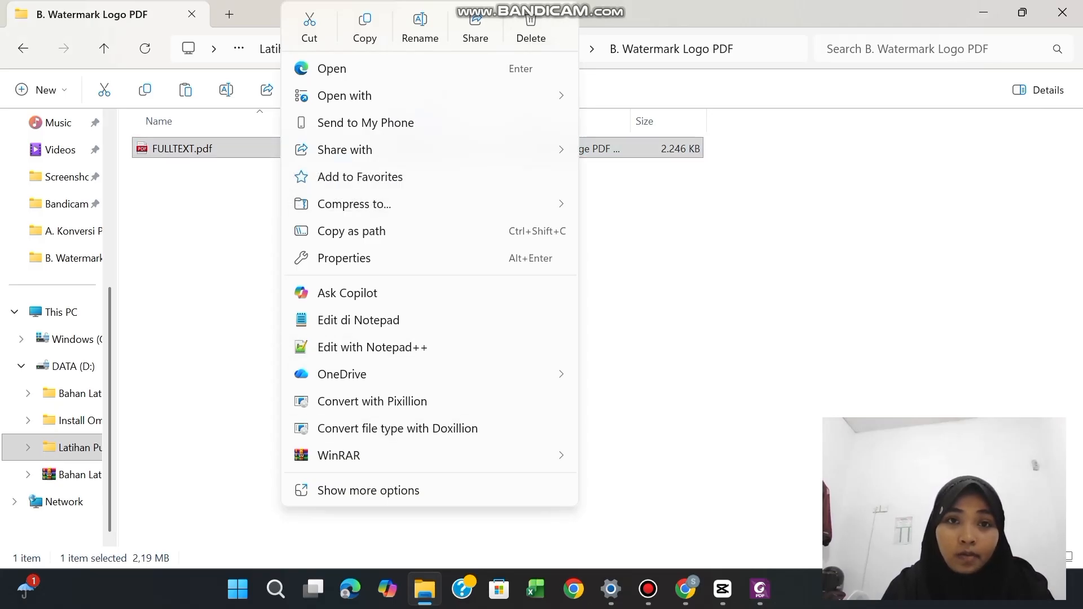
left_click(365, 28)
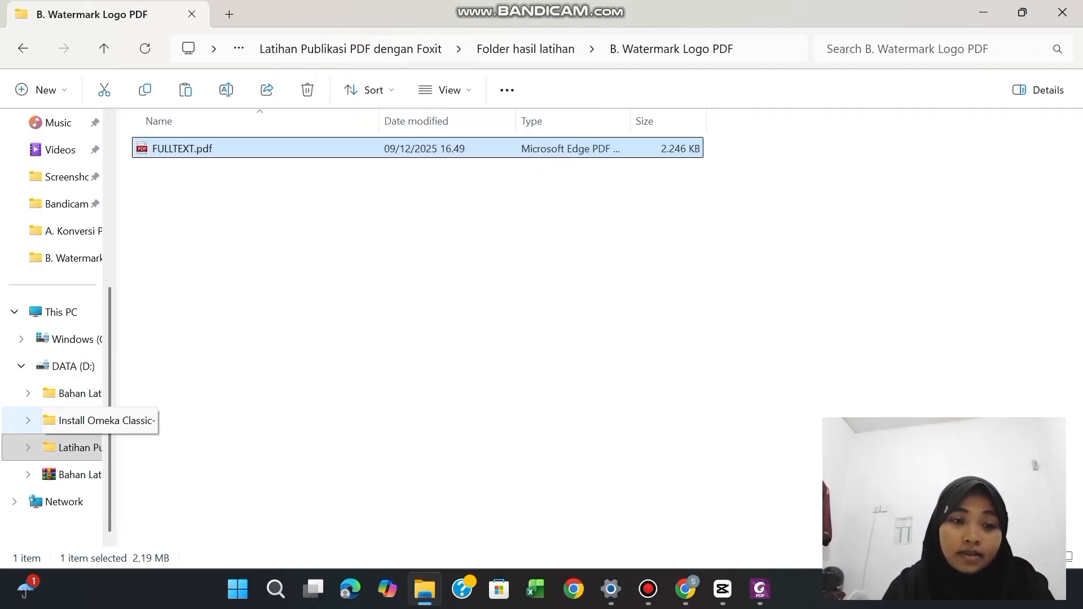
left_click(518, 40)
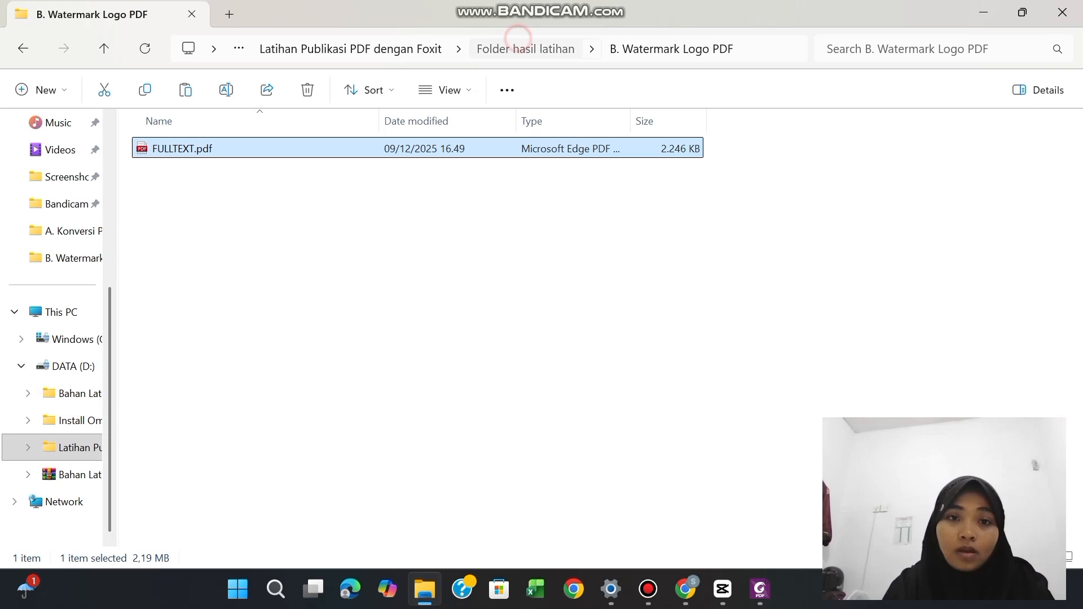
left_click(232, 197)
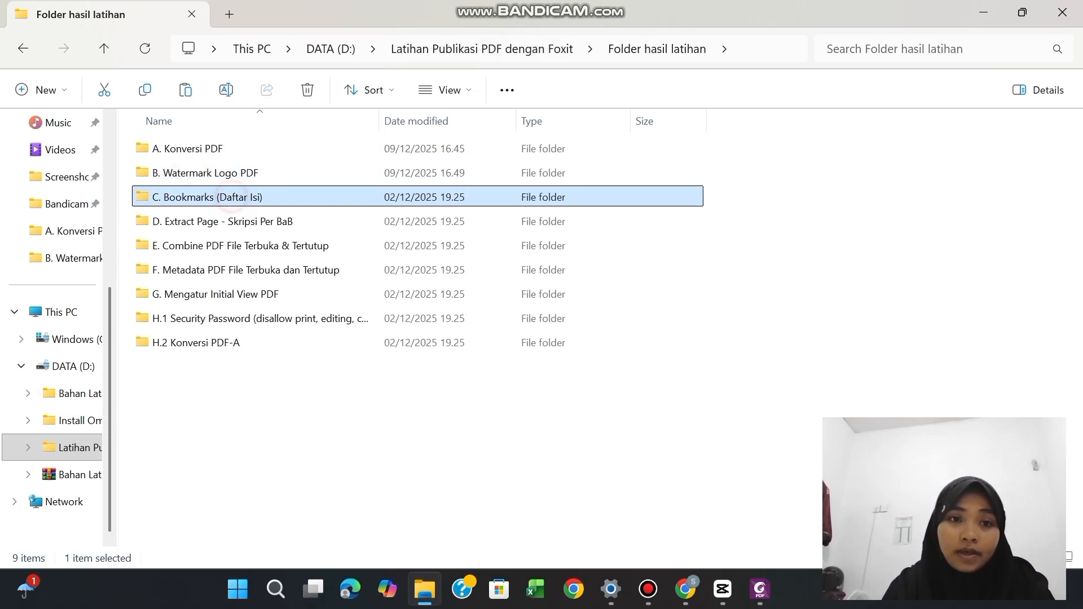
left_click(232, 197)
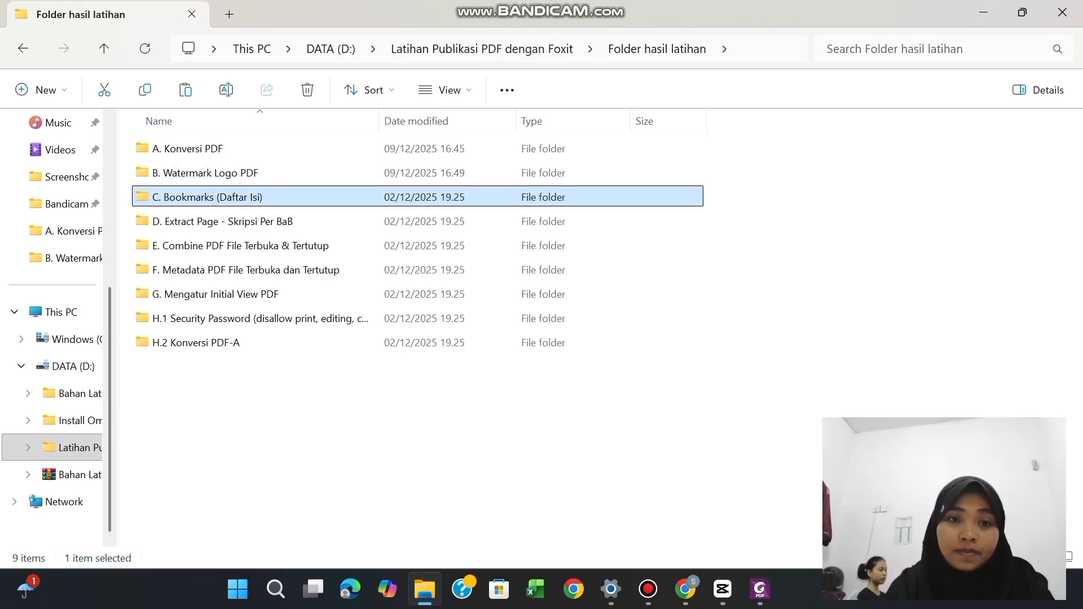
left_click(309, 205)
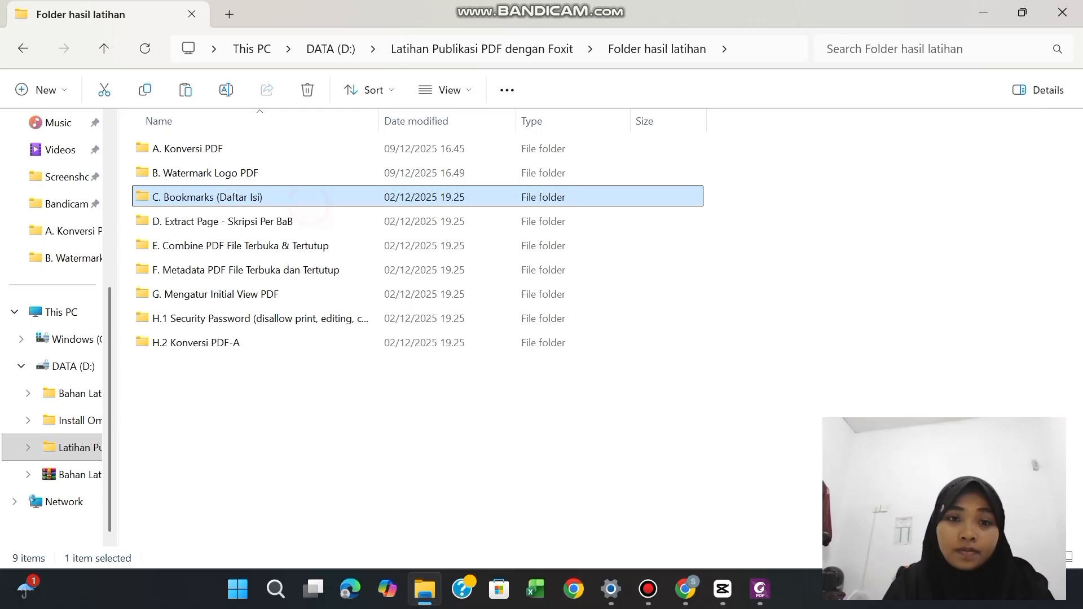
double_click(308, 205)
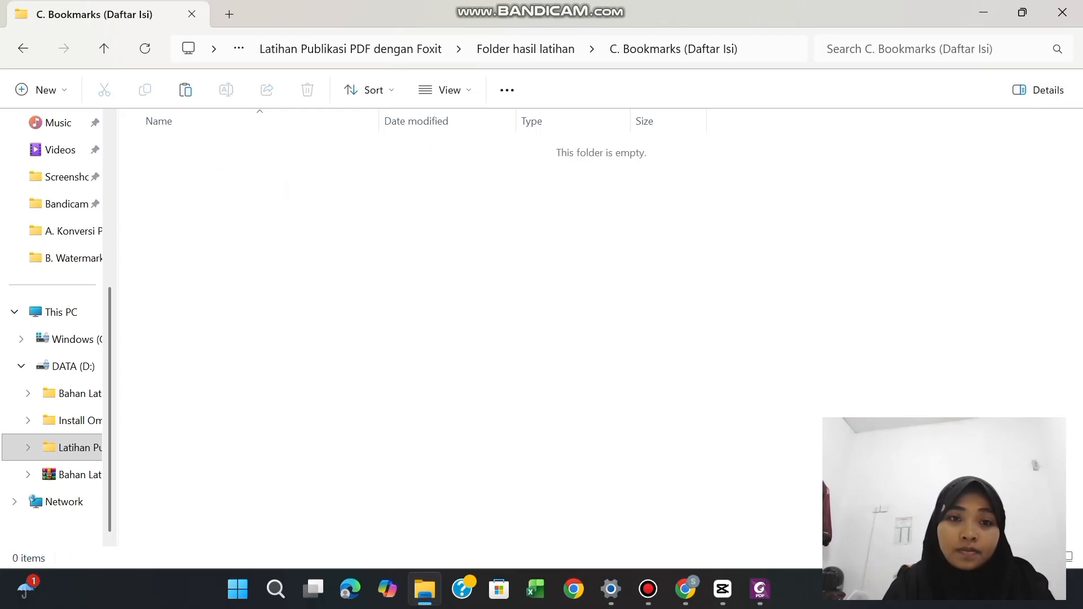
right_click(241, 158)
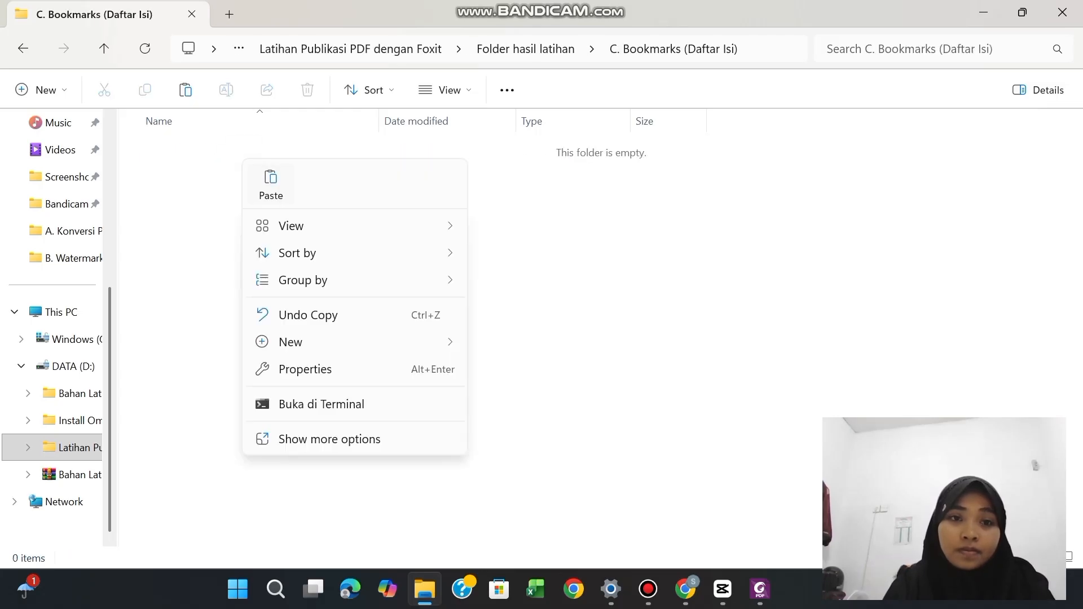
left_click(271, 183)
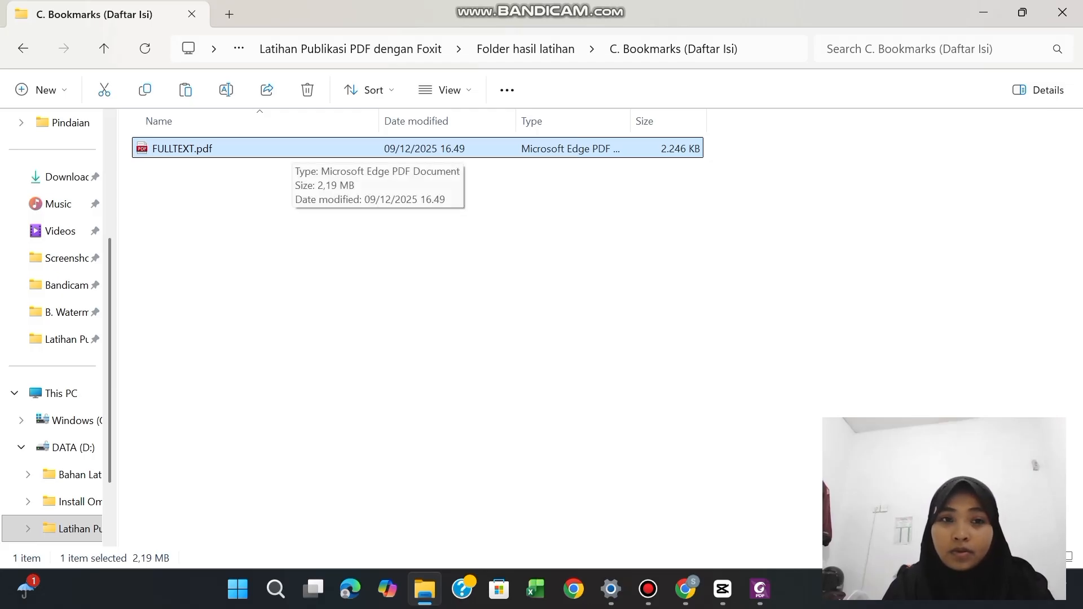
Open the copied FULLTEXT.pdf from the "C. Bookmarks (Daftar Isi)" folder in Foxit PDF Editor
right_click(290, 148)
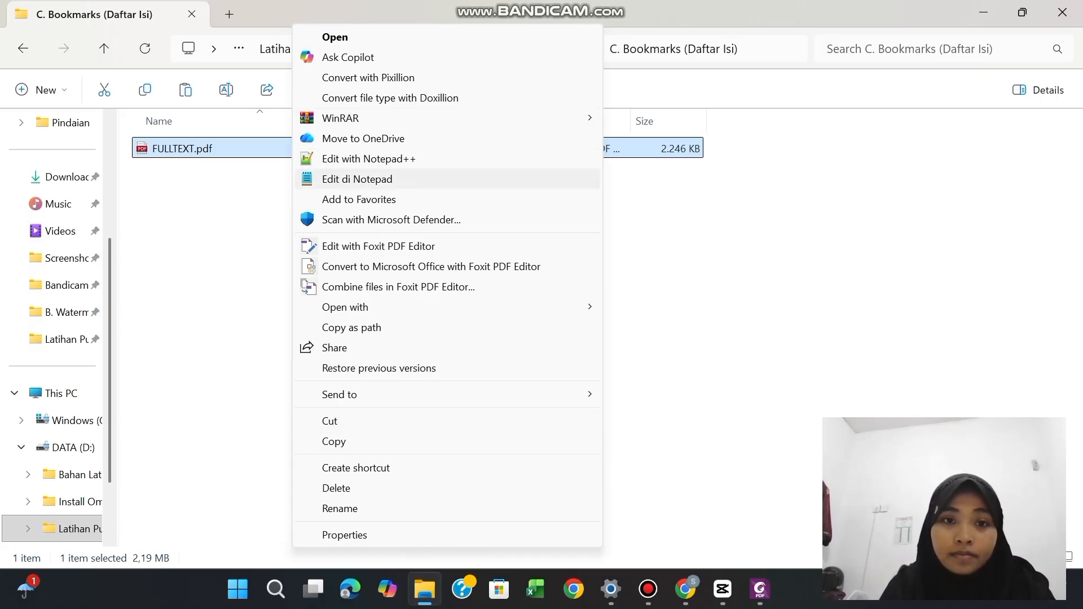
mouse_move(361, 307)
left_click(652, 309)
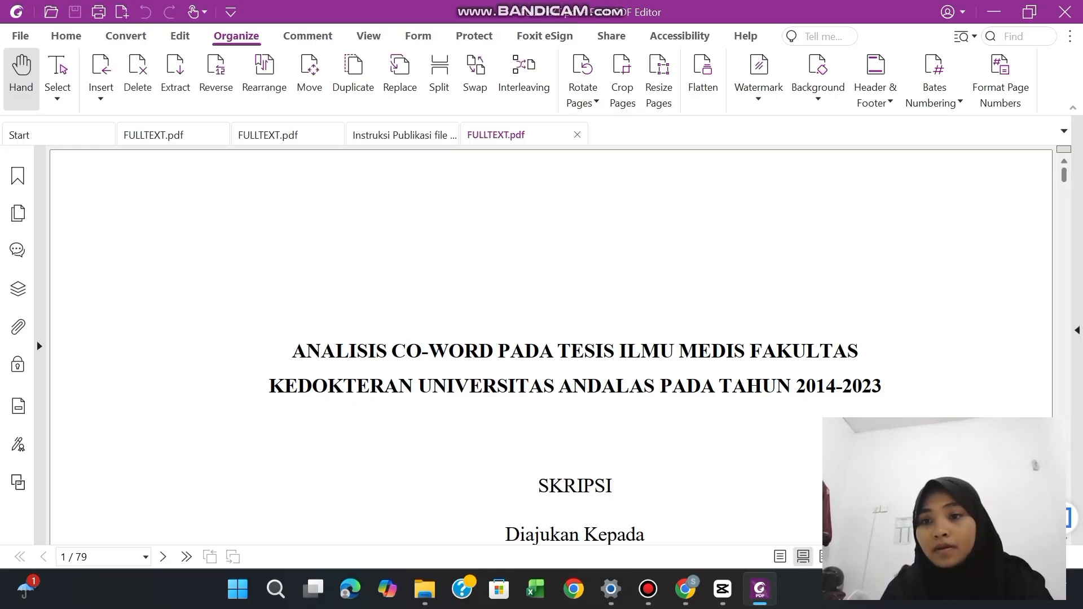
scroll(551, 346, "down", 10)
scroll(551, 347, "up", 10)
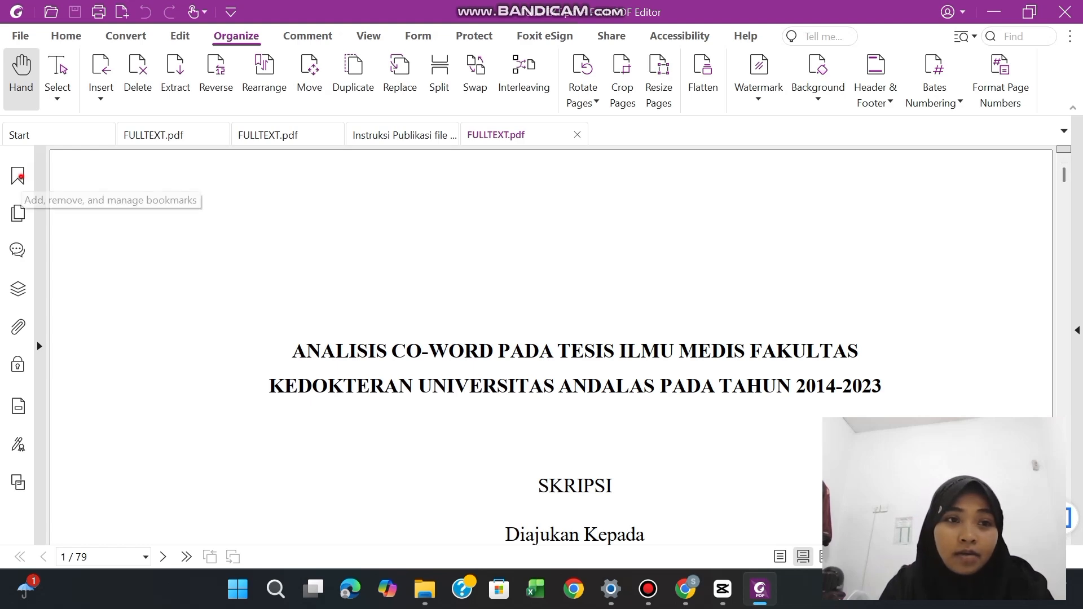
Show the document's bookmarks and delete those from TIM PENGUJI through PENDAHULUAN, including PENDAHULUAN's child bookmarks
left_click(18, 177)
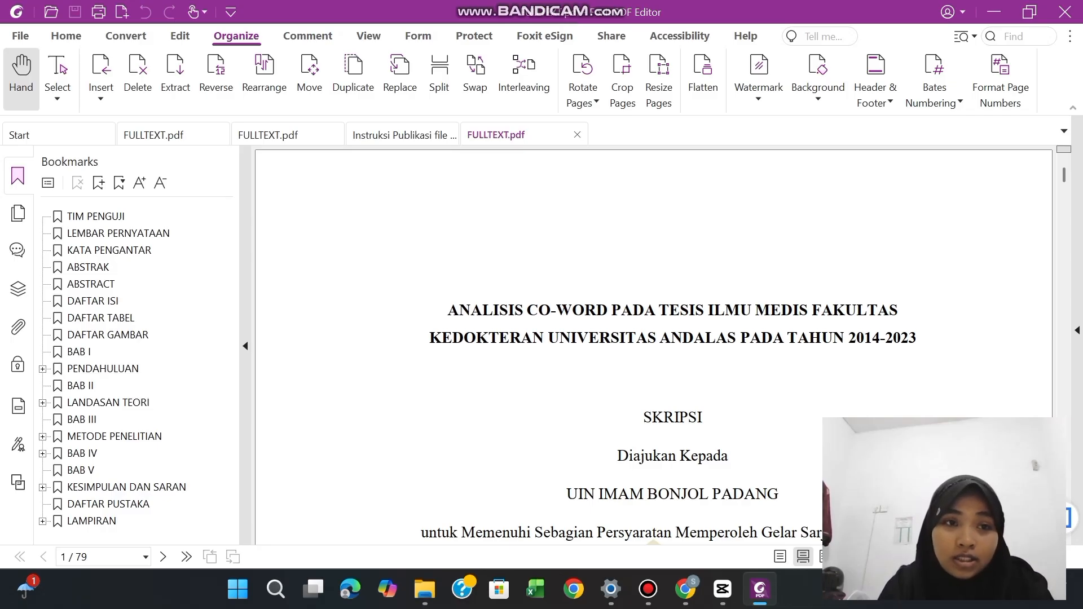
left_click(78, 233)
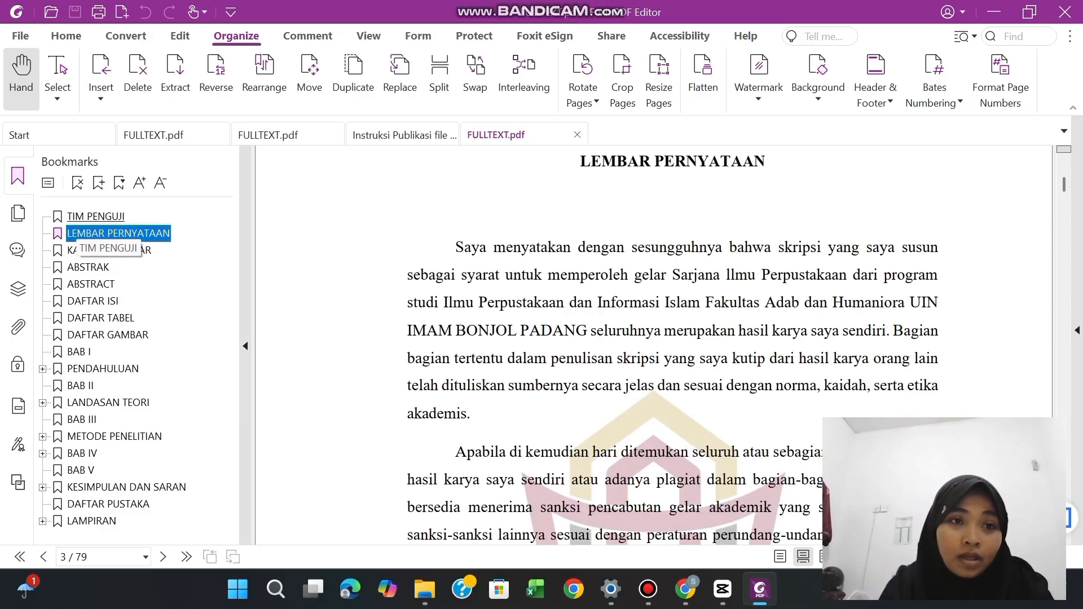
left_click(73, 216)
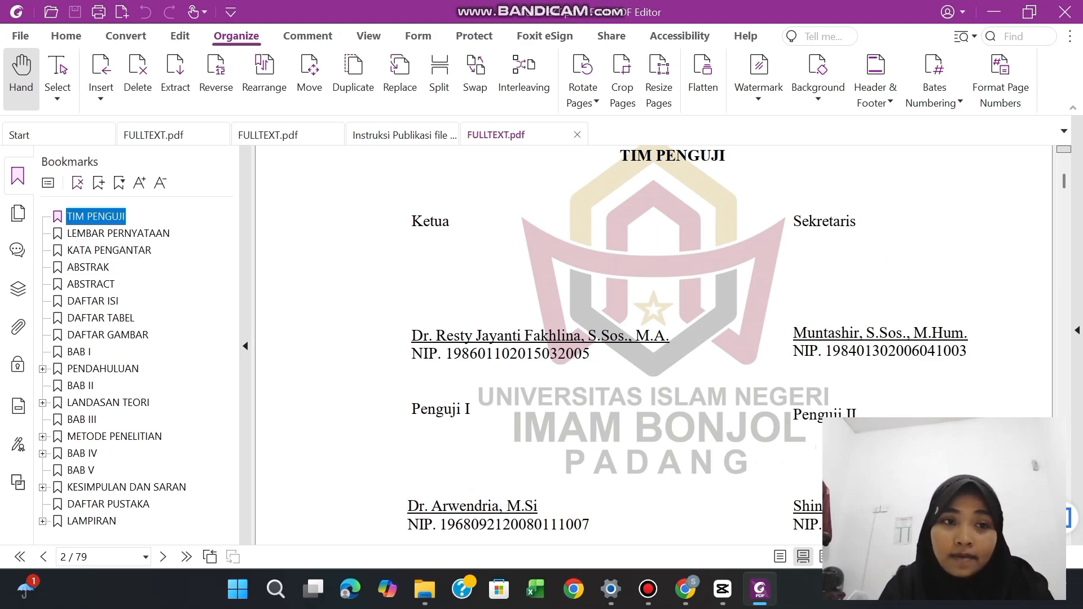
left_click(78, 183)
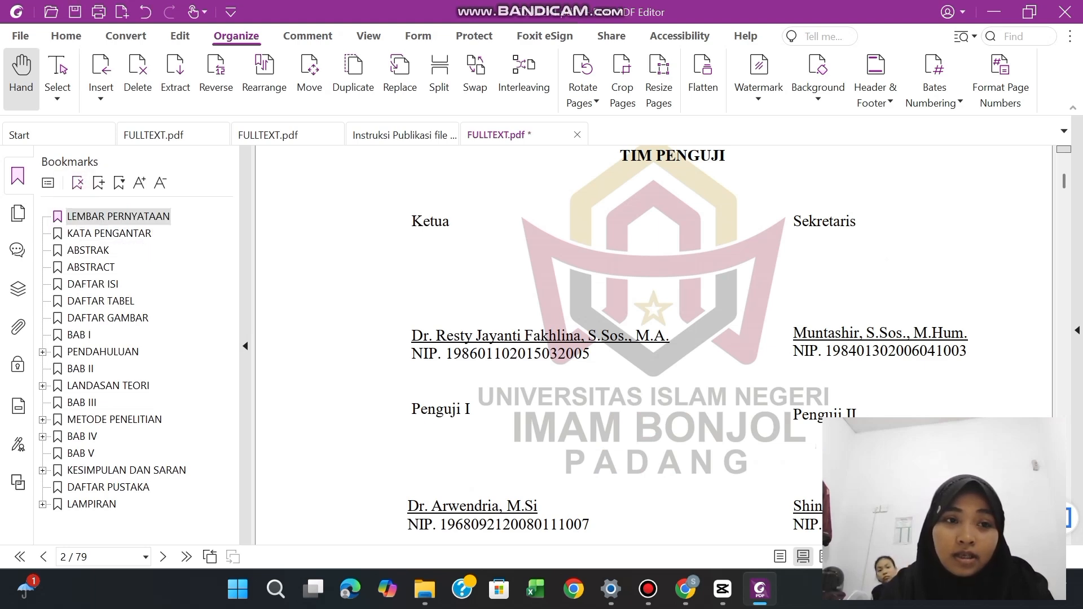
left_click(77, 182)
double_click(77, 183)
double_click(77, 182)
double_click(77, 182)
double_click(77, 183)
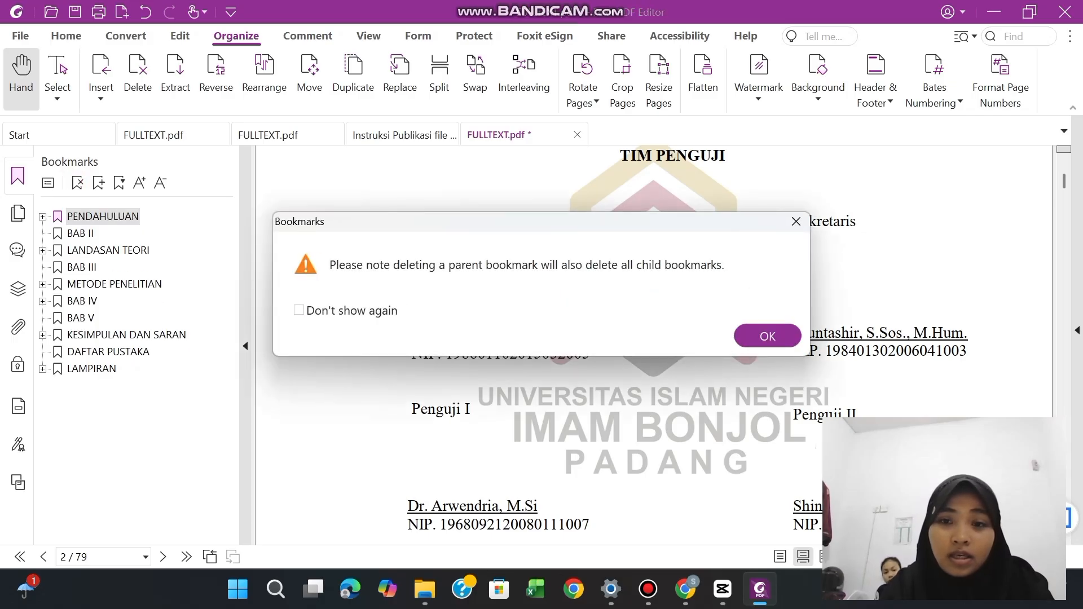
left_click(752, 335)
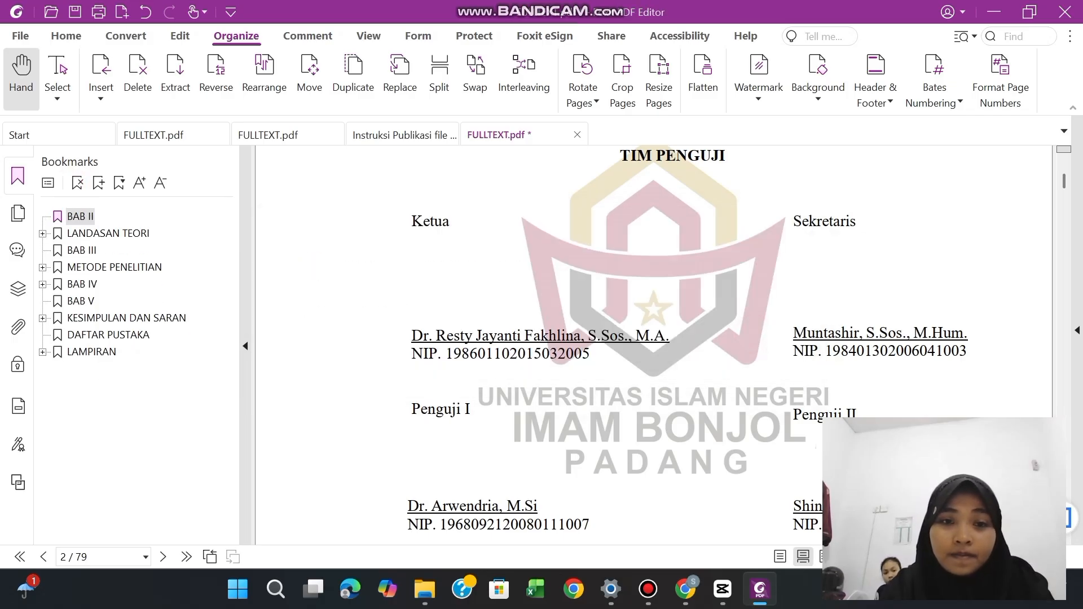
Delete the bookmarks BAB II, LANDASAN TEORI, BAB III and METODE PENELITIAN with their child bookmarks
left_click(78, 180)
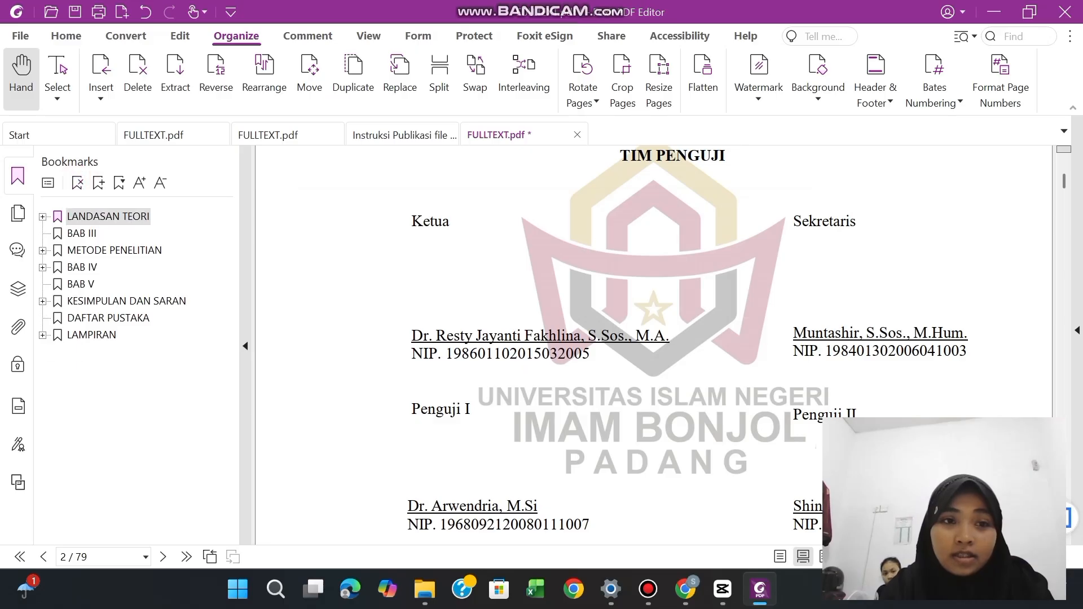
left_click(78, 181)
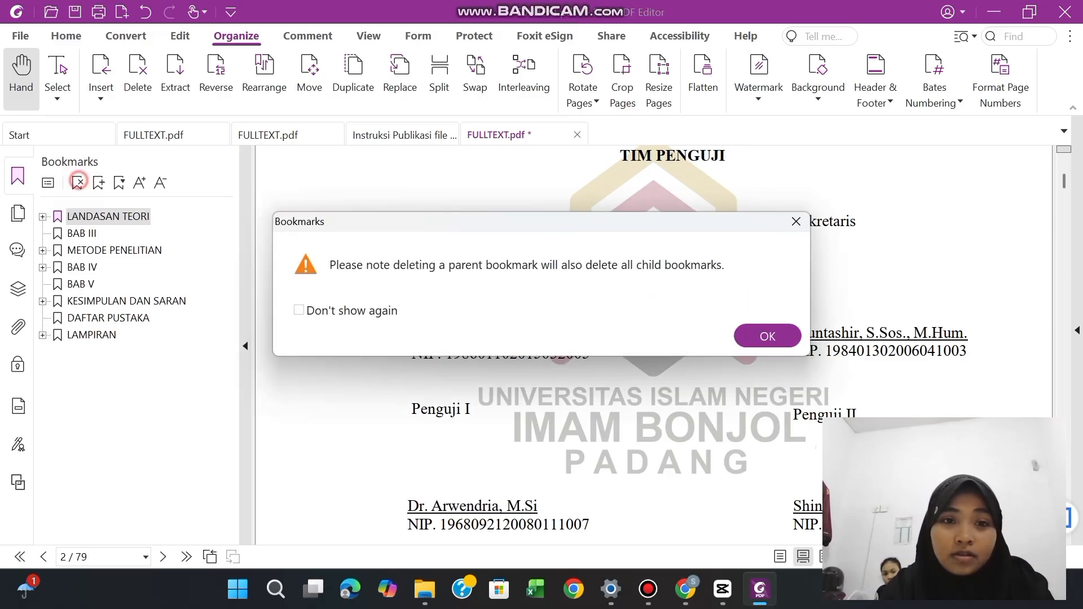
left_click(767, 336)
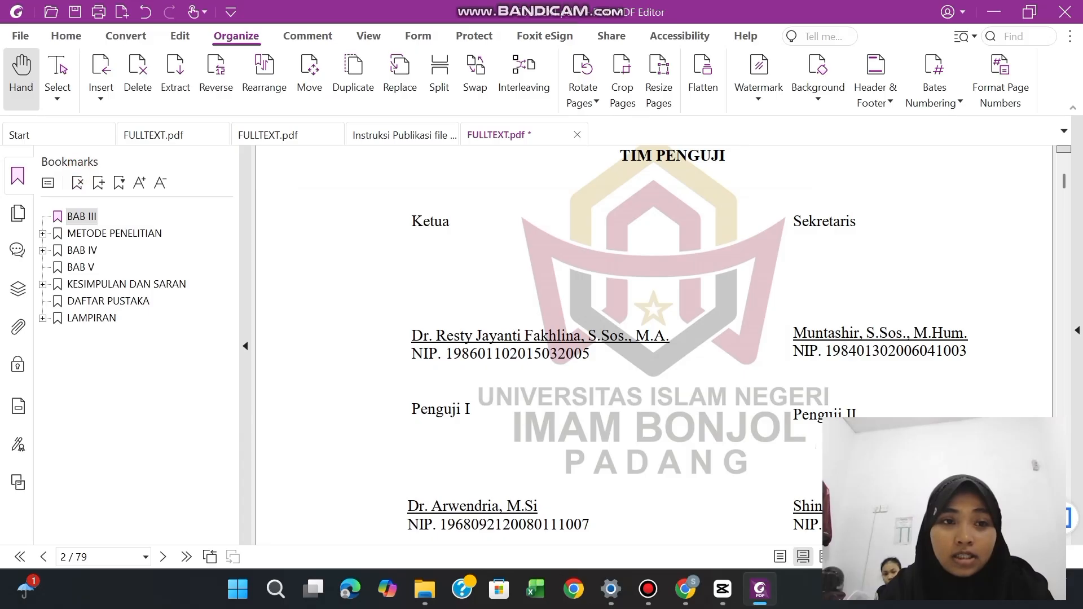
left_click(77, 182)
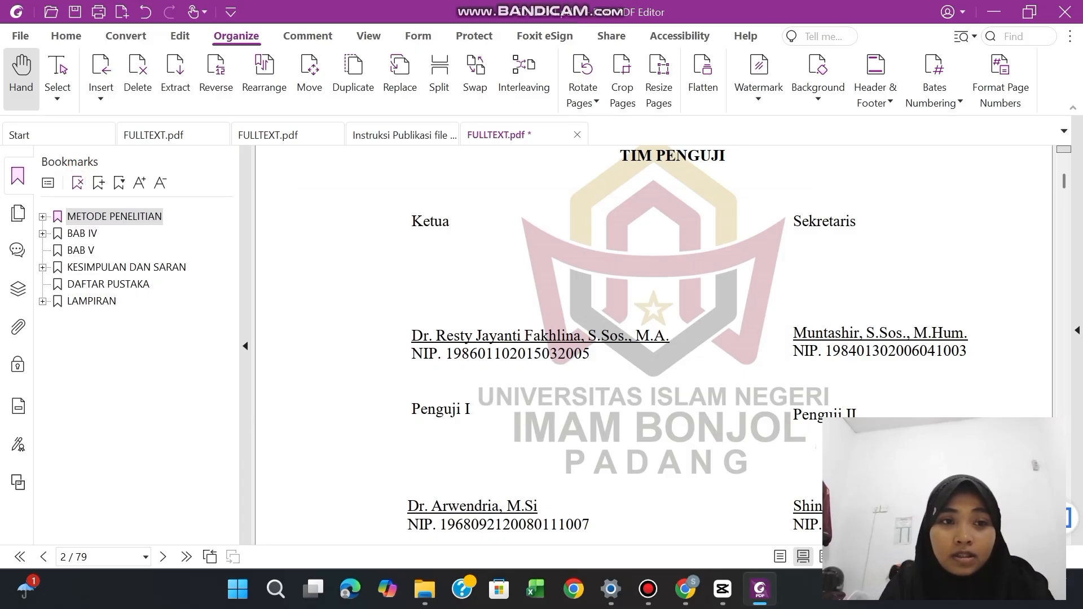
left_click(78, 182)
left_click(768, 335)
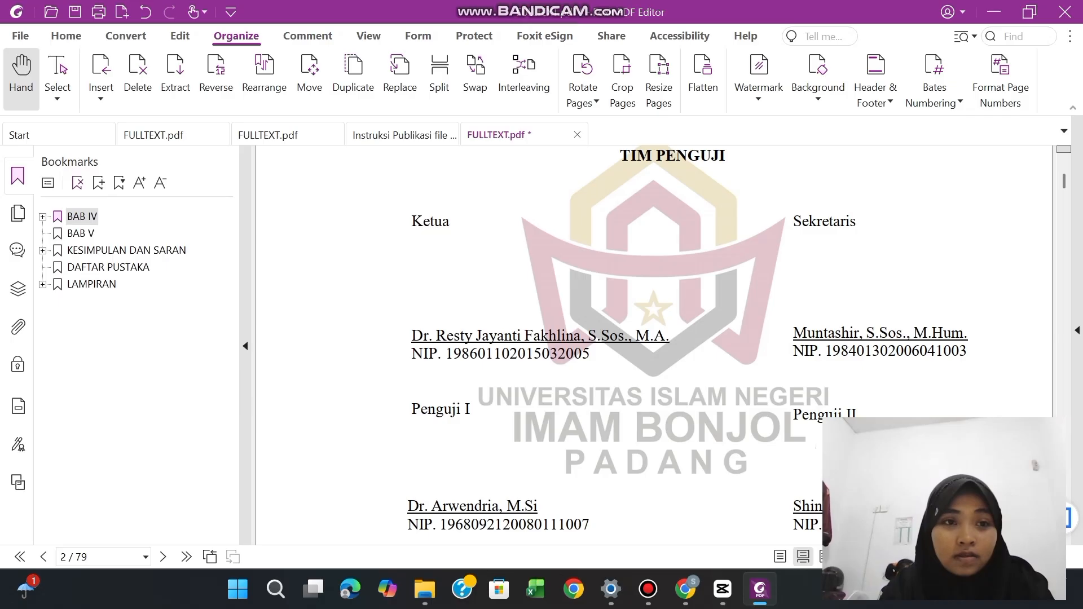
Delete the remaining bookmarks BAB IV, BAB V, KESIMPULAN DAN SARAN, DAFTAR PUSTAKA and LAMPIRAN, including their child bookmarks
left_click(78, 182)
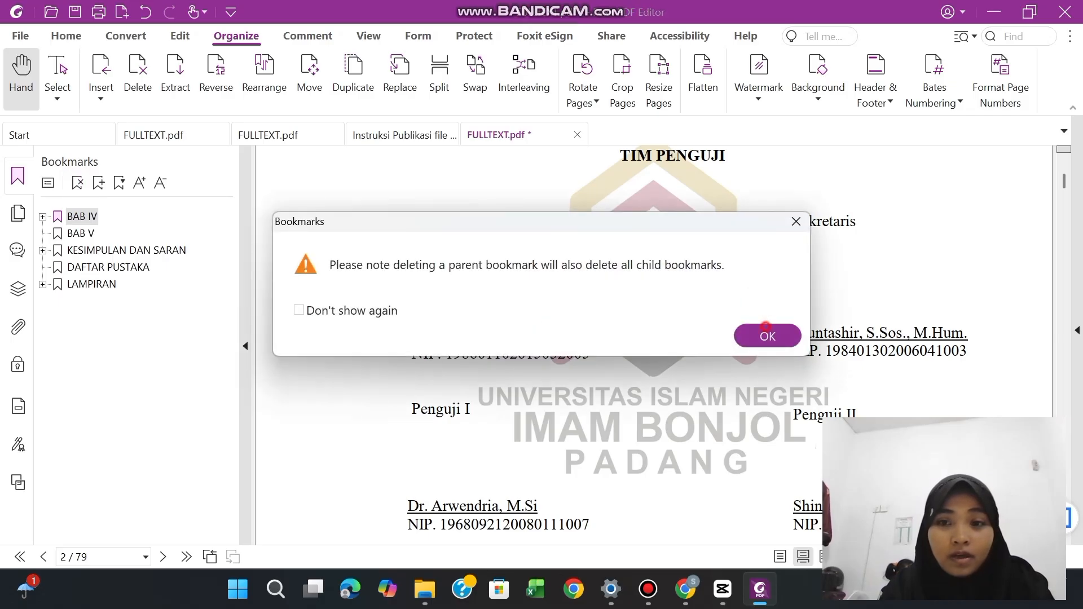
left_click(766, 334)
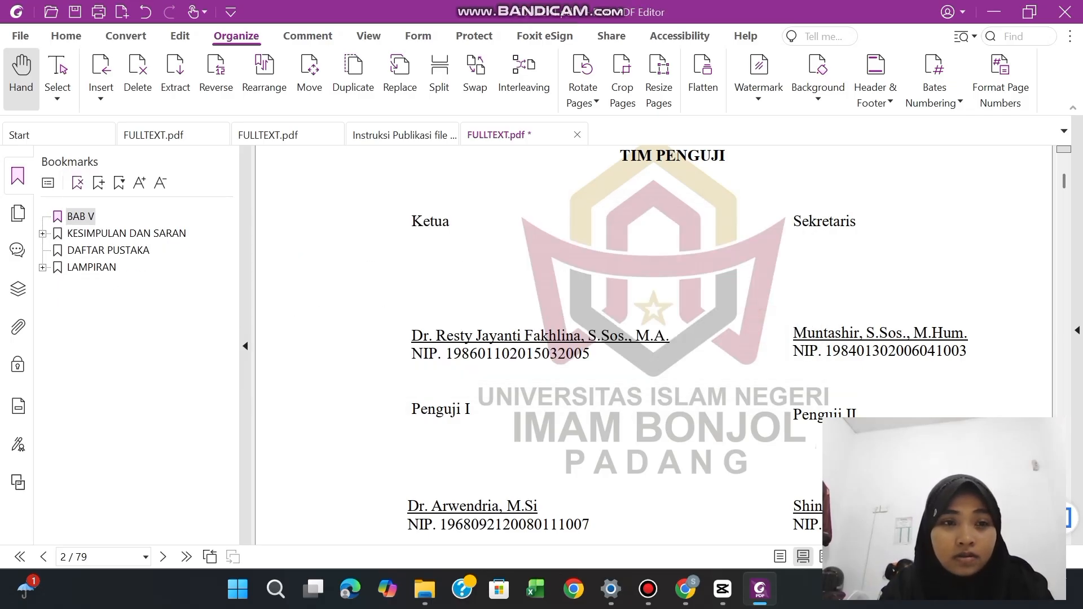
left_click(78, 182)
left_click(78, 181)
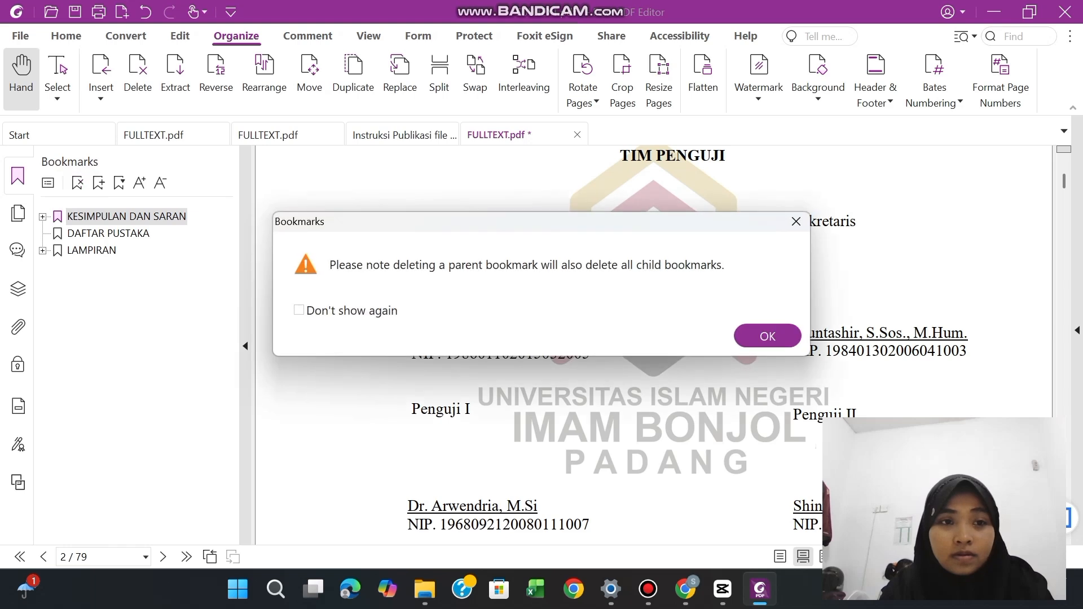
left_click(778, 333)
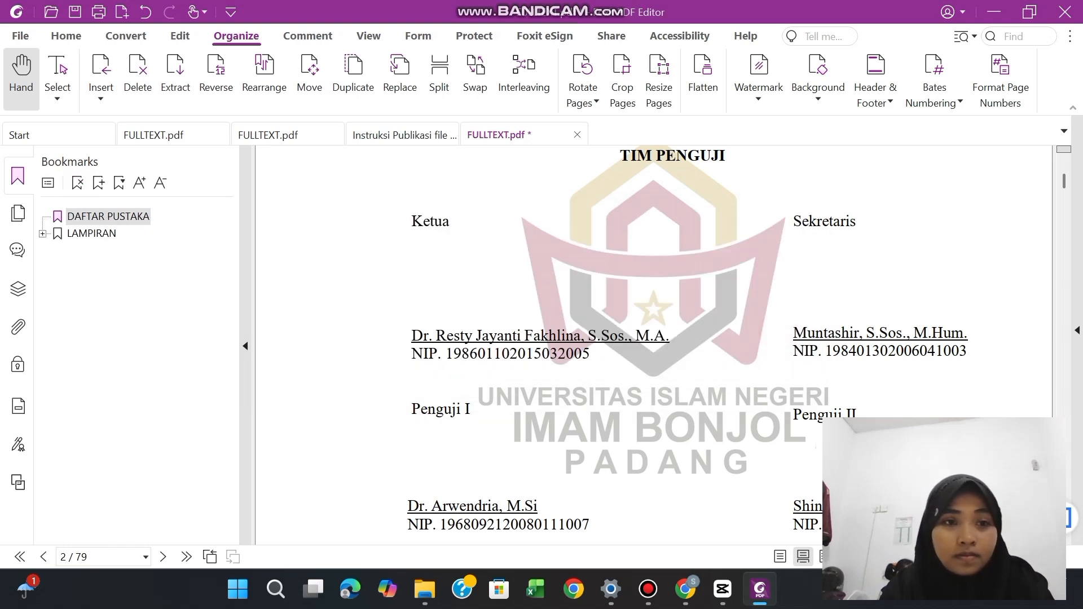
left_click(78, 182)
left_click(78, 182)
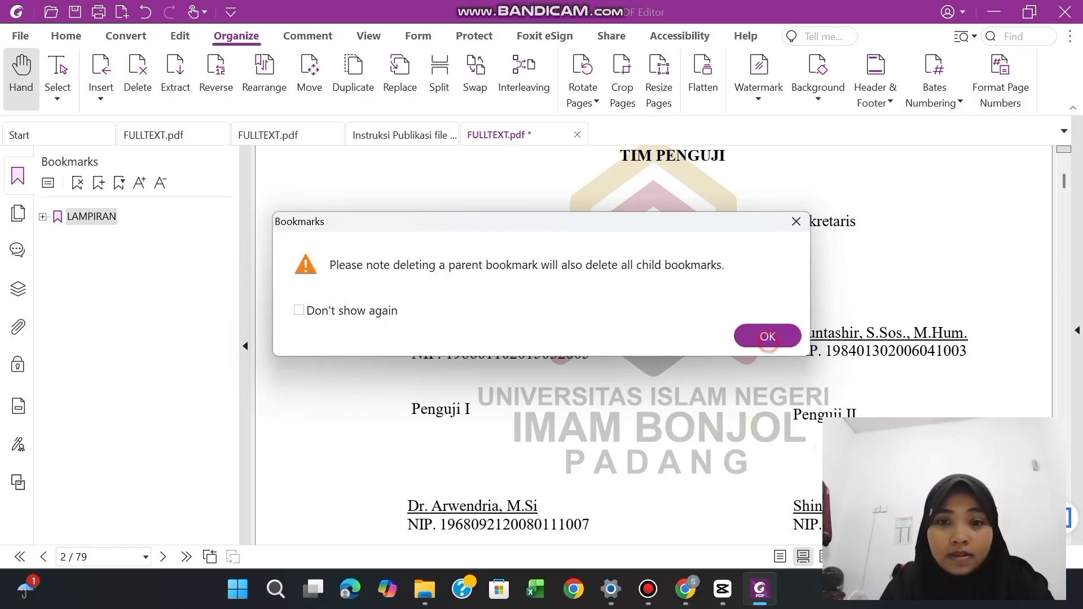
left_click(767, 336)
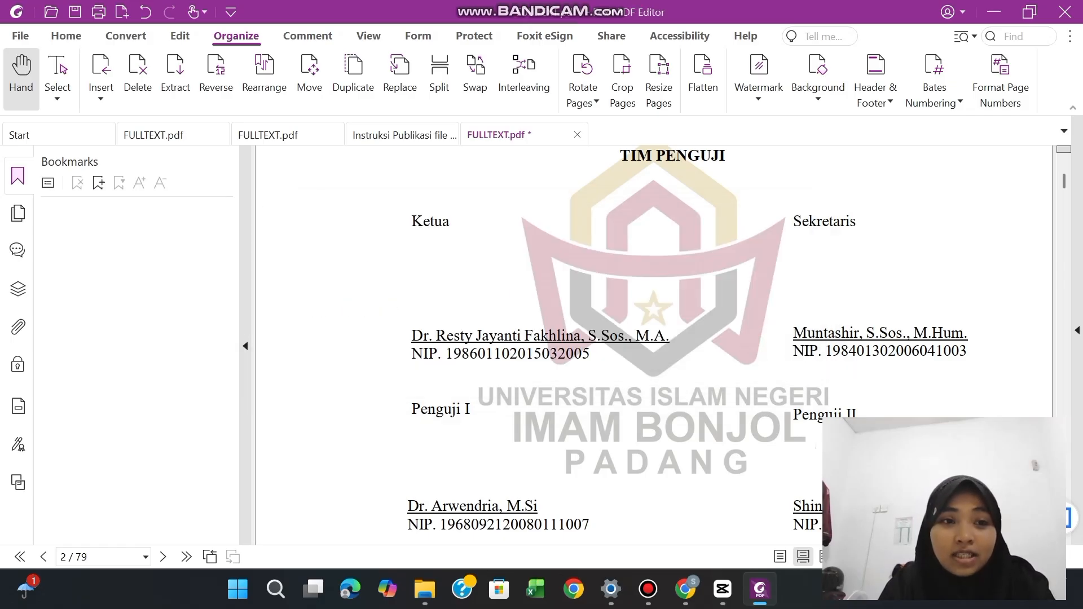
Add a bookmark named "HALAMAN SAMPUL" for the thesis's cover page
left_click_drag(1064, 181, 1063, 173)
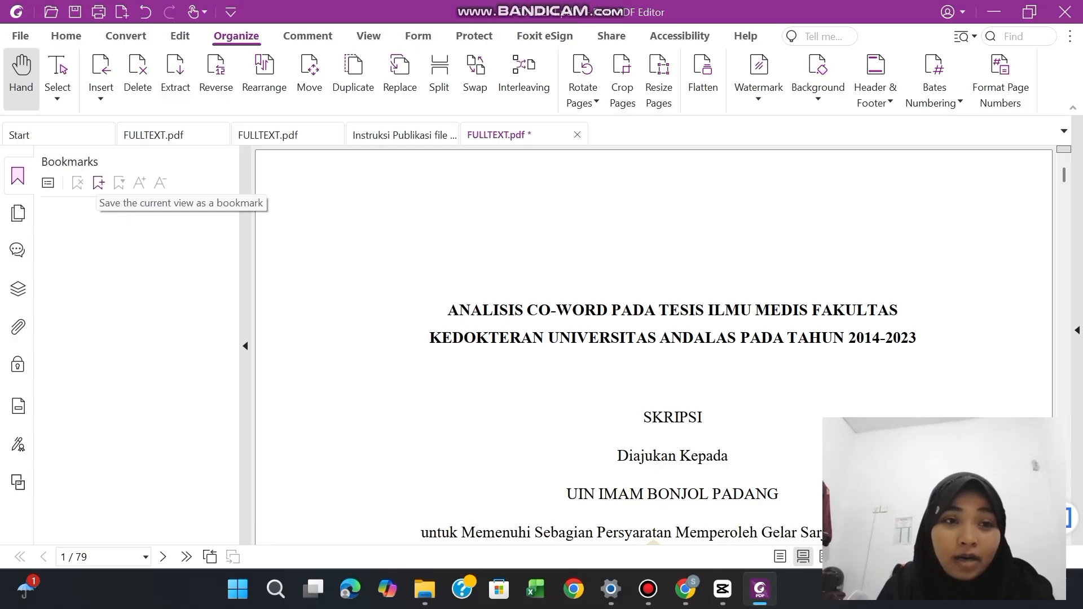
left_click(99, 183)
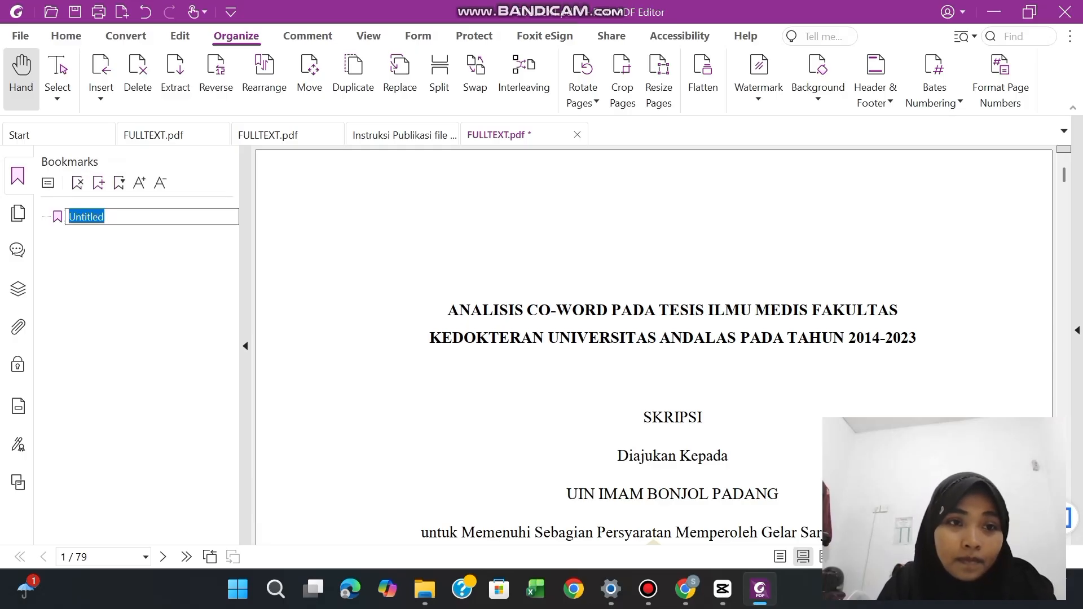
left_click(130, 220)
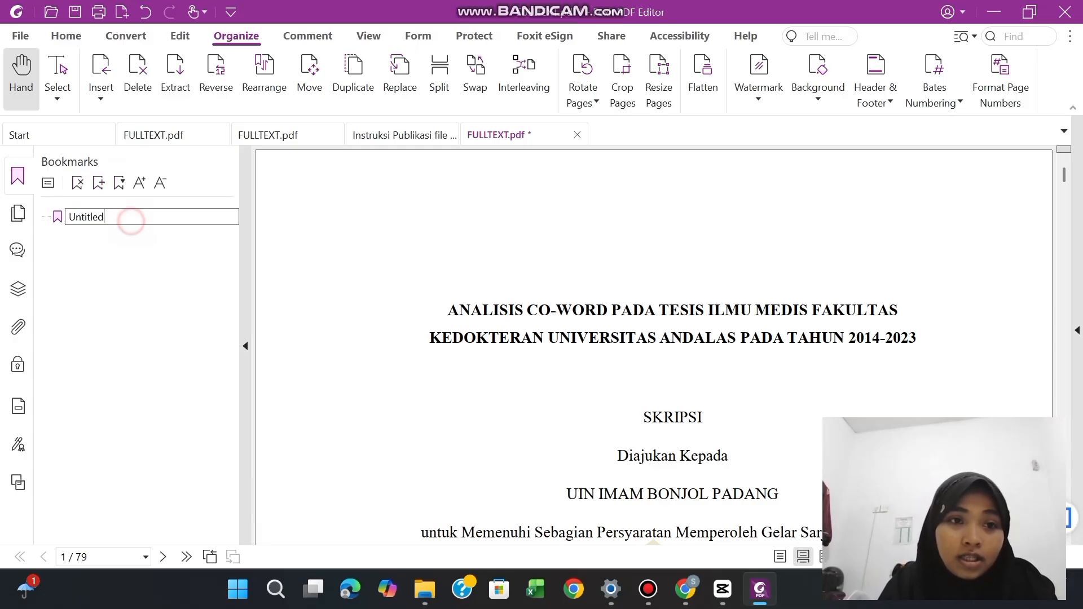
key("BackSpace")
key("BackSpace")
key("BackSpace")
key("BackSpace")
key("BackSpace")
key("BackSpace")
key("BackSpace")
key("BackSpace")
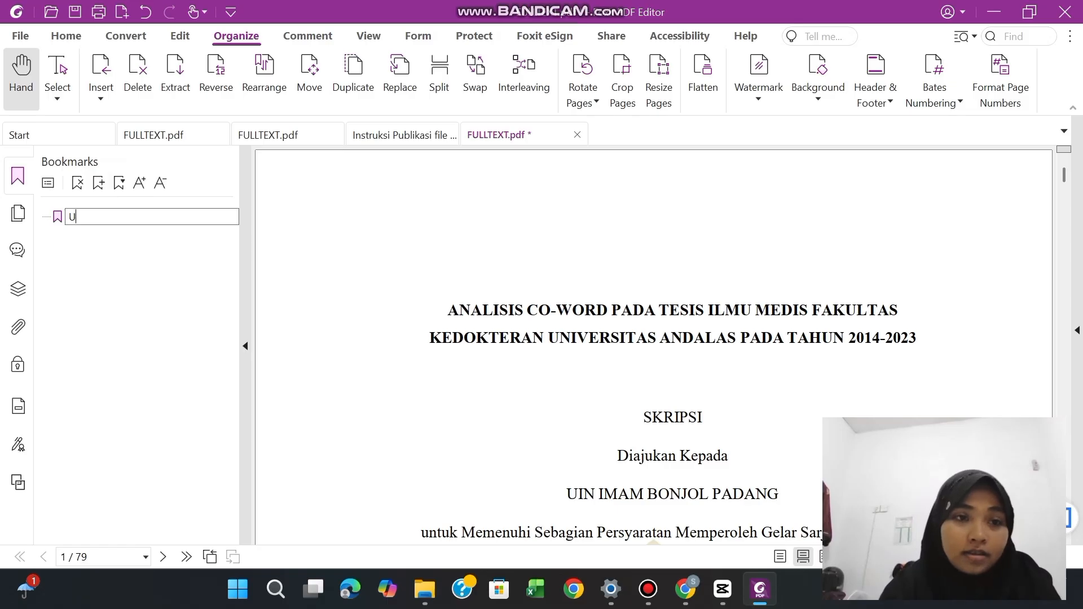
type("H")
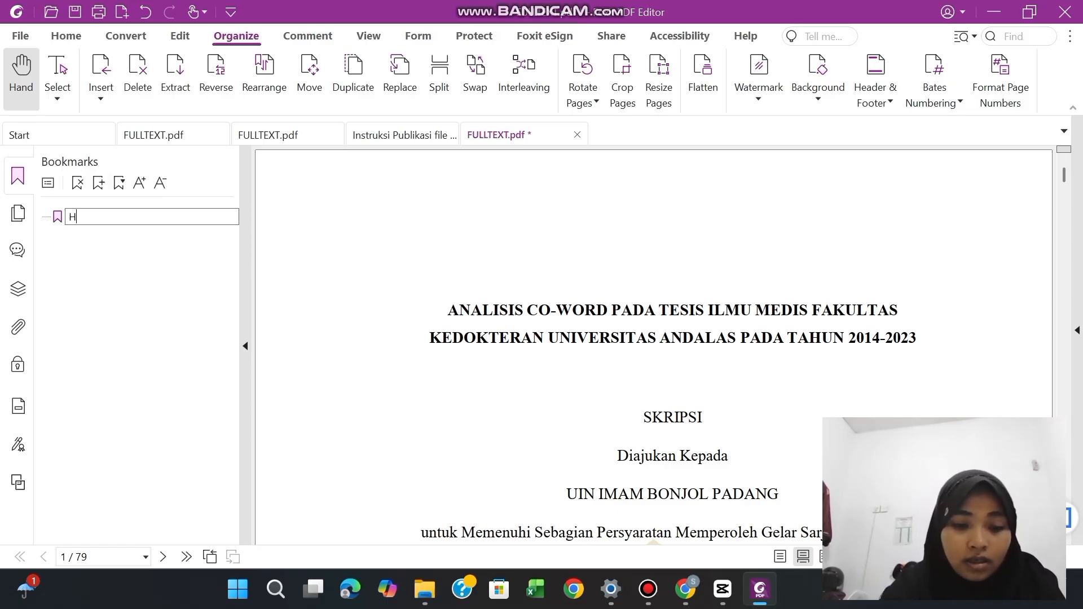
type("ALAMAN")
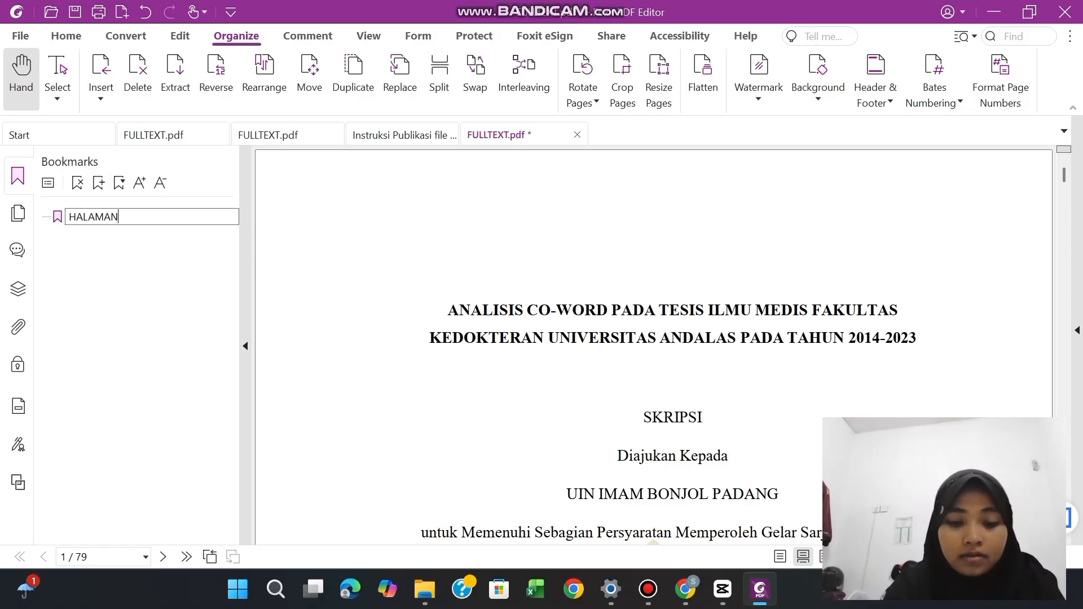
type("  SAMPUL")
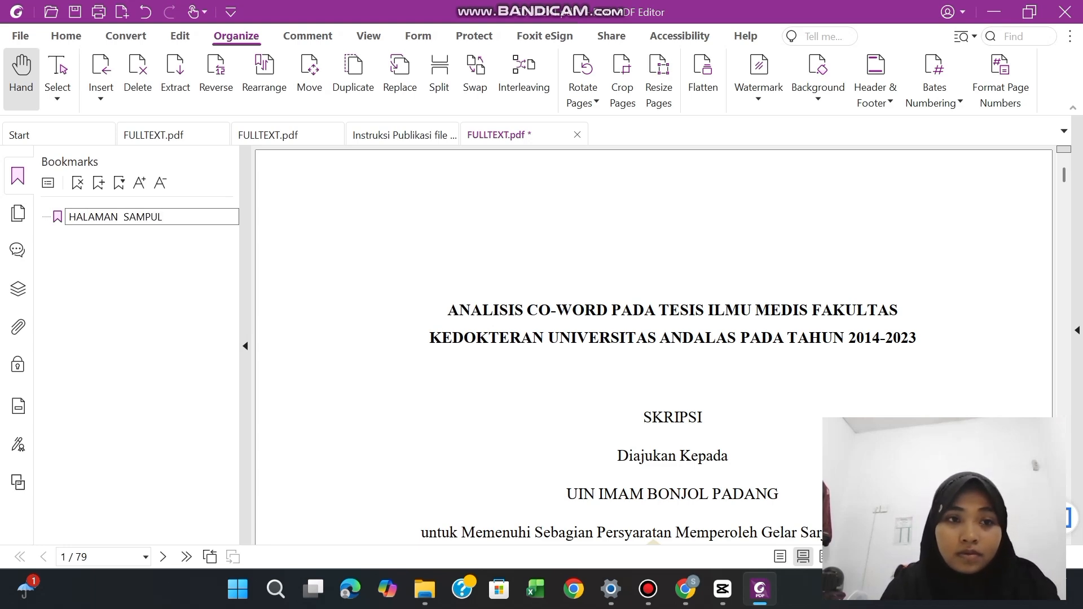
key("Return")
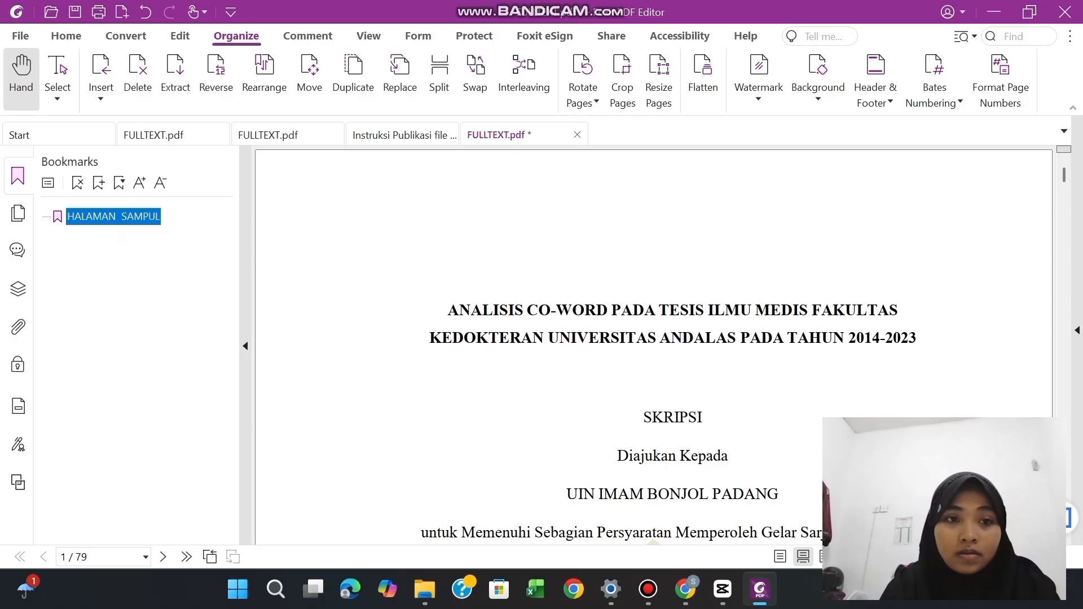
left_click(142, 214)
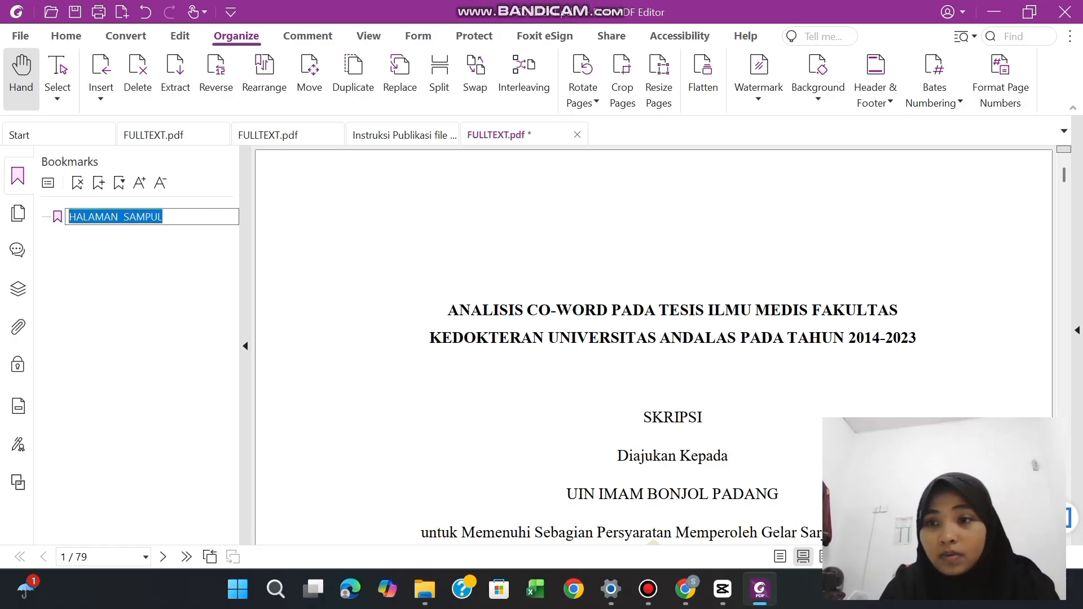
Bookmark the "PENGESAHAN TIM PENGUJI" heading on page 2, using the heading text as the bookmark name
left_click_drag(1065, 178, 1065, 179)
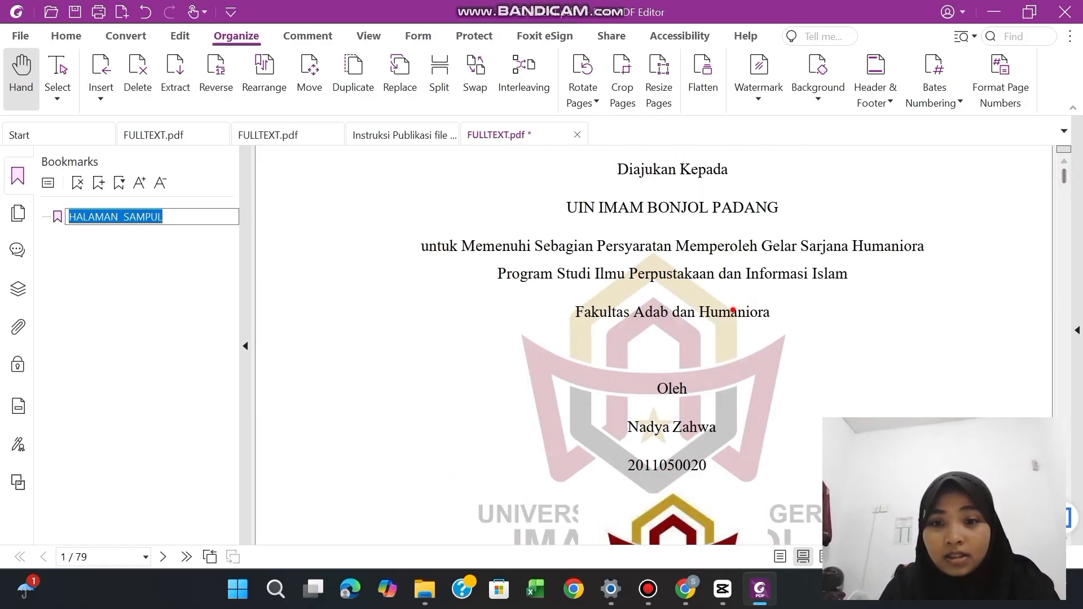
left_click(733, 310)
scroll(733, 309, "down", 2)
scroll(655, 345, "down", 10)
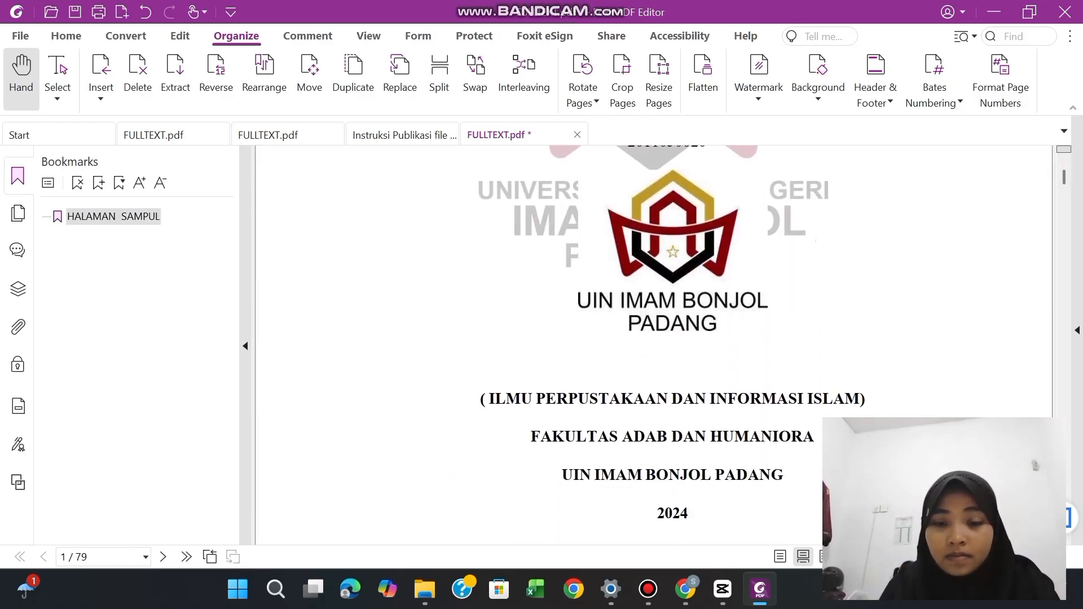
scroll(655, 345, "down", 3)
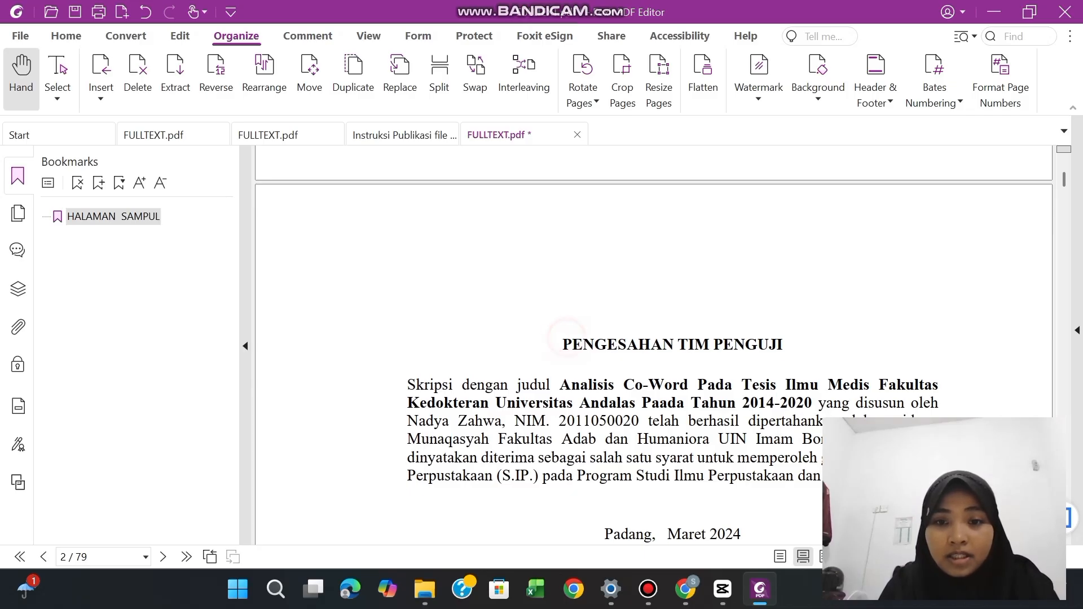
scroll(564, 339, "up", 1)
double_click(617, 356)
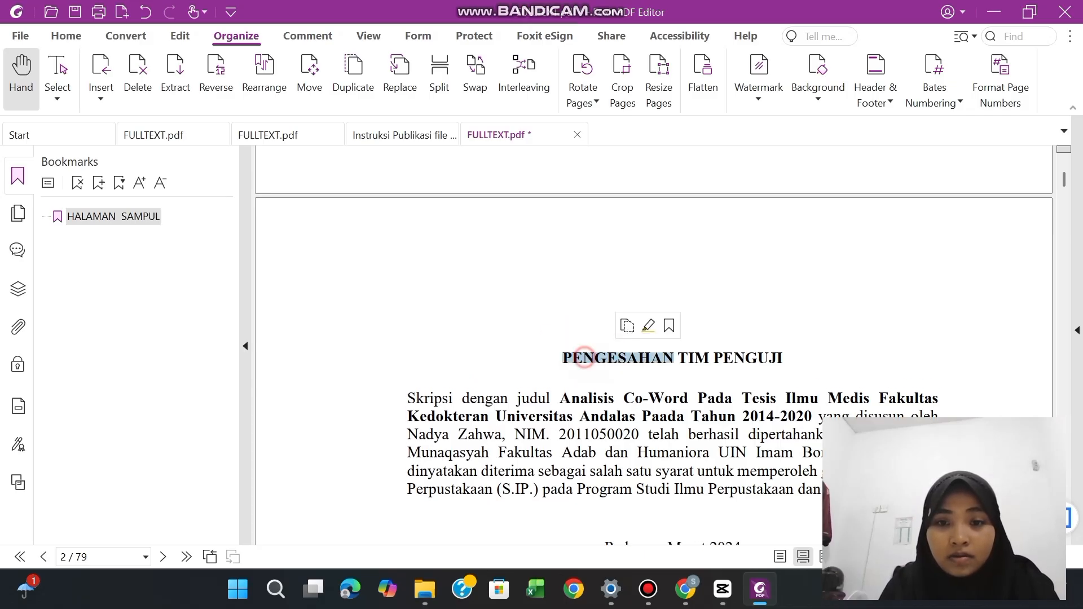
left_click(584, 358)
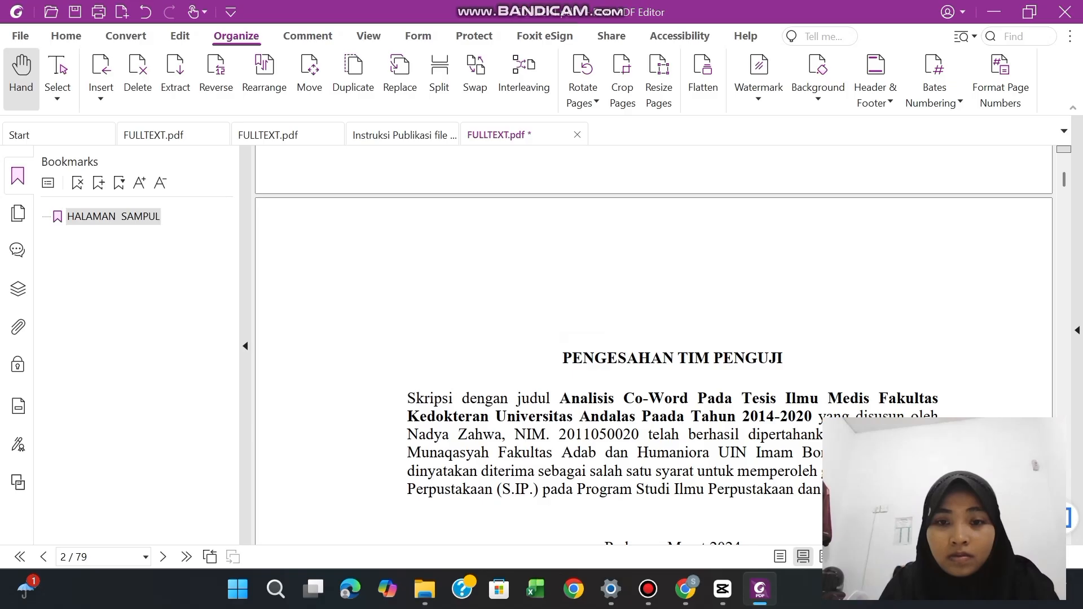
left_click_drag(563, 358, 784, 358)
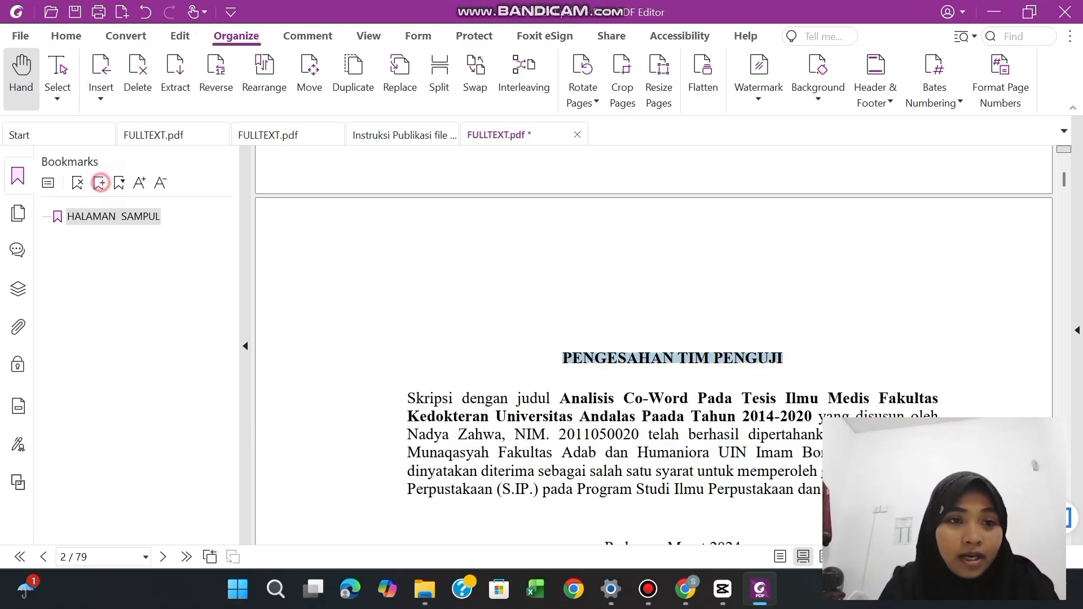
left_click(98, 182)
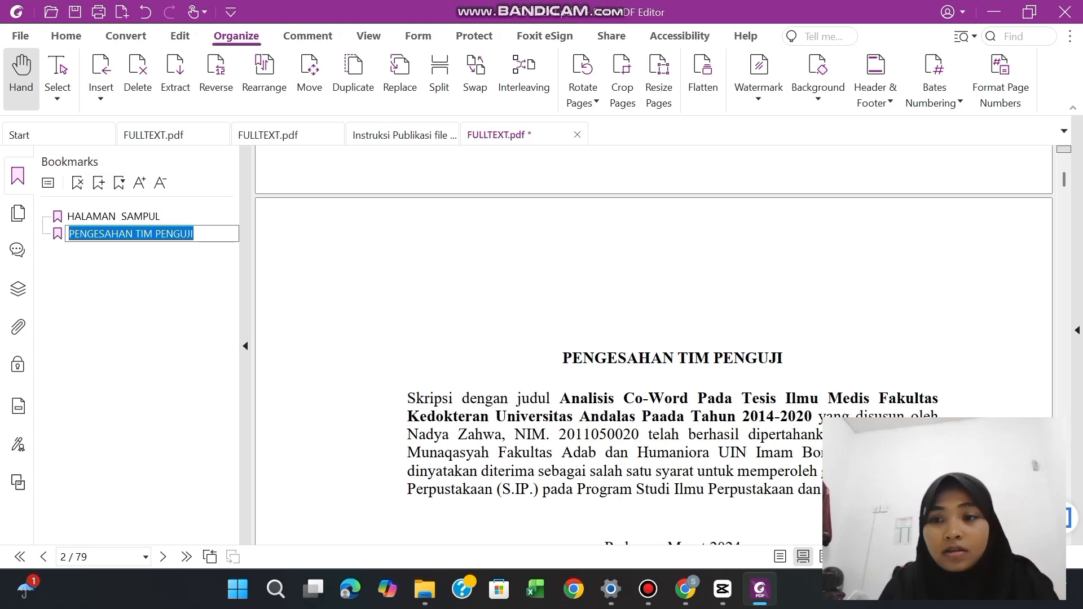
left_click(834, 356)
Bookmark the "LEMBAR PERNYATAAN" heading on page 3 under its own heading text
scroll(834, 357, "down", 4)
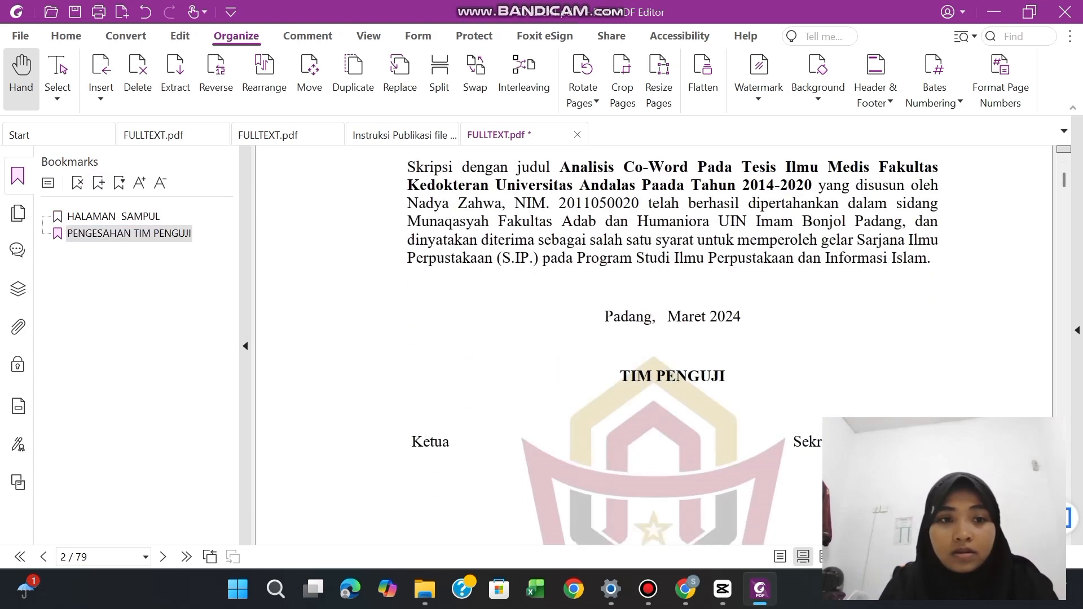
scroll(671, 344, "down", 6)
scroll(672, 345, "down", 6)
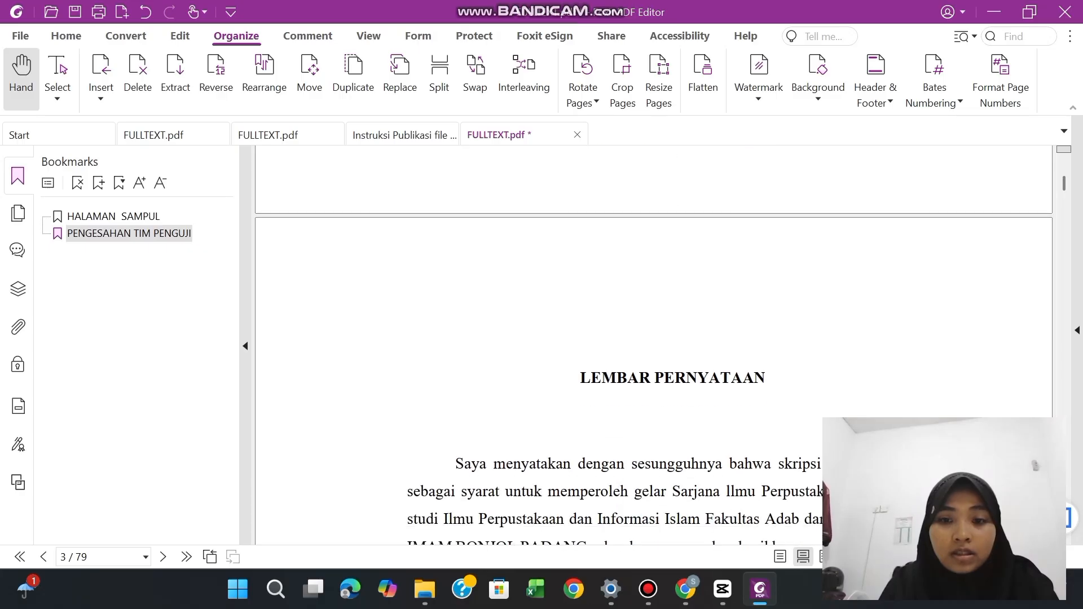
scroll(672, 344, "down", 1)
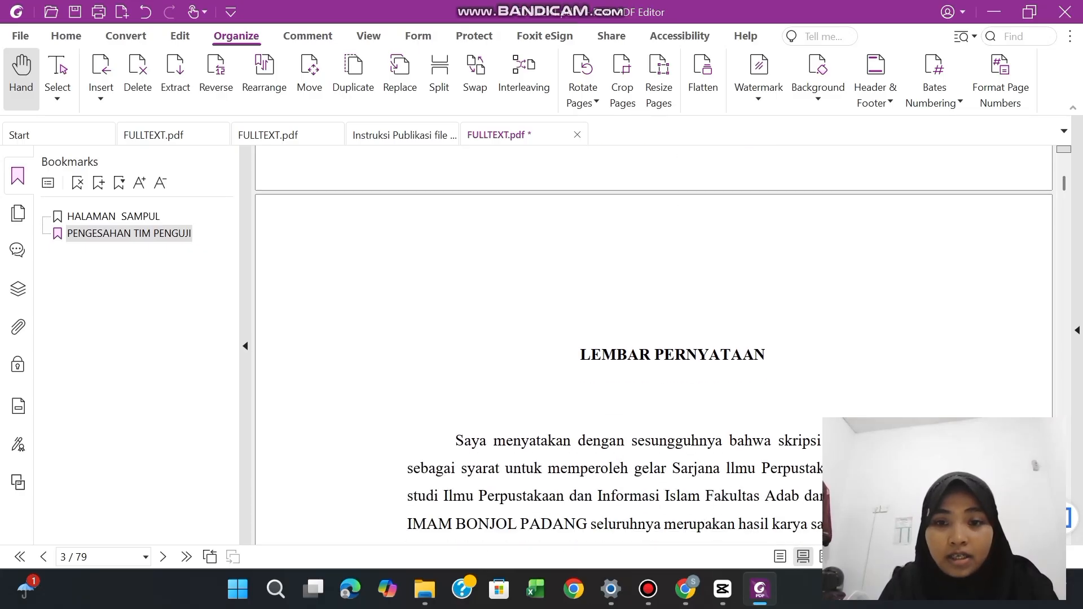
left_click_drag(580, 354, 766, 354)
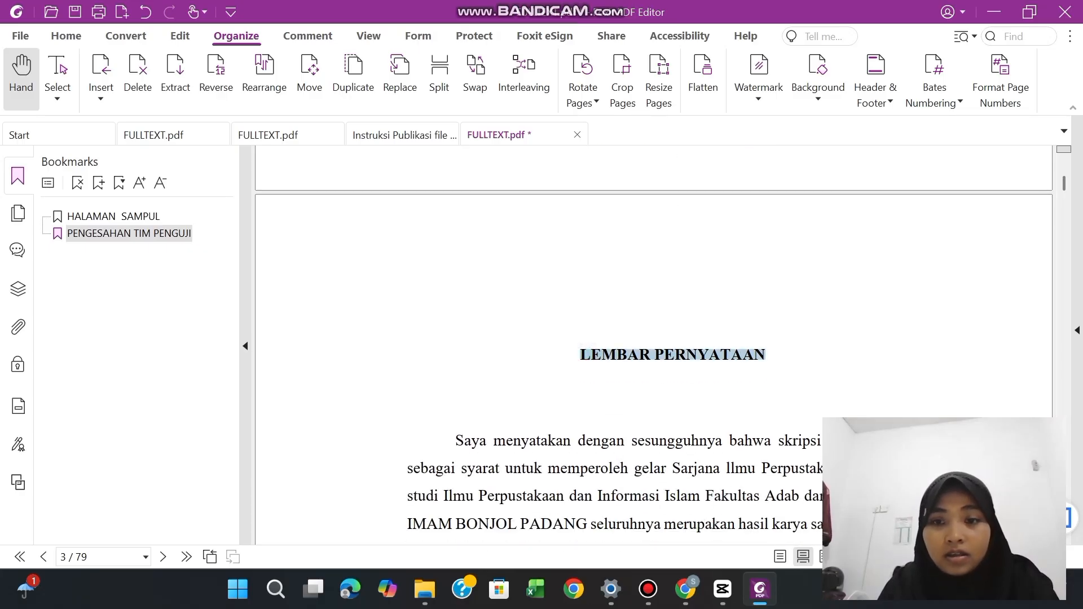
left_click(98, 182)
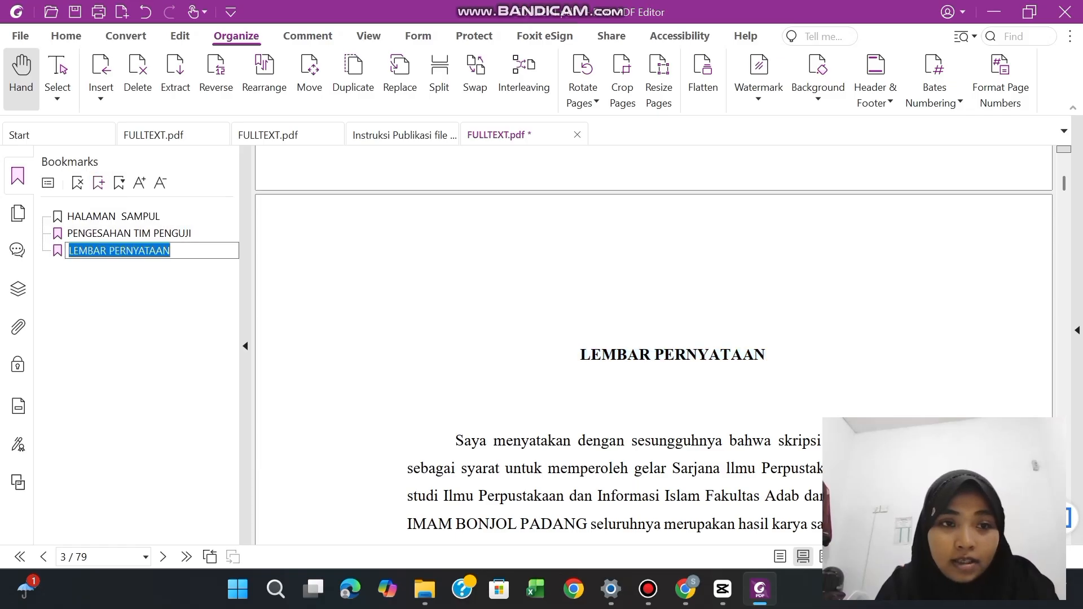
left_click(829, 393)
Add a bookmark for the "KATA PENGANTAR" heading on page 4, named after the heading
scroll(829, 393, "down", 20)
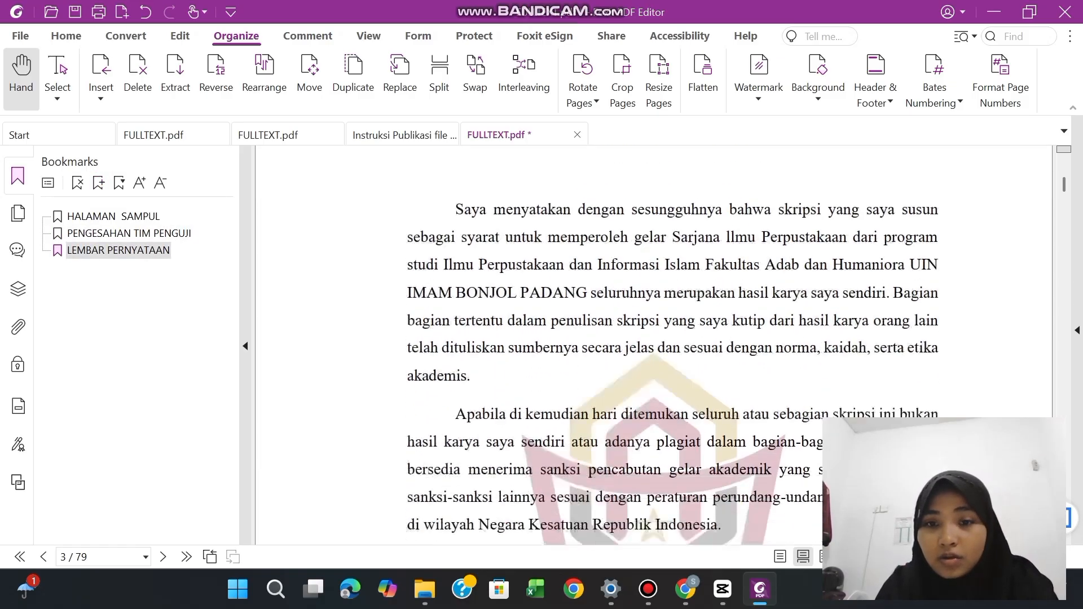
scroll(653, 338, "down", 7)
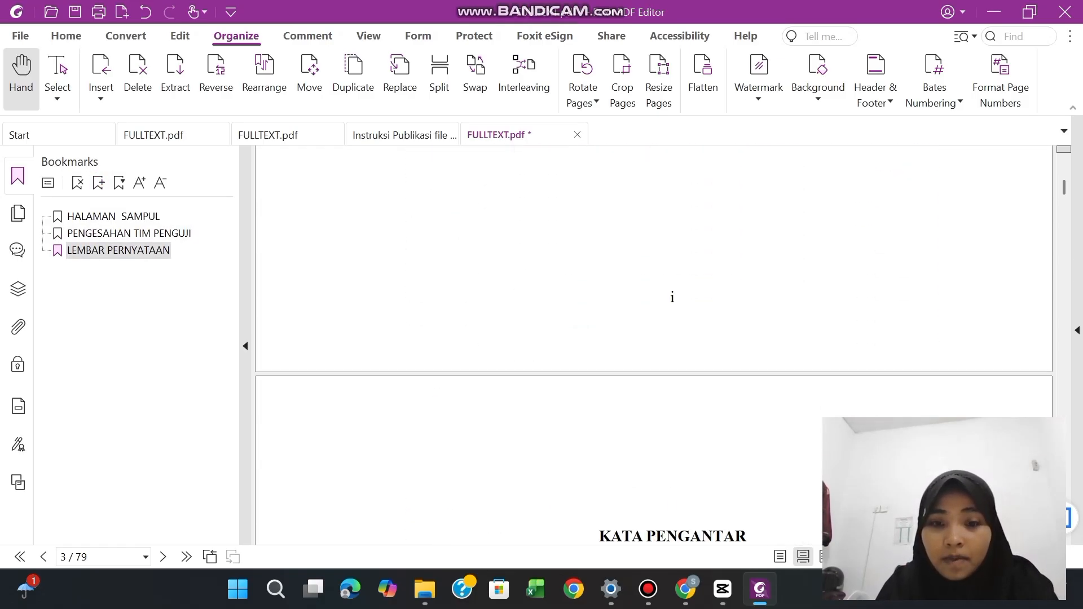
scroll(654, 338, "down", 3)
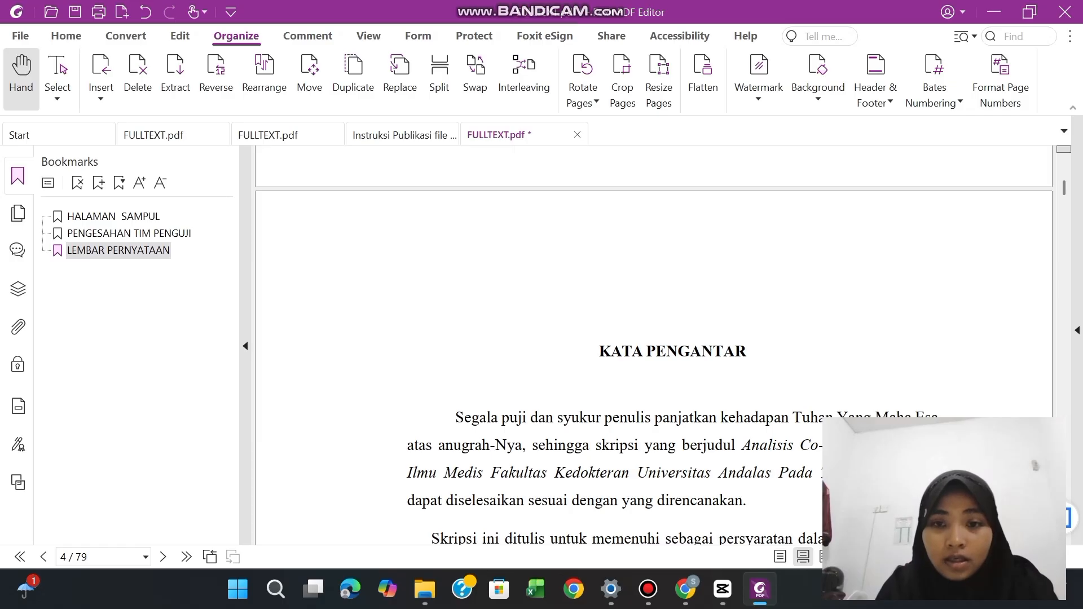
left_click_drag(599, 351, 746, 351)
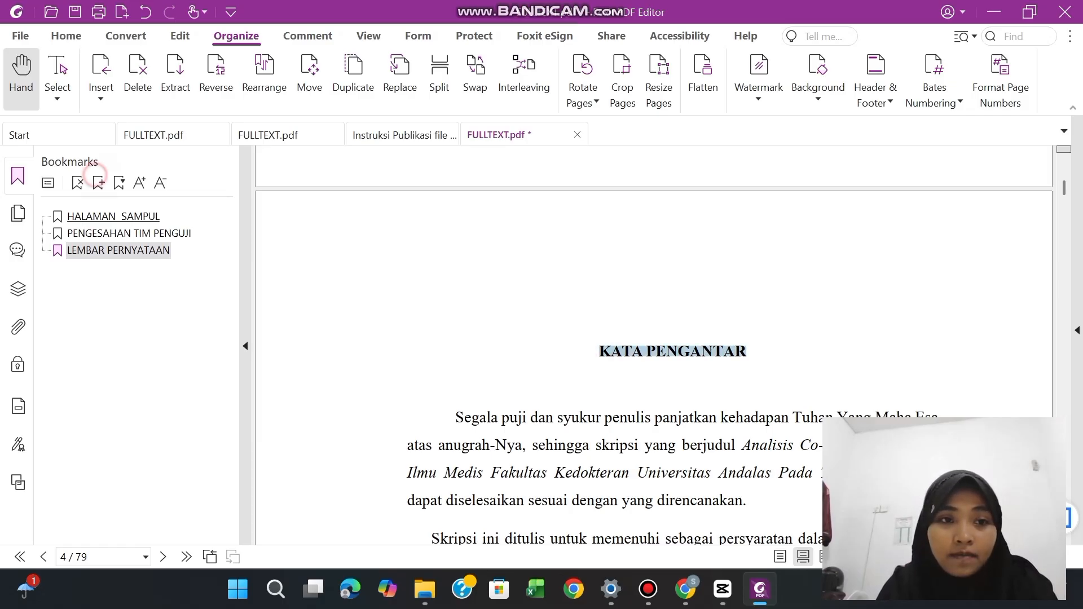
left_click(99, 182)
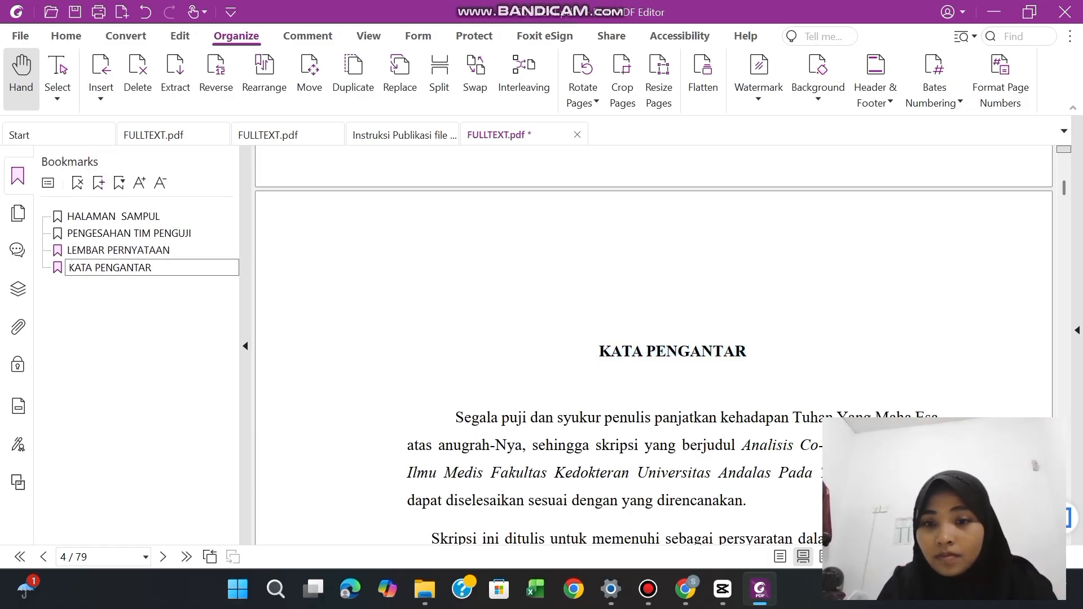
left_click_drag(1064, 188, 1064, 195)
left_click(716, 290)
Add a bookmark from the "ABSTRAK" heading on page 8, keeping the heading text as its name
scroll(715, 290, "down", 5)
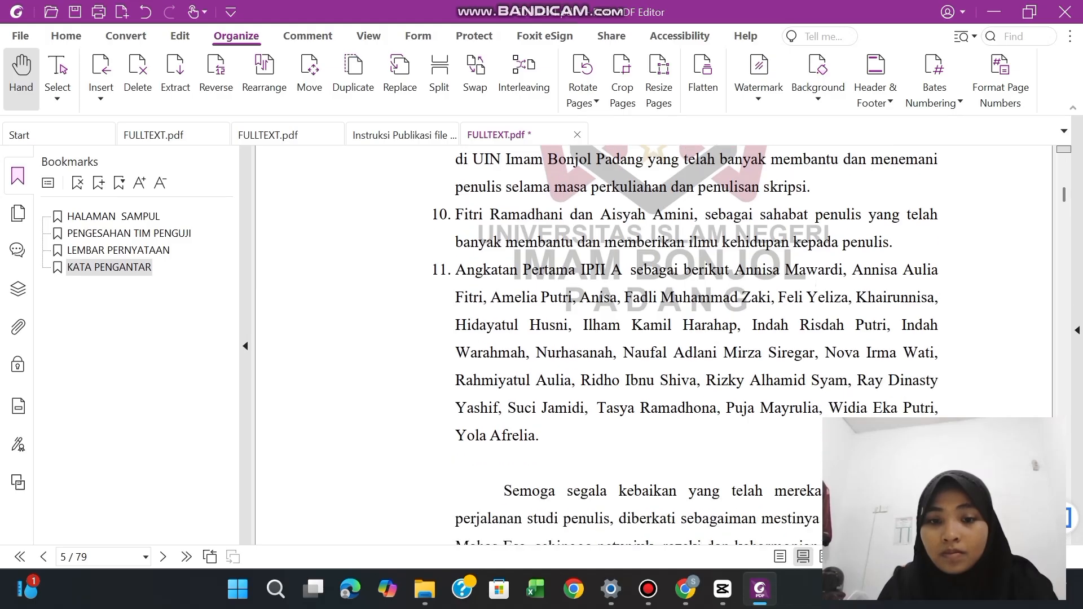
scroll(653, 303, "down", 5)
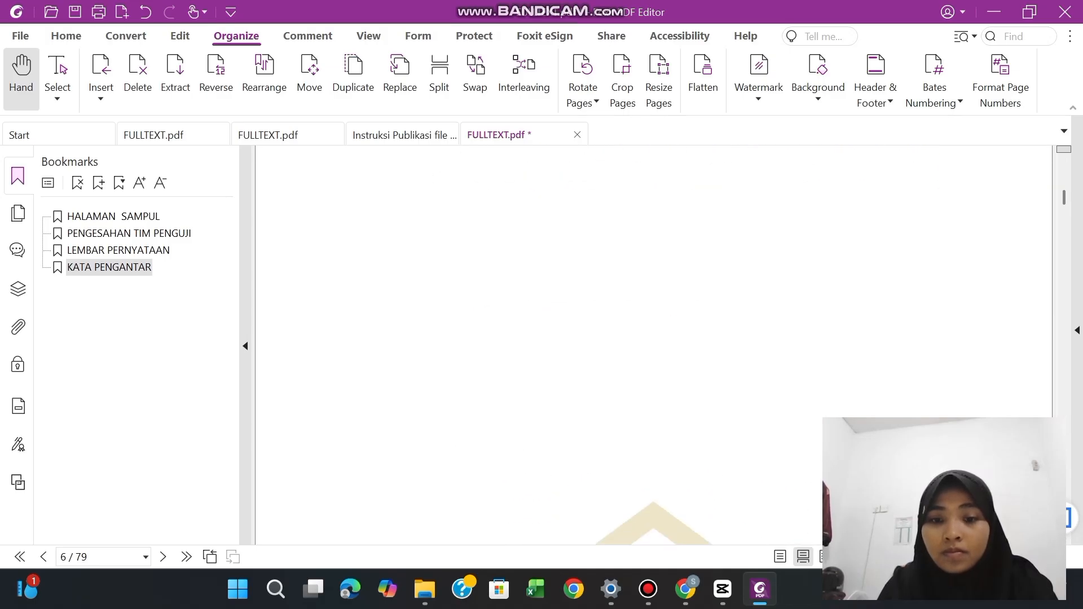
scroll(654, 303, "down", 8)
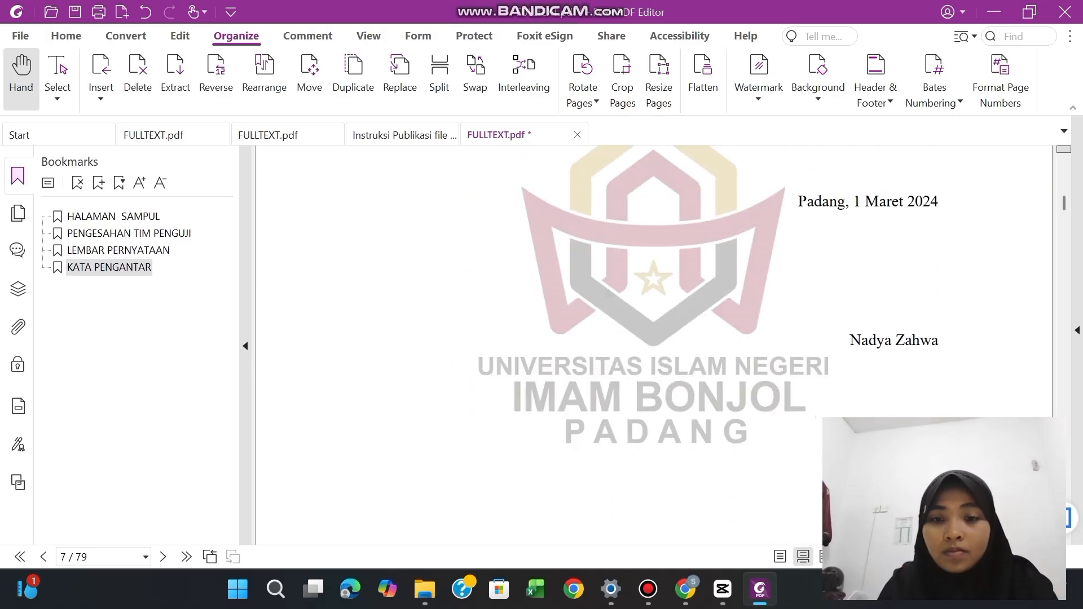
scroll(654, 303, "down", 5)
left_click(647, 231)
left_click_drag(635, 243, 711, 244)
left_click(98, 182)
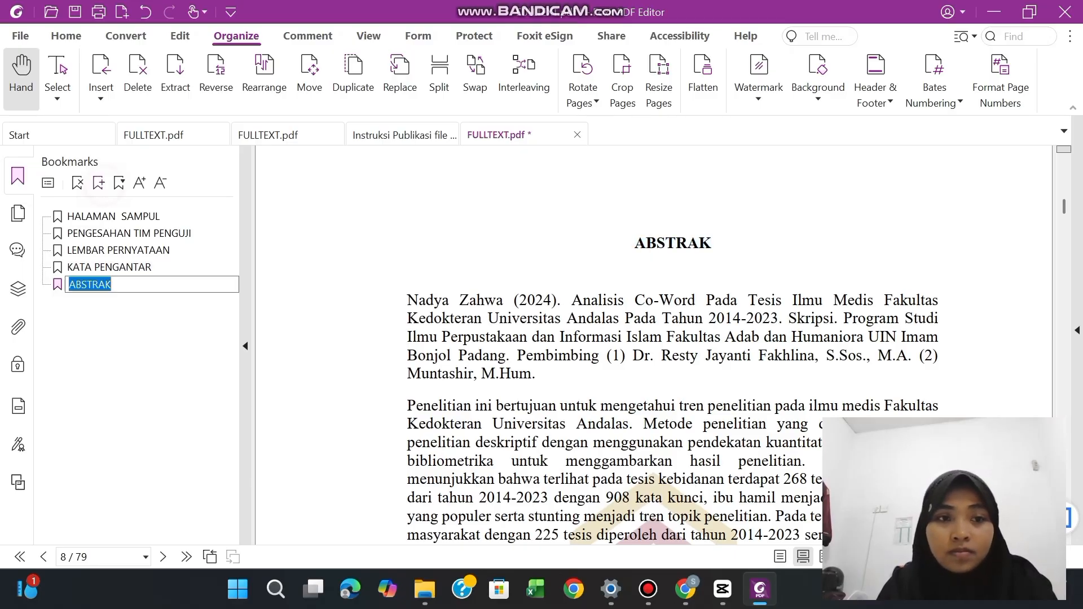
left_click(661, 221)
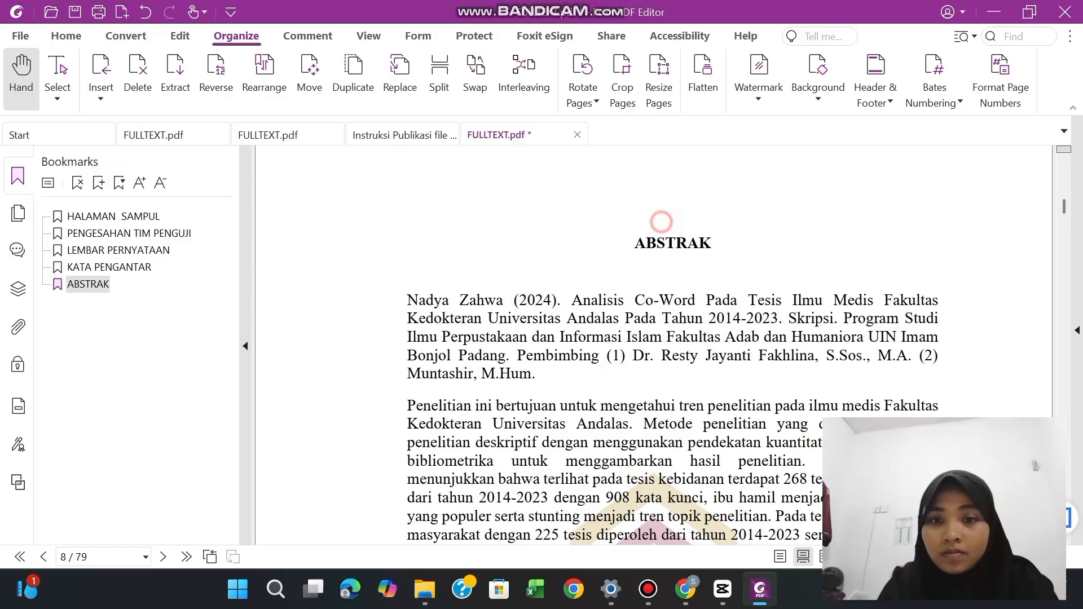
Create a bookmark from the English "ABSTRACT" heading on page 9
scroll(662, 222, "down", 4)
scroll(672, 344, "down", 10)
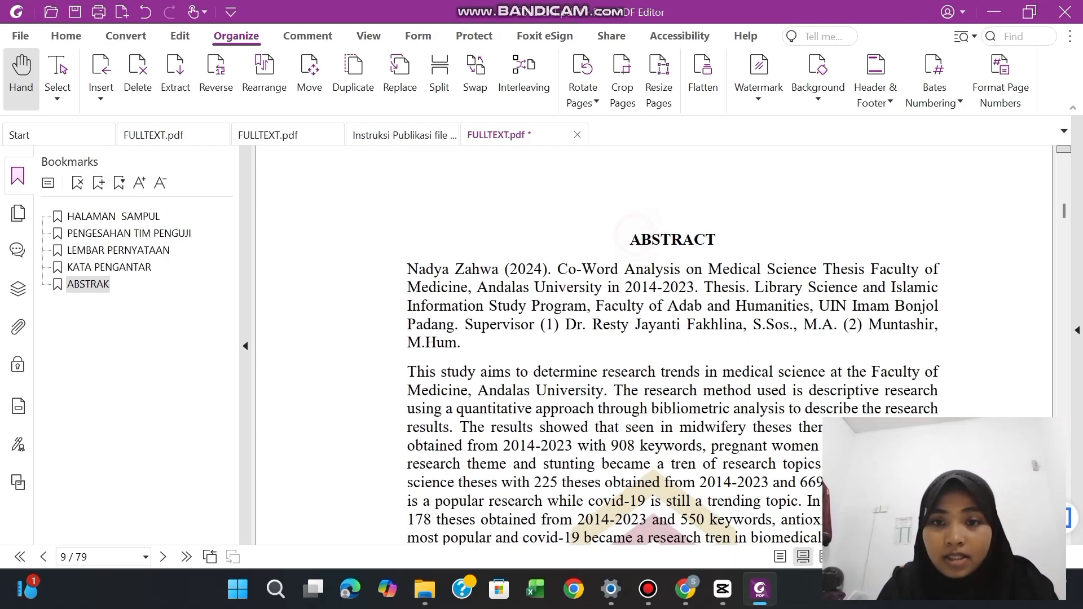
left_click_drag(629, 237, 716, 240)
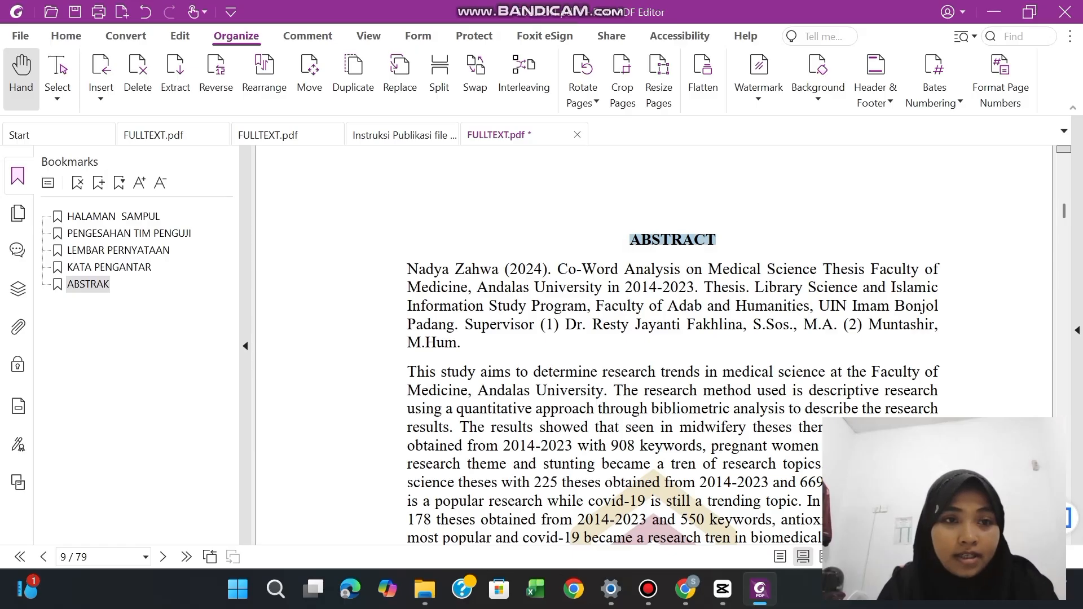
left_click(98, 182)
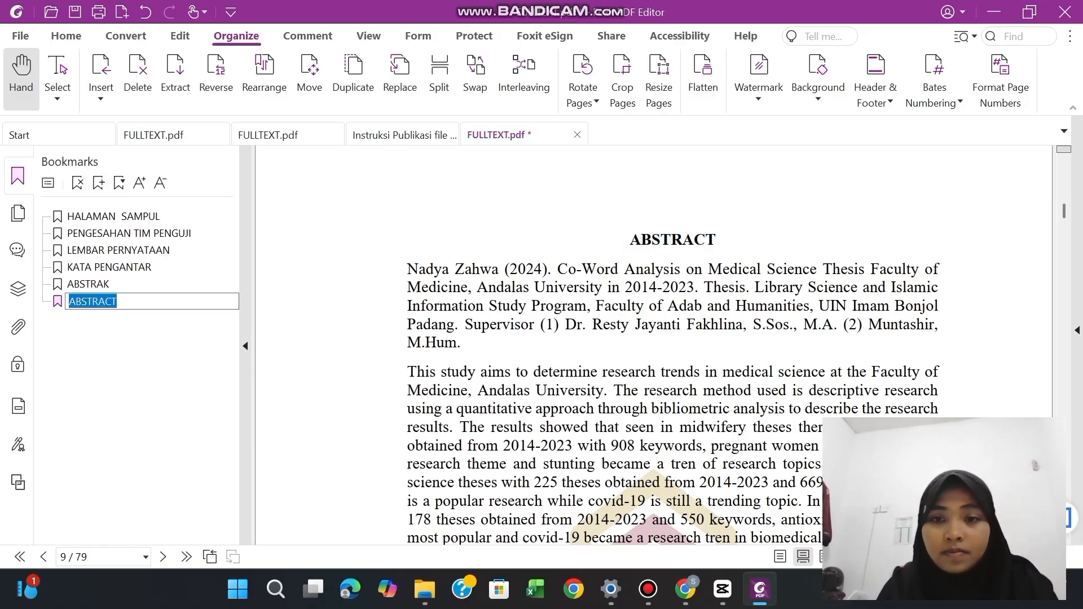
key("Right")
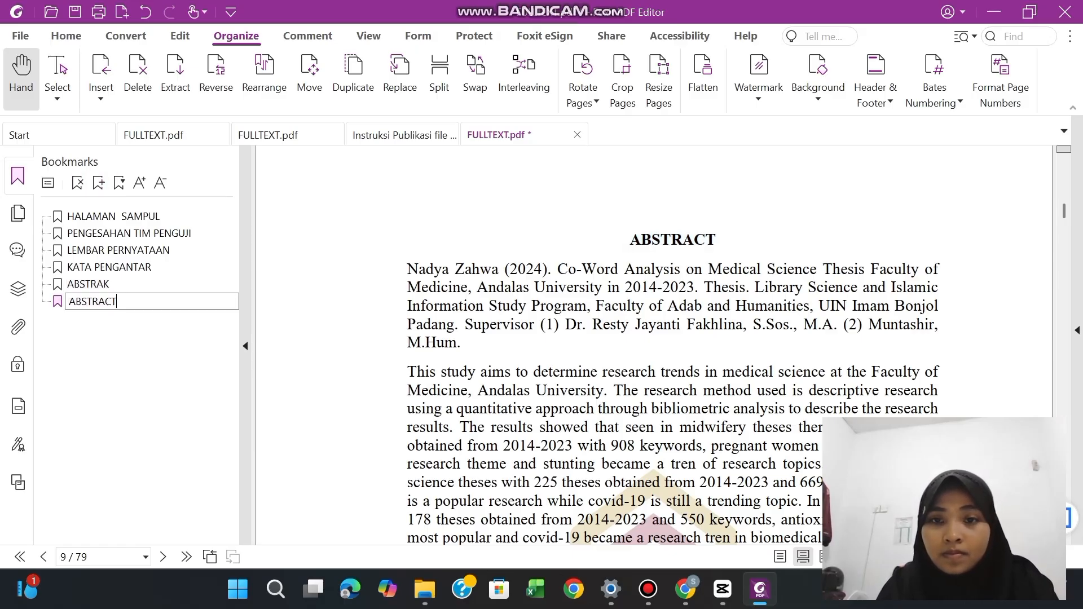
Bookmark the "DAFTAR ISI" heading on page 10, using the heading text as its name
key("Return")
scroll(671, 344, "down", 10)
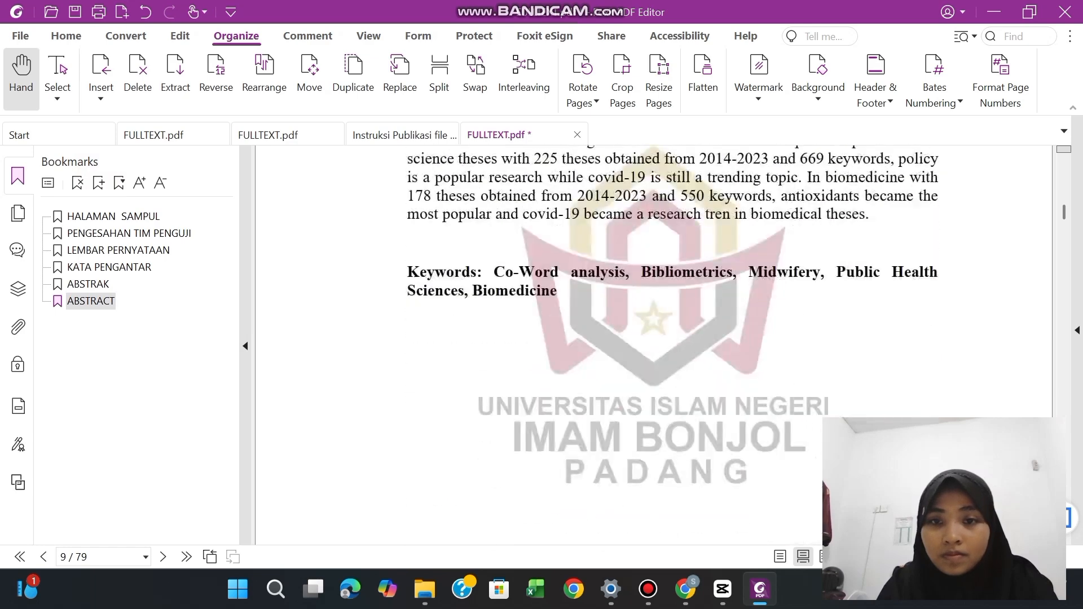
scroll(654, 344, "down", 7)
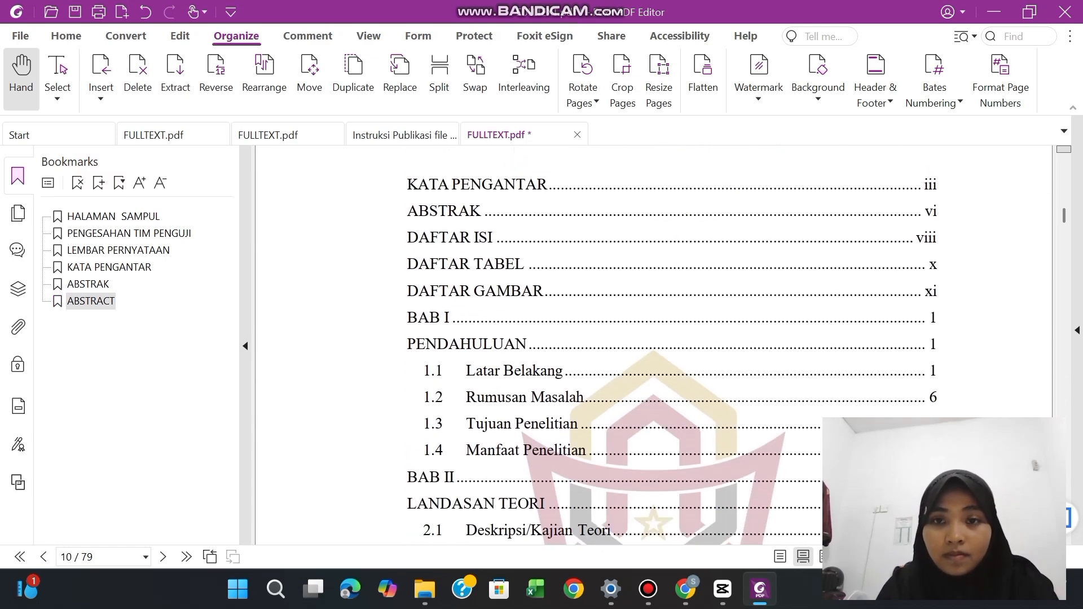
scroll(655, 344, "up", 2)
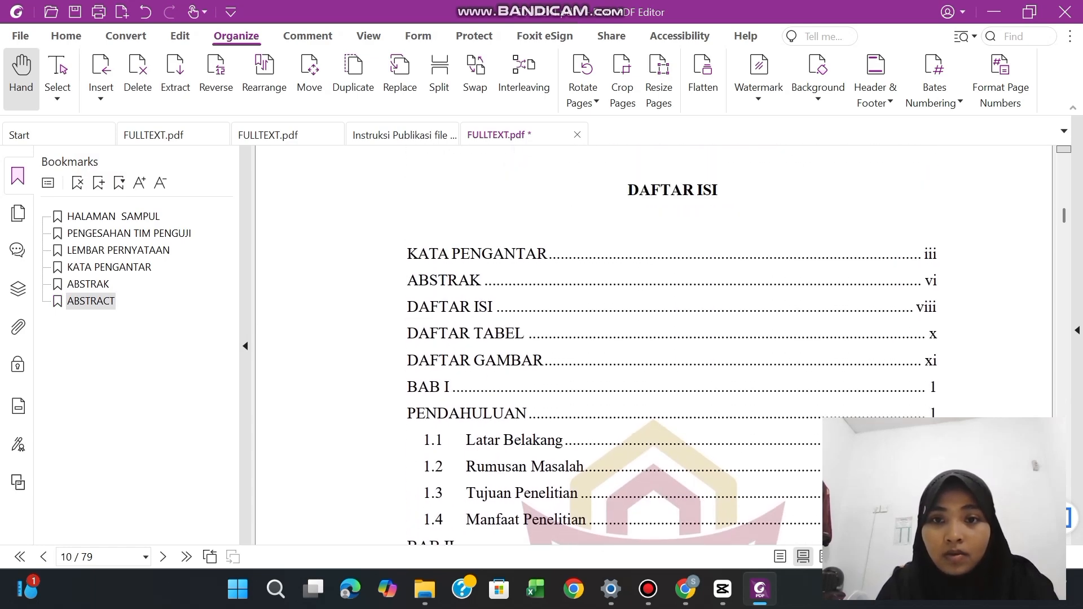
left_click_drag(627, 190, 717, 191)
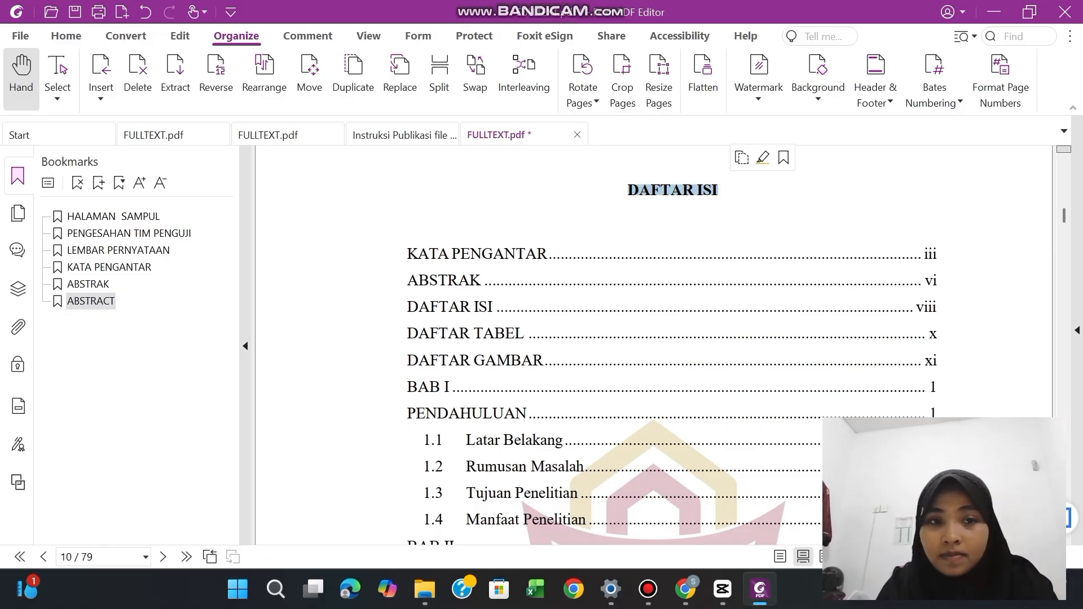
left_click(98, 182)
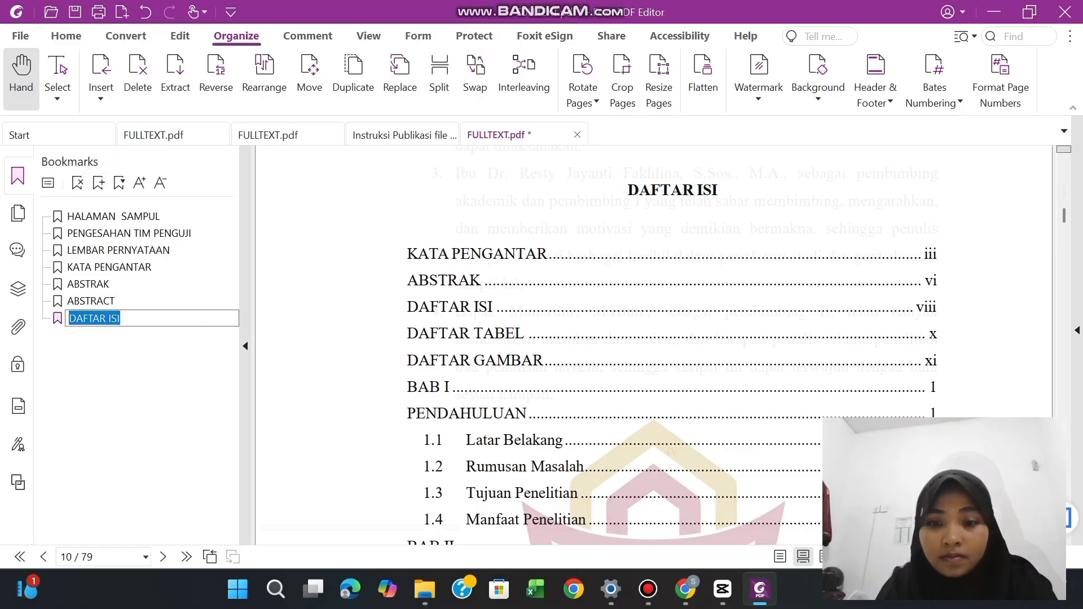
key("Return")
Add a bookmark for the "DAFTAR TABEL" heading on page 12, named after the heading
scroll(653, 344, "down", 15)
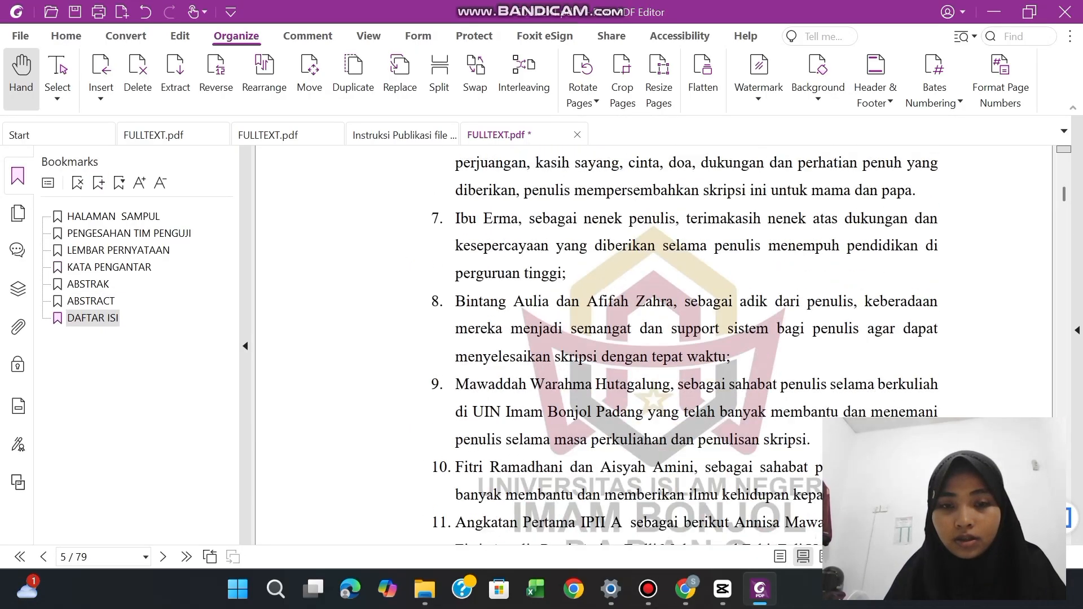
scroll(653, 344, "down", 12)
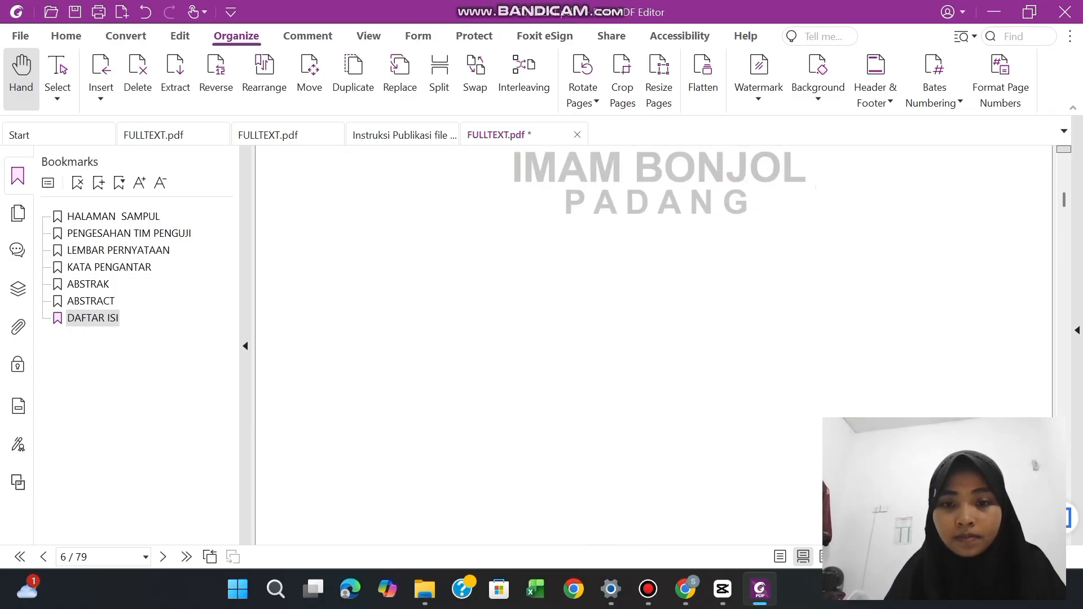
scroll(653, 345, "down", 15)
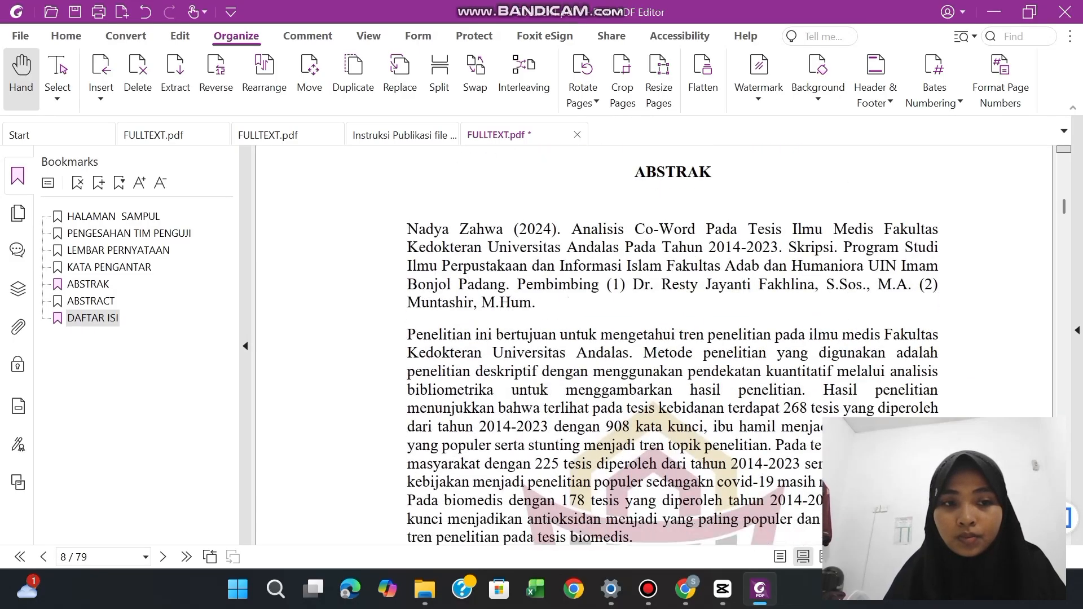
scroll(654, 344, "down", 20)
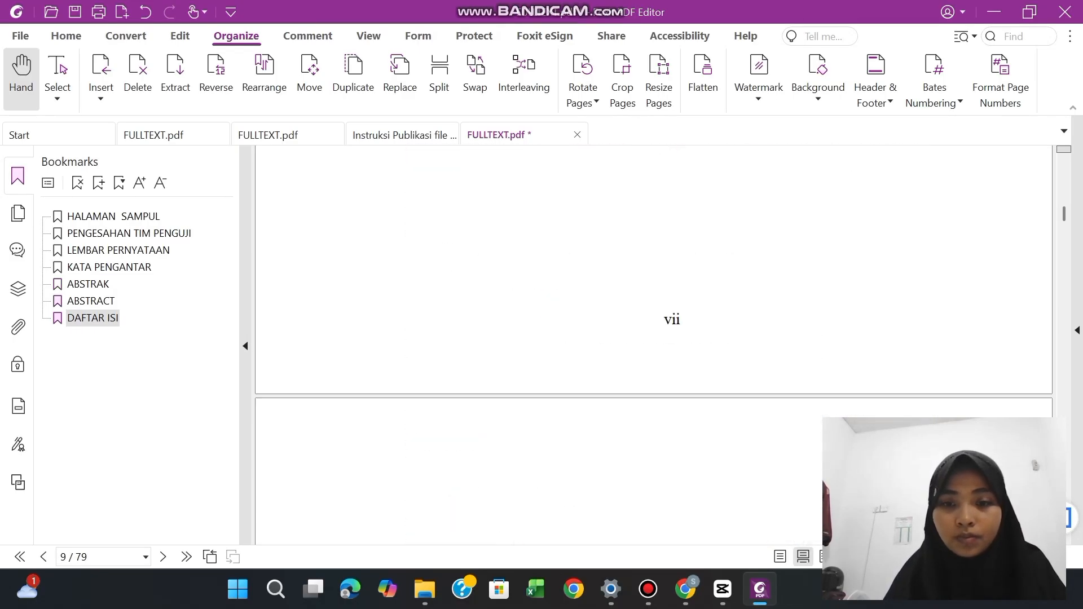
scroll(653, 344, "down", 15)
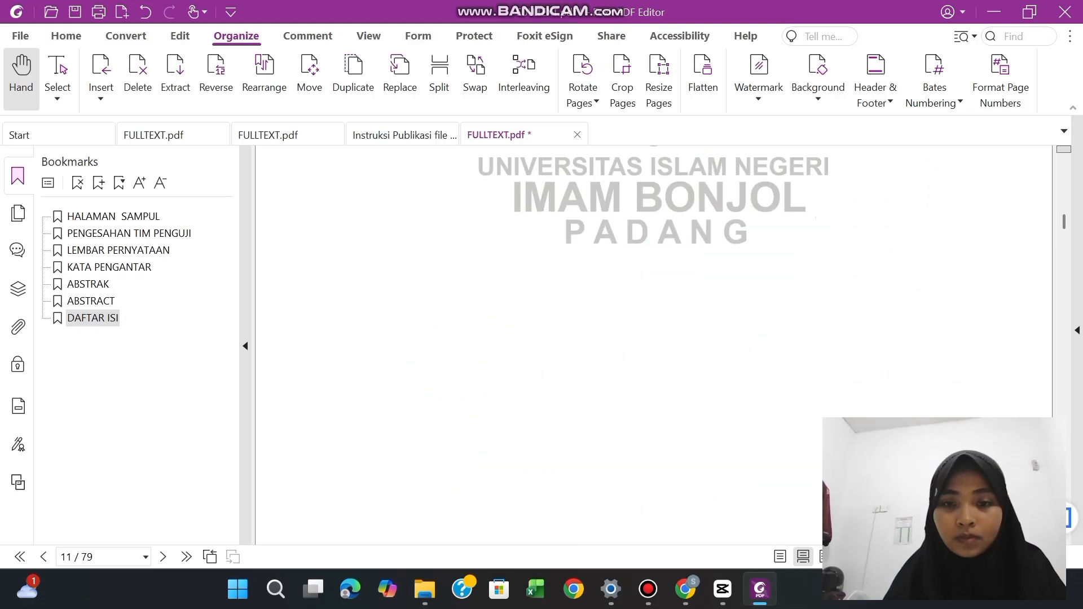
scroll(654, 344, "down", 2)
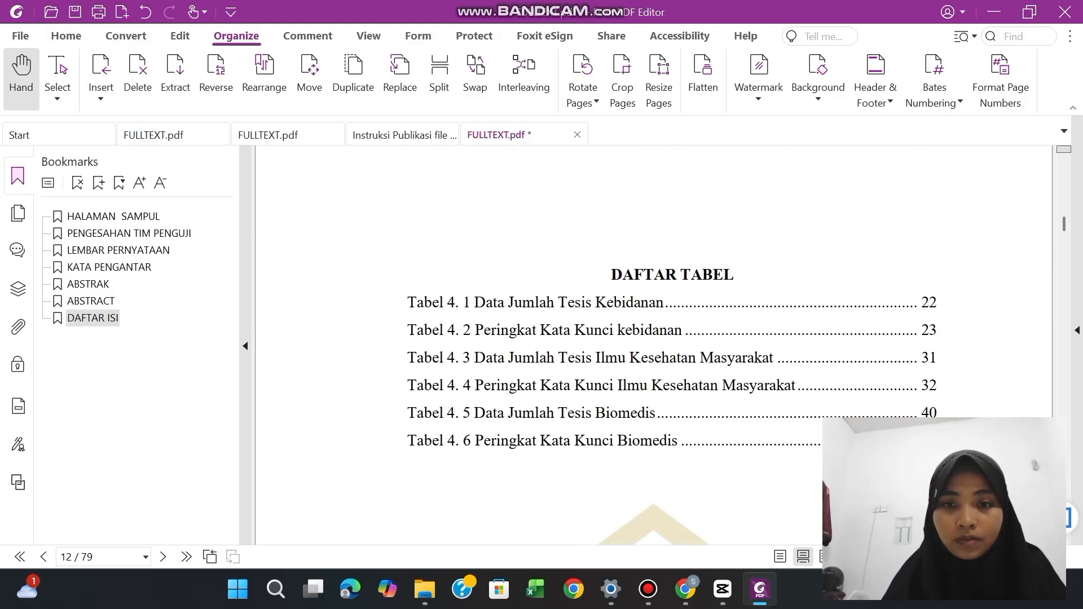
left_click_drag(612, 275, 734, 275)
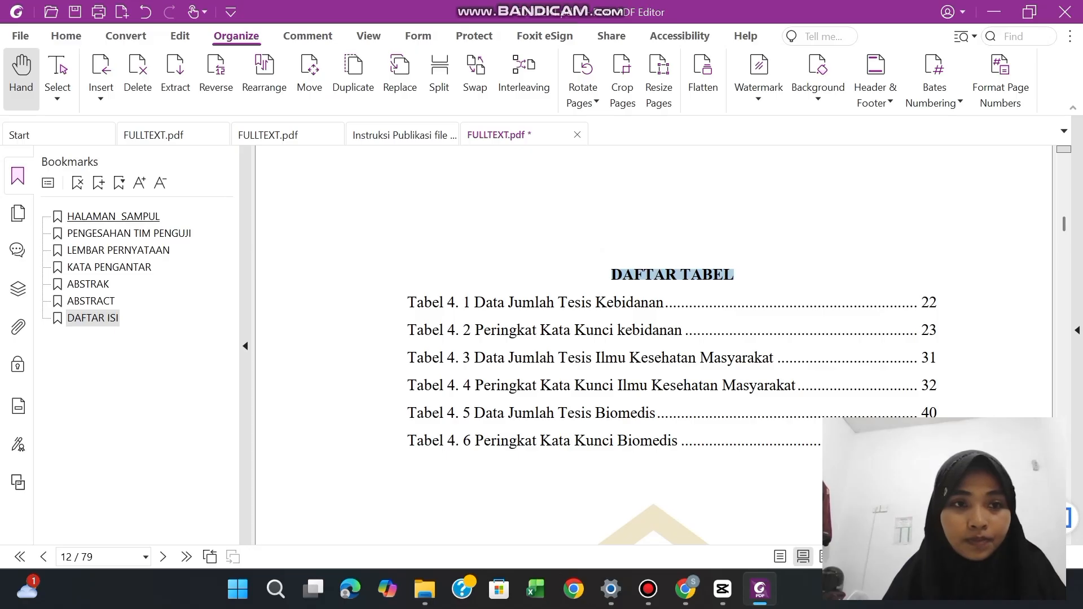
left_click(98, 182)
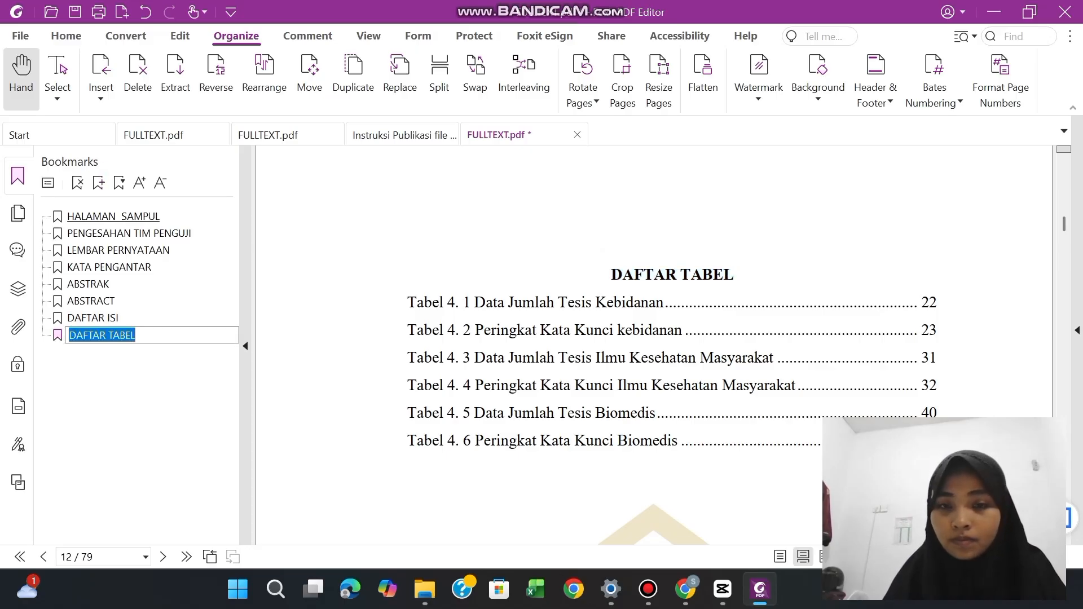
left_click(136, 335)
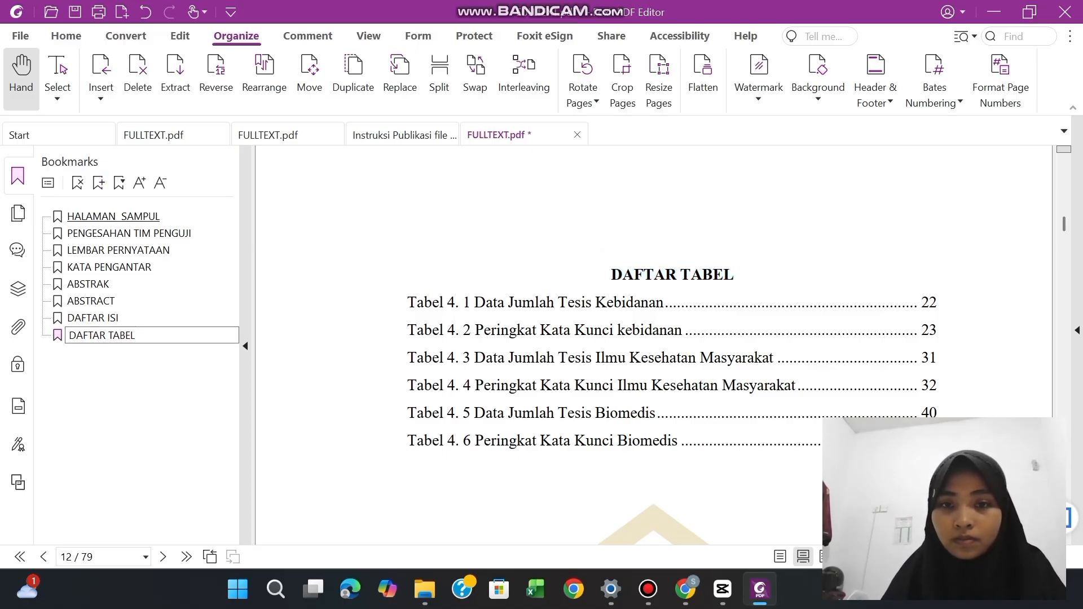
key("Return")
Create a bookmark from the "DAFTAR GAMBAR" heading on page 13, keeping the heading text as its name
scroll(654, 345, "down", 5)
scroll(604, 272, "down", 5)
left_click_drag(603, 271, 743, 272)
left_click(99, 182)
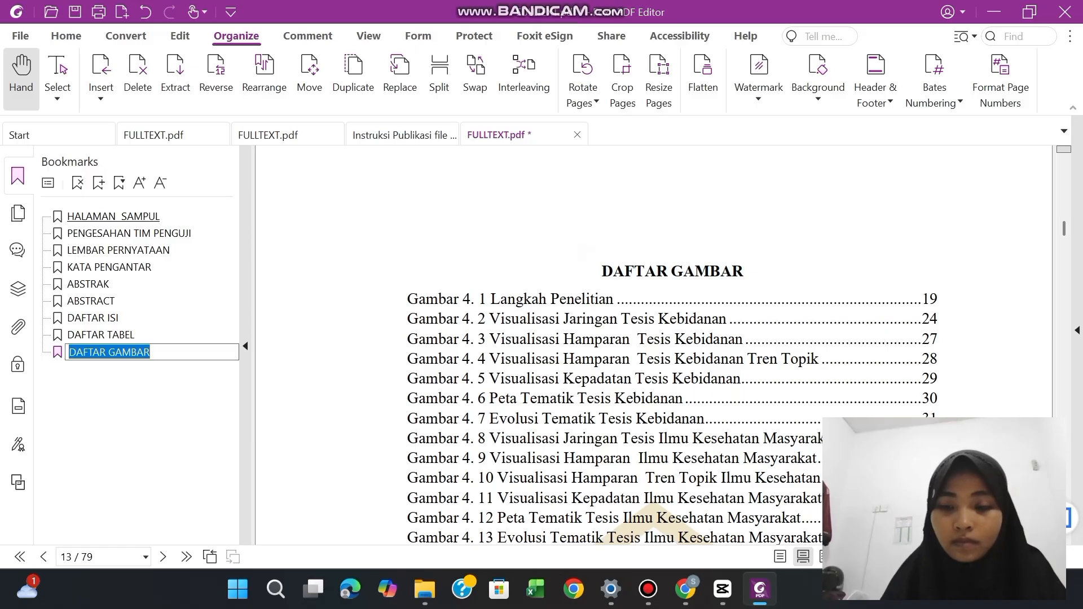
left_click(150, 352)
left_click(716, 309)
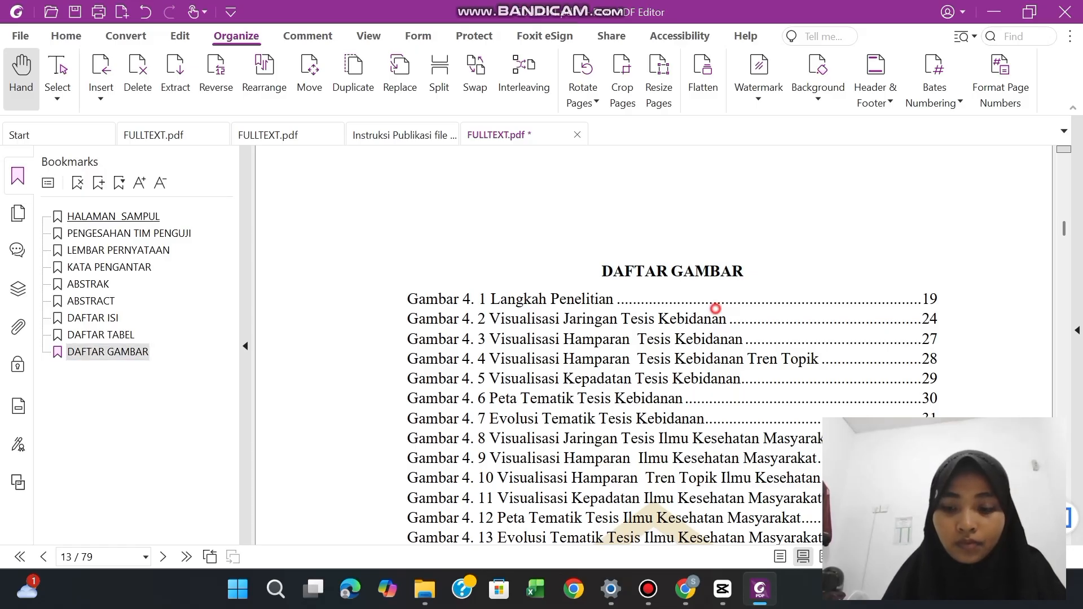
Bookmark the two-line chapter heading "BAB I PENDAHULUAN" on page 15 as a single entry
scroll(716, 309, "down", 4)
scroll(653, 338, "down", 10)
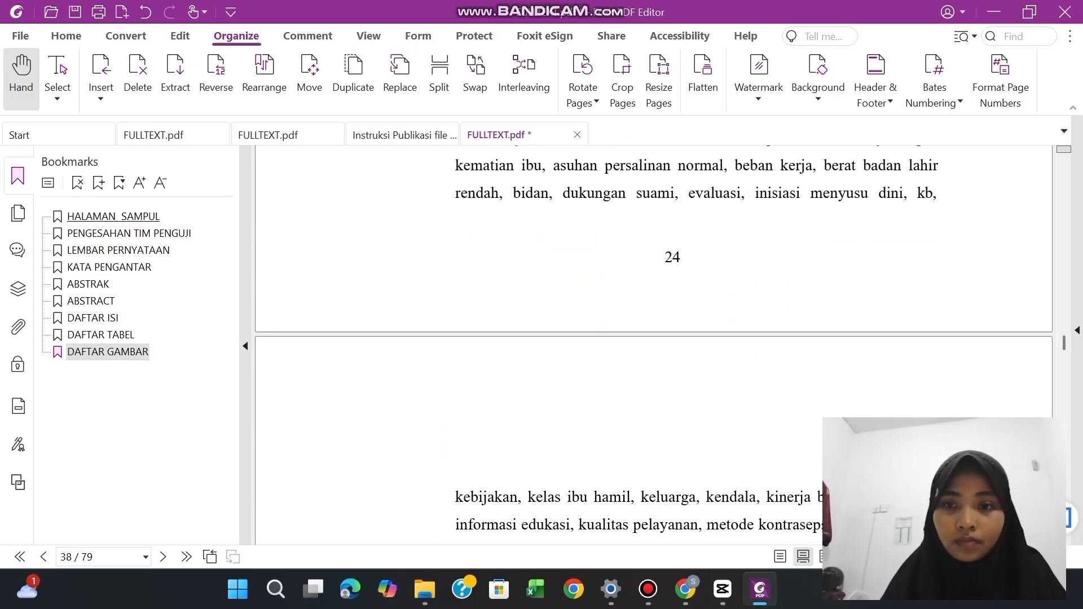
scroll(653, 338, "down", 10)
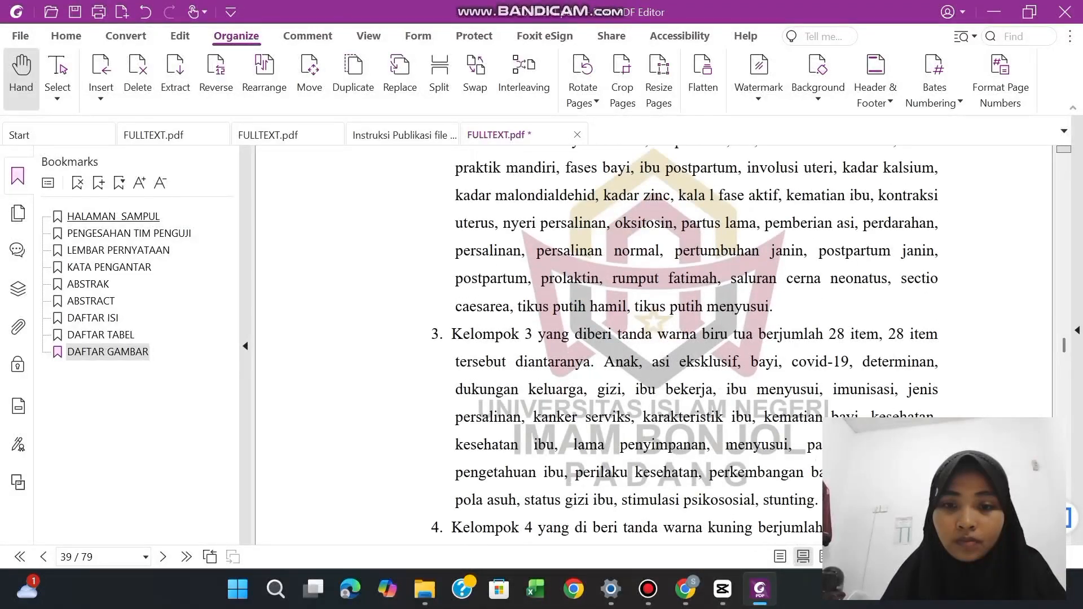
scroll(653, 339, "down", 5)
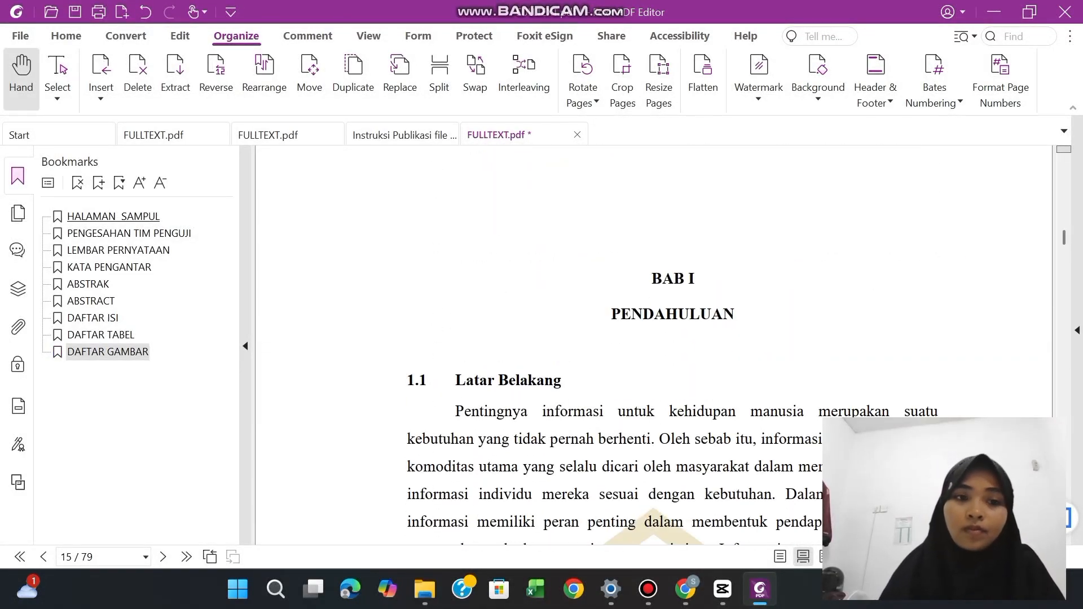
left_click_drag(648, 275, 735, 315)
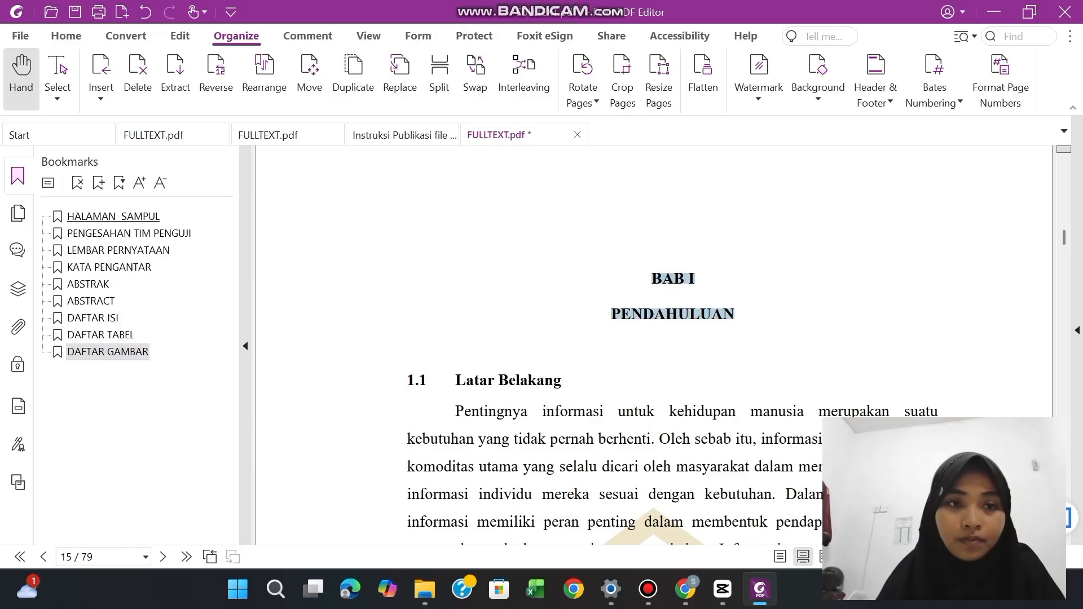
left_click(98, 182)
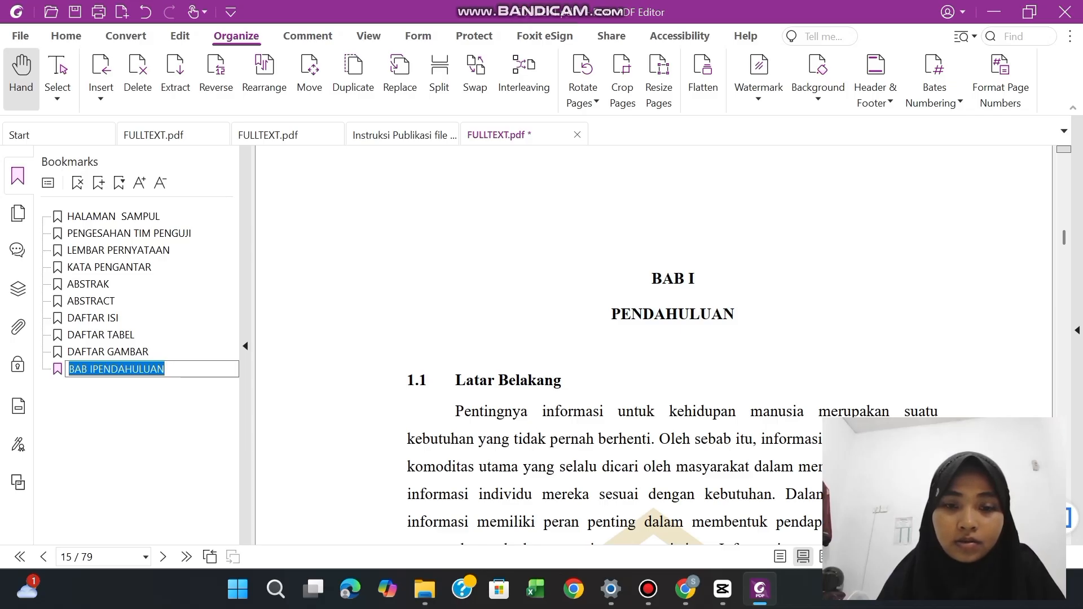
Bookmark the "1.1 Latar Belakang" subheading on page 15 and nest it under the BAB I chapter bookmark
left_click_drag(407, 380, 562, 381)
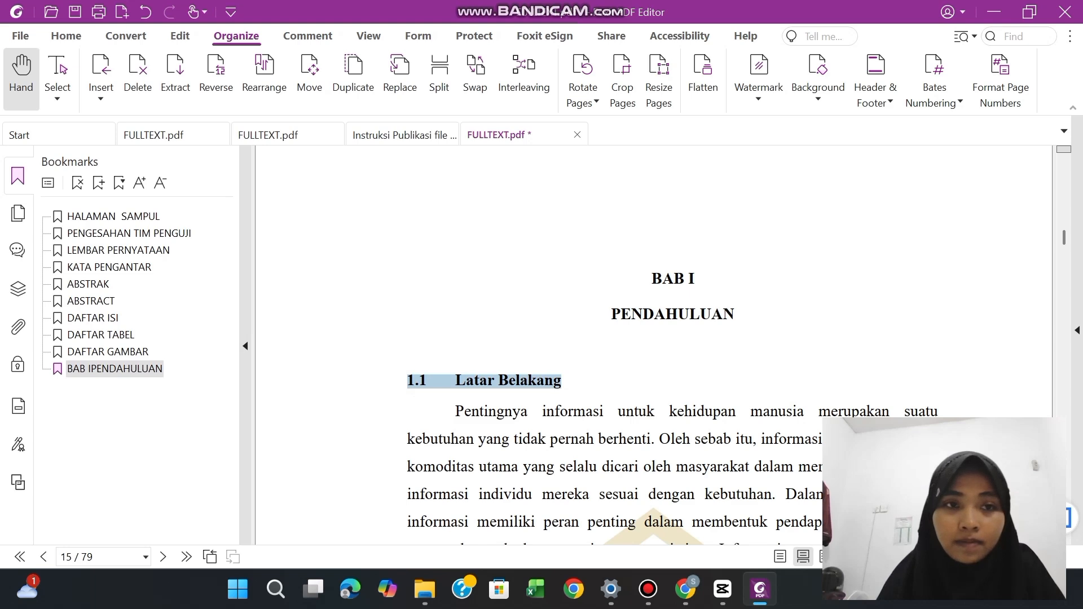
left_click(99, 181)
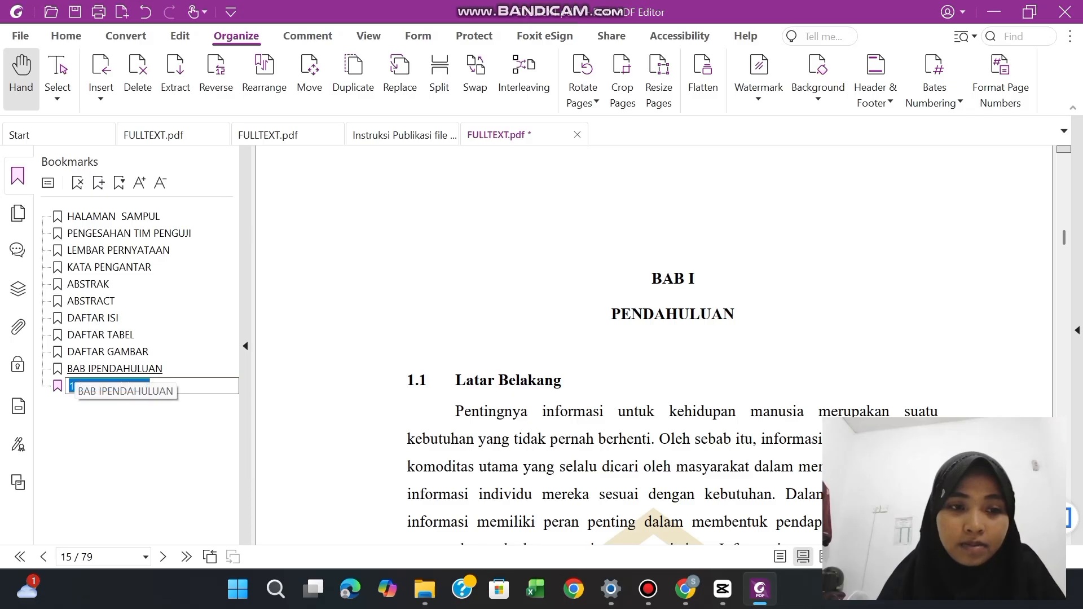
left_click(116, 402)
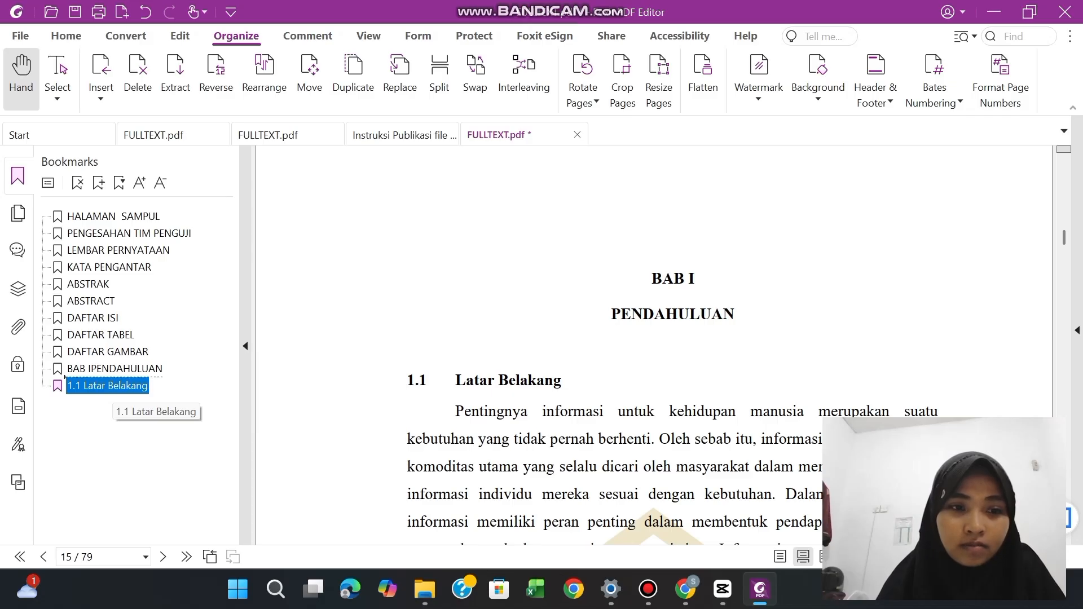
left_click_drag(65, 376, 65, 376)
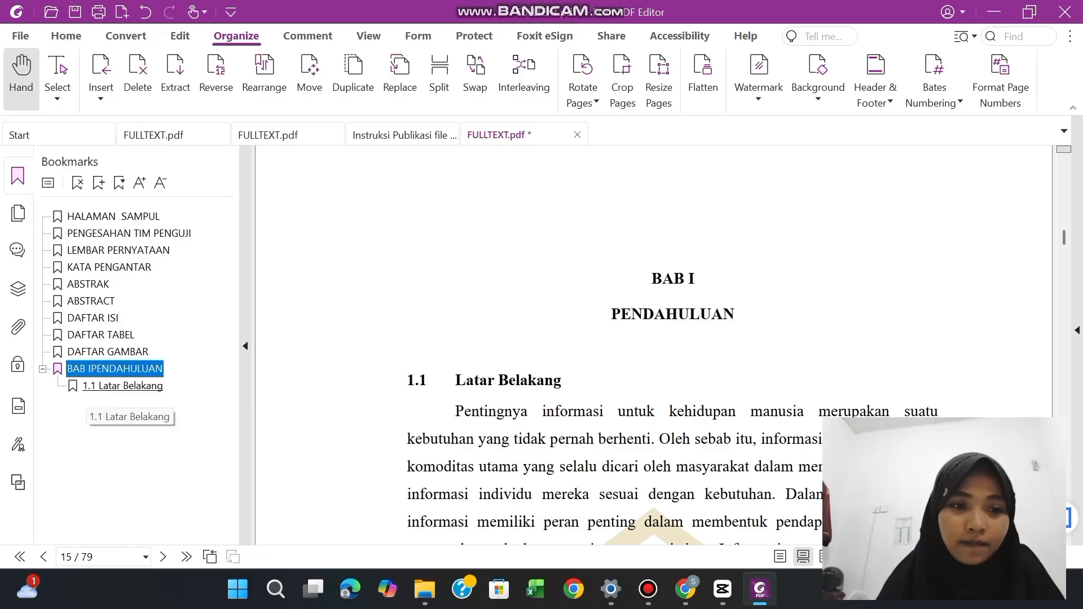
Insert the missing space in the chapter bookmark's name so it reads "BAB I PENDAHULUAN"
left_click(90, 369)
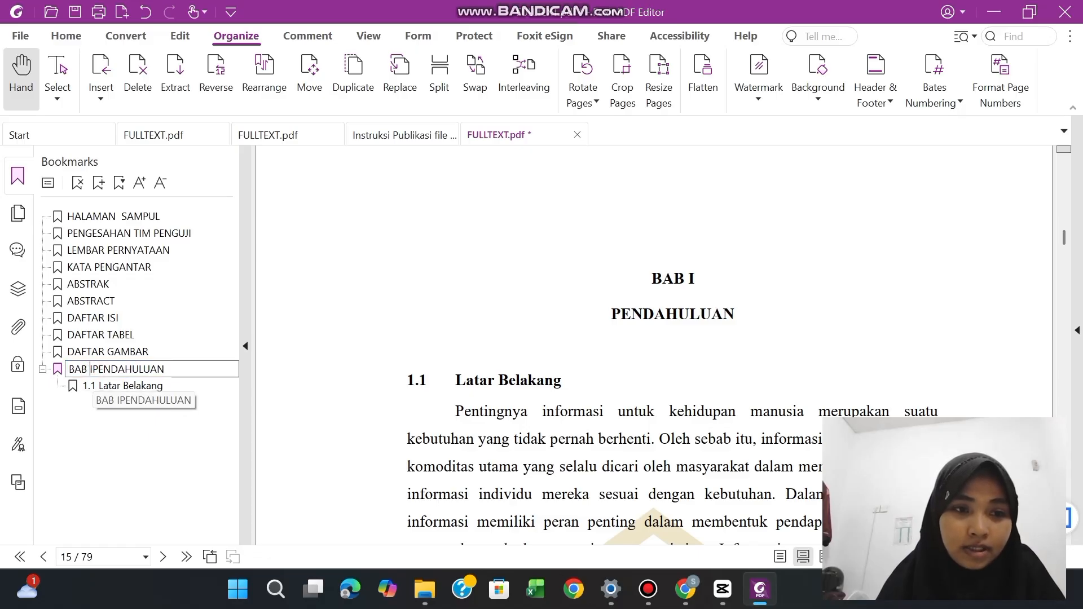
key("Right")
key("Return")
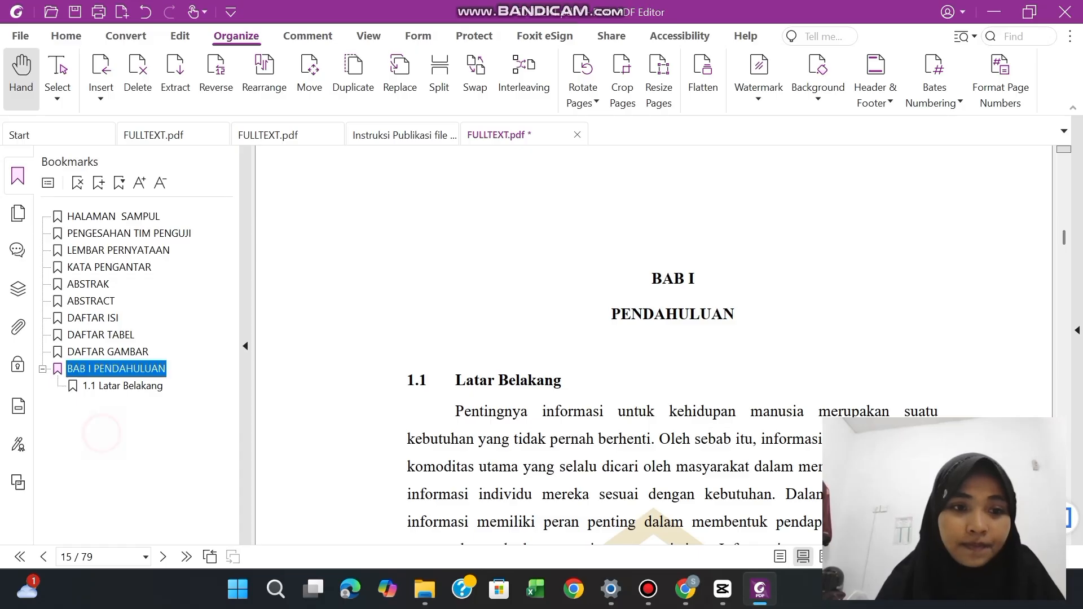
Look through the BAB I pages after "1.1 Latar Belakang" for the next numbered subheading
left_click(414, 364)
scroll(414, 363, "down", 12)
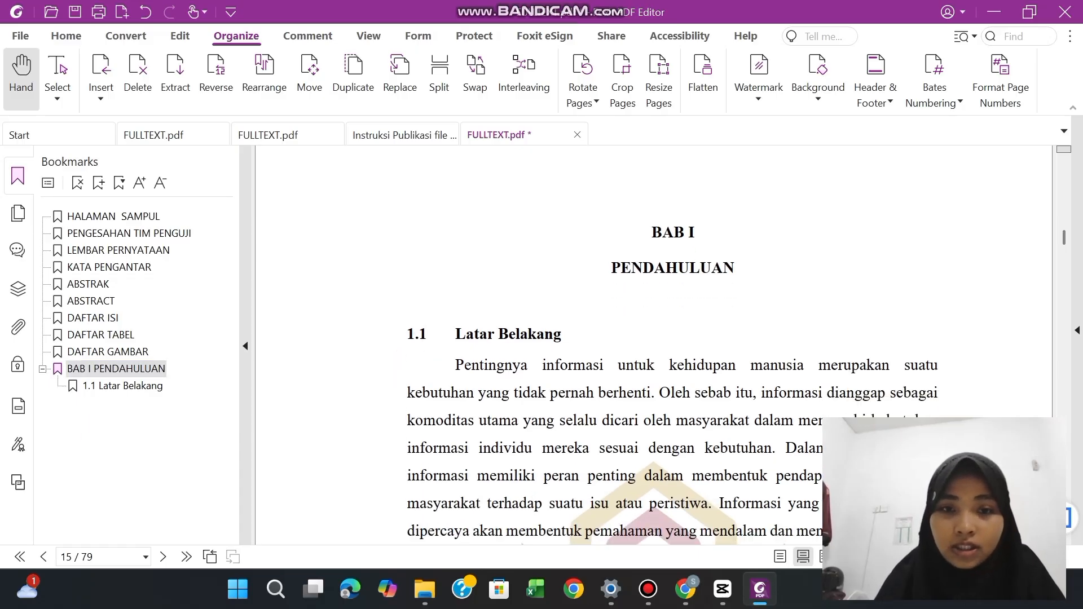
scroll(414, 363, "down", 12)
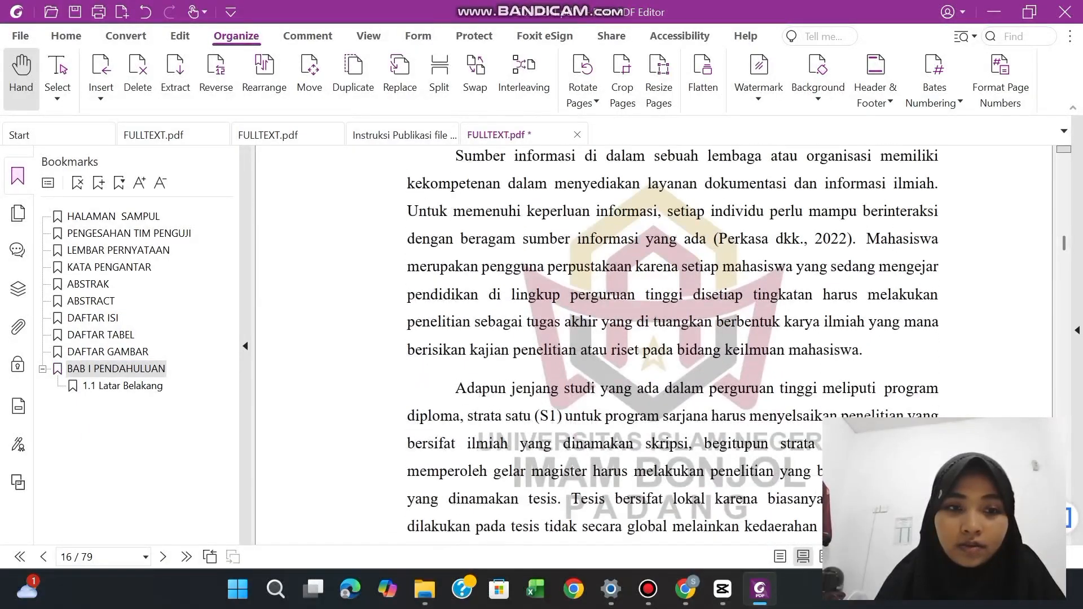
scroll(673, 345, "down", 12)
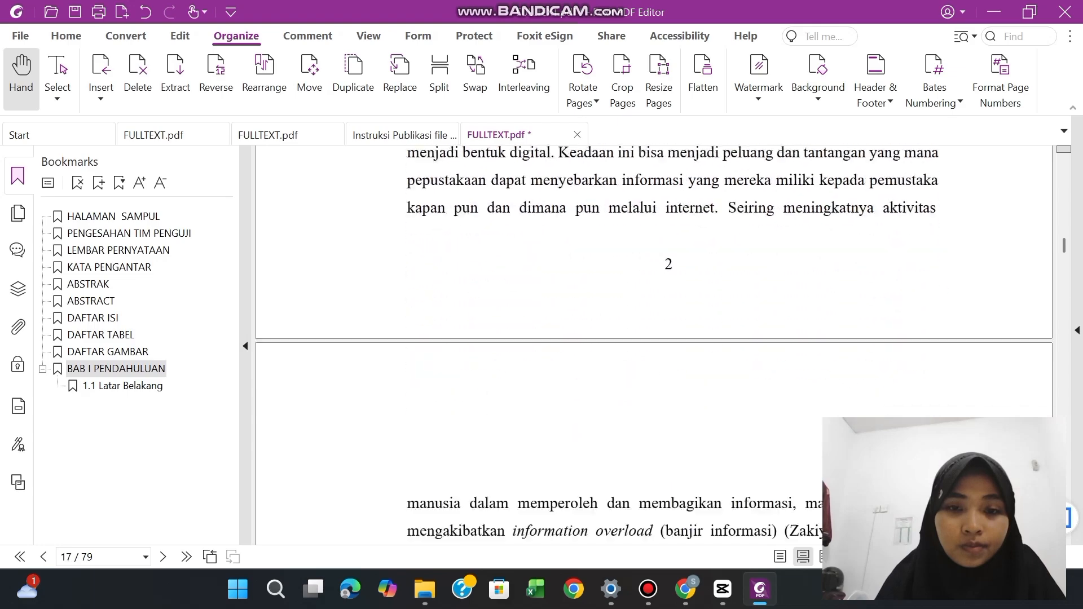
scroll(673, 346, "down", 12)
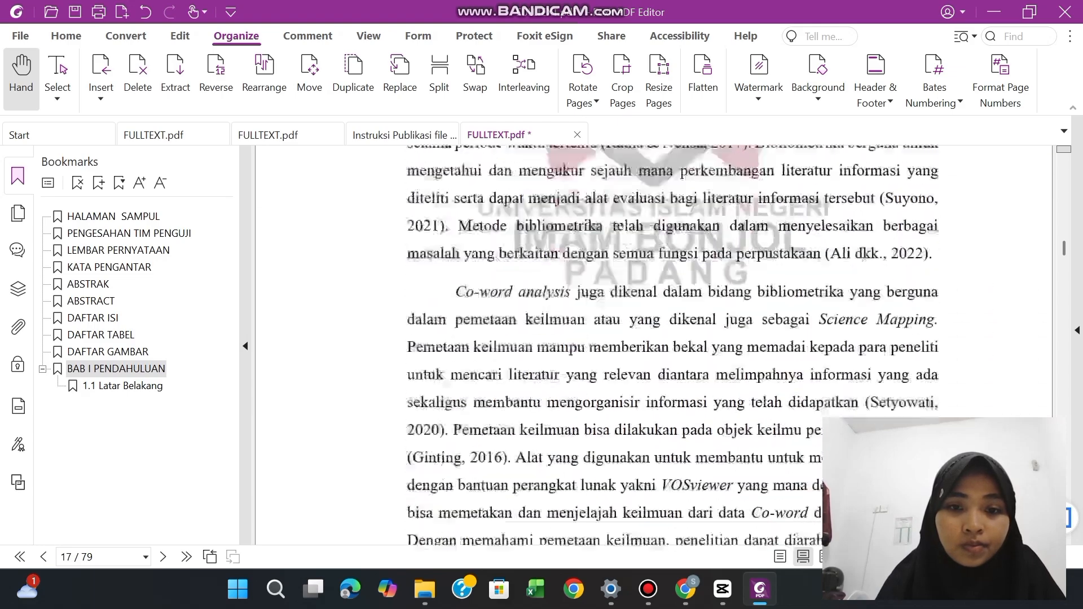
scroll(672, 346, "down", 12)
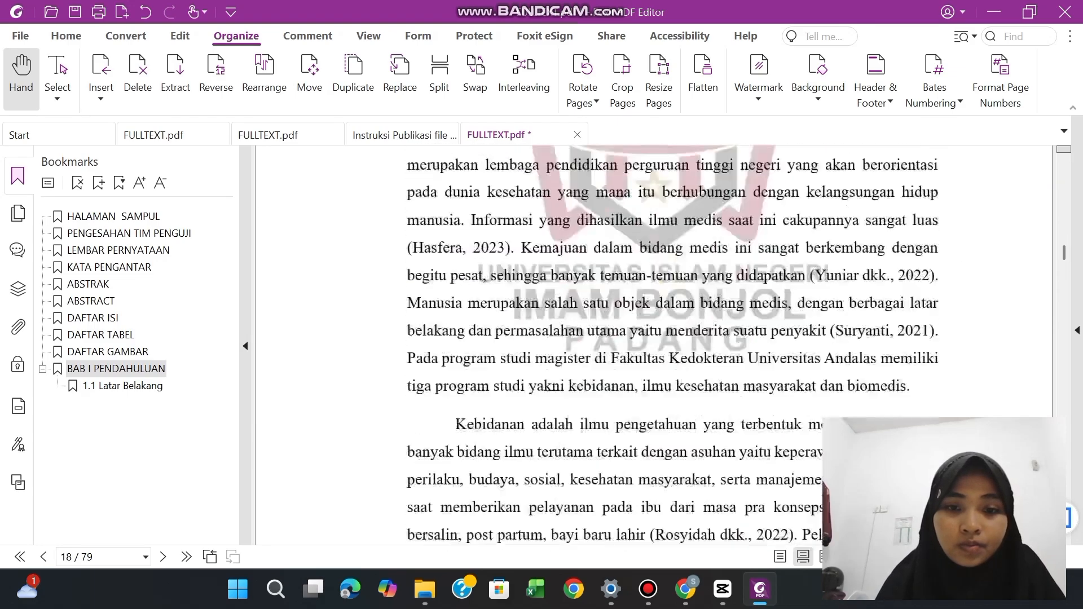
scroll(672, 346, "down", 12)
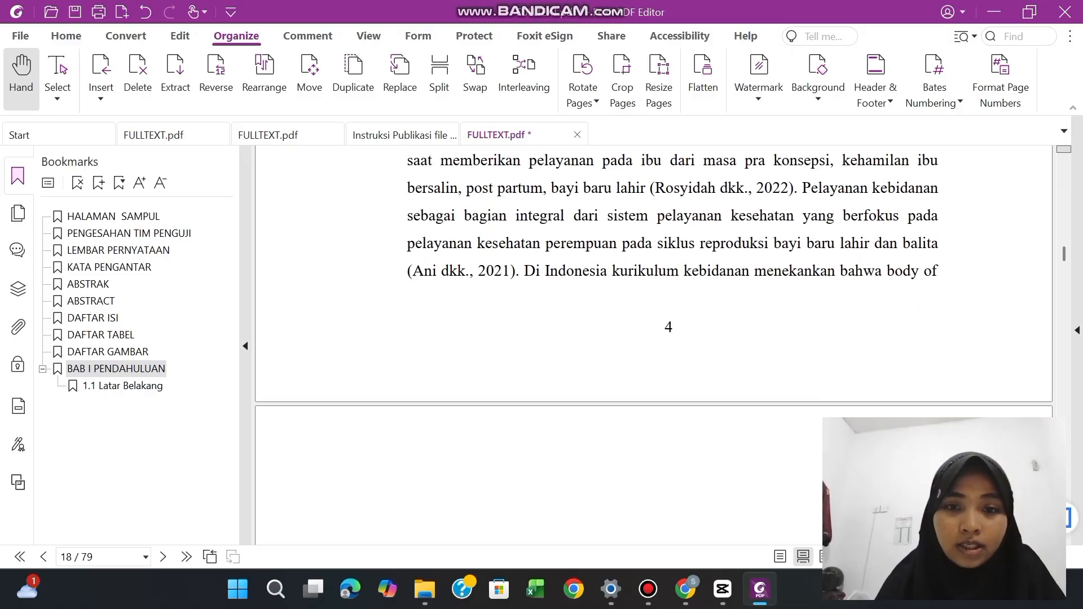
scroll(673, 346, "down", 12)
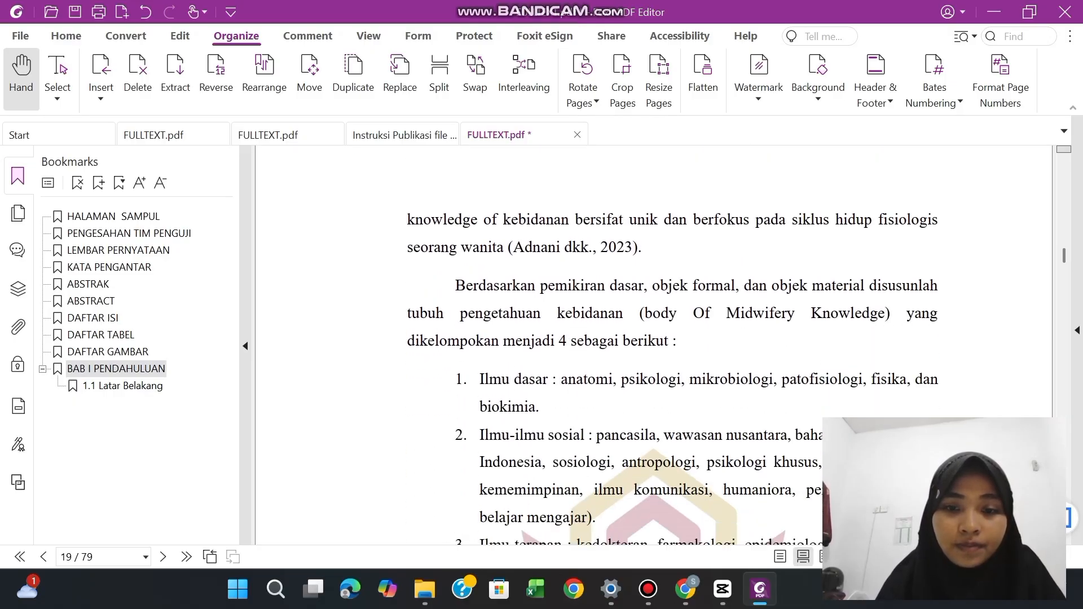
scroll(673, 345, "down", 12)
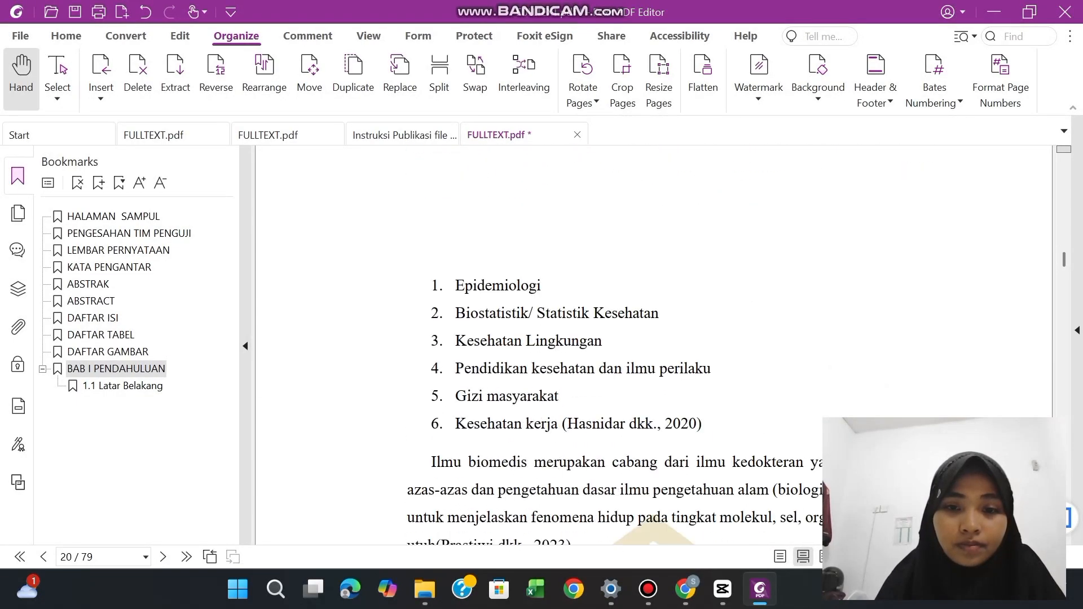
scroll(673, 345, "down", 5)
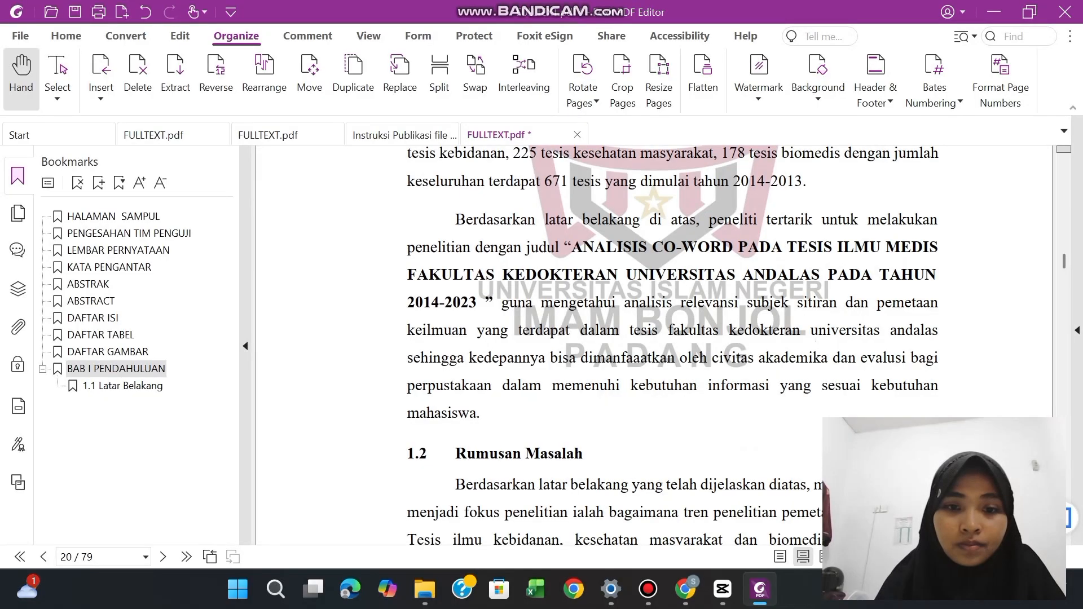
scroll(672, 345, "down", 1)
left_click_drag(406, 430, 582, 430)
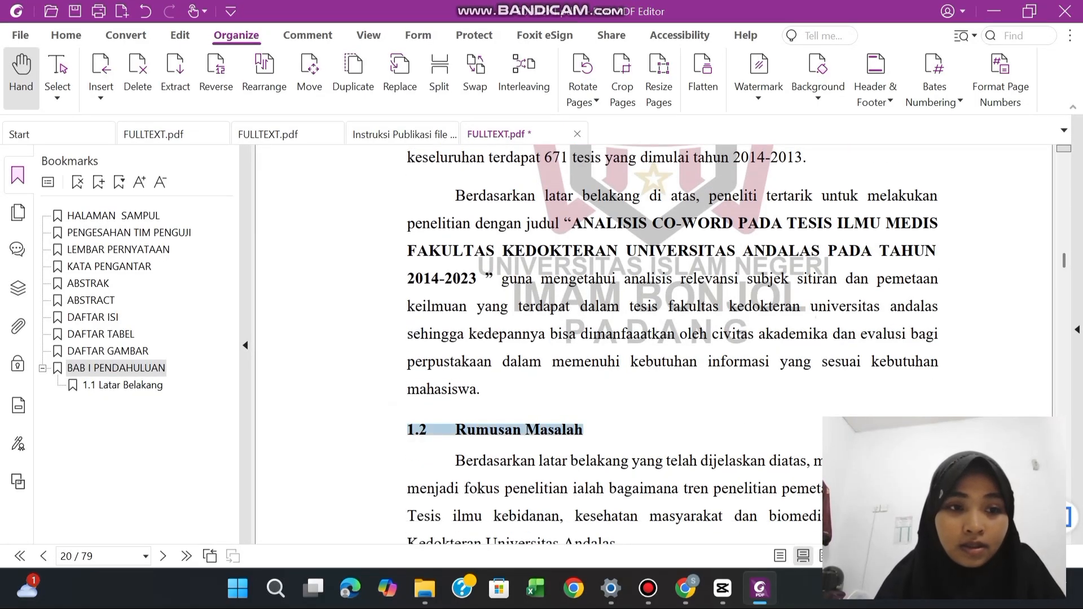
Bookmark the "1.2 Rumusan Masalah" subheading on page 20, placing it directly after "1.1 Latar Belakang" within the BAB I chapter
left_click(122, 384)
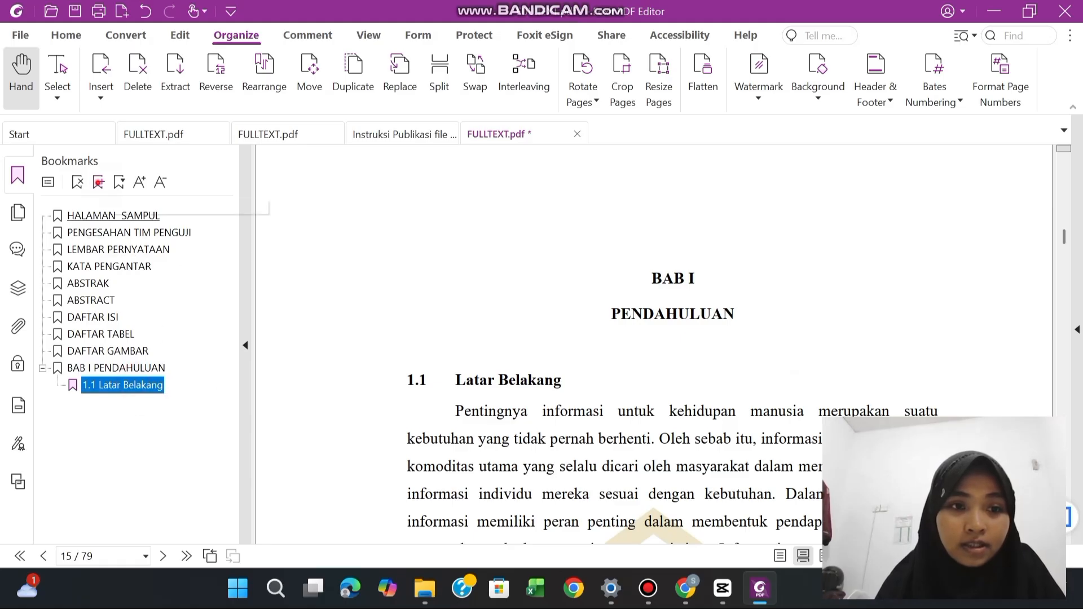
left_click(98, 181)
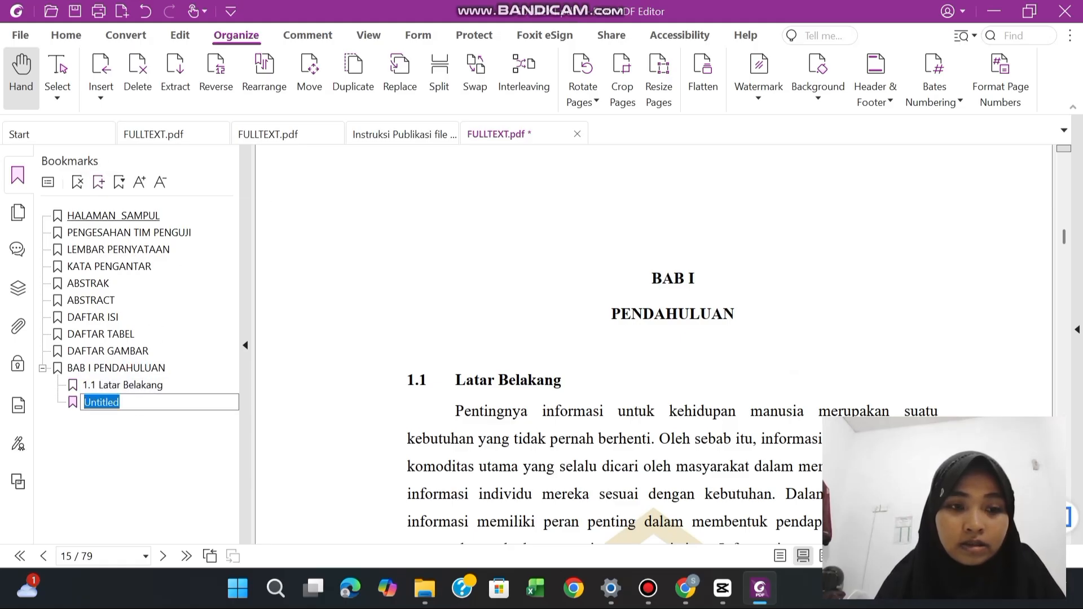
key("ctrl+z")
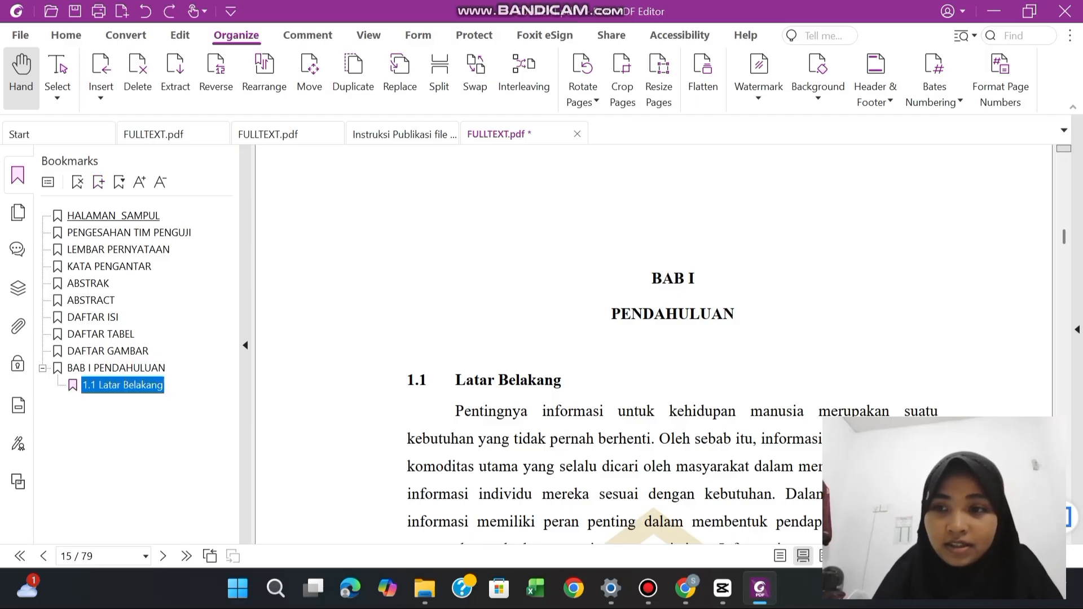
left_click_drag(1064, 237, 1064, 259)
left_click(504, 369)
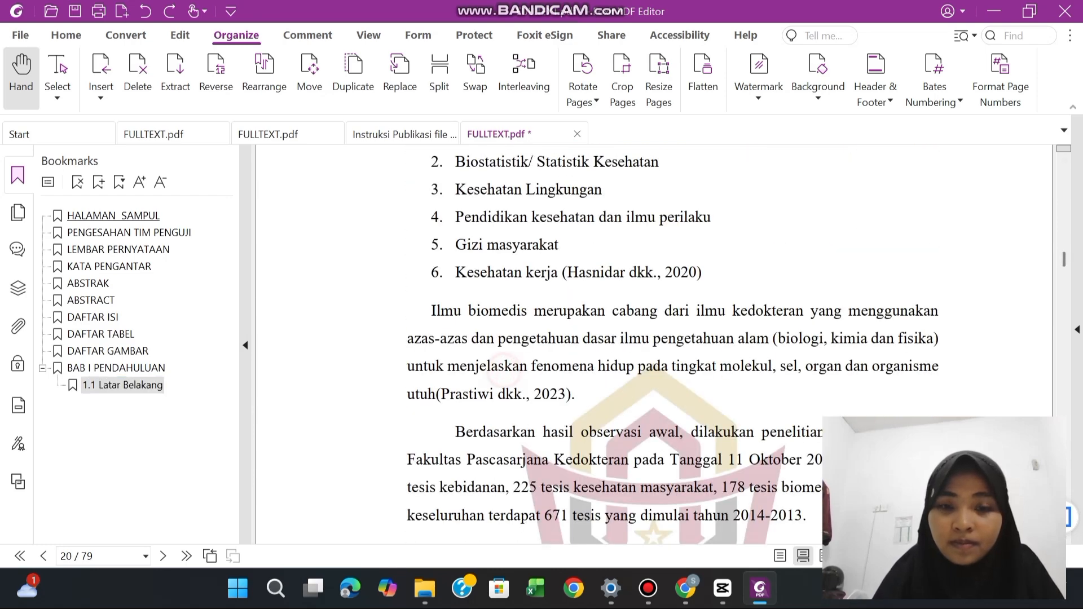
scroll(504, 370, "down", 8)
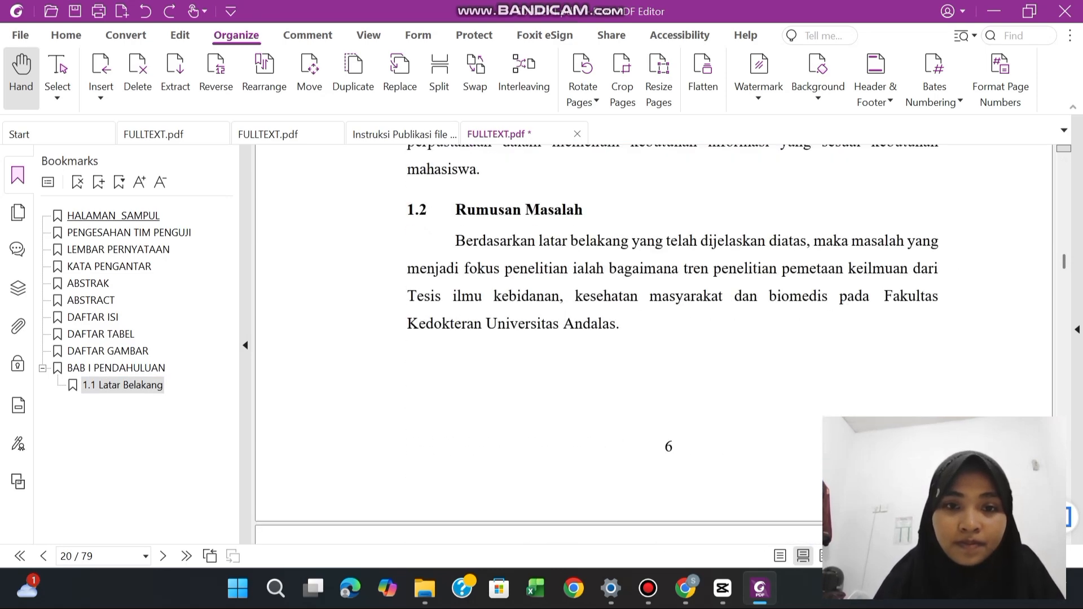
left_click_drag(407, 210, 584, 210)
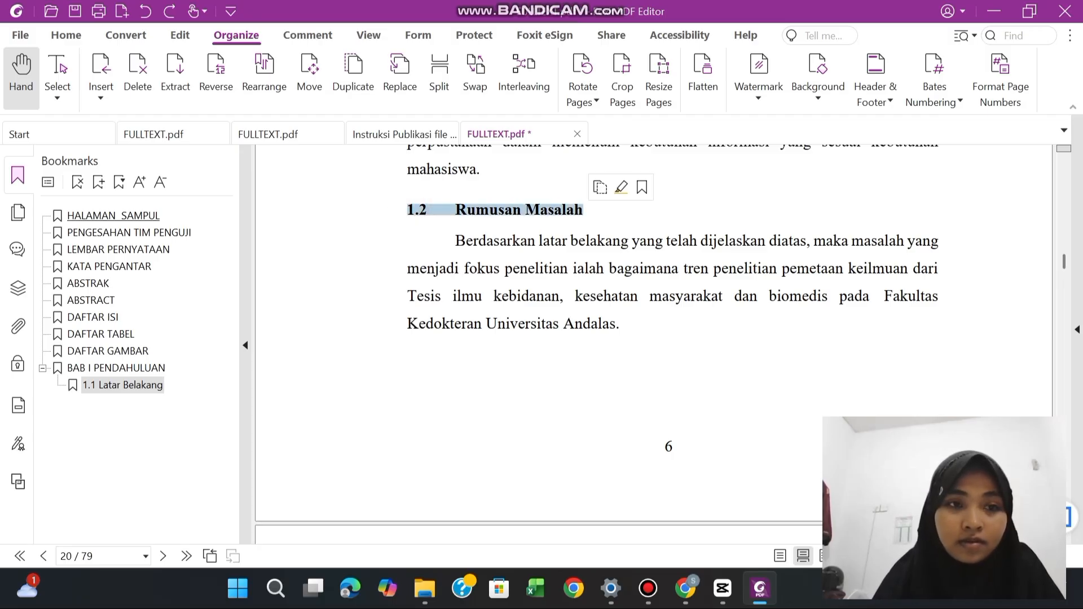
left_click(98, 183)
left_click(437, 427)
Bookmark the "1.3 Tujuan Penelitian" and "1.4 Manfaat Penelitian" subheadings on page 21, following 1.2 within the BAB I chapter
scroll(437, 427, "down", 1)
scroll(654, 339, "down", 6)
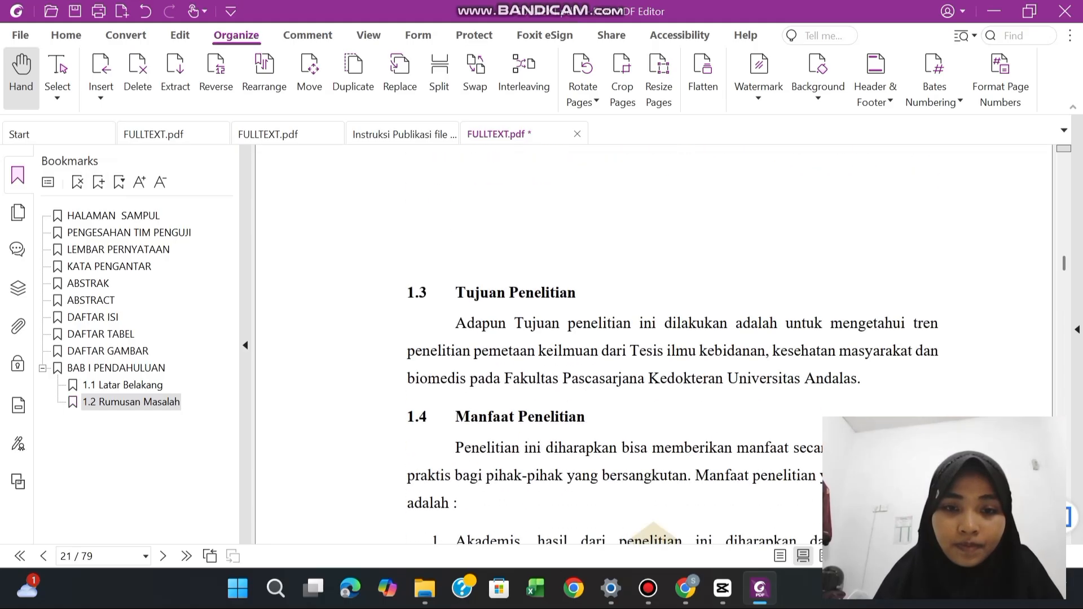
left_click_drag(405, 200, 576, 200)
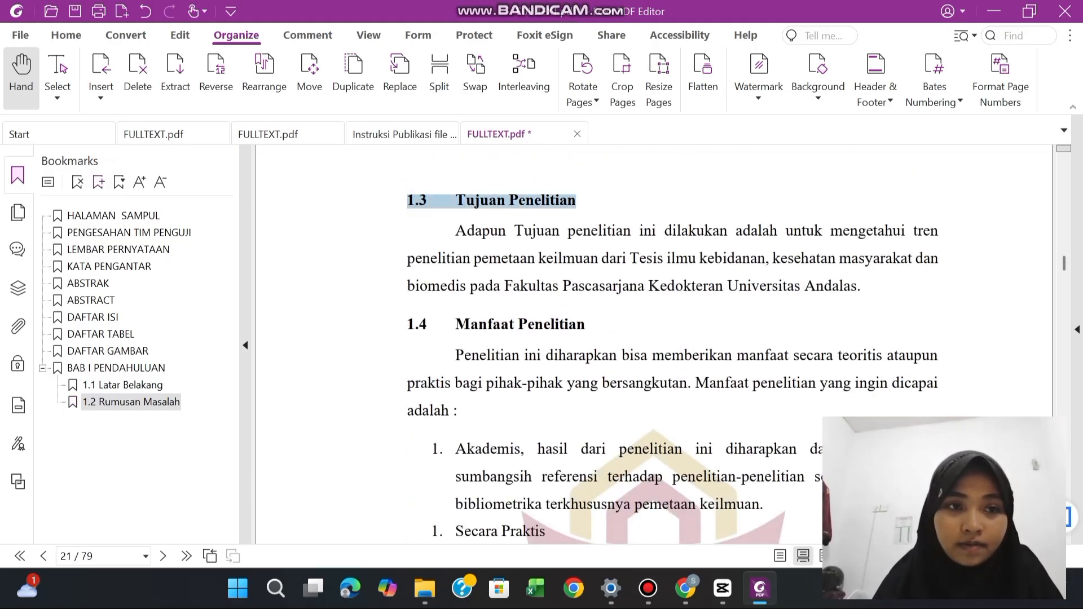
left_click(99, 182)
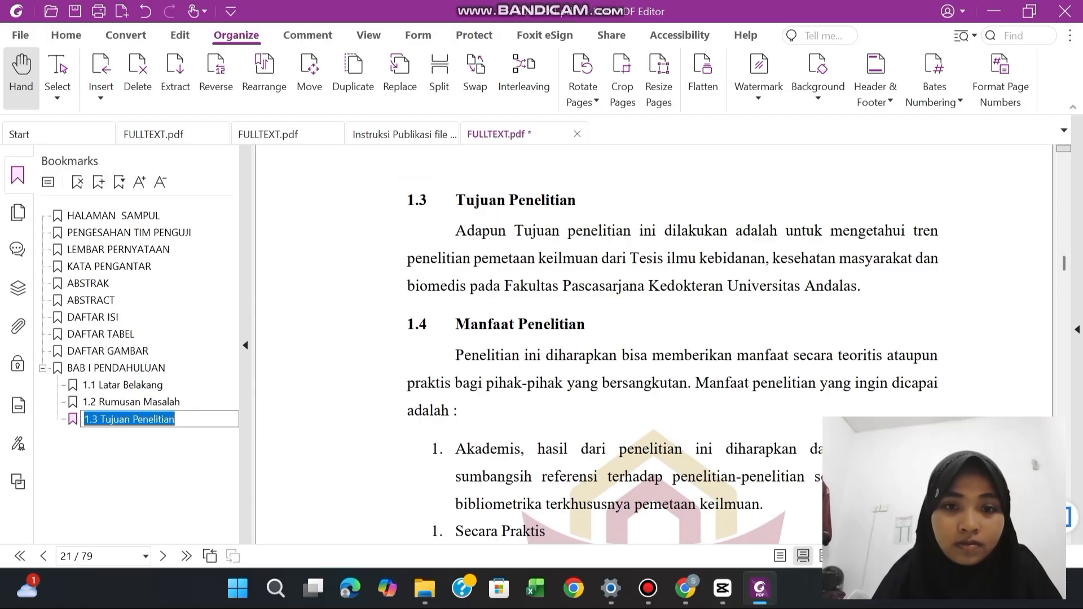
left_click(405, 322)
left_click_drag(405, 323, 586, 324)
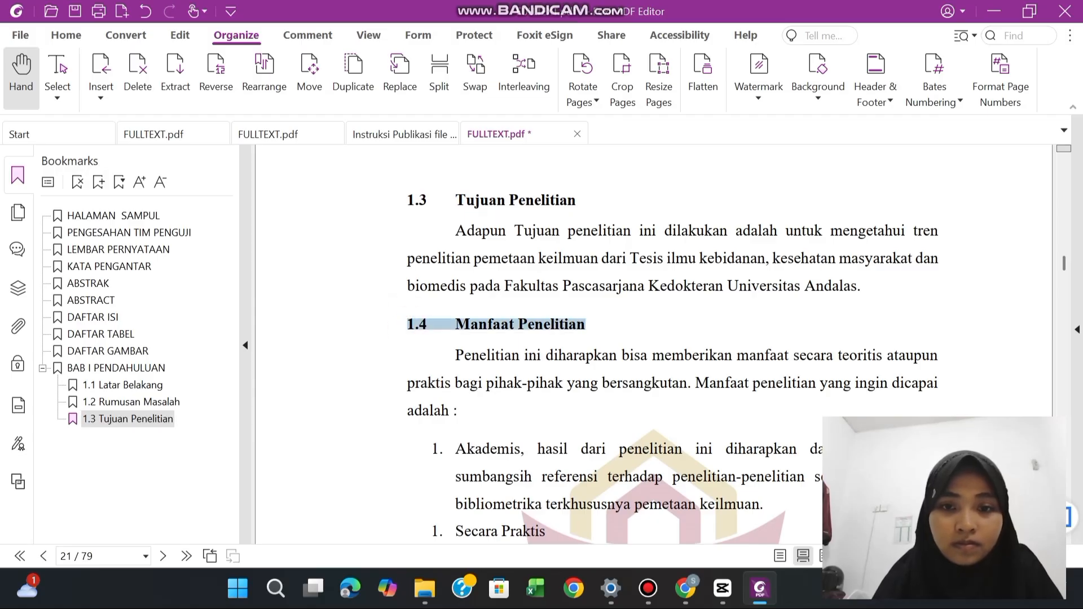
left_click(99, 182)
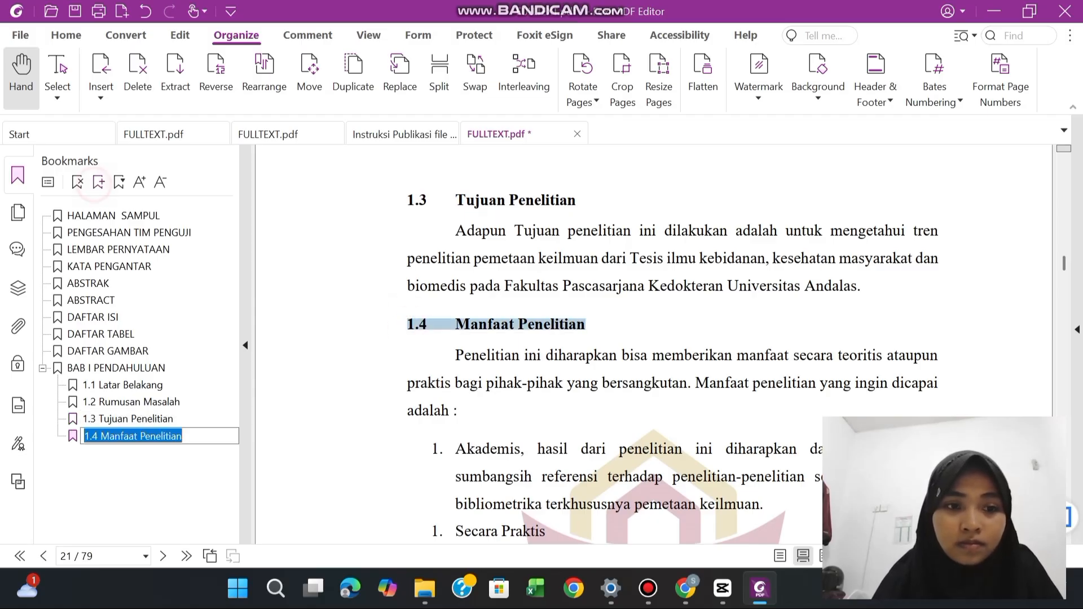
left_click(699, 420)
Bookmark the two-line chapter heading on page 22 as a single entry, adding the missing space so its name reads "BAB II LANDASAN TEORI"
scroll(699, 420, "down", 1)
scroll(700, 420, "down", 10)
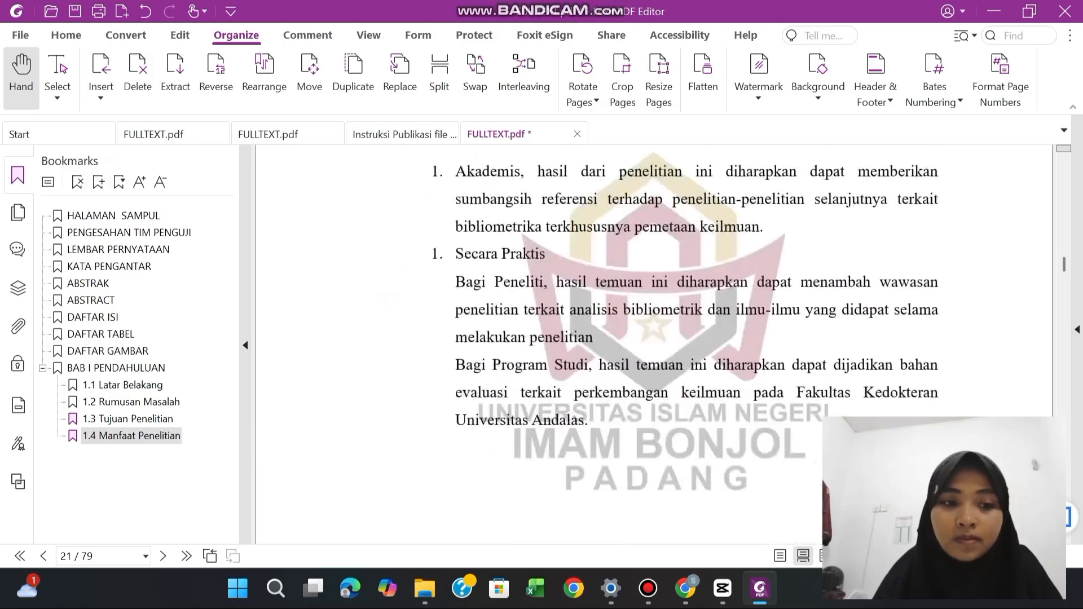
scroll(655, 345, "down", 5)
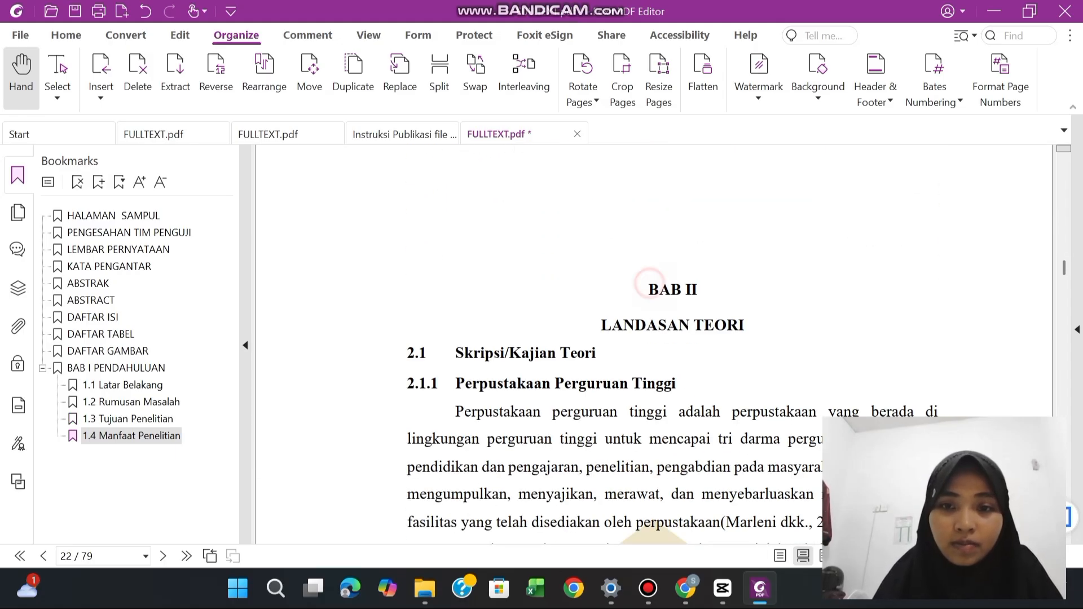
left_click_drag(646, 285, 745, 325)
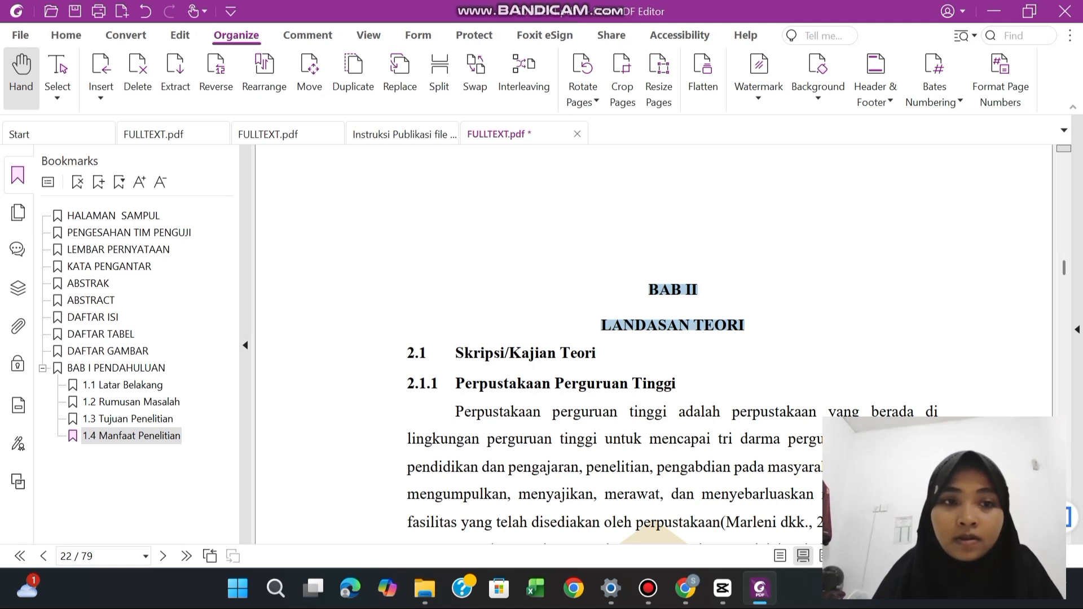
left_click(98, 182)
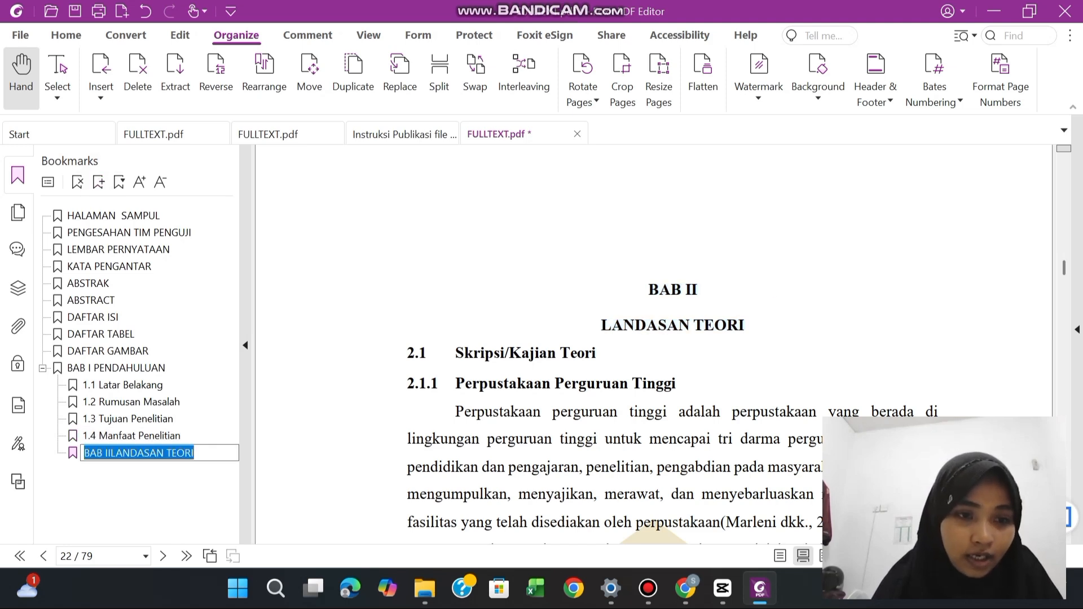
left_click(111, 453)
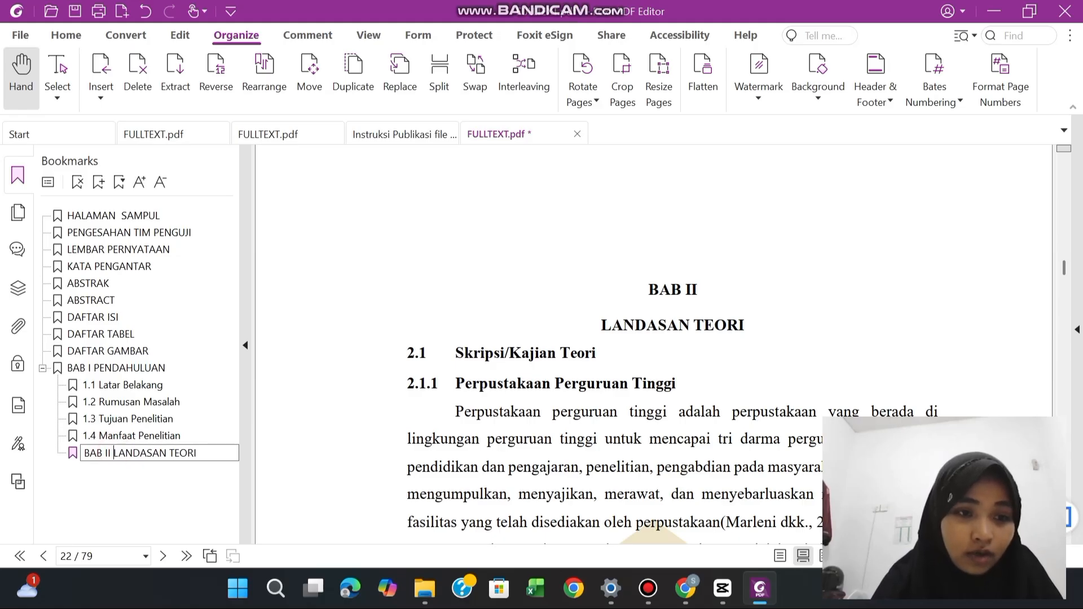
key("Return")
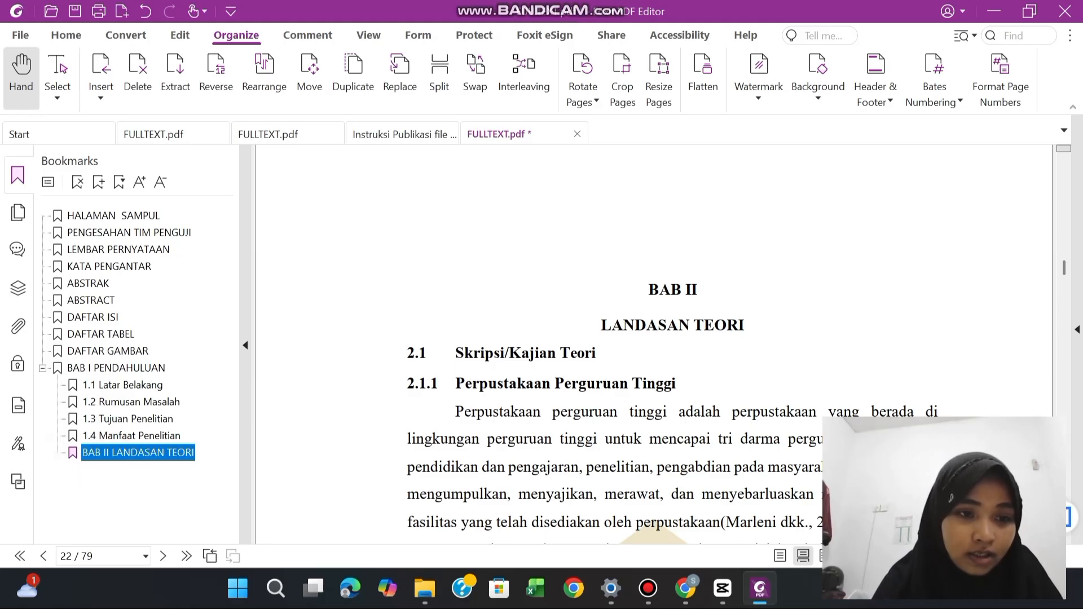
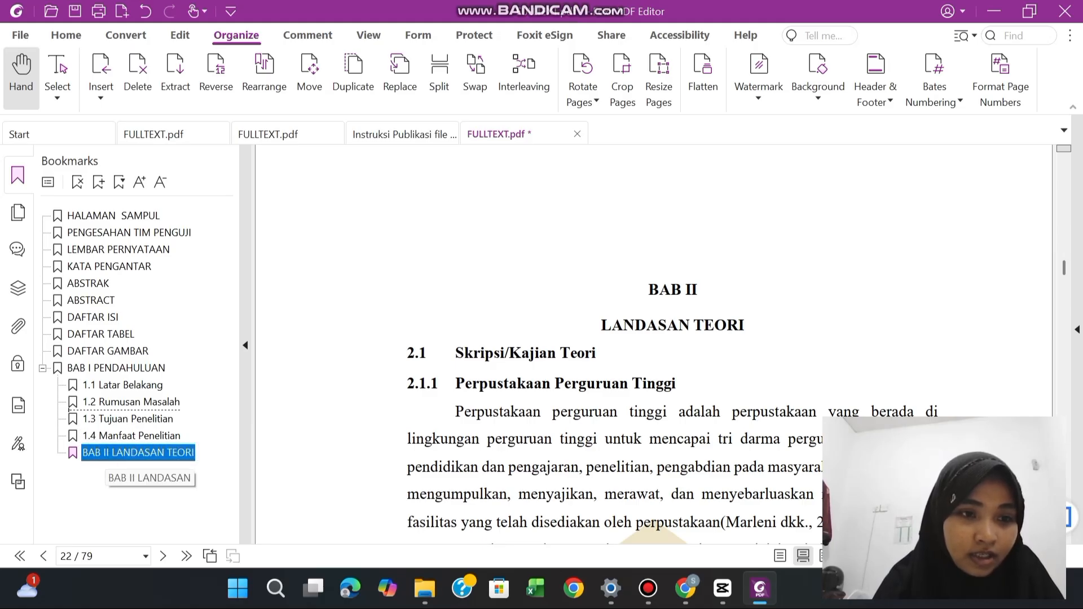
Move the "BAB II LANDASAN TEORI" bookmark out of the BAB I chapter to the top level, directly after BAB I
left_click_drag(139, 452, 116, 373)
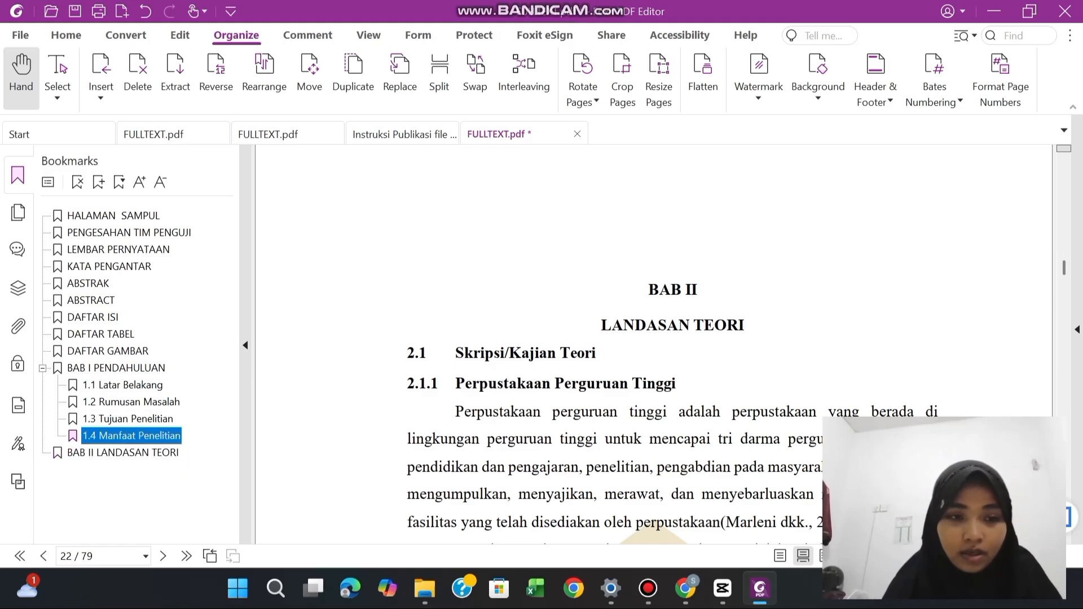
left_click(438, 357)
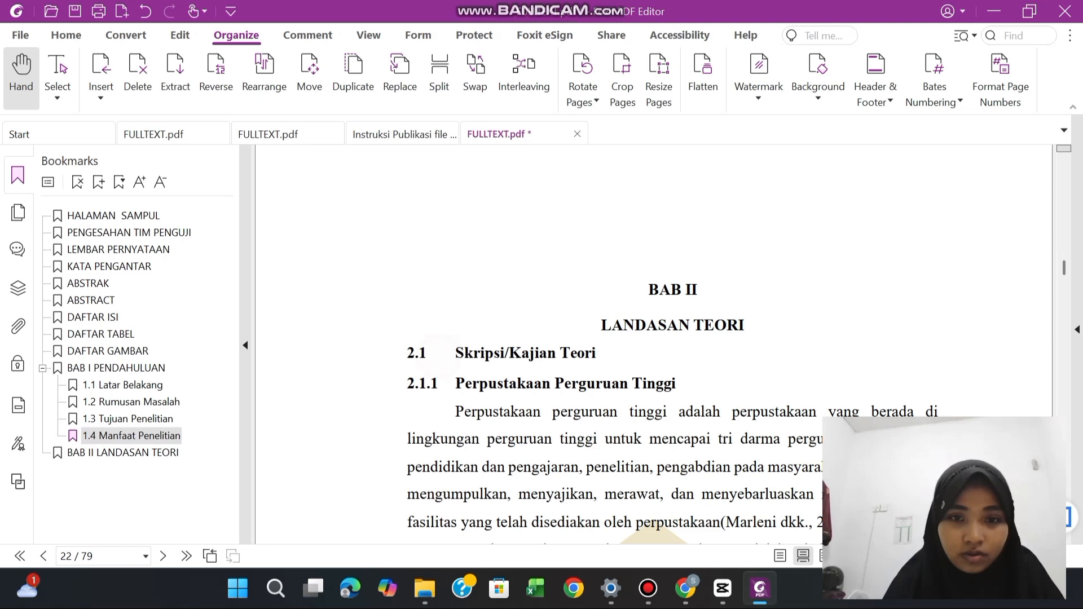
left_click_drag(407, 354, 596, 354)
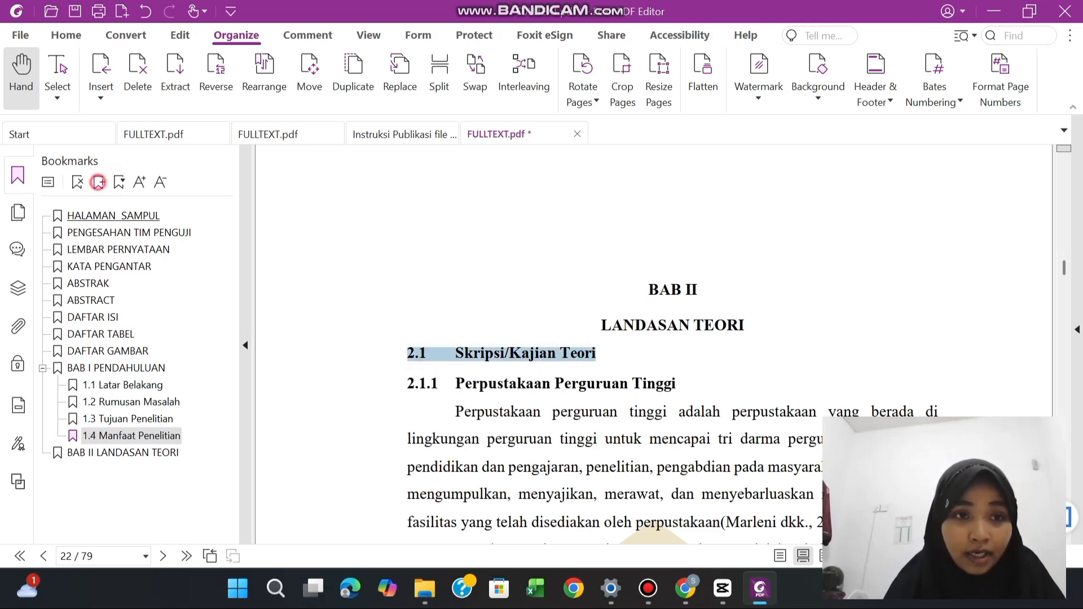
left_click(98, 182)
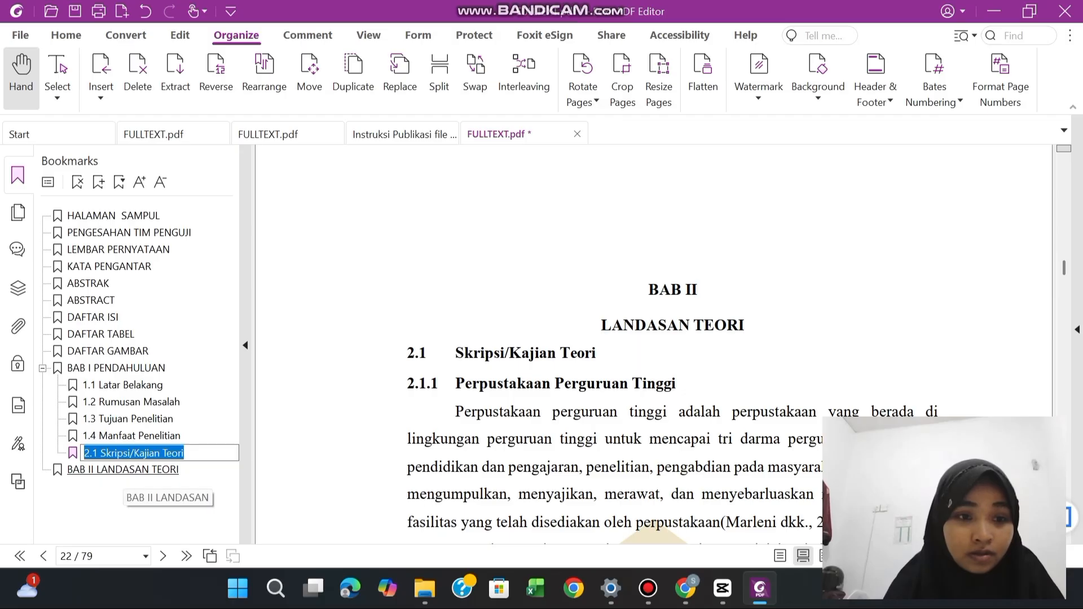
key("ctrl+z")
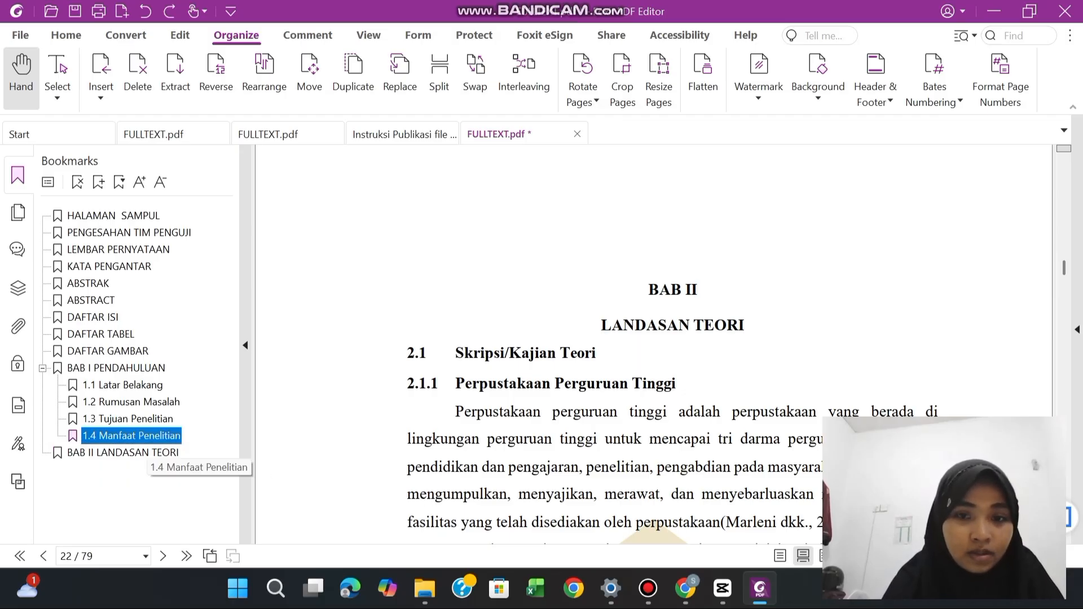
left_click(334, 437)
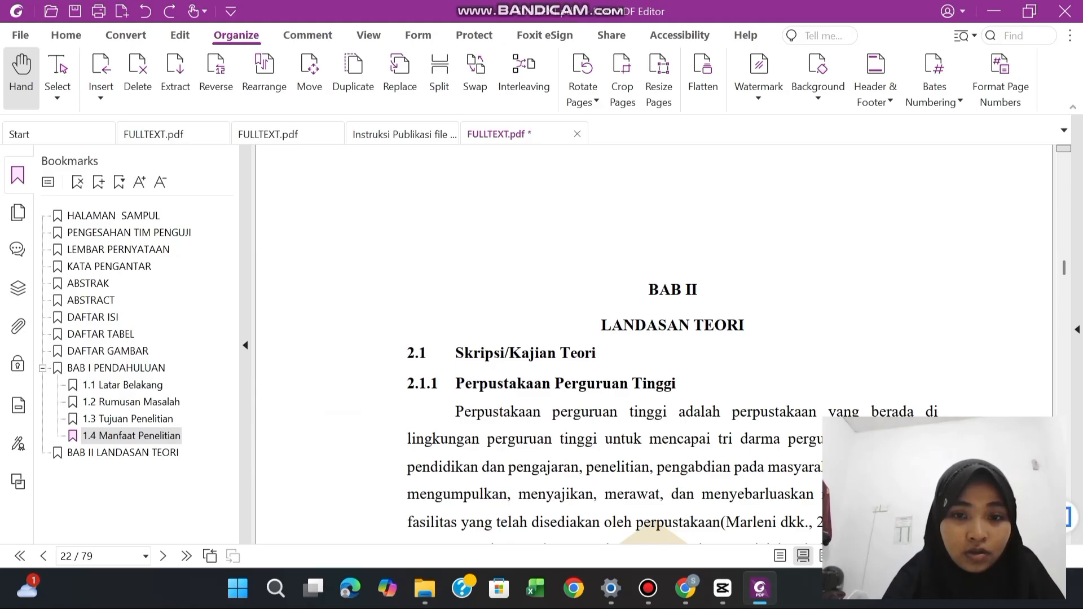
left_click(408, 352)
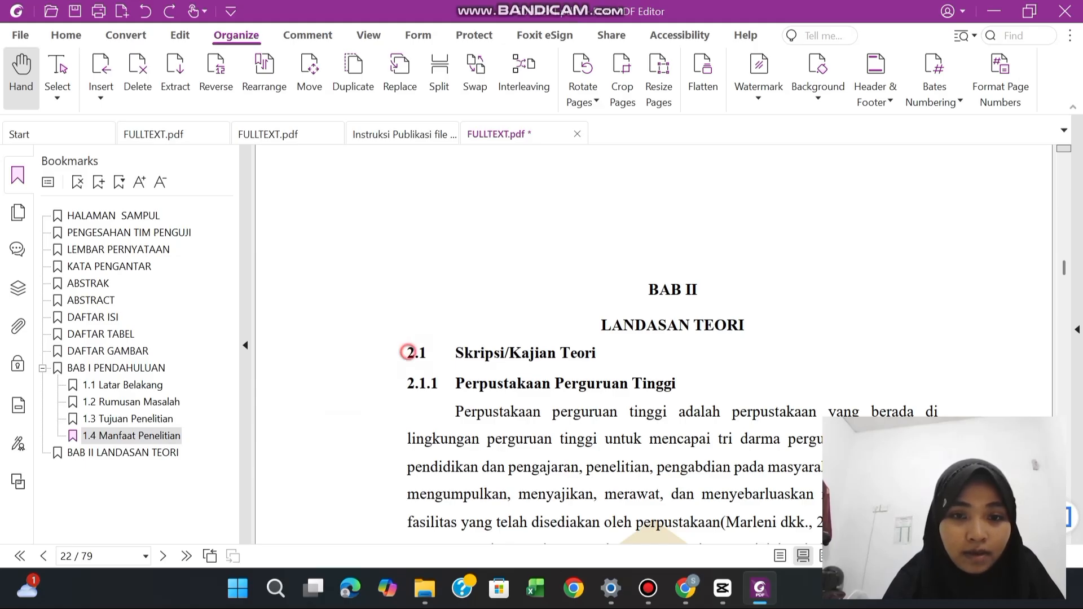
Bookmark the "2.1 Skripsi/Kajian Teori" subheading on page 22 and nest it under "BAB II LANDASAN TEORI"
left_click(84, 453)
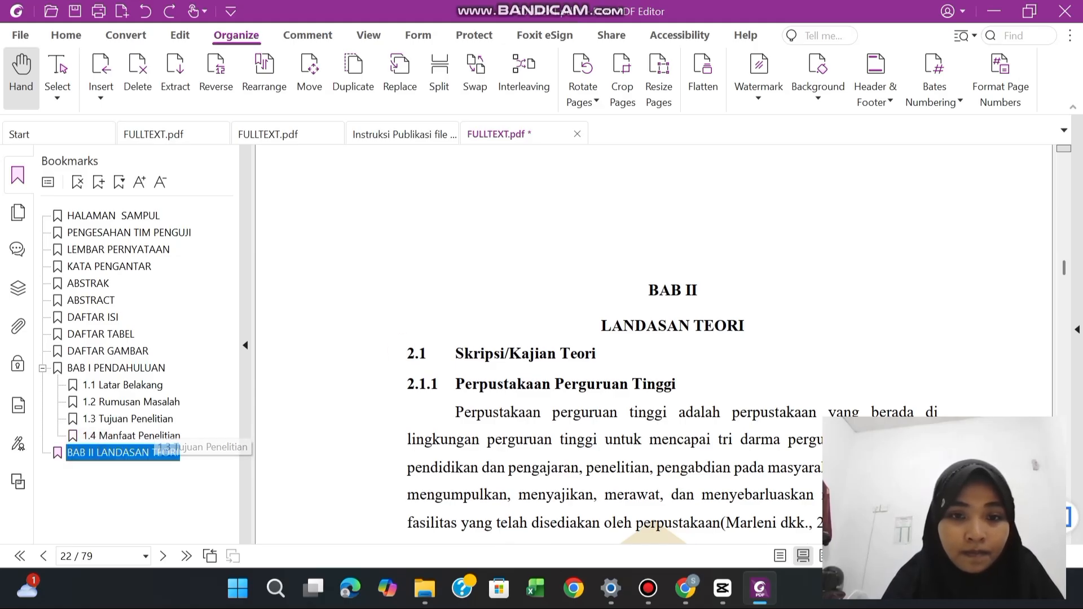
left_click(415, 354)
left_click_drag(407, 354, 535, 355)
left_click(501, 355)
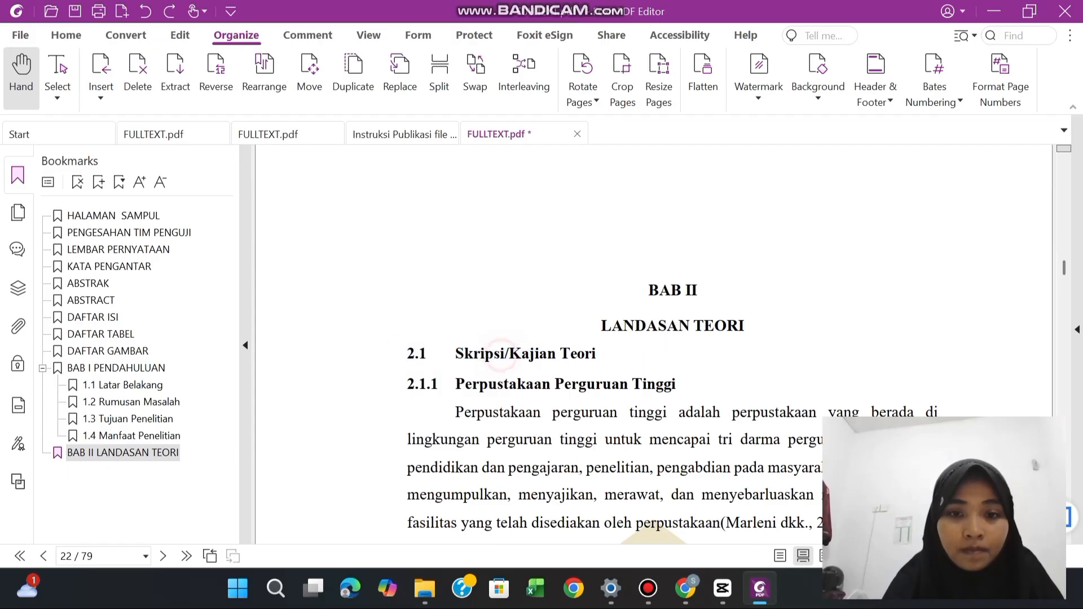
left_click_drag(408, 354, 596, 354)
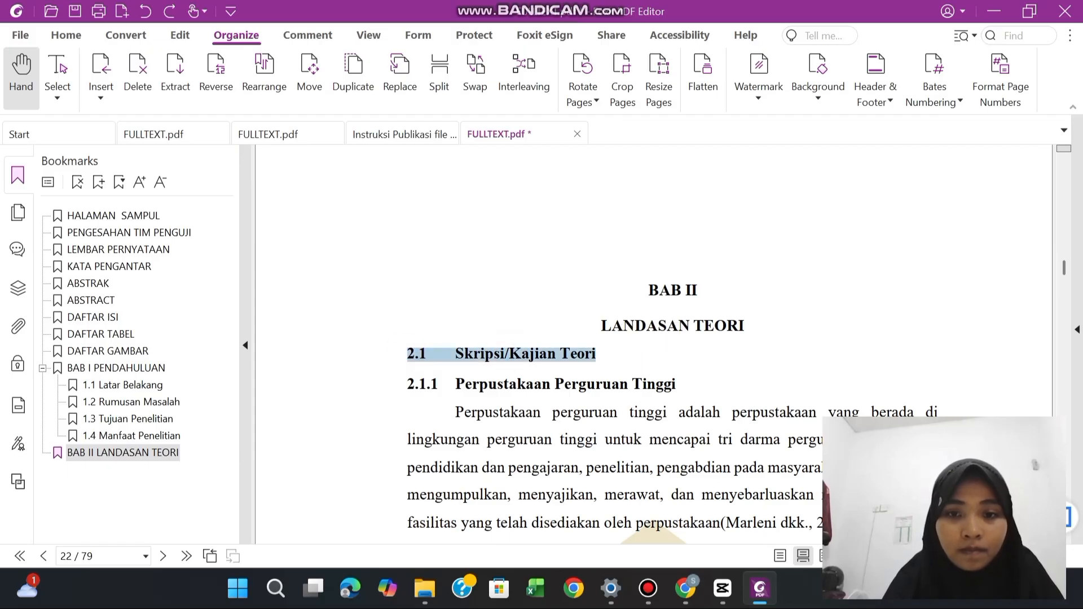
left_click(98, 182)
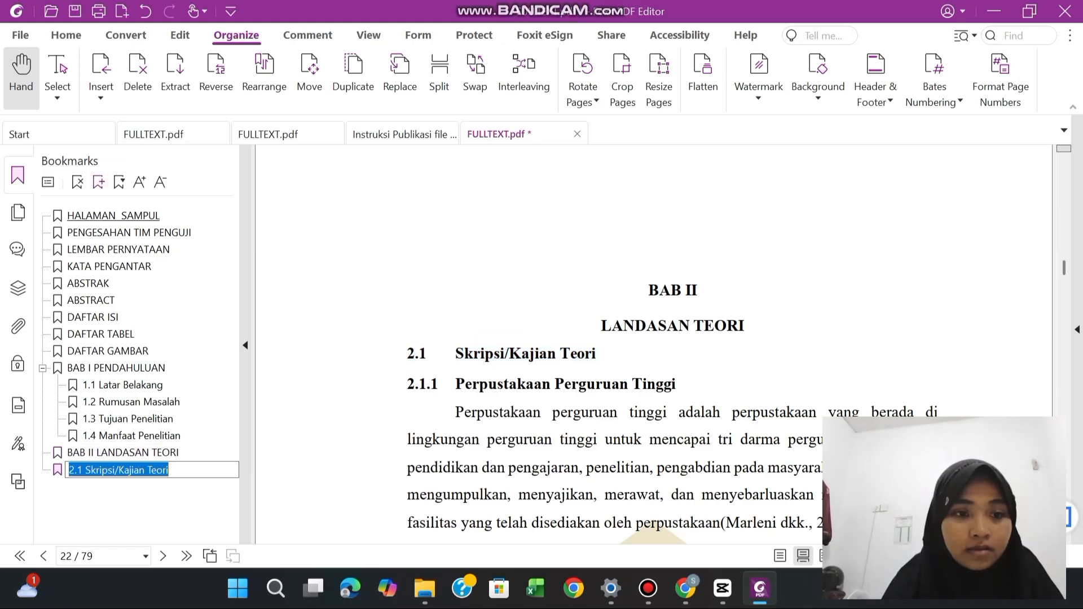
left_click(96, 486)
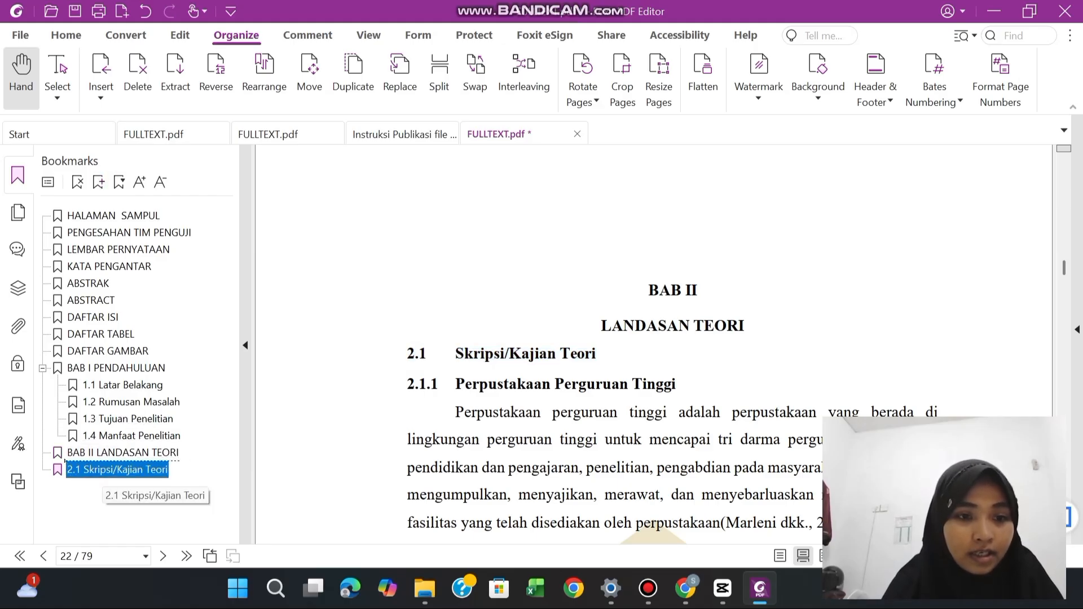
left_click_drag(65, 461, 71, 453)
left_click(426, 366)
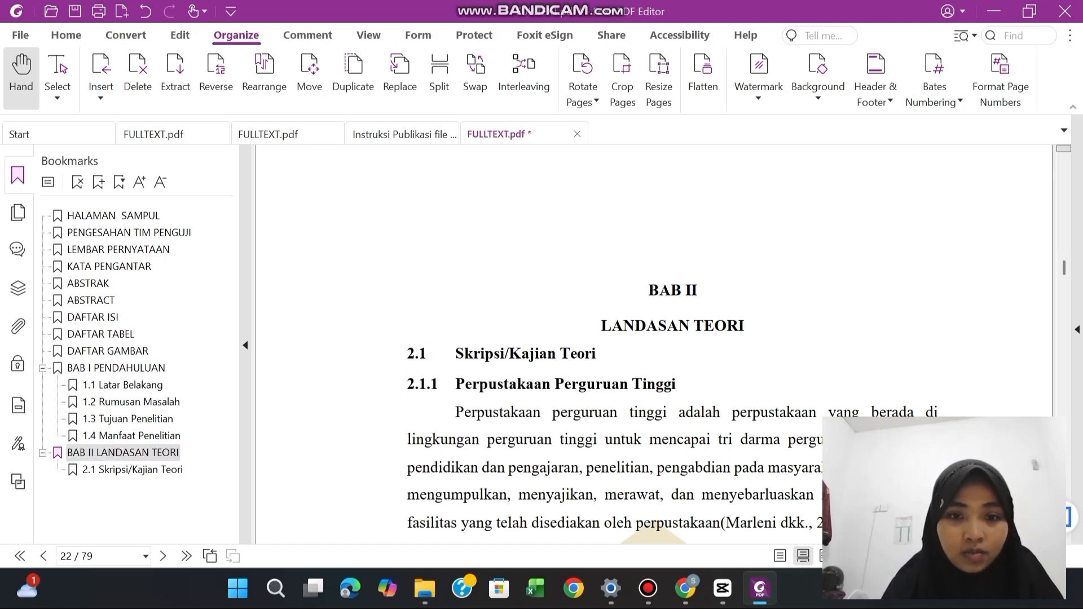
Bookmark the "2.1.1 Perpustakaan Perguruan Tinggi" subheading on page 22 and nest it one level deeper, under "2.1 Skripsi/Kajian Teori"
left_click(446, 345)
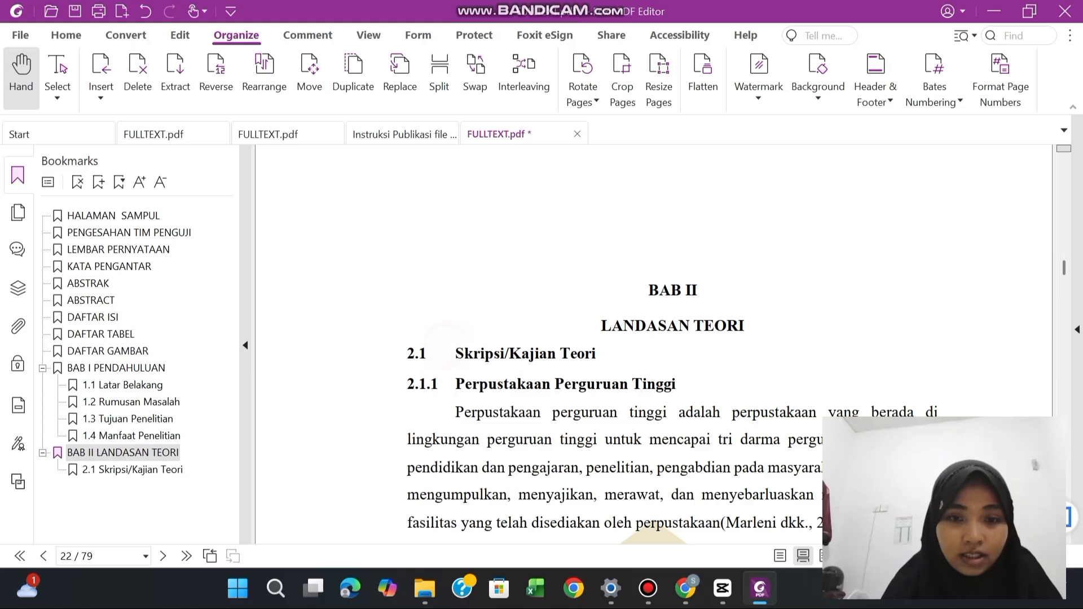
left_click_drag(407, 384, 676, 384)
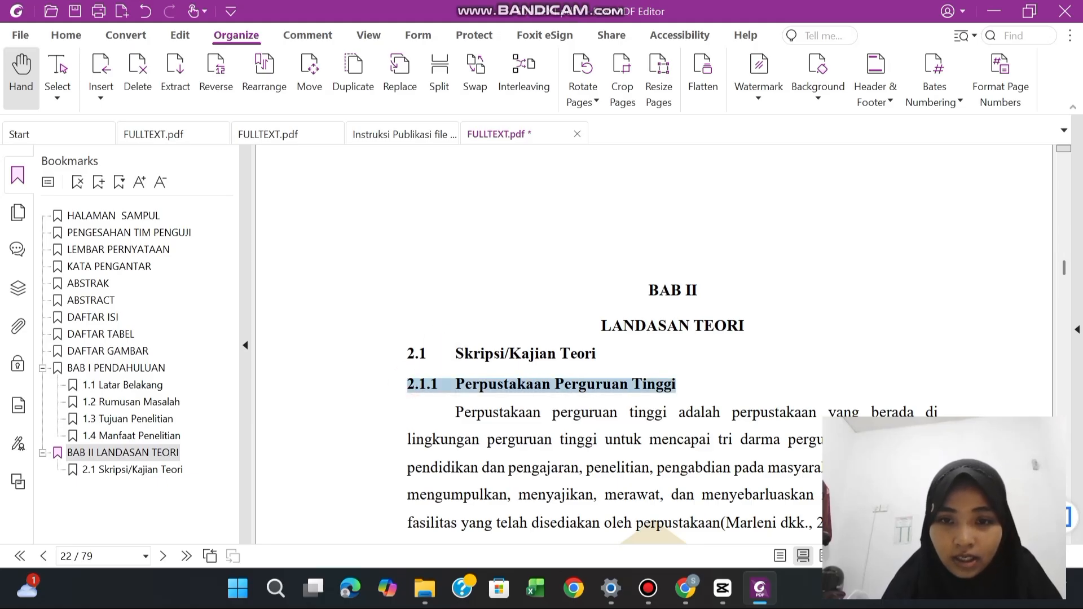
left_click(99, 181)
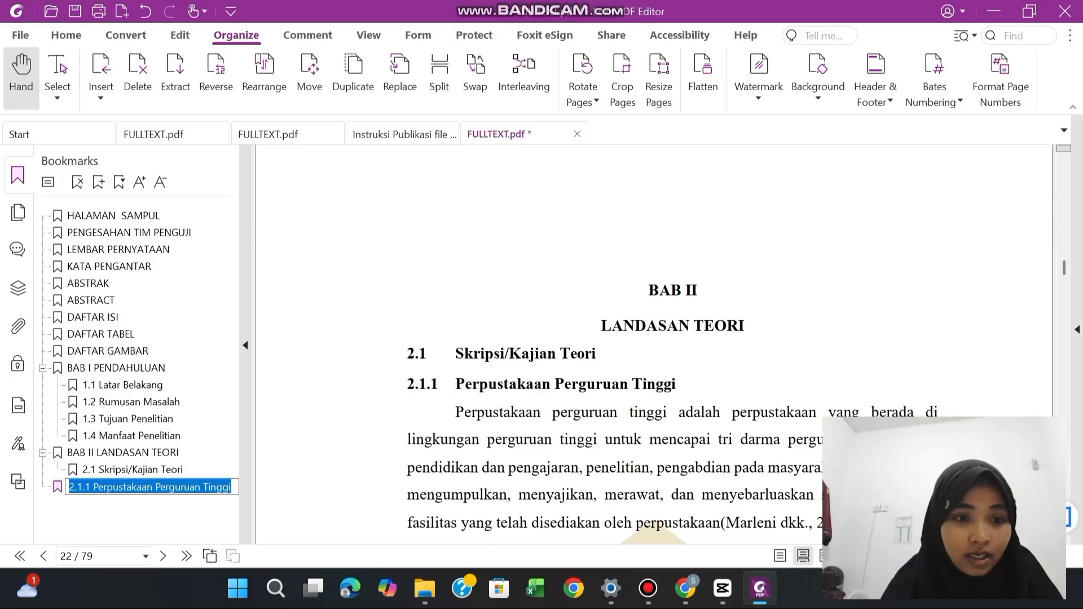
left_click(96, 487)
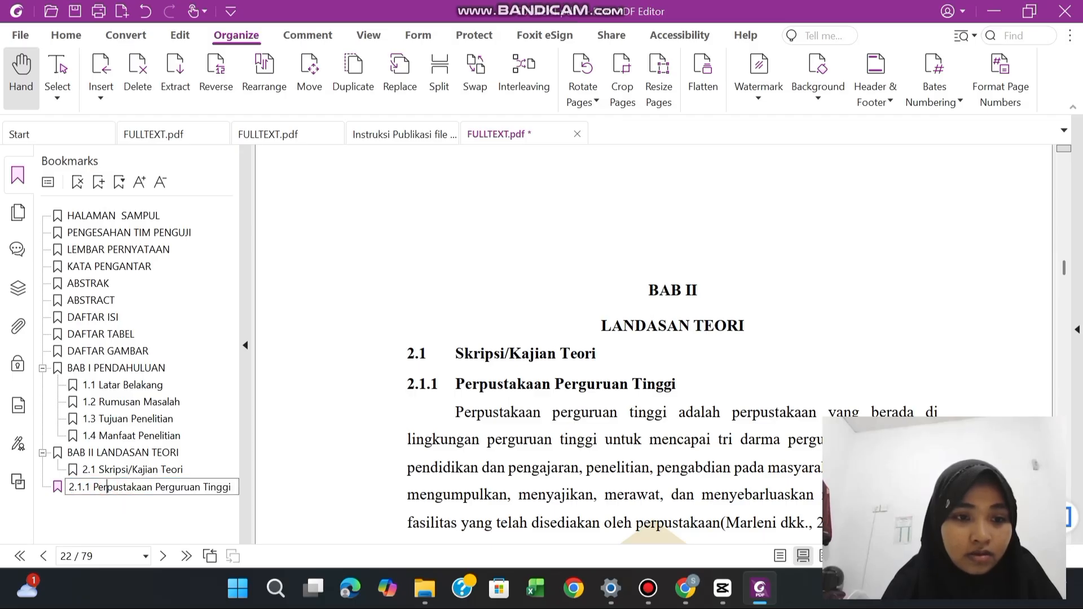
left_click(130, 501)
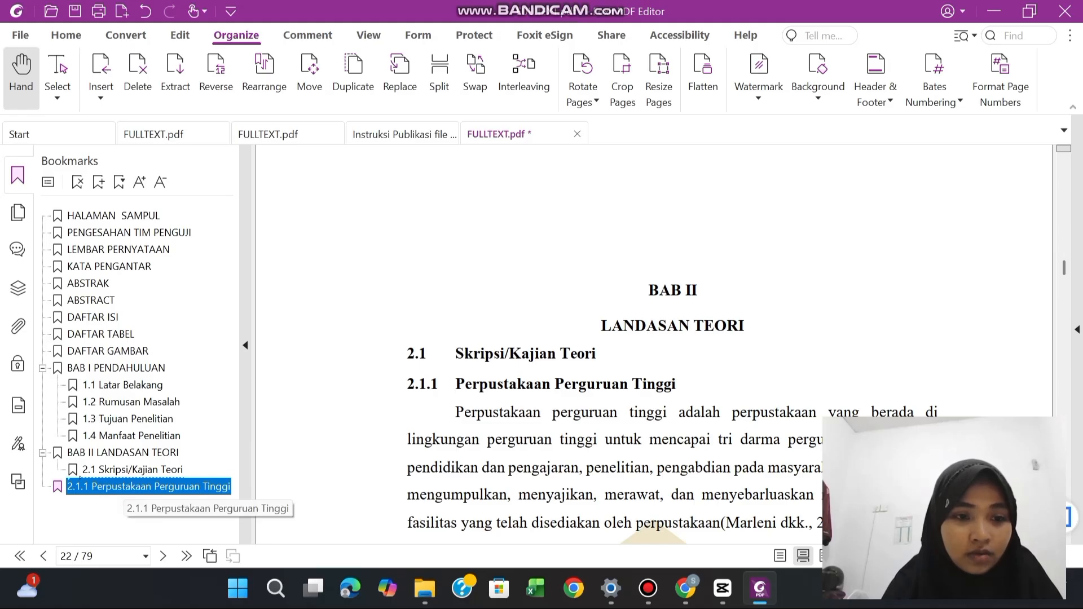
left_click_drag(80, 479, 84, 469)
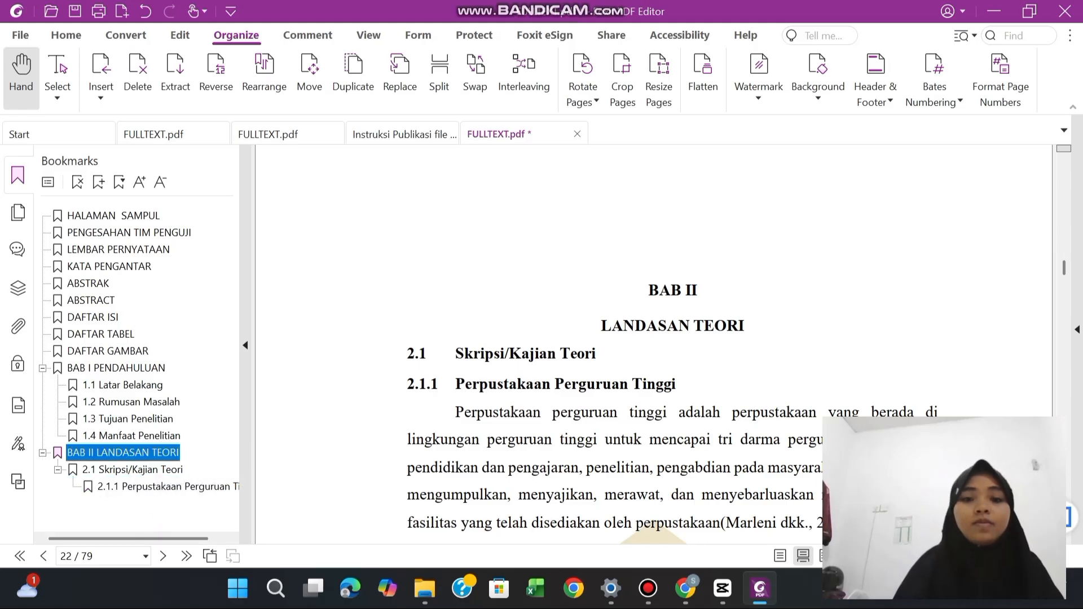
Look through the BAB II pages after 2.1.1 for the next numbered subheading
left_click(382, 437)
scroll(382, 438, "down", 10)
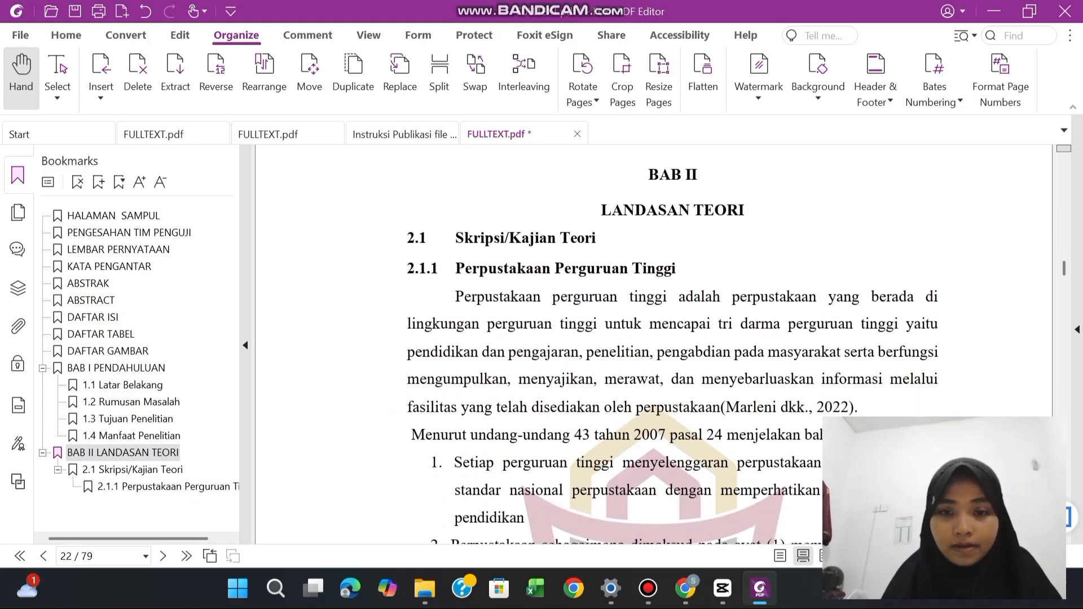
scroll(654, 344, "down", 15)
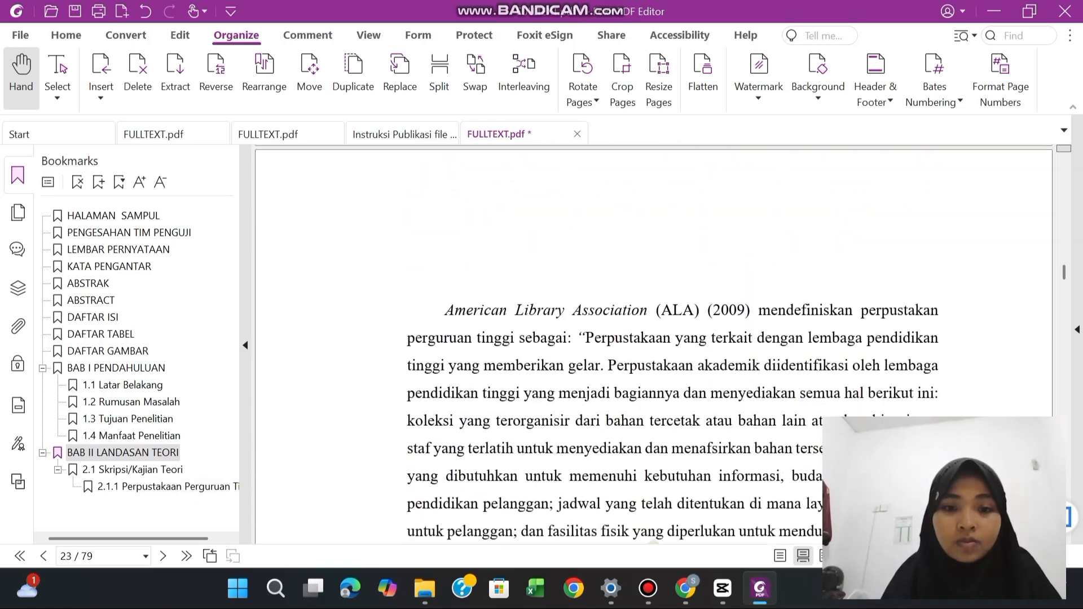
scroll(654, 344, "down", 3)
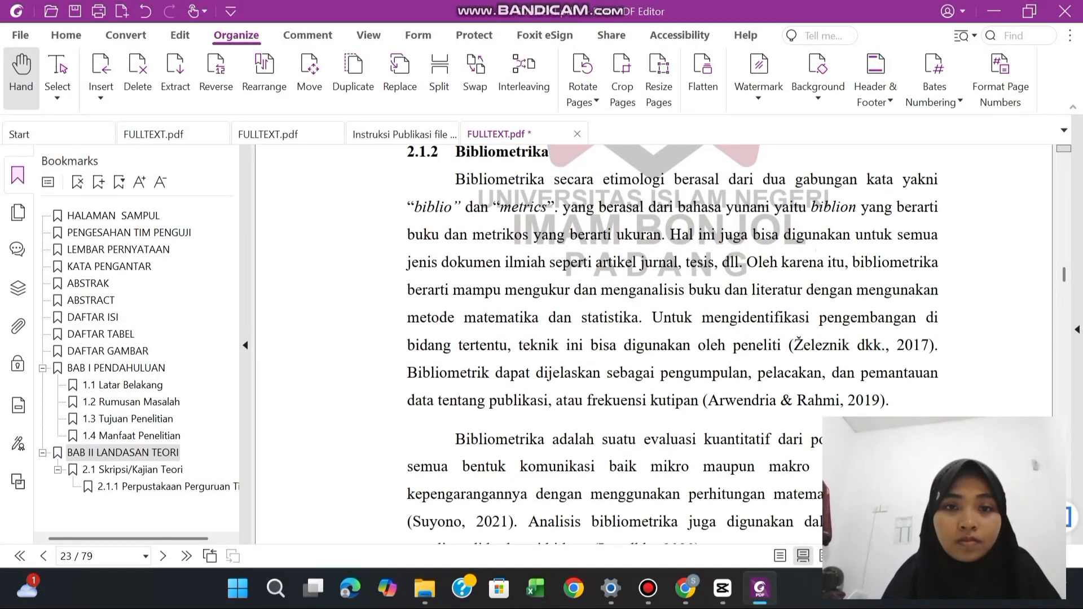
scroll(671, 344, "up", 1)
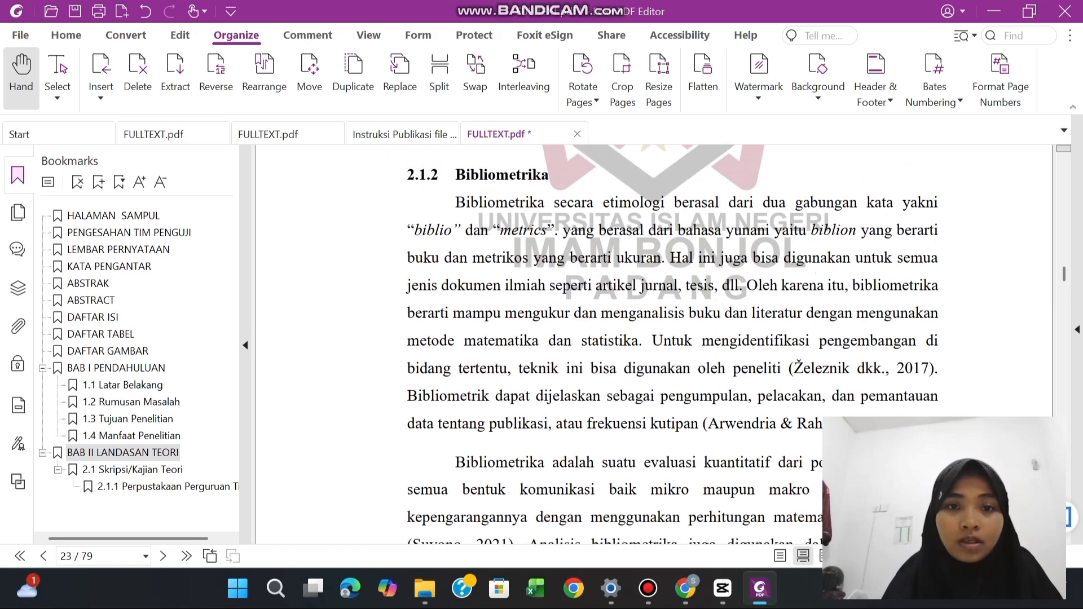
left_click_drag(407, 174, 551, 174)
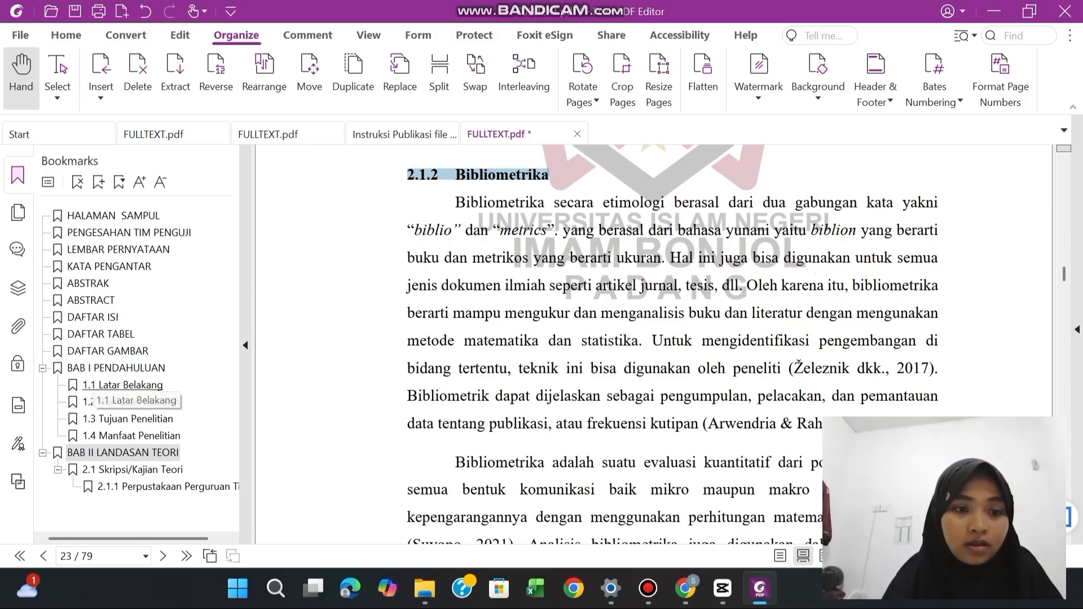
left_click(352, 339)
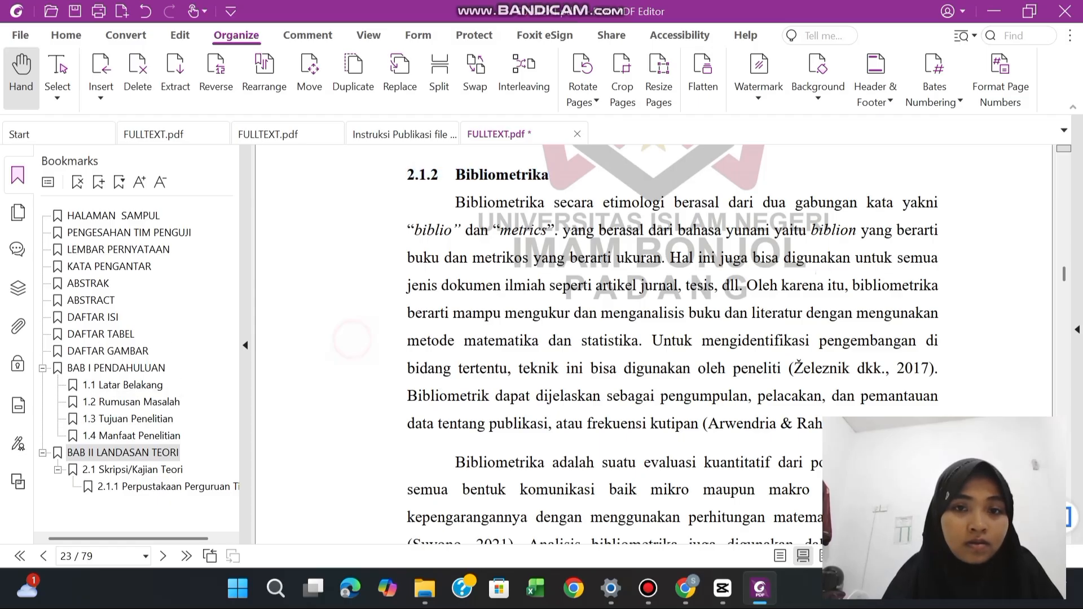
Bookmark the "2.1.2 Bibliometrika" subheading on page 23, placing it directly after 2.1.1 within "2.1 Skripsi/Kajian Teori"
left_click(164, 496)
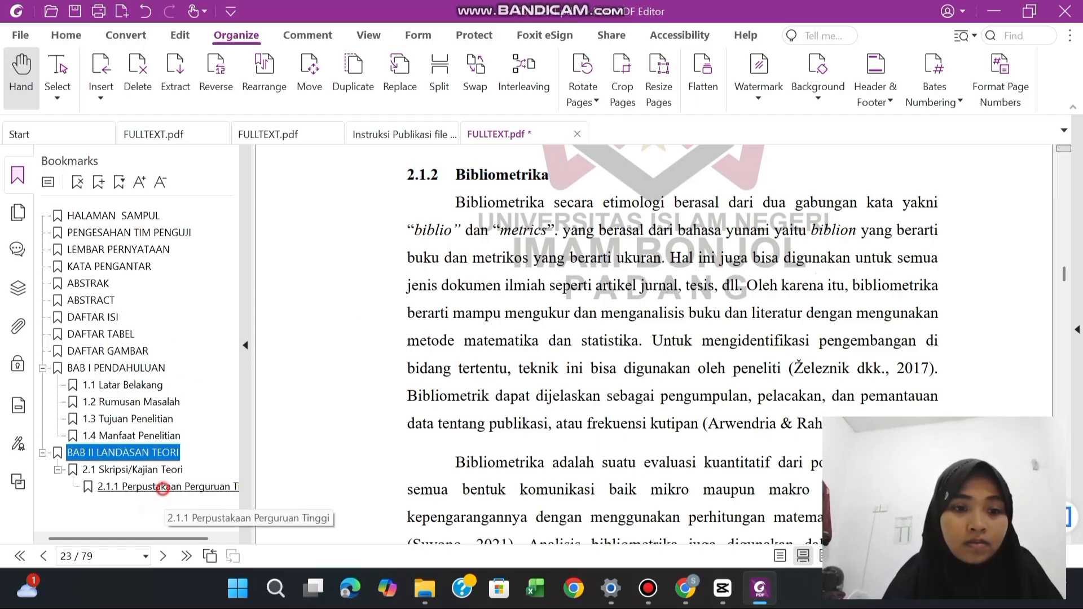
left_click(163, 487)
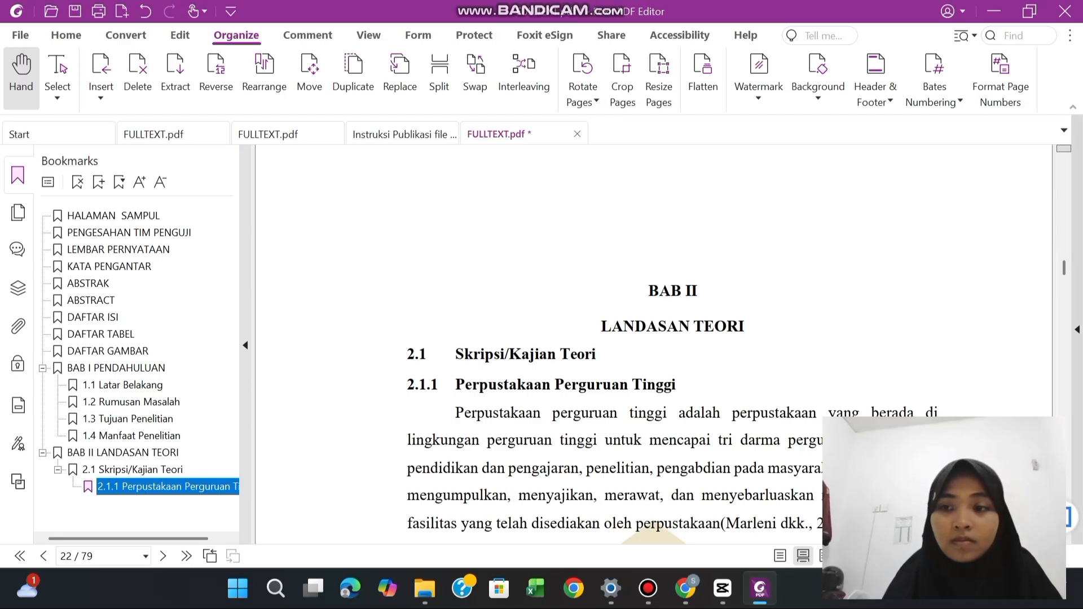
scroll(672, 344, "down", 3)
scroll(672, 344, "down", 10)
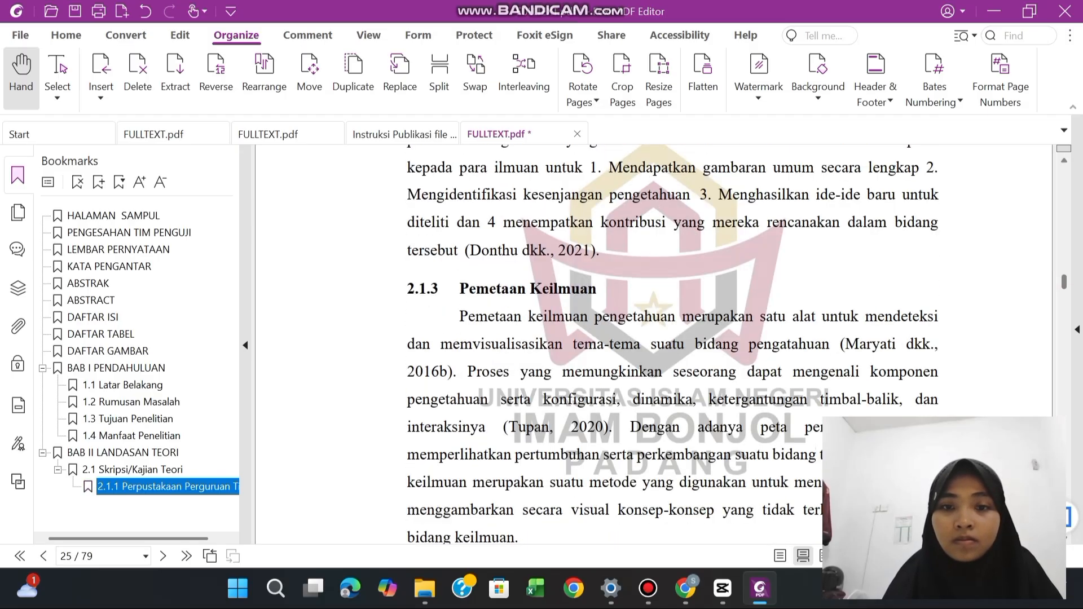
scroll(654, 344, "up", 15)
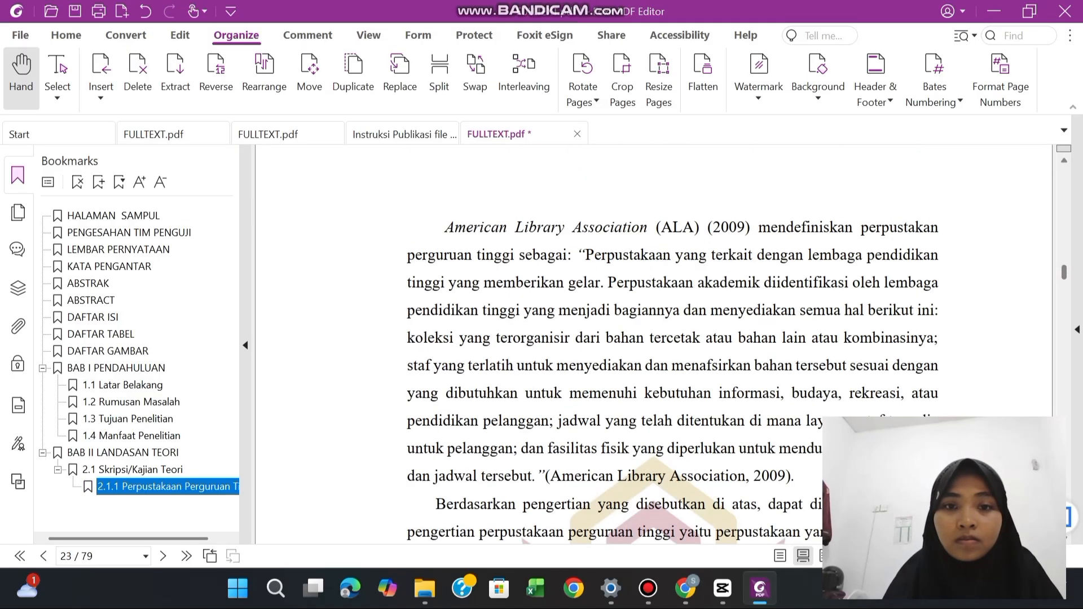
scroll(654, 344, "down", 6)
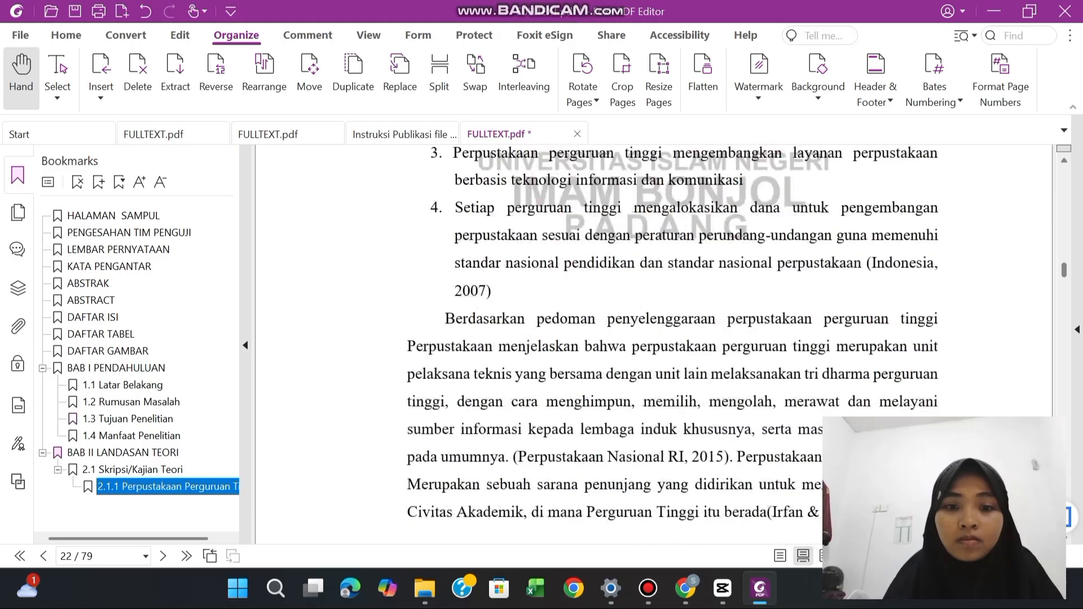
scroll(634, 425, "down", 6)
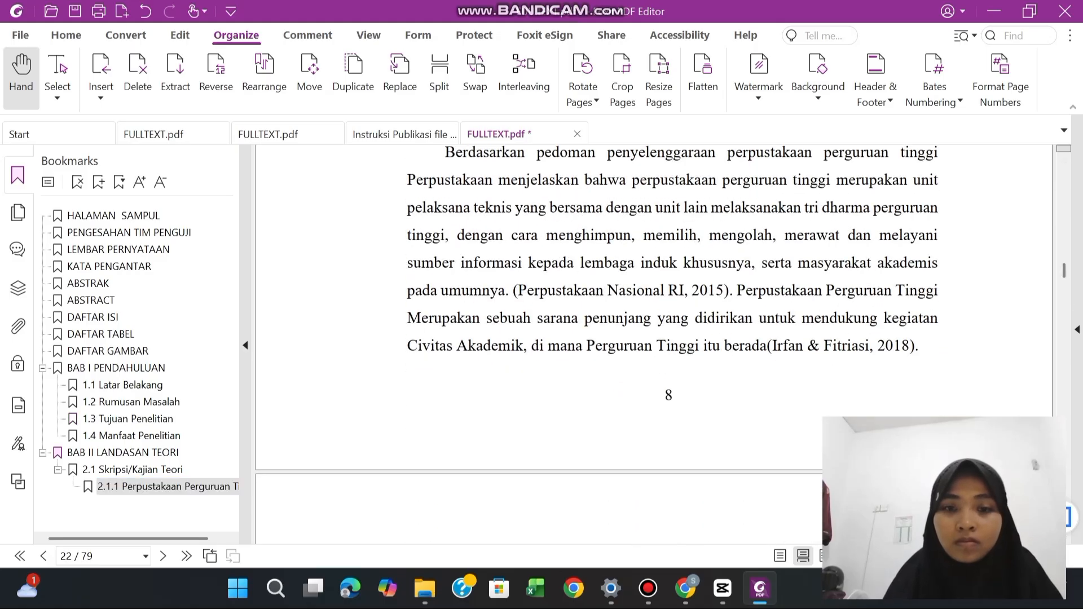
scroll(655, 339, "down", 5)
scroll(654, 339, "up", 5)
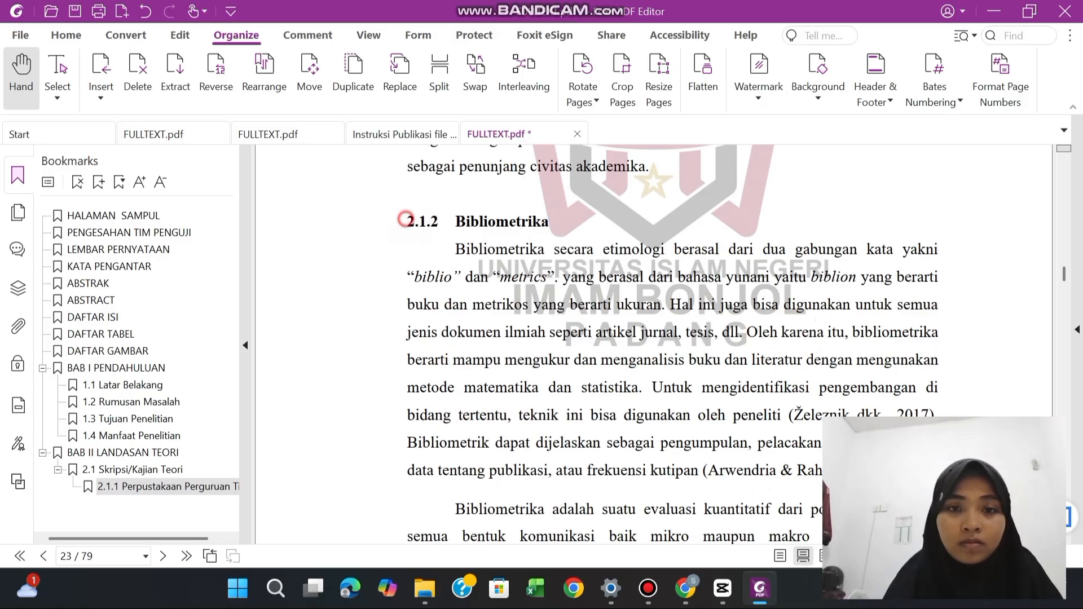
left_click_drag(406, 221, 549, 222)
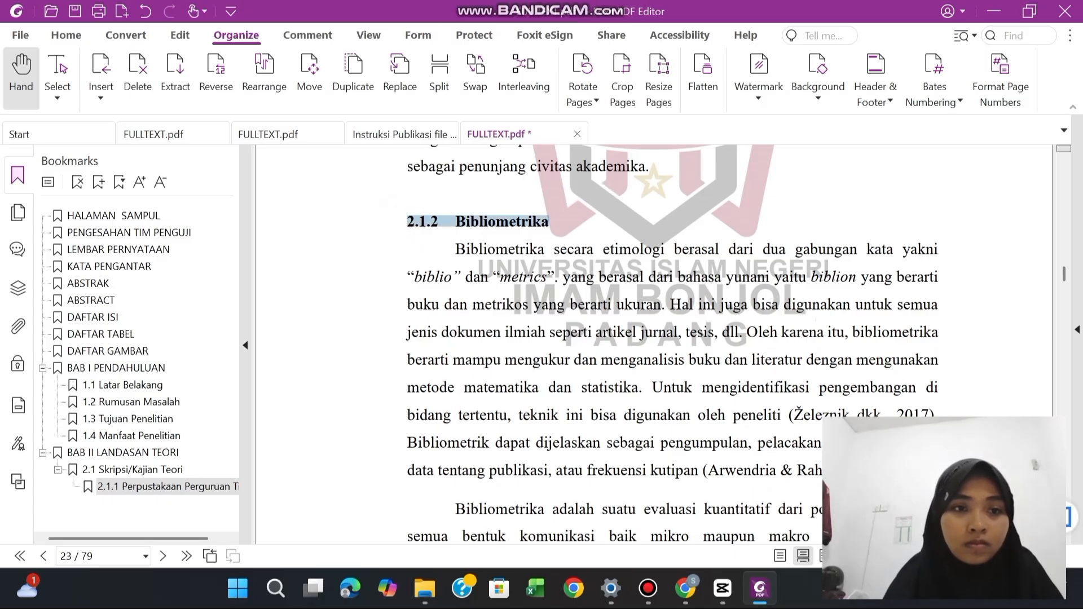
left_click(98, 182)
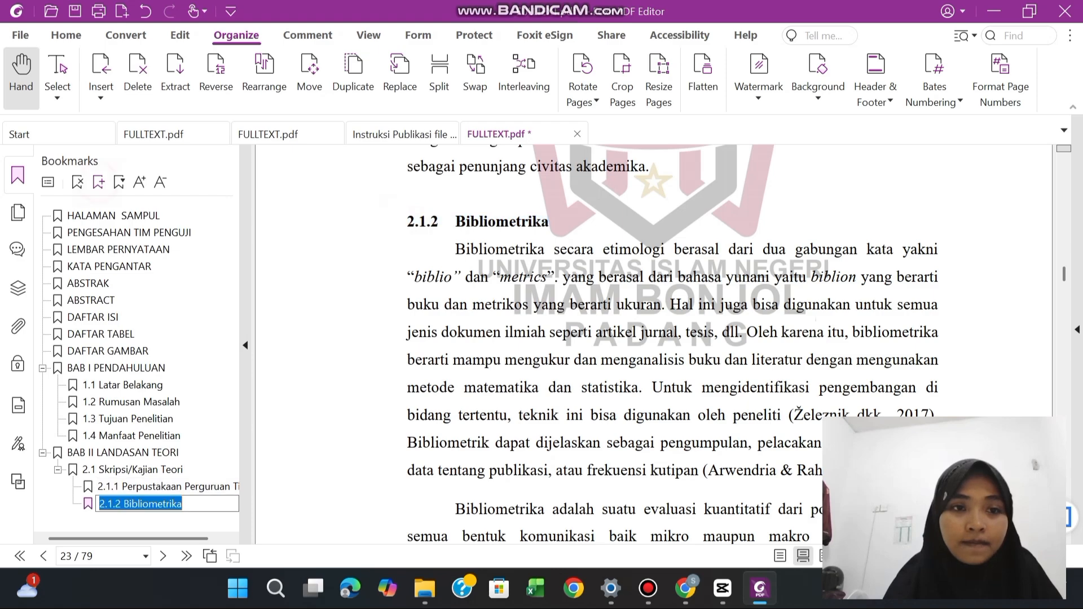
left_click(350, 330)
scroll(350, 331, "down", 10)
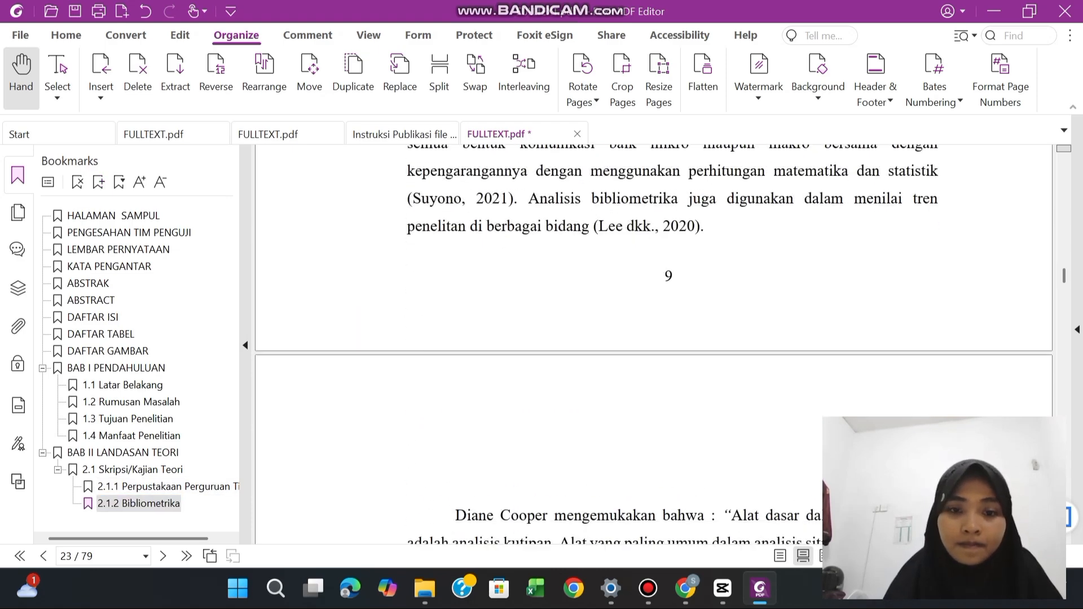
Bookmark the "2.1.3 Pemetaan Keilmuan" subheading on page 25, placing it directly after 2.1.2 within "2.1 Skripsi/Kajian Teori"
scroll(672, 344, "down", 15)
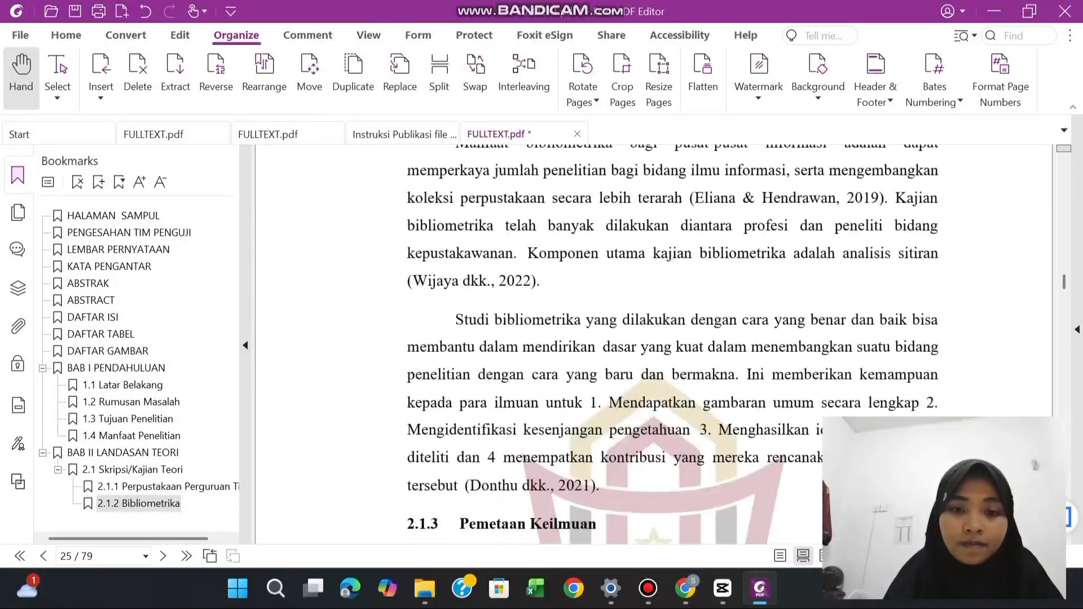
scroll(672, 344, "down", 1)
scroll(672, 344, "up", 3)
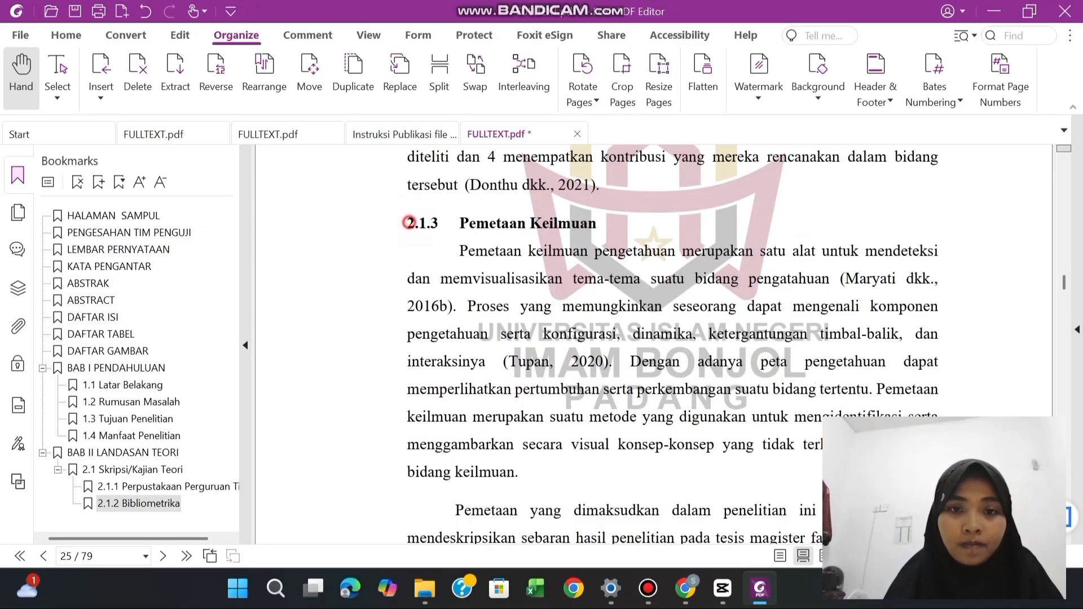
left_click_drag(406, 221, 594, 224)
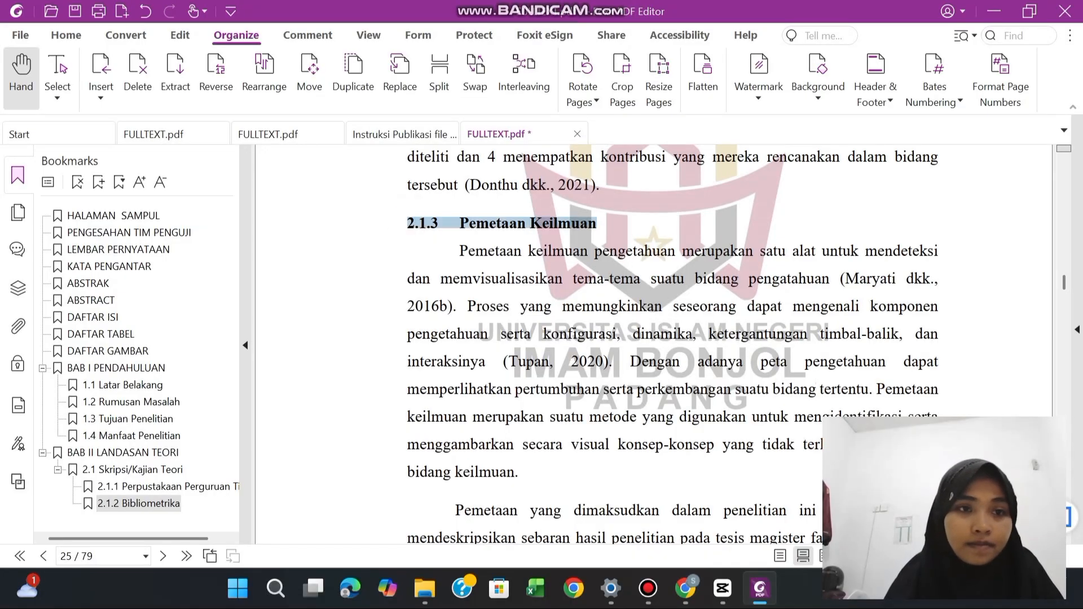
left_click(102, 184)
left_click(679, 338)
Bookmark the "2.1.4 Co-word Analysis" subheading on page 26, placing it directly after 2.1.3 within "2.1 Skripsi/Kajian Teori"
scroll(671, 344, "down", 15)
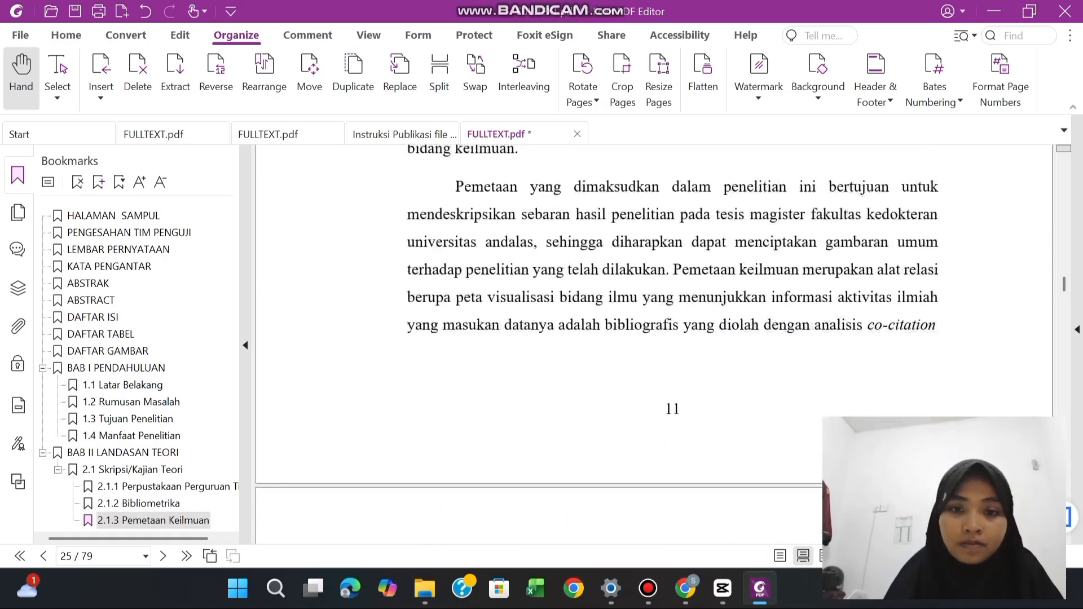
scroll(671, 344, "down", 4)
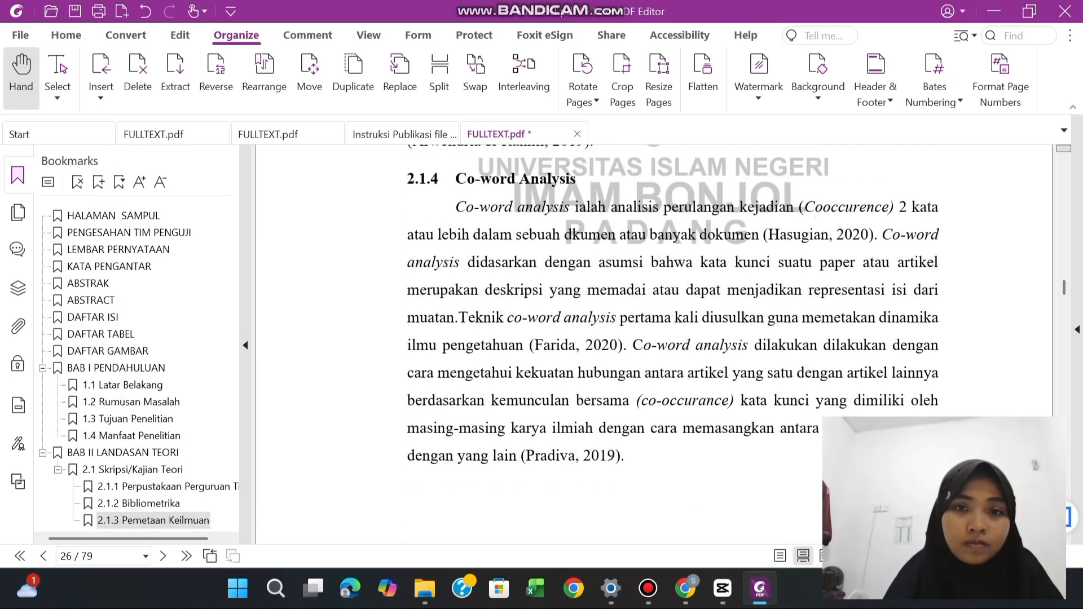
left_click_drag(408, 179, 576, 179)
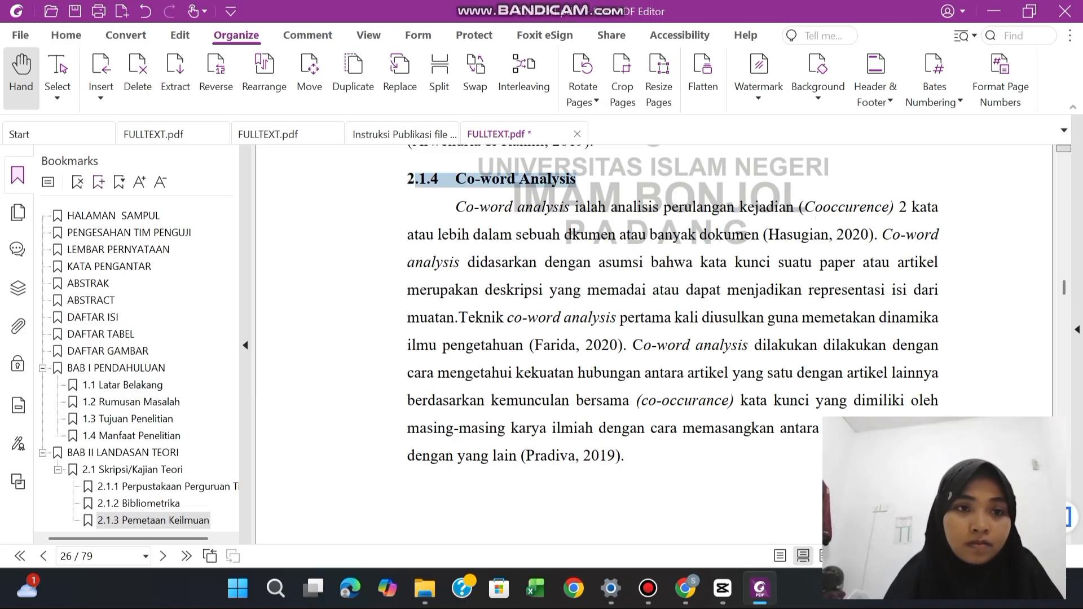
left_click(98, 182)
Bookmark the "2.1.5 Vosviewer" subheading on page 27, placing it directly after 2.1.4 within "2.1 Skripsi/Kajian Teori"
scroll(454, 297, "down", 2)
scroll(672, 345, "down", 10)
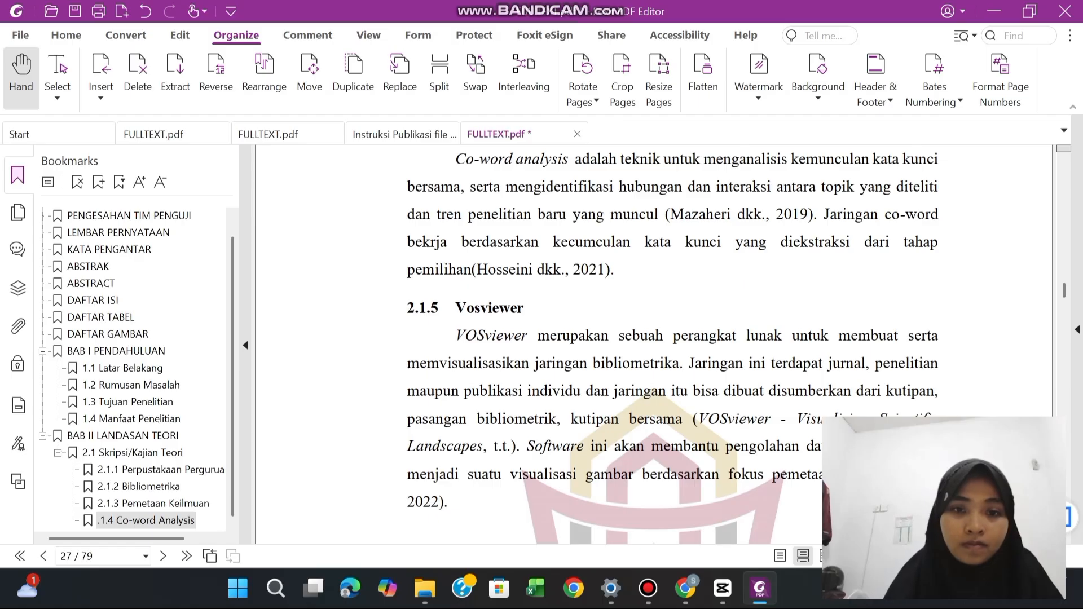
left_click_drag(407, 307, 524, 307)
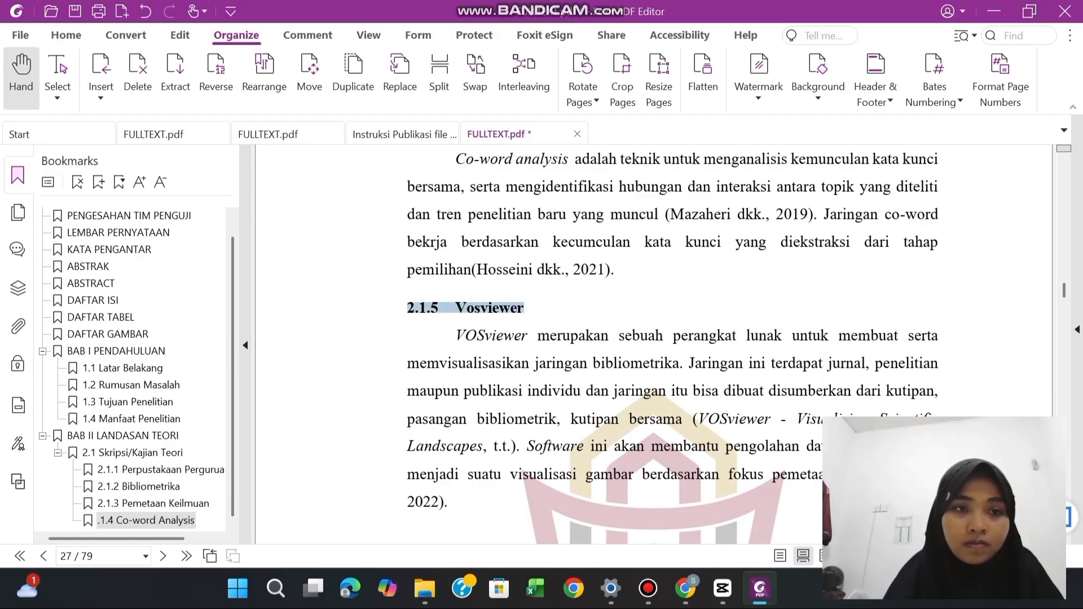
left_click(98, 182)
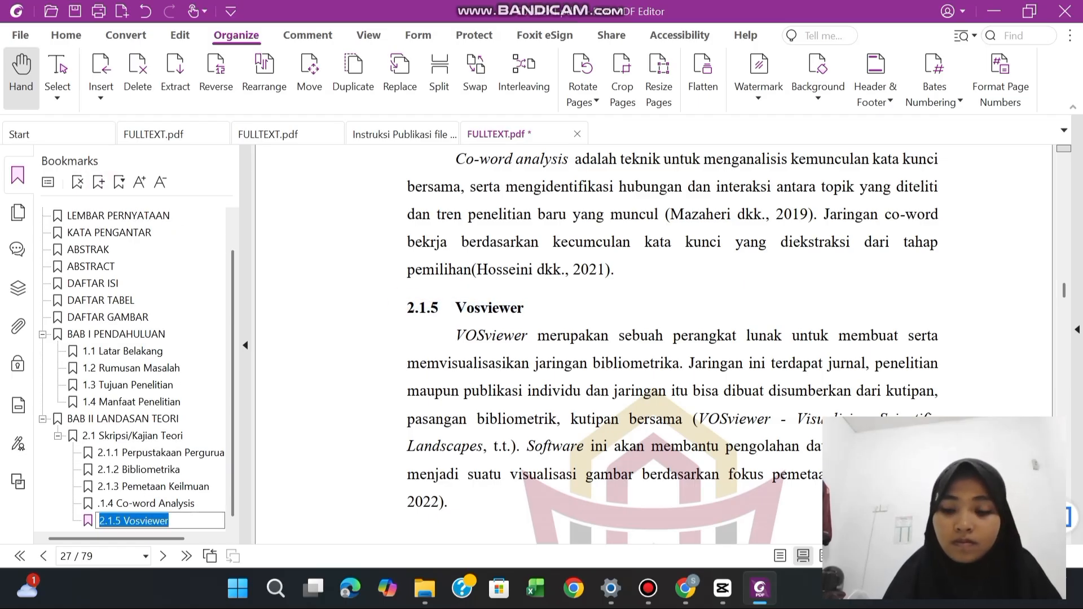
left_click(153, 521)
left_click(440, 348)
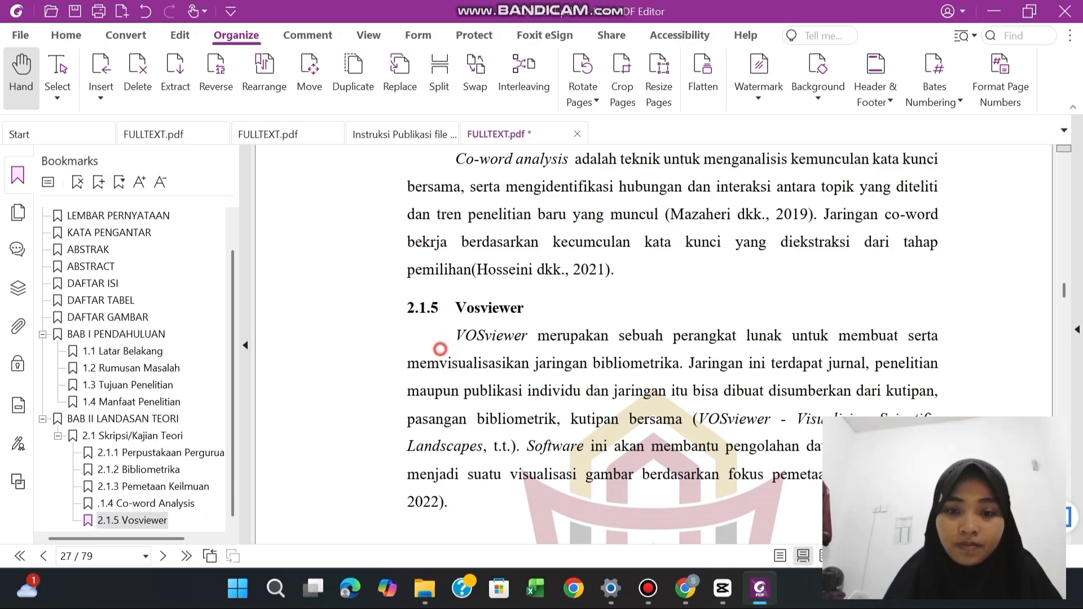
Try to bookmark the "2.2 Hasil Penelitian yang Relevan" subheading on page 27 from its selected text
scroll(441, 349, "down", 6)
scroll(671, 338, "up", 1)
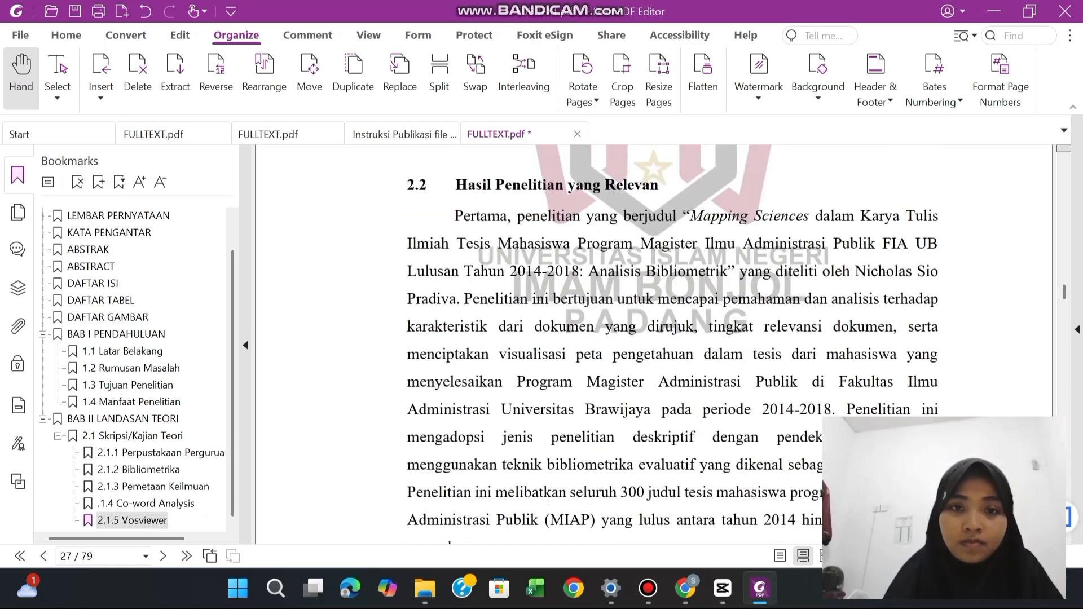
left_click_drag(406, 185, 659, 186)
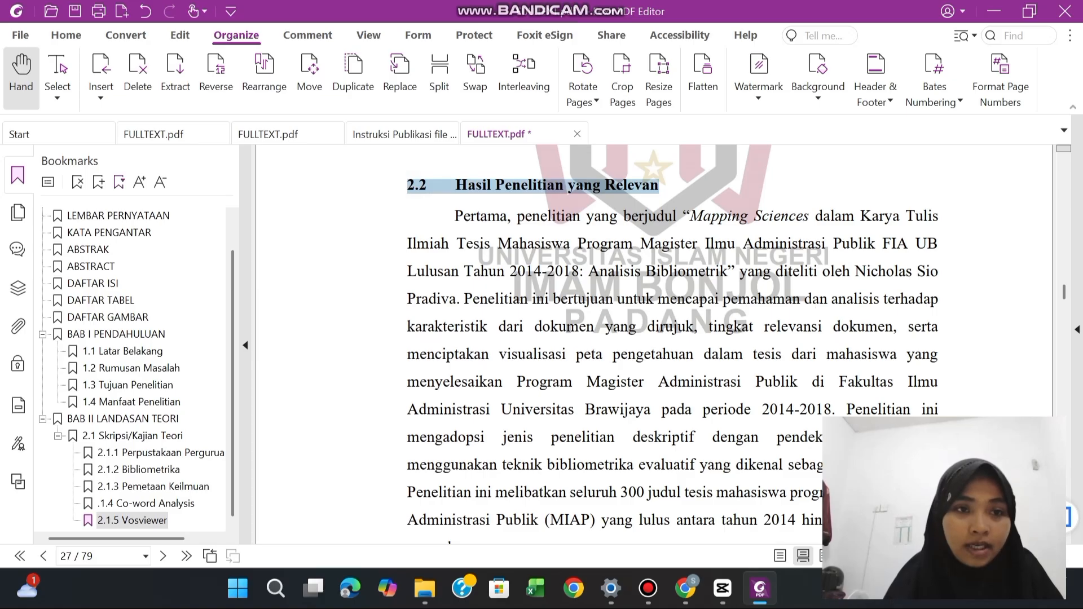
left_click(99, 181)
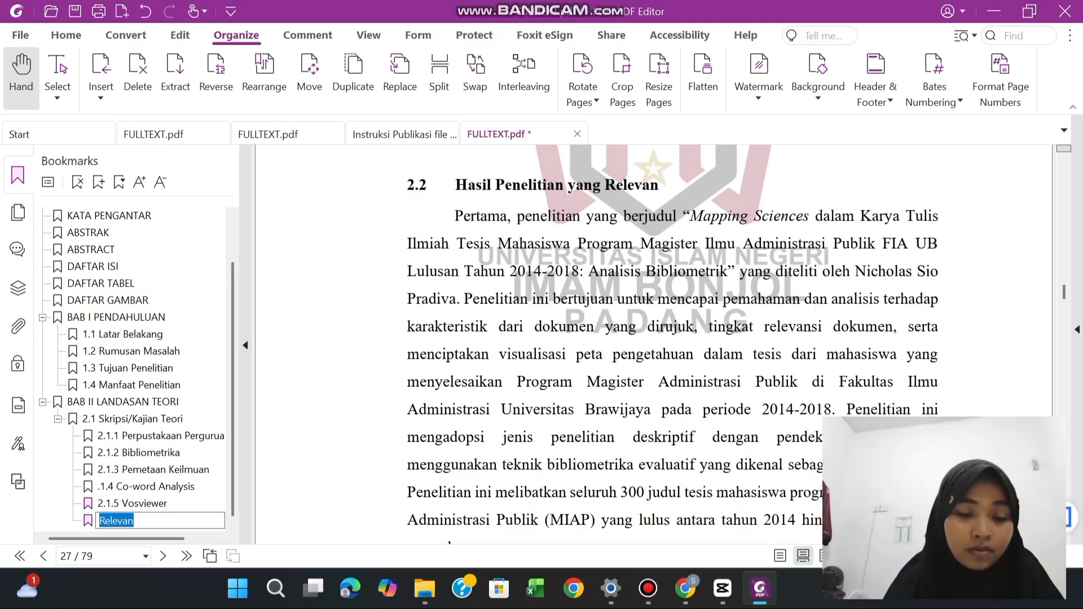
key("ctrl+z")
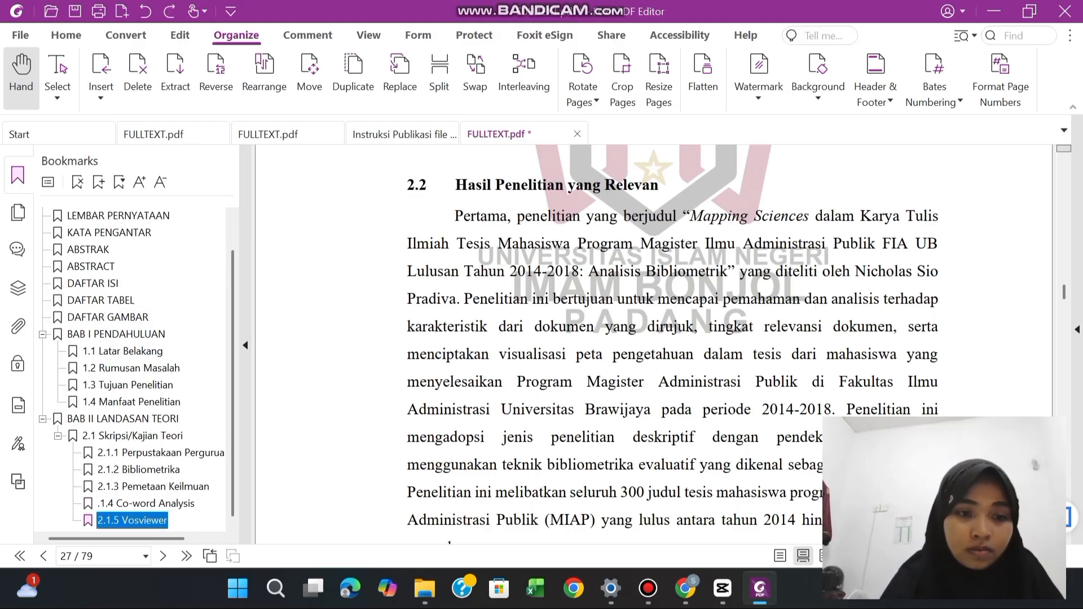
Bookmark the page 27 subheading as "2.2 Hasil Penelitian yang Relevan" and move it to the same level as 2.1 under "BAB II LANDASAN TEORI"
left_click(411, 185)
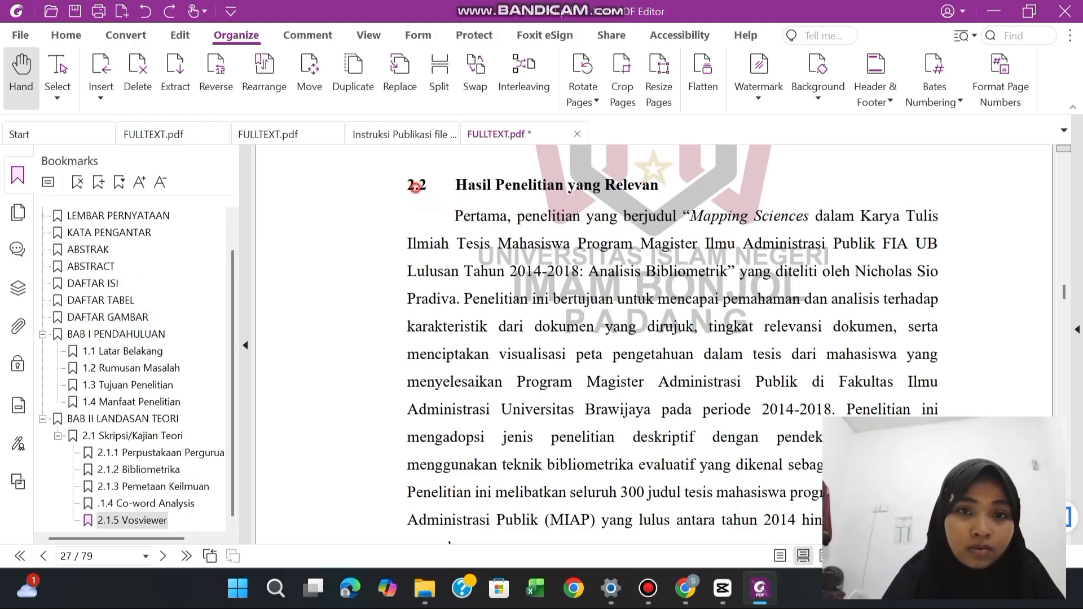
left_click_drag(408, 186, 601, 186)
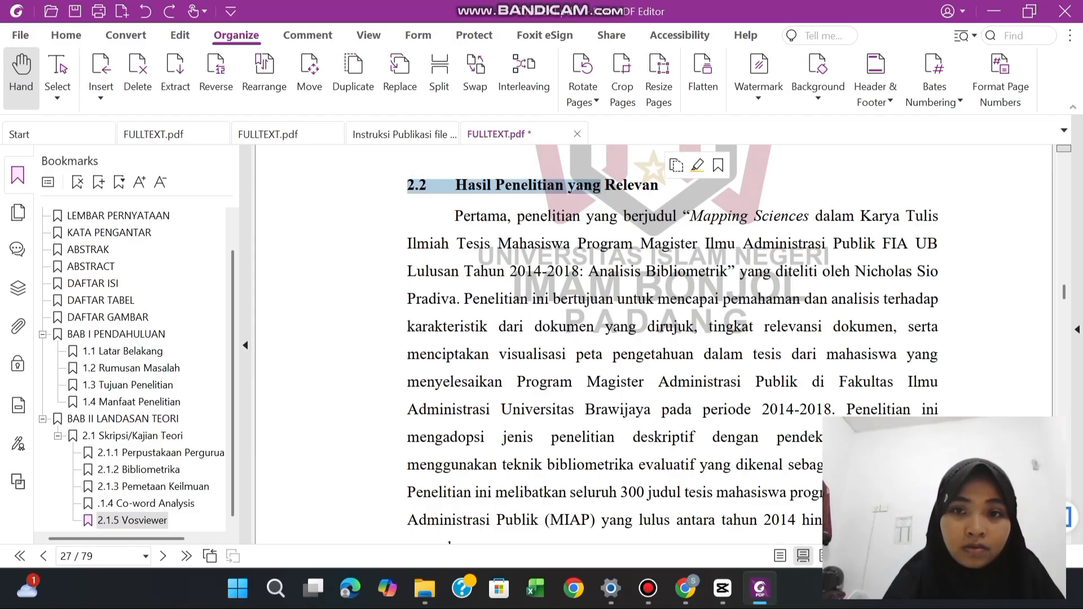
left_click(612, 178)
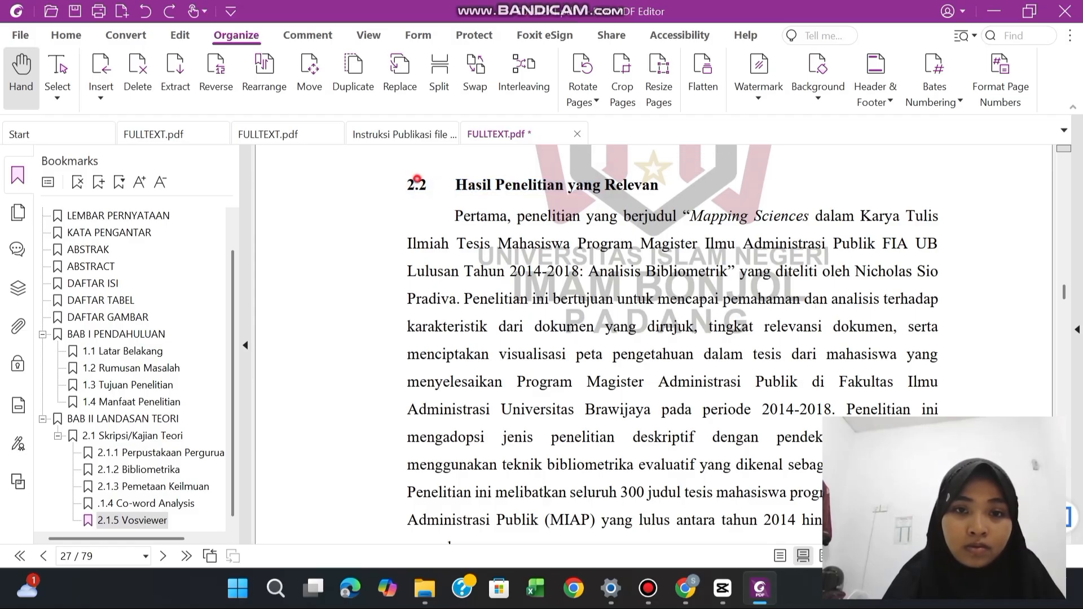
left_click_drag(406, 185, 659, 186)
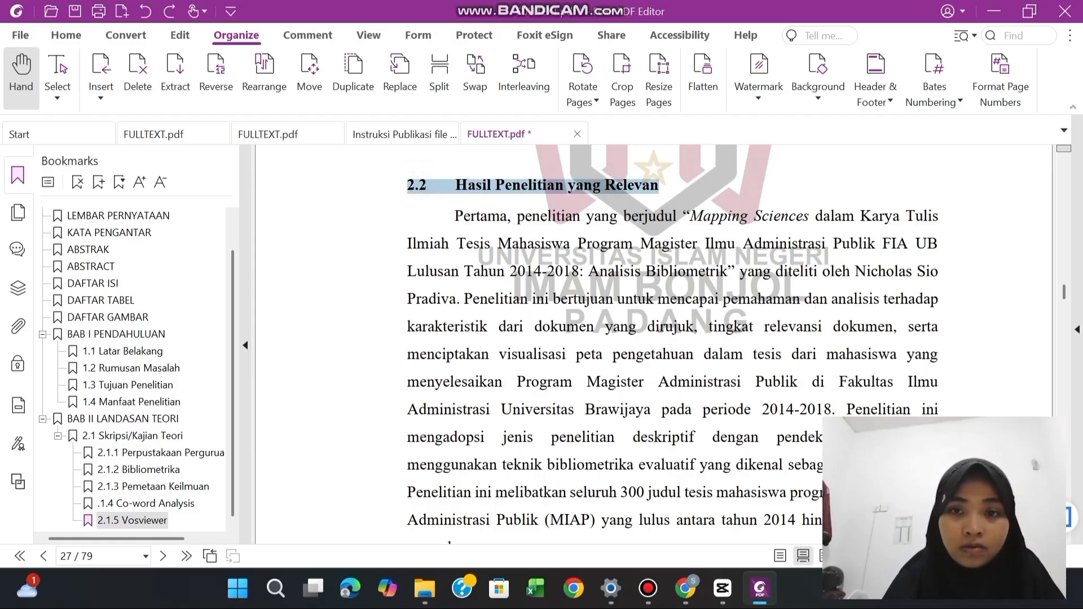
left_click(98, 182)
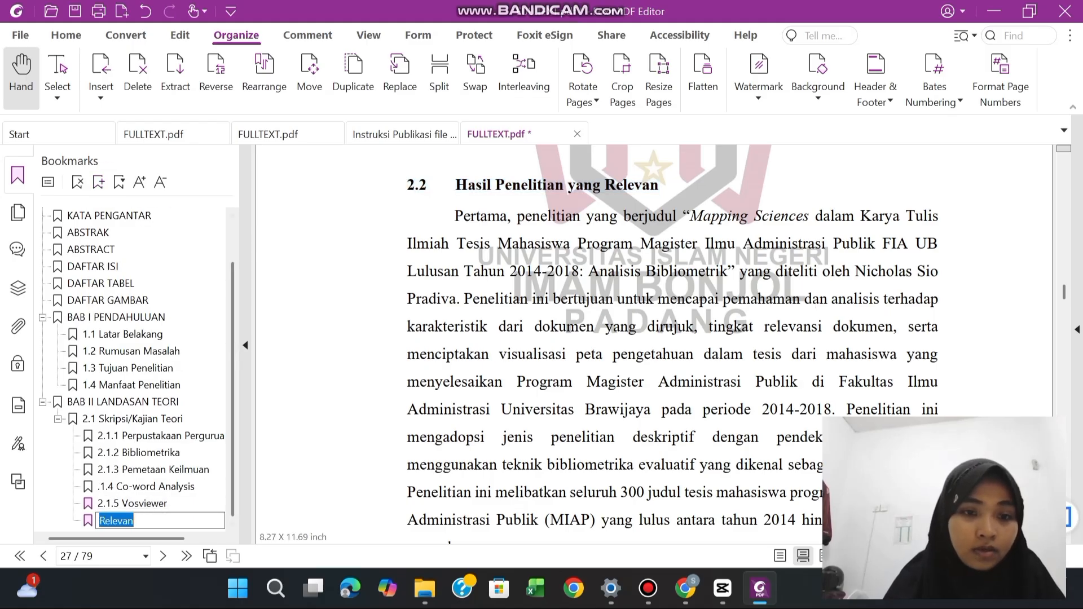
left_click(226, 450)
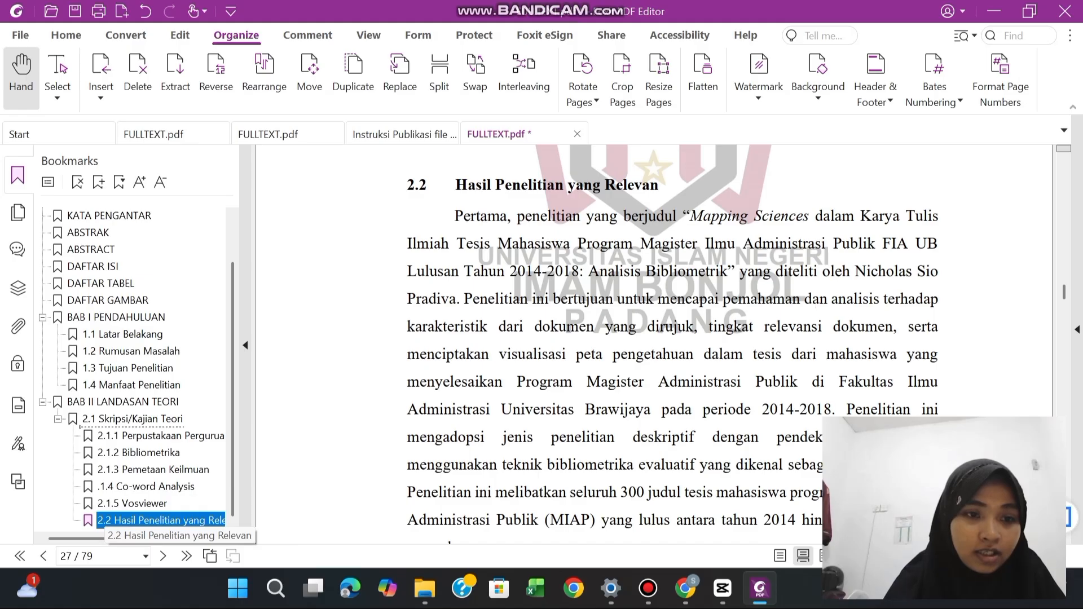
left_click_drag(121, 520, 124, 424)
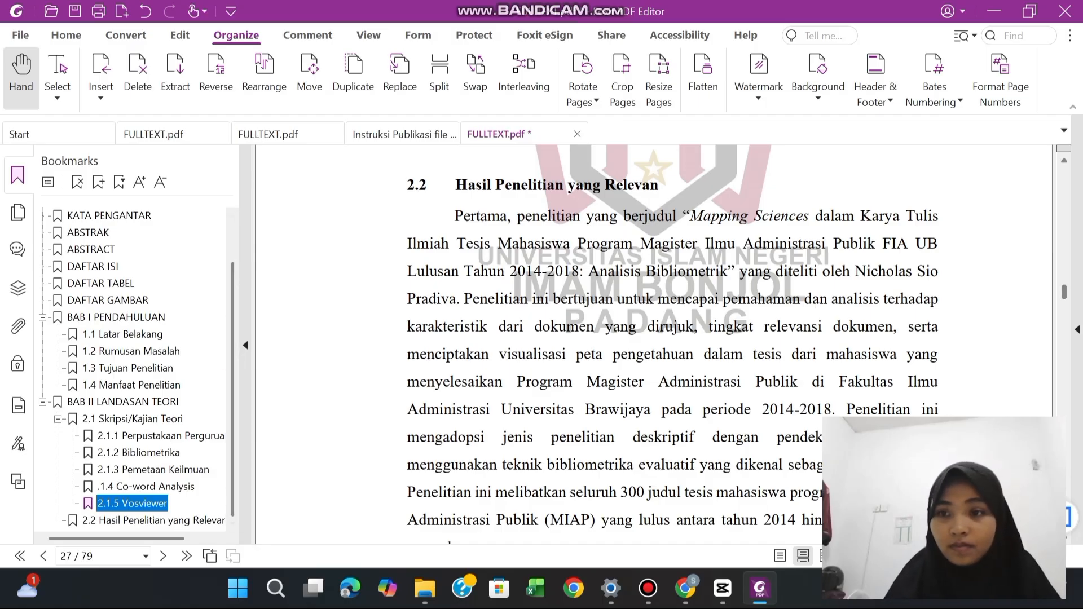
Save FULLTEXT.pdf with the bookmarks added through BAB II
scroll(655, 344, "down", 15)
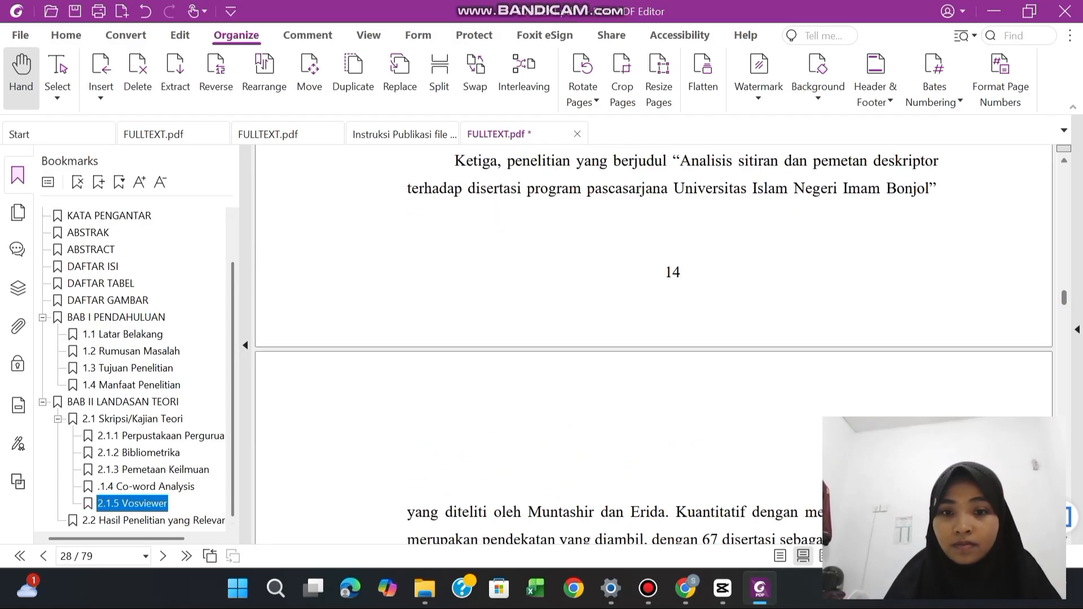
left_click(880, 275)
scroll(880, 275, "down", 10)
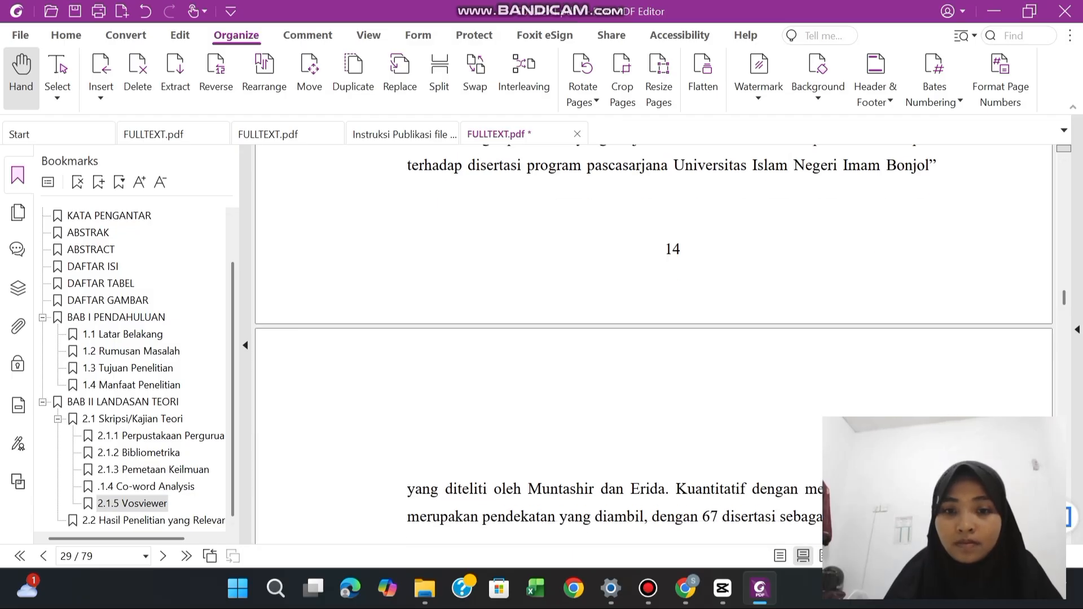
scroll(672, 344, "down", 15)
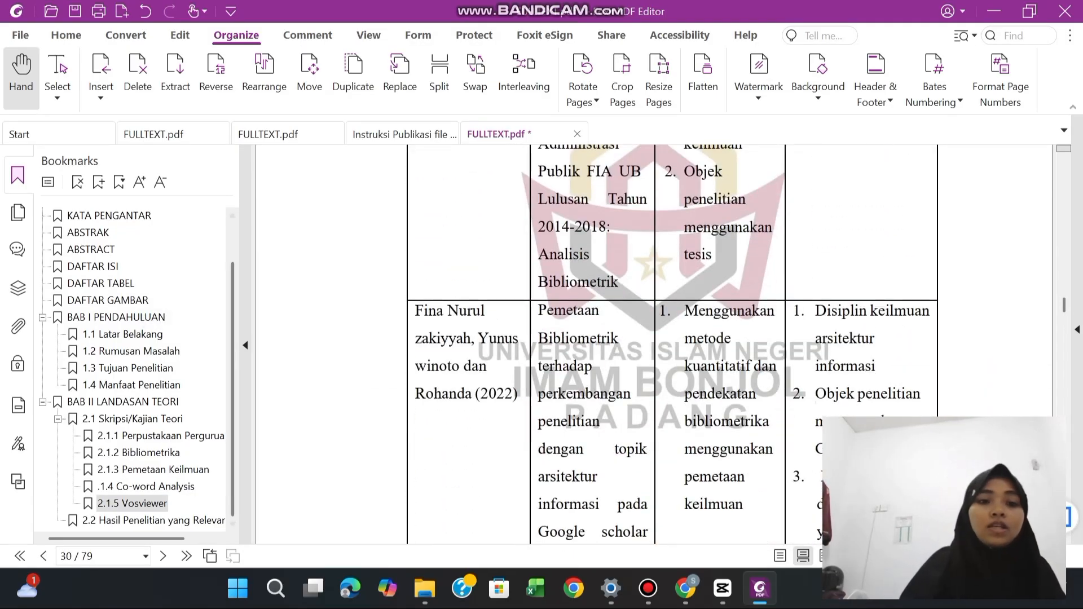
left_click(225, 353)
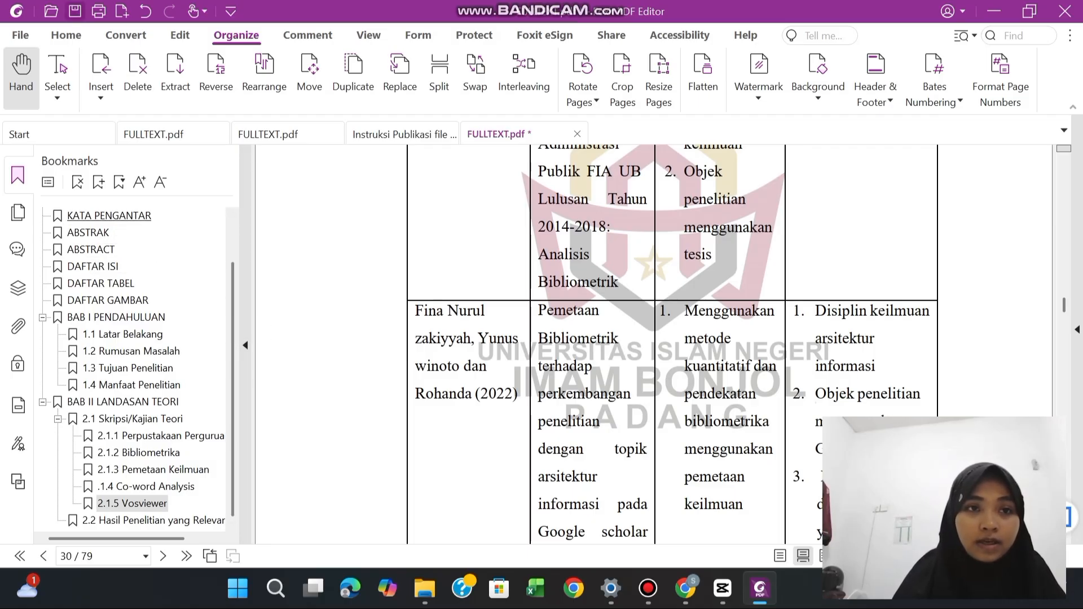
key("ctrl+s")
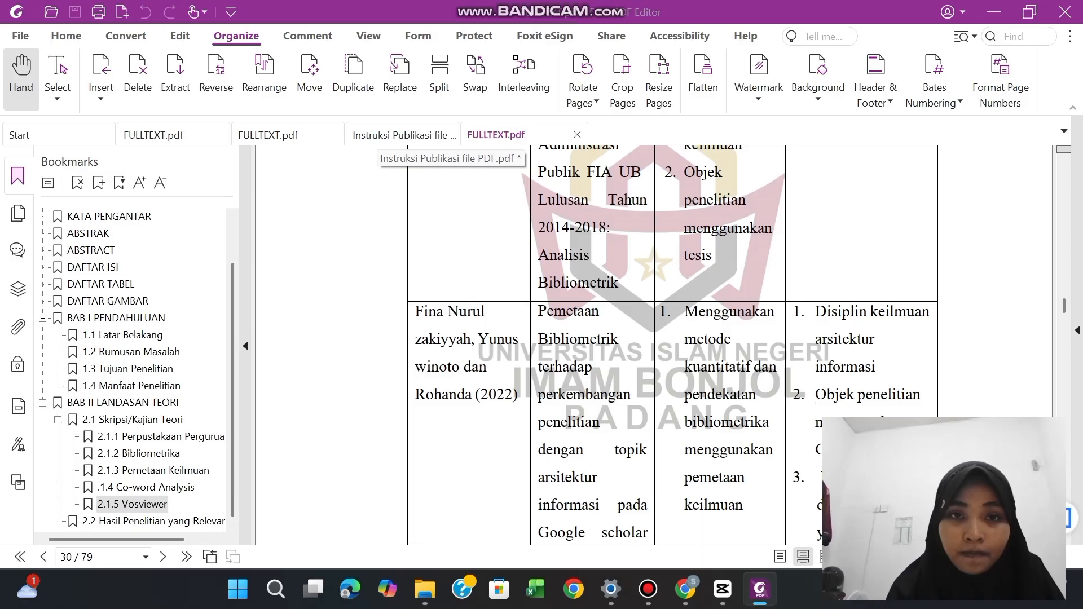
Highlight item C, "Menambahkan Bookmarks (Daftar Isi)", in the Instruksi Publikasi file PDF document
left_click(400, 135)
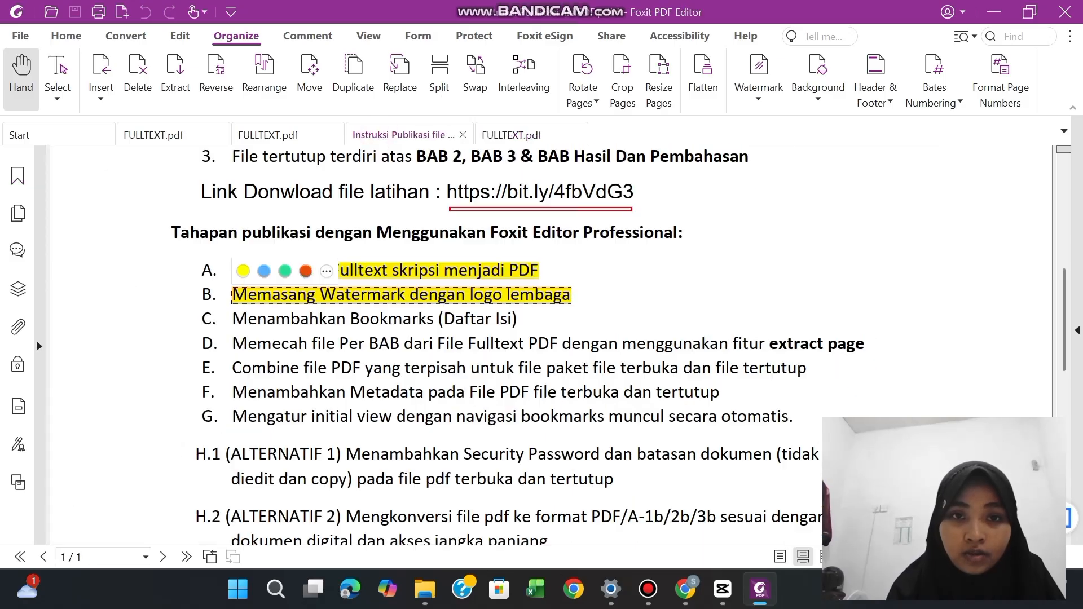
left_click_drag(232, 319, 518, 319)
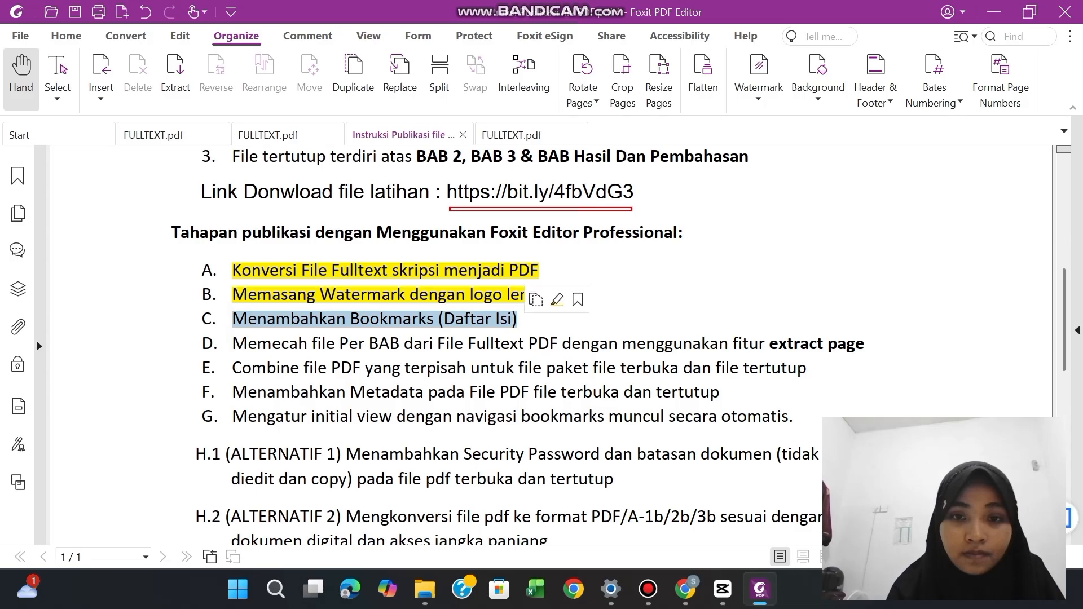
left_click(556, 299)
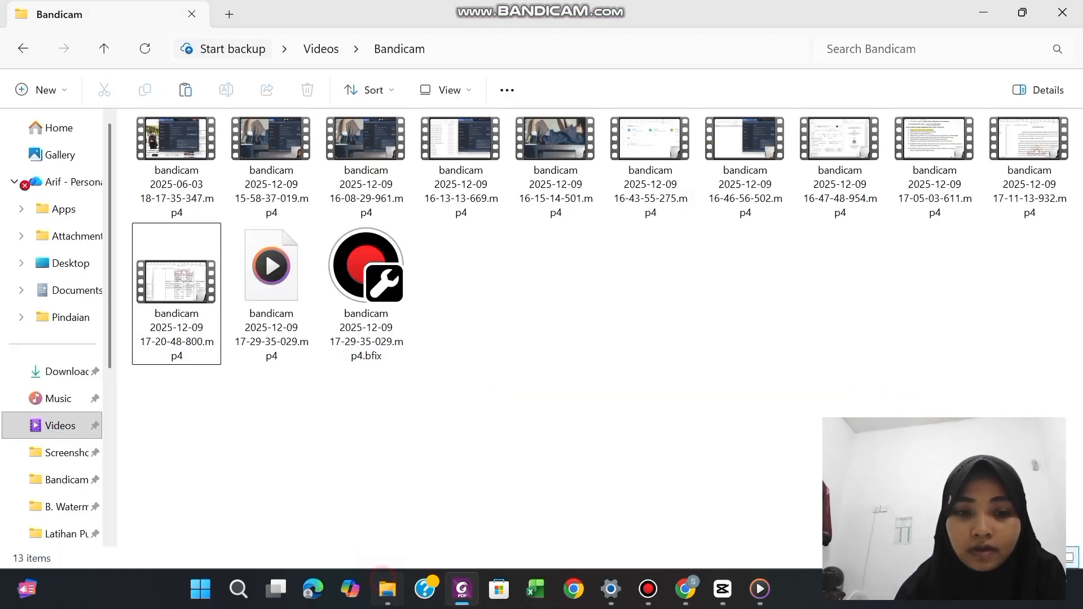
Switch to File Explorer and copy FULLTEXT.pdf from "C. Bookmarks (Daftar Isi)" inside "Folder hasil latihan"
left_click(388, 589)
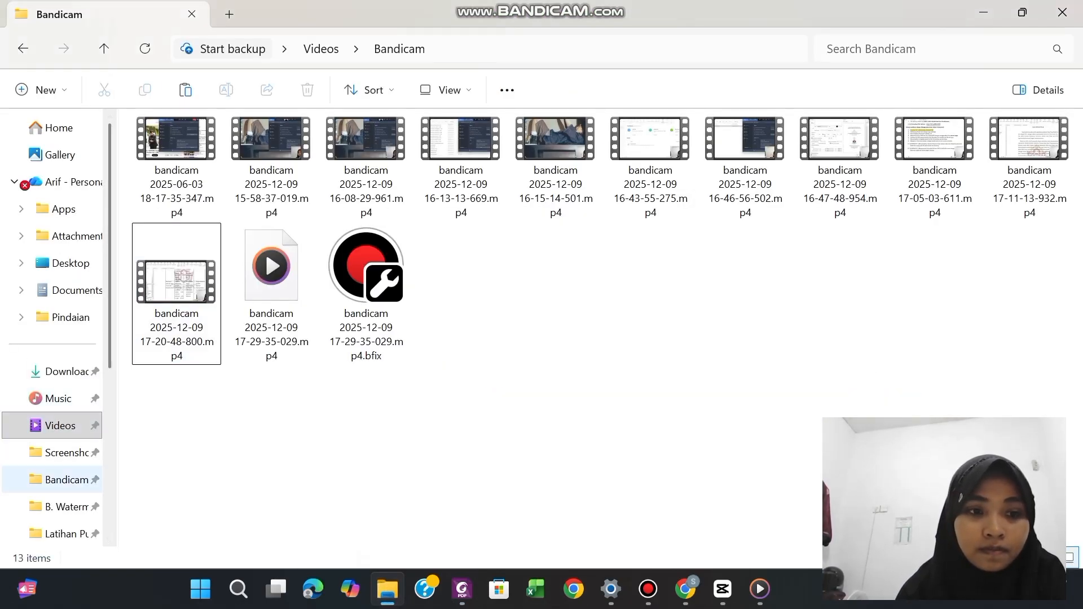
scroll(63, 534, "down", 1)
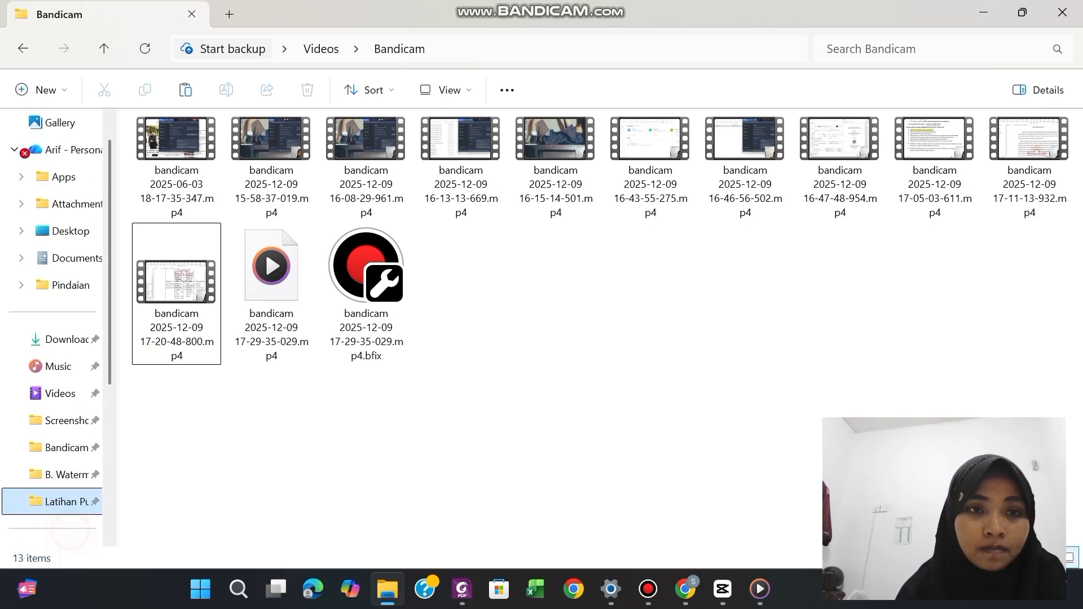
left_click(62, 502)
double_click(218, 147)
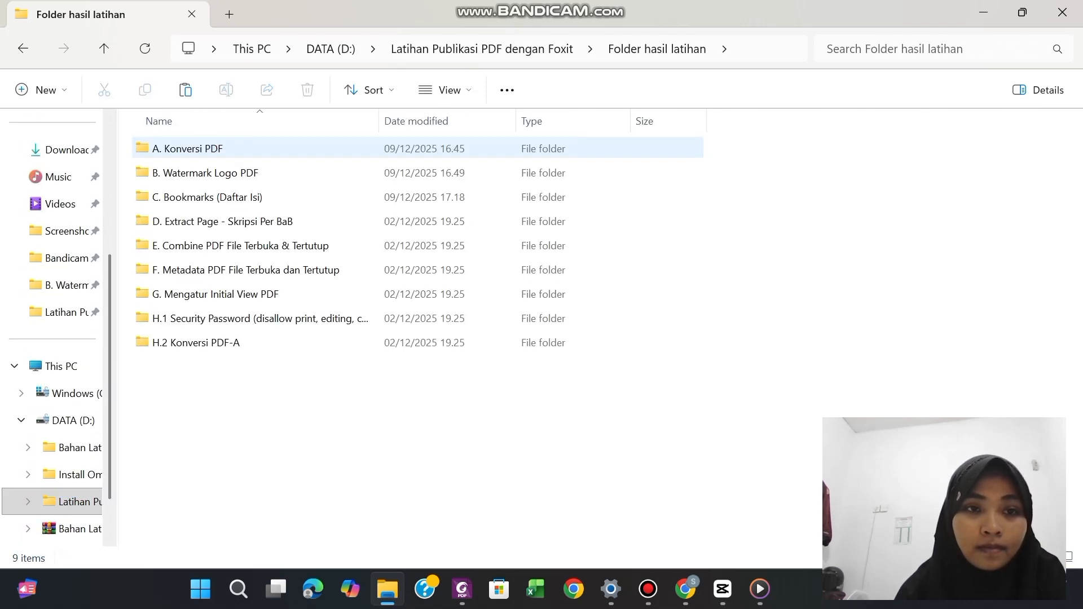
double_click(213, 194)
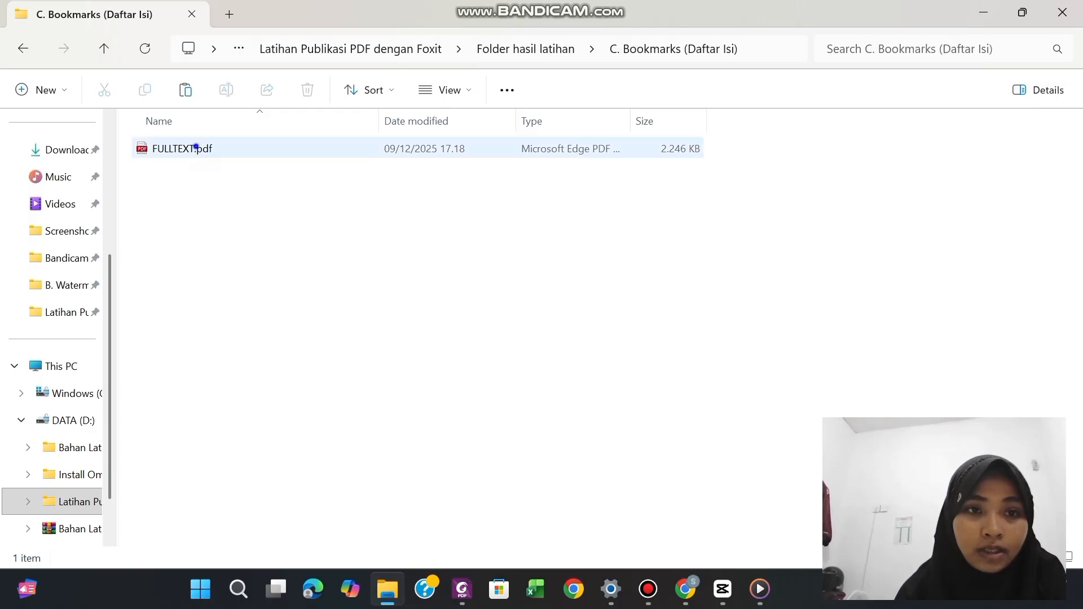
right_click(198, 148)
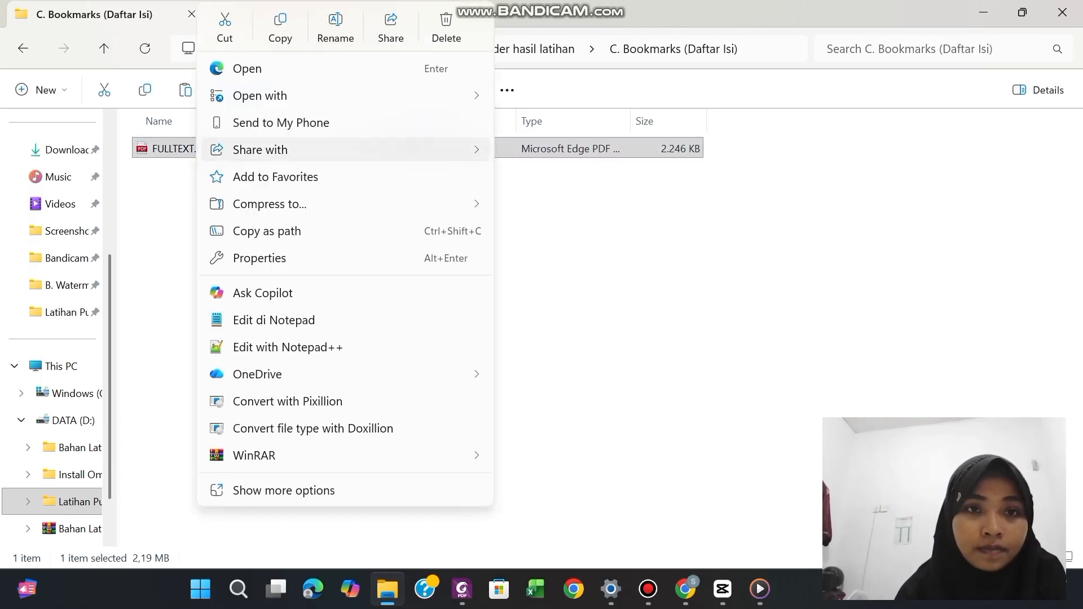
left_click(280, 29)
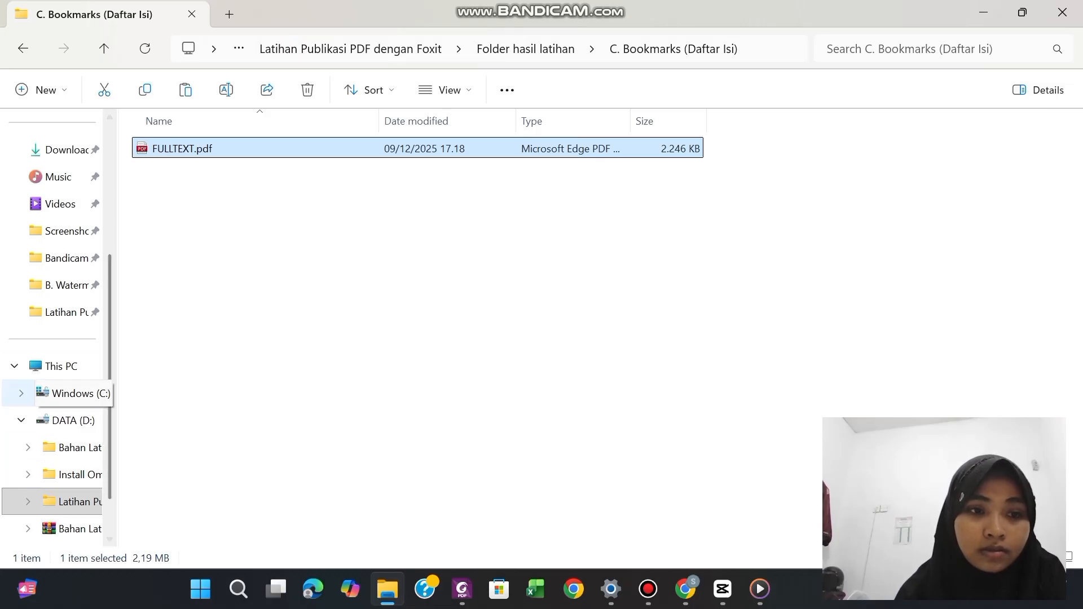
Paste the copied FULLTEXT.pdf into "D. Extract Page - Skripsi Per BaB" inside "Folder hasil latihan" on DATA (D:)
left_click(72, 421)
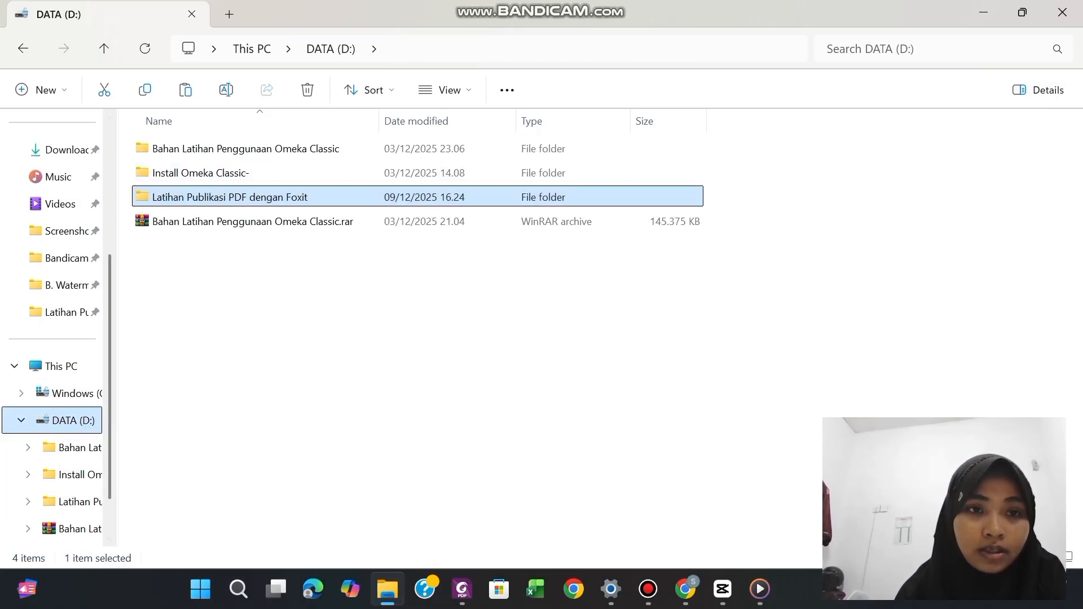
double_click(188, 198)
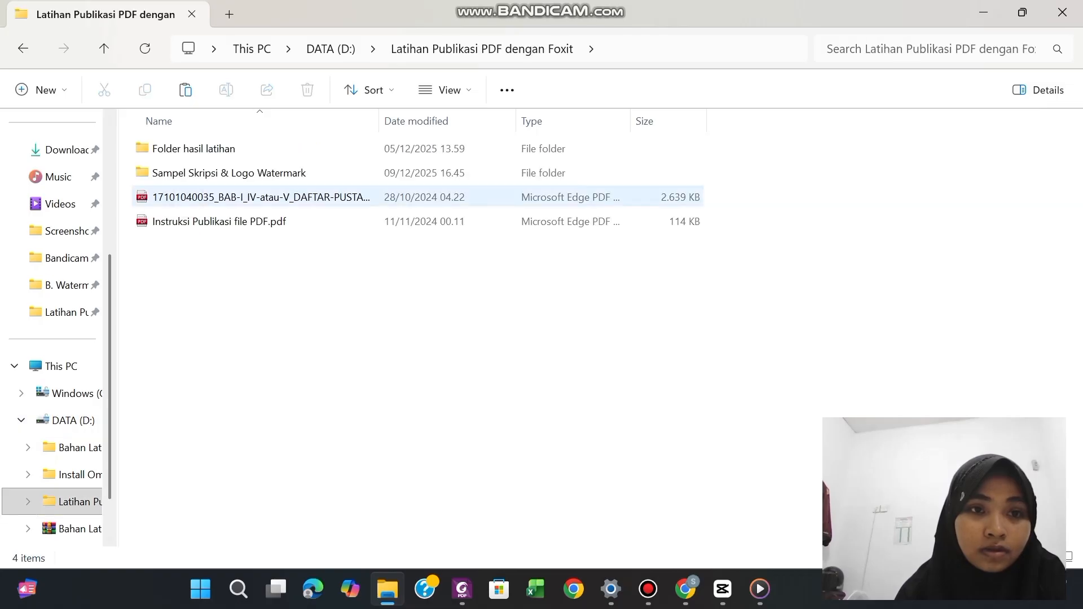
double_click(188, 149)
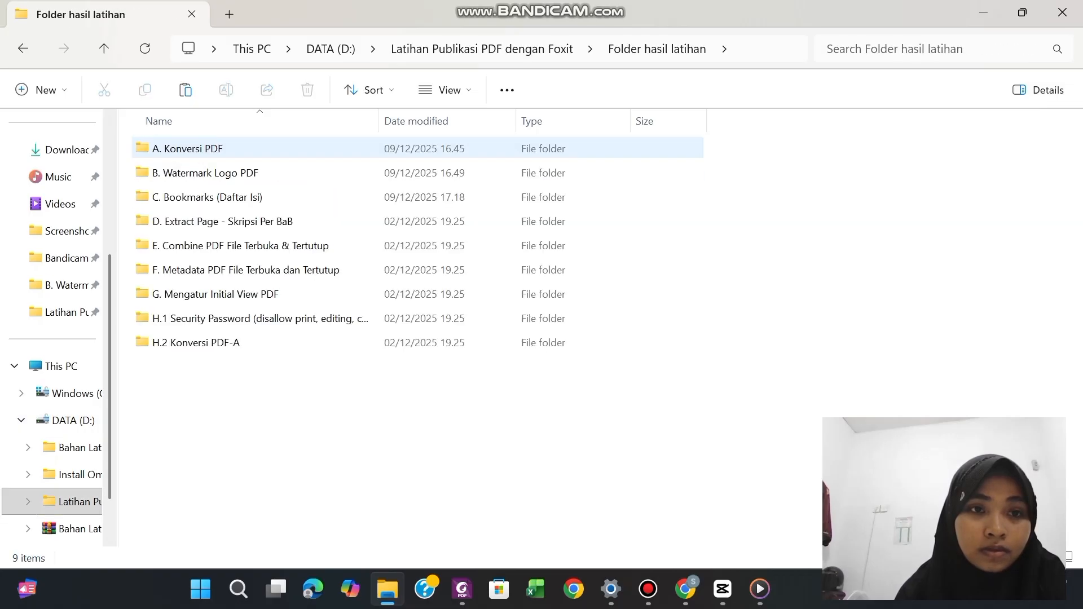
double_click(194, 221)
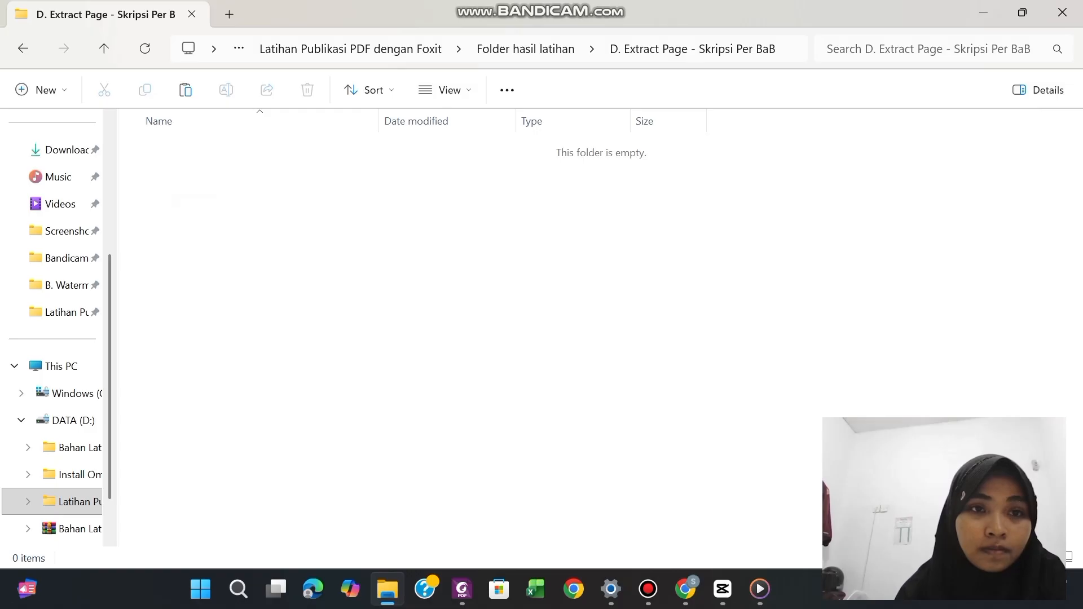
left_click(190, 162)
right_click(189, 163)
left_click(216, 192)
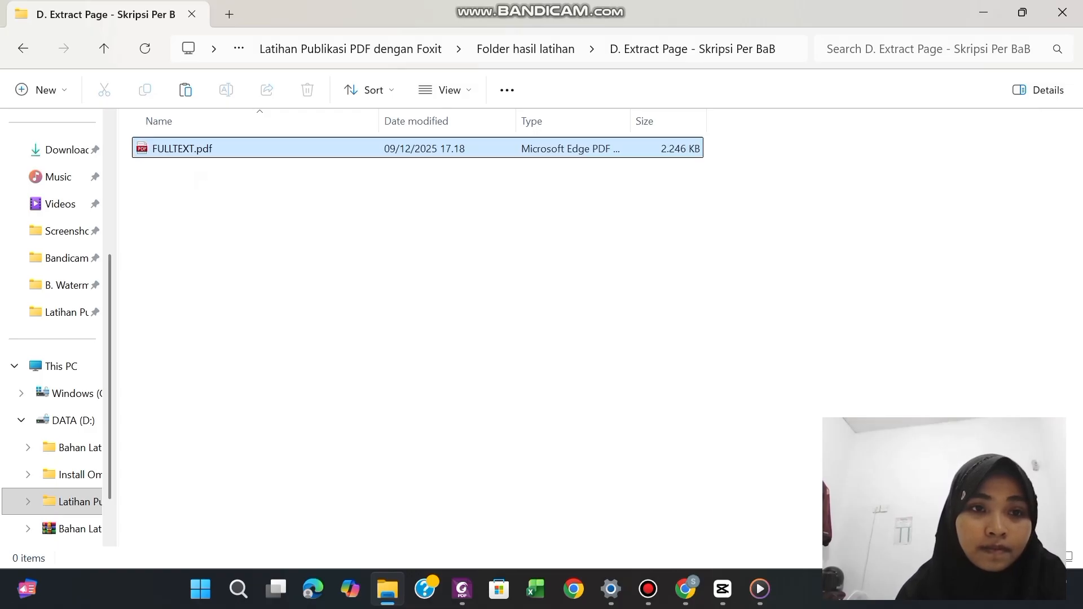
Open the pasted FULLTEXT.pdf with Foxit PDF Editor 12.0 and look through its pages
right_click(235, 149)
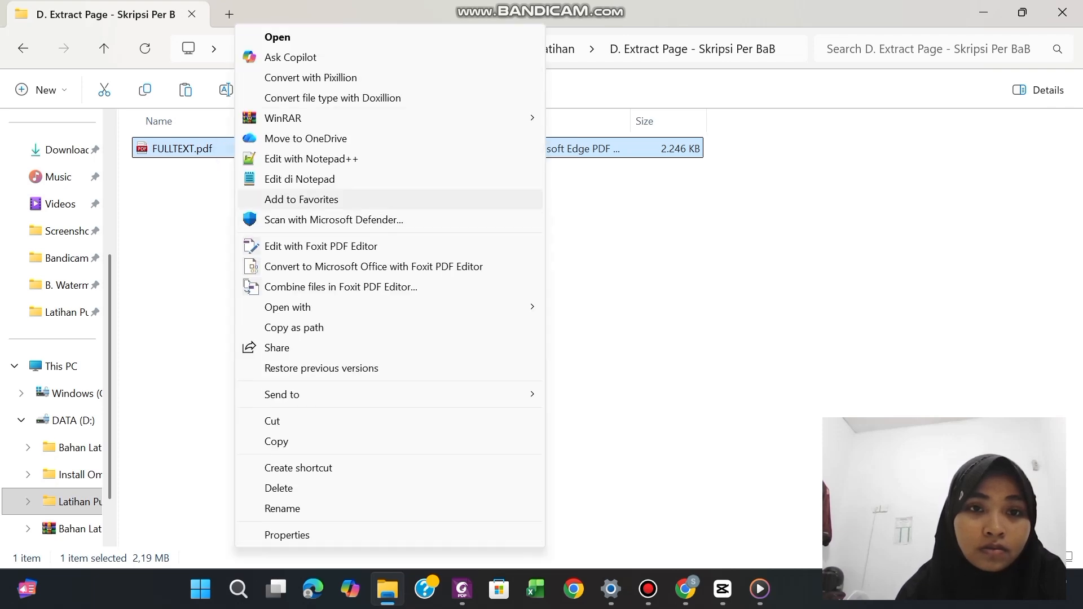
mouse_move(395, 307)
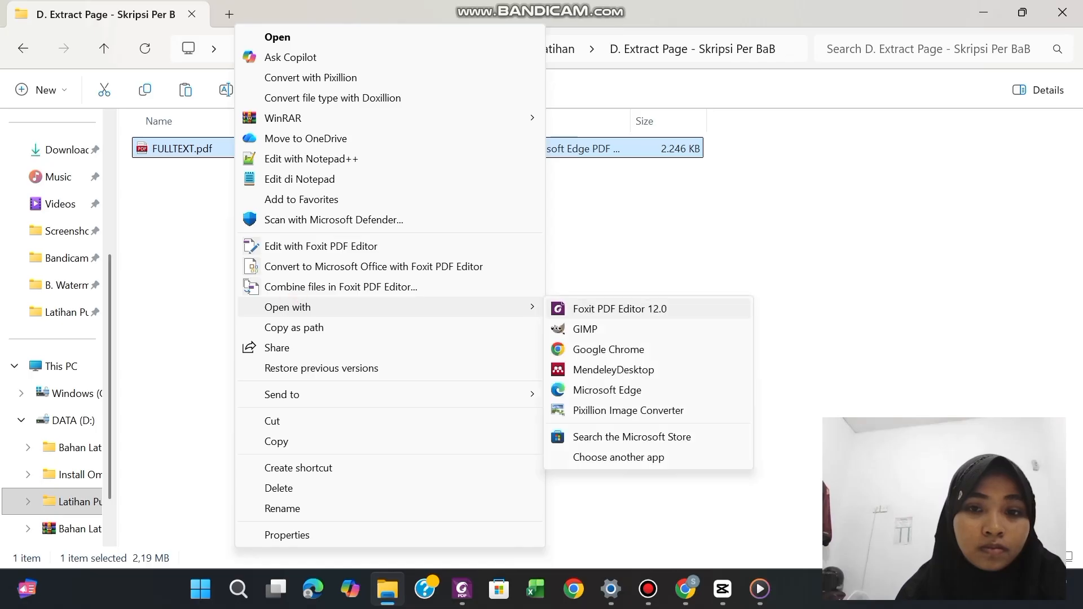
left_click(619, 309)
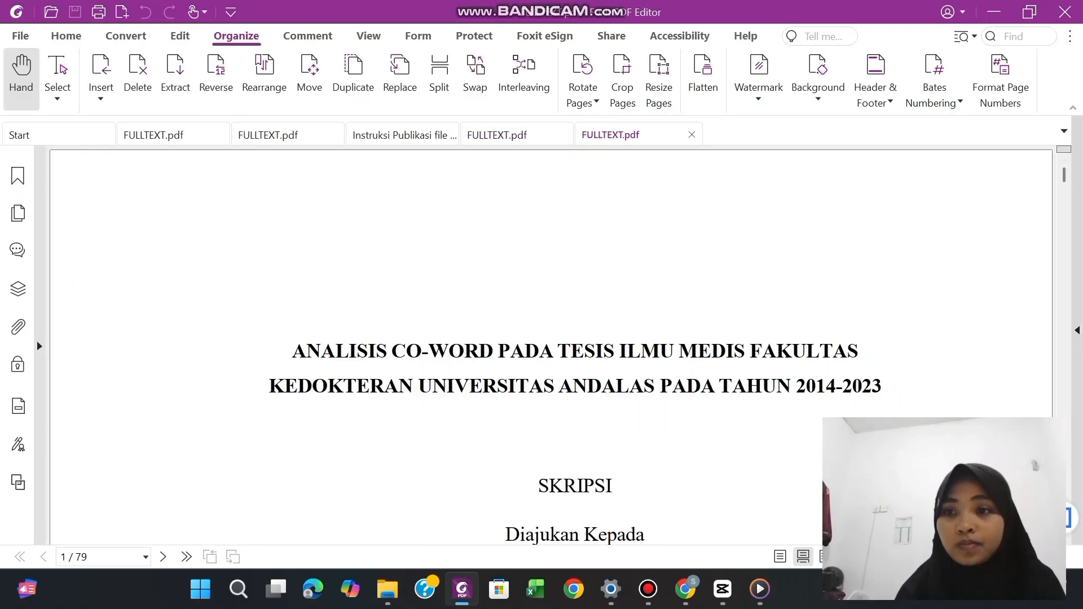
left_click_drag(1064, 174, 1064, 249)
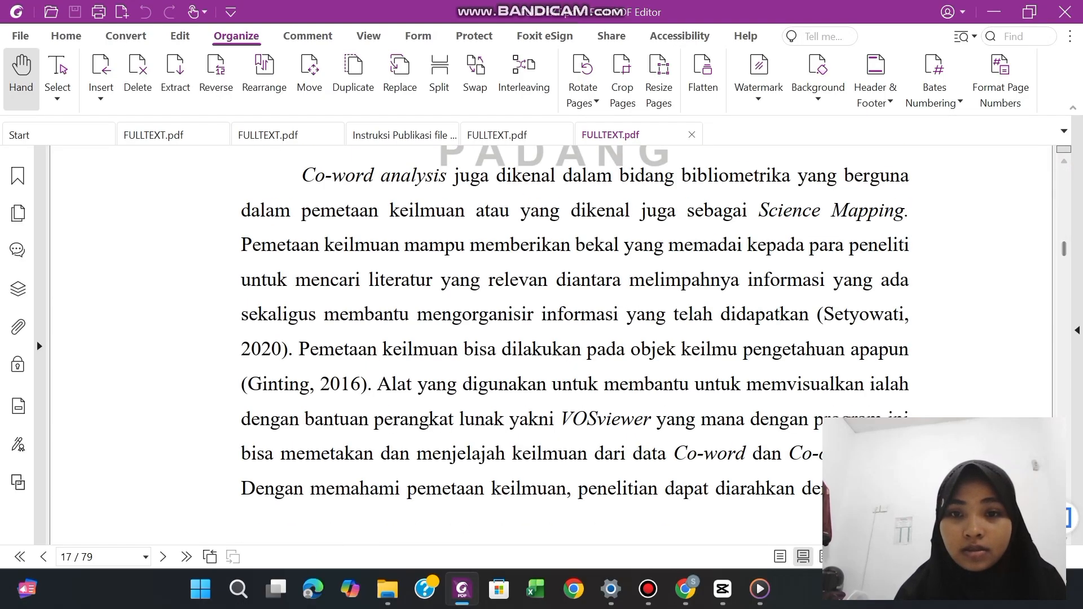
scroll(551, 294, "down", 1)
scroll(550, 293, "up", 1)
scroll(551, 293, "down", 2)
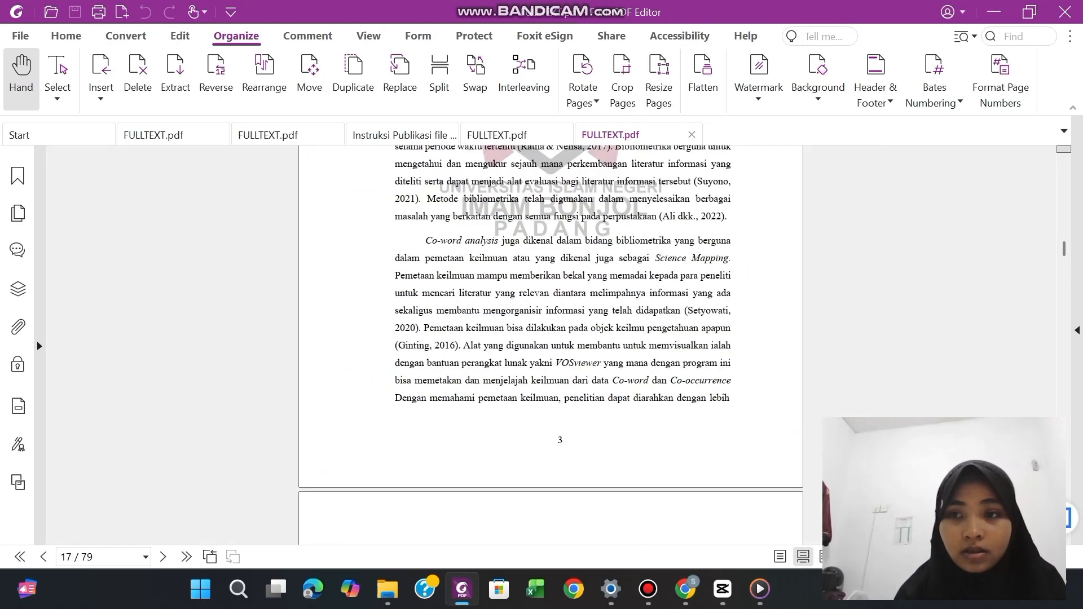
left_click_drag(1064, 249, 1065, 243)
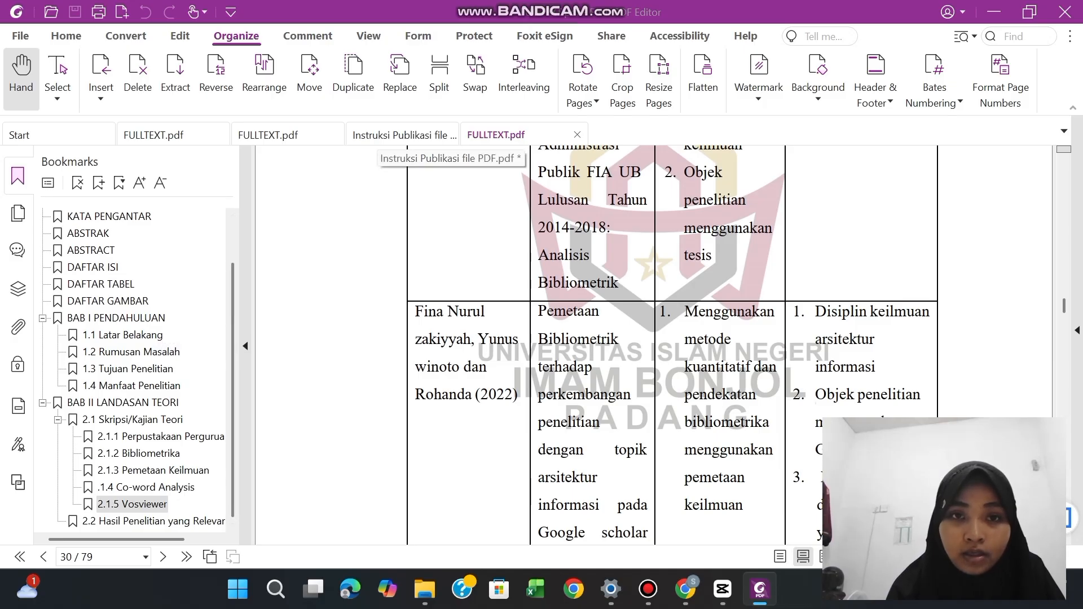
Highlight item C, "Menambahkan Bookmarks (Daftar Isi)", in the Instruksi Publikasi file PDF document
left_click(399, 135)
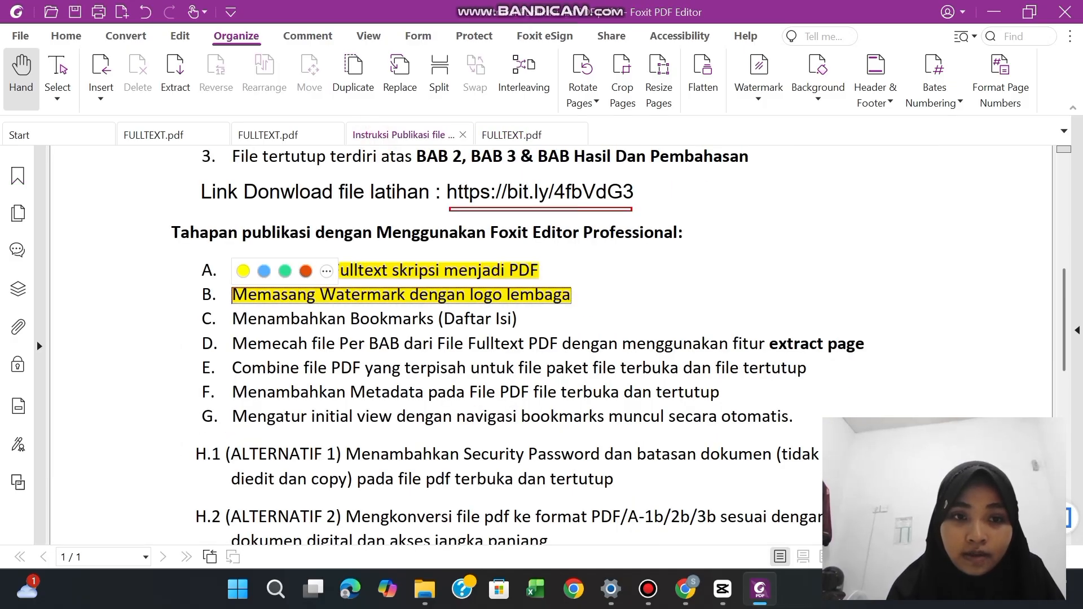
left_click(243, 319)
left_click_drag(231, 319, 518, 320)
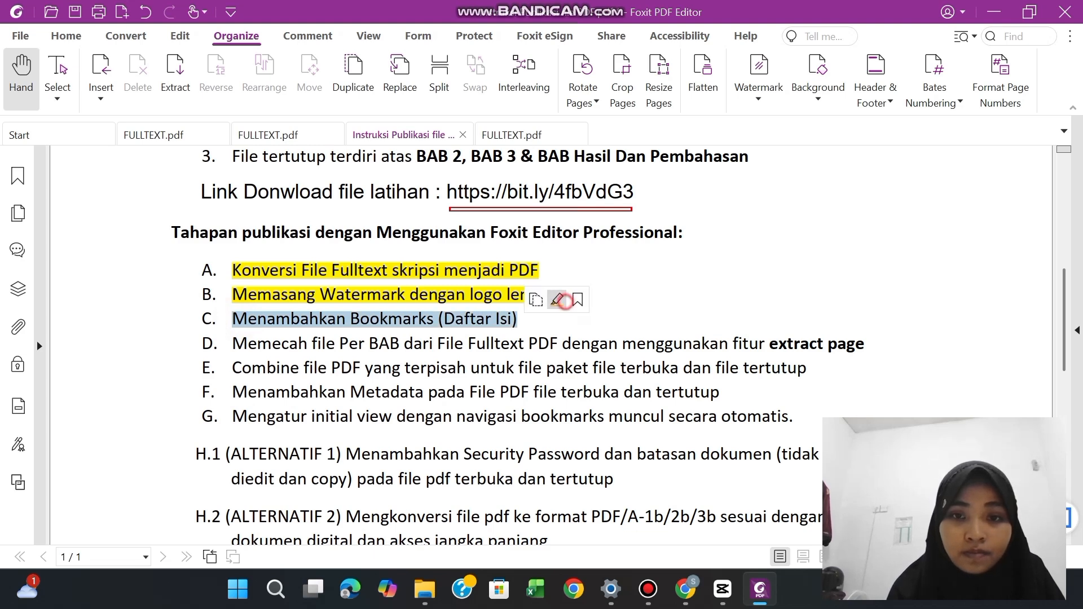
left_click(557, 299)
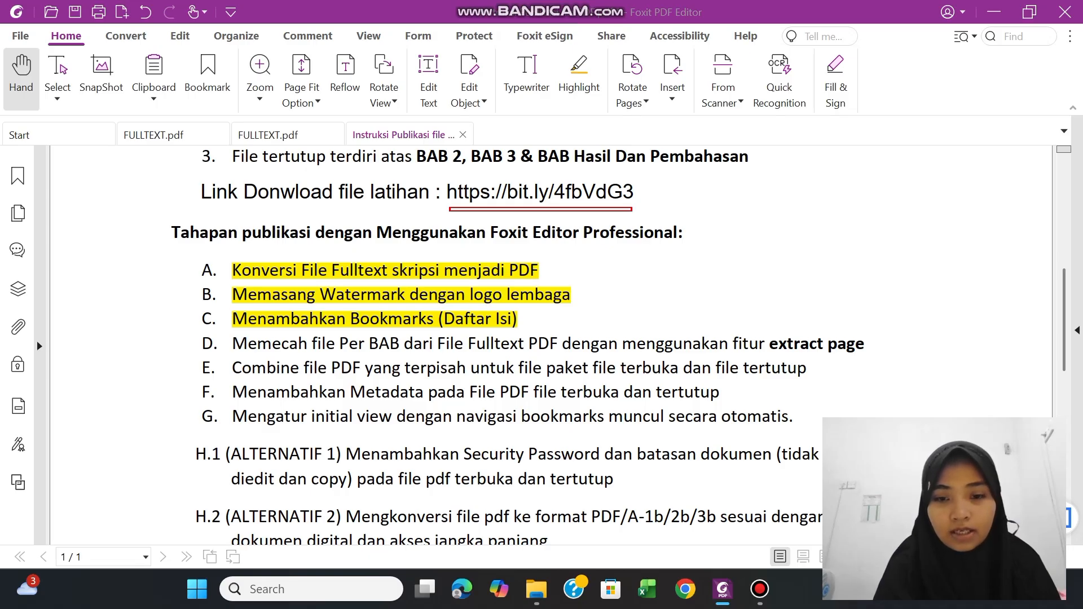
Switch to File Explorer and copy FULLTEXT.pdf from "C. Bookmarks (Daftar Isi)" inside "Folder hasil latihan"
left_click(537, 589)
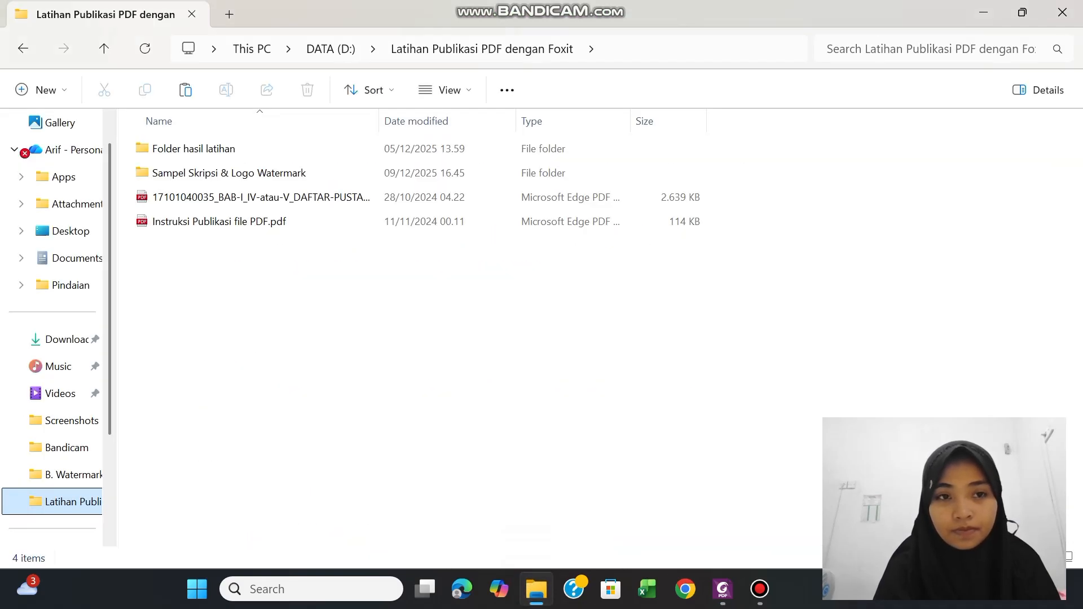
double_click(193, 149)
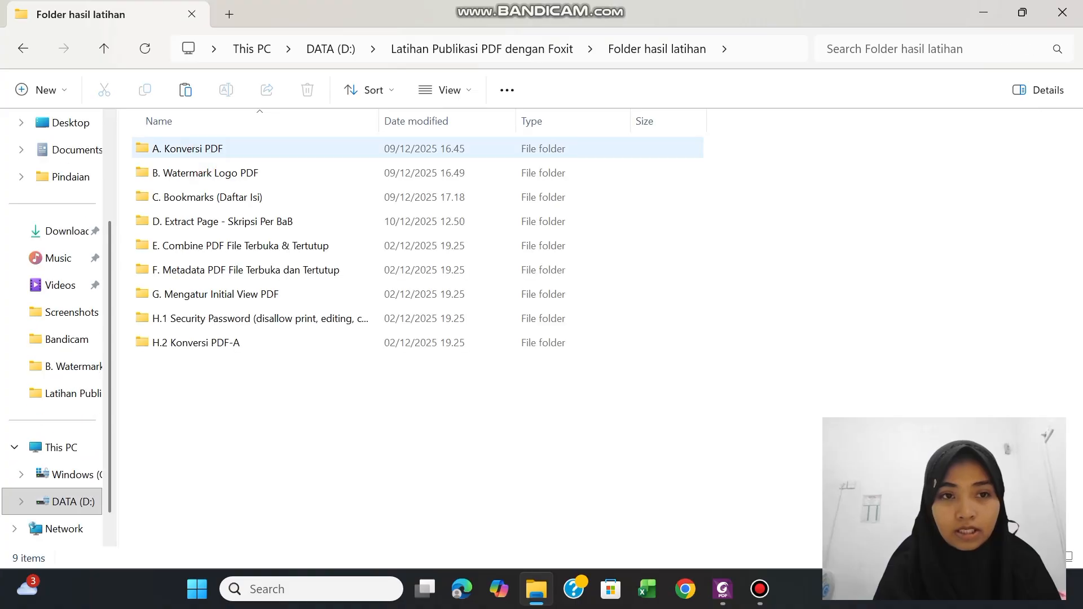
double_click(200, 197)
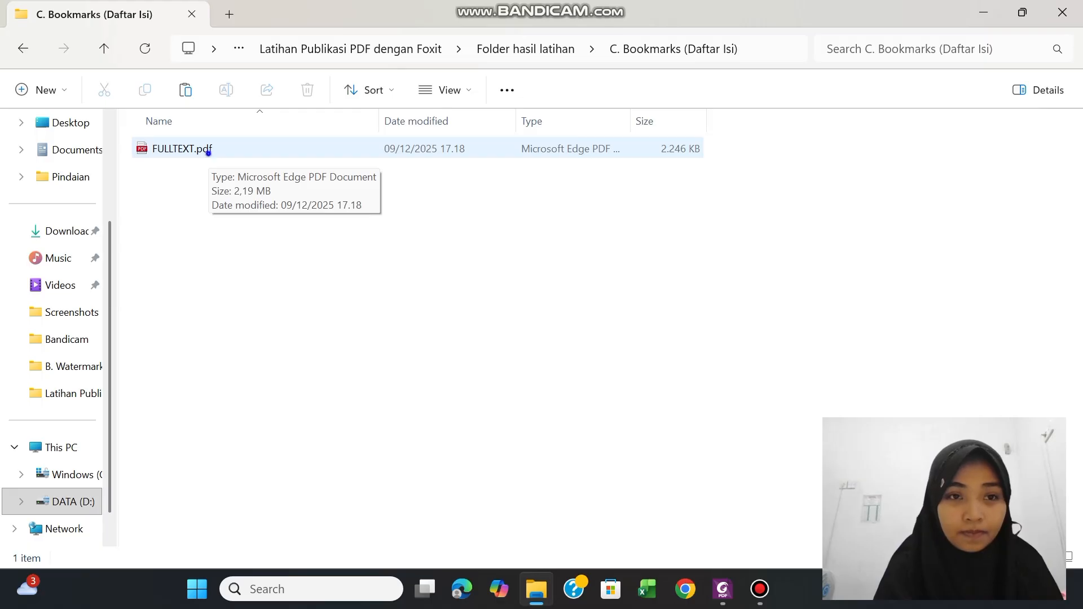
right_click(206, 151)
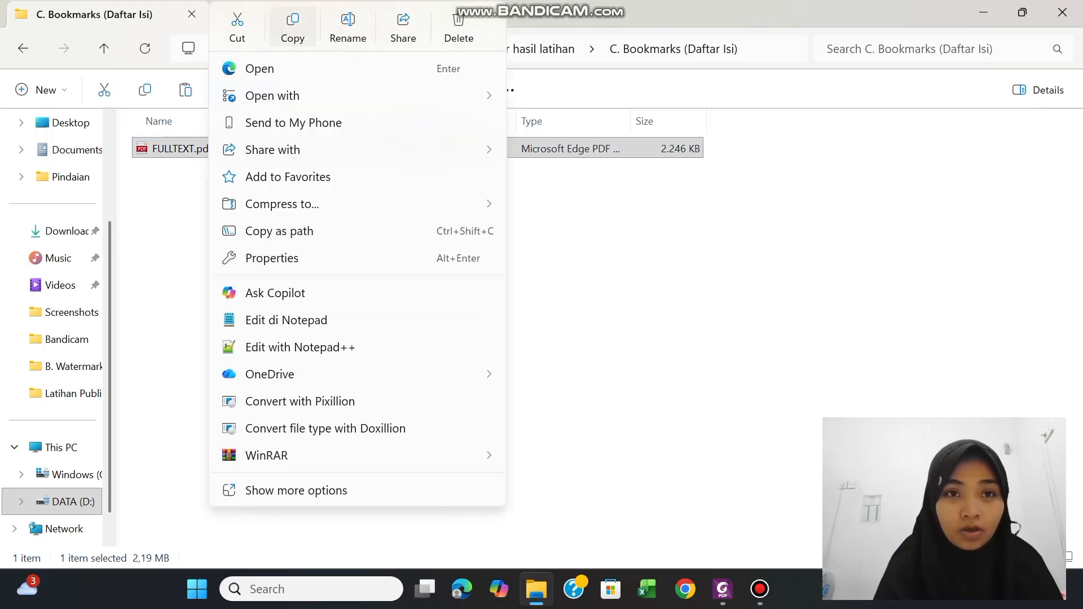
left_click(293, 26)
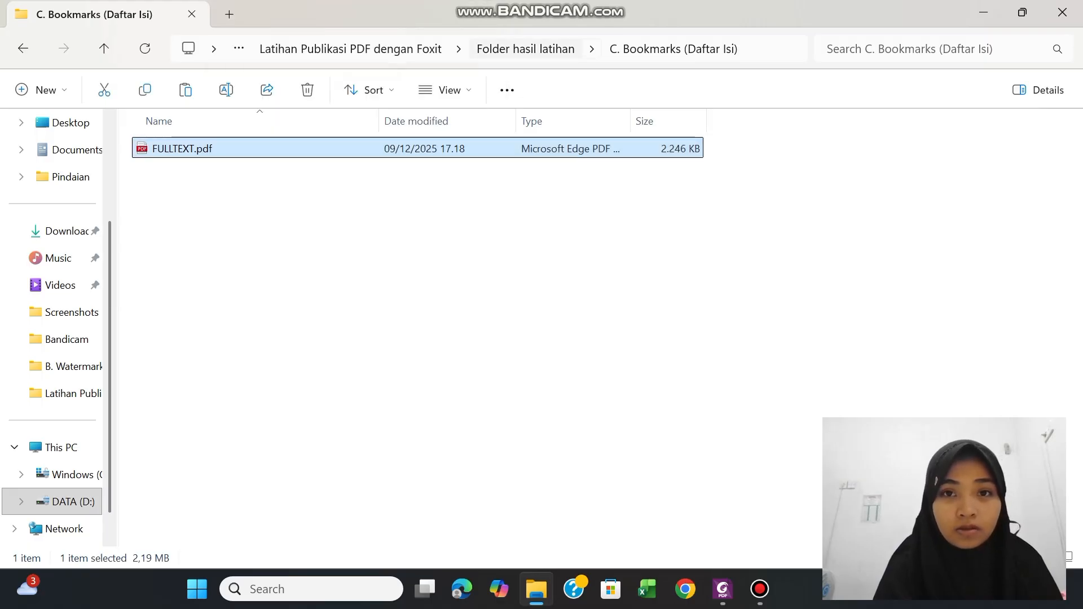
Paste the copied FULLTEXT.pdf into the "D. Extract Page - Skripsi Per BaB" folder
left_click(525, 48)
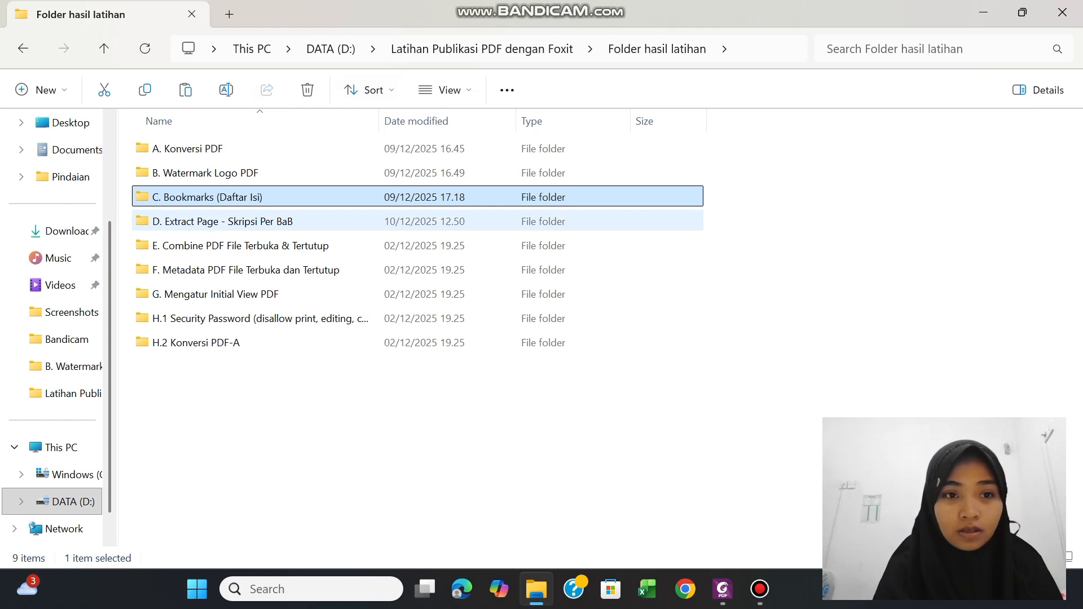
double_click(307, 221)
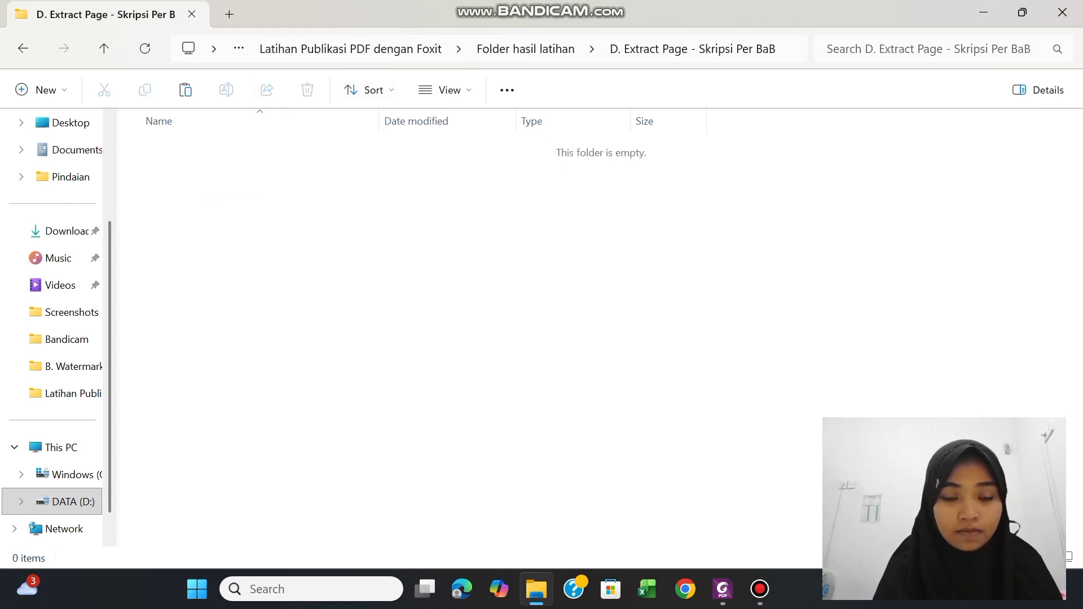
right_click(172, 141)
left_click(201, 162)
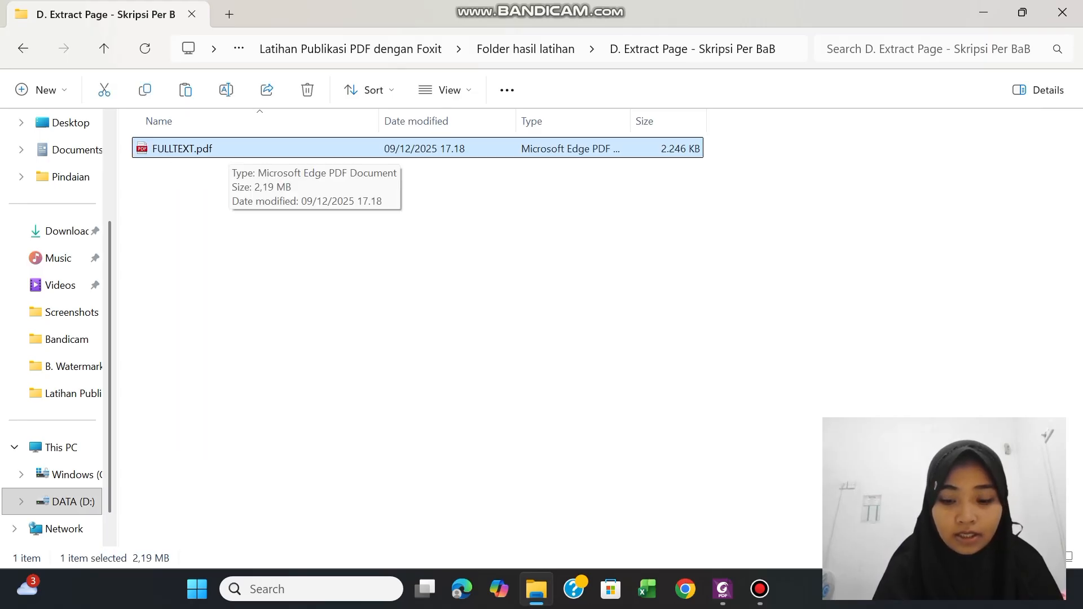
Open the FULLTEXT.pdf copy in the Extract Page folder with Foxit PDF Editor 12.0
right_click(227, 148)
mouse_move(294, 95)
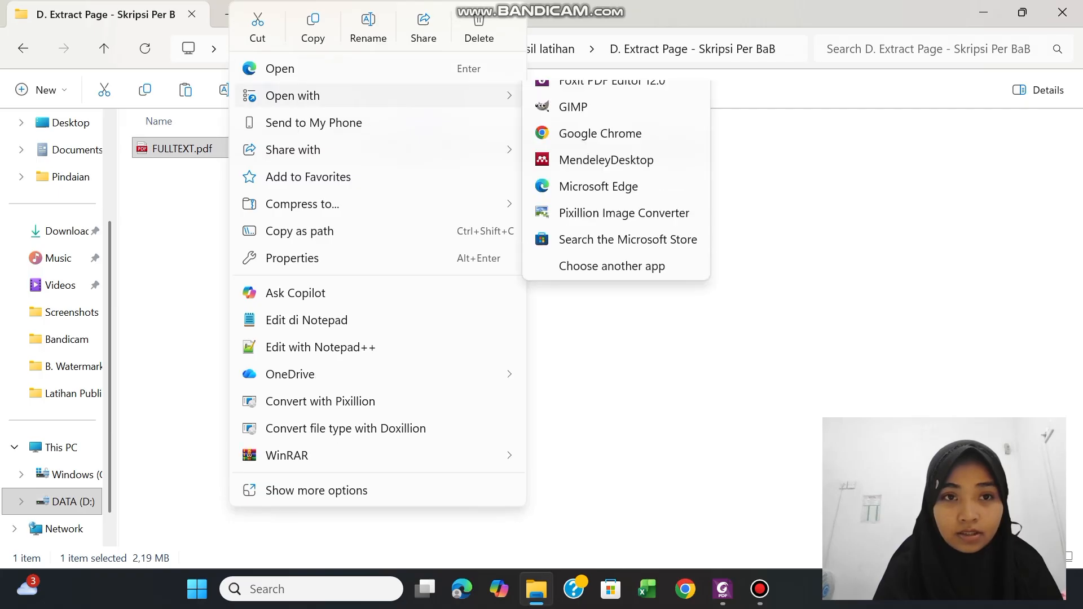
left_click(569, 101)
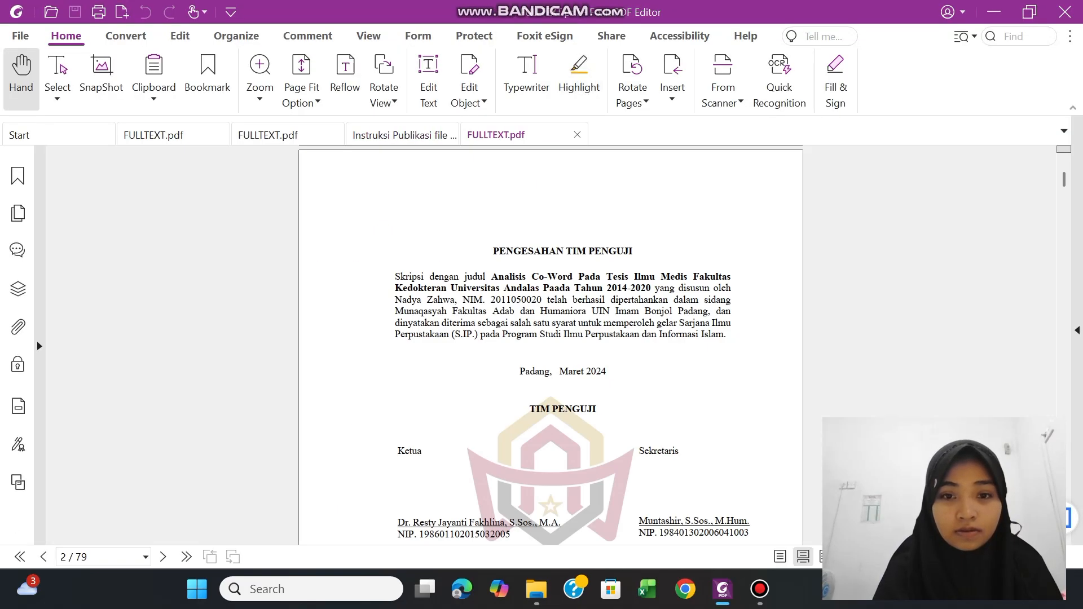
scroll(550, 322, "down", 3)
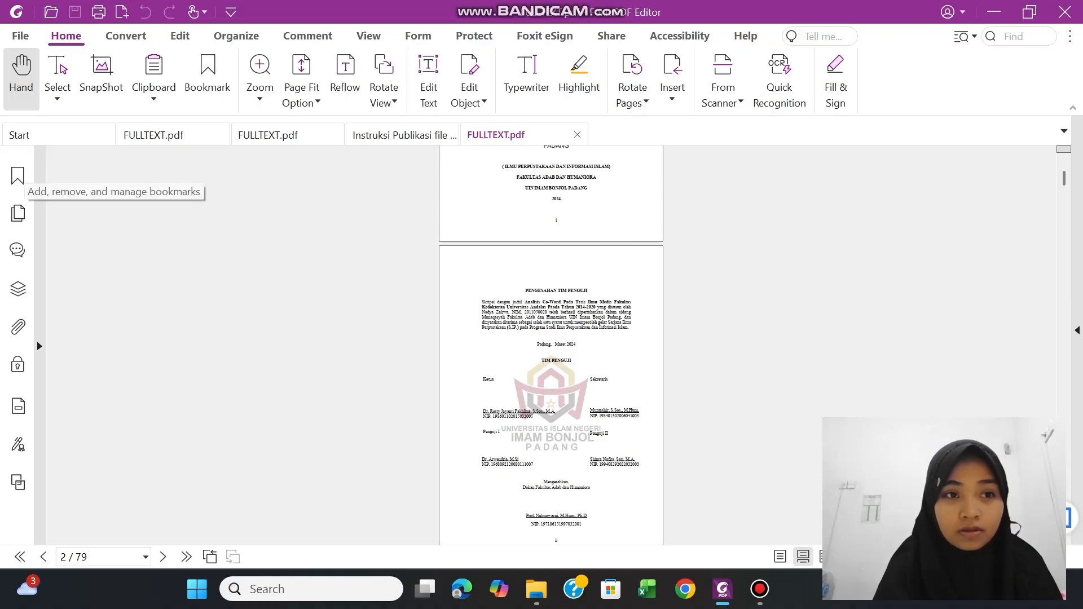
Display the thesis's bookmarks and review the front-matter and chapter entries against the opening pages
left_click(18, 176)
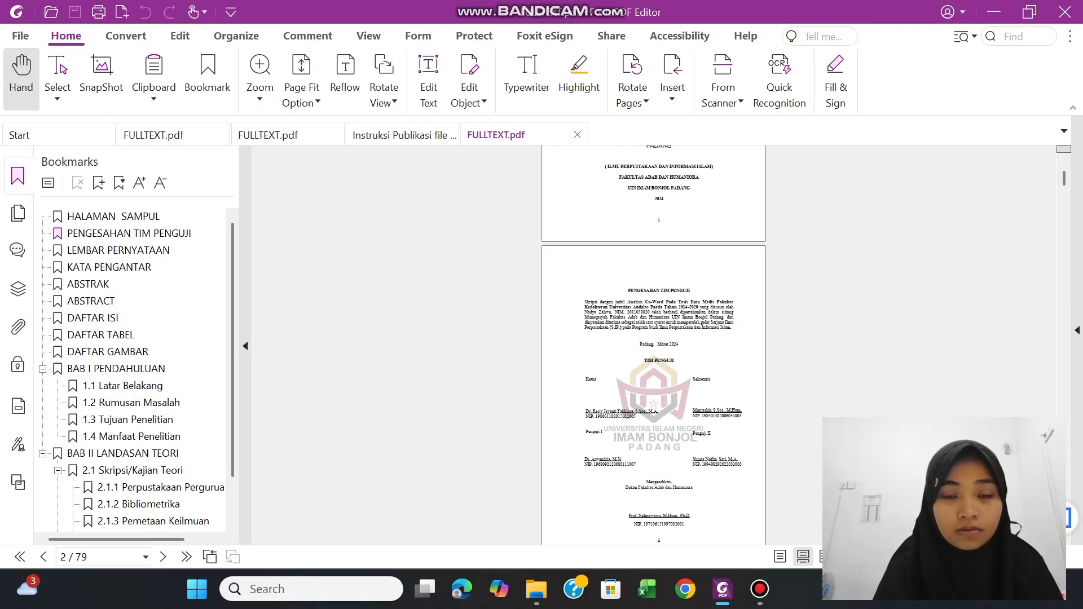
scroll(651, 245, "up", 5)
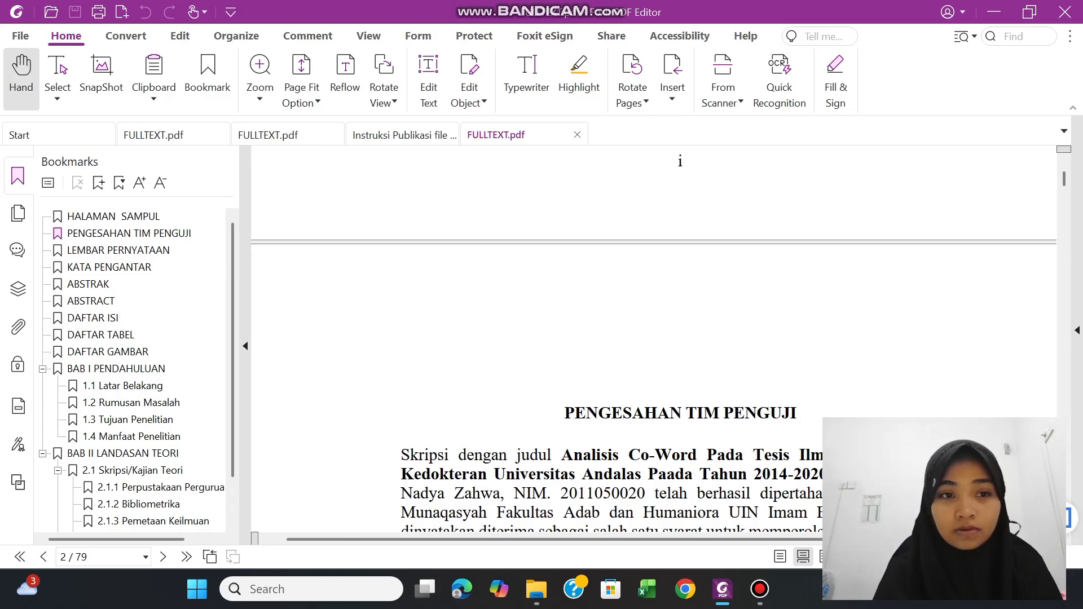
scroll(652, 245, "down", 2)
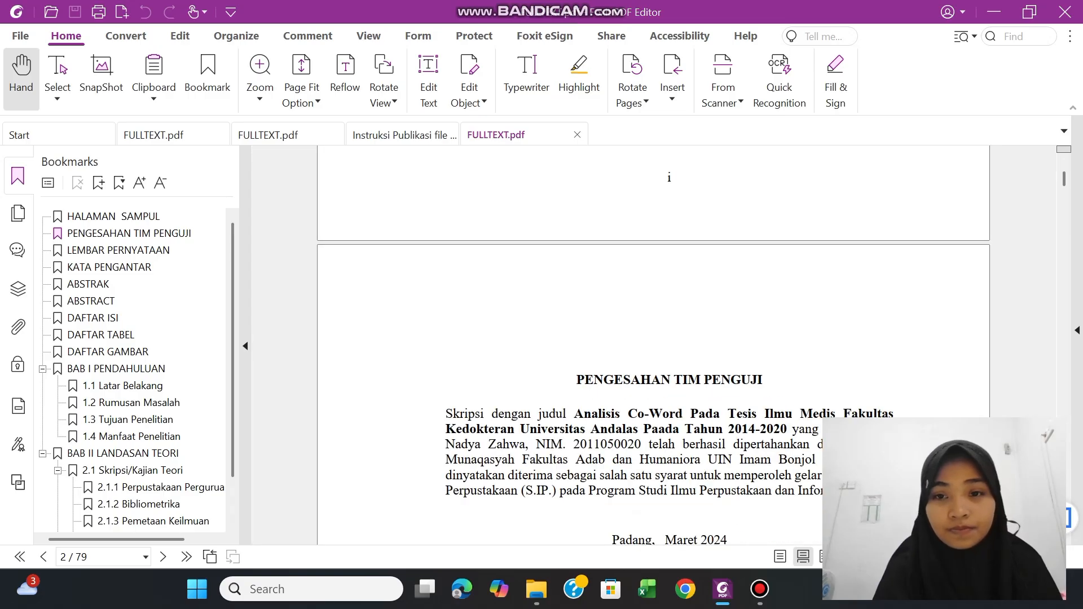
scroll(652, 245, "down", 2)
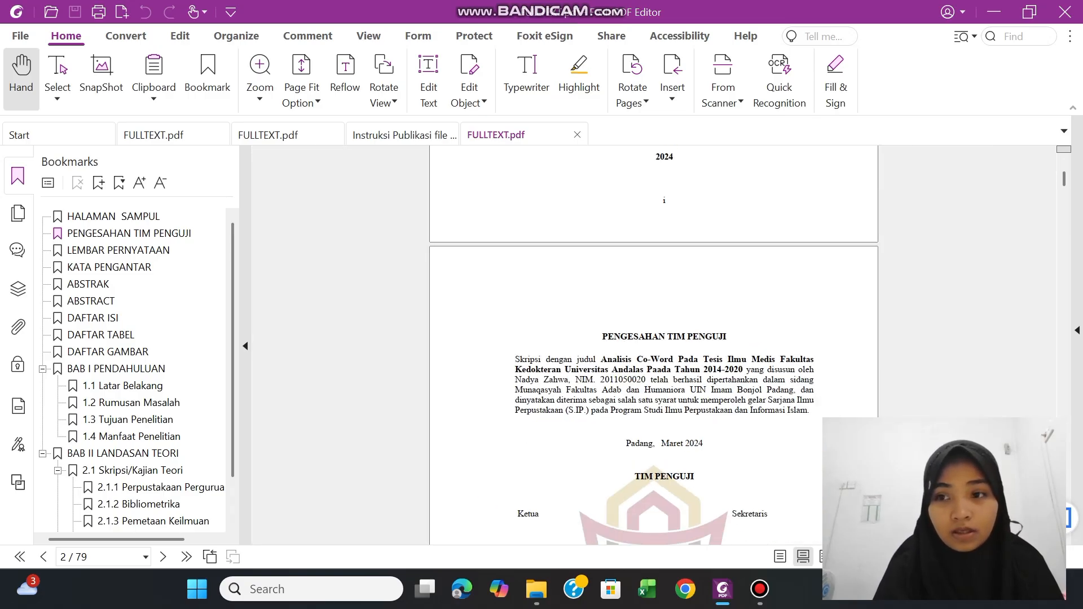
left_click_drag(1064, 179, 1064, 174)
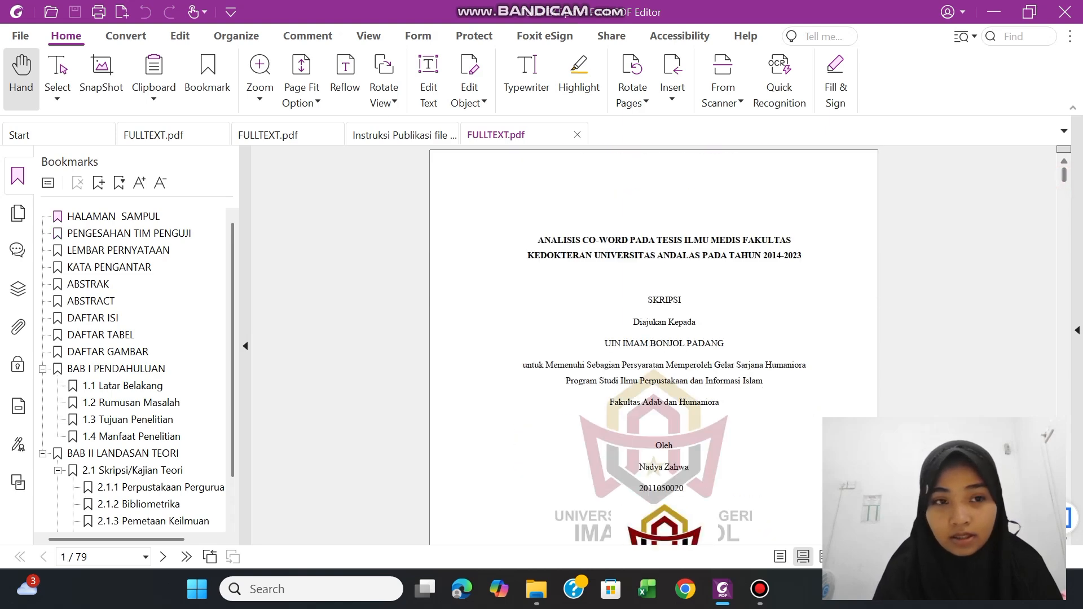
left_click_drag(1060, 179, 1061, 191)
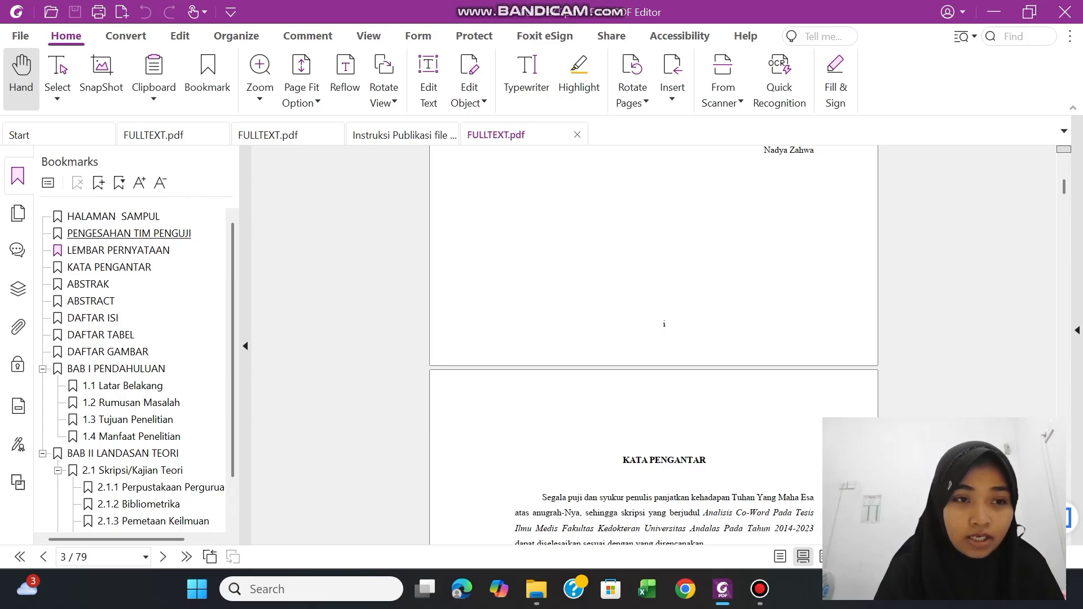
Replace the bookmark list with the page thumbnails and return to the first page of the thesis
left_click(18, 175)
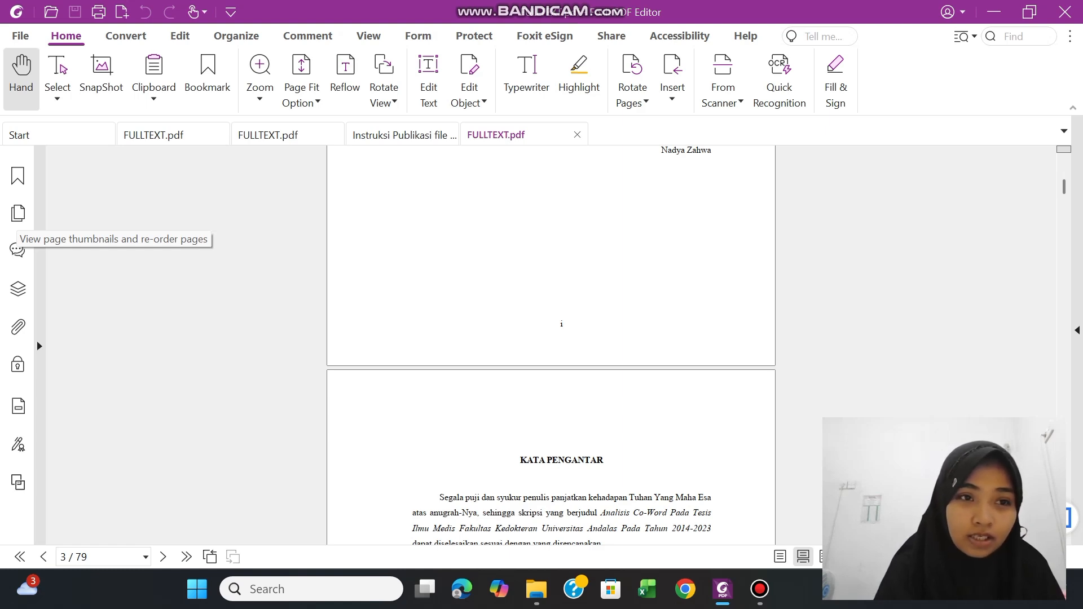
left_click(18, 213)
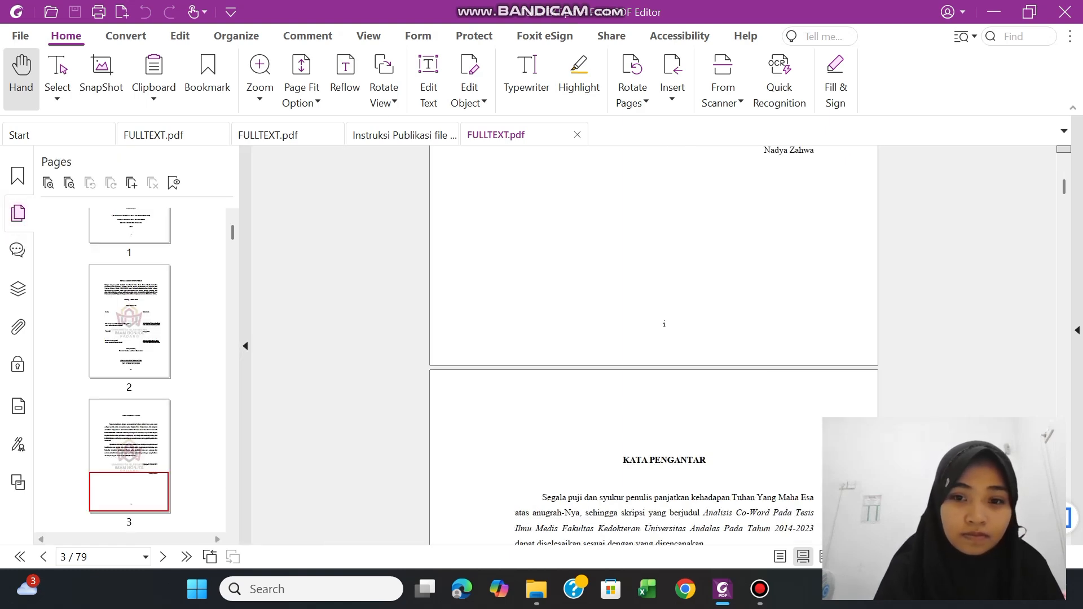
scroll(627, 316, "up", 4)
scroll(626, 316, "down", 1)
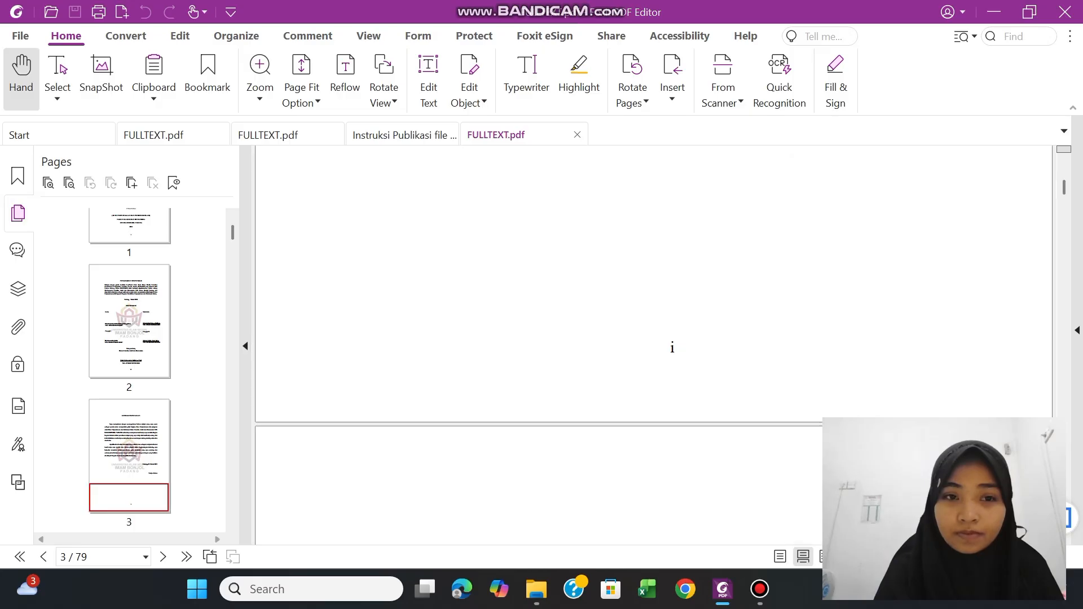
left_click_drag(1063, 192, 1063, 179)
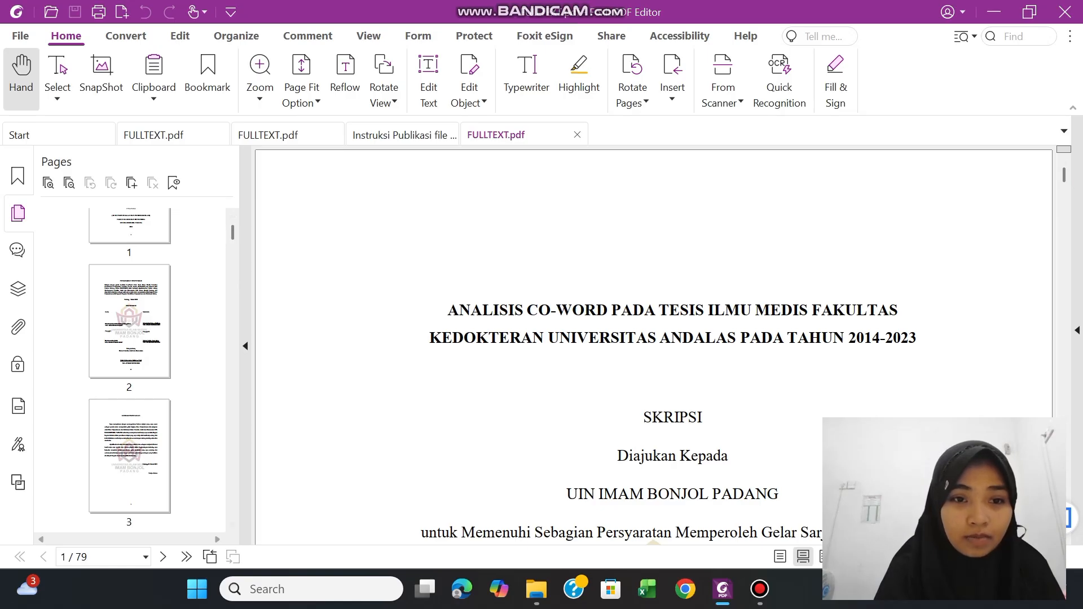
Widen the page thumbnails area to three columns and select pages 1 to 14, the cover and front matter
left_click_drag(245, 346, 395, 346)
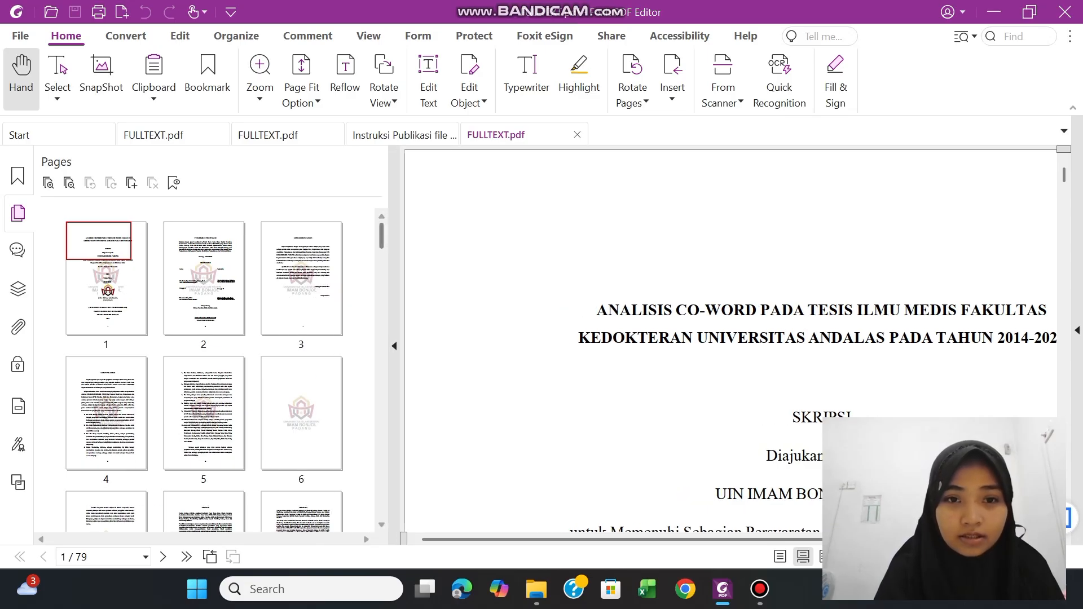
left_click_drag(381, 237, 381, 235)
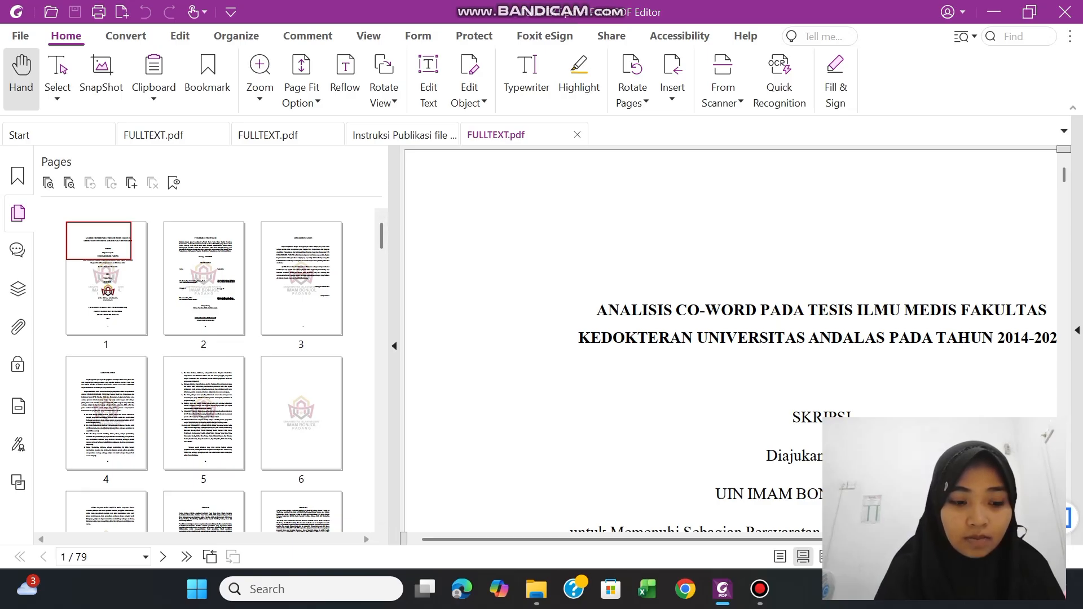
left_click(110, 305)
key("shift+Right")
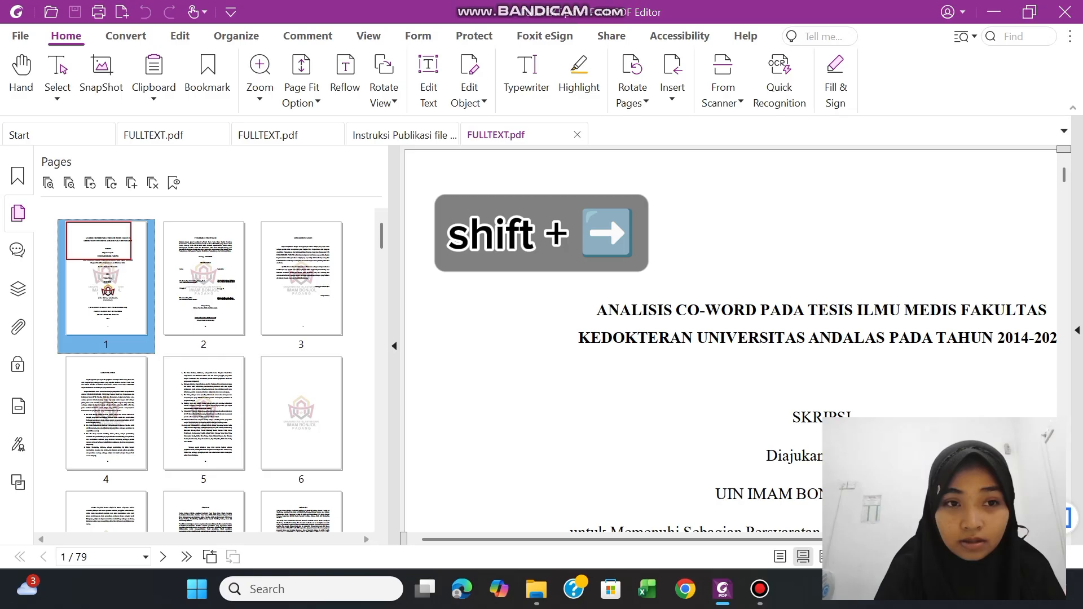
key("shift+Right")
key("shift+Right")
key("shift+Right")
key("shift+Right")
key("shift+Right")
key("shift+Right")
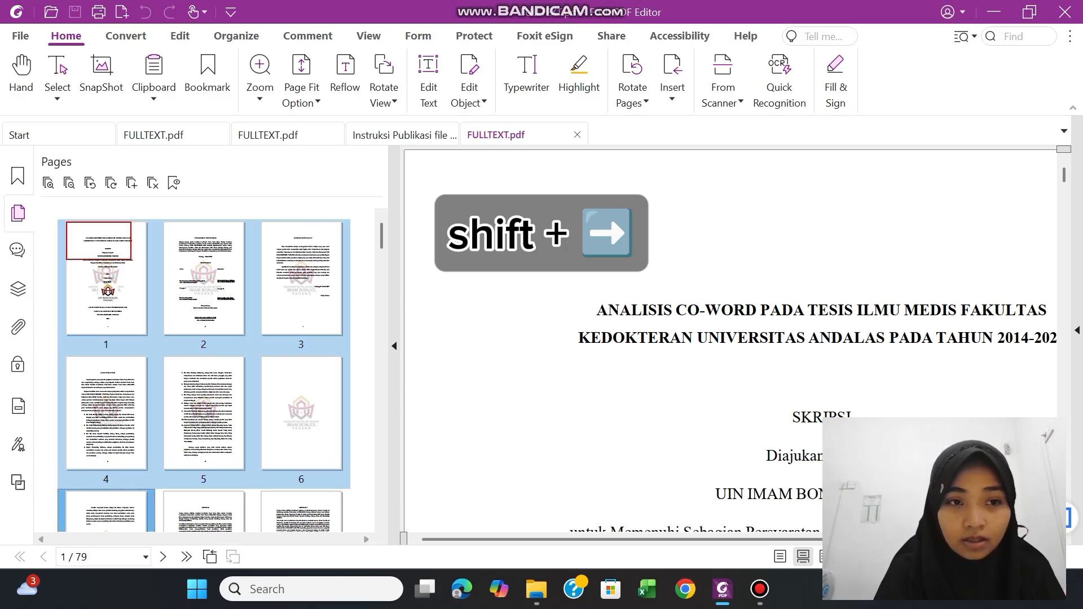
key("shift+Right")
key("shift+Right")
key("shift+Right")
key("shift+Right")
key("shift+Right")
key("shift+Right")
key("shift+Right")
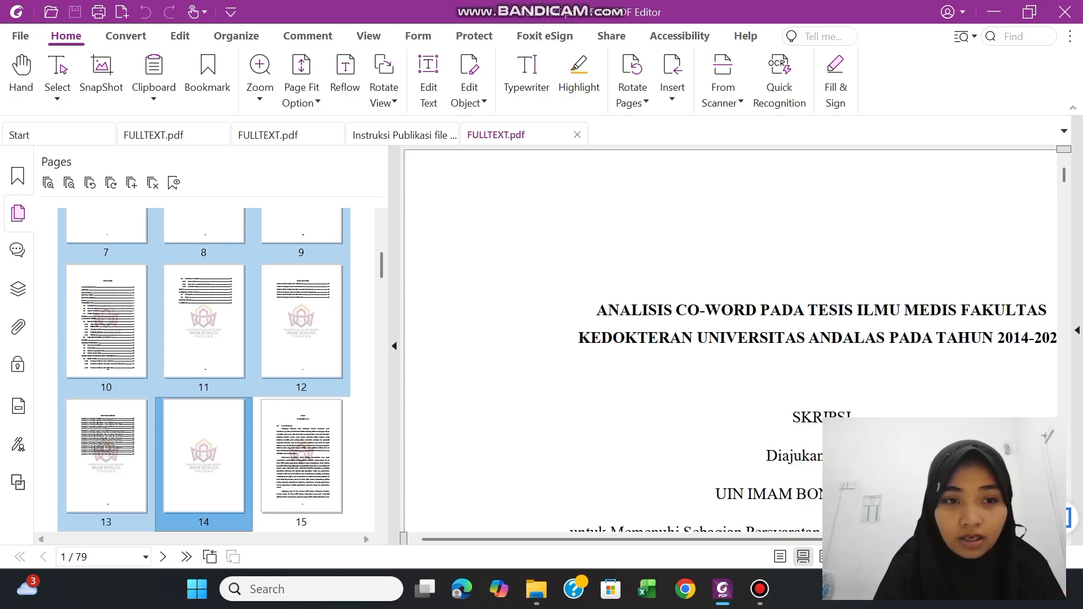
Extract the selected pages 1-14 from FULLTEXT.pdf as one PDF
right_click(180, 296)
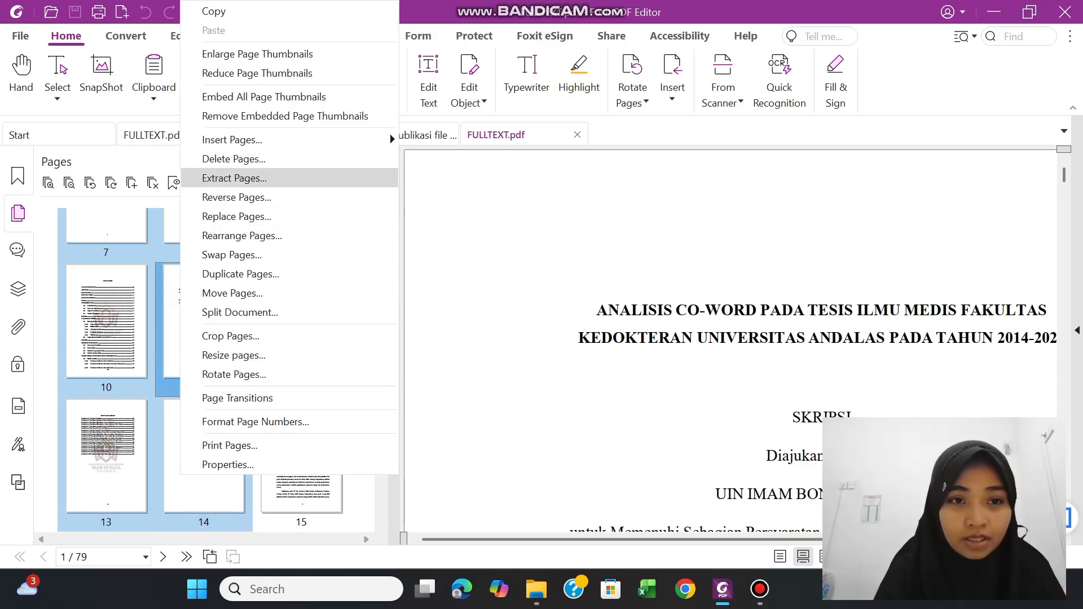
left_click(229, 180)
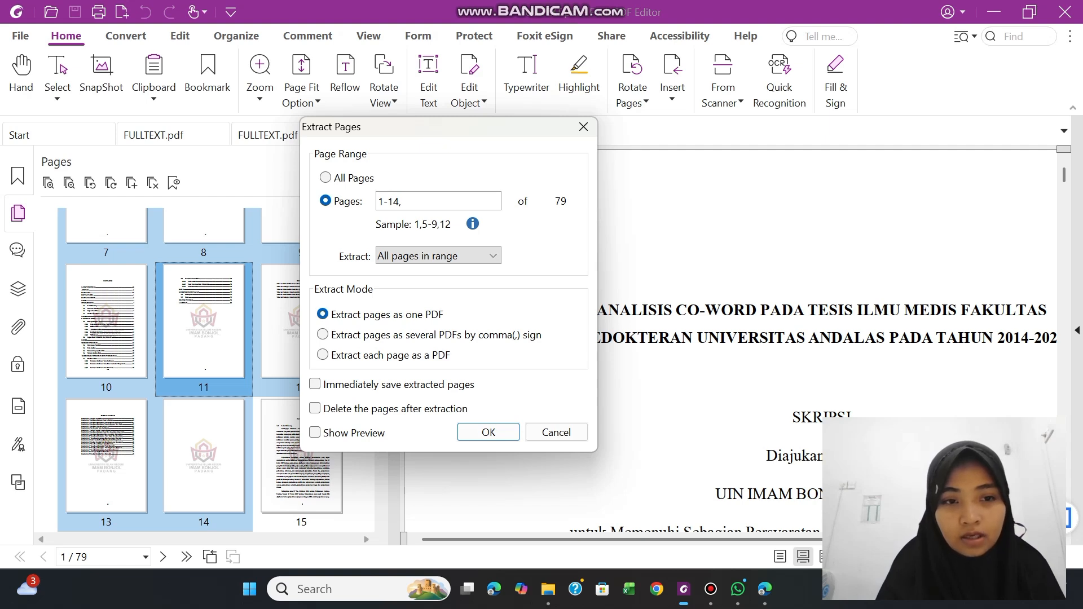
left_click(489, 433)
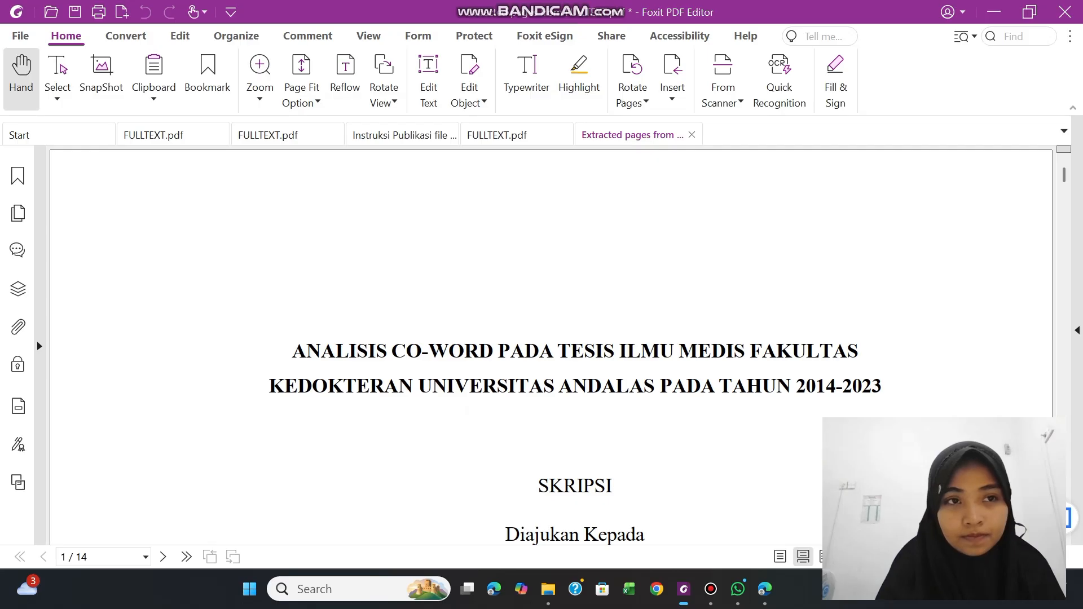
Start saving the extracted document, choosing "D. Extract Page - Skripsi Per BaB" within "Folder hasil latihan" on drive D as the destination
left_click(76, 12)
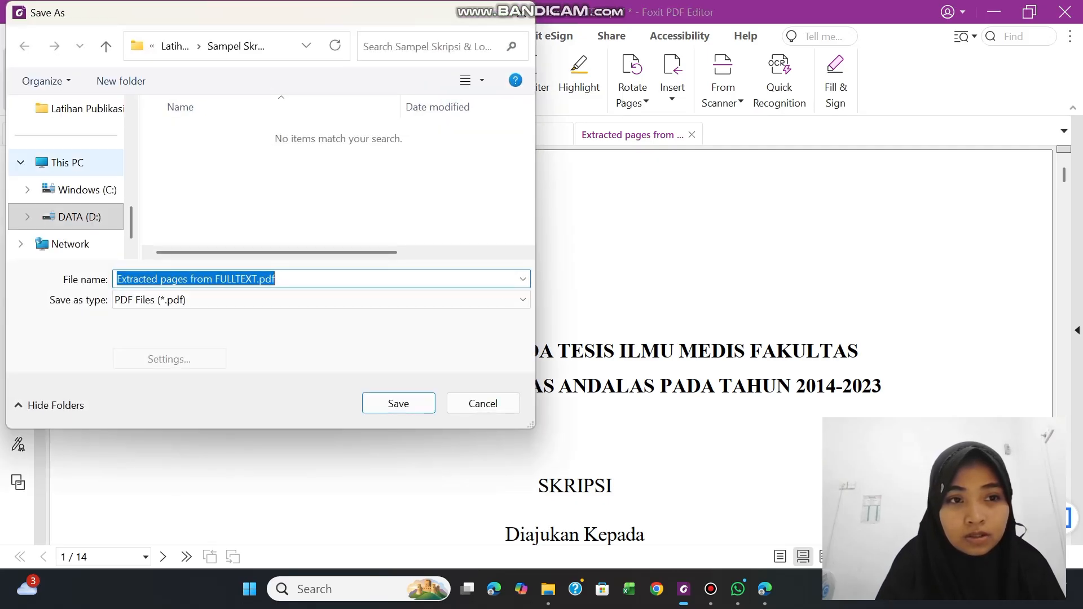
left_click(116, 218)
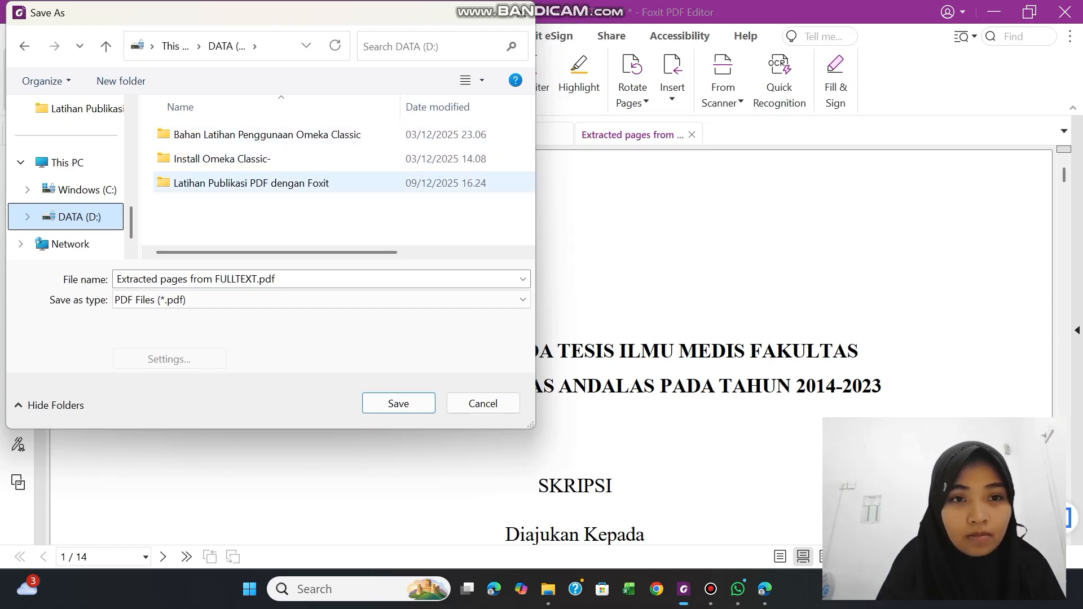
double_click(169, 183)
double_click(205, 136)
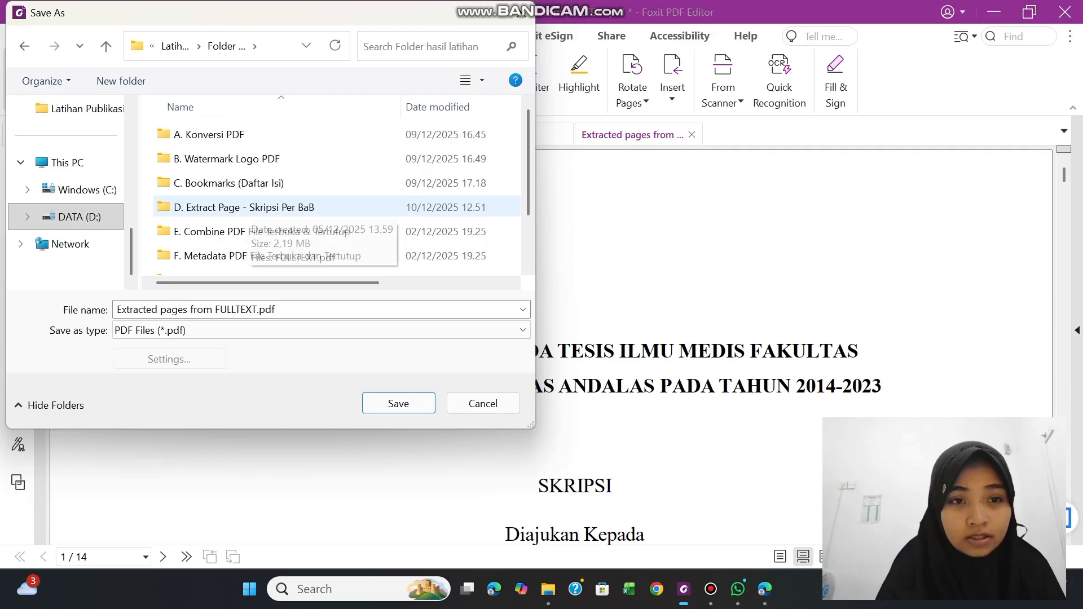
double_click(249, 208)
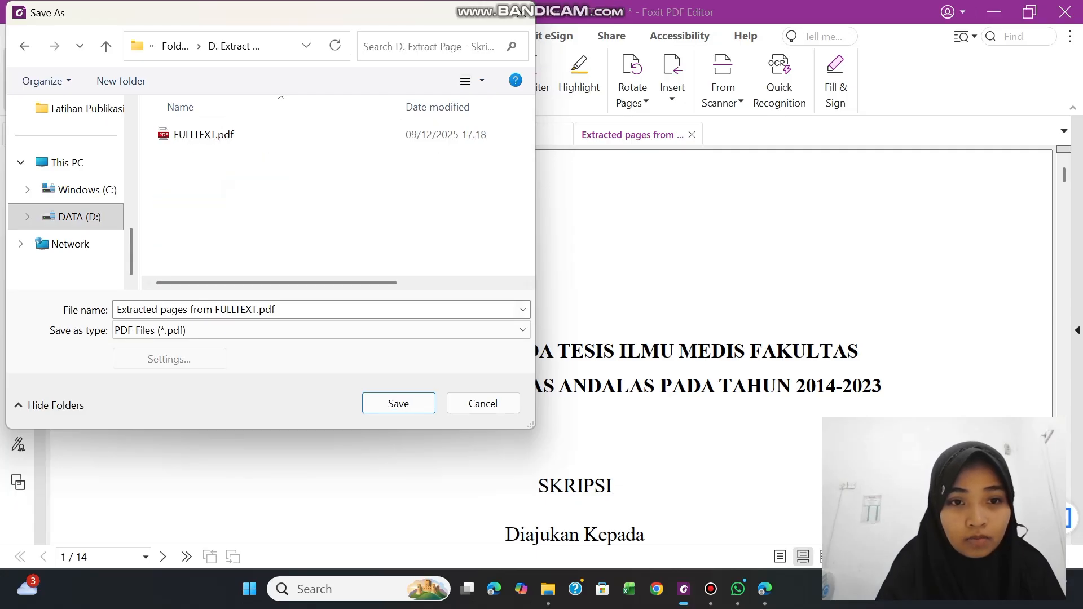
Name the extracted file "HALAMAN SAMPUL DAN HALAMAN AWAL" and save it as a PDF
left_click(282, 309)
key("BackSpace")
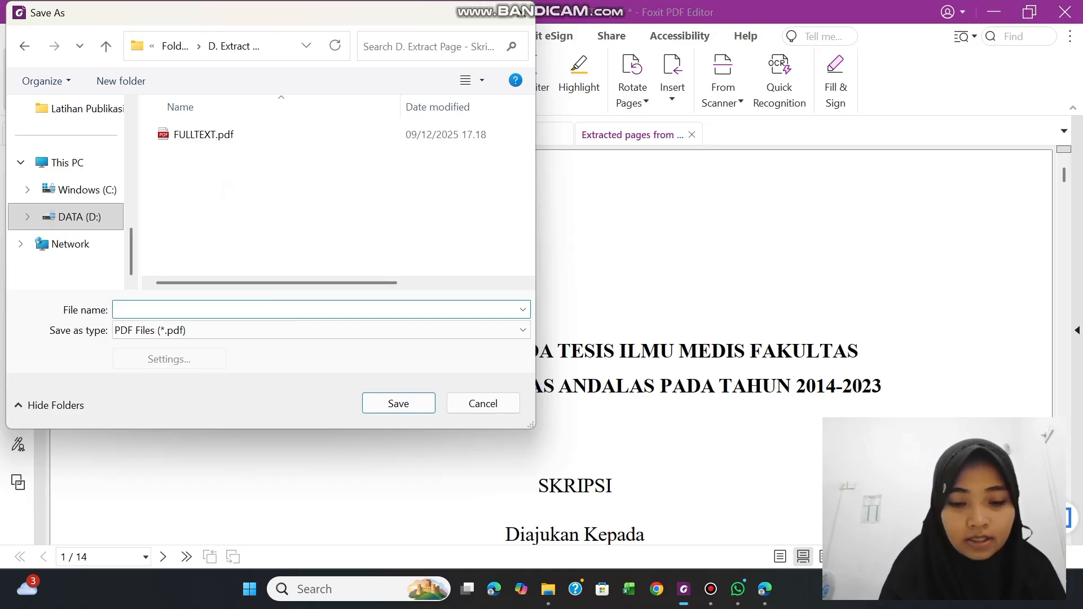
type("H")
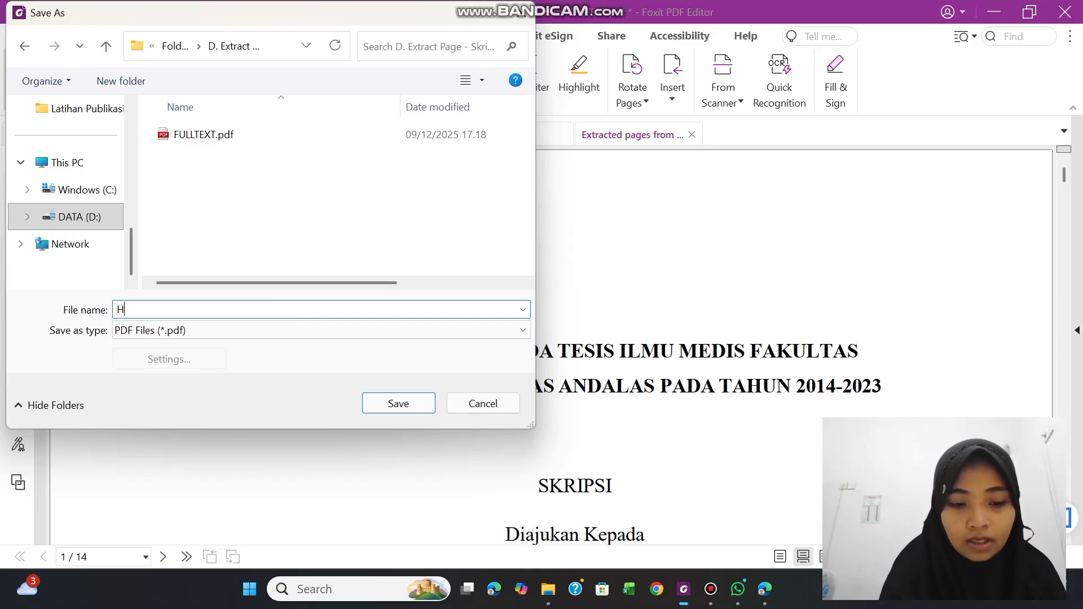
type("AL")
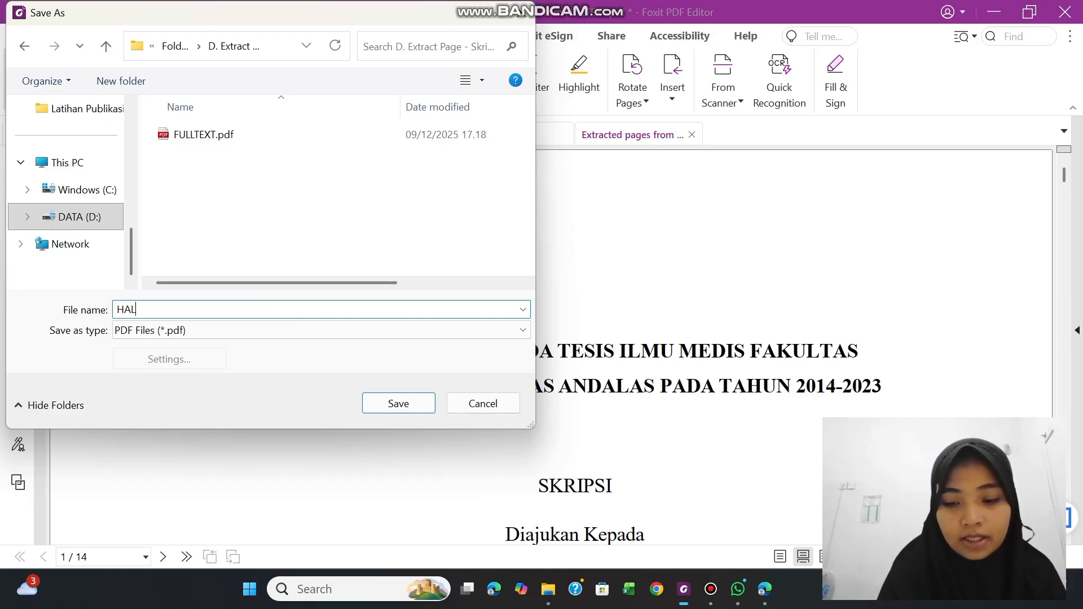
type("AMAN SAMP")
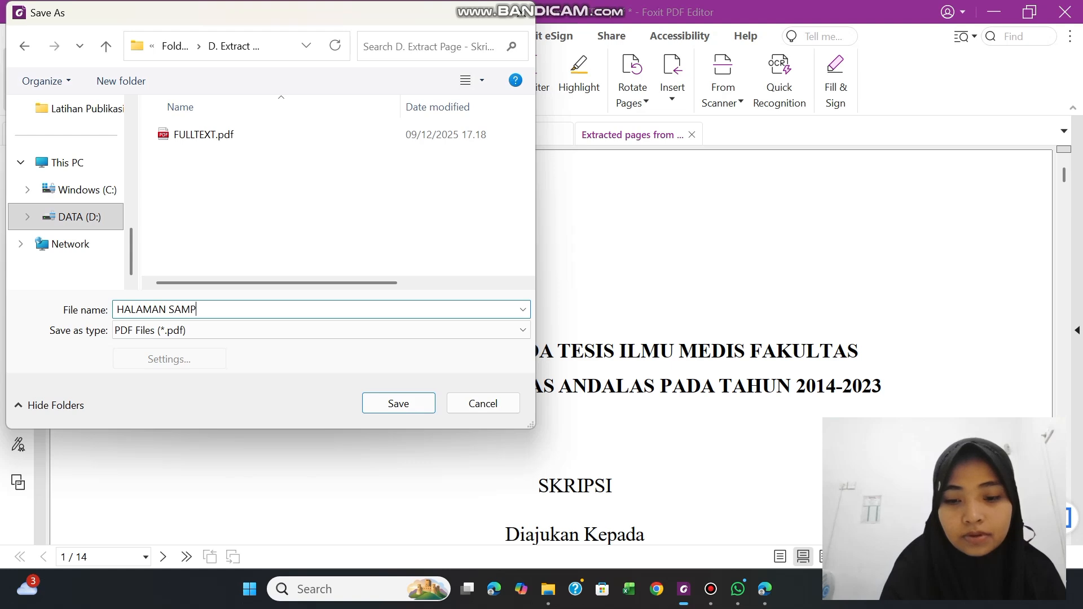
type("UL DA")
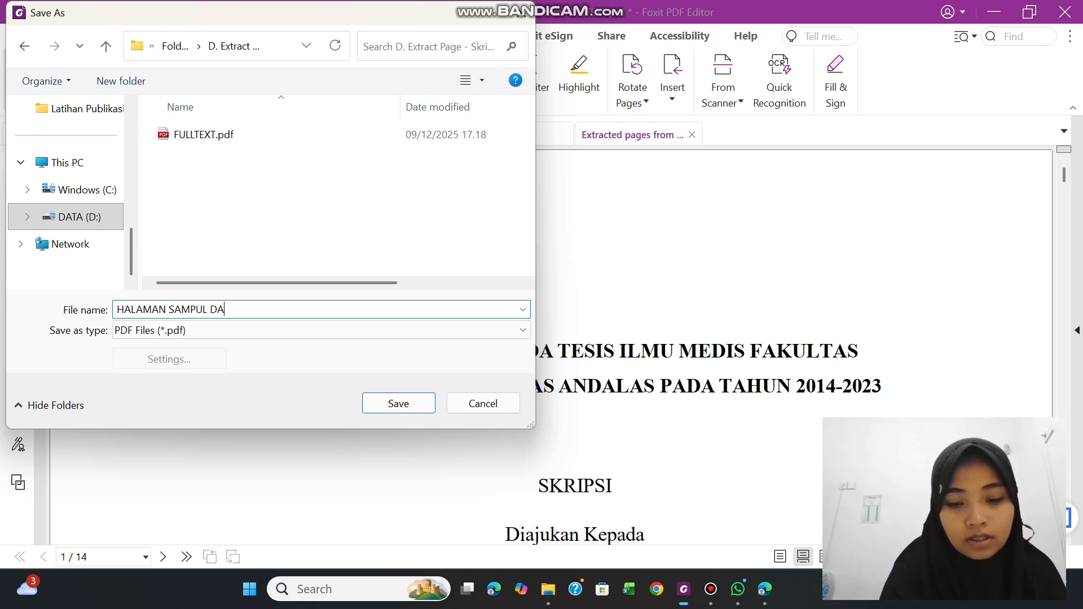
type("N HALAMAN")
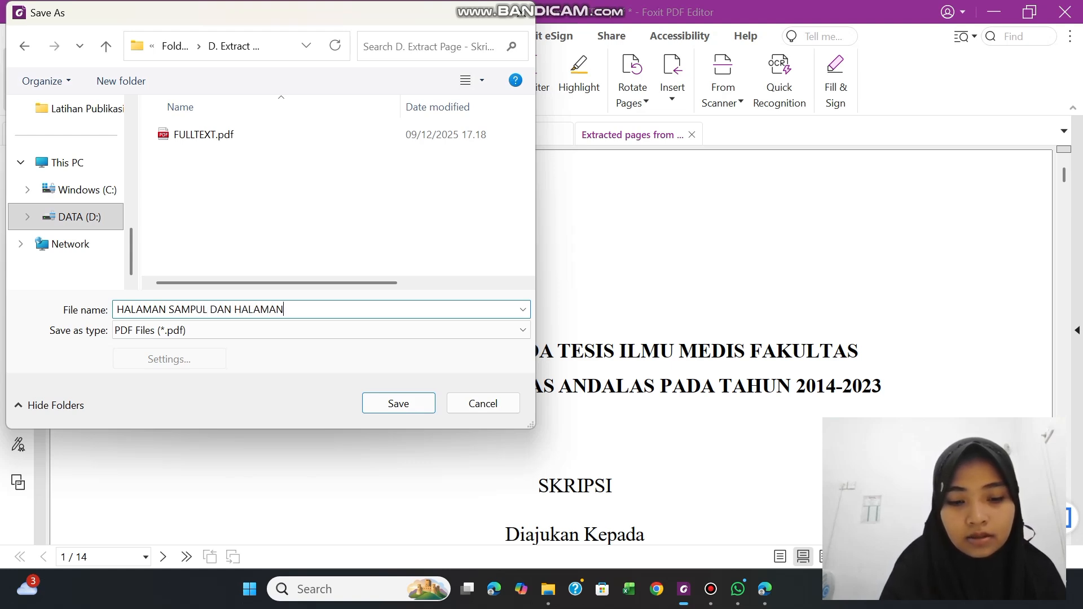
type(" AWAL")
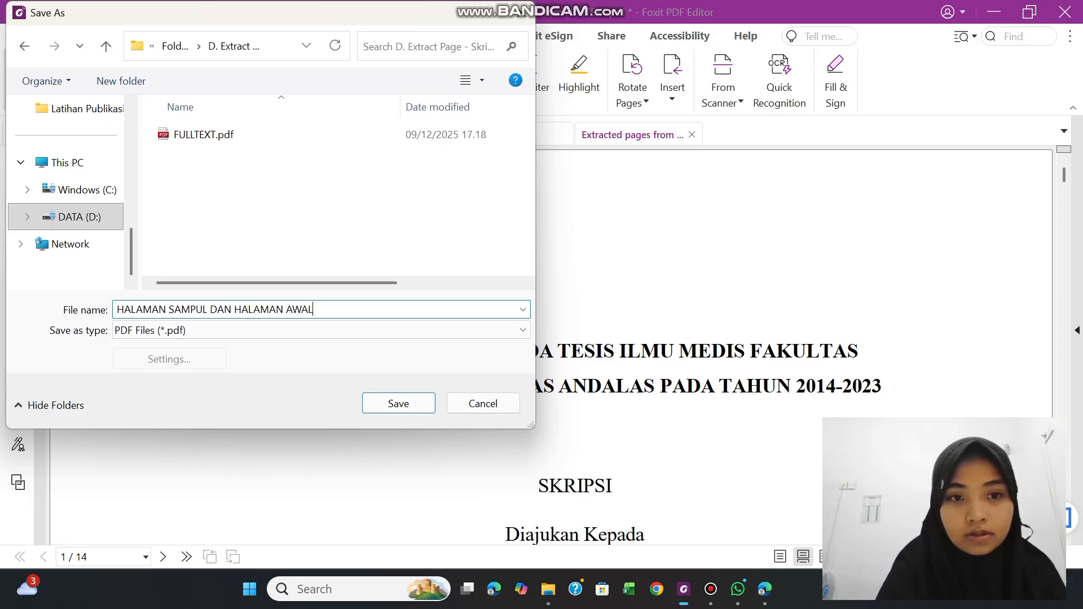
left_click(409, 406)
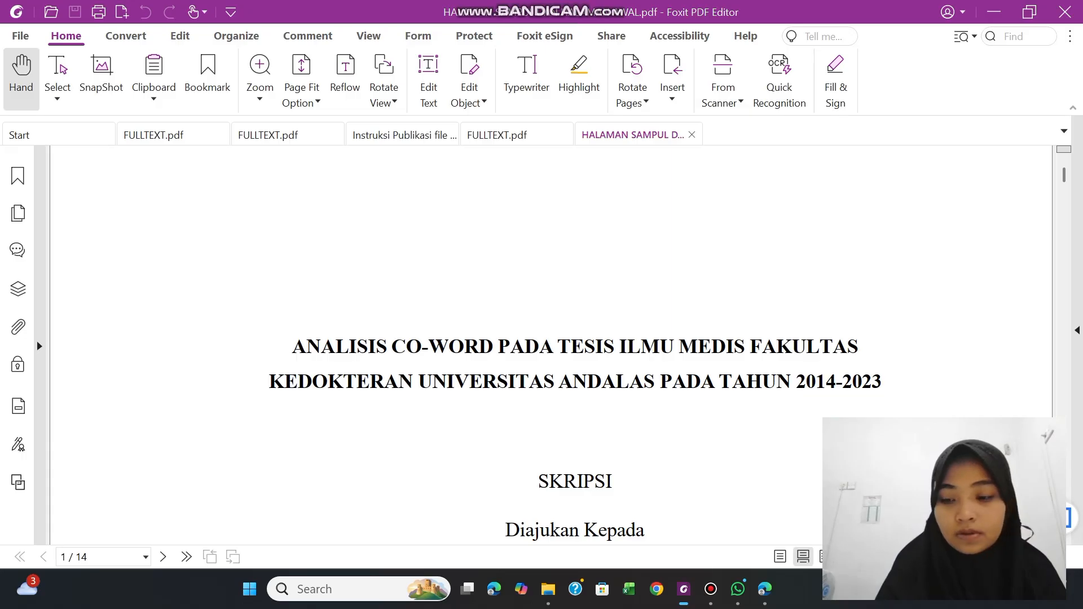
Check the opening pages of the saved front-matter file and return to the FULLTEXT.pdf it was extracted from
scroll(551, 345, "down", 15)
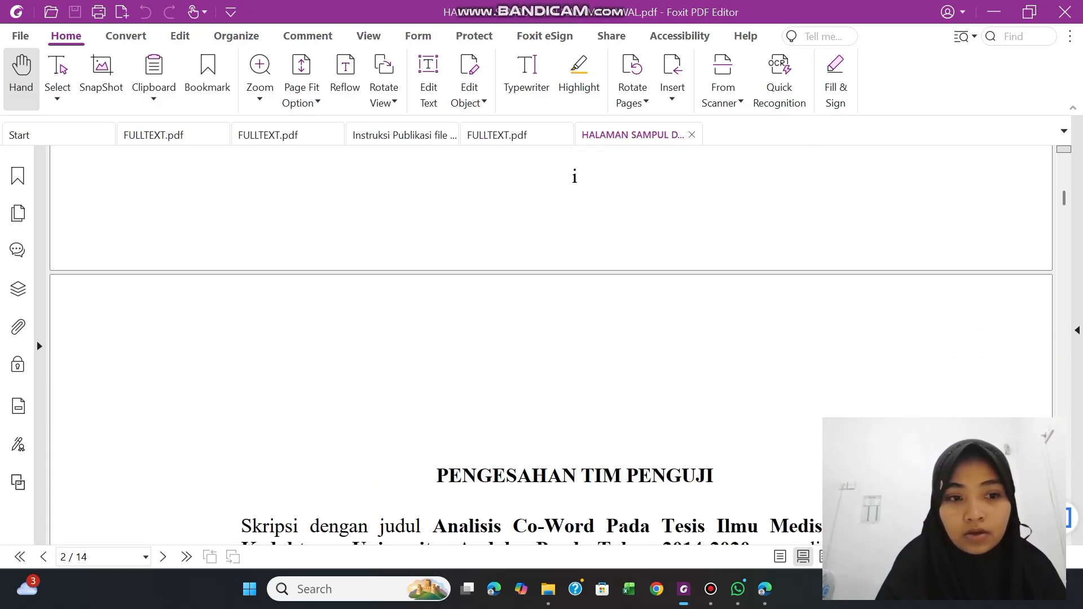
scroll(550, 345, "down", 5)
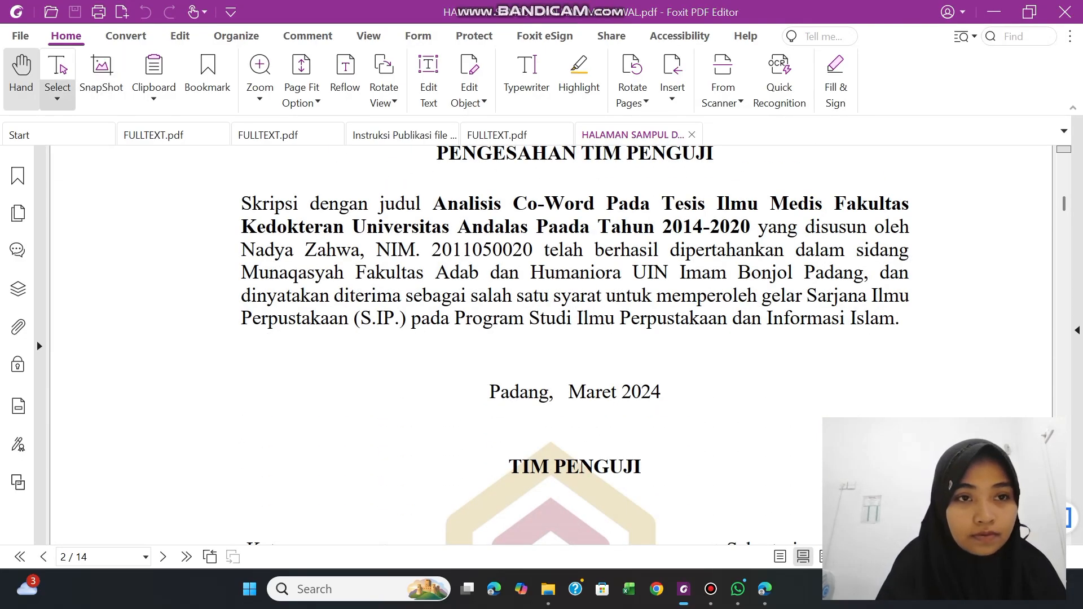
left_click(494, 135)
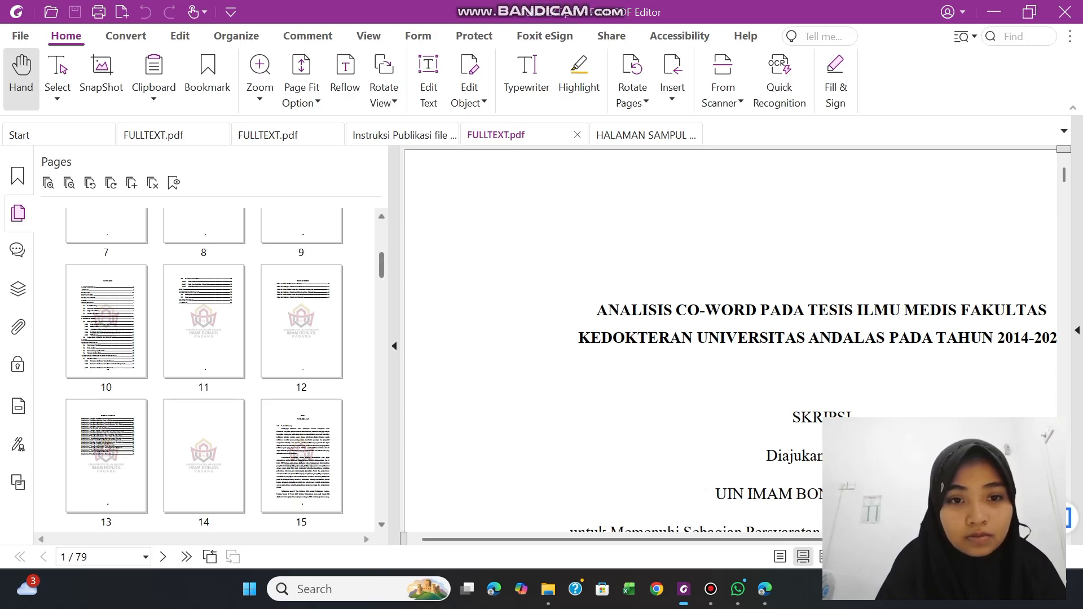
Select the BAB I PENDAHULUAN pages, 15 to 21, among the thumbnails of FULLTEXT.pdf
left_click_drag(381, 265, 381, 276)
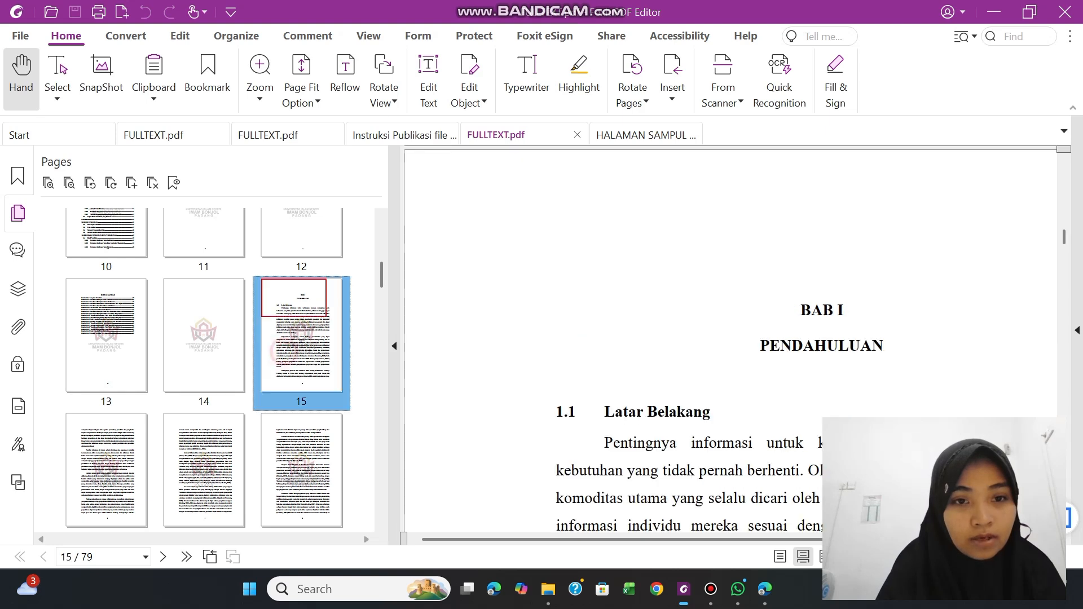
left_click(284, 351)
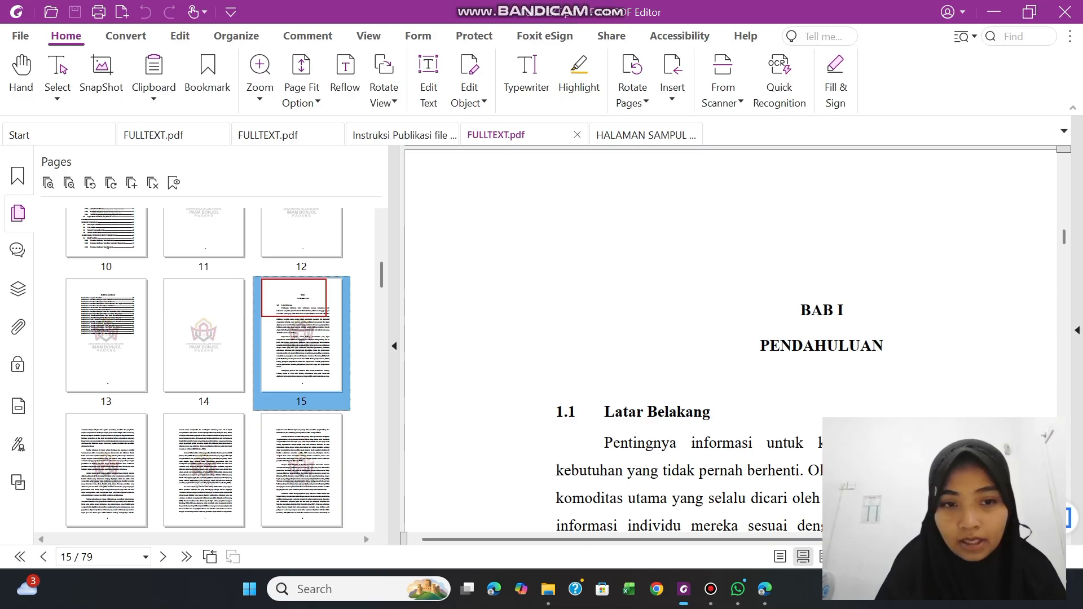
key("shift+Right")
key("shift+Right")
key("shift+Right")
key("shift+Right")
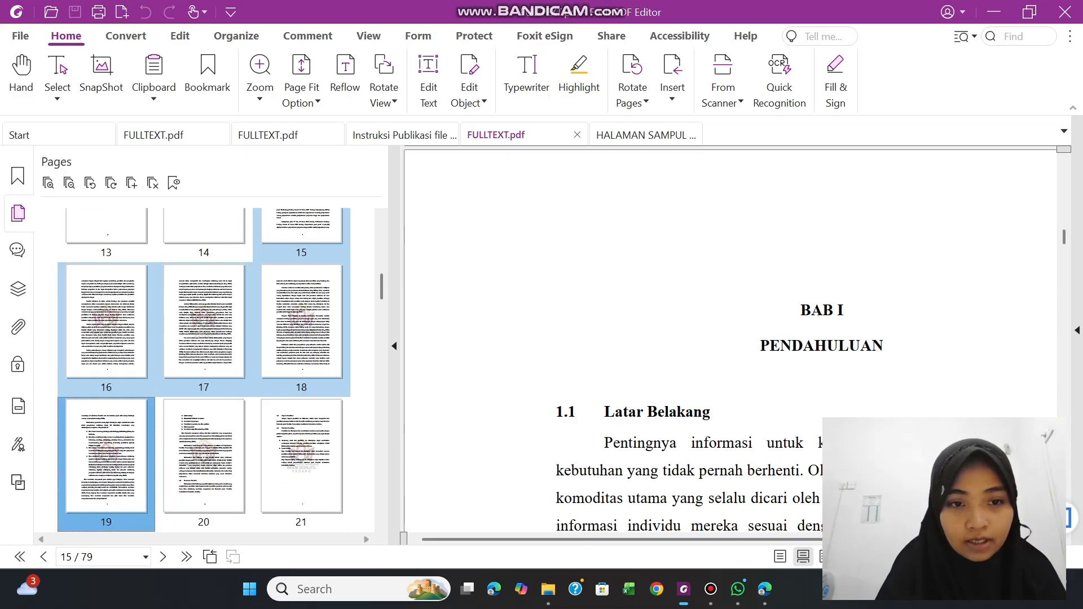
key("shift+Right")
key("shift+Right")
key("shift+Right")
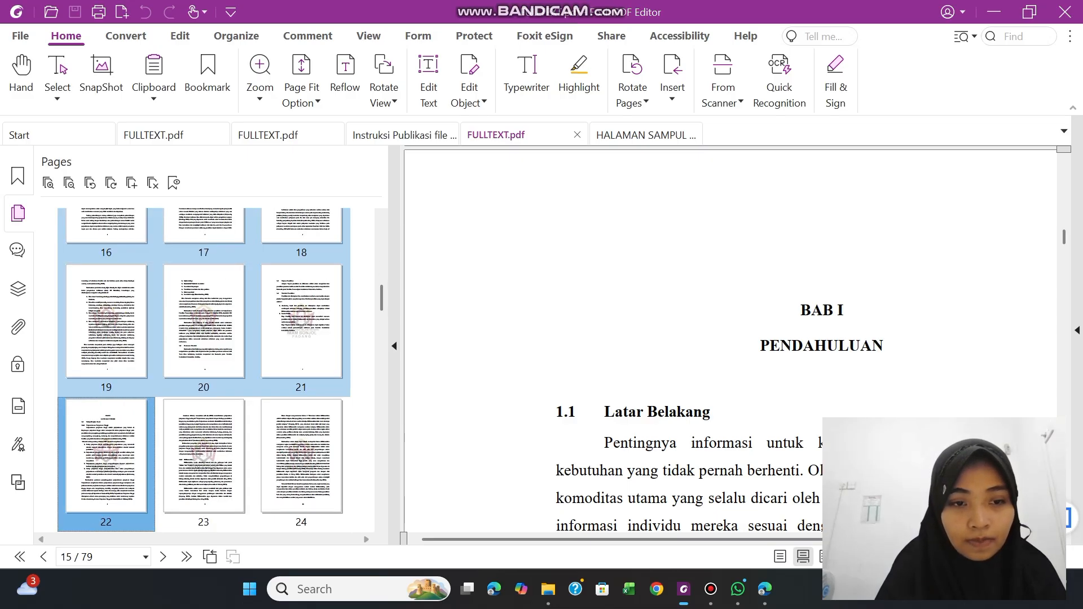
key("shift+Right")
key("shift+Right")
key("shift+Right")
key("shift+Right")
key("shift+Right")
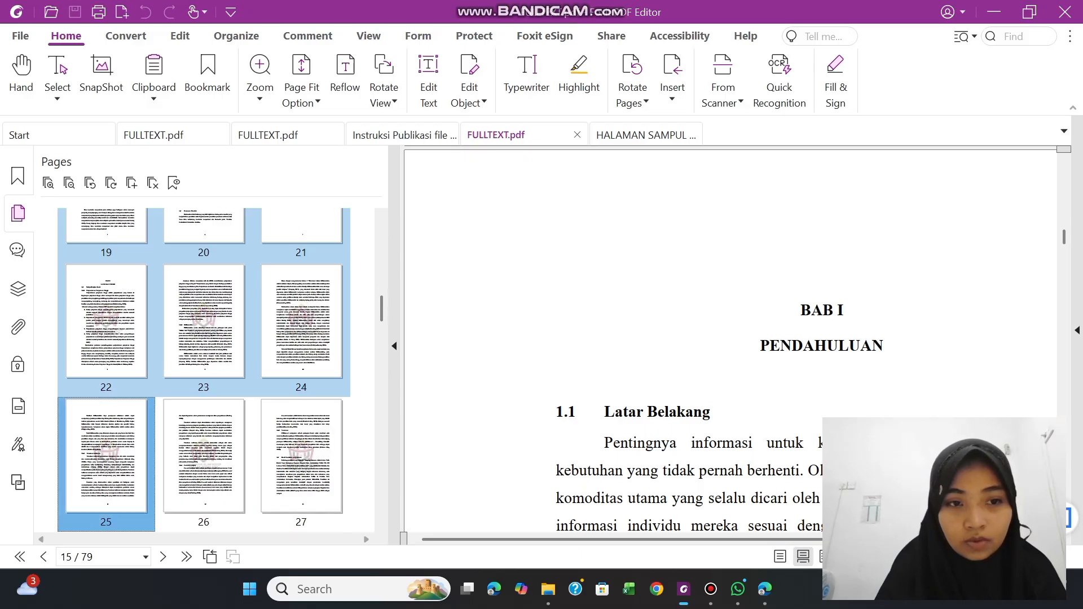
key("shift+Right")
key("shift+Right")
key("shift+Right")
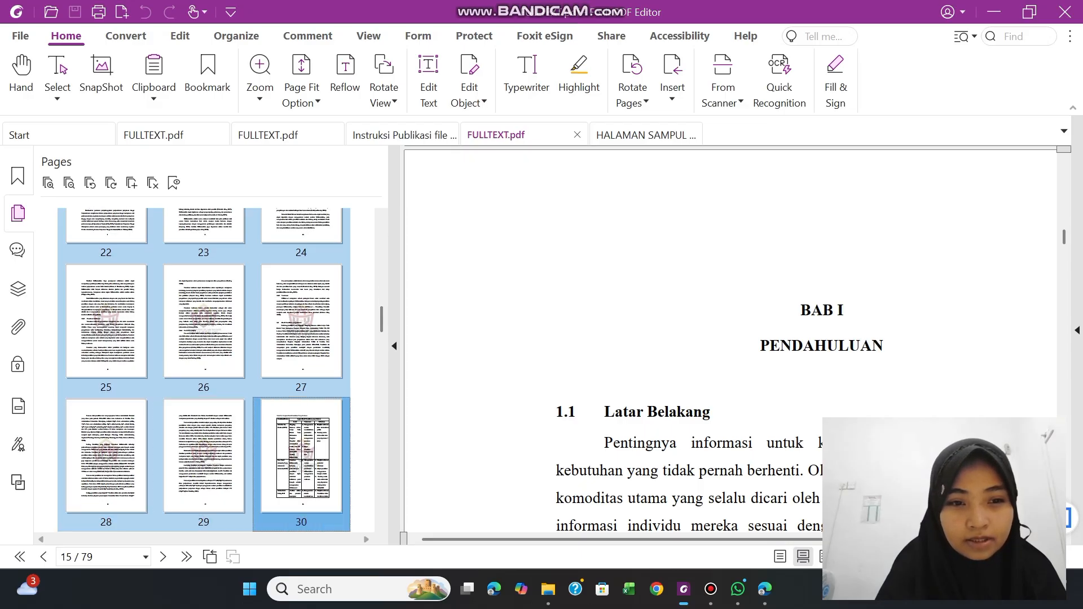
key("shift+Right")
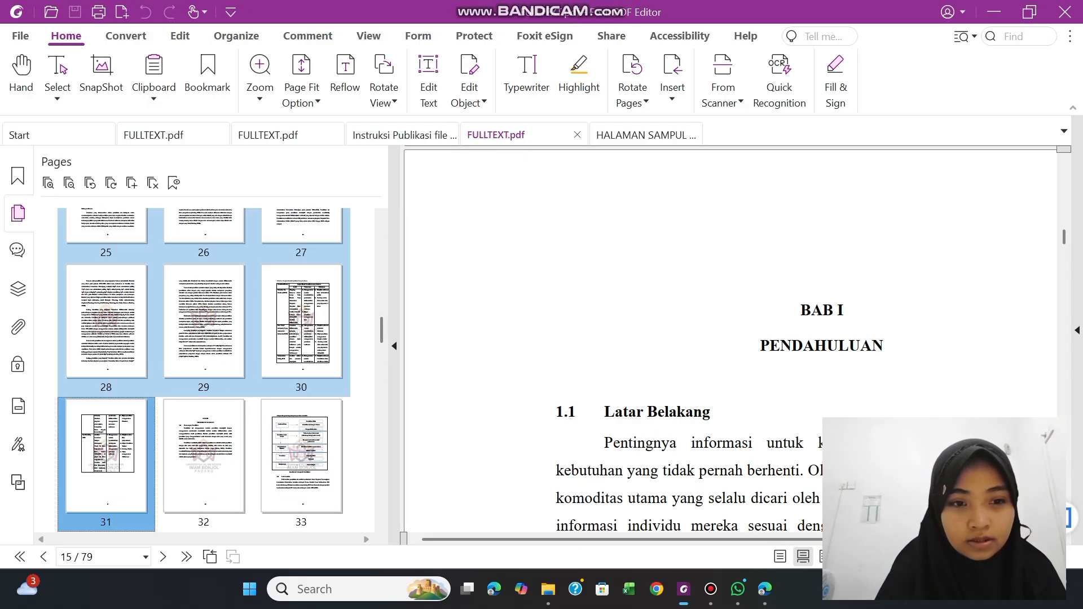
key("shift+Right")
key("shift+Left")
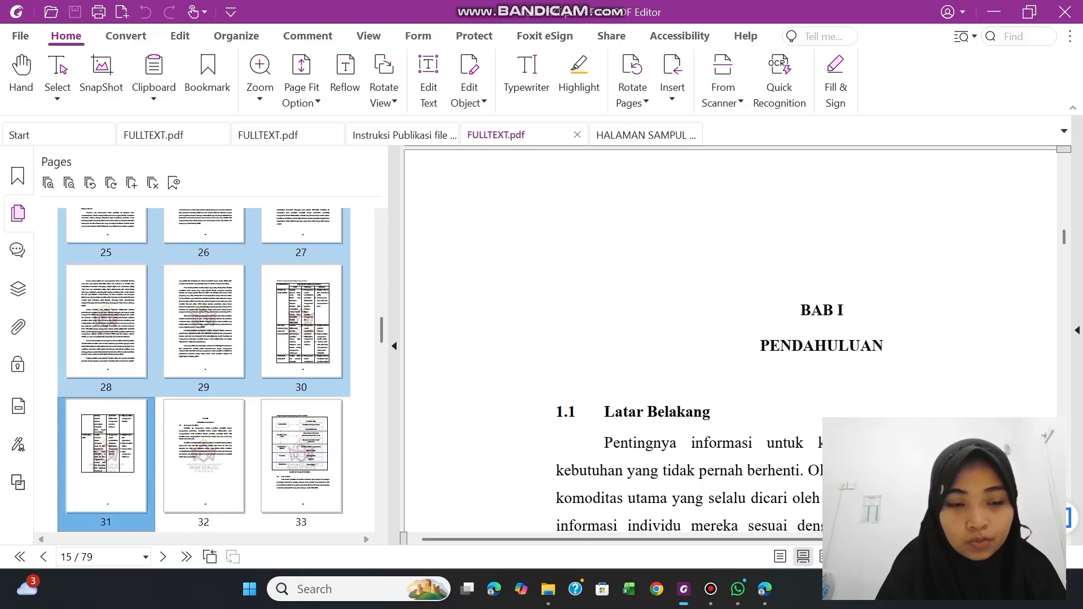
key("shift+Down")
key("shift+Right")
key("shift+Right")
key("shift+Right")
key("shift+Right")
key("shift+Right")
key("shift+Left")
key("shift+Left")
key("shift+Left")
key("shift+Left")
key("shift+Left")
key("shift+Left")
key("shift+Left")
key("shift+Left")
key("shift+Left")
key("shift+Left")
key("shift+Left")
key("shift+Left")
key("shift+Left")
key("shift+Left")
key("shift+Left")
key("shift+Left")
key("shift+Left")
key("shift+Left")
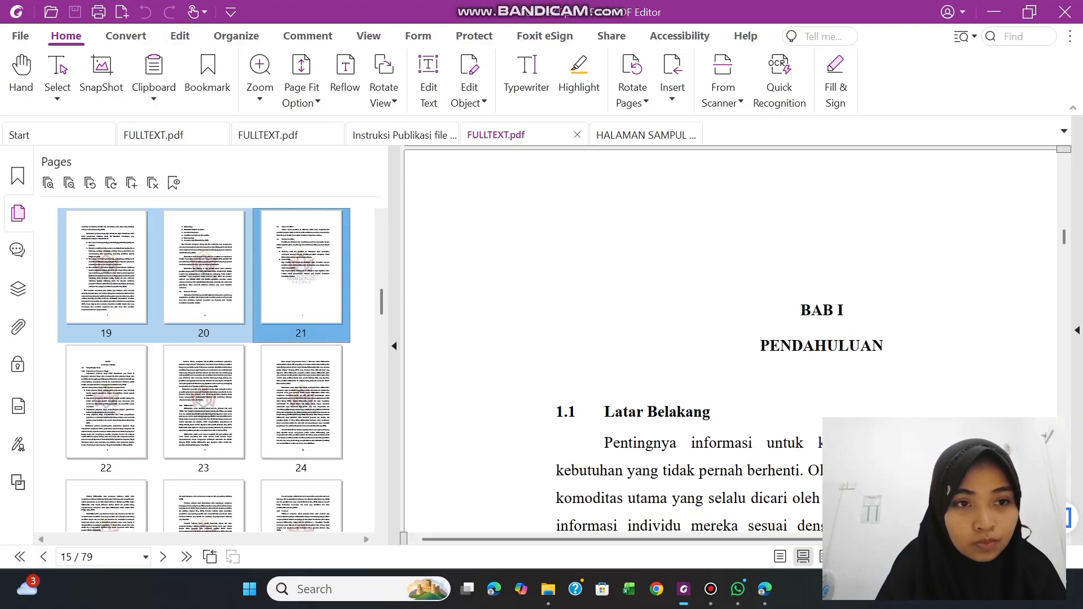
key("shift+Left")
key("shift+Right")
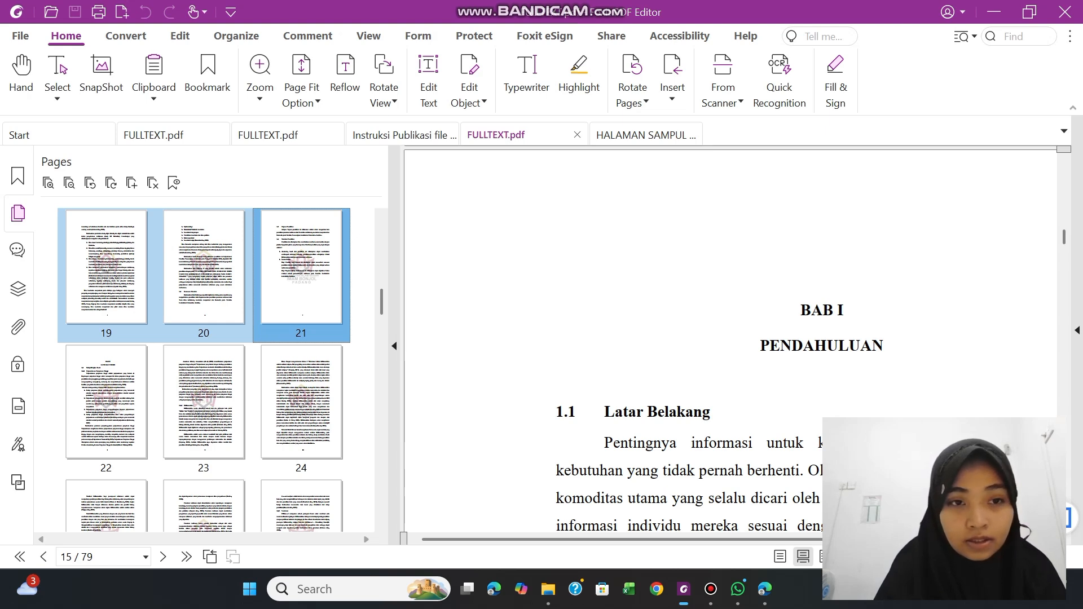
Extract the selected BAB I pages, 15-21, of FULLTEXT.pdf as one PDF
right_click(202, 278)
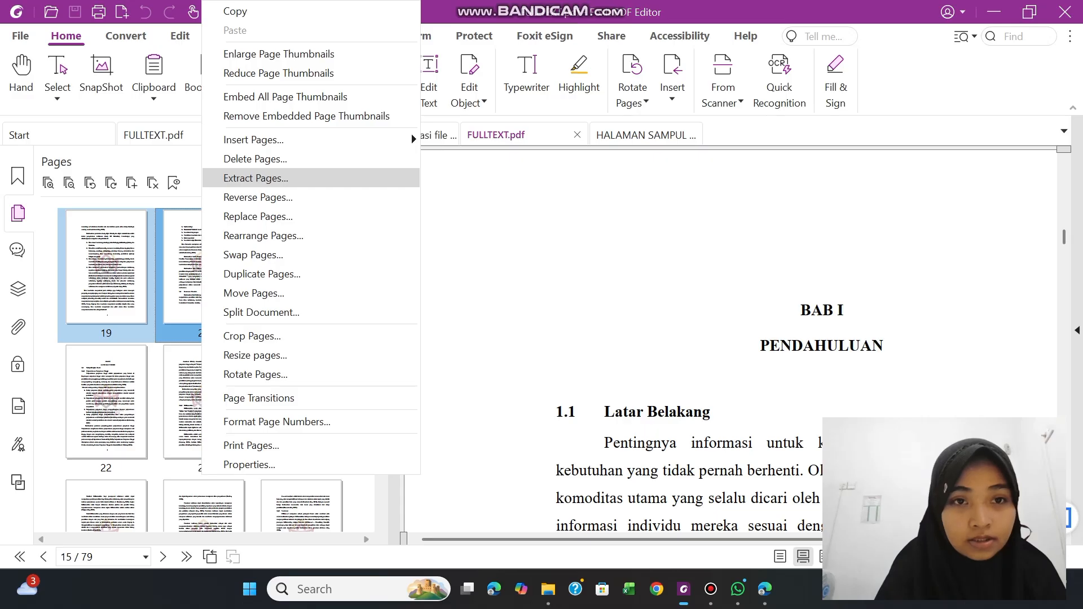
left_click(255, 178)
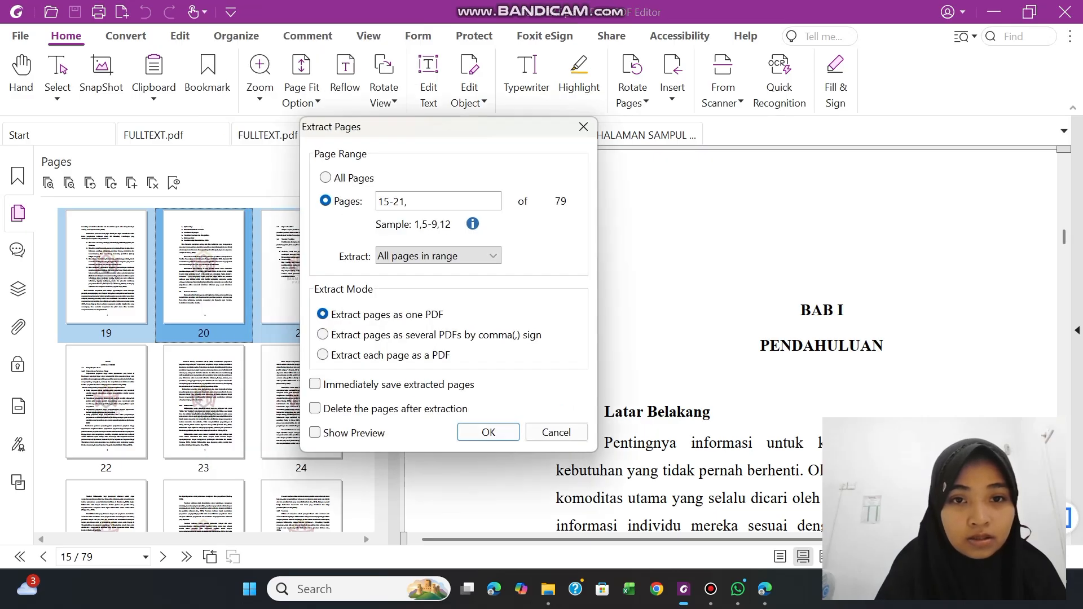
left_click(489, 432)
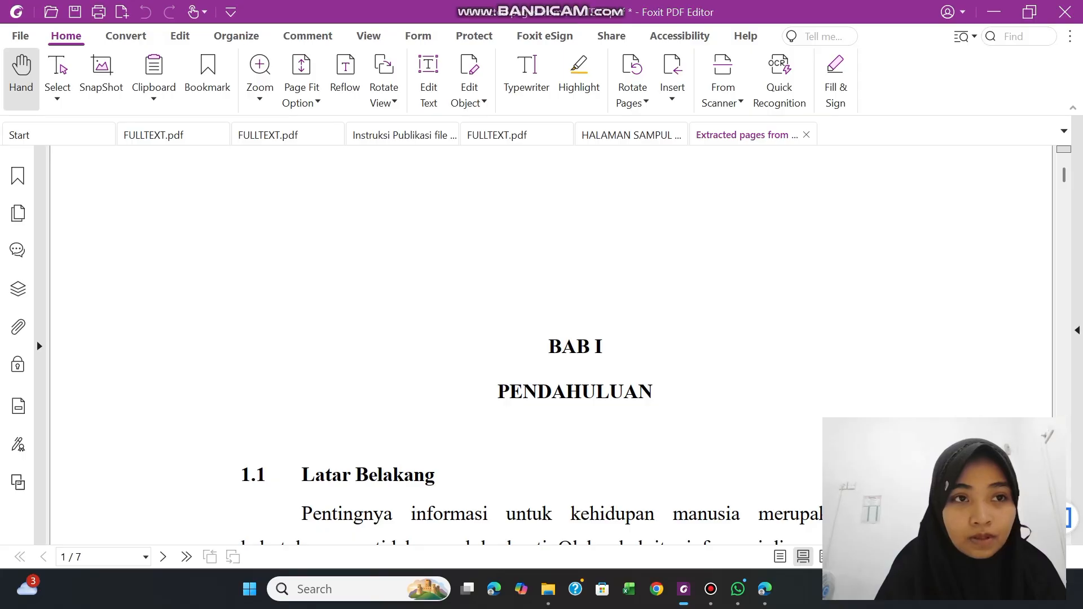
Save the extracted chapter as a PDF named "BAB I", and close it along with the front-matter file
left_click(75, 11)
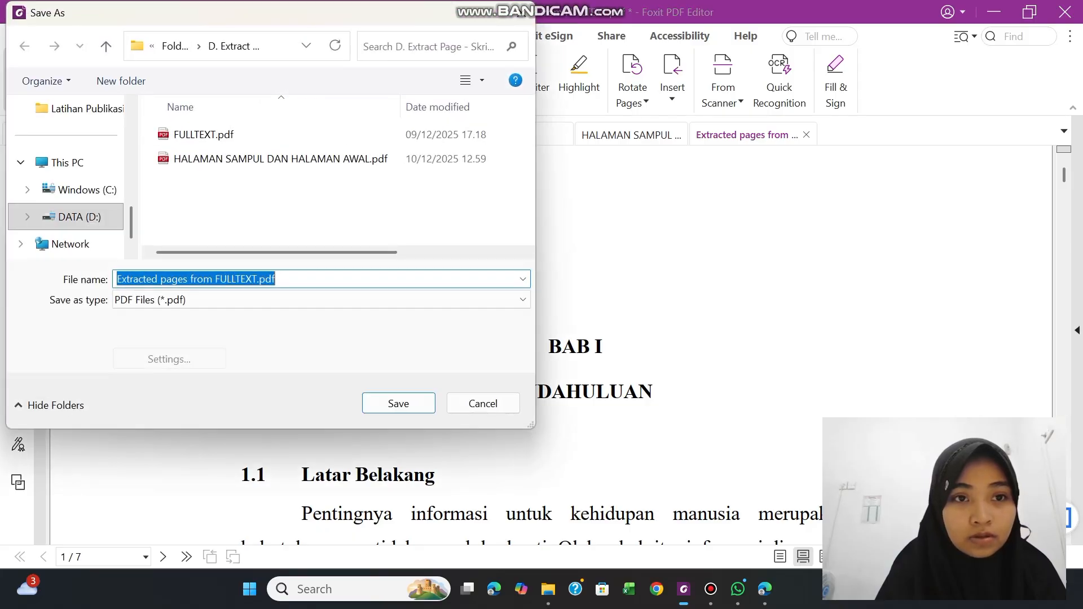
key("BackSpace")
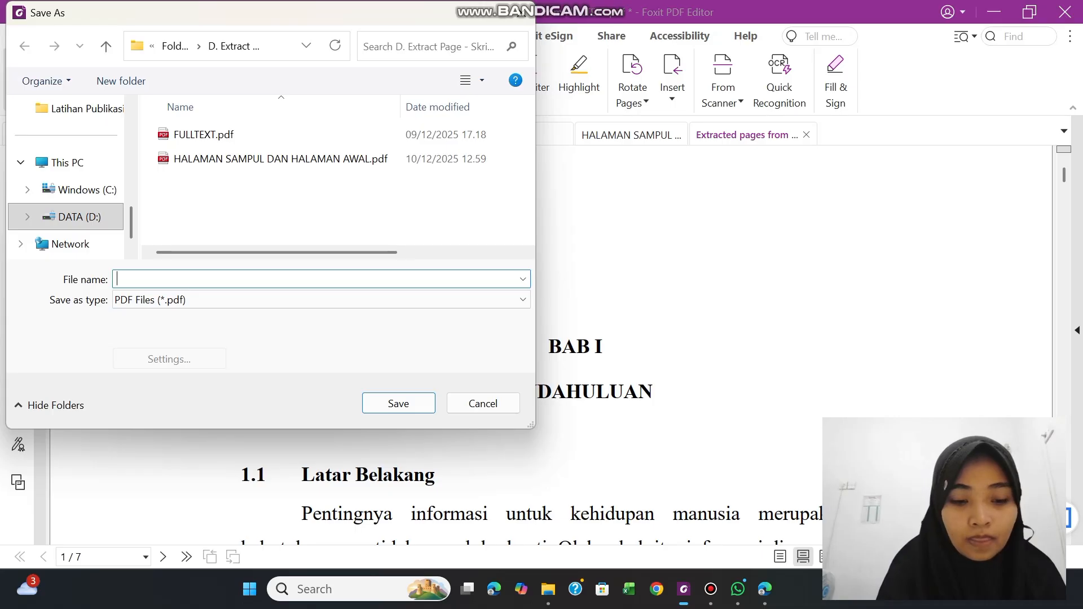
type("BAB")
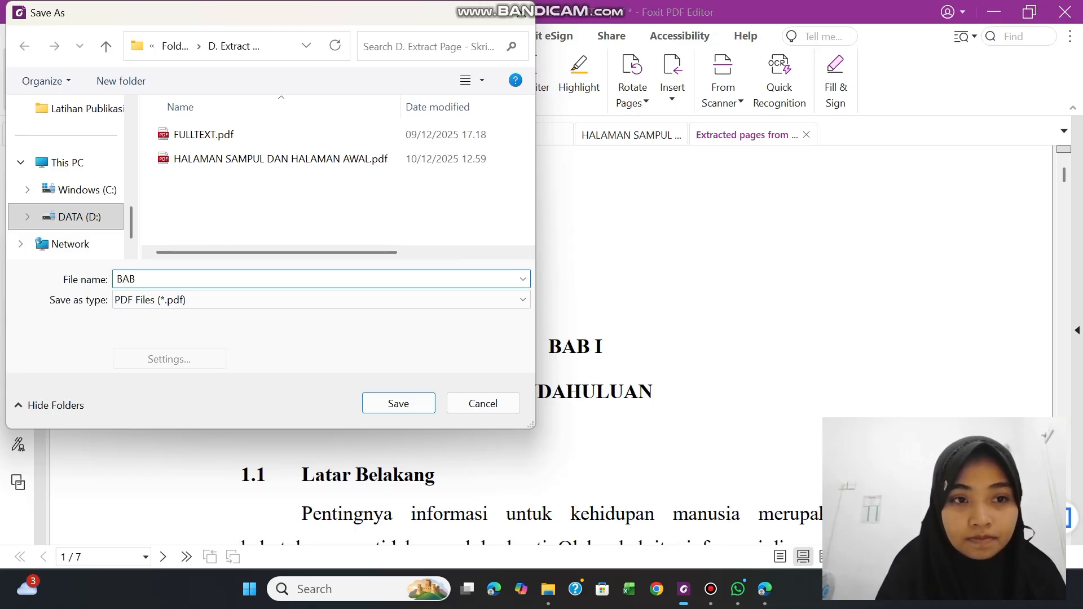
type(" I")
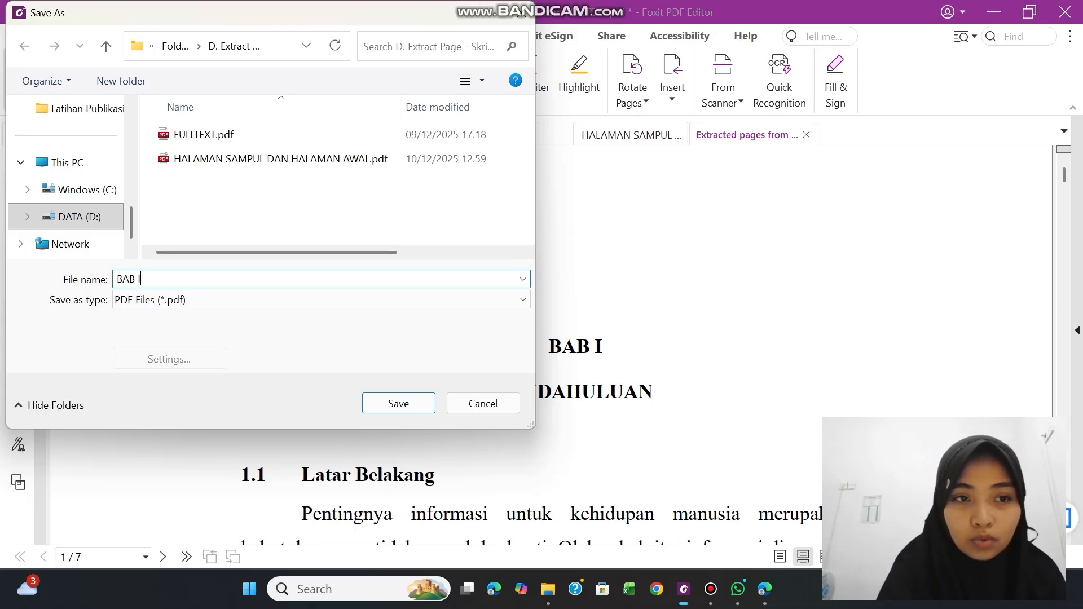
left_click(398, 404)
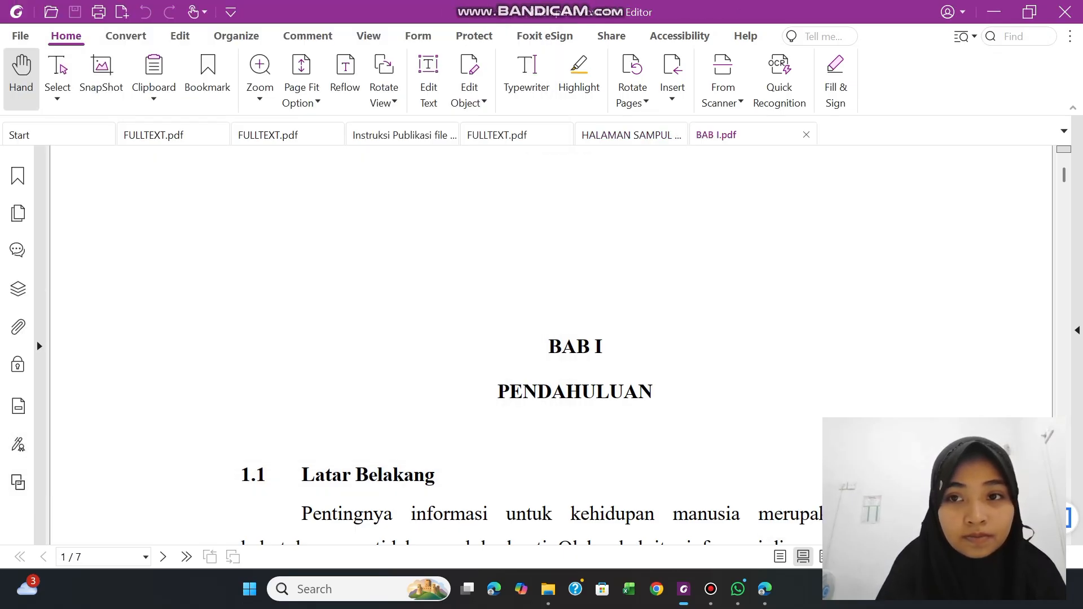
left_click(807, 135)
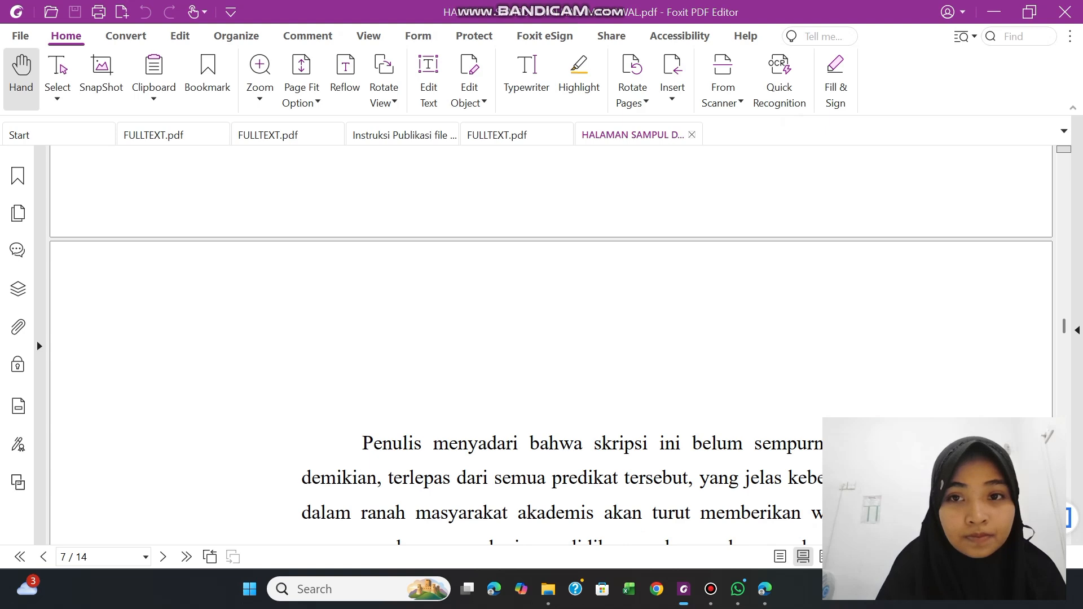
left_click(692, 135)
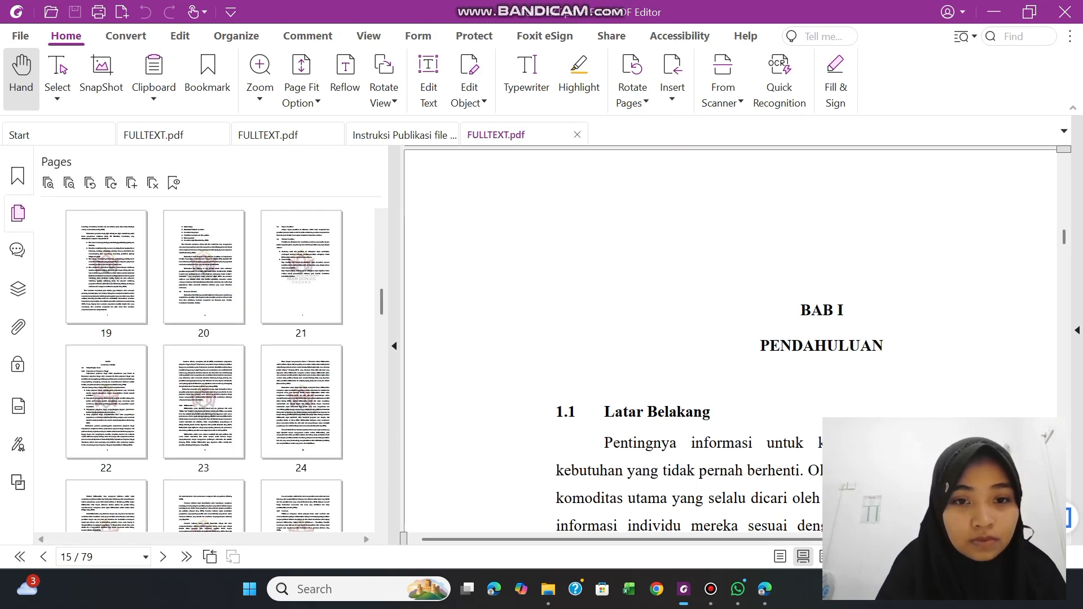
Try selecting the BAB II LANDASAN TEORI pages from page 22 to 31, and check the chapter boundary between pages 31 and 32
mouse_move(381, 301)
left_mouse_down()
mouse_move(381, 312)
mouse_move(381, 302)
left_mouse_up()
left_click(101, 387)
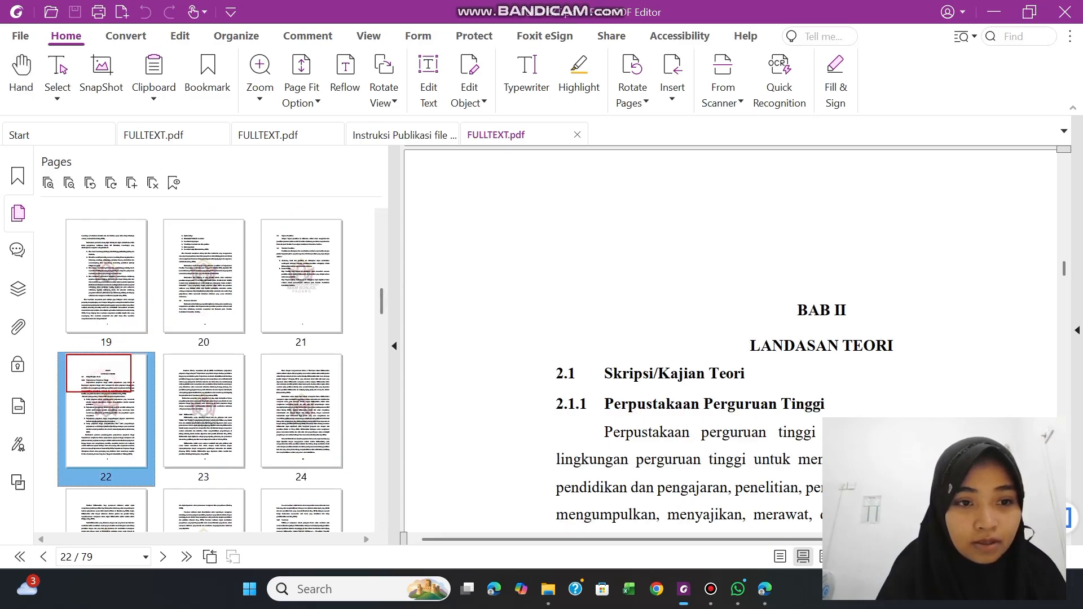
key("shift+Right")
key("shift+Right")
key("shift+Right")
key("shift+Right")
key("shift+Right")
key("shift+Right")
key("shift+Right")
key("shift+Right")
key("shift+Right")
key("shift+Right")
key("shift+Right")
key("shift+Right")
key("shift+Right")
key("shift+Right")
key("shift+Right")
key("shift+Right")
key("shift+Right")
key("shift+Right")
key("shift+Right")
key("shift+Right")
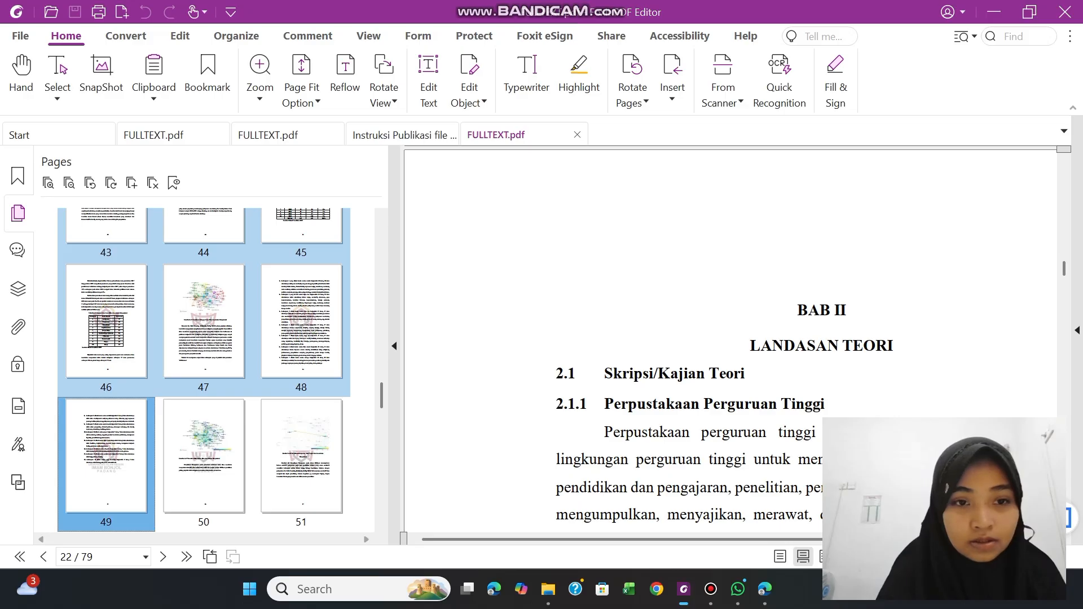
key("shift+Left")
key("shift+Left")
key("shift+Left")
key("shift+Left")
key("shift+Left")
key("shift+Left")
key("shift+Left")
key("shift+Left")
key("shift+Left")
key("shift+Left")
key("shift+Left")
key("shift+Left")
key("shift+Left")
key("shift+Left")
key("shift+Left")
key("shift+Left")
key("shift+Left")
key("shift+Left")
key("shift+Left")
key("shift+Left")
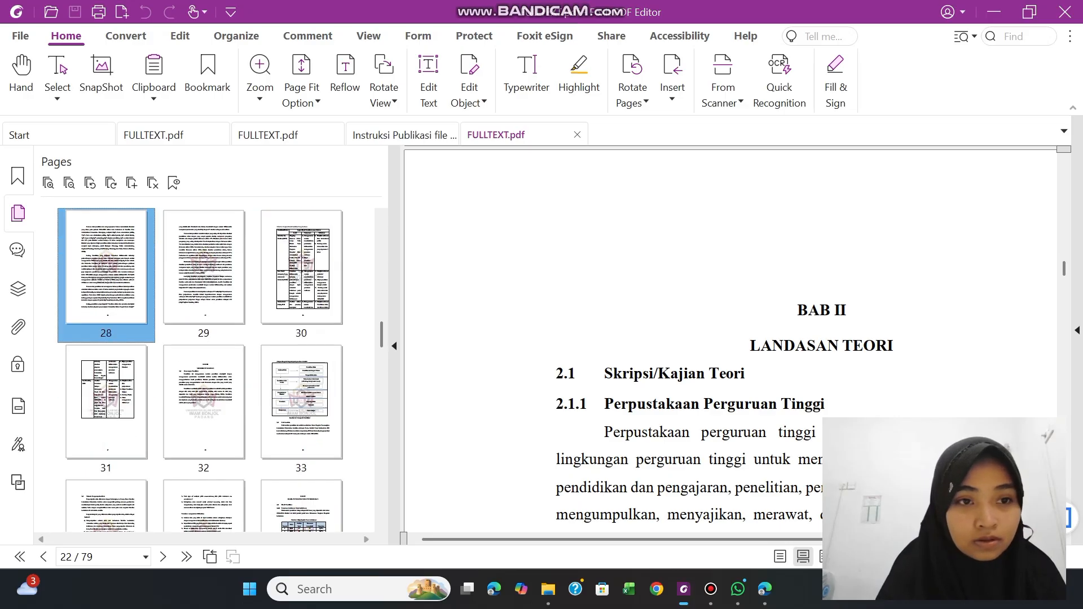
key("shift+Right")
key("shift+Right")
key("shift+Right")
key("shift+Right")
key("shift+Right")
key("shift+Right")
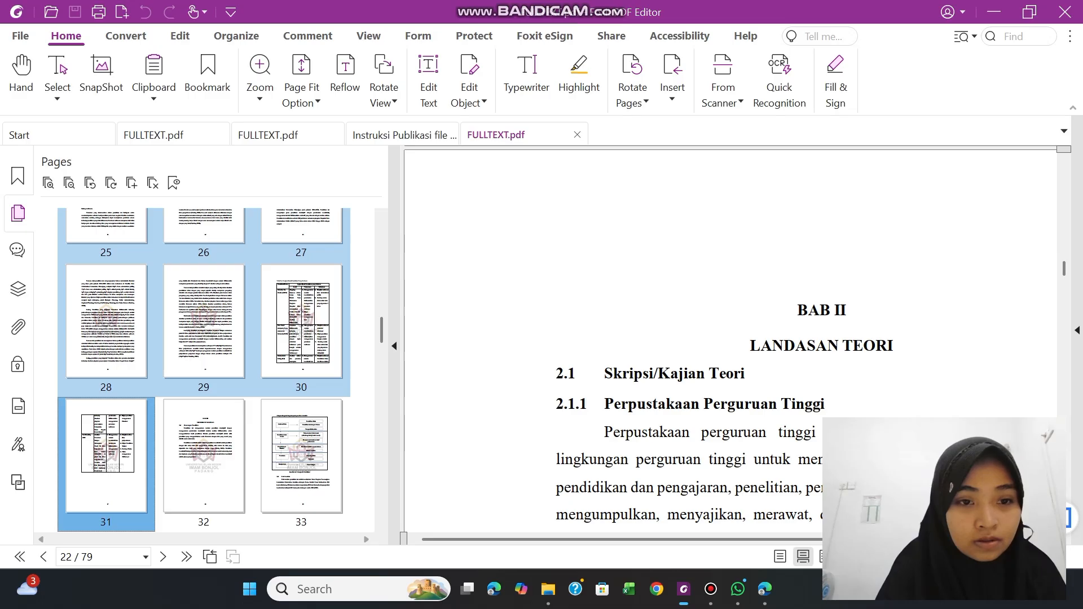
left_click(206, 462, "shift")
left_click(99, 458)
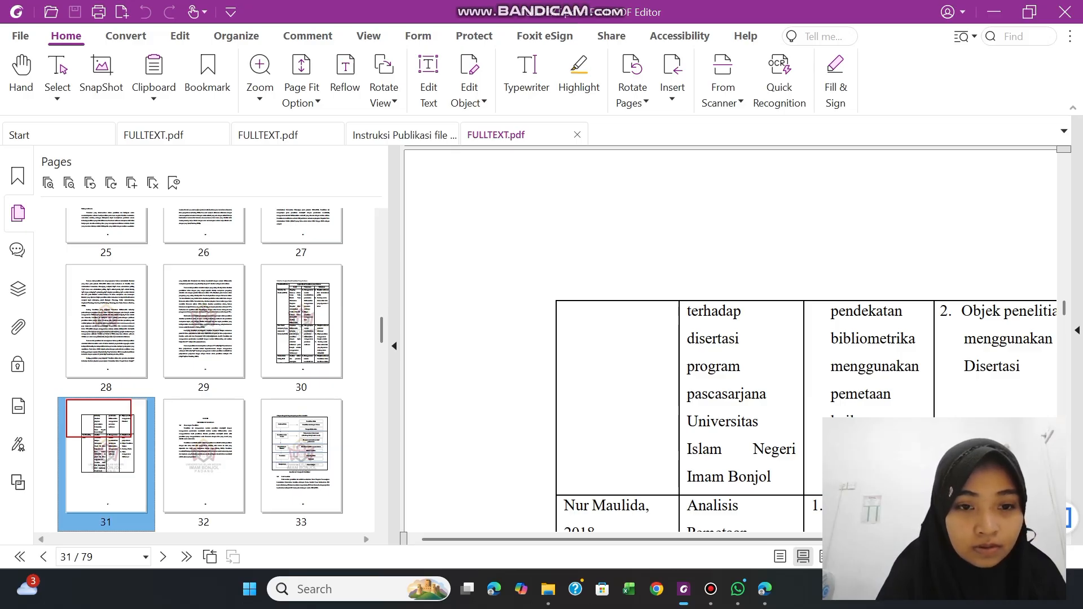
left_click(191, 459)
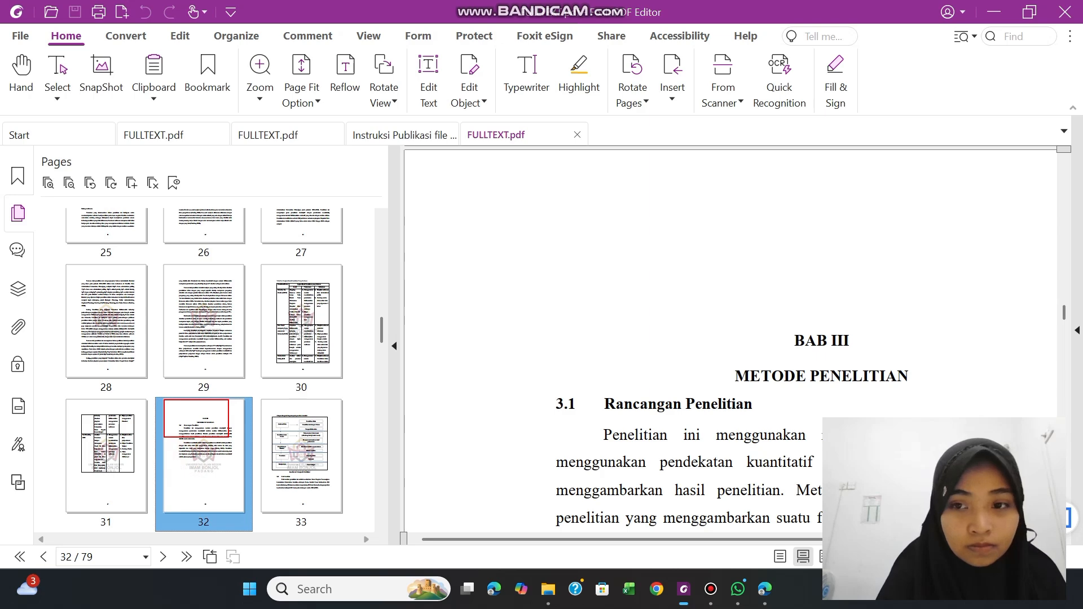
left_click(107, 458)
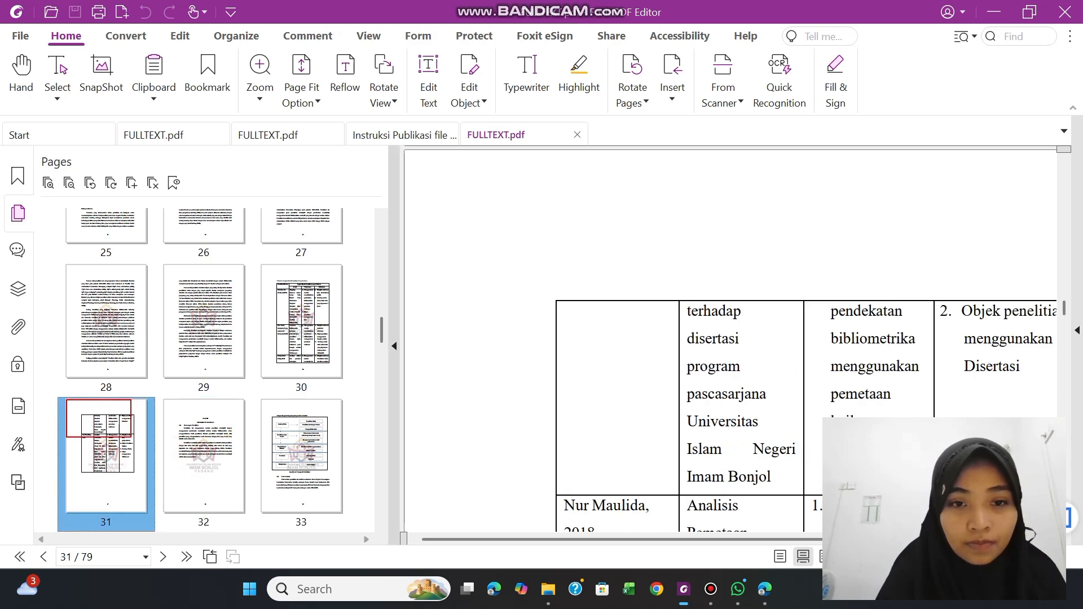
Try again to select the BAB II page range, starting at page 22 and ending at page 31
left_click_drag(381, 339, 381, 311)
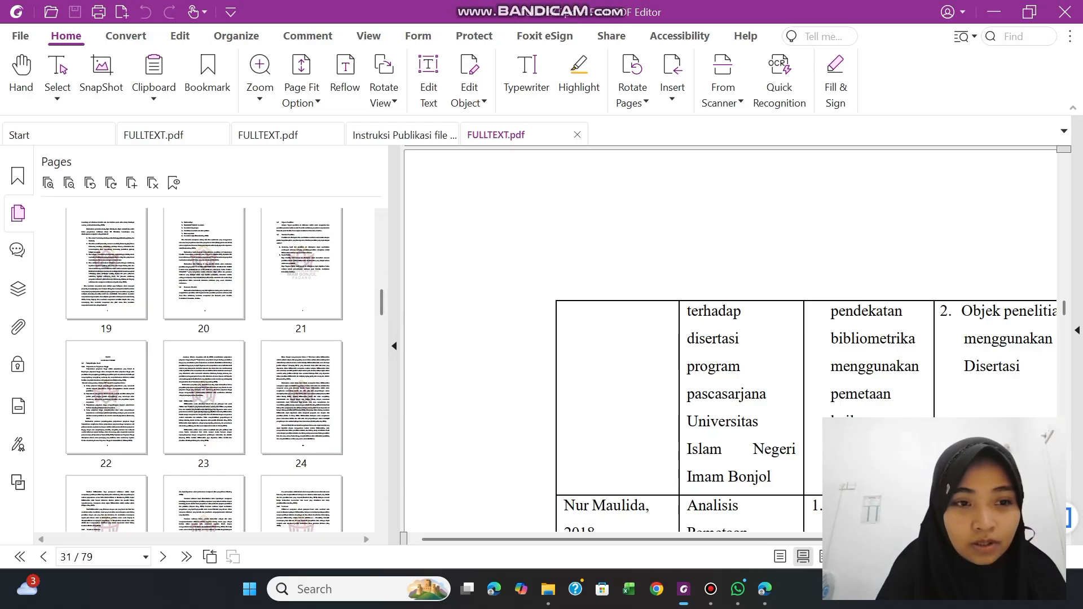
left_click(90, 408)
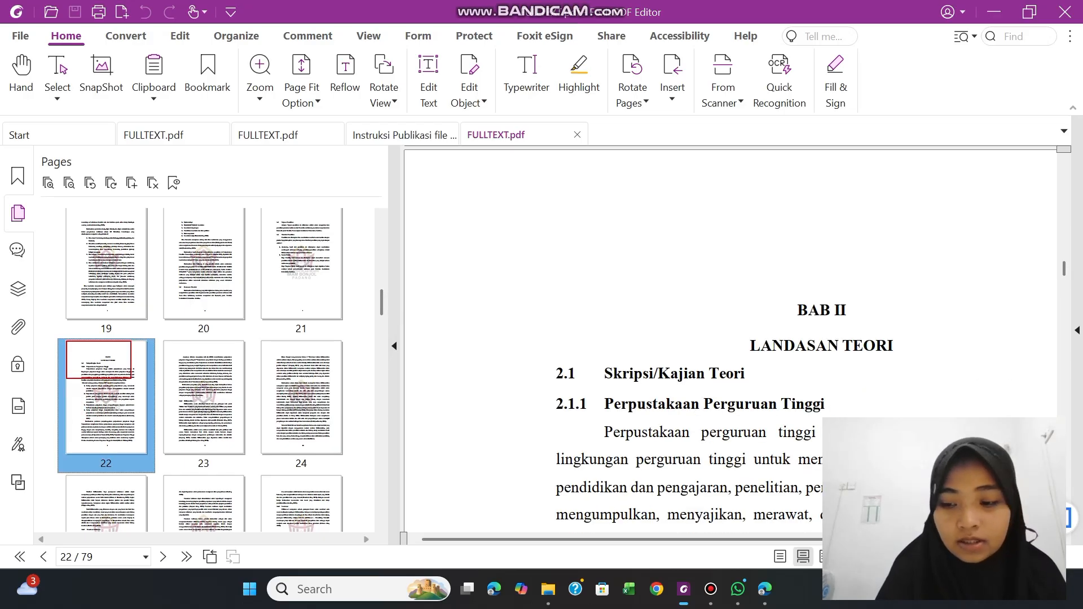
key("shift+Right")
key("shift+Right")
key("shift+Right")
key("shift+Right")
key("shift+Right")
key("shift+Right")
key("shift+Right")
key("shift+Right")
key("shift+Right")
key("shift+Right")
key("shift+Right")
key("shift+Right")
key("shift+Right")
key("shift+Right")
key("shift+Right")
key("shift+Right")
key("shift+Right")
key("shift+Right")
key("shift+Right")
key("shift+Right")
key("shift+Left")
key("shift+Left")
key("shift+Left")
key("shift+Left")
key("shift+Left")
key("shift+Left")
key("shift+Left")
key("shift+Left")
key("shift+Left")
key("shift+Left")
key("shift+Left")
key("shift+Left")
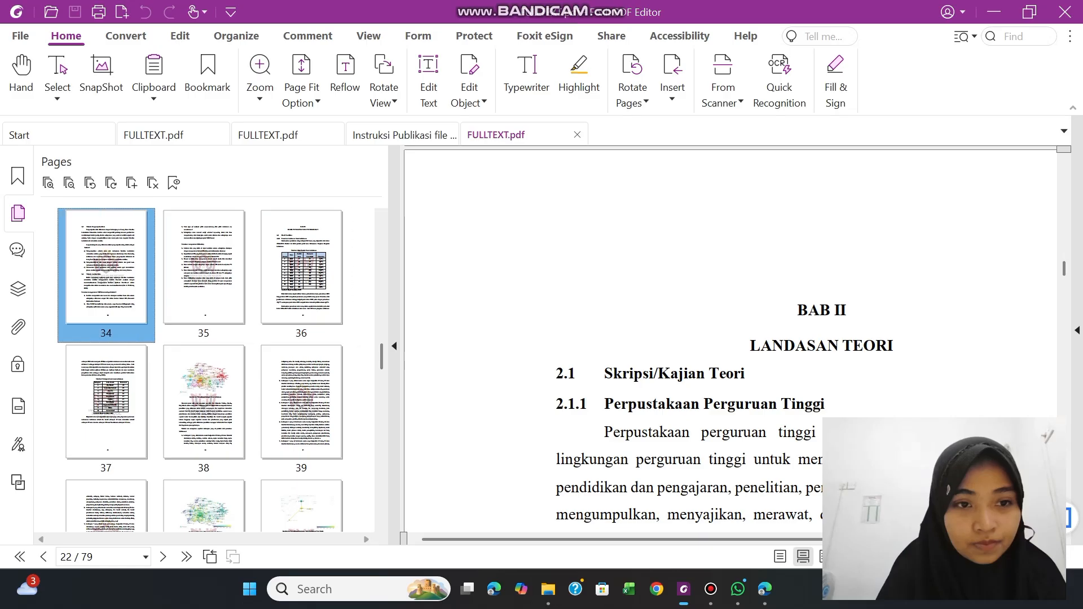
key("shift+Left")
key("shift+Left")
key("shift+Left")
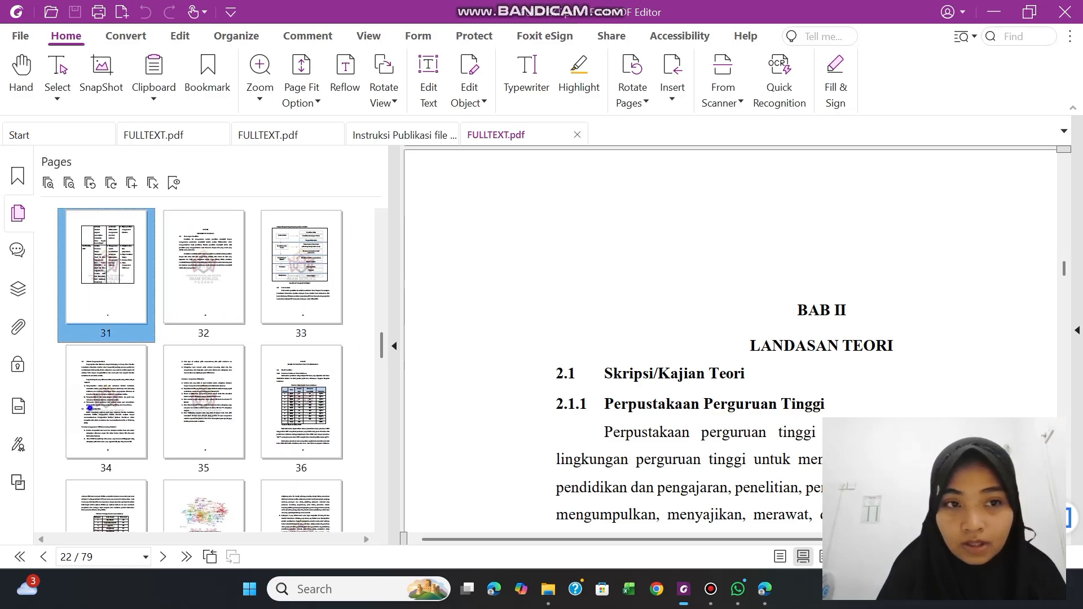
Extract page 34 of FULLTEXT.pdf as one PDF
right_click(91, 409)
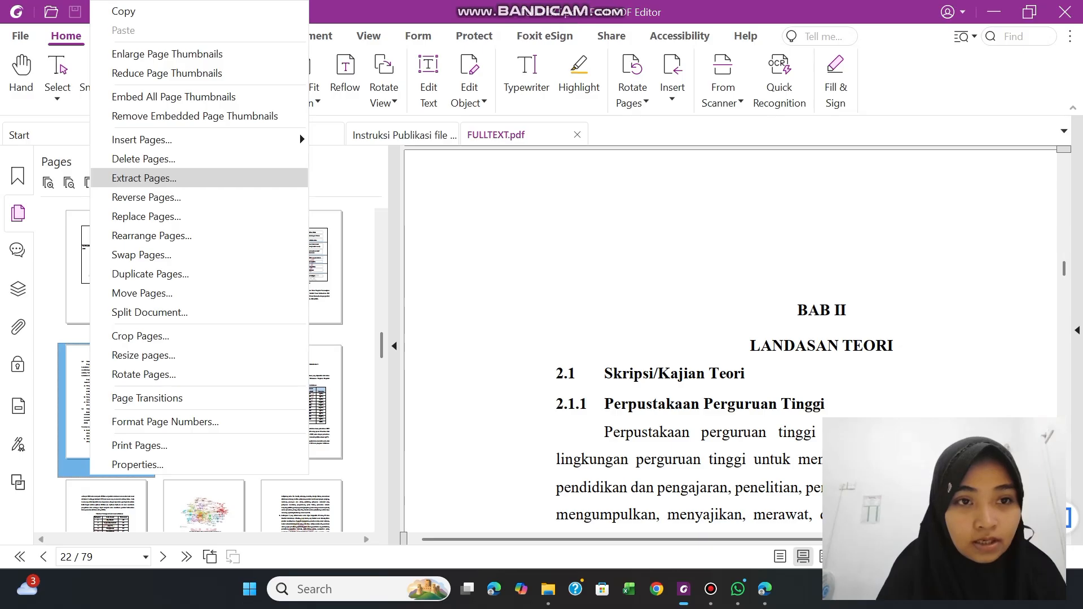
left_click(144, 178)
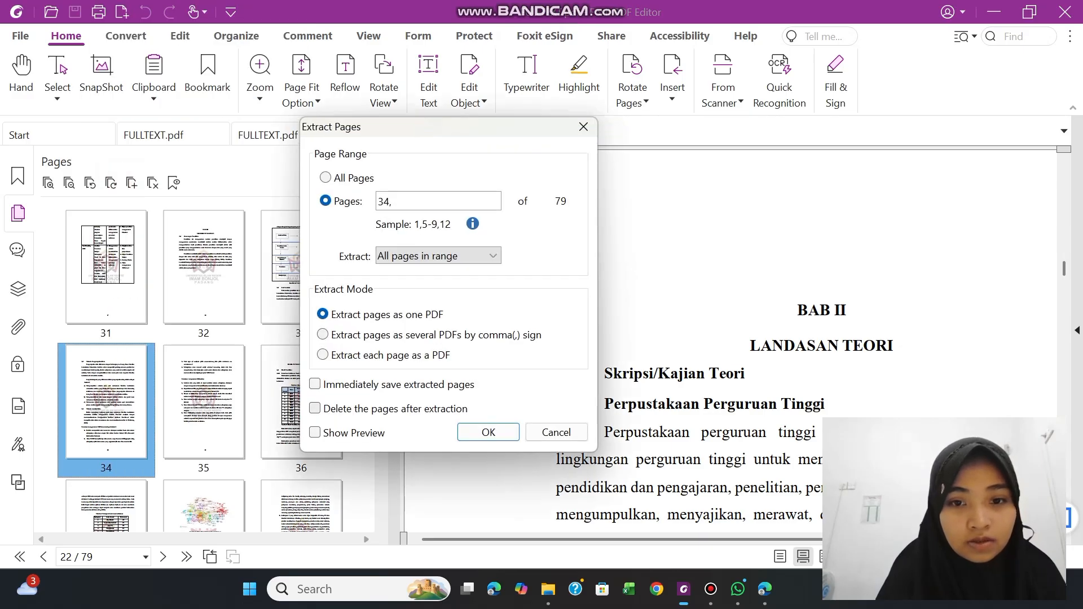
left_click(488, 433)
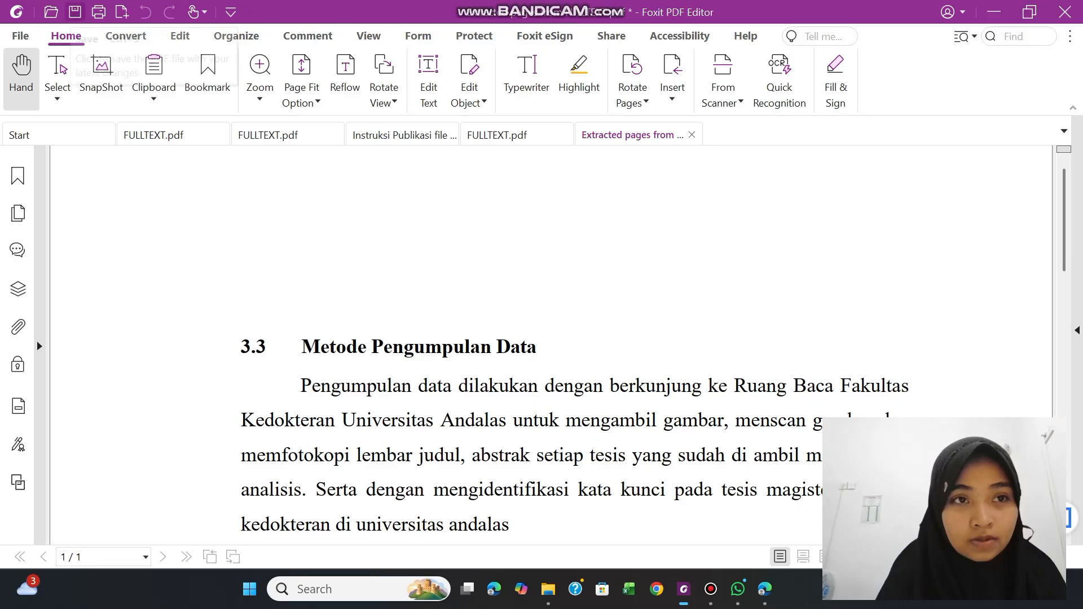
Save the extracted document as a PDF named "BAB II" in the Extract Page folder, and close it
left_click(75, 11)
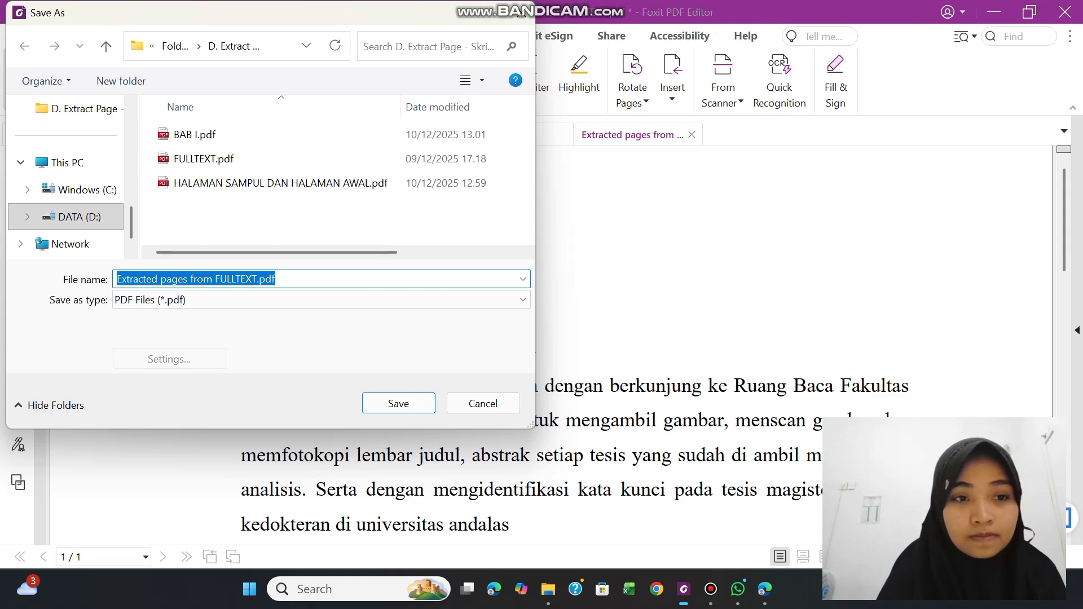
key("BackSpace")
type("BAB")
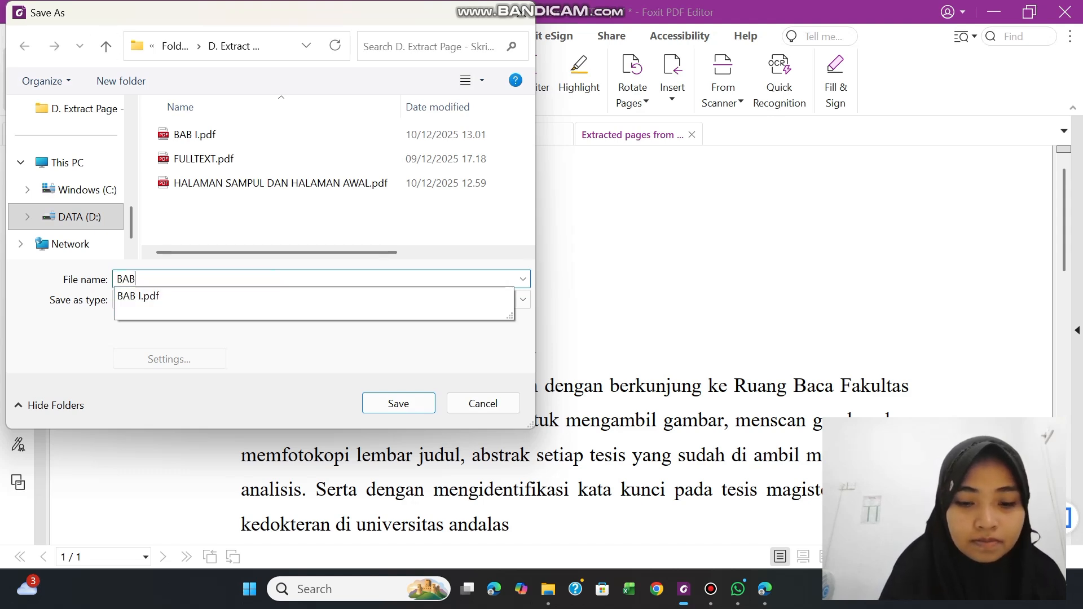
type("3")
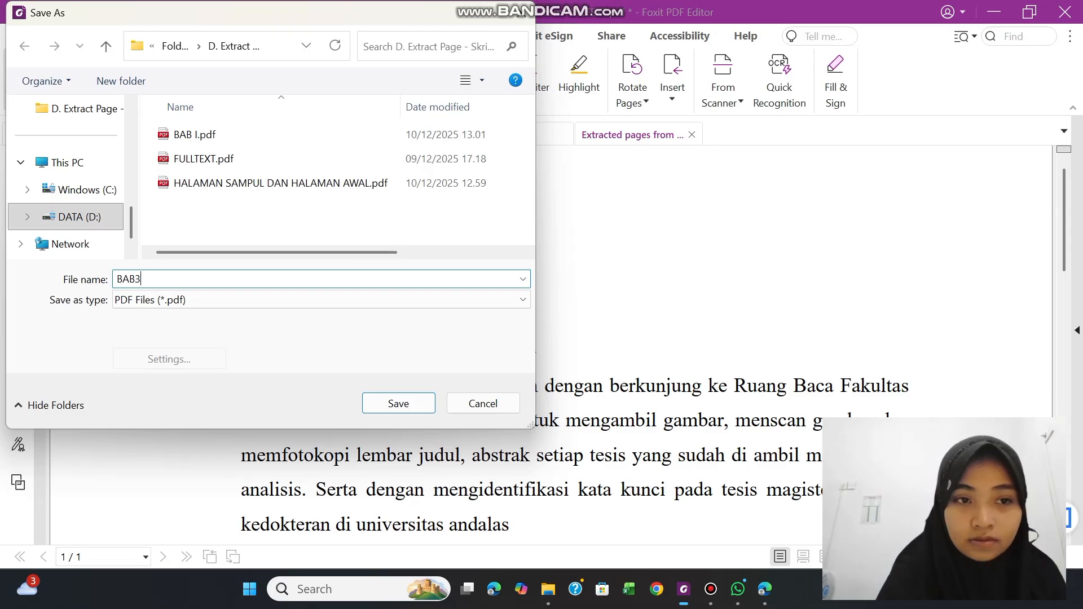
key("BackSpace")
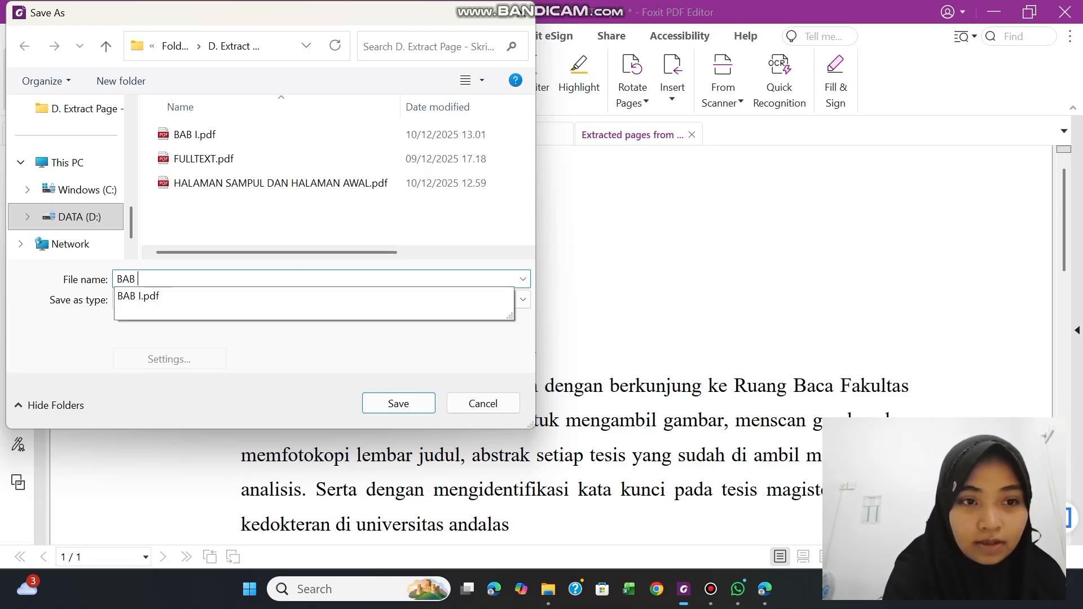
type("II")
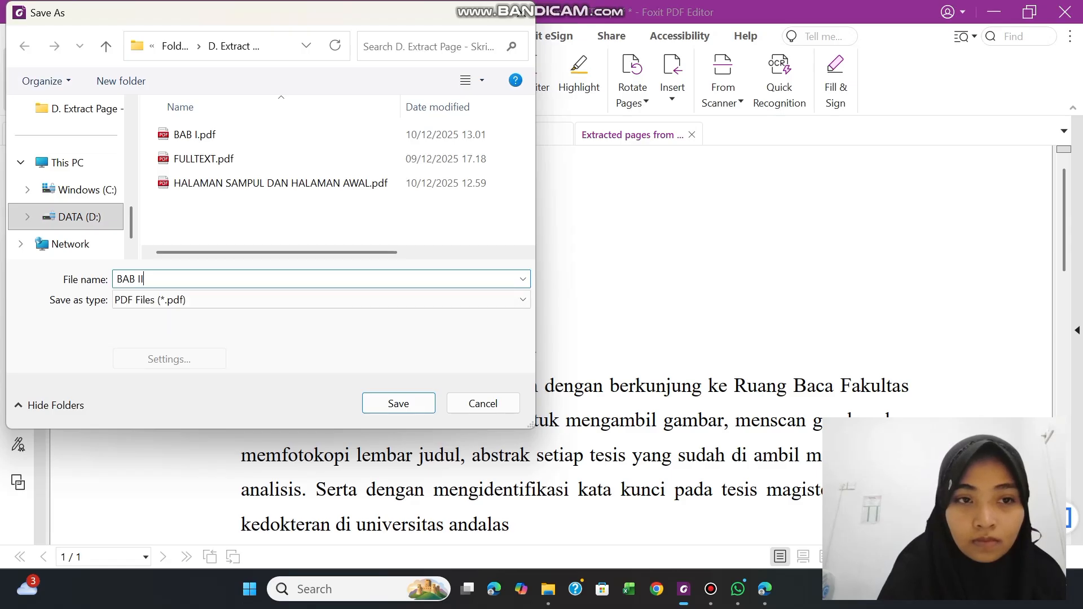
key("Return")
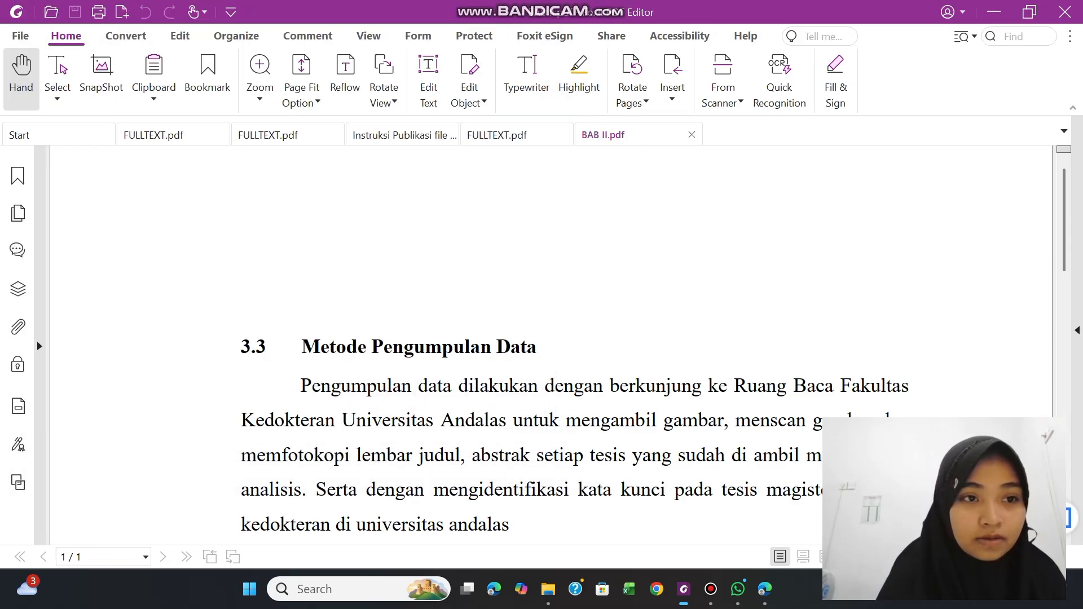
key("ctrl+w")
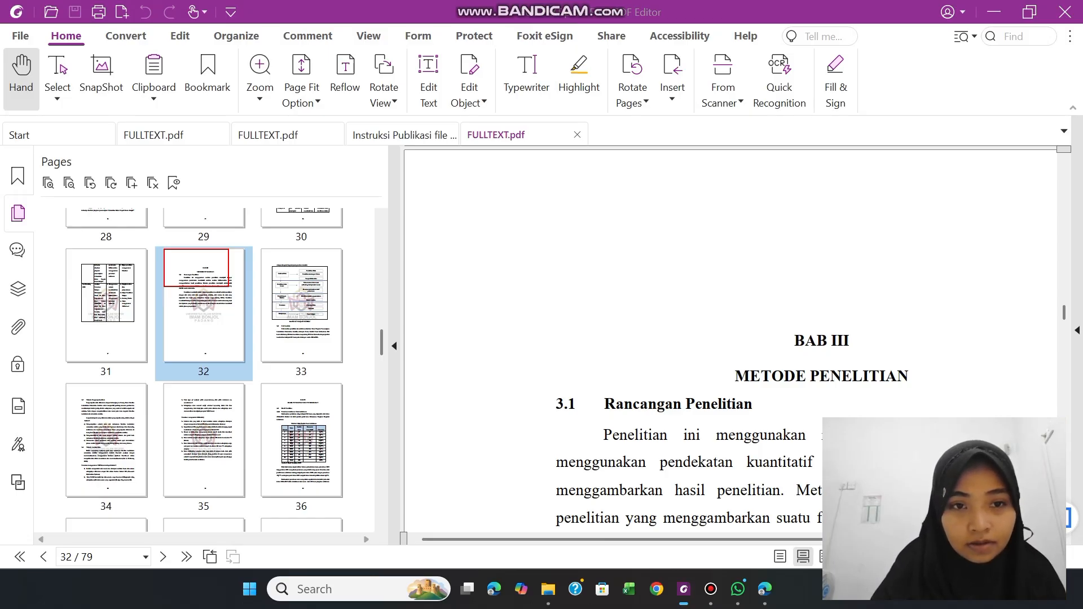
Extract the BAB III METODE PENELITIAN pages, 32 to 35, of FULLTEXT.pdf as one PDF
left_click(219, 327)
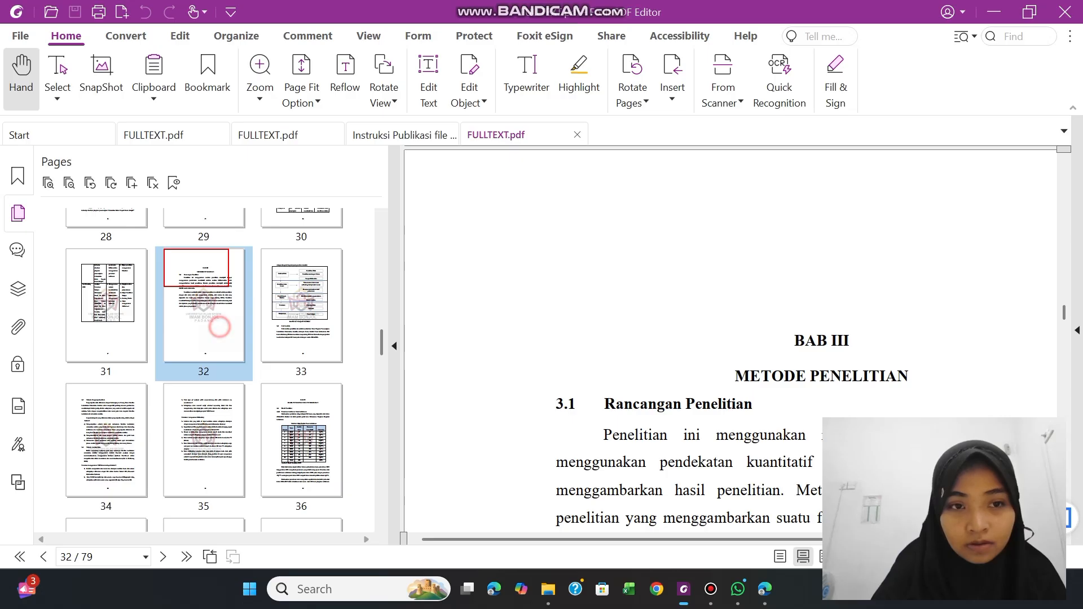
key("shift+Right")
key("shift+Right")
key("shift+Right")
key("shift+Right")
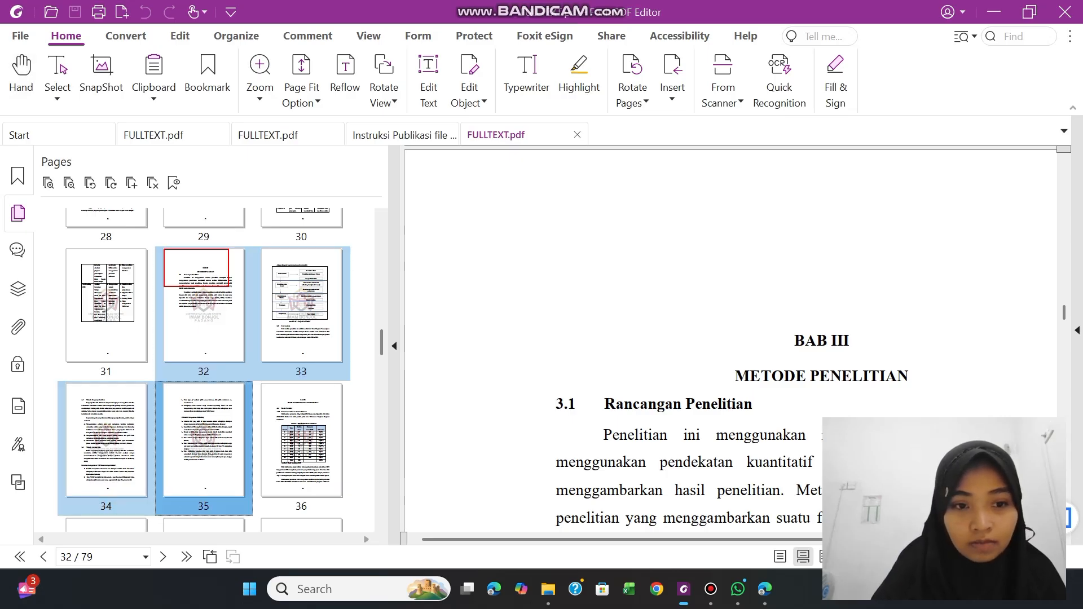
key("shift+Left")
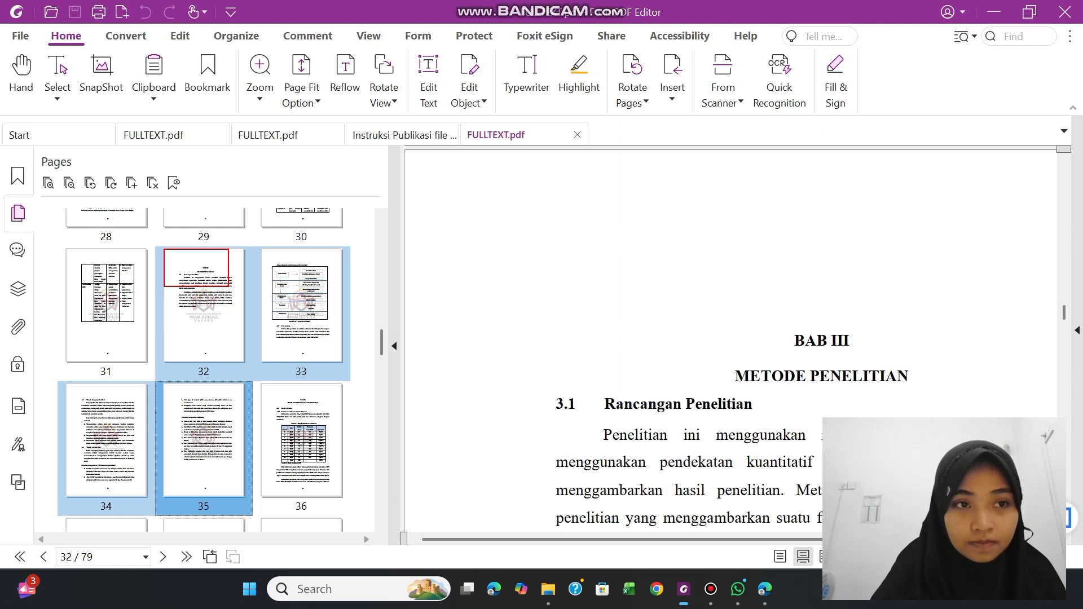
right_click(220, 316)
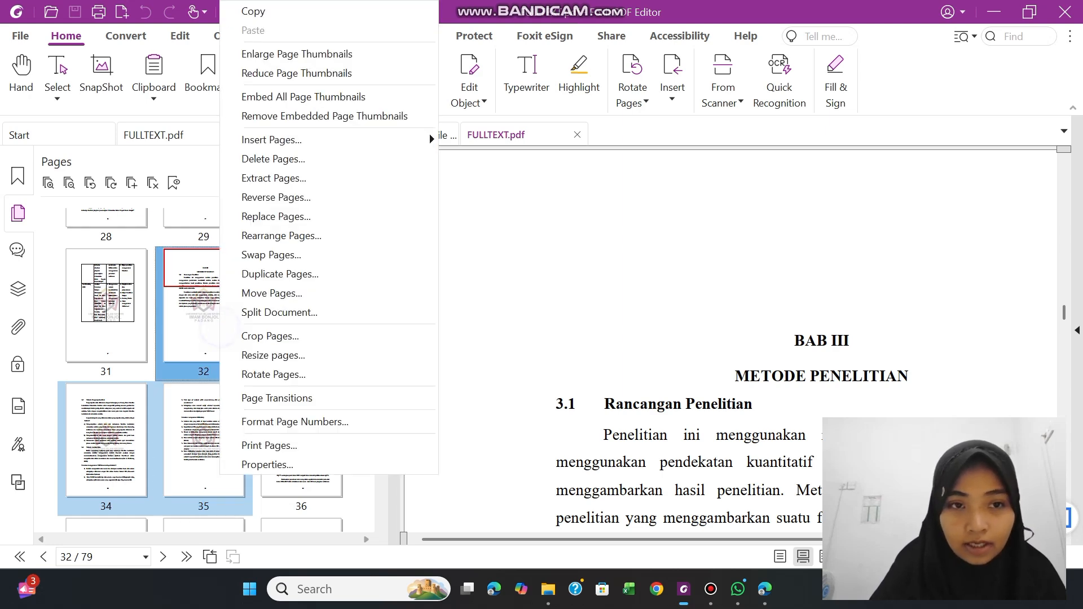
left_click(285, 182)
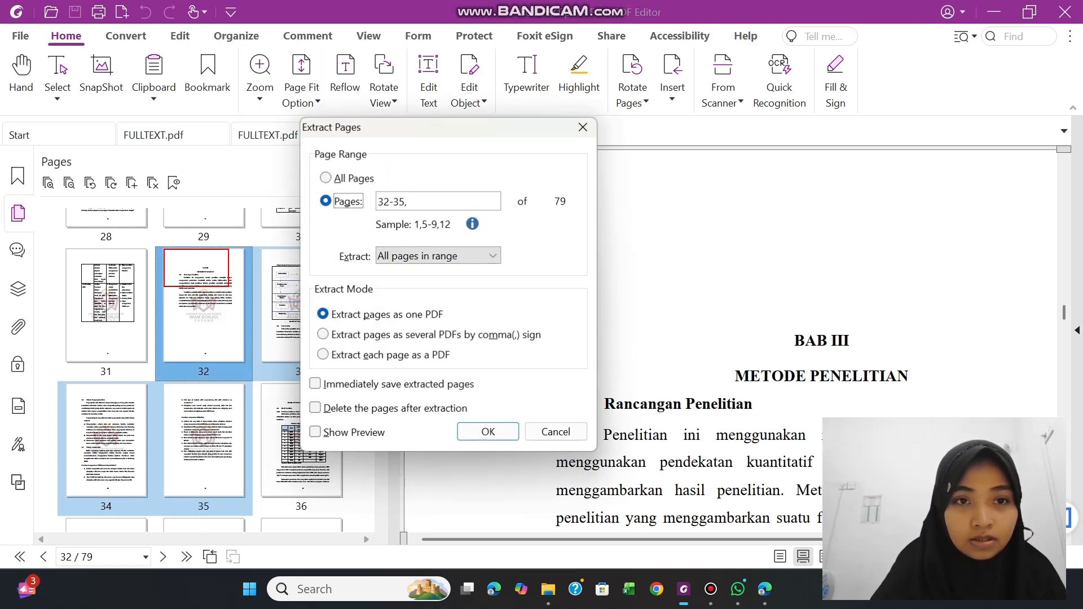
left_click(498, 433)
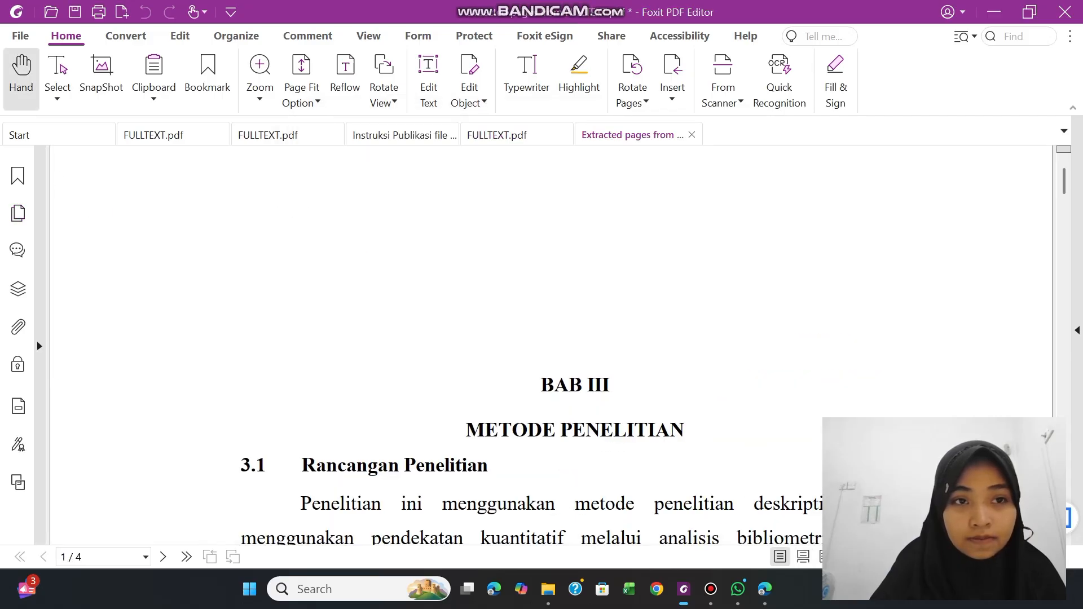
Save the extracted document as a PDF named "BAB III" in the Extract Page folder, and return to FULLTEXT.pdf
left_click(75, 11)
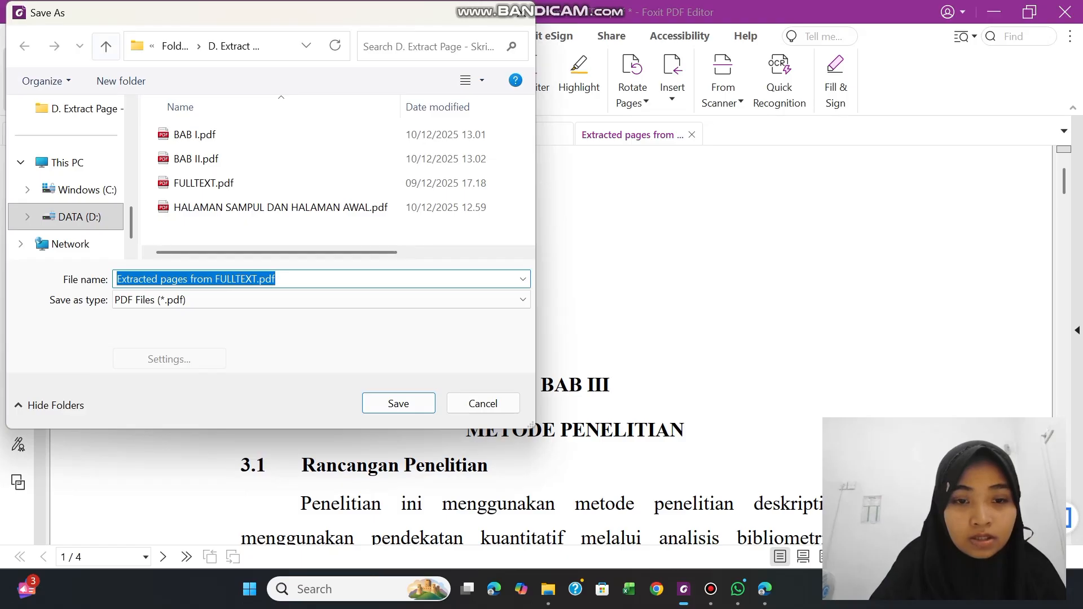
type("BAB")
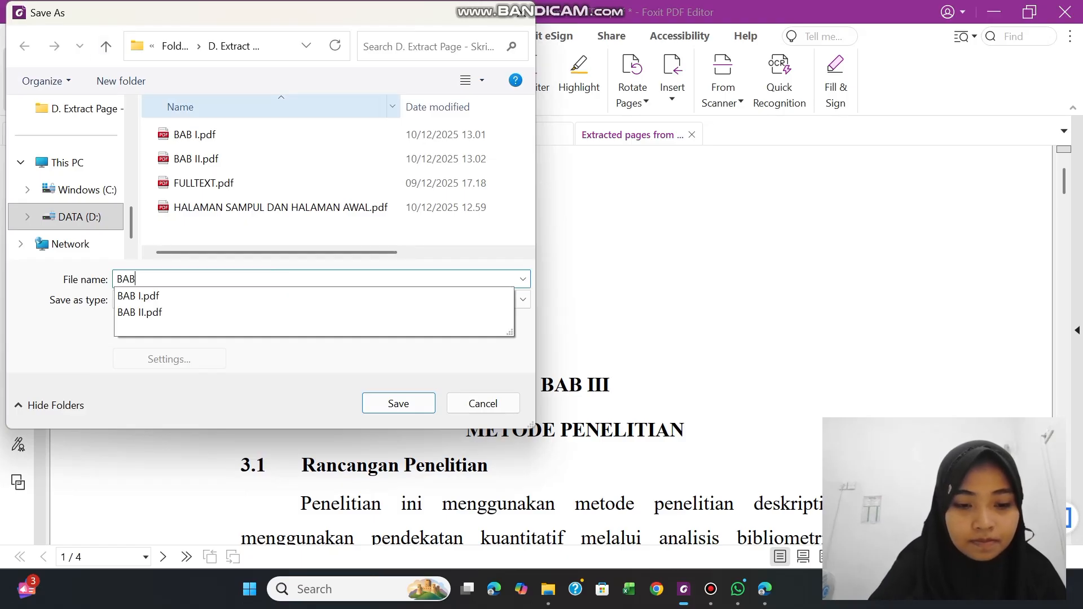
type(" II")
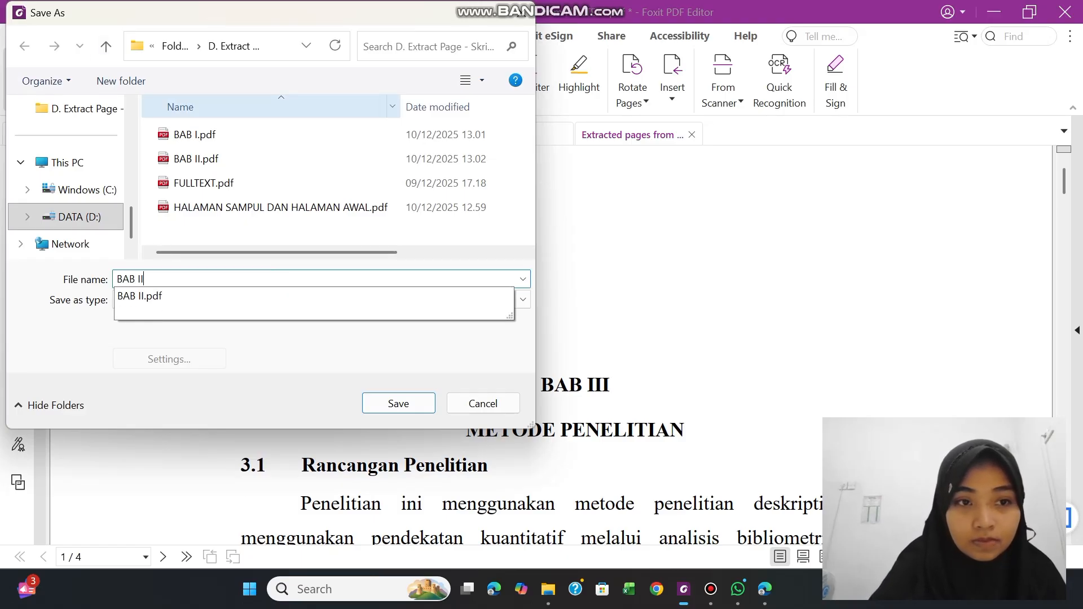
type("I")
left_click(409, 400)
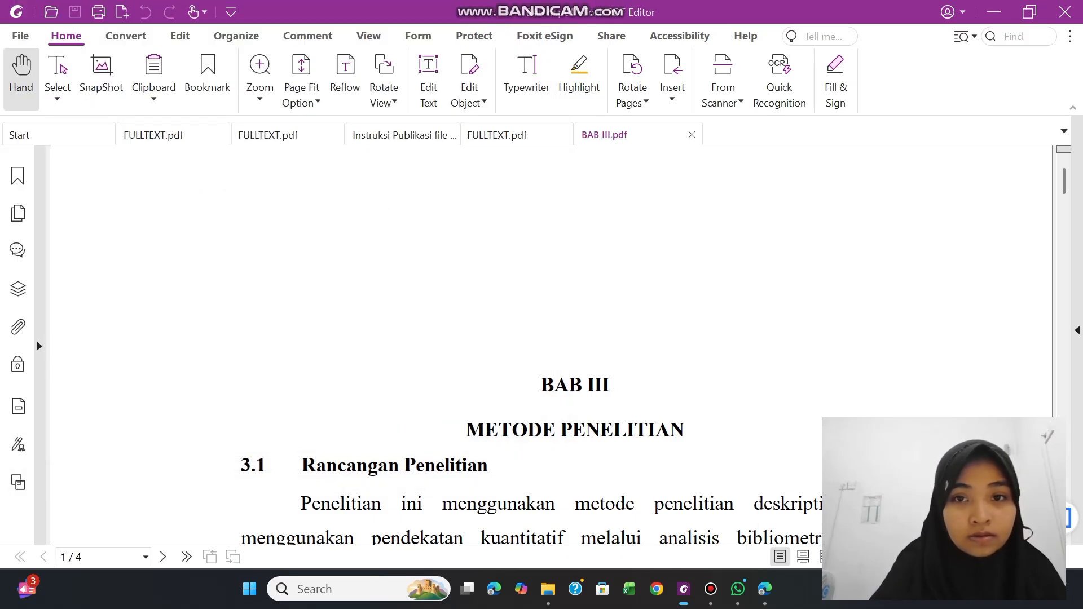
left_click(508, 135)
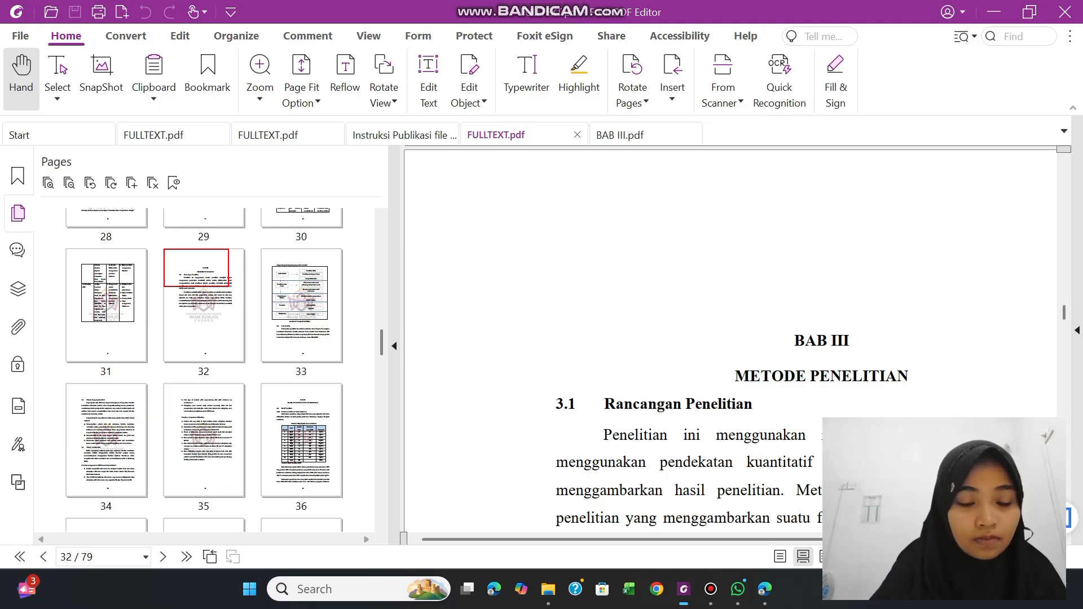
Try selecting the BAB IV page range from page 36 to 66, and check the content of page 66
left_click(295, 459)
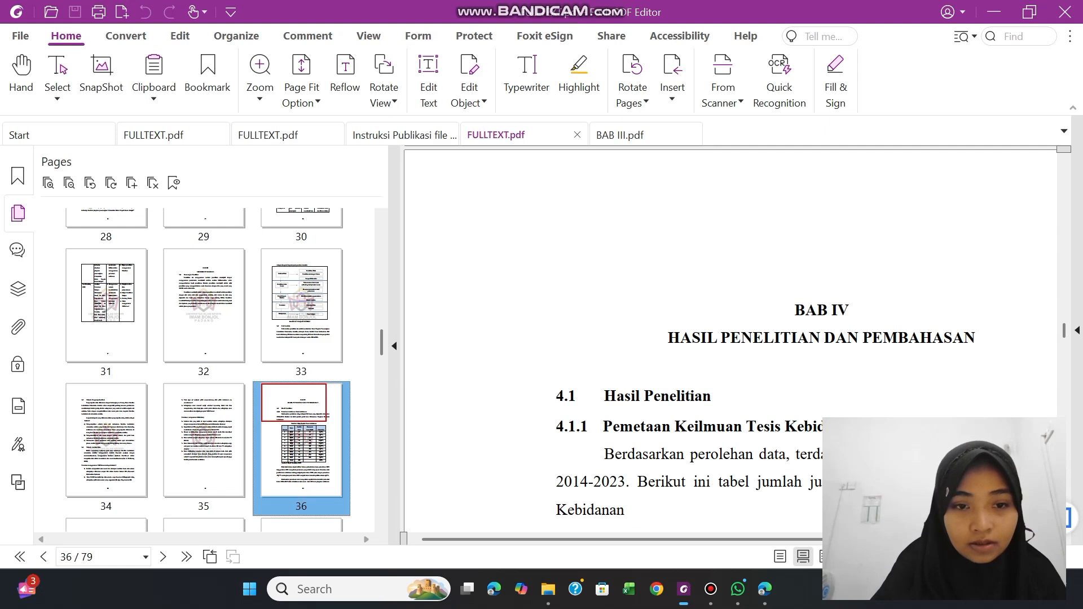
key("shift+Right")
key("shift+Right")
key("shift+Right")
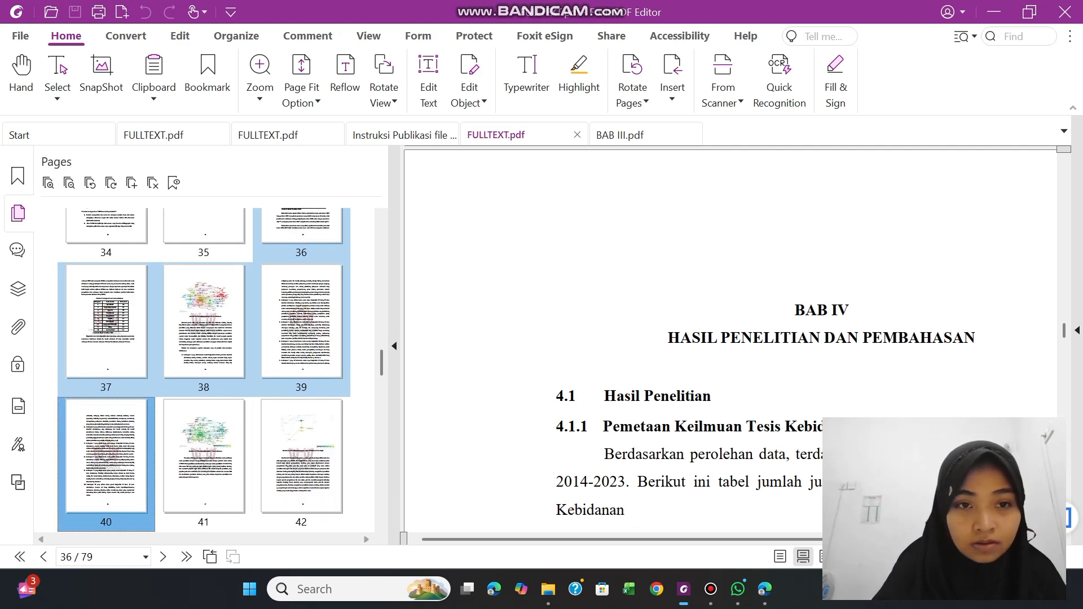
key("shift+Right")
key("shift+Right")
key("shift+Right")
key("shift+Right")
key("shift+Right")
key("shift+Right")
key("shift+Right")
key("shift+Right")
key("shift+Right")
key("shift+Right")
key("shift+Right")
key("shift+Right")
key("shift+Right")
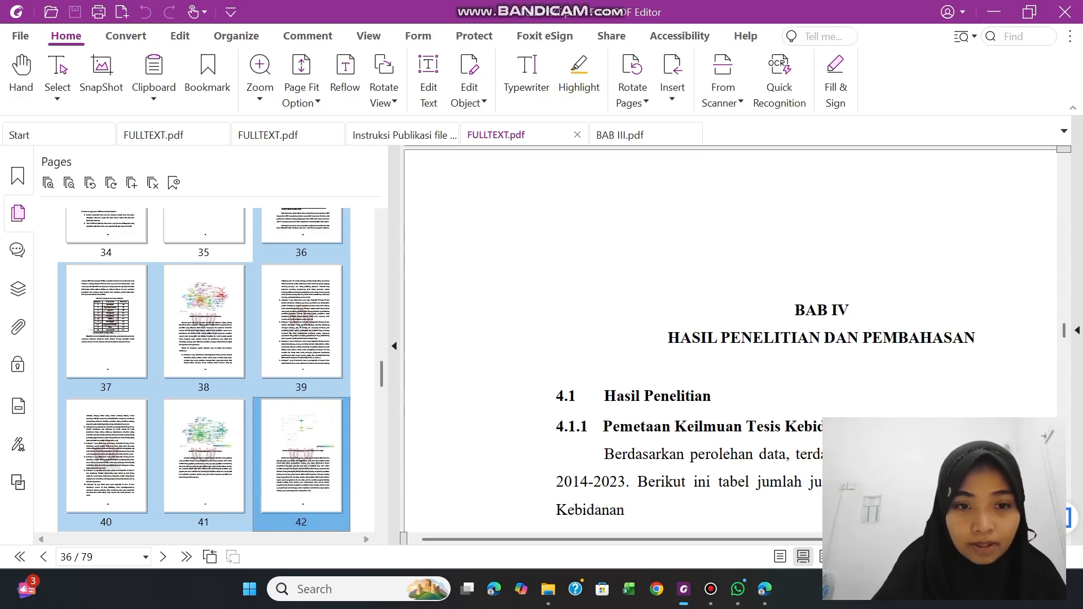
key("shift+Right")
key("shift+Right")
key("shift+Right")
key("shift+Right")
key("shift+Right")
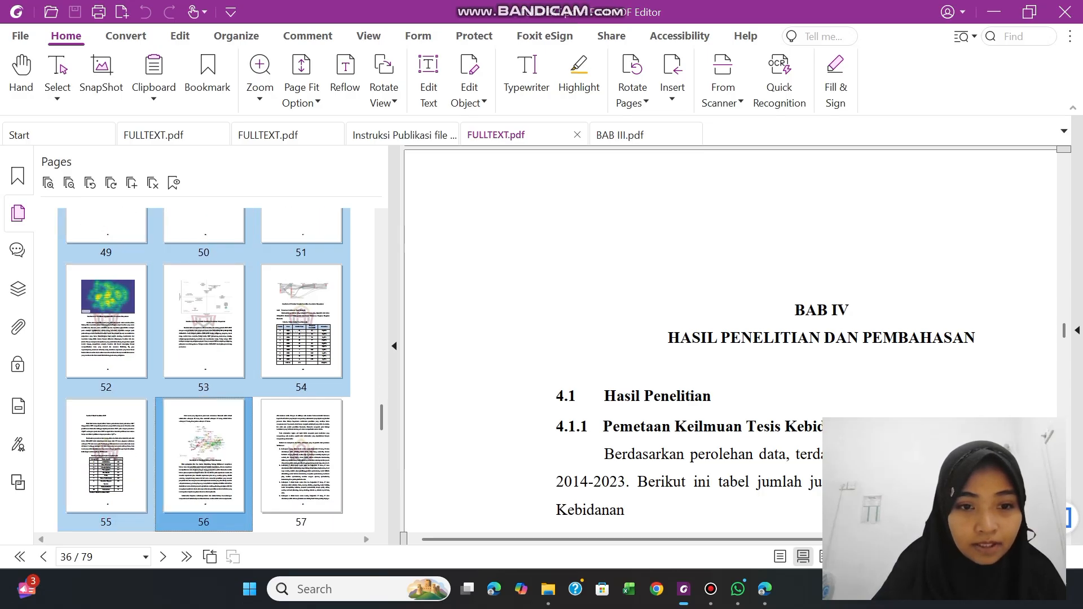
key("shift+Right")
key("shift+Page_Up")
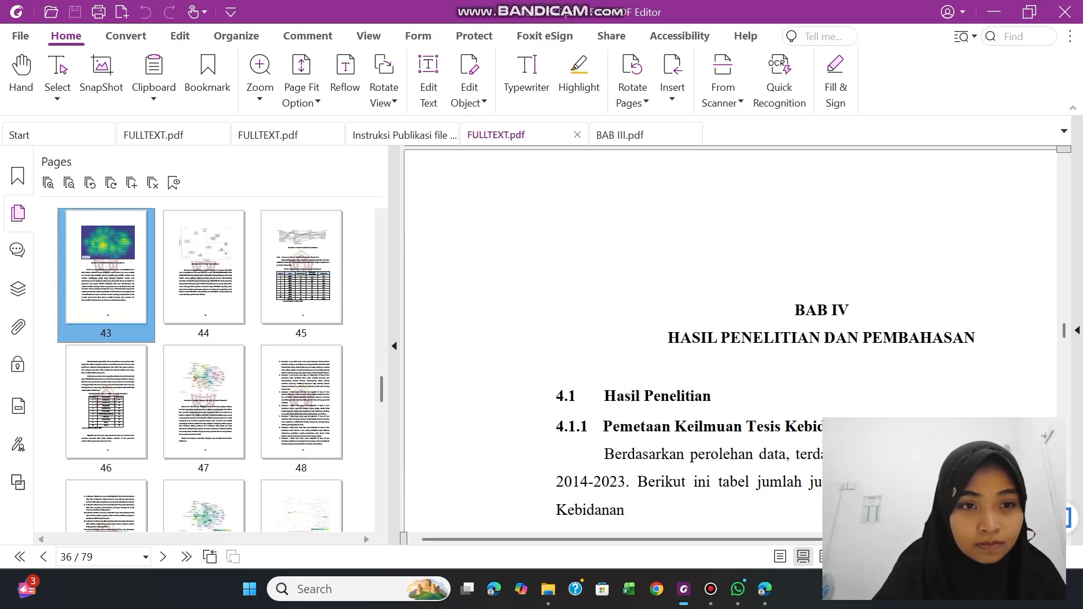
key("shift+Right")
key("shift+Right")
key("shift+Right")
key("shift+Right")
key("shift+Right")
key("shift+Right")
key("shift+Right")
key("shift+Right")
key("shift+Right")
key("shift+Right")
key("shift+Right")
key("shift+Right")
key("shift+Right")
key("shift+Right")
key("shift+Right")
key("shift+Right")
key("shift+Right")
key("shift+Right")
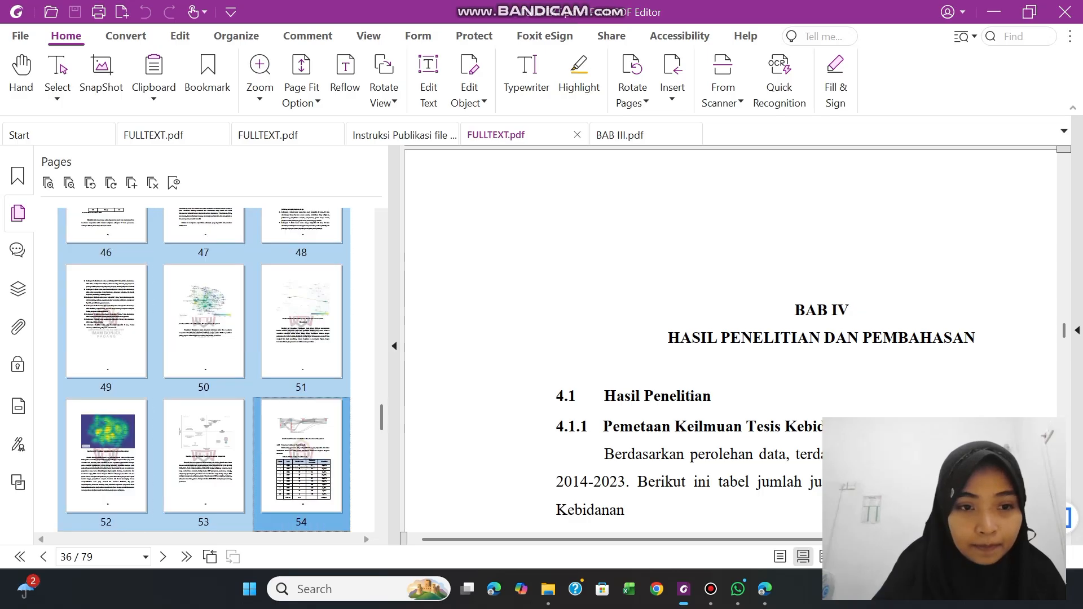
key("shift+Right")
key("shift+Right")
key("shift+Right")
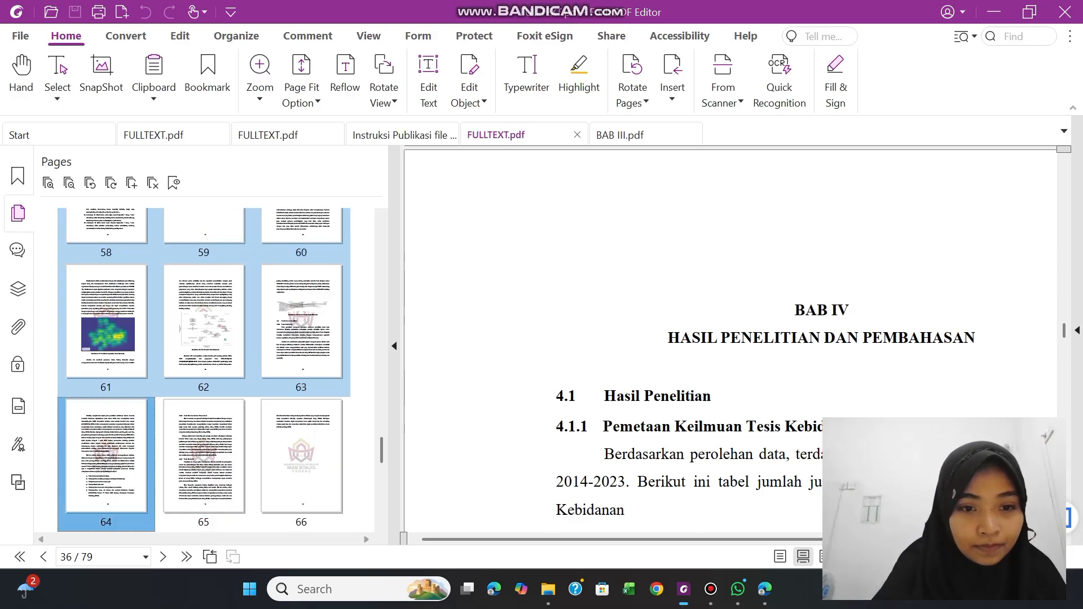
key("shift+Right")
key("shift+Right")
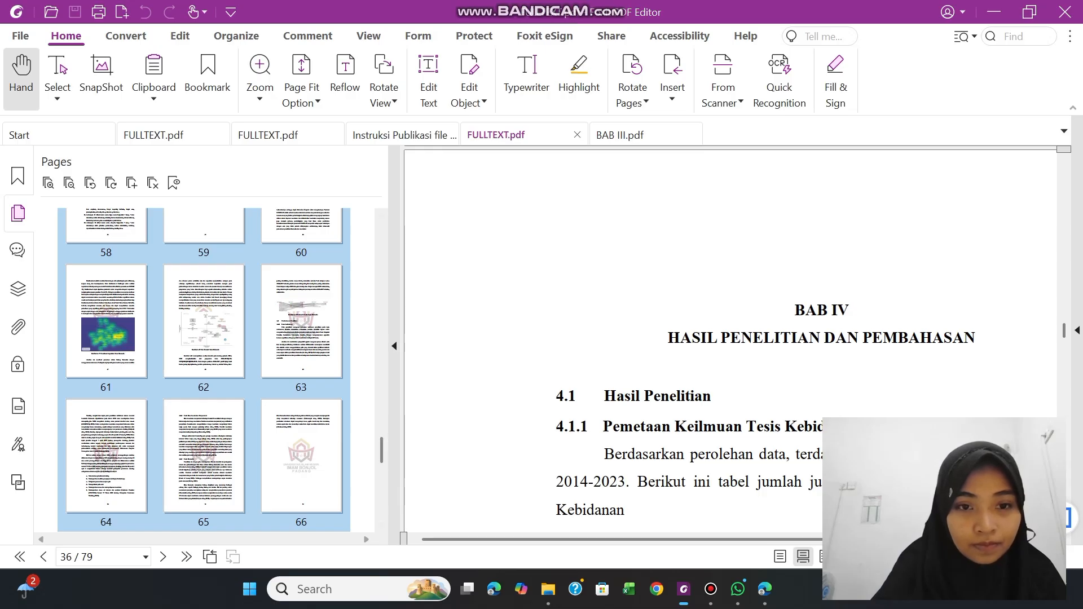
left_click(324, 450)
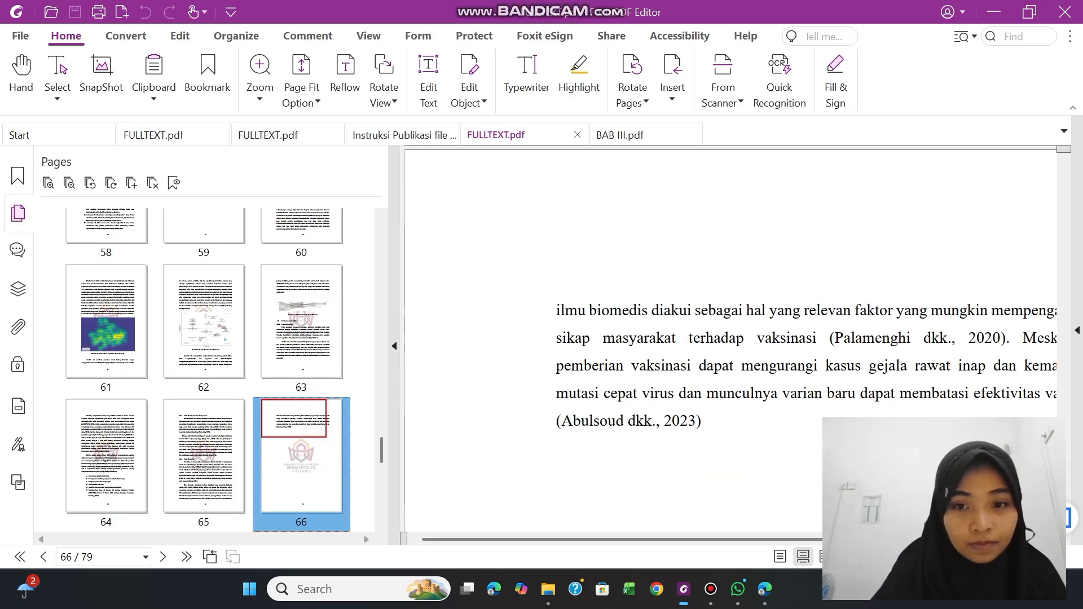
left_click_drag(382, 453, 382, 362)
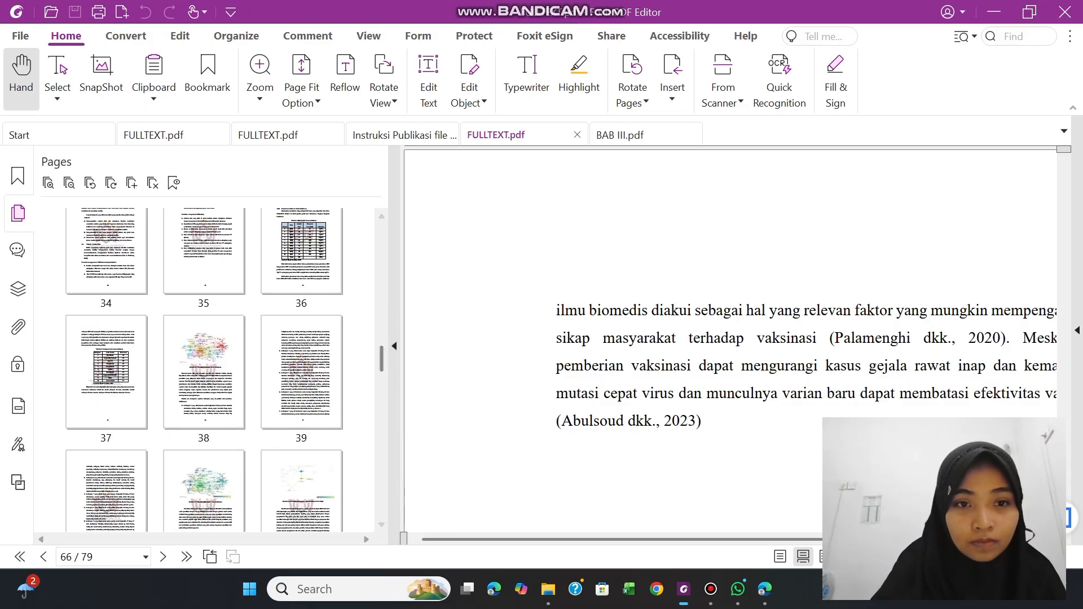
Extract the BAB IV HASIL PENELITIAN DAN PEMBAHASAN pages, 36 to 66, of FULLTEXT.pdf as one PDF
left_click(283, 302)
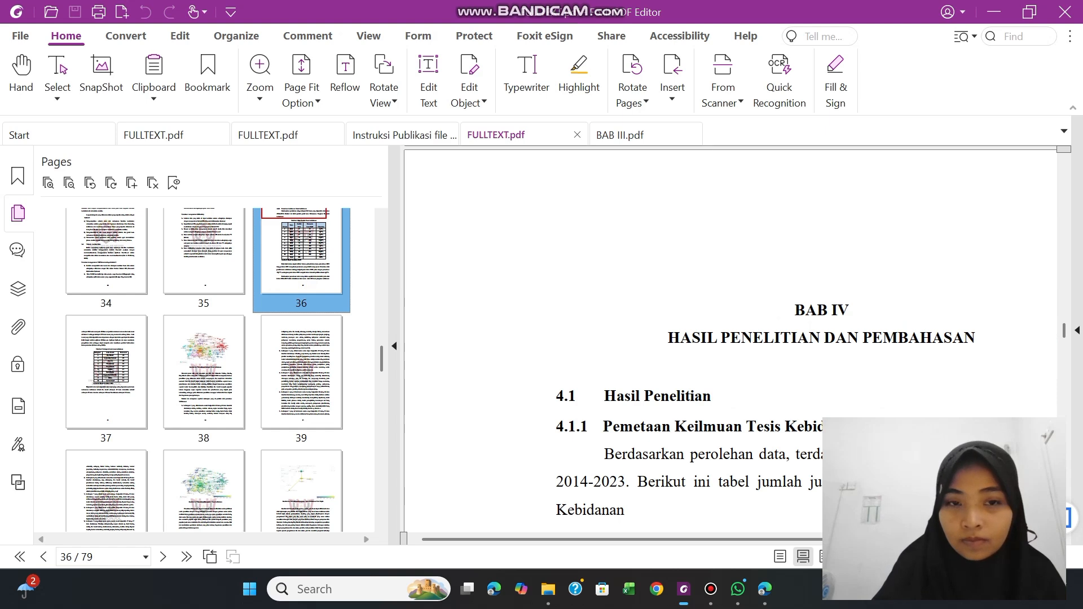
key("shift+Right")
key("shift+Right")
key("shift+Right")
key("shift+Right")
key("shift+Right")
key("shift+Right")
key("shift+Right")
key("shift+Right")
key("shift+Right")
key("shift+Right")
key("shift+Right")
key("shift+Right")
key("shift+Right")
key("shift+Right")
key("shift+Right")
key("shift+Right")
key("shift+Right")
key("shift+Right")
key("shift+Right")
key("shift+Right")
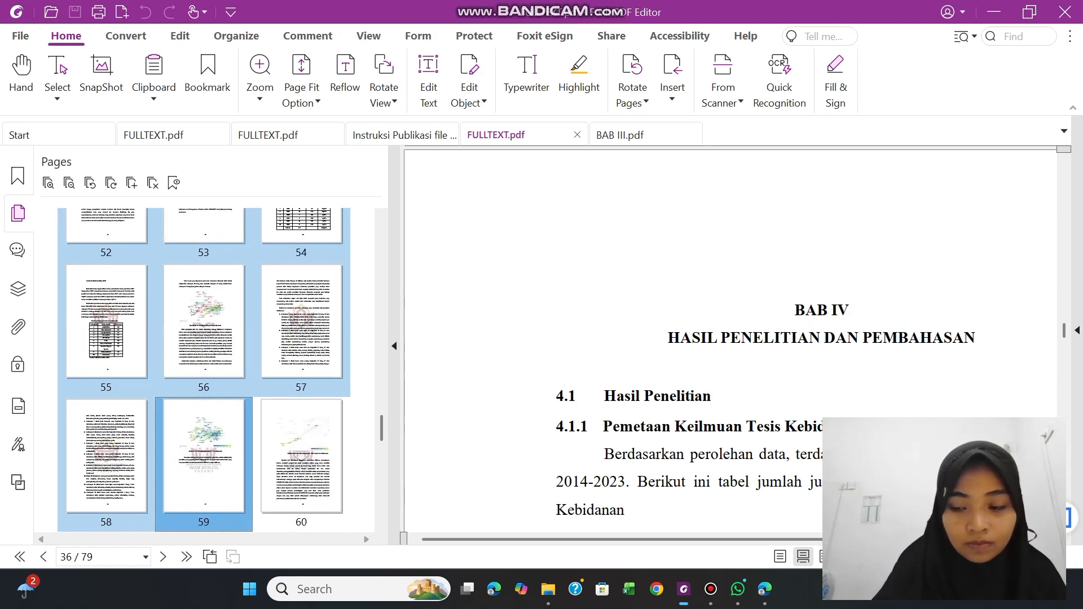
key("shift+Right")
key("shift+Right")
key("shift+Right")
key("shift+Right")
key("shift+Right")
key("shift+Right")
key("shift+Right")
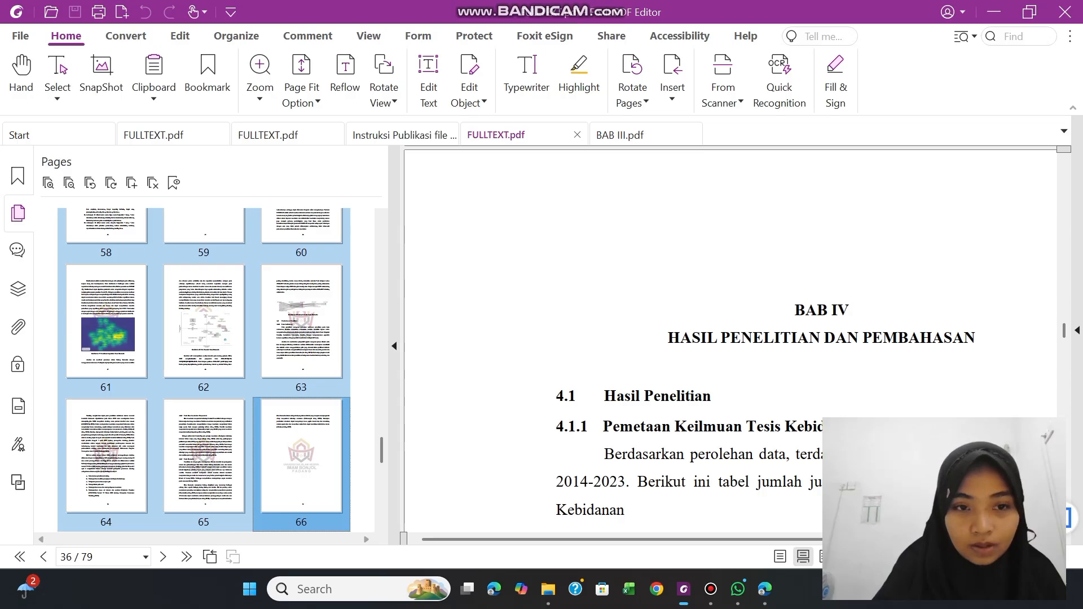
right_click(294, 281)
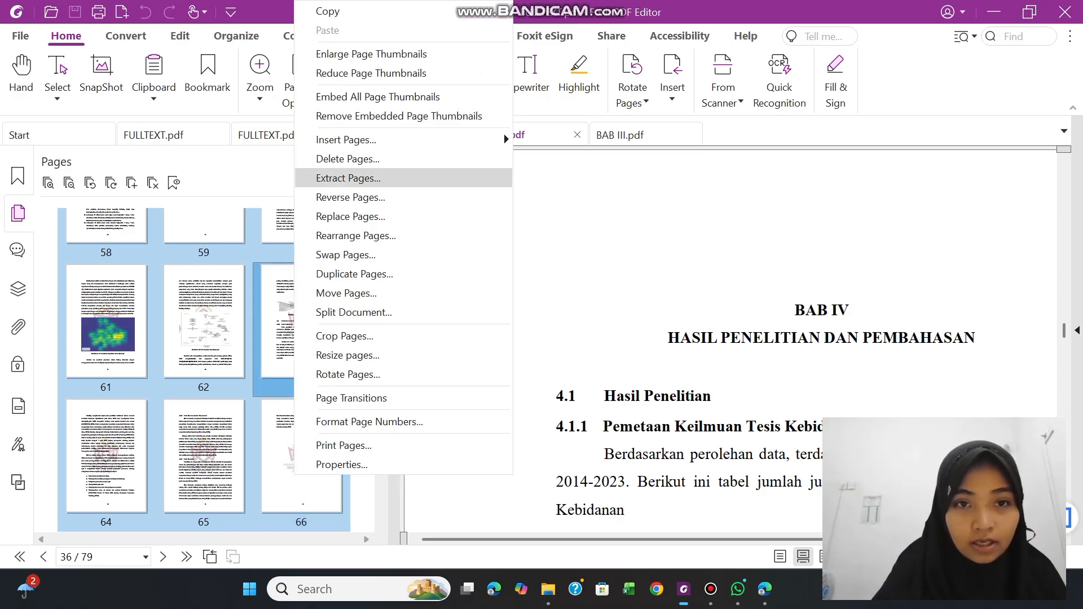
left_click(336, 178)
left_click(489, 432)
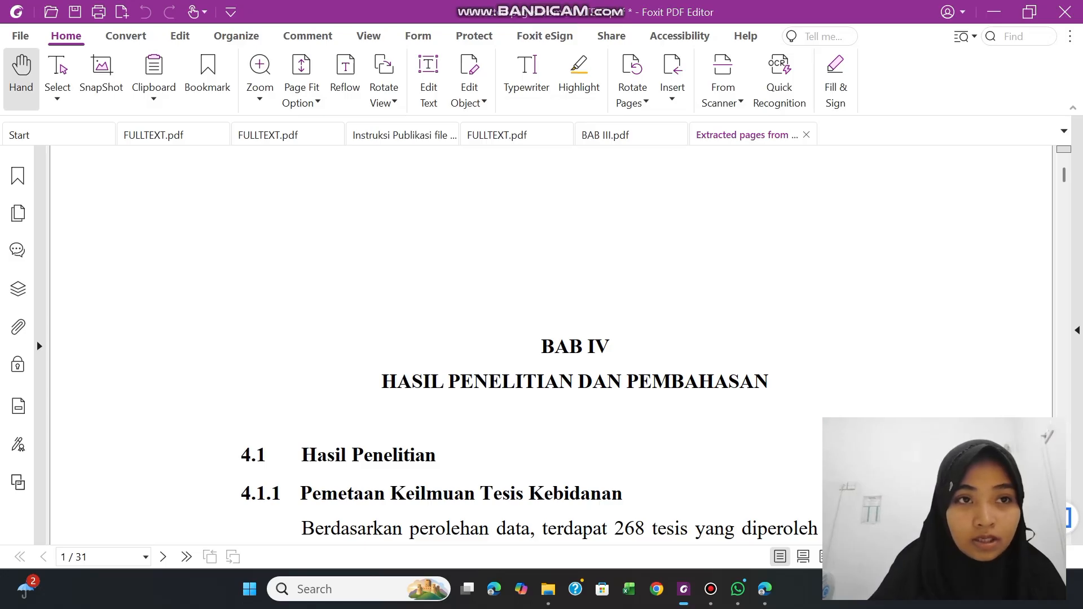
Save the extracted document as a PDF named "BAB IV" in the Extract Page folder
left_click(74, 11)
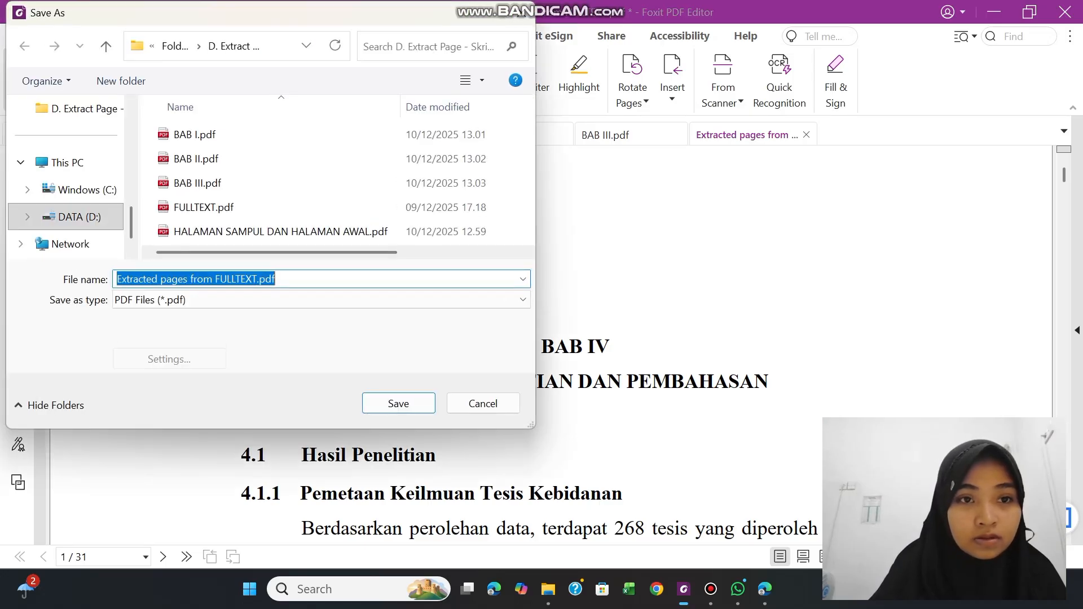
key("BackSpace")
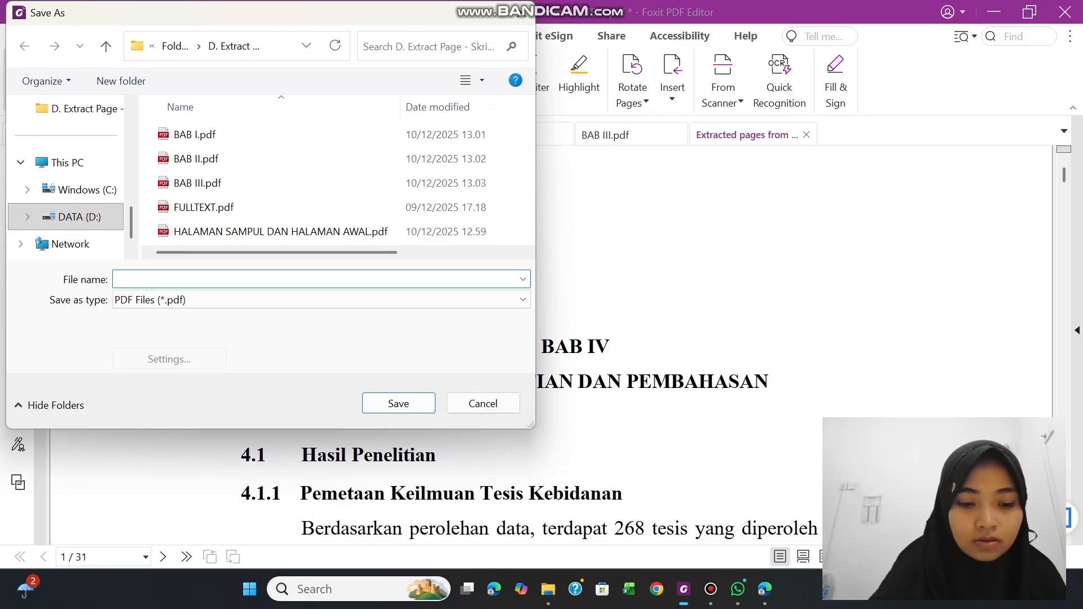
type("BAB ")
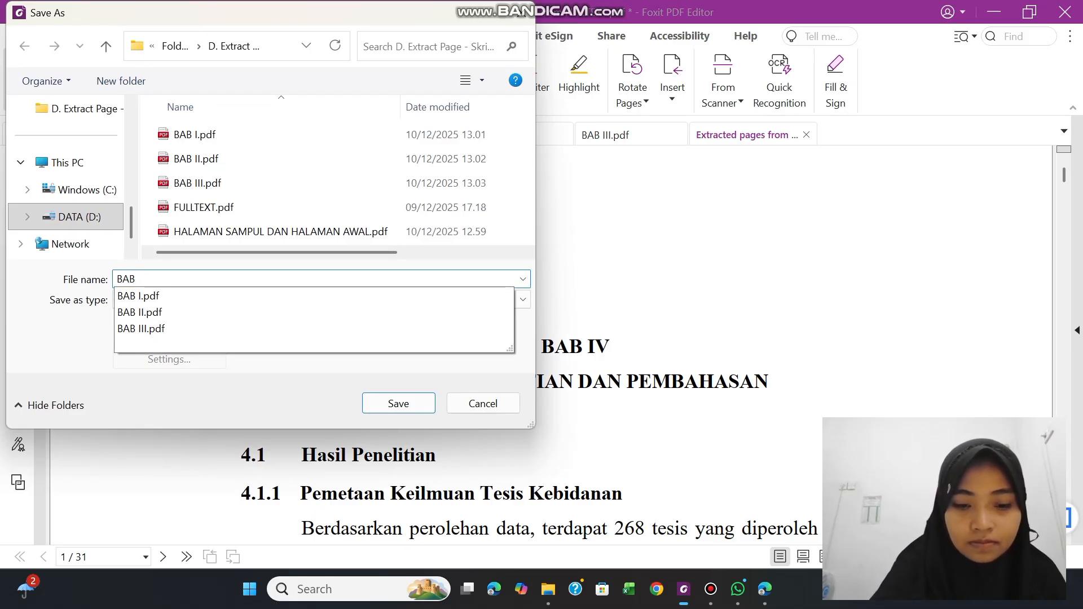
type("V")
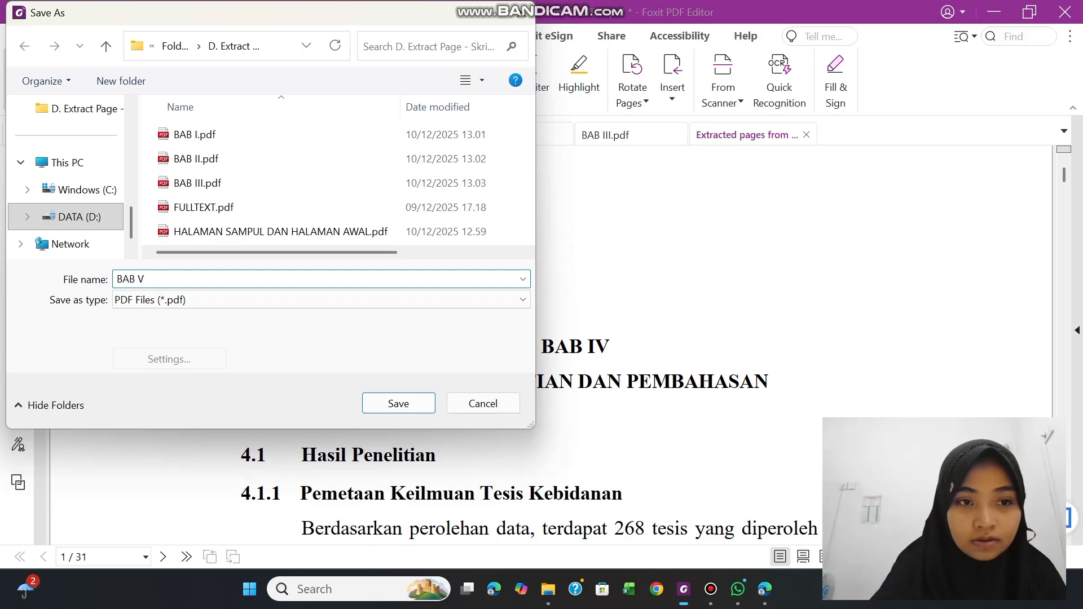
left_click(139, 280)
type("I")
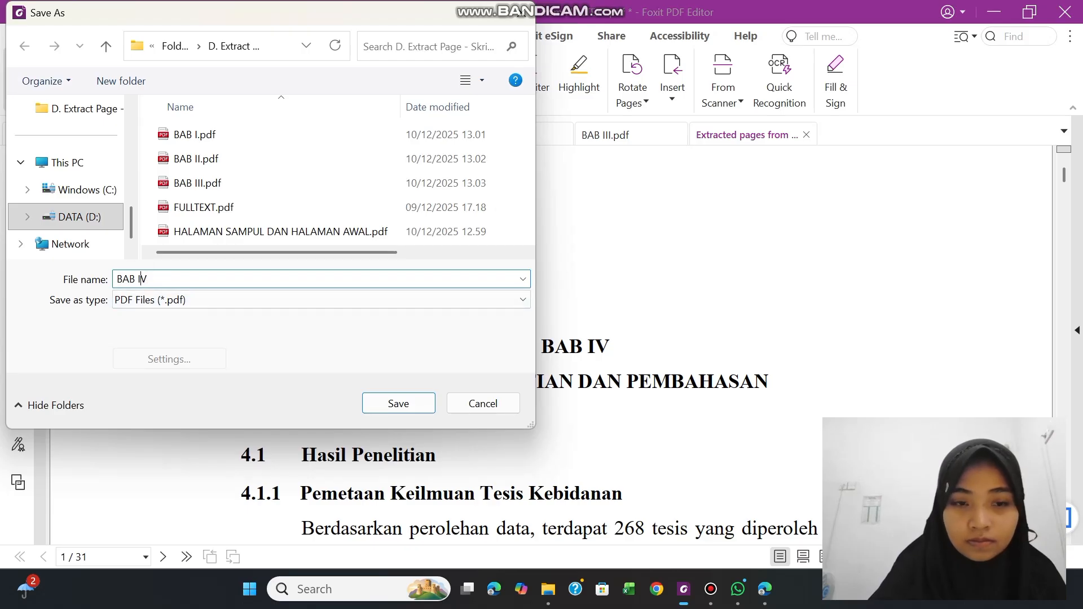
left_click(375, 401)
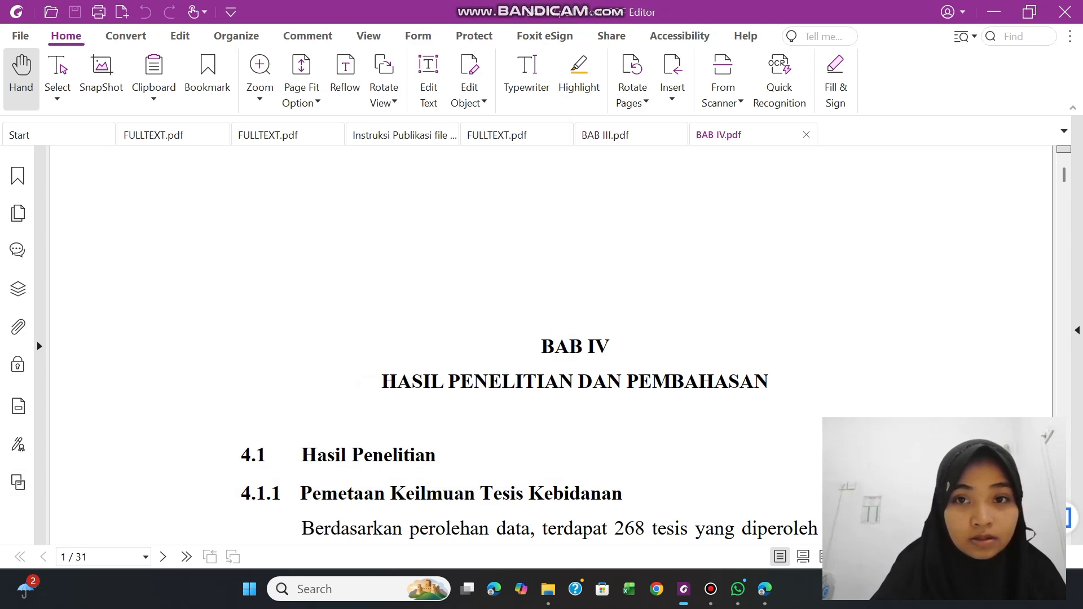
Extract pages 67 to 79 of FULLTEXT.pdf, from BAB V KESIMPULAN DAN SARAN to the document's end, as one PDF
left_click(516, 135)
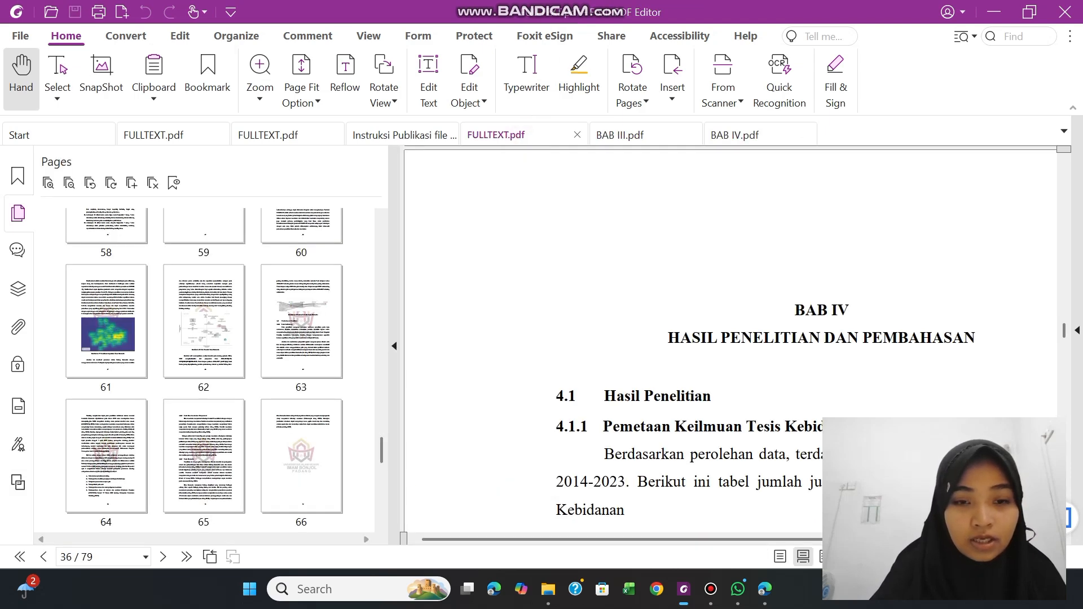
left_click(381, 459)
scroll(381, 458, "down", 1)
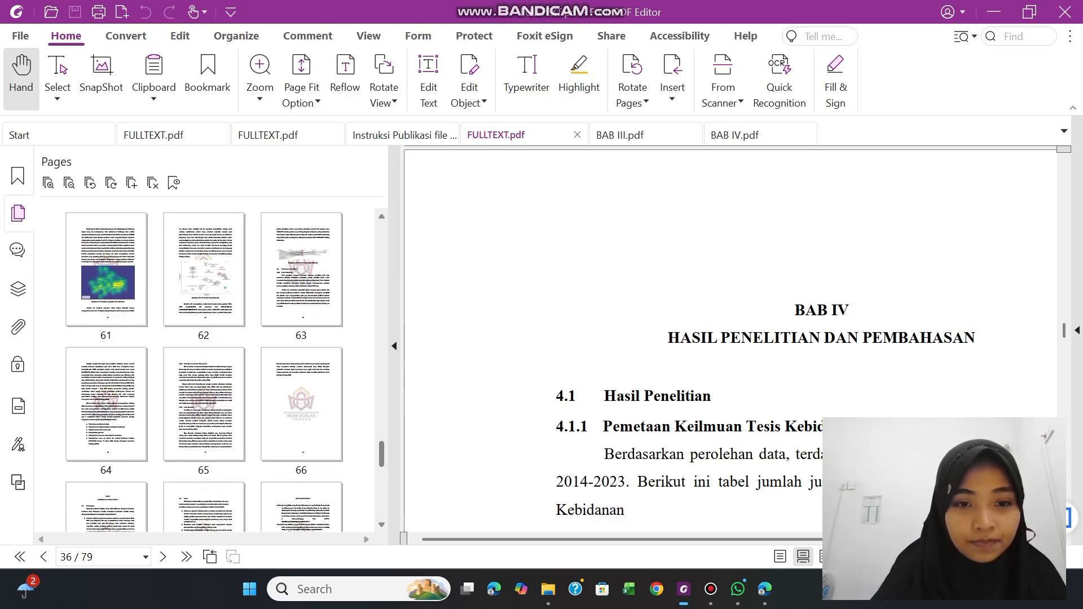
scroll(382, 458, "down", 2)
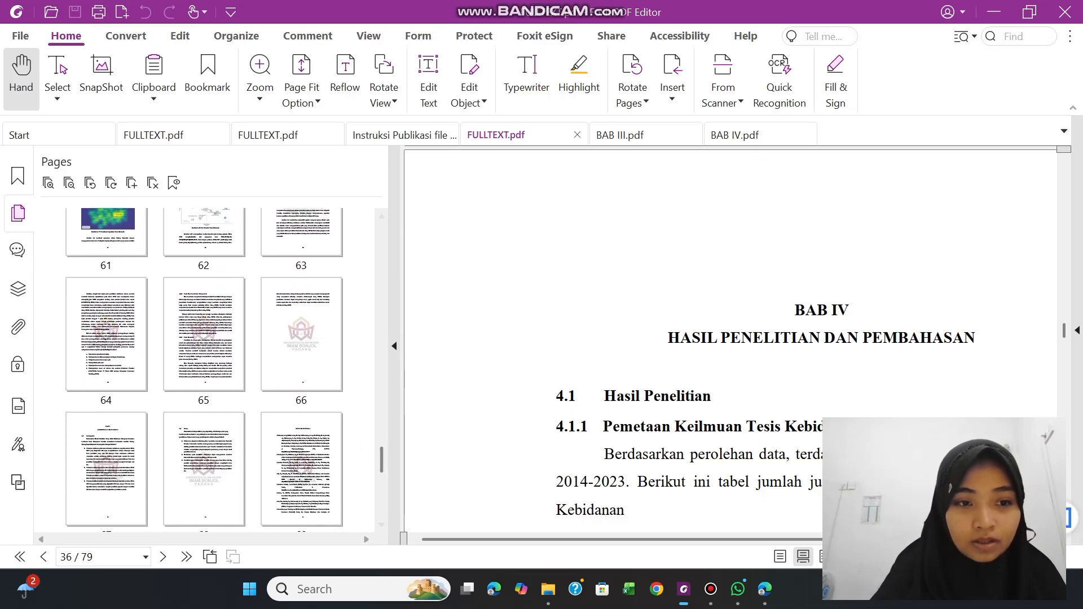
left_click(90, 448)
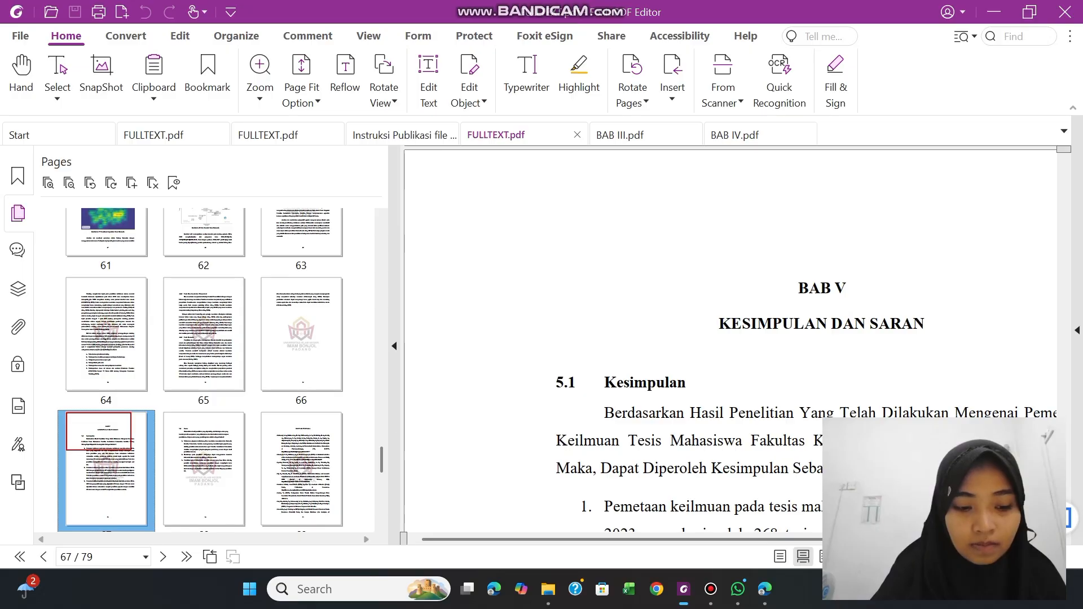
key("shift+Right")
key("shift+Right")
key("shift+Right")
key("shift+Right")
key("shift+Right")
key("shift+Right")
key("shift+Right")
key("shift+Right")
key("shift+Right")
key("shift+Right")
key("shift+Right")
key("shift+Right")
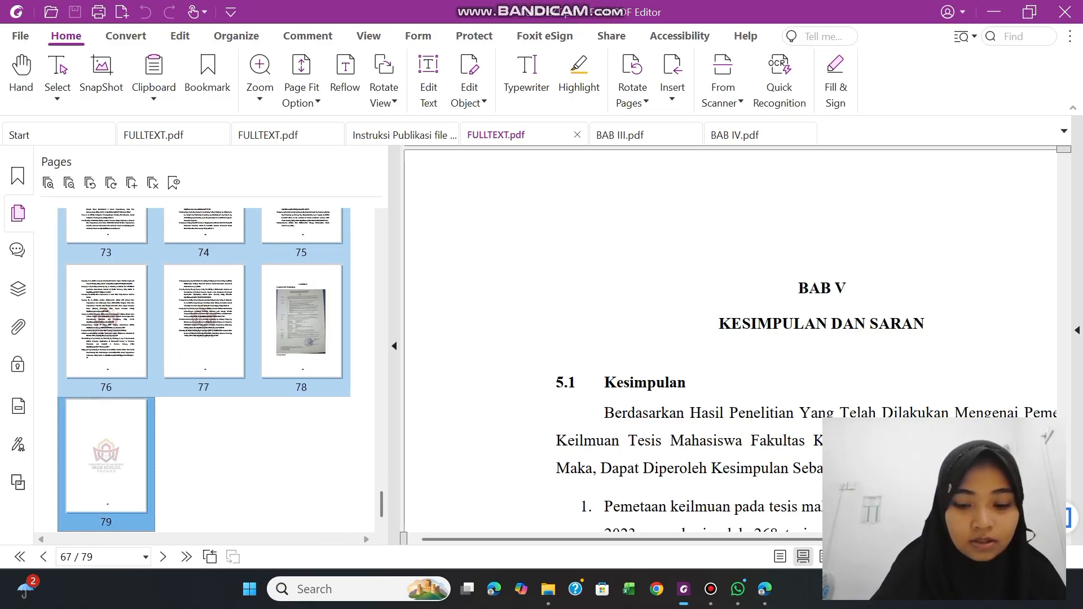
right_click(92, 447)
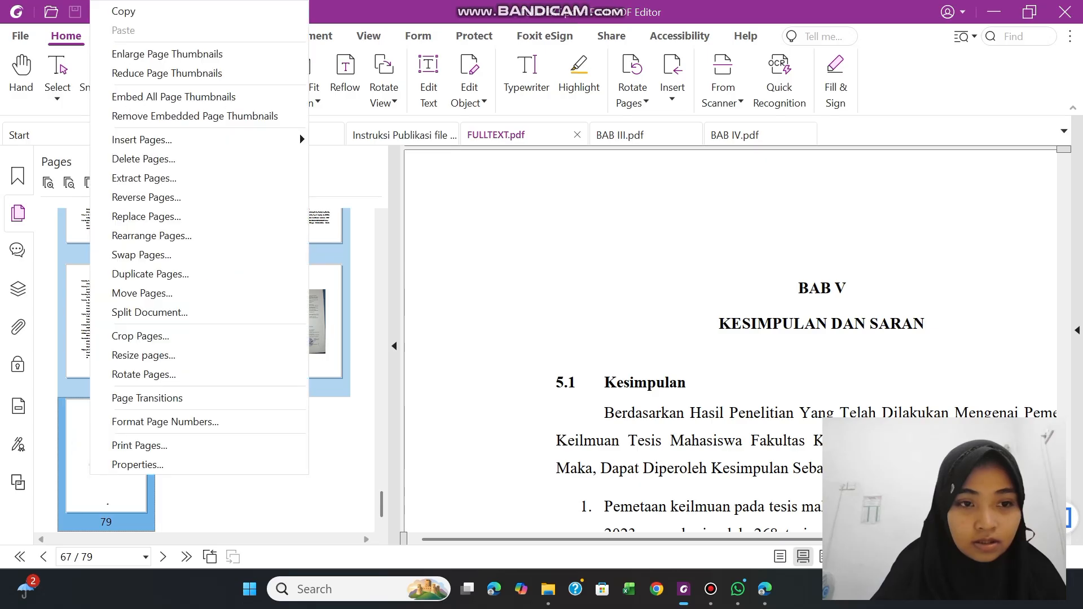
left_click(137, 180)
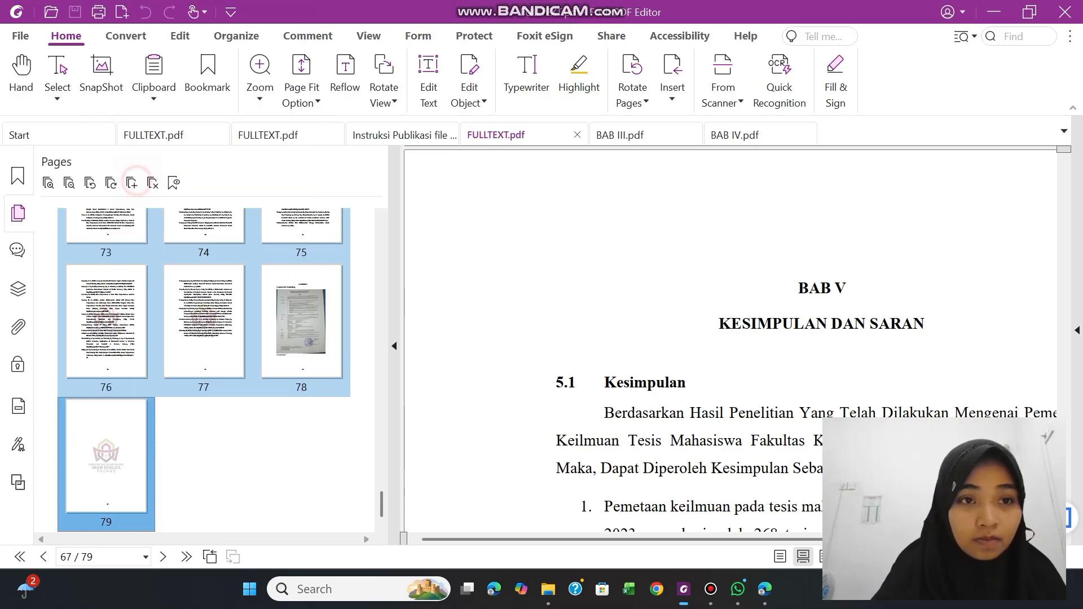
left_click(489, 432)
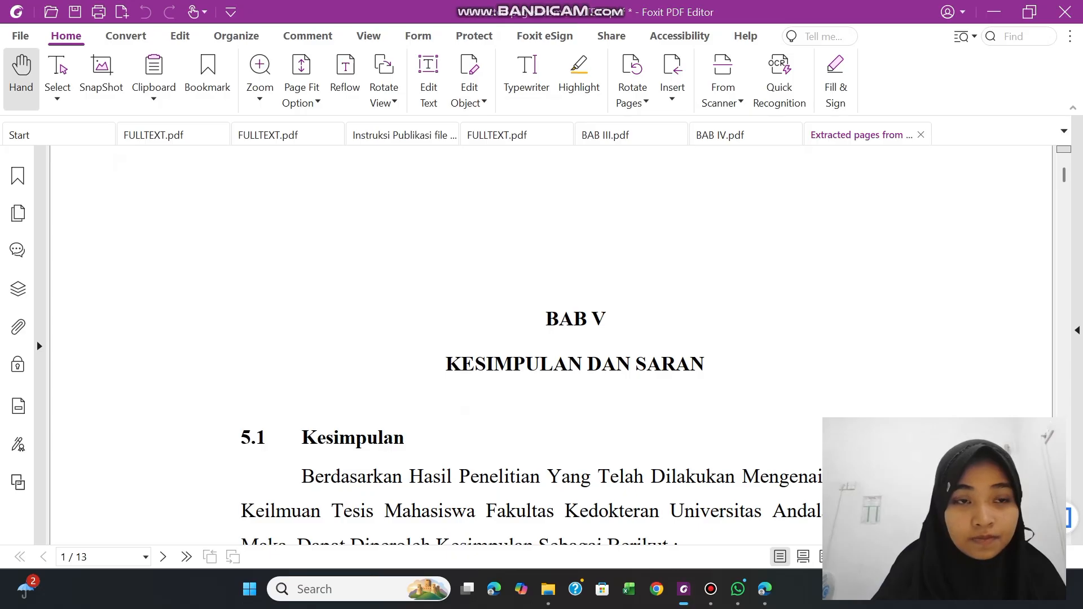
Save the extracted document as a PDF named "BAB V & DAFTAR PUSTAKA" in the Extract Page folder
left_click(75, 12)
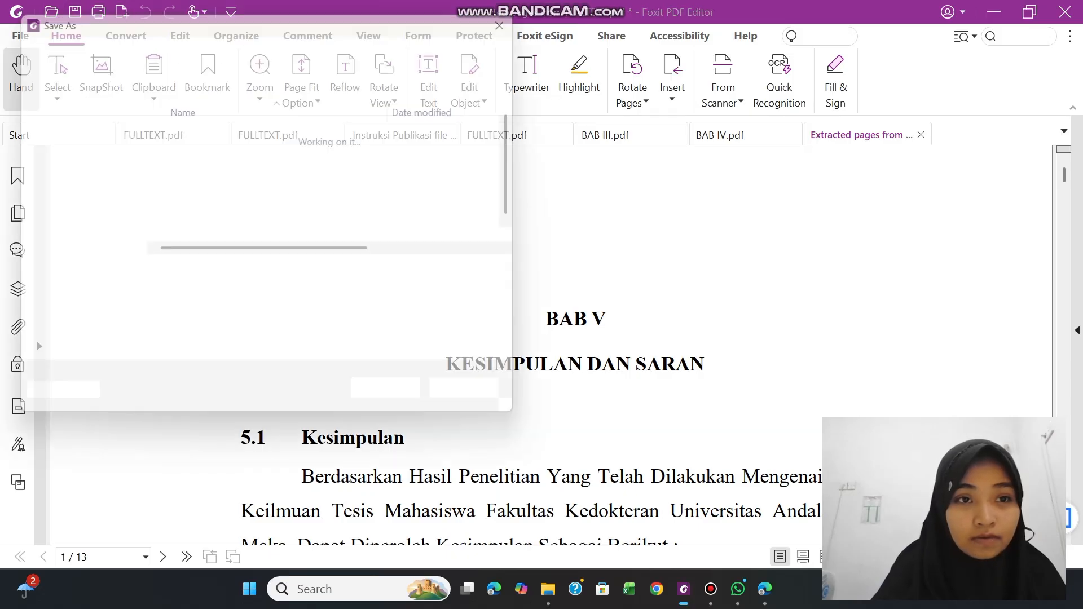
key("BackSpace")
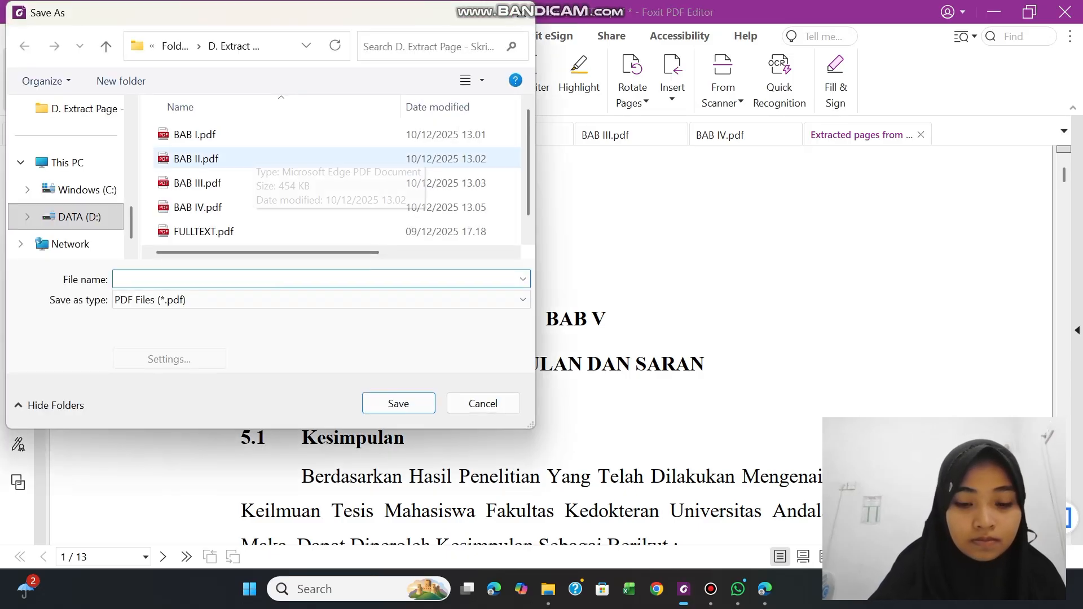
type("BAB")
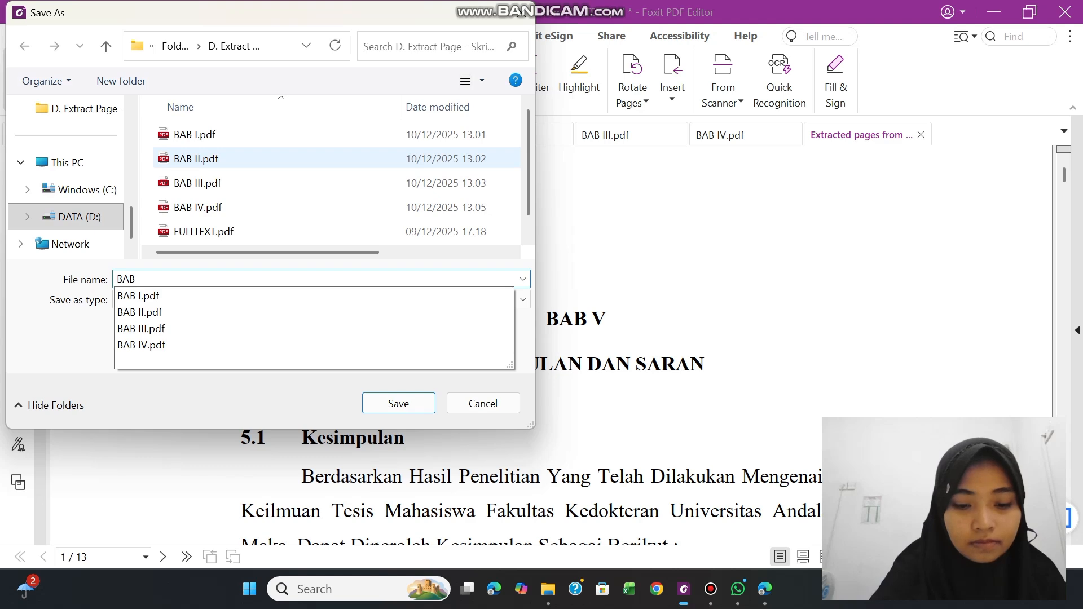
type(" V DAN")
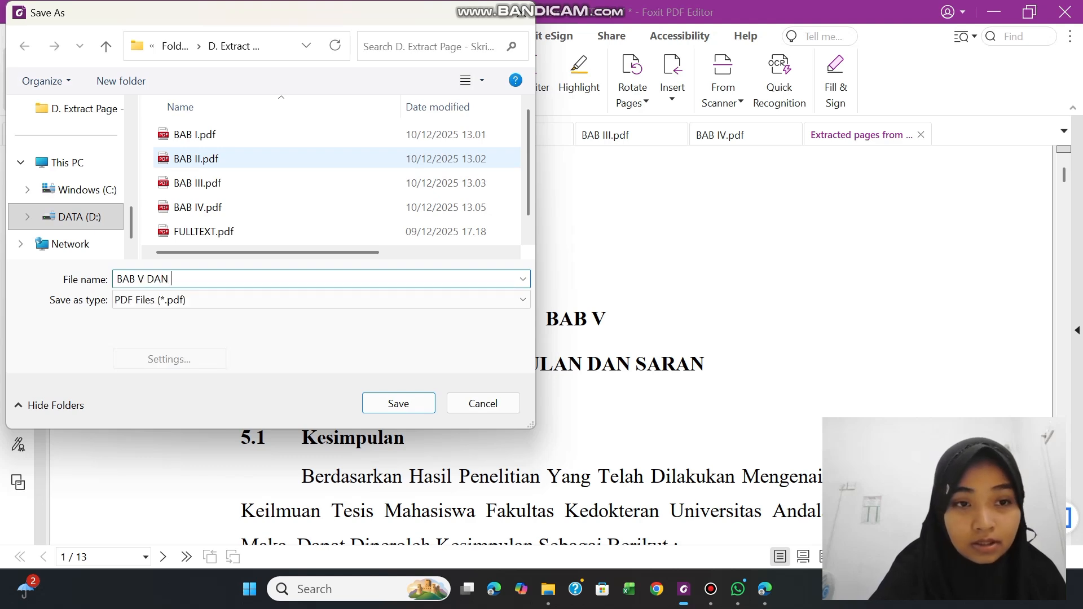
type(" DAFTAR P")
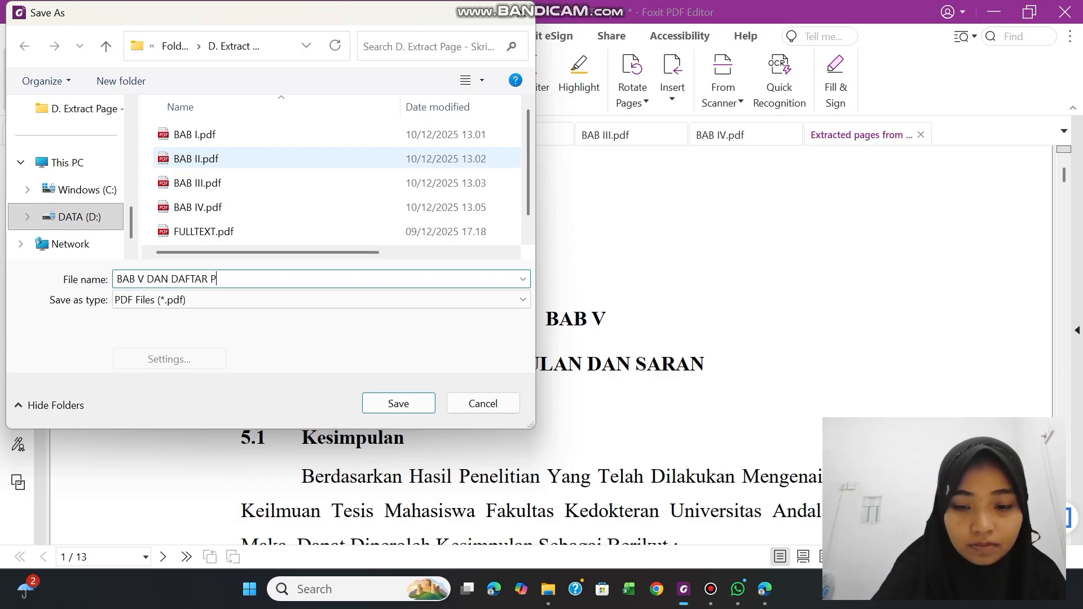
type("USTAKA")
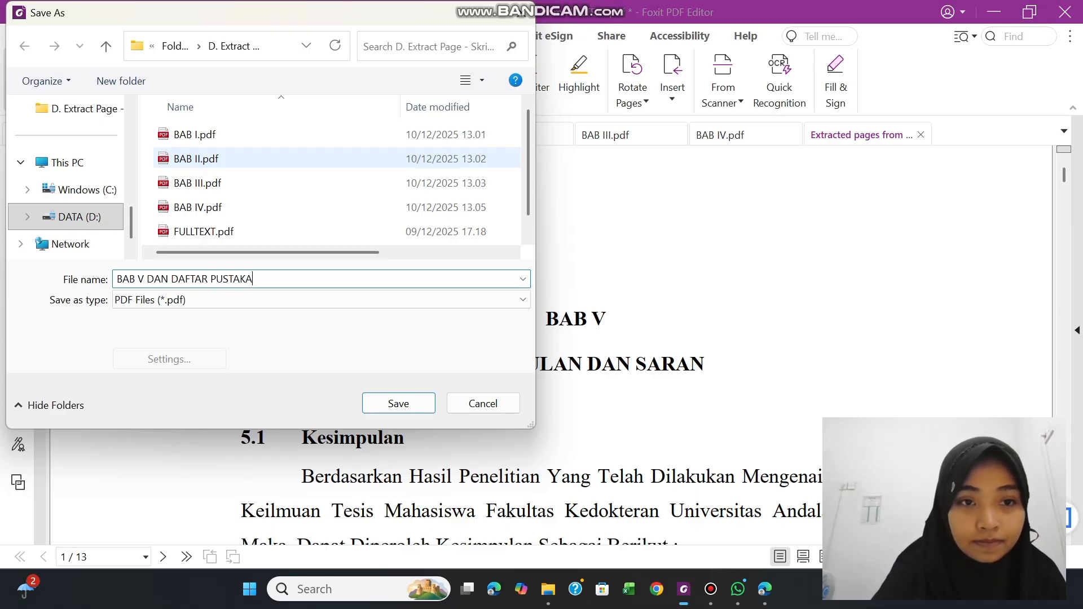
left_click(169, 279)
key("BackSpace")
key("BackSpace")
key("BackSpace")
key("BackSpace")
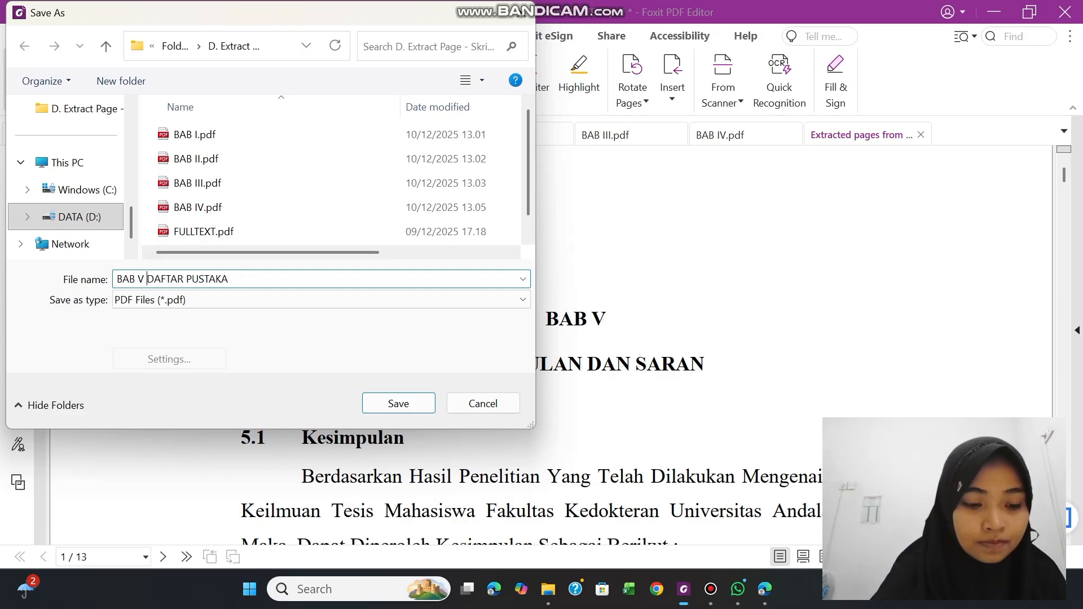
type("&")
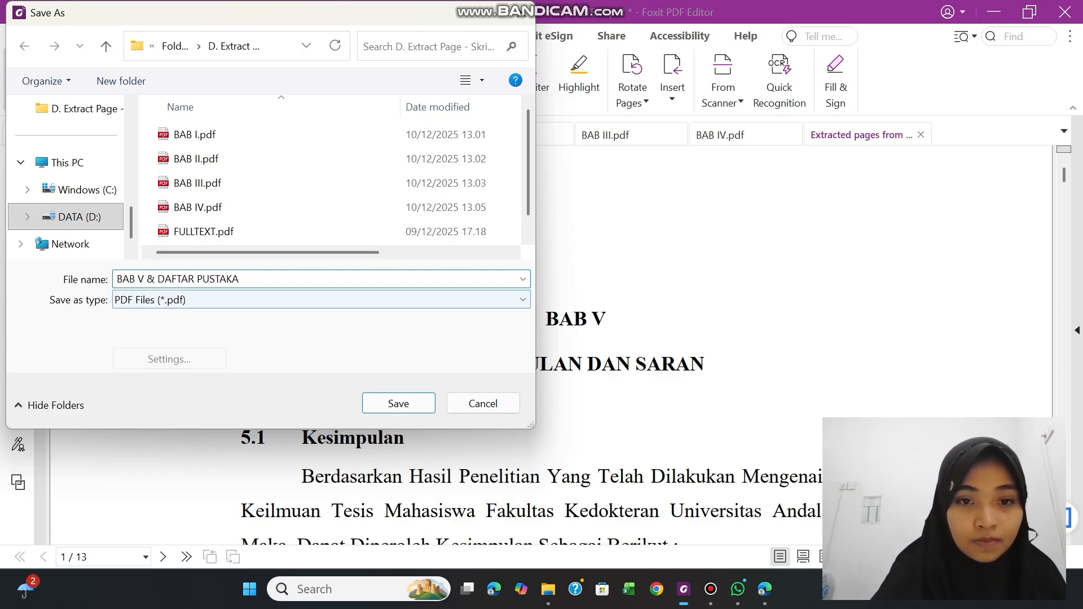
left_click(402, 404)
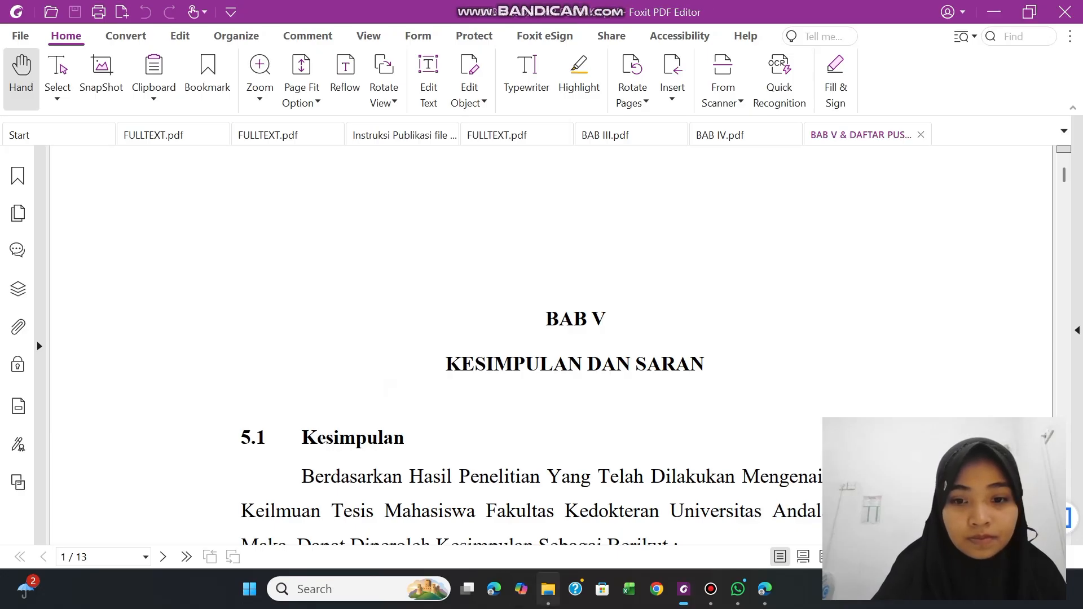
Switch to File Explorer and check the saved PDFs in "D. Extract Page - Skripsi Per BaB" under Folder hasil latihan
left_click(547, 590)
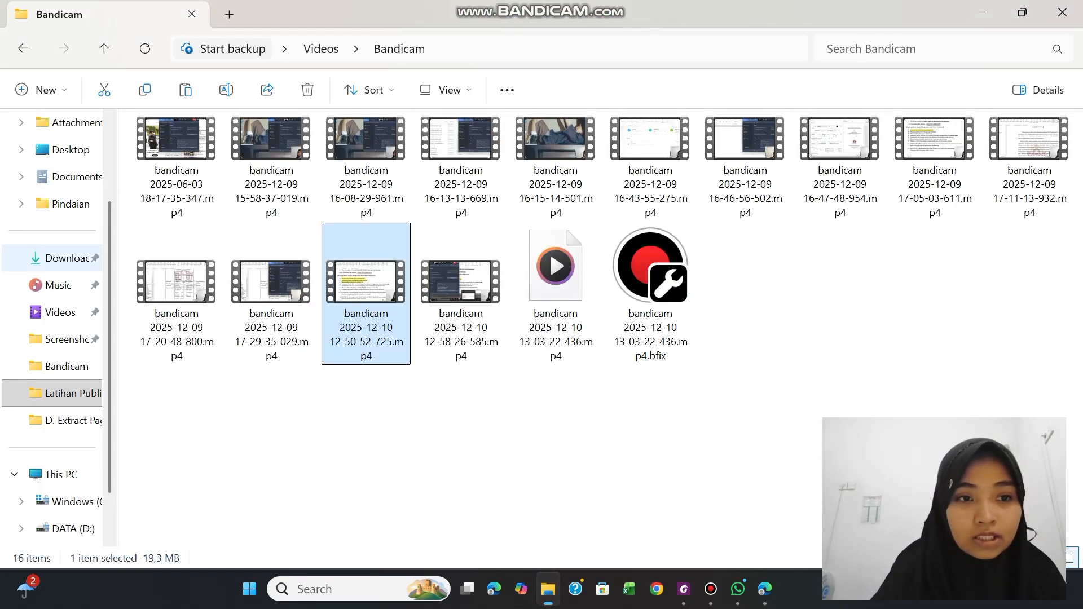
left_click(51, 389)
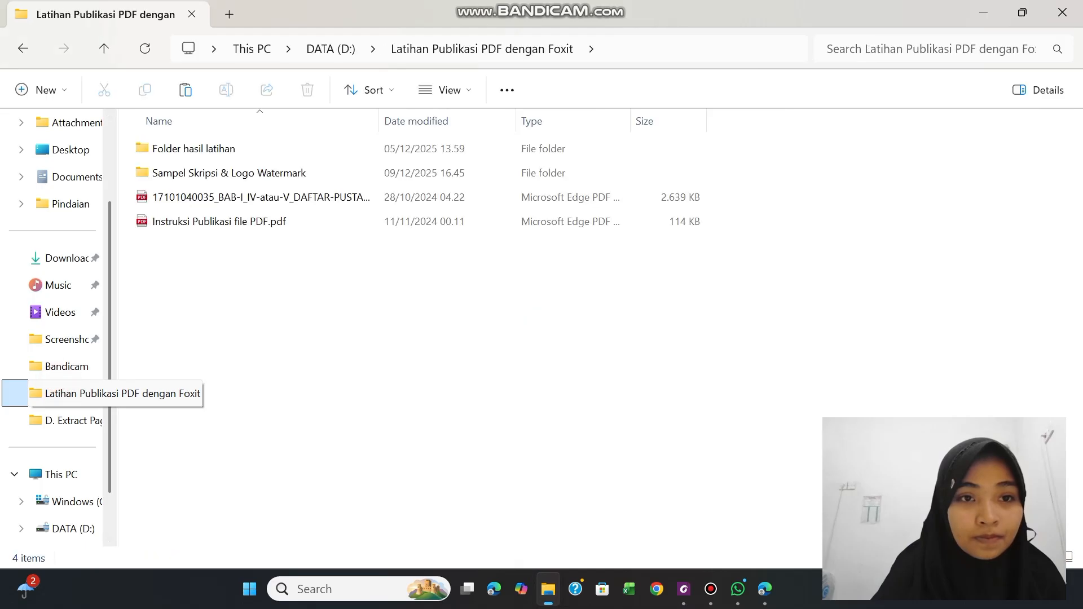
double_click(201, 149)
double_click(215, 221)
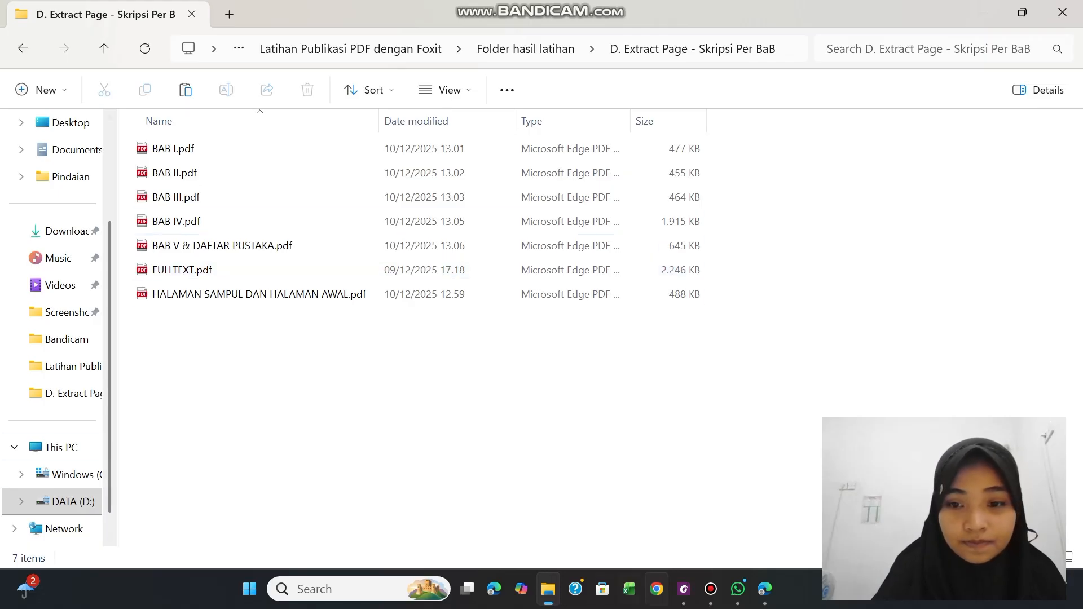
Return to Foxit PDF Editor and highlight item D, about splitting the full text per BAB, in yellow in the Instruksi Publikasi file
left_click(684, 589)
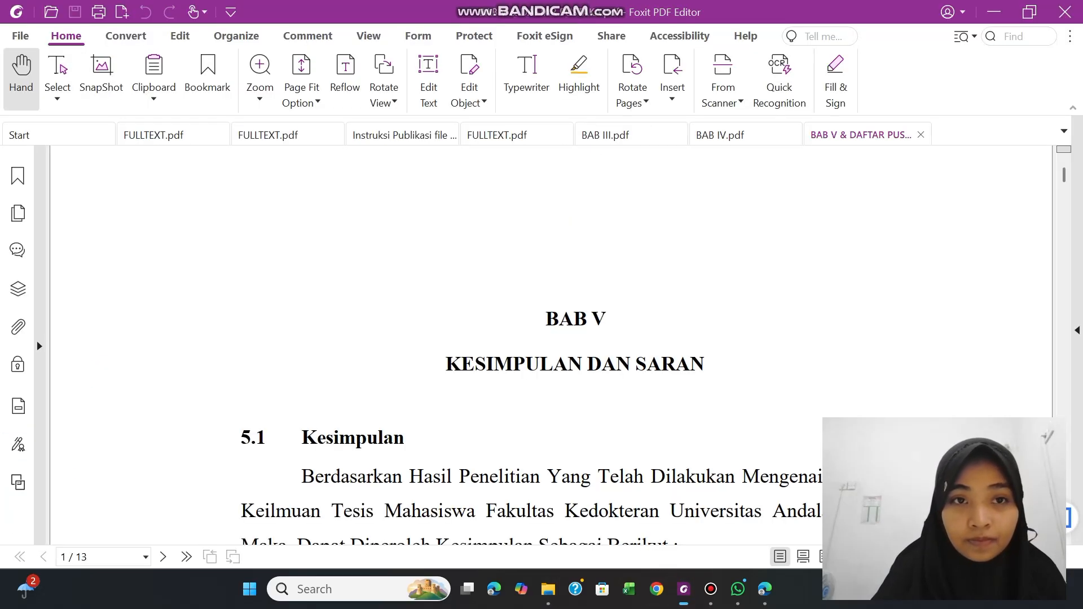
left_click(412, 136)
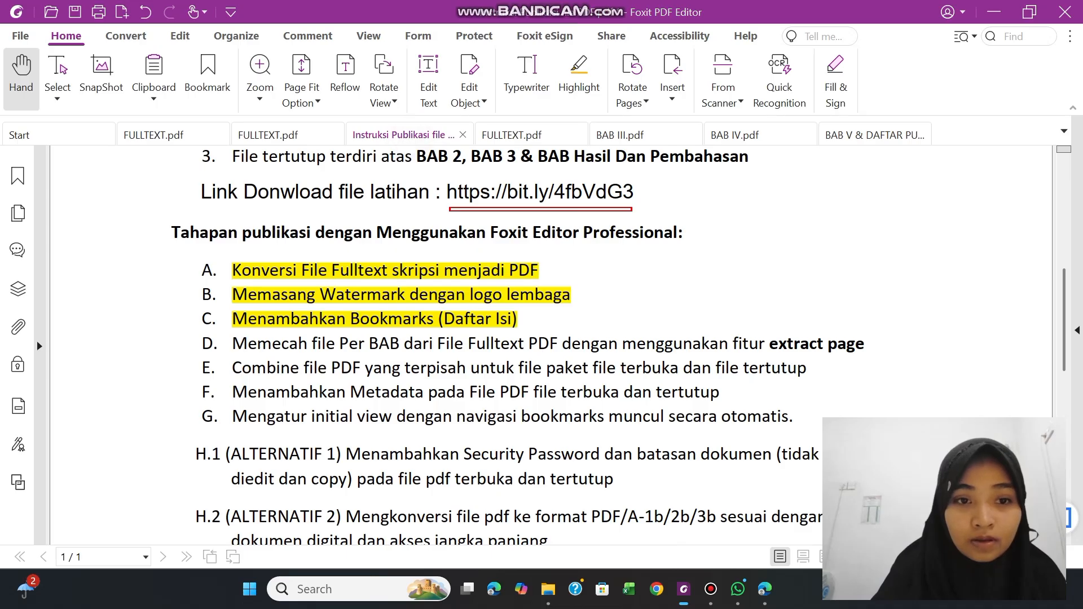
left_click_drag(232, 344, 865, 343)
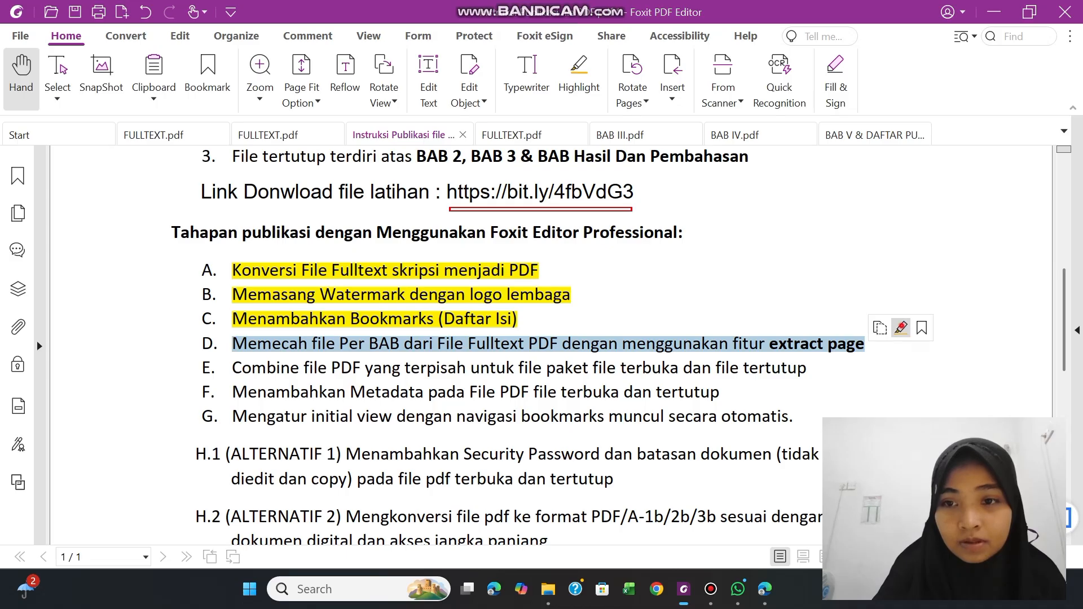
left_click(901, 328)
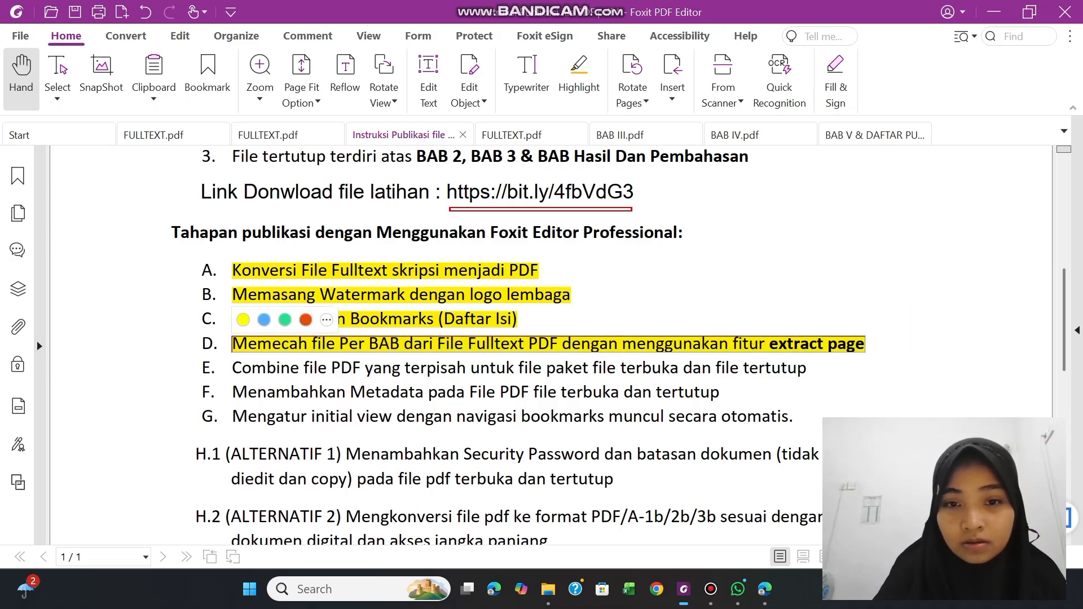
left_click(623, 362)
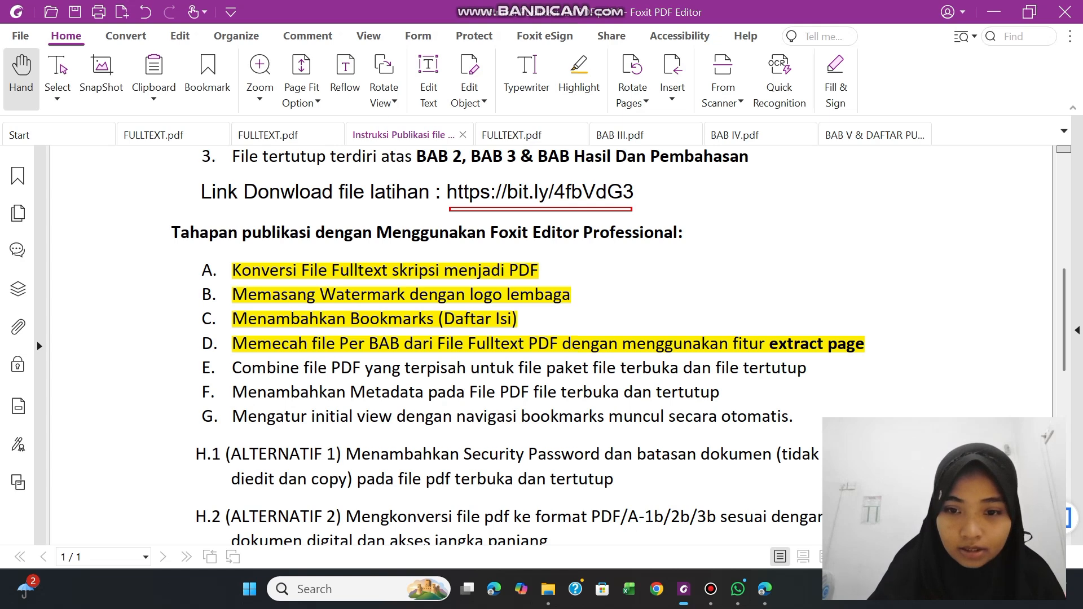
Switch to File Explorer, view the exercise folders in Folder hasil latihan, and reopen "D. Extract Page - Skripsi Per BaB"
left_click(548, 590)
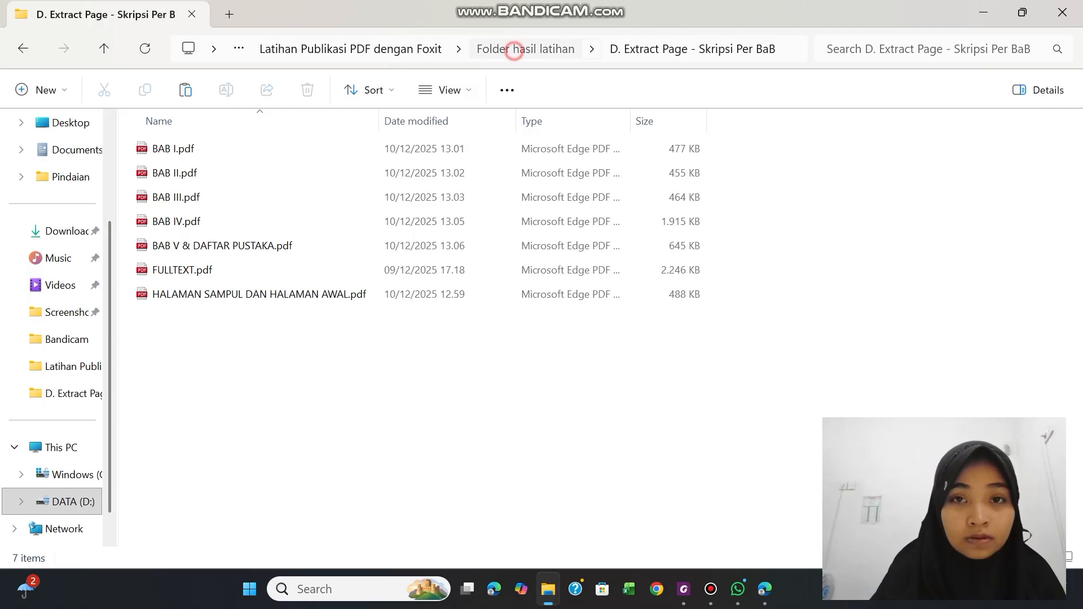
left_click(515, 48)
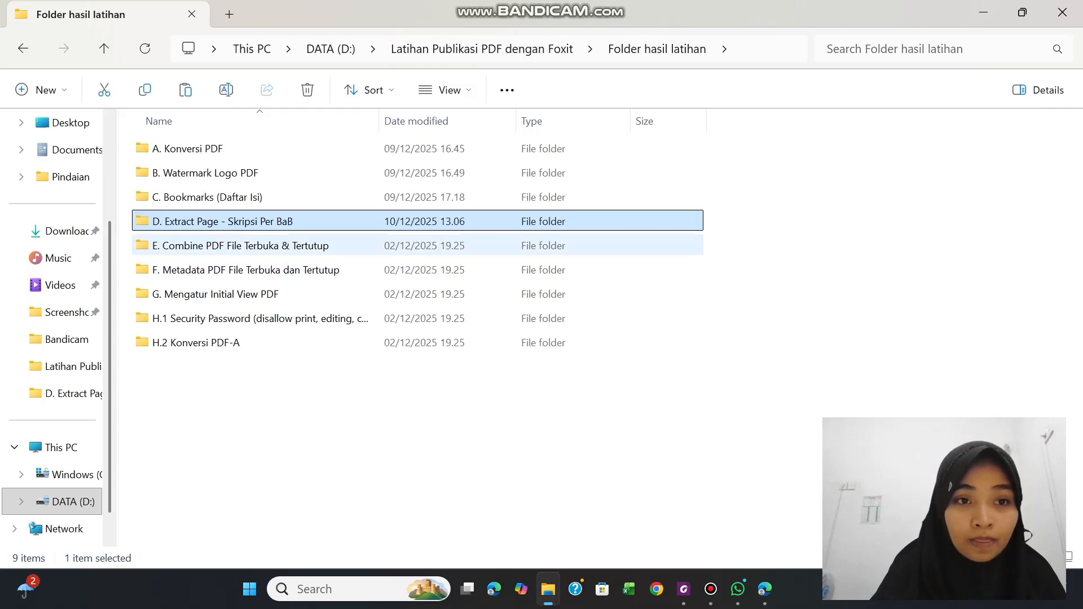
double_click(215, 220)
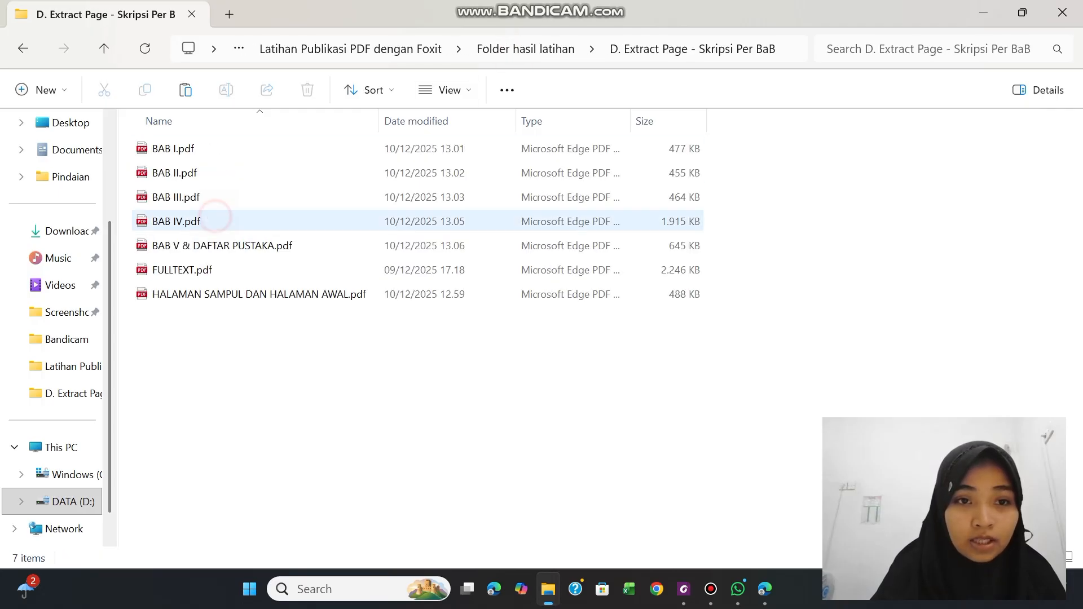
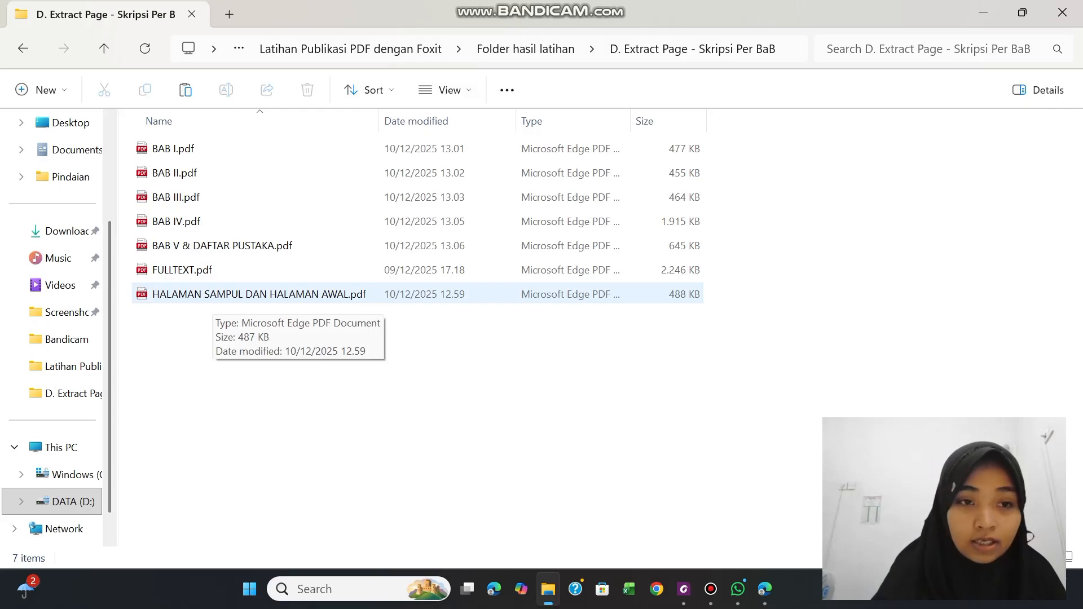
Select HALAMAN SAMPUL DAN HALAMAN AWAL.pdf, BAB I.pdf and BAB V & DAFTAR PUSTAKA.pdf and send them to Foxit PDF Editor for combining
right_click(212, 296)
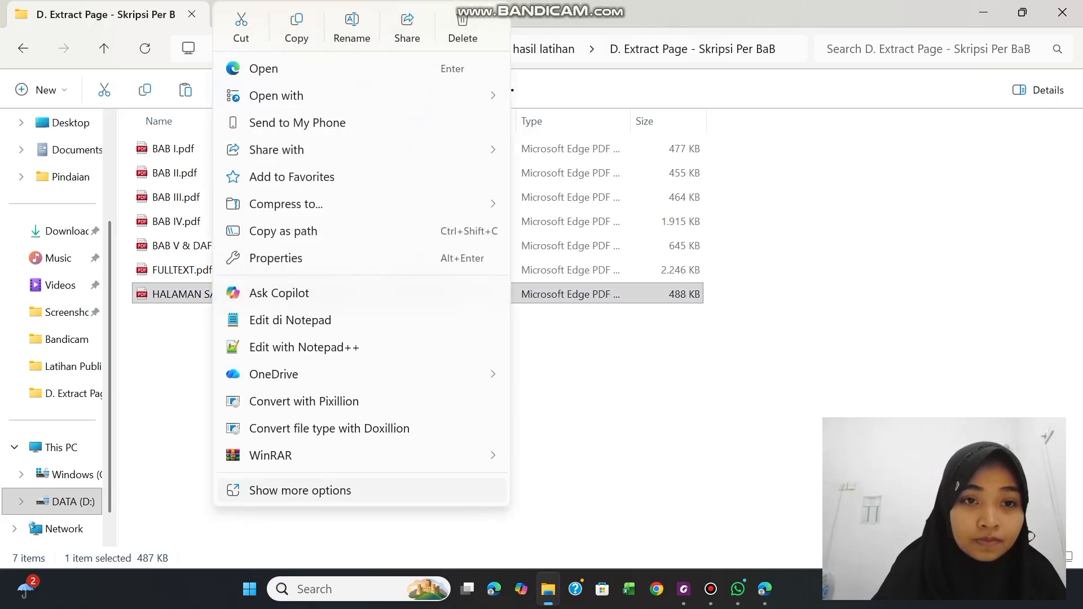
left_click(184, 412)
left_click(184, 294)
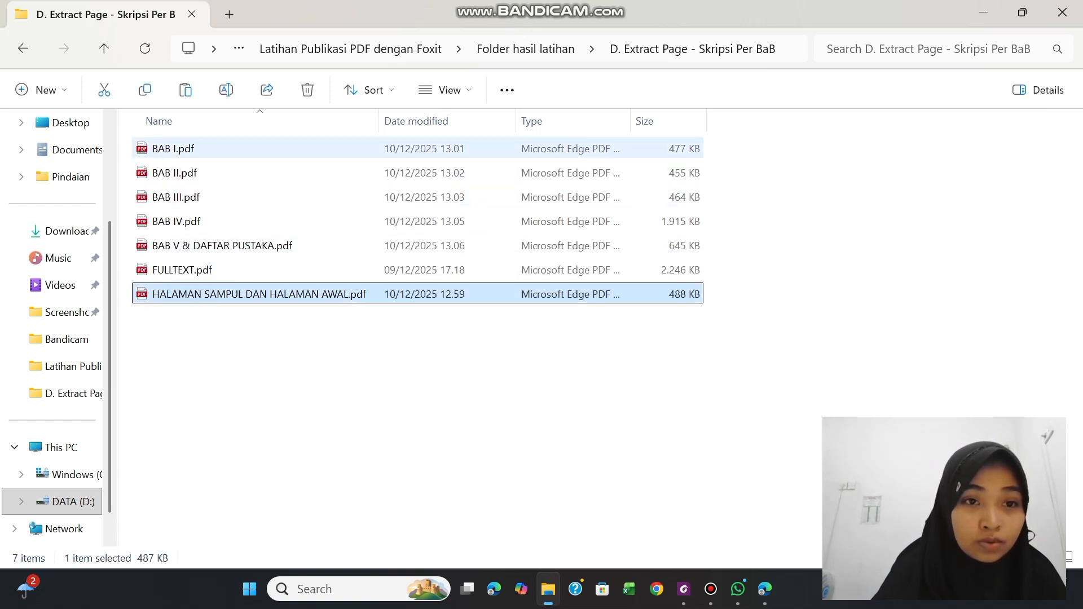
left_click(173, 148, "ctrl")
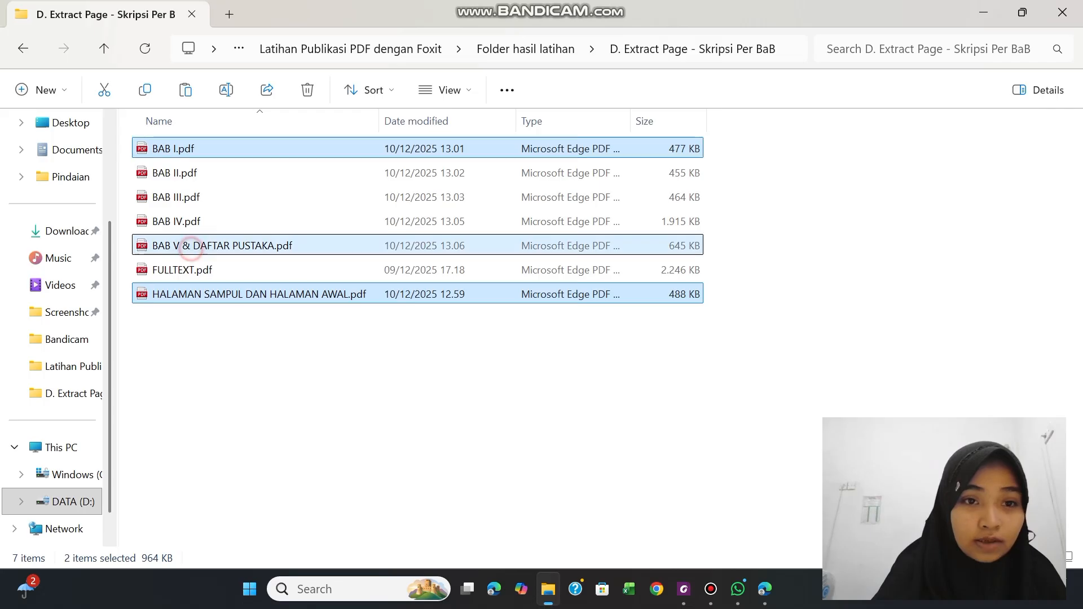
left_click(222, 245, "ctrl")
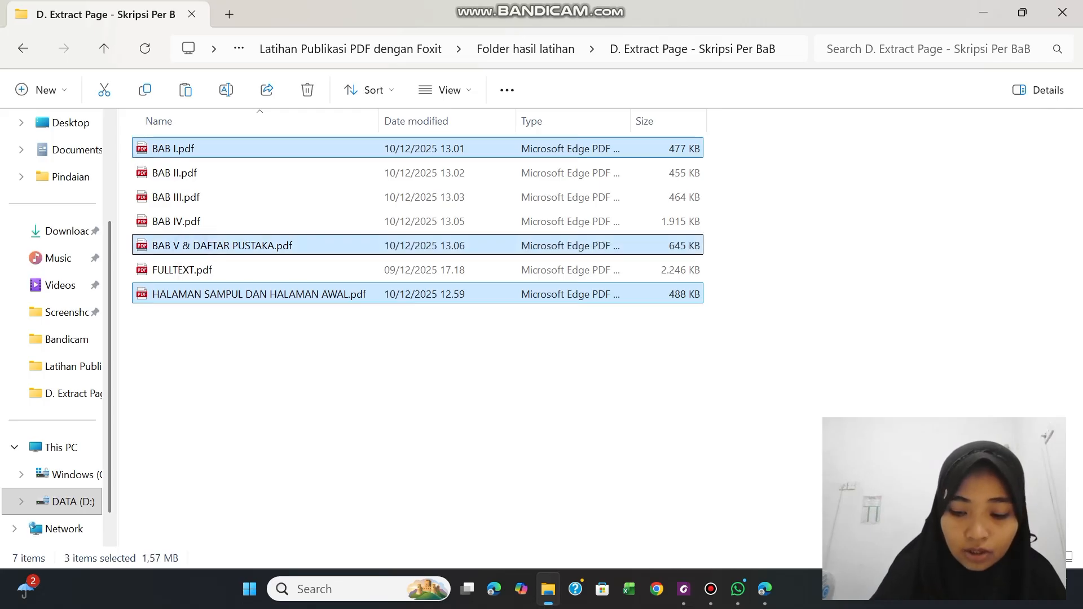
right_click(191, 246)
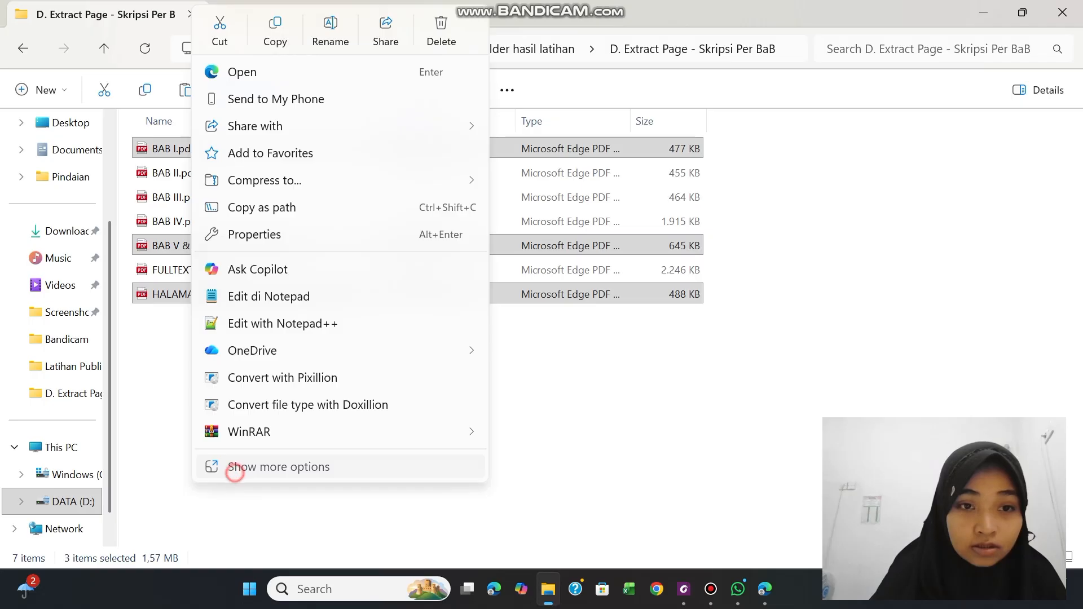
left_click(235, 466)
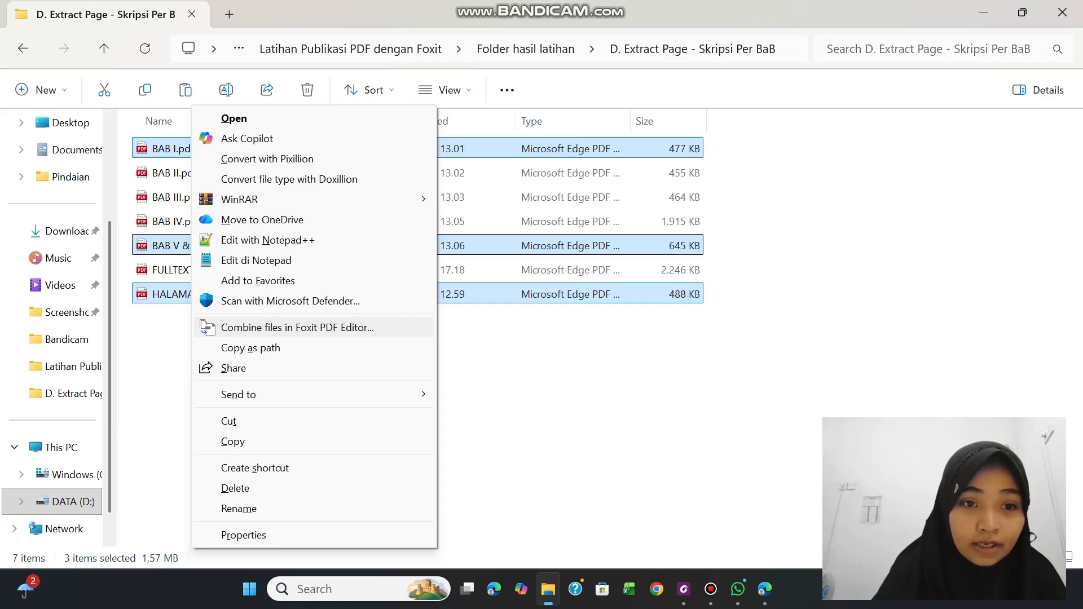
left_click(258, 325)
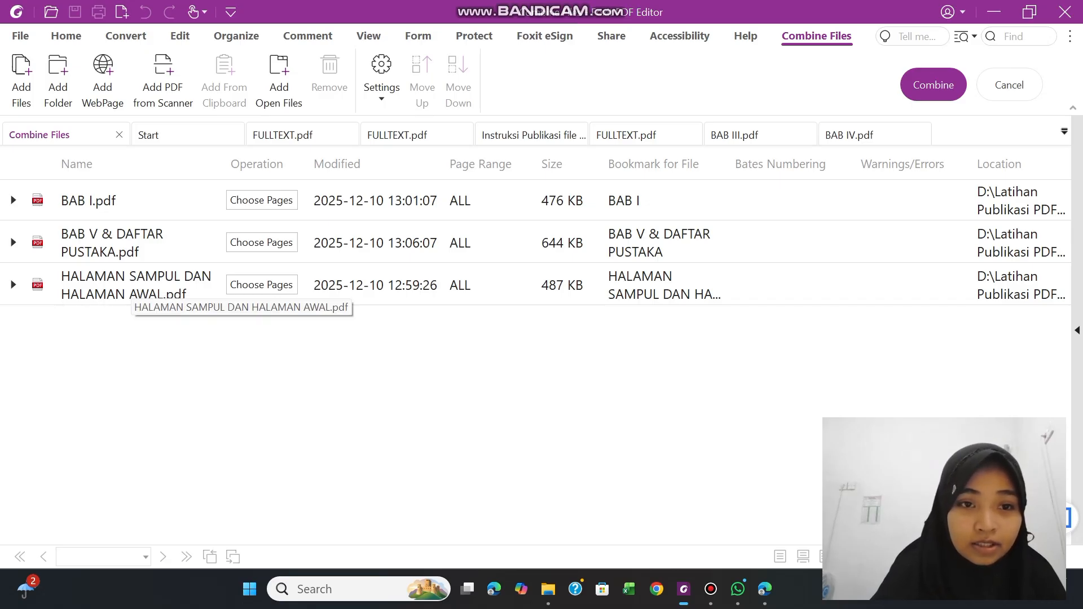
Move HALAMAN SAMPUL DAN HALAMAN AWAL.pdf to the start of the file list and combine the three files into one PDF
left_click(205, 283)
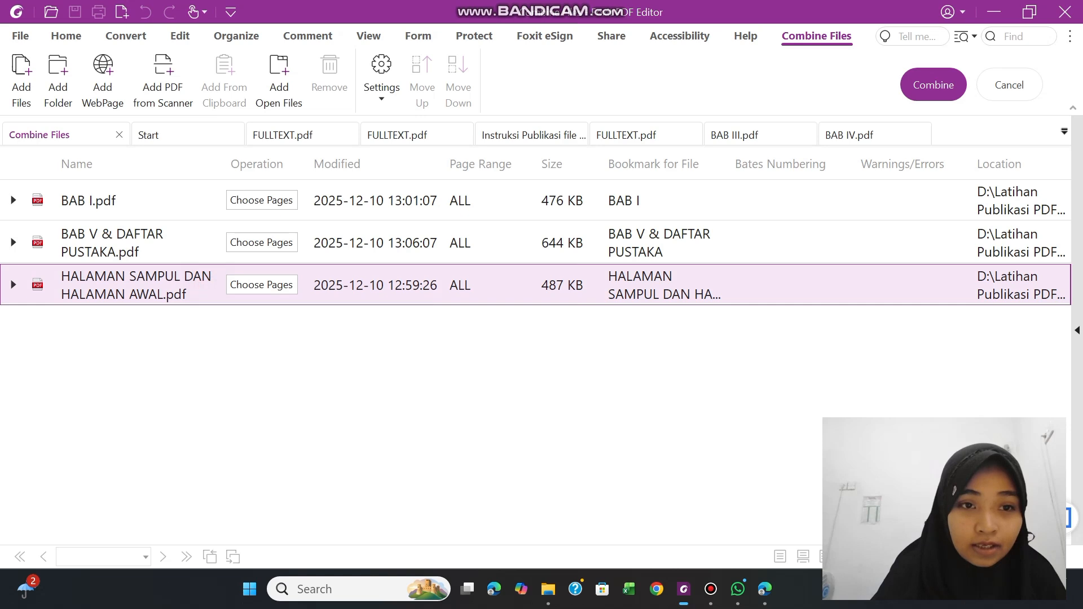
left_click_drag(205, 282, 190, 232)
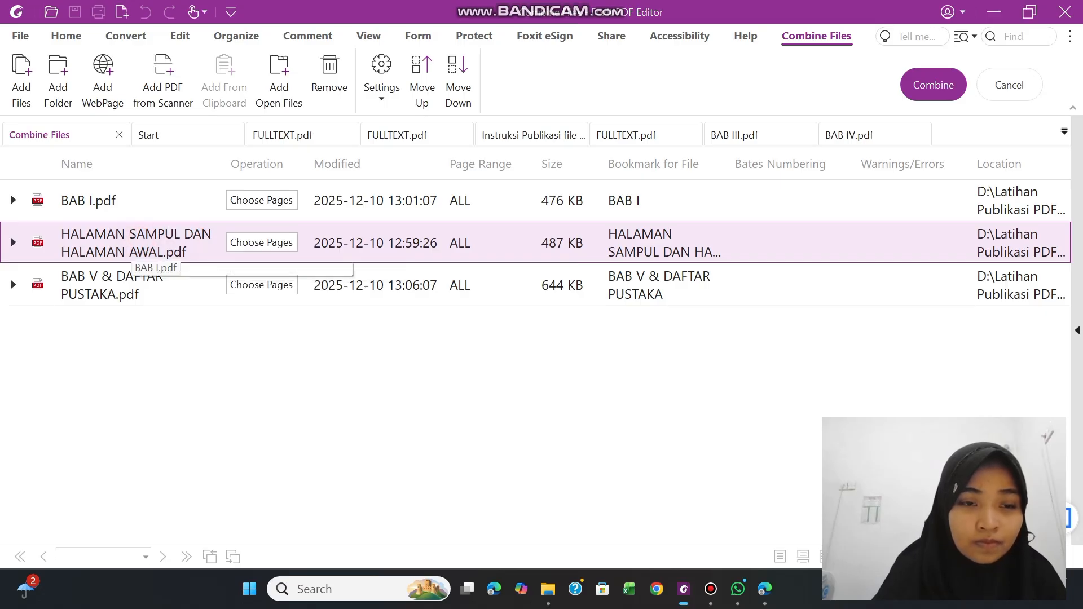
left_click(121, 201)
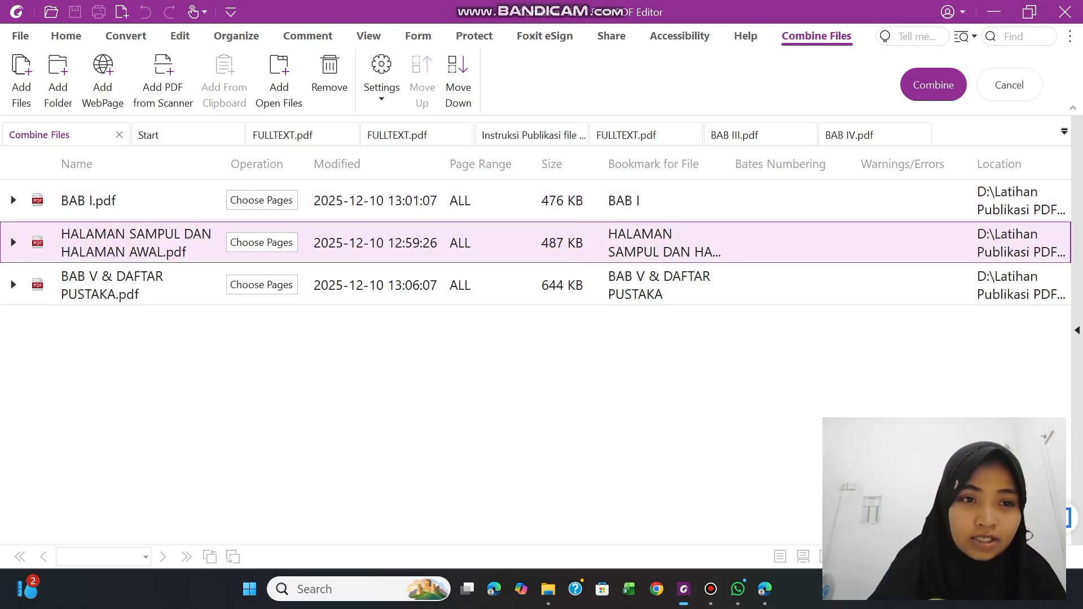
left_click(112, 233)
left_click(155, 248)
left_click_drag(127, 280, 130, 191)
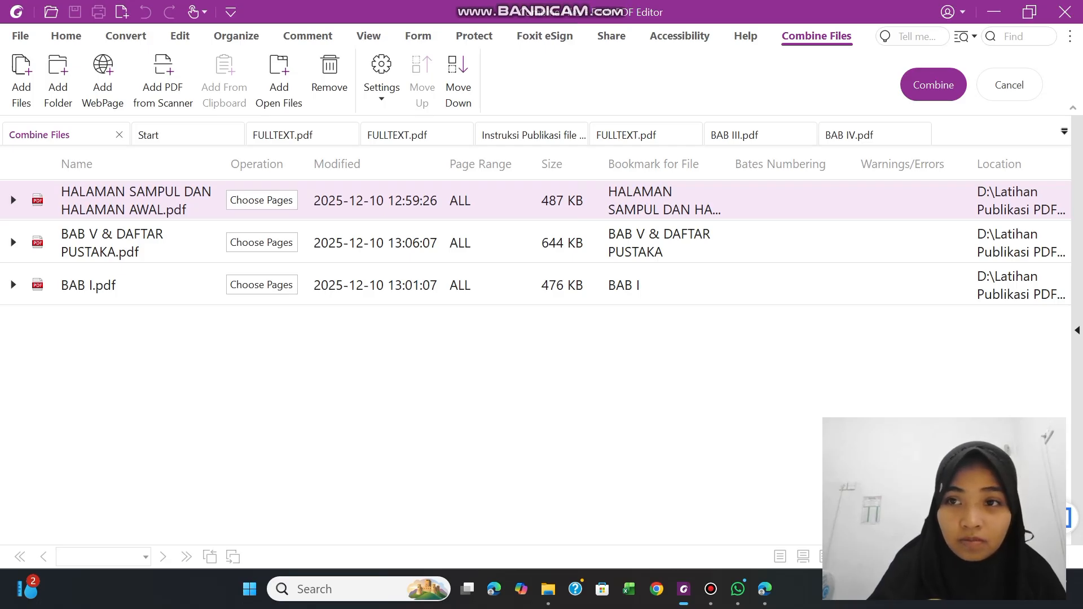
left_click(934, 84)
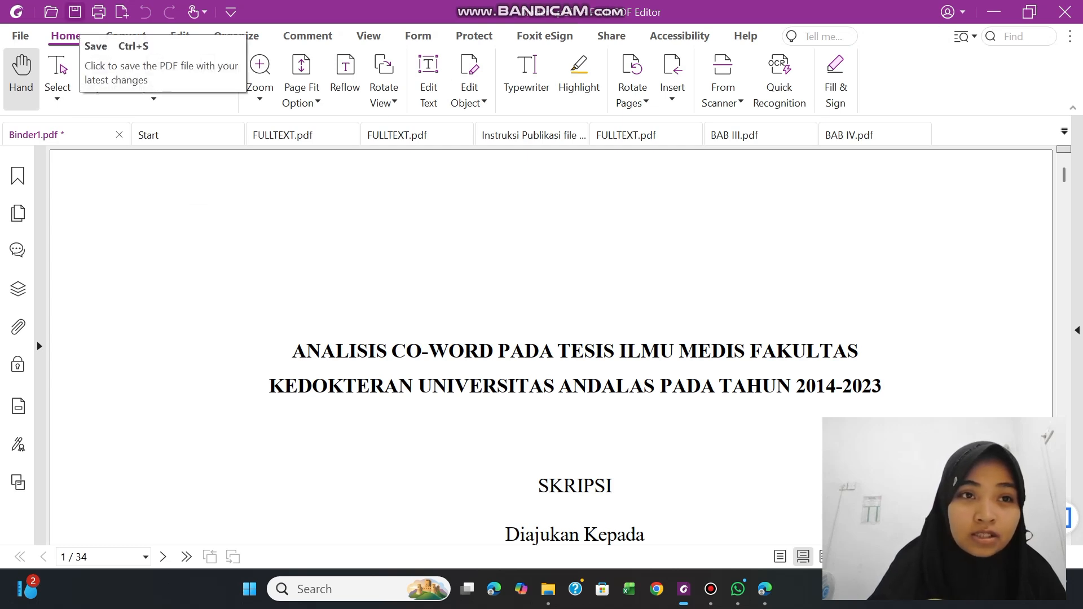
Start saving the combined PDF, browse to Folder hasil latihan on drive D, and check the file naming example on the repository page in Chrome
left_click(75, 12)
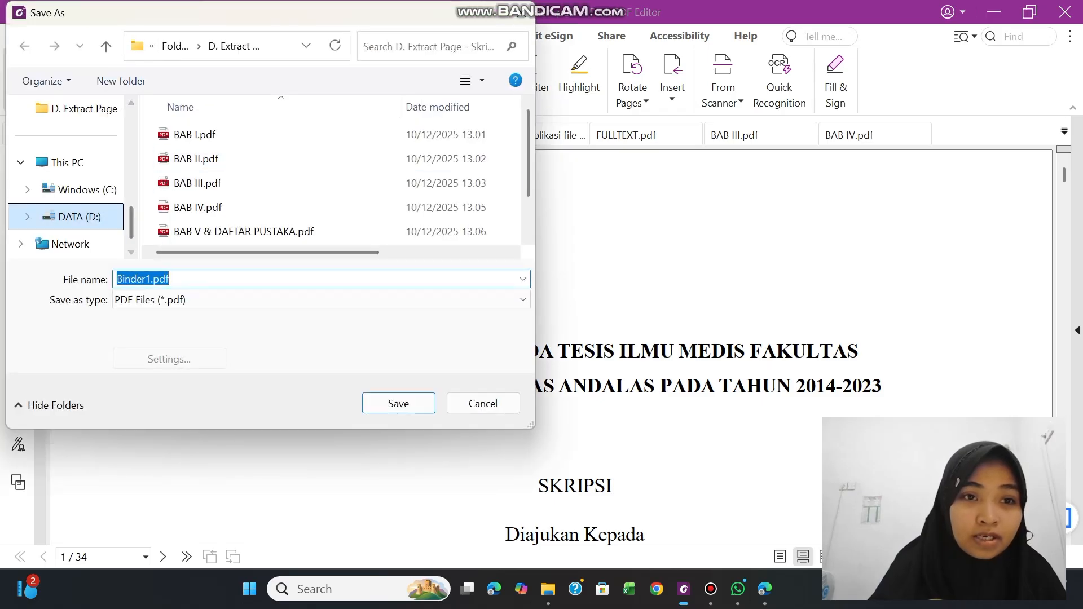
left_click(79, 217)
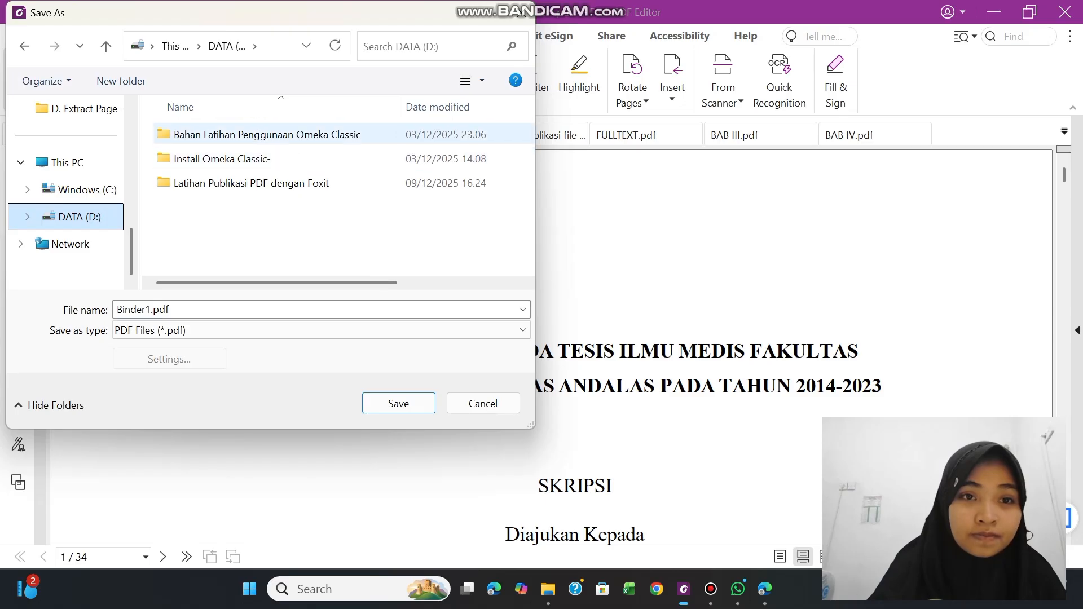
double_click(234, 183)
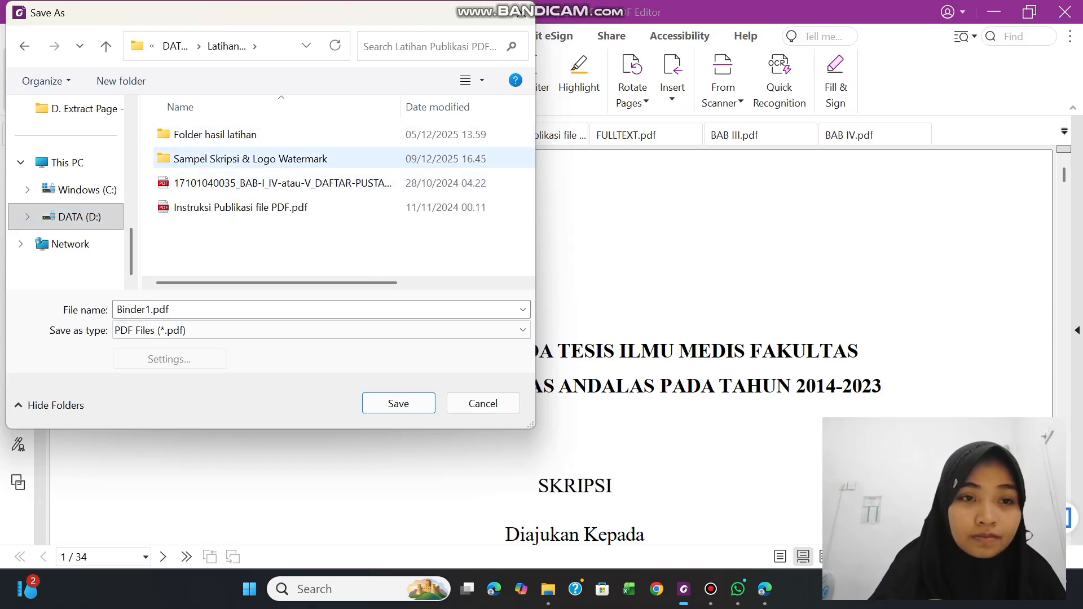
double_click(214, 134)
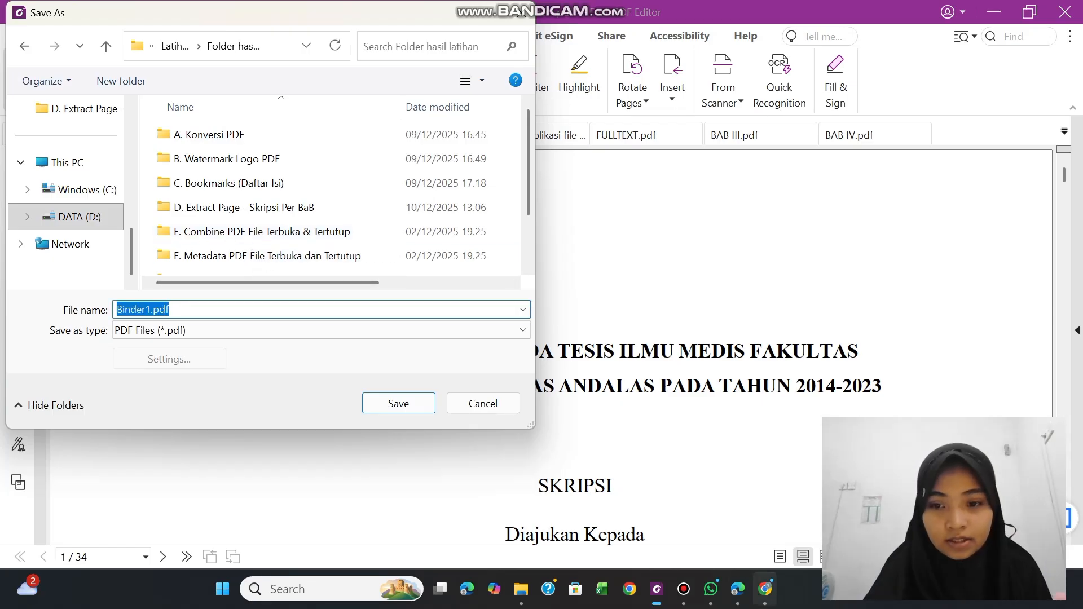
left_click(765, 589)
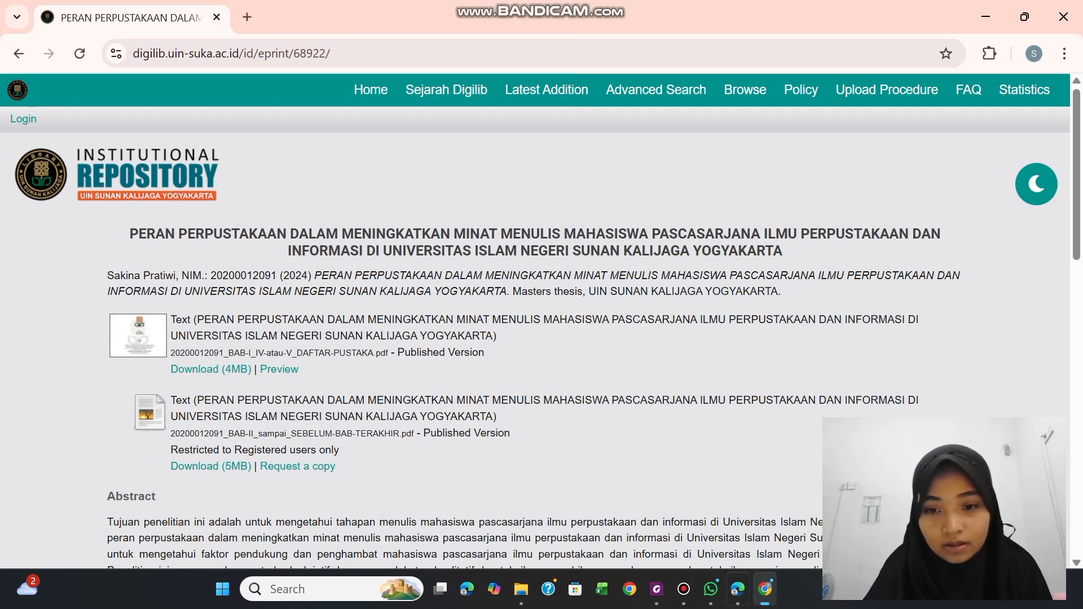
left_click(658, 593)
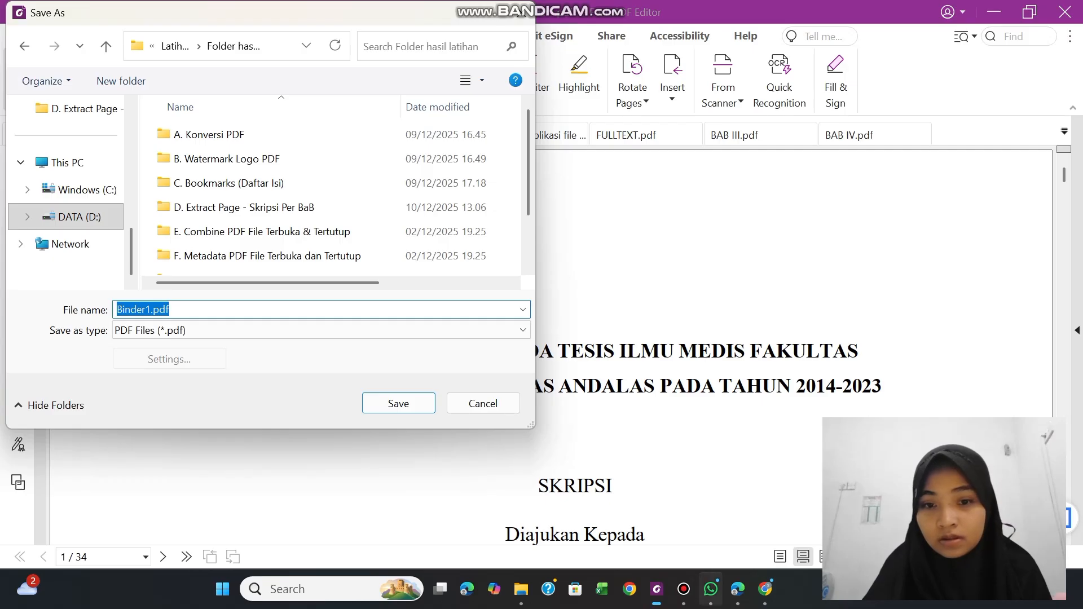
Switch to File Explorer, open FULLTEXT.docx from Sampel Skripsi & Logo Watermark in Word, close the duplicate window and maximize the remaining one
left_click(522, 589)
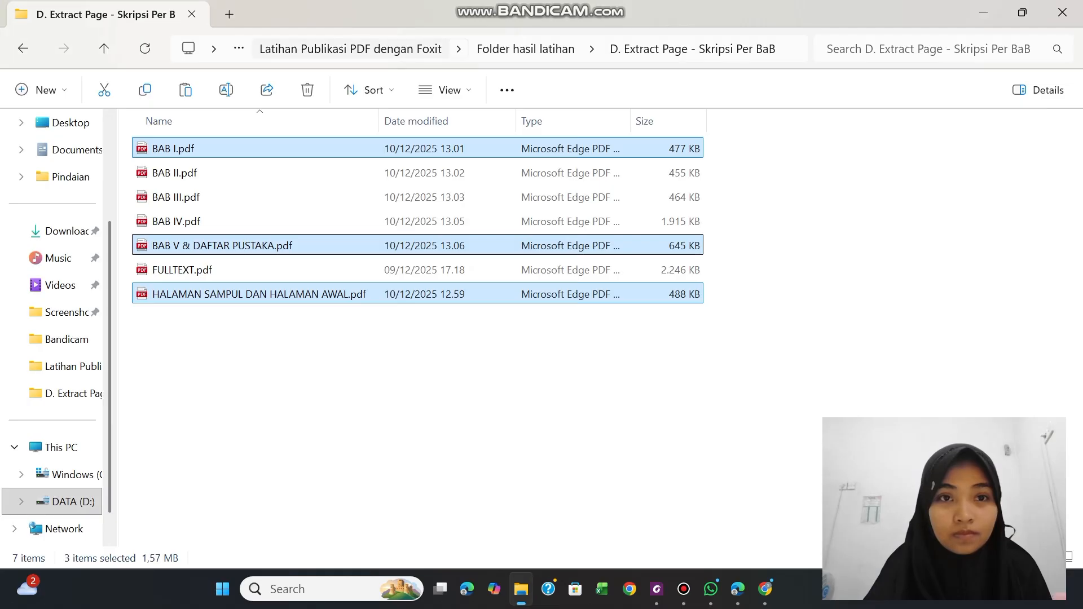
left_click(393, 49)
double_click(234, 170)
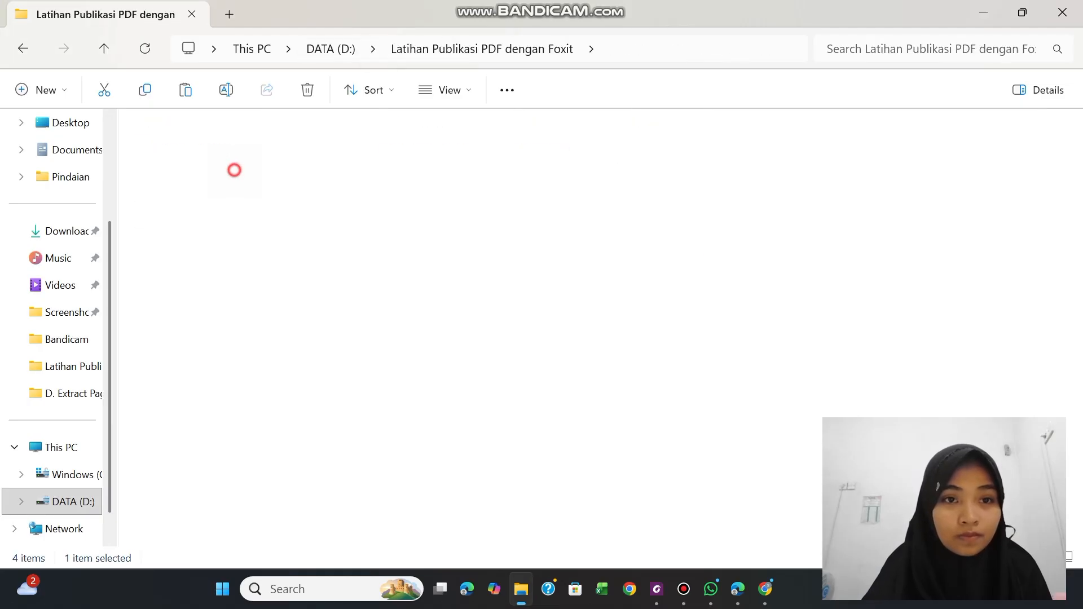
double_click(235, 147)
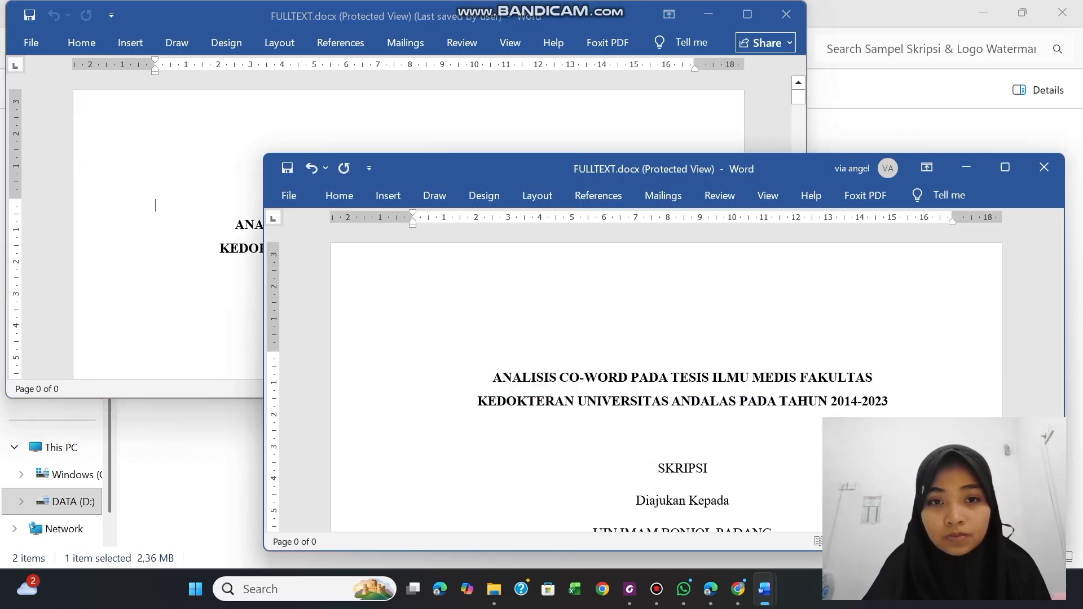
left_click(1044, 167)
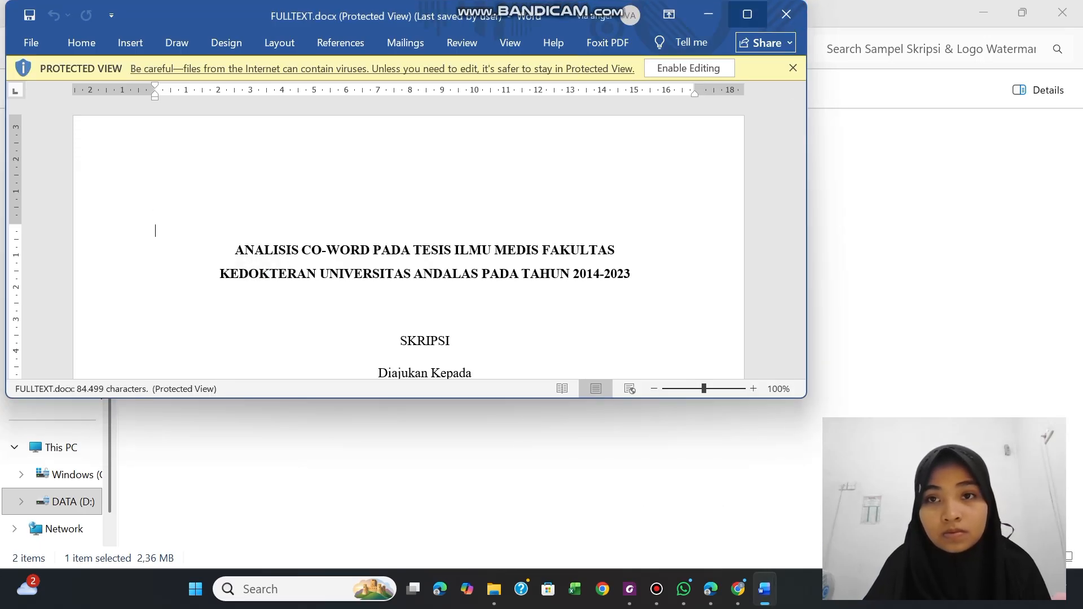
left_click(747, 14)
left_click(668, 345)
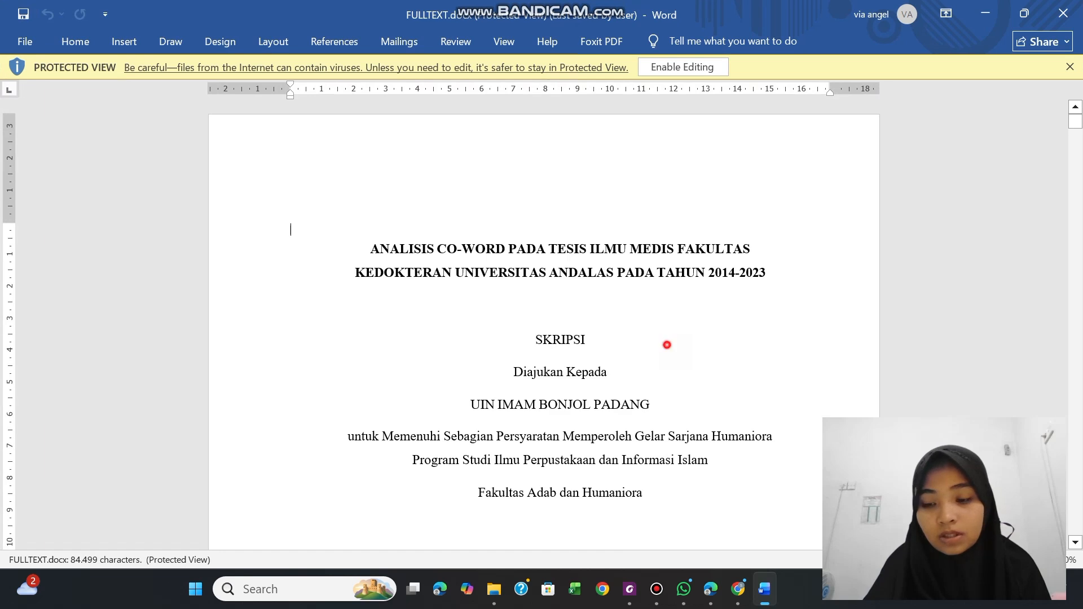
Copy the student number from the thesis cover page and paste it as the combined PDF's file name in Foxit PDF Editor
scroll(589, 526, "down", 6)
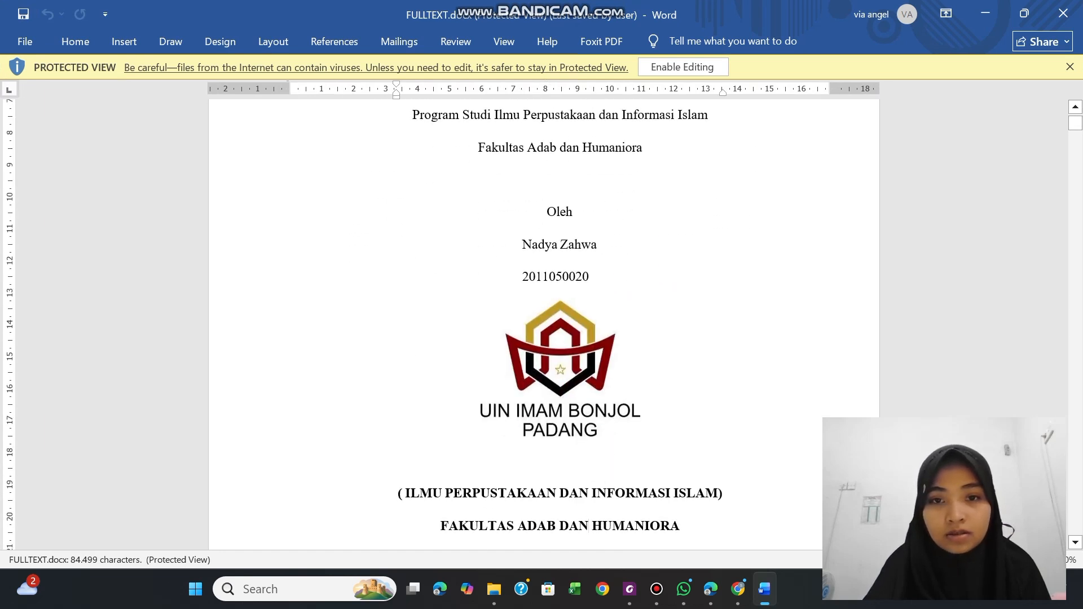
left_click_drag(523, 277, 593, 282)
key("ctrl+c")
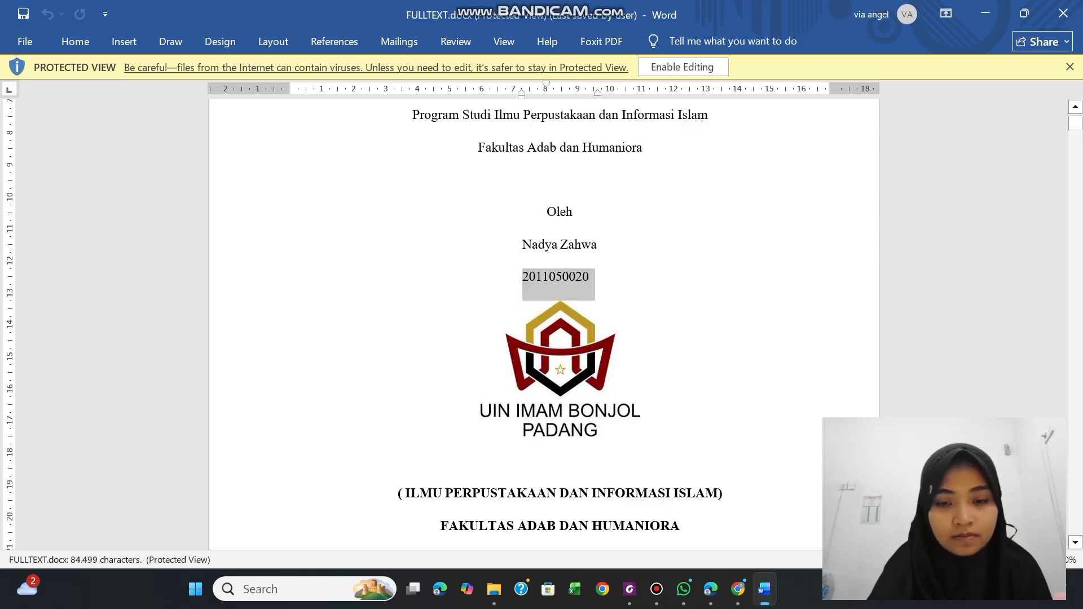
mouse_move(739, 589)
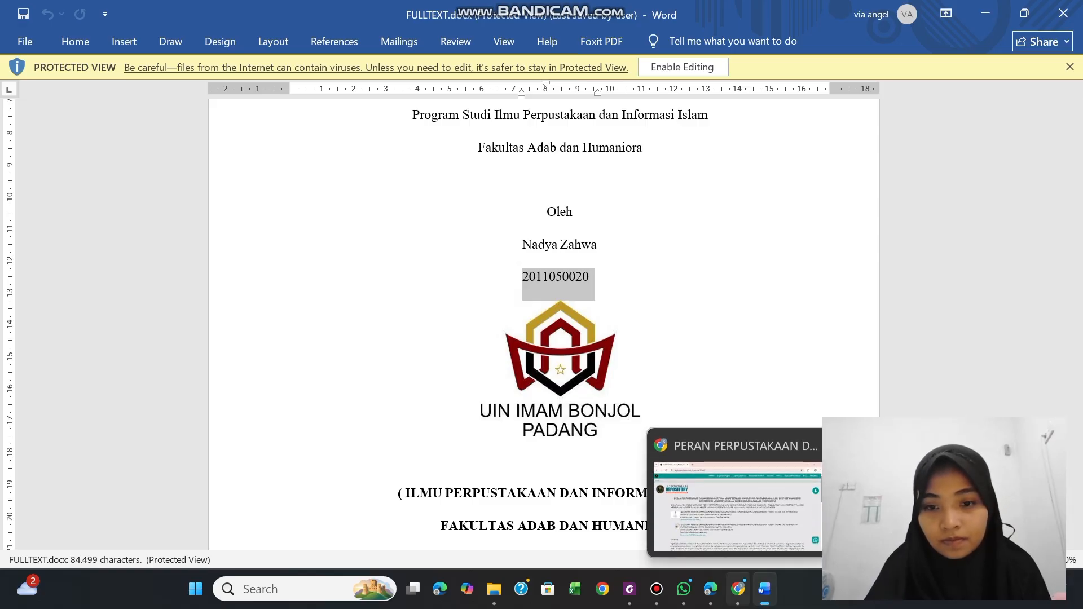
left_click(629, 589)
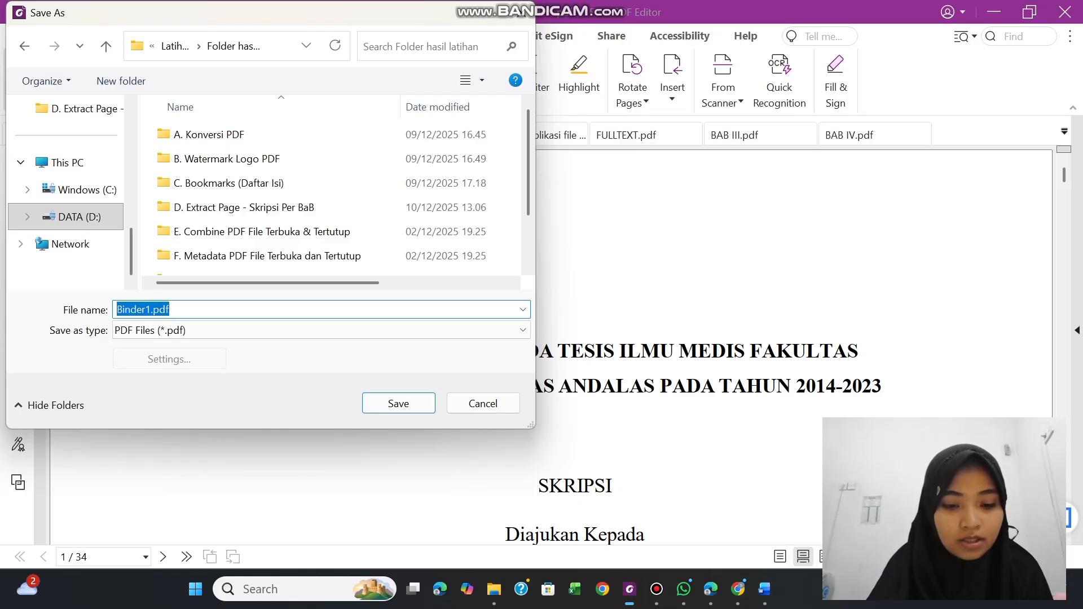
key("ctrl+v")
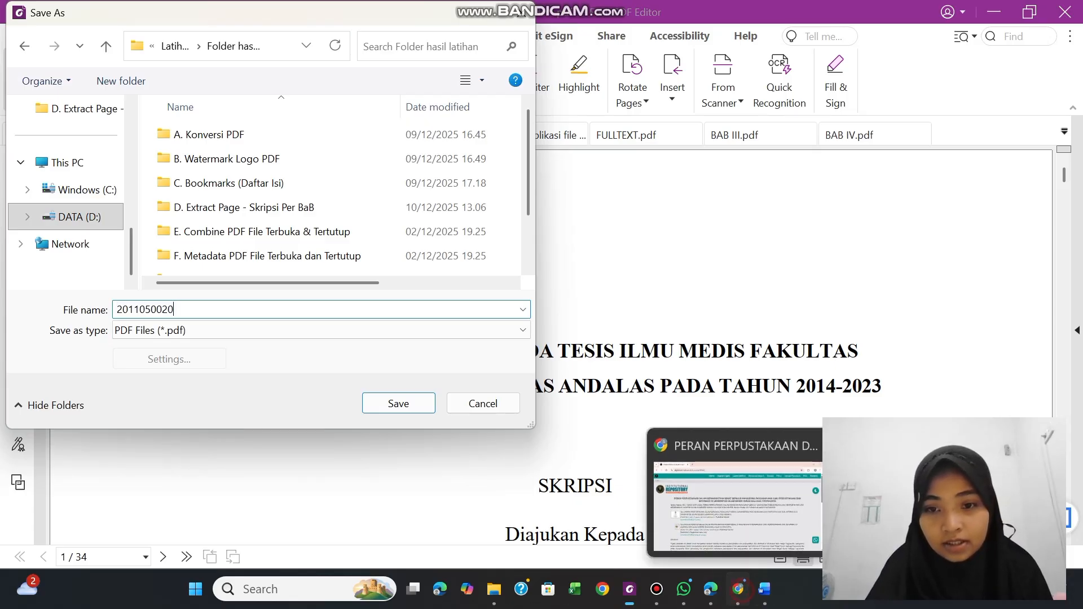
Copy "_BAB-I_IV-atau-V_DAFTAR-PUSTAKA" from the first file name on the Chrome repository page and append it to the PDF's file name in Foxit
left_click(738, 589)
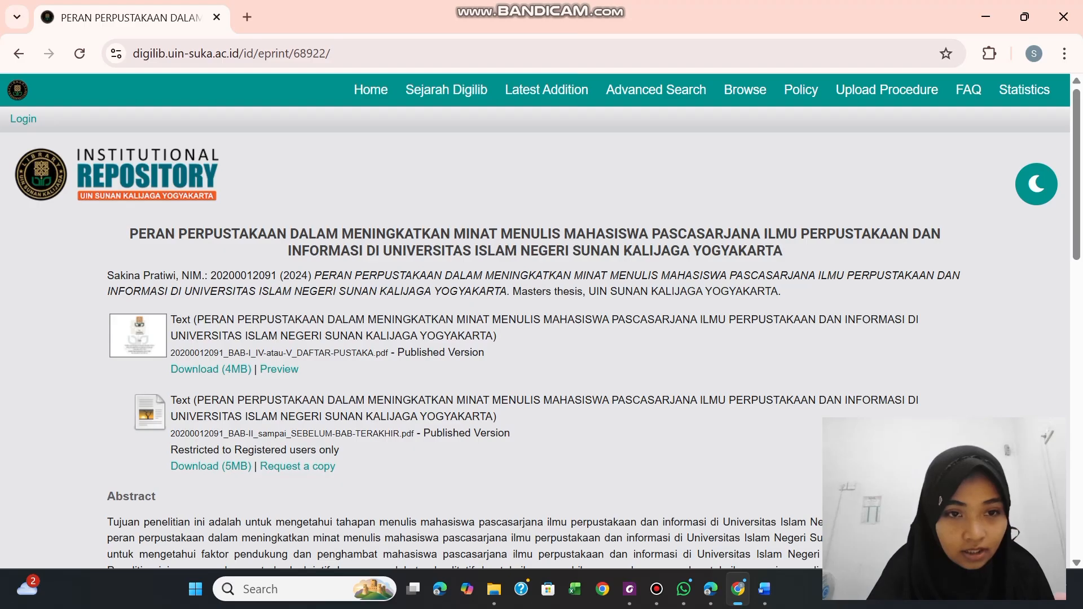
left_click_drag(224, 354, 375, 353)
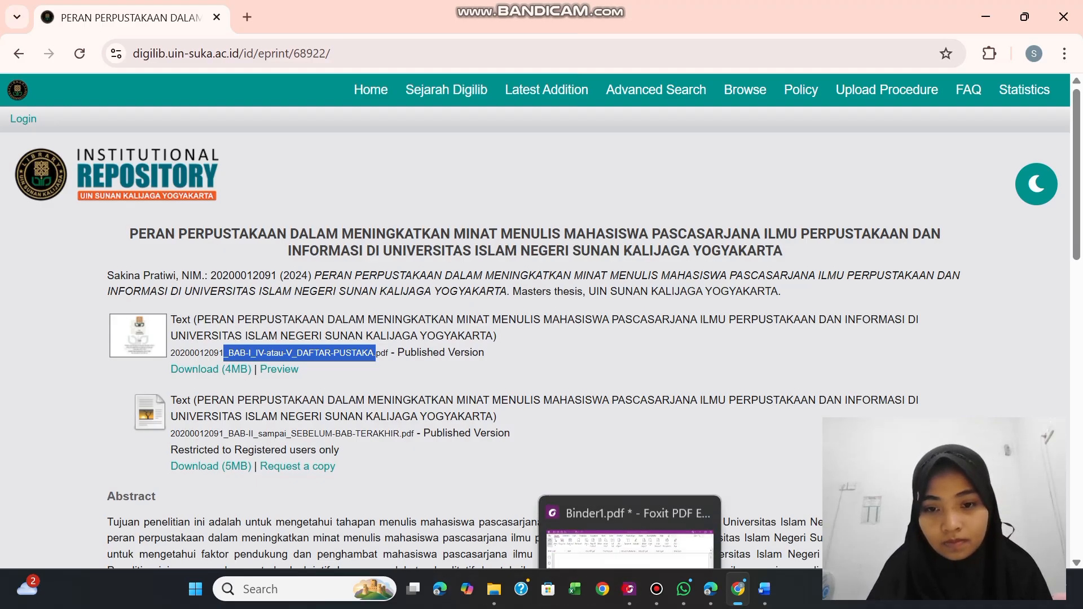
left_click(629, 589)
left_click(198, 309)
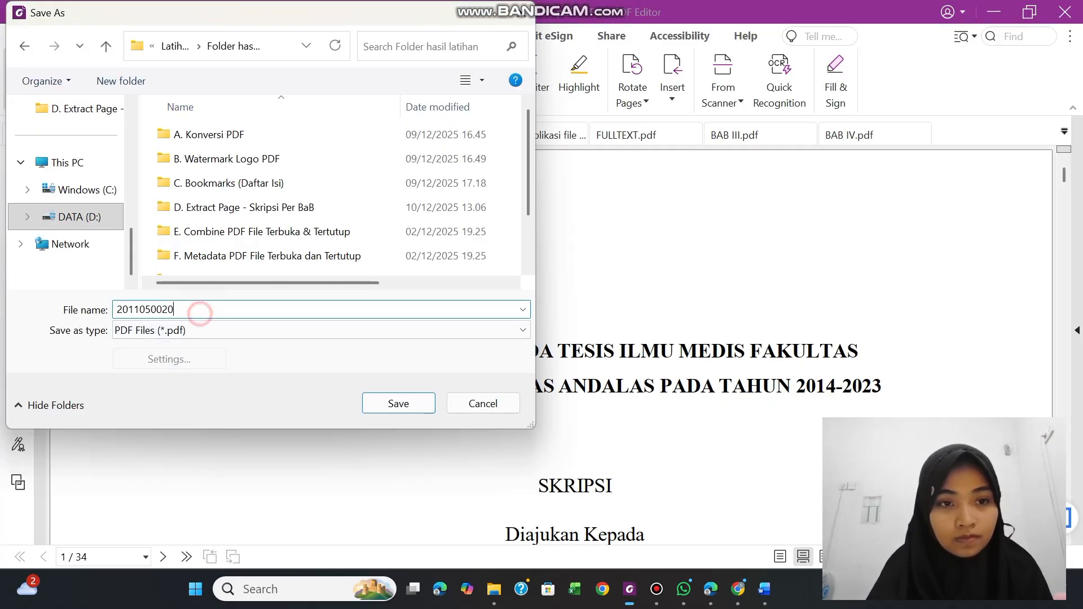
type("_BAB-I_IV-atau-V_DAFTAR-PUSTAKA.")
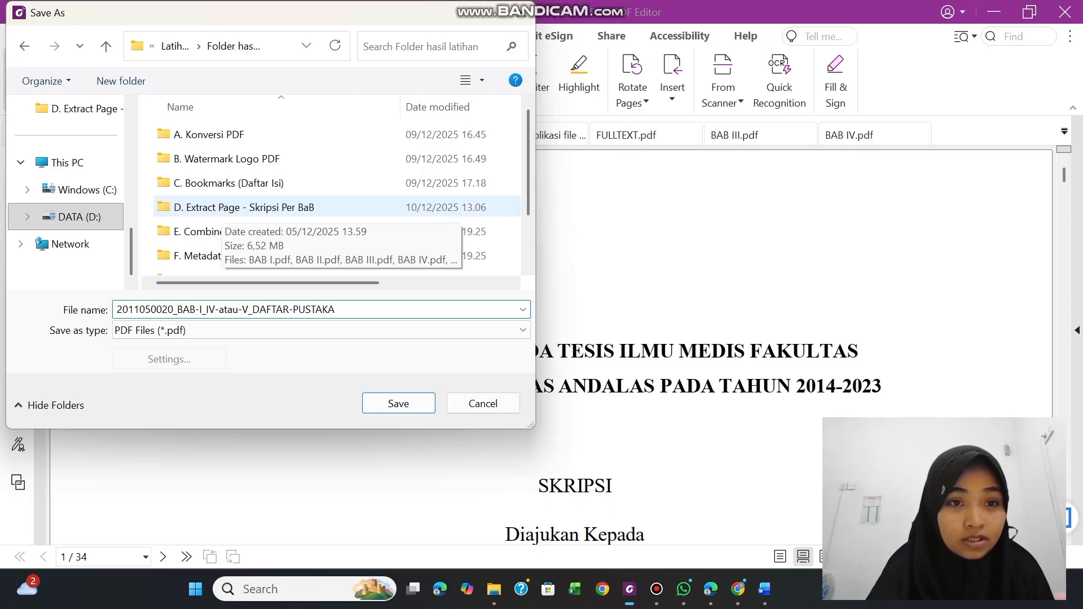
Save the combined PDF in the "E. Combine PDF File Terbuka & Tertutup" folder and switch to File Explorer
double_click(213, 230)
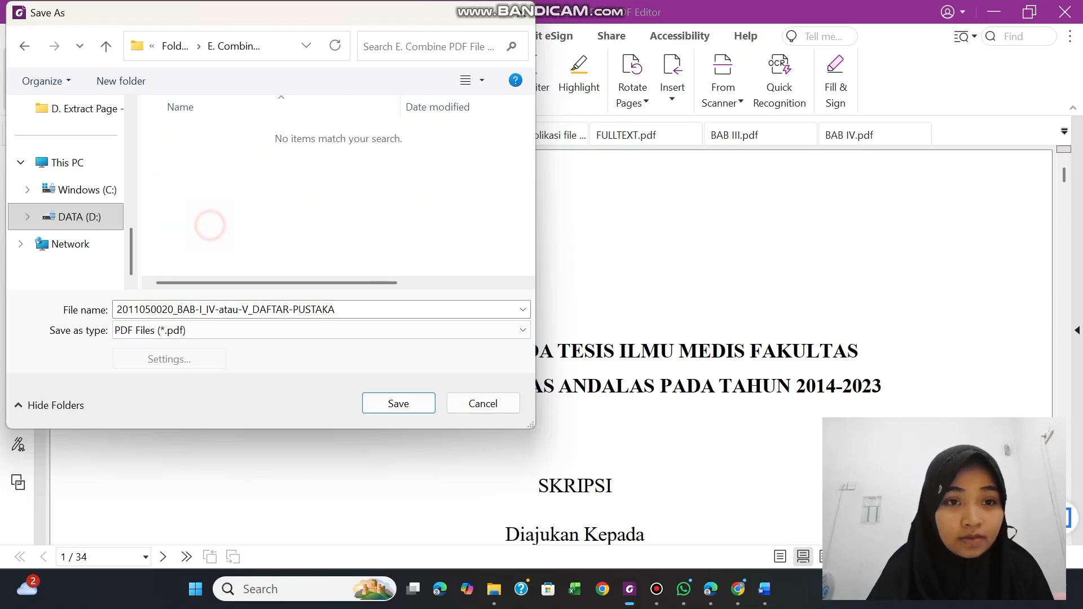
left_click(399, 404)
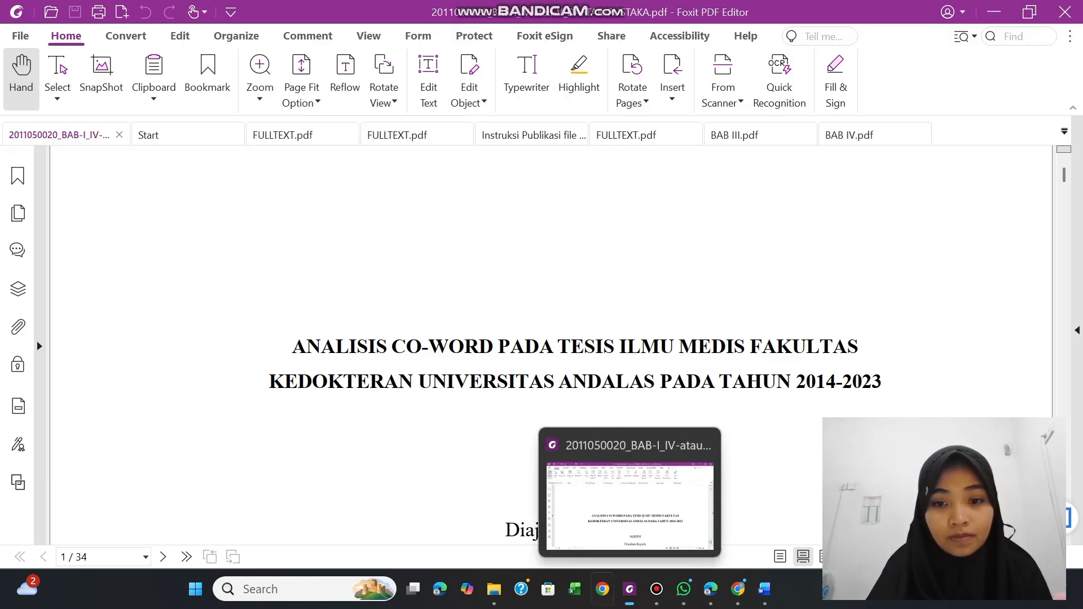
left_click(494, 589)
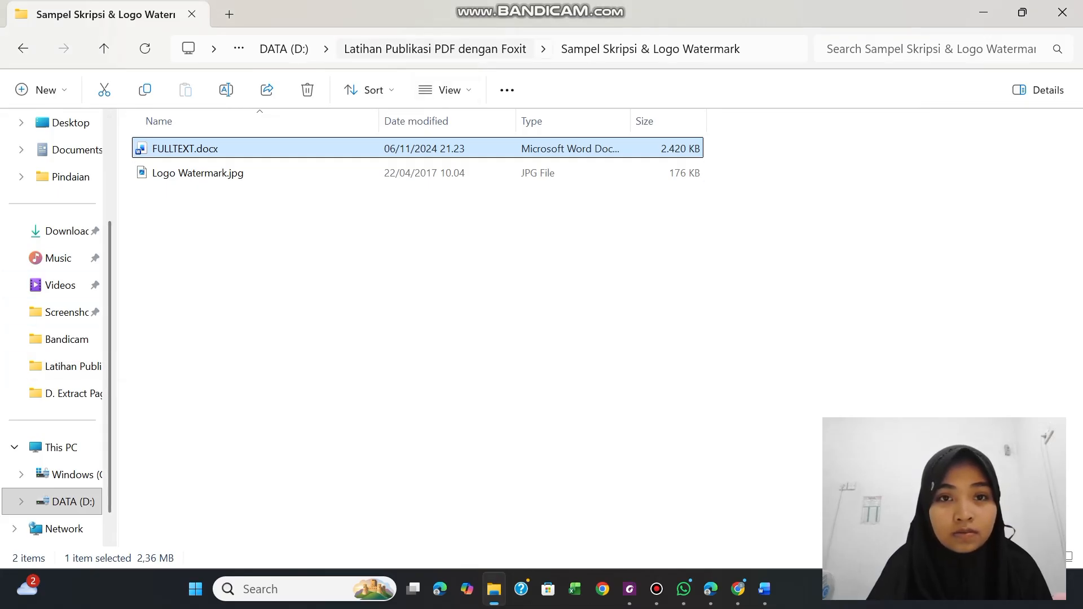
Open the "E. Combine PDF File Terbuka & Tertutup" folder inside "Folder hasil latihan" to check the saved combined PDF
left_click(420, 49)
double_click(248, 149)
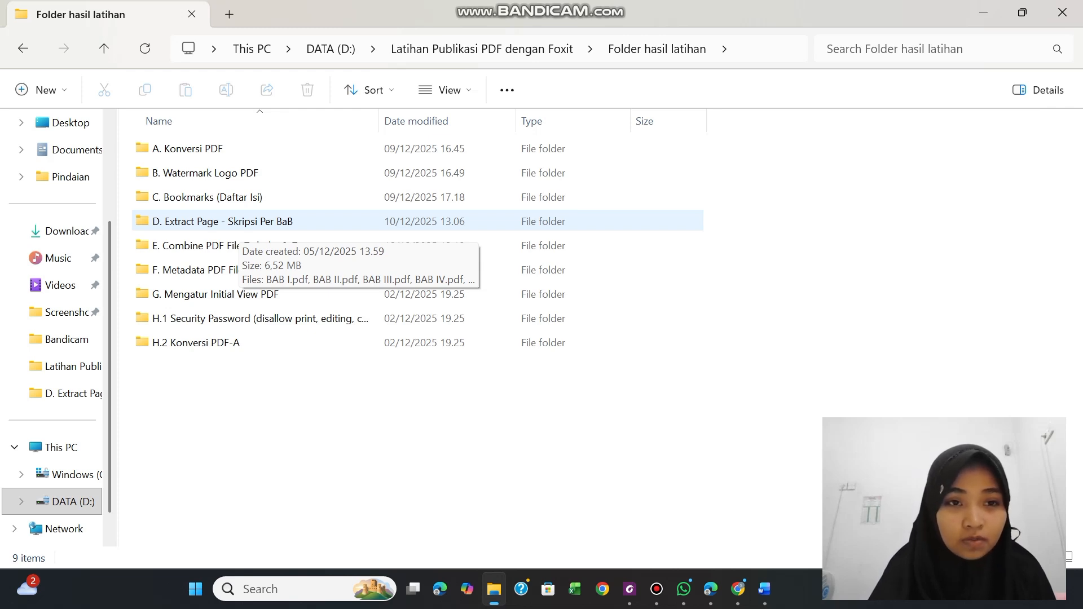
double_click(200, 245)
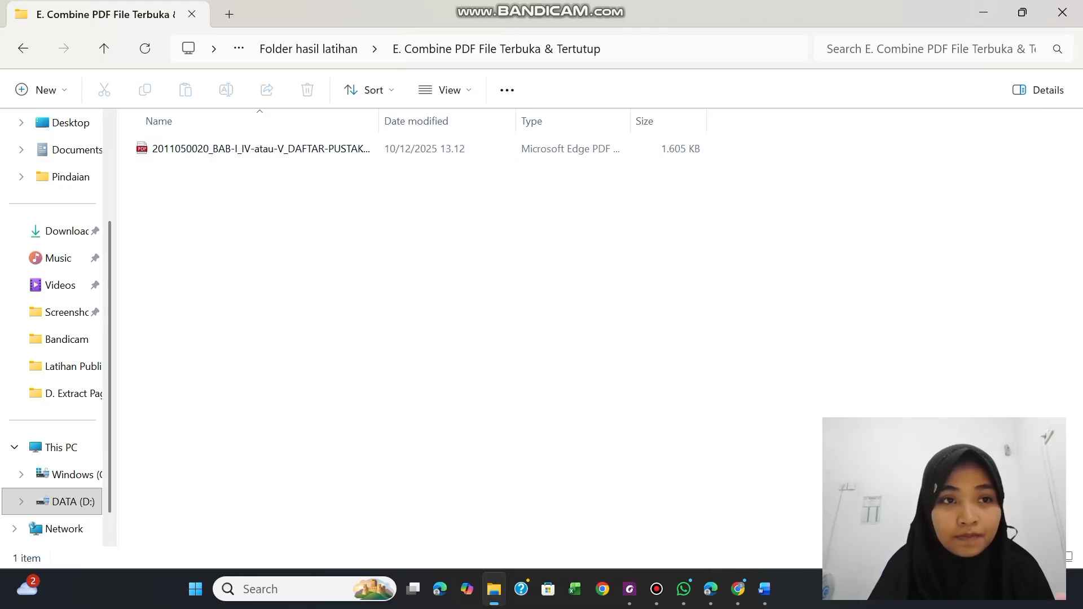
Open the "D. Extract Page - Skripsi Per BaB" folder and select BAB II.pdf, BAB III.pdf and BAB IV.pdf
left_click(22, 48)
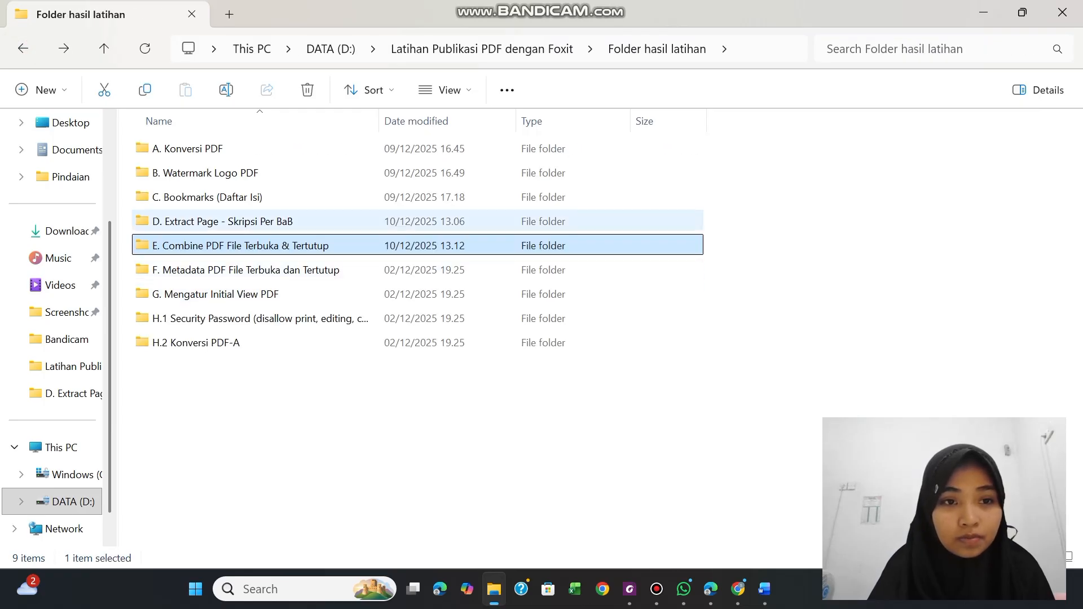
double_click(241, 223)
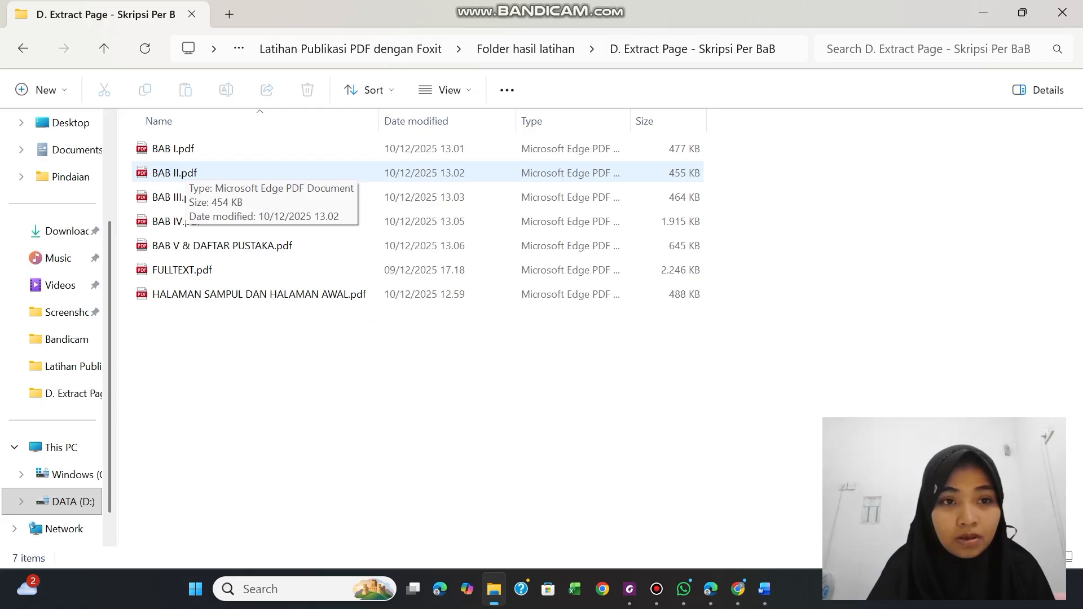
left_click(184, 173)
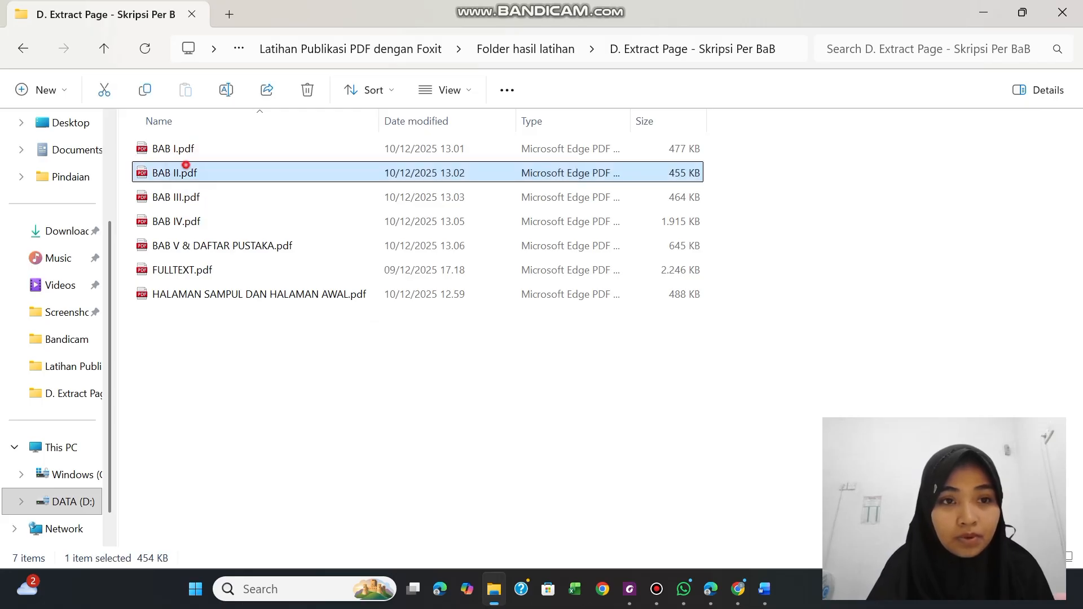
left_click(187, 197)
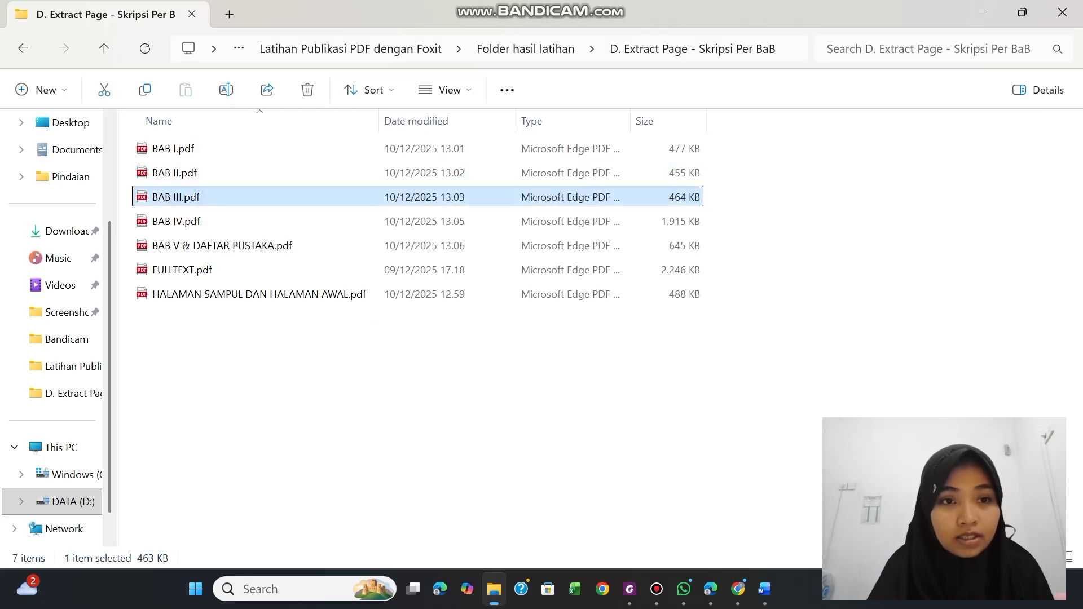
left_click(191, 173)
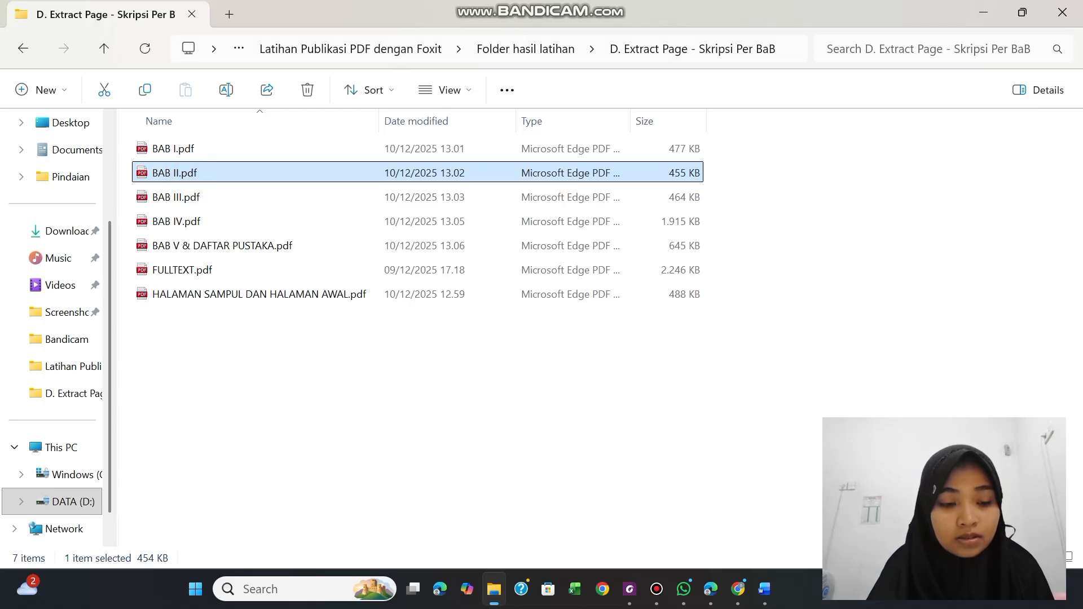
left_click(192, 197, "ctrl")
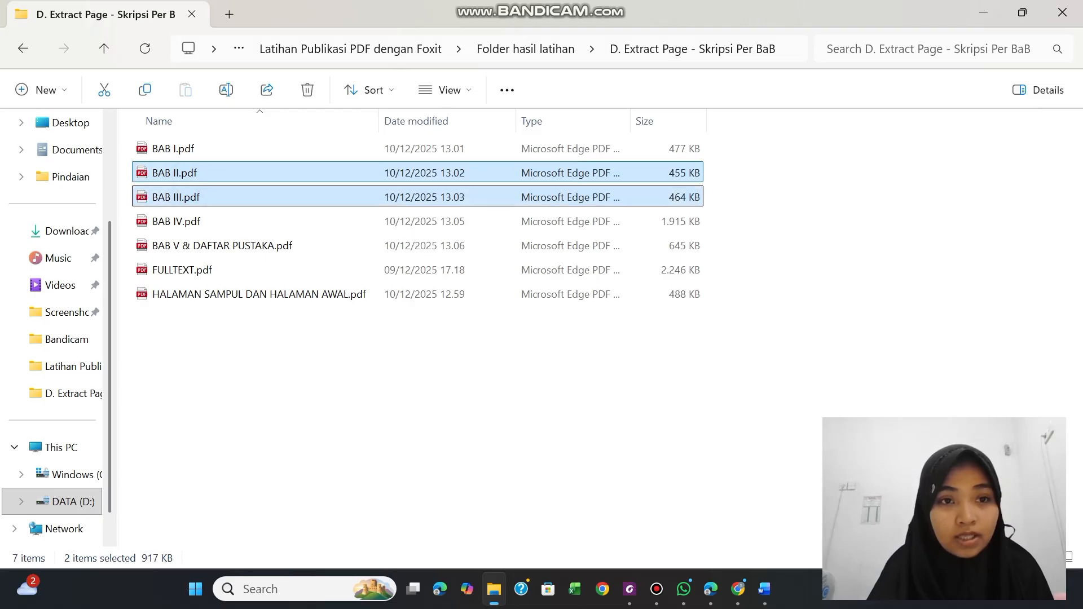
left_click(190, 222, "ctrl")
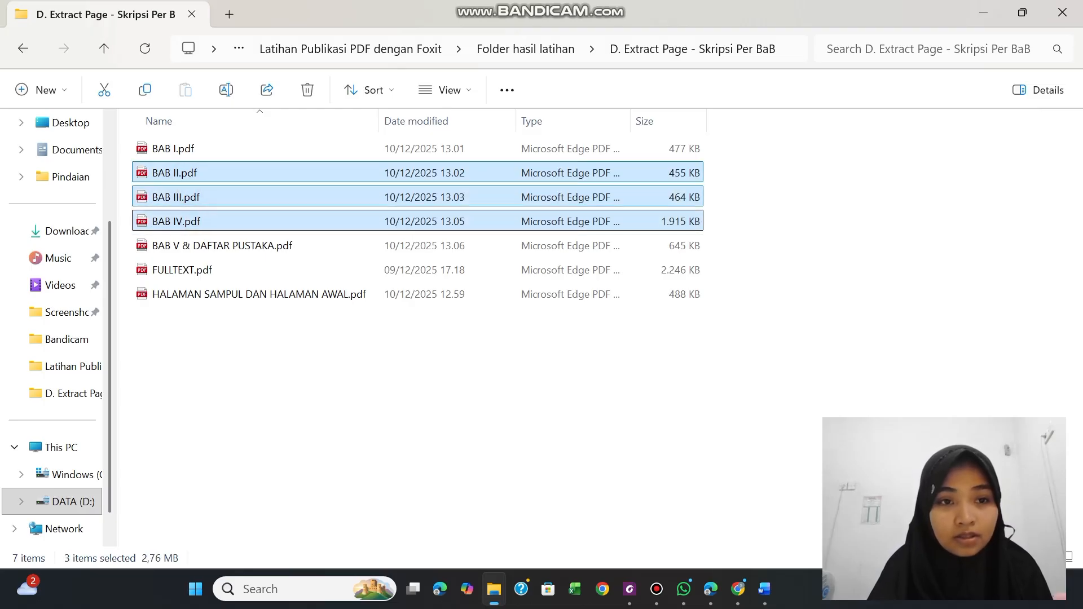
Combine the selected BAB II, BAB III and BAB IV PDFs into one document in Foxit PDF Editor
right_click(189, 221)
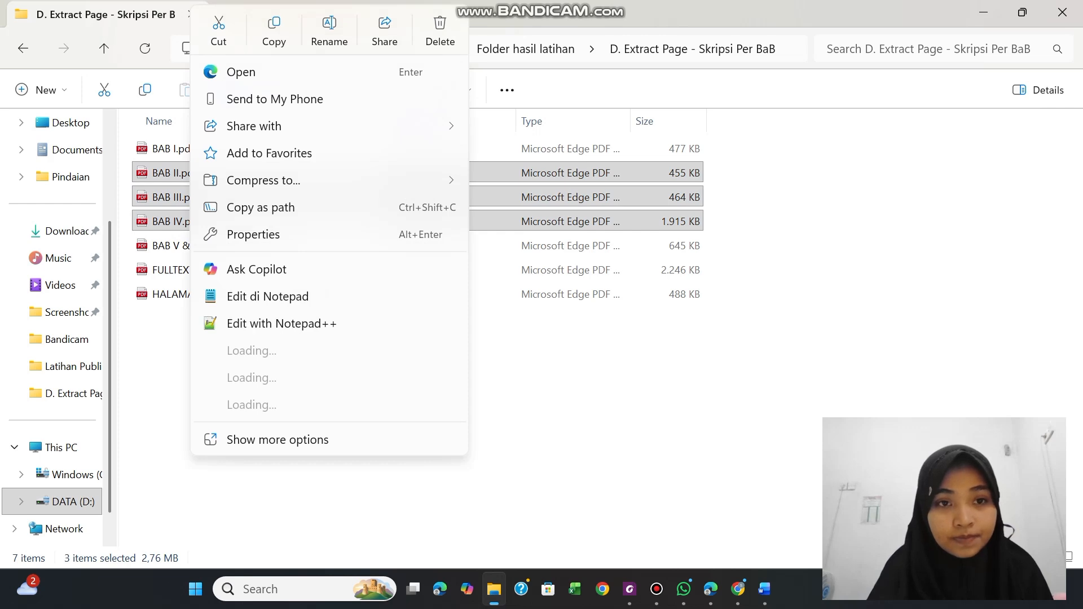
left_click(260, 467)
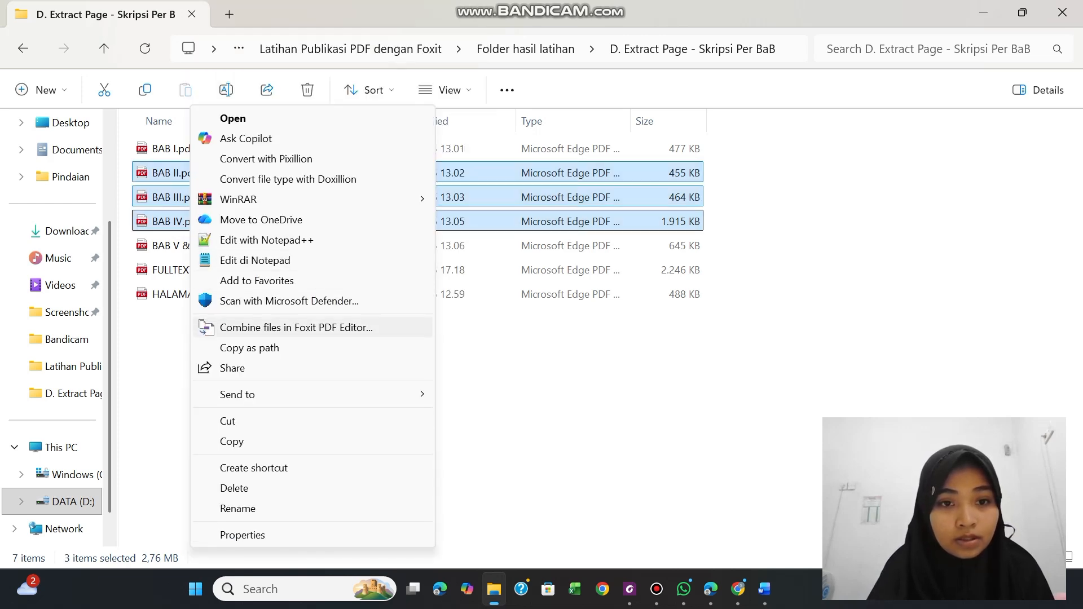
left_click(261, 327)
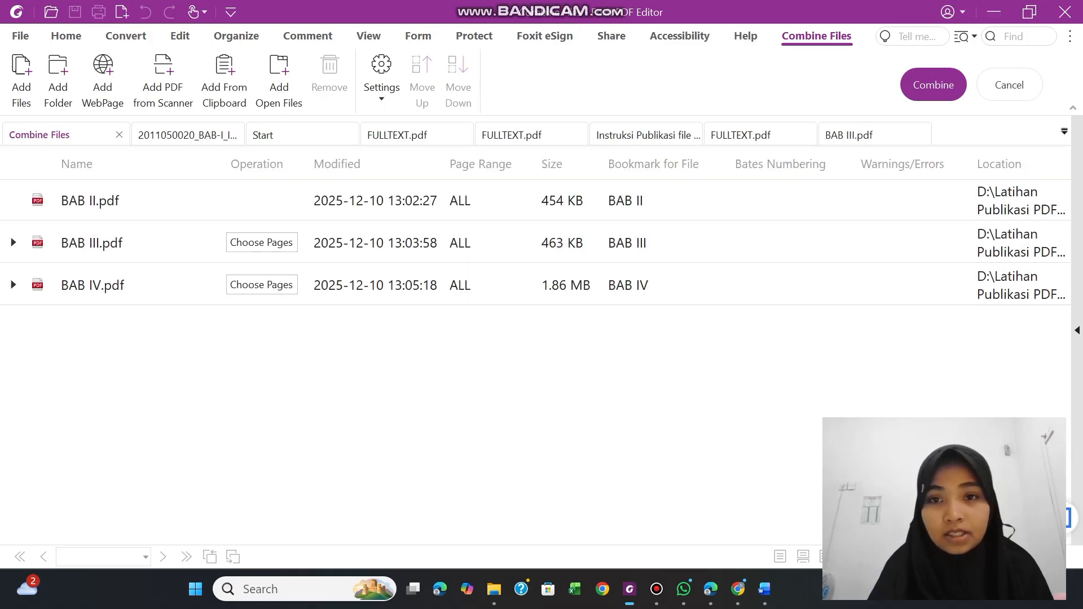
left_click(917, 81)
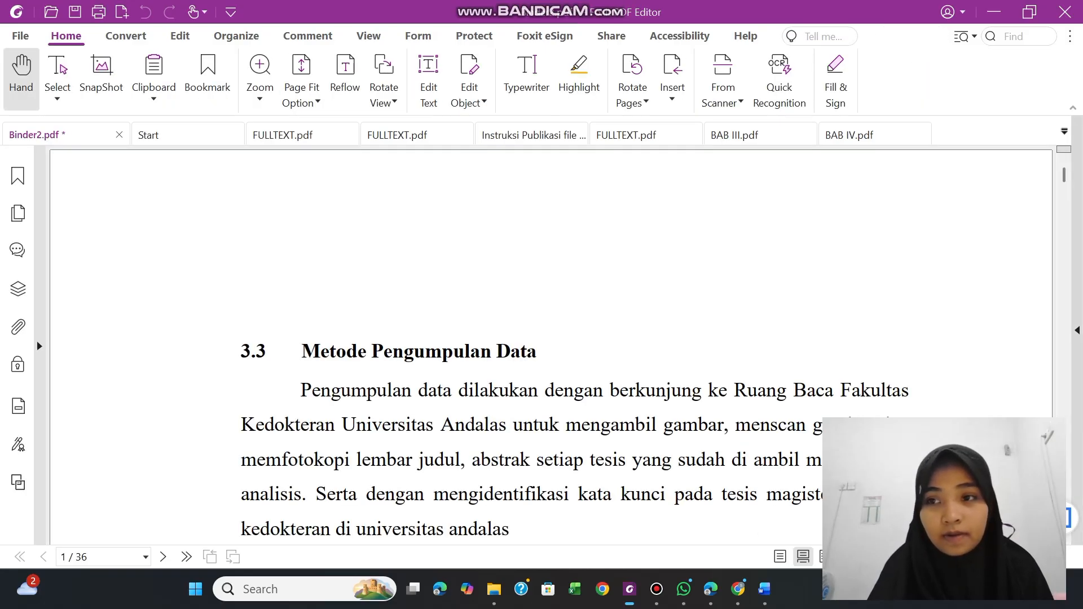
mouse_move(1064, 177)
left_mouse_down()
mouse_move(1064, 199)
mouse_move(1064, 174)
left_mouse_up()
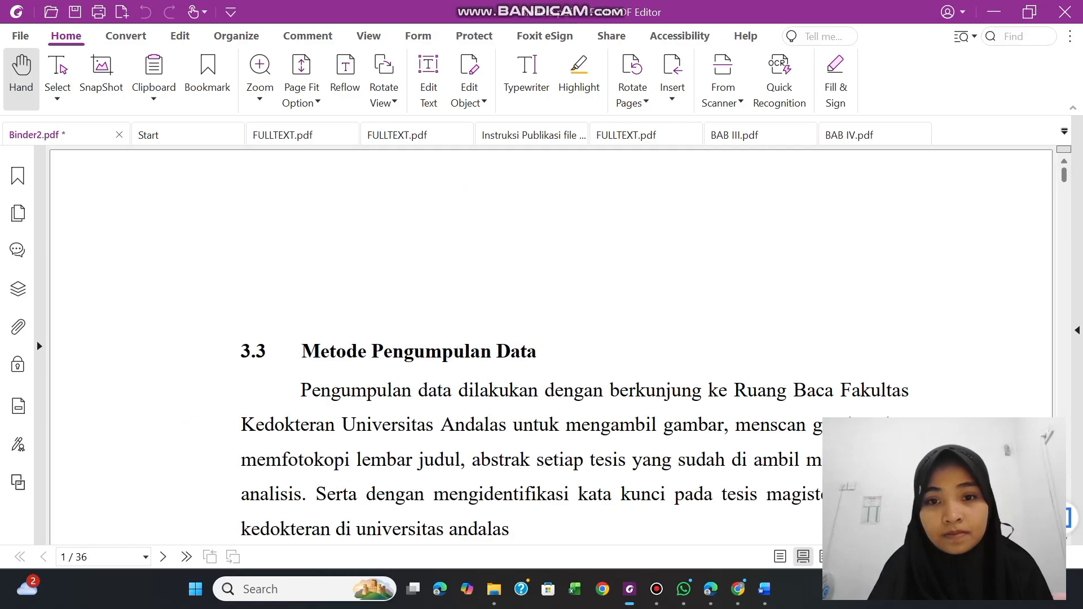
scroll(550, 345, "down", 2)
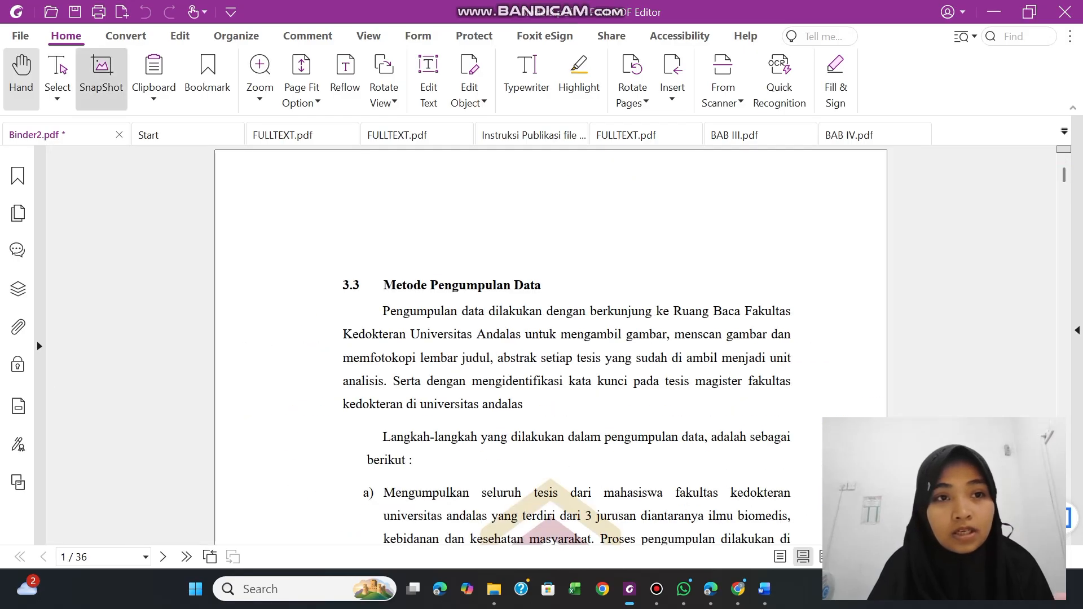
Start saving the combined PDF in the "E. Combine PDF File Terbuka & Tertutup" folder and clear the default file name
left_click(75, 11)
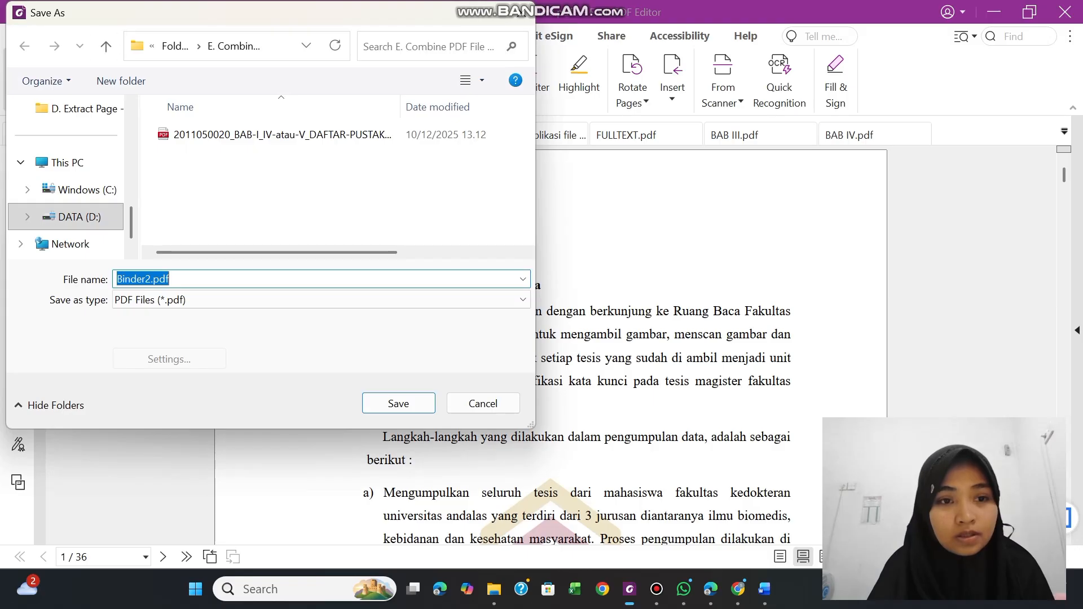
left_click(199, 279)
key("BackSpace")
key("BackSpace")
key("BackSpace")
key("BackSpace")
key("BackSpace")
key("BackSpace")
key("BackSpace")
key("BackSpace")
key("BackSpace")
key("BackSpace")
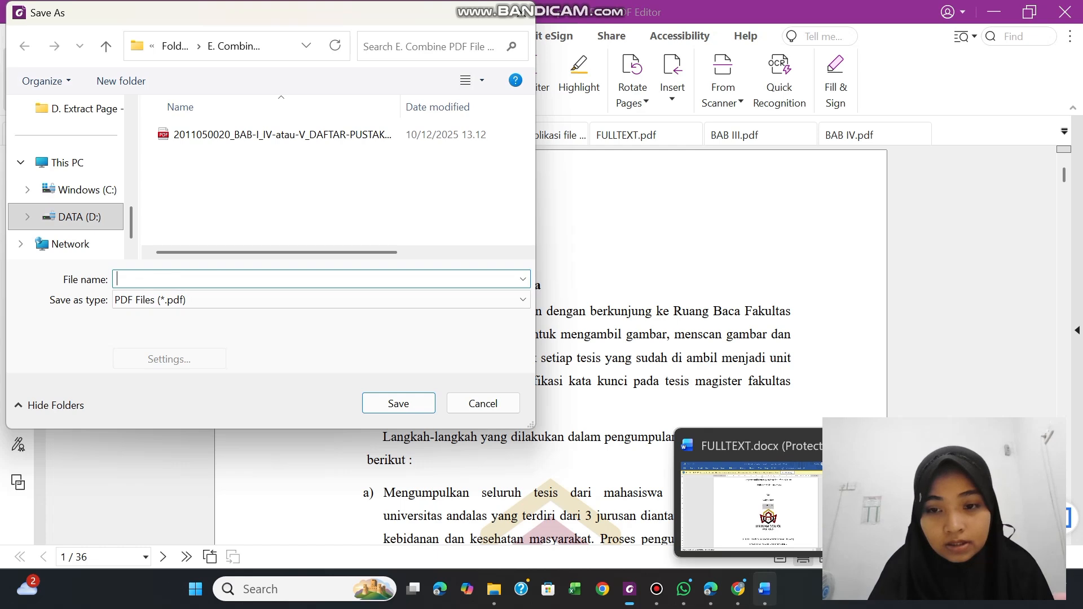
Try to copy the student number from the FULLTEXT.docx cover page in Word into the PDF's file name in Foxit
left_click(765, 589)
left_click(571, 282)
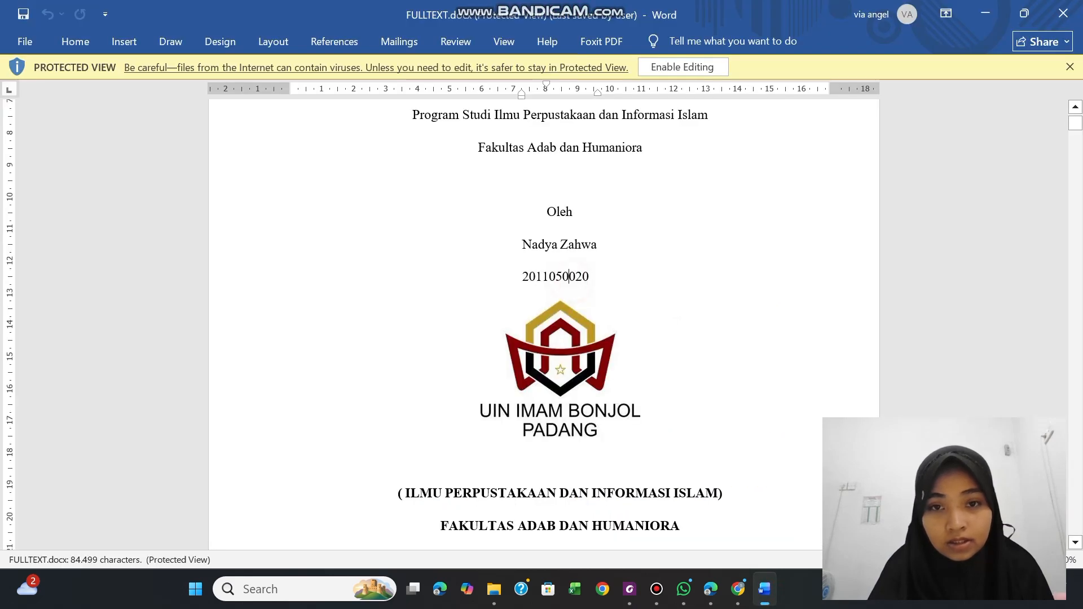
triple_click(518, 274)
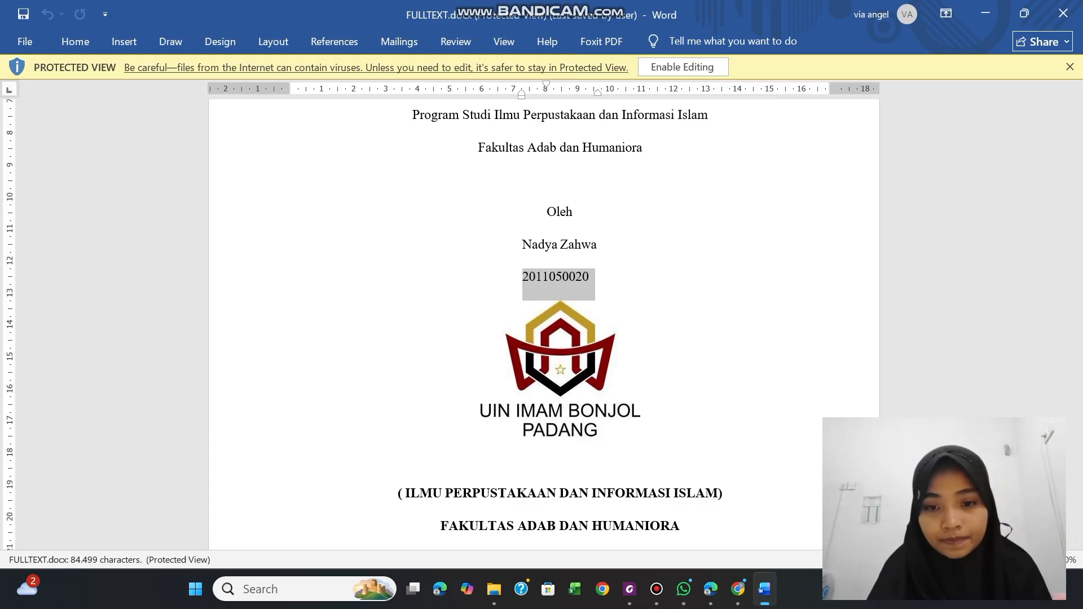
left_click(630, 589)
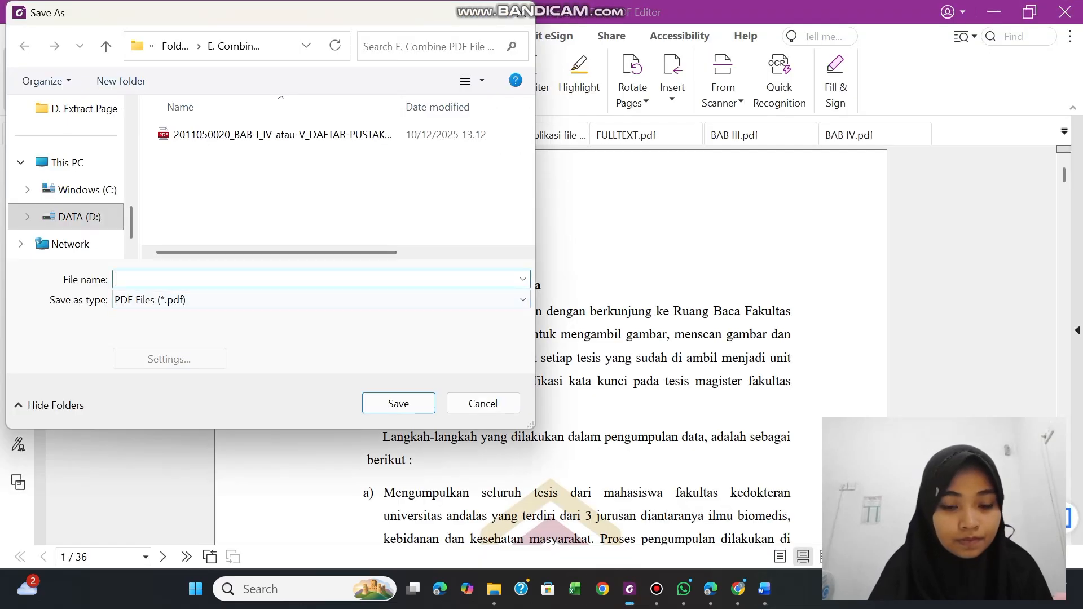
type("_BAB-I_IV-atau-V_DAFTAR-PUSTAKA.")
key("BackSpace")
key("BackSpace")
key("BackSpace")
key("BackSpace")
key("BackSpace")
key("BackSpace")
key("BackSpace")
key("BackSpace")
key("BackSpace")
key("BackSpace")
key("BackSpace")
key("BackSpace")
key("BackSpace")
key("BackSpace")
key("BackSpace")
key("BackSpace")
key("BackSpace")
key("BackSpace")
key("BackSpace")
key("BackSpace")
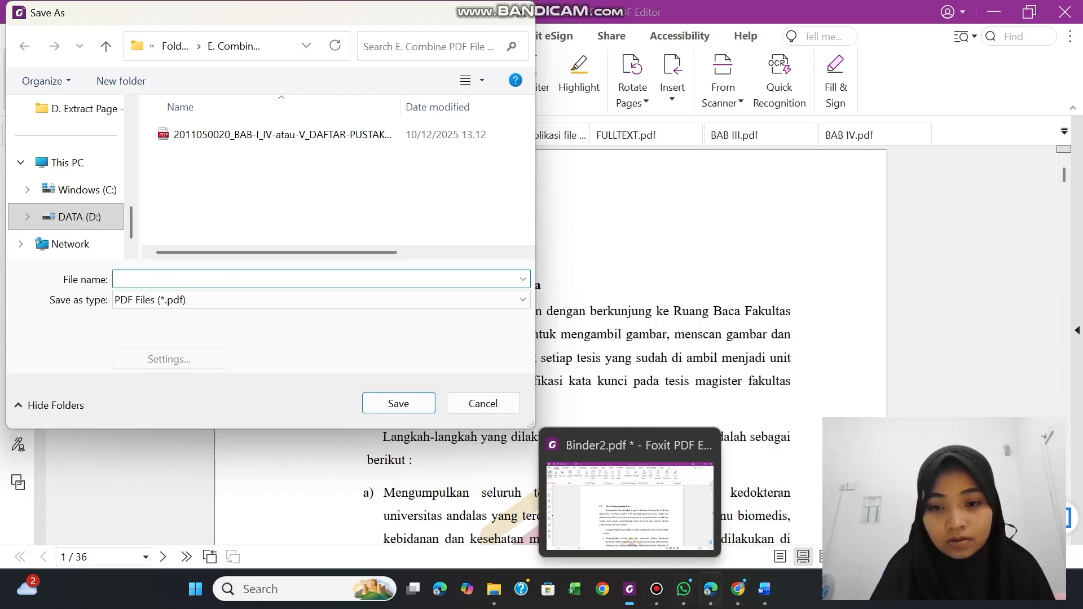
Copy the student number again from the thesis cover page in Word and paste it as the PDF's file name in Foxit
left_click(765, 589)
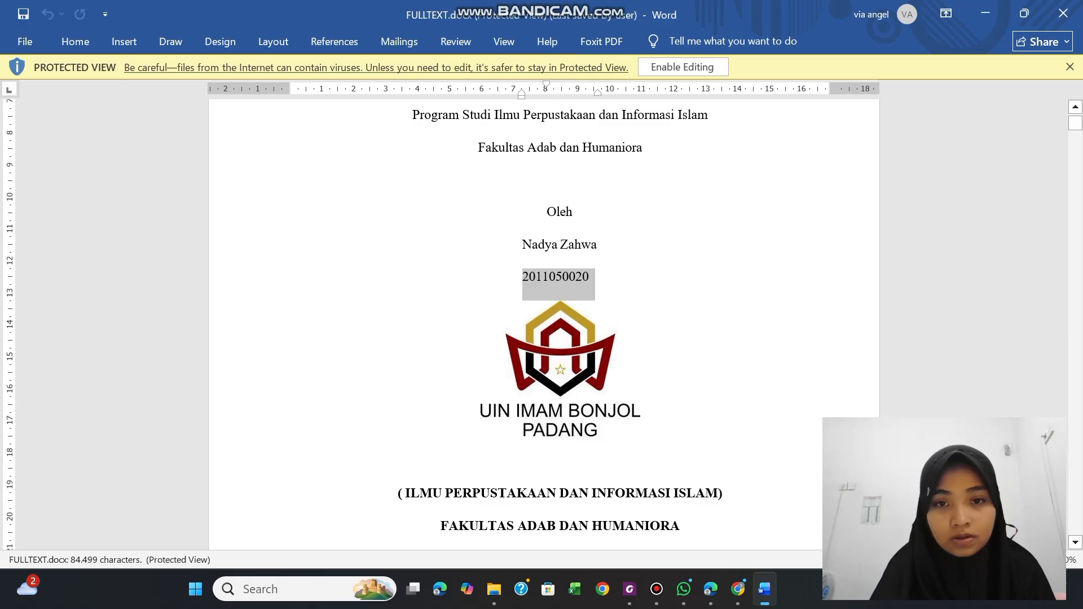
left_click(549, 276)
left_click_drag(521, 278, 595, 278)
key("ctrl+c")
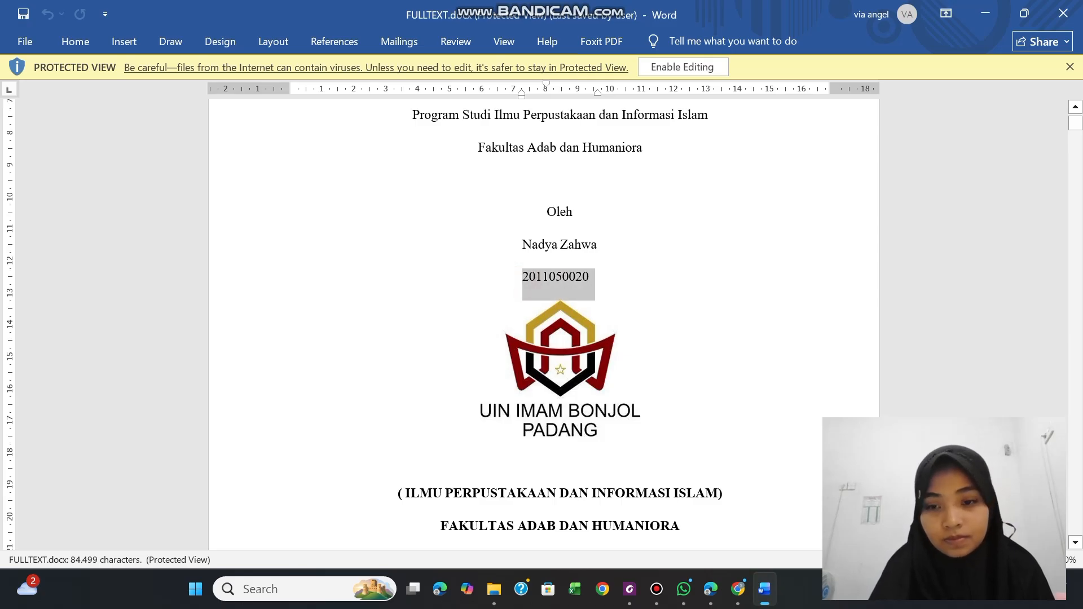
left_click(630, 589)
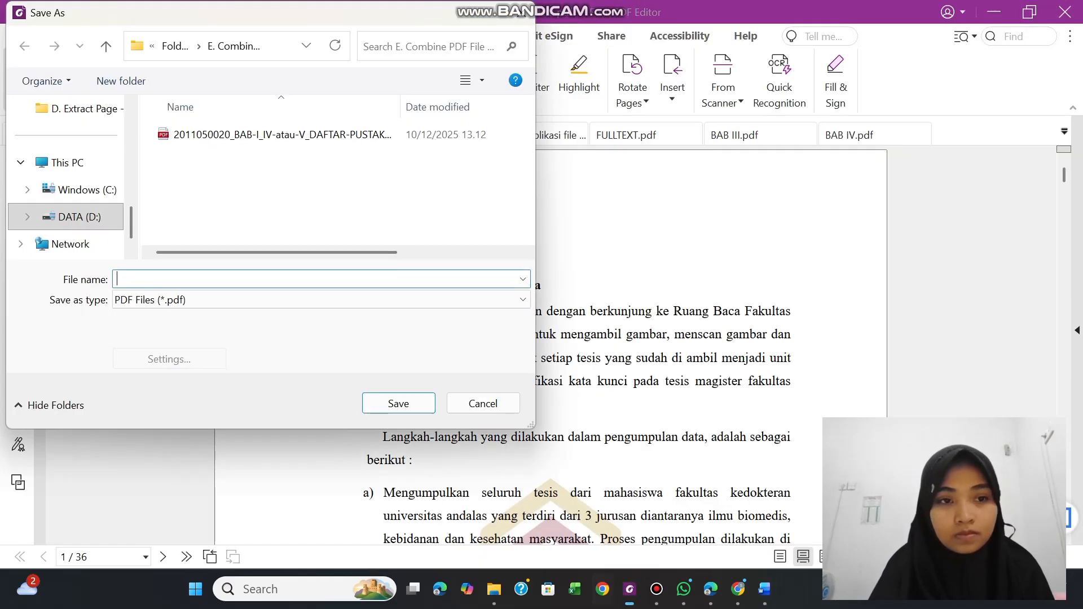
key("ctrl+v")
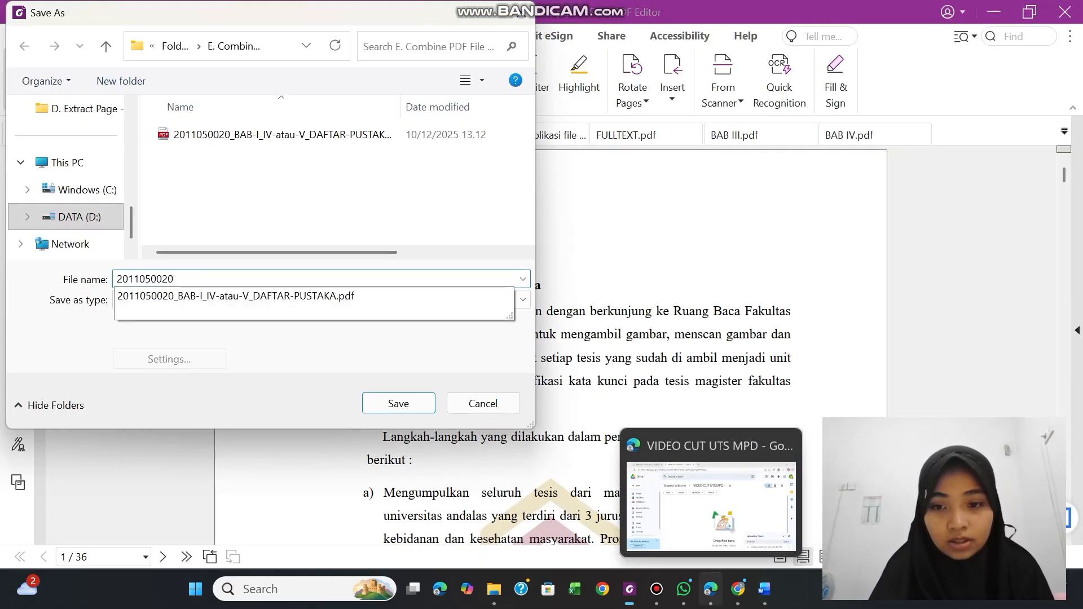
Copy "_BAB-II_sampai_SEBELUM-BAB-TERAKHIR" from the second file name on the Chrome repository page and append it to the PDF's file name in Foxit
left_click(738, 589)
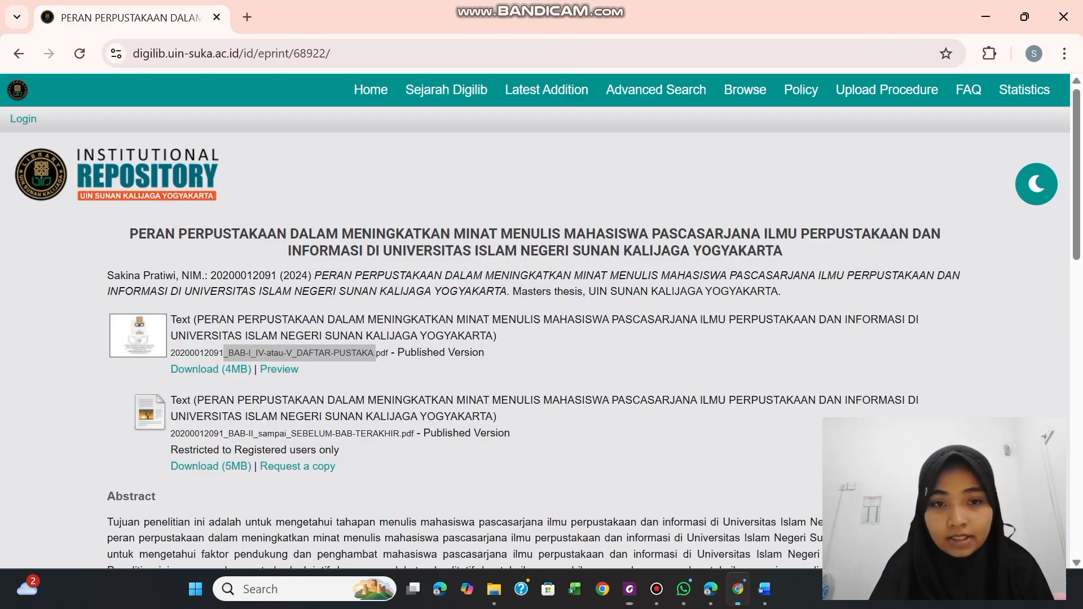
left_click(259, 435)
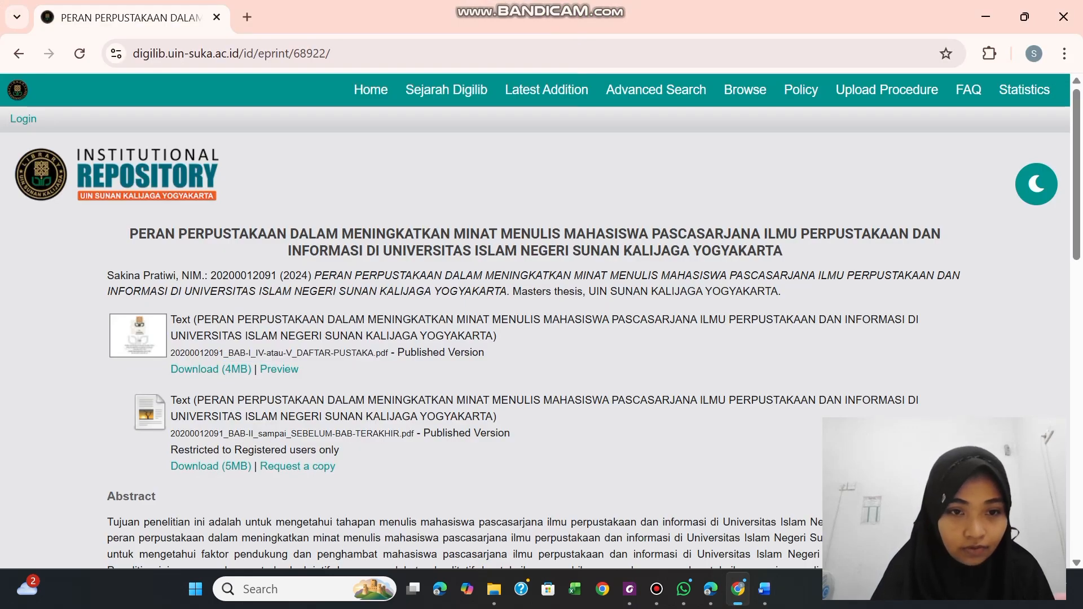
left_click_drag(224, 434, 401, 434)
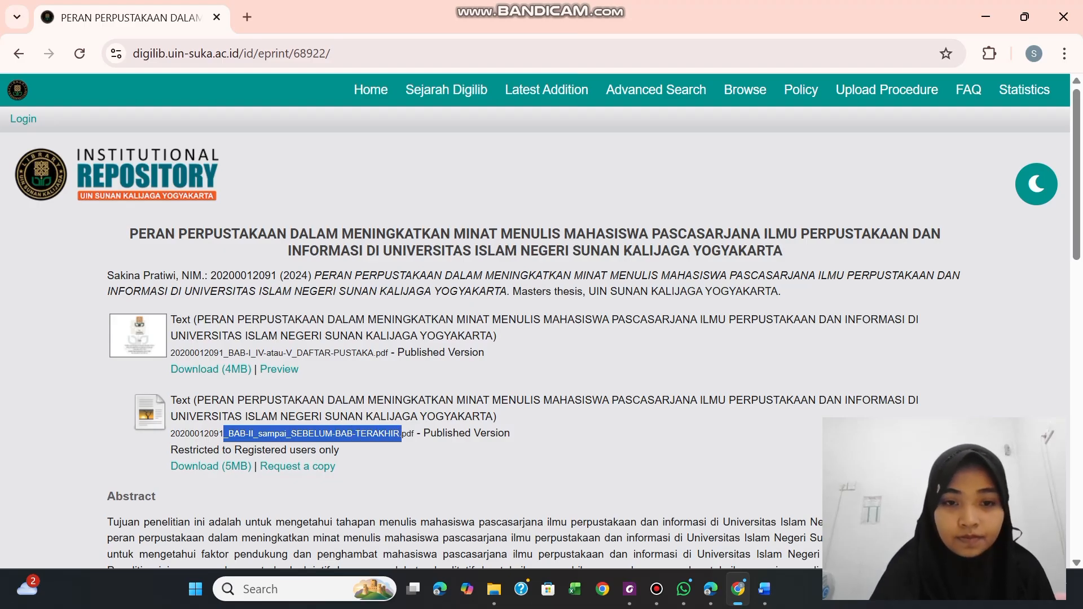
mouse_move(765, 589)
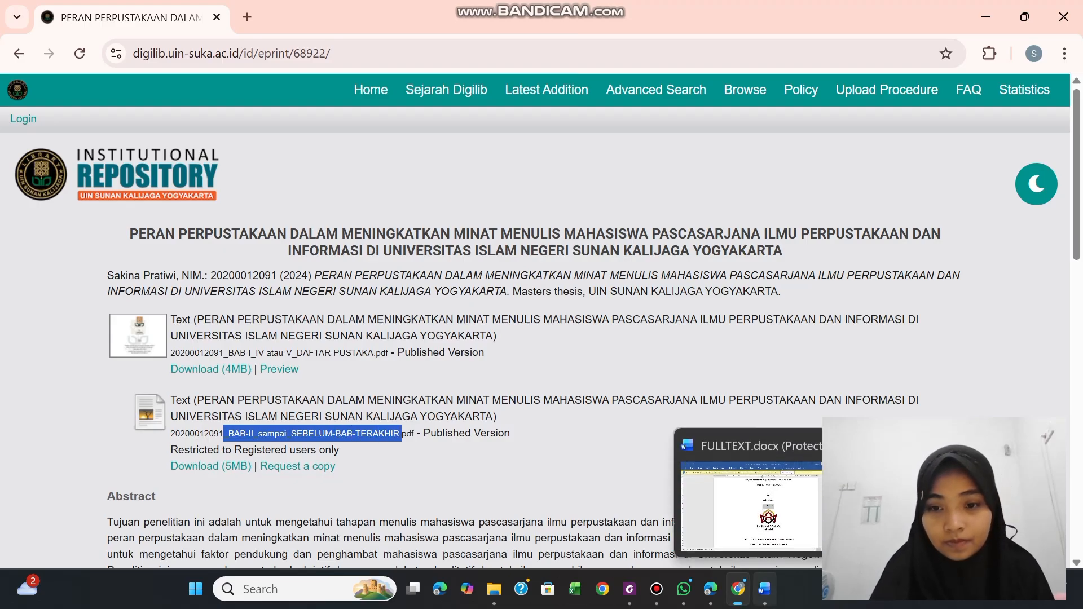
left_click(630, 590)
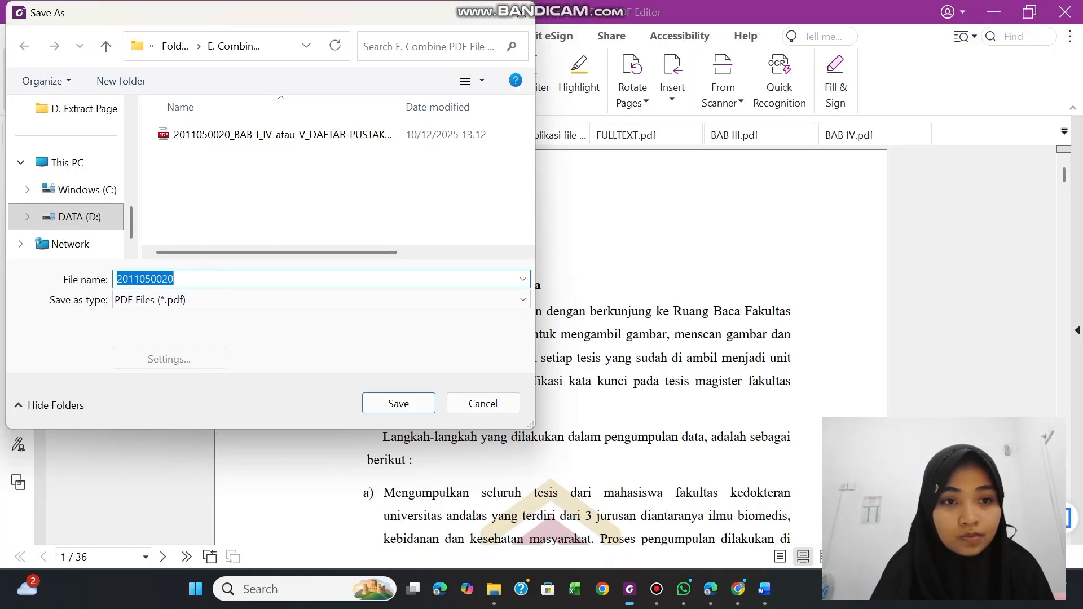
left_click(193, 275)
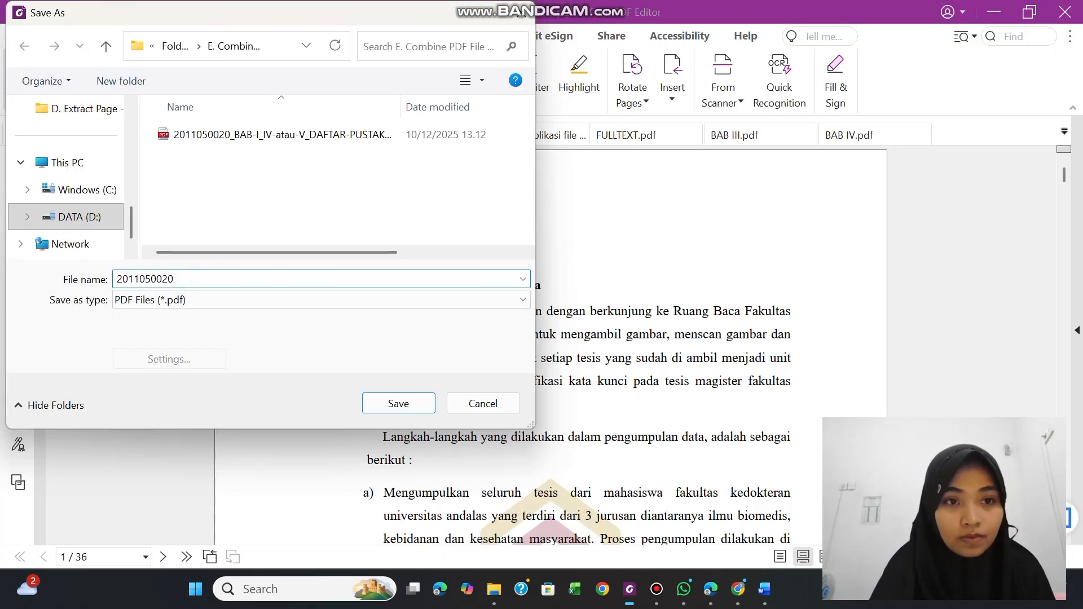
type("_BAB-II_sampai_SEBELUM-BAB-TERAKHIR.")
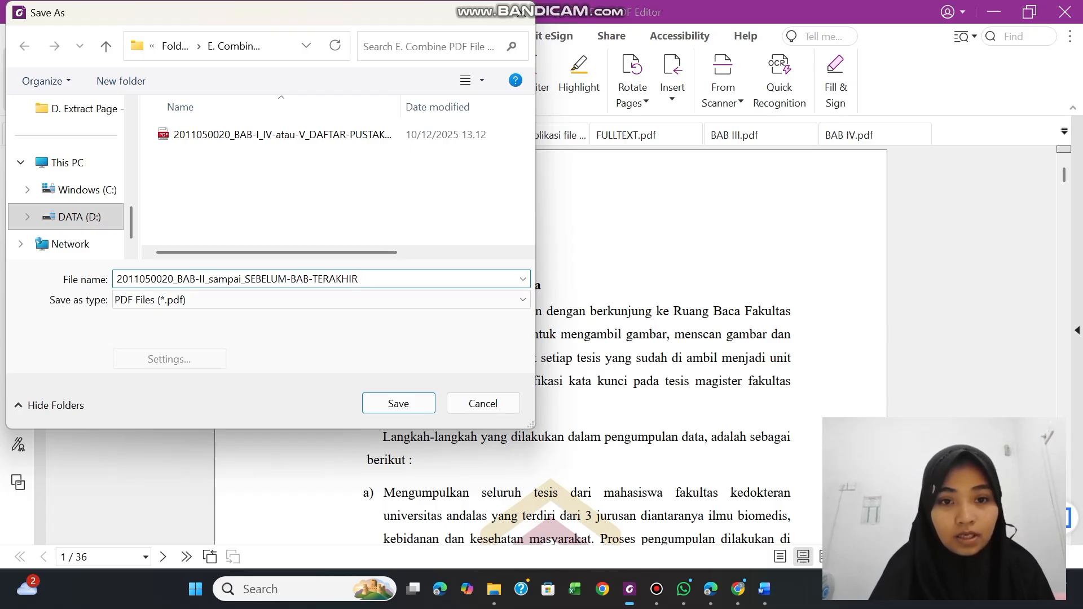
Save the restricted combined PDF, switch to File Explorer and open the "E. Combine PDF File Terbuka & Tertutup" folder
left_click(398, 404)
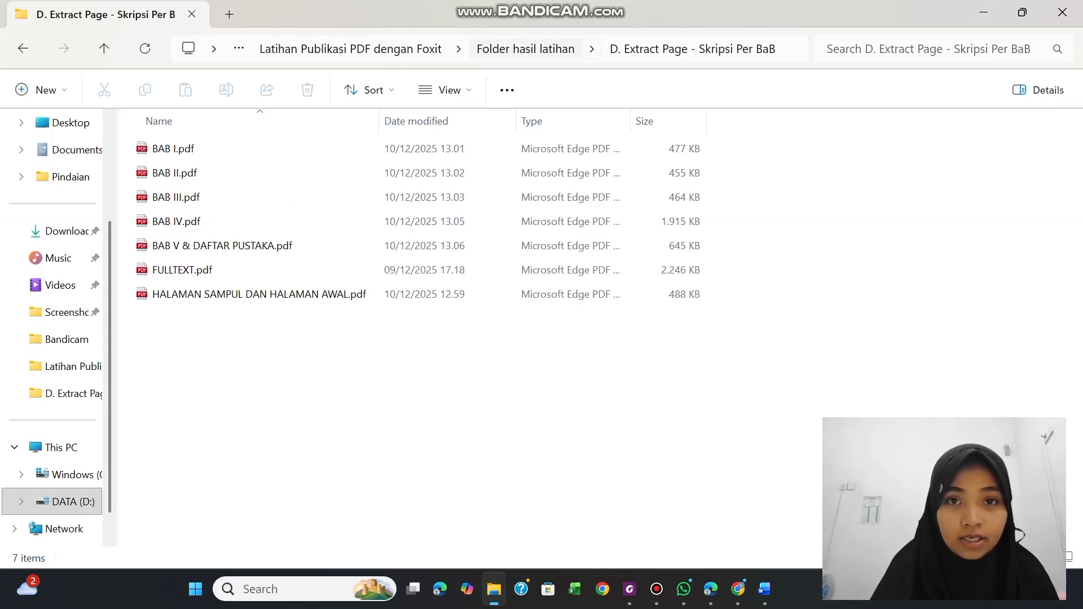
left_click(525, 49)
left_click(228, 247)
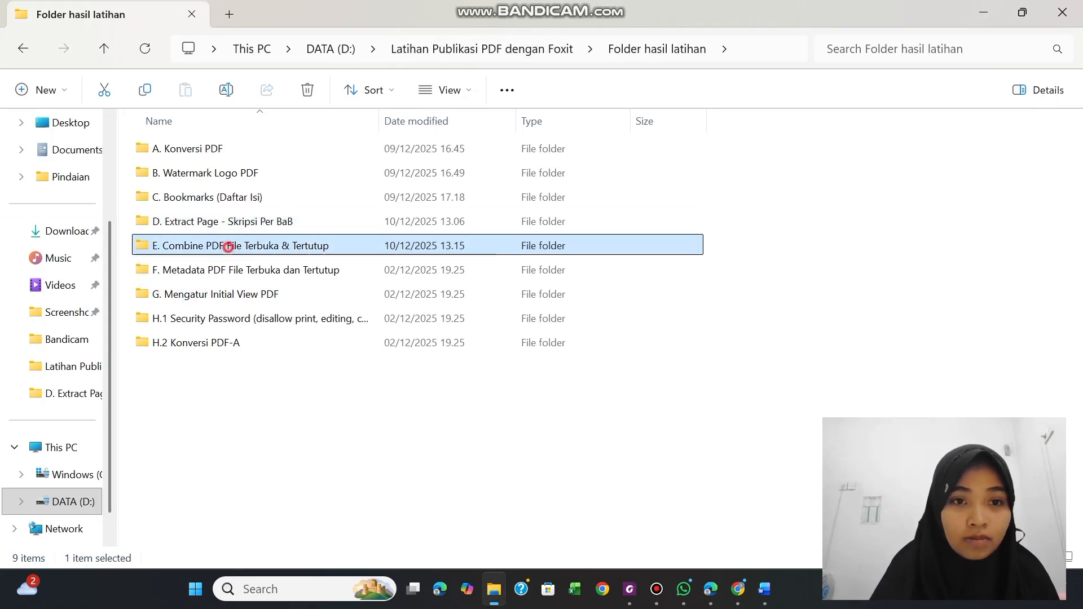
double_click(228, 247)
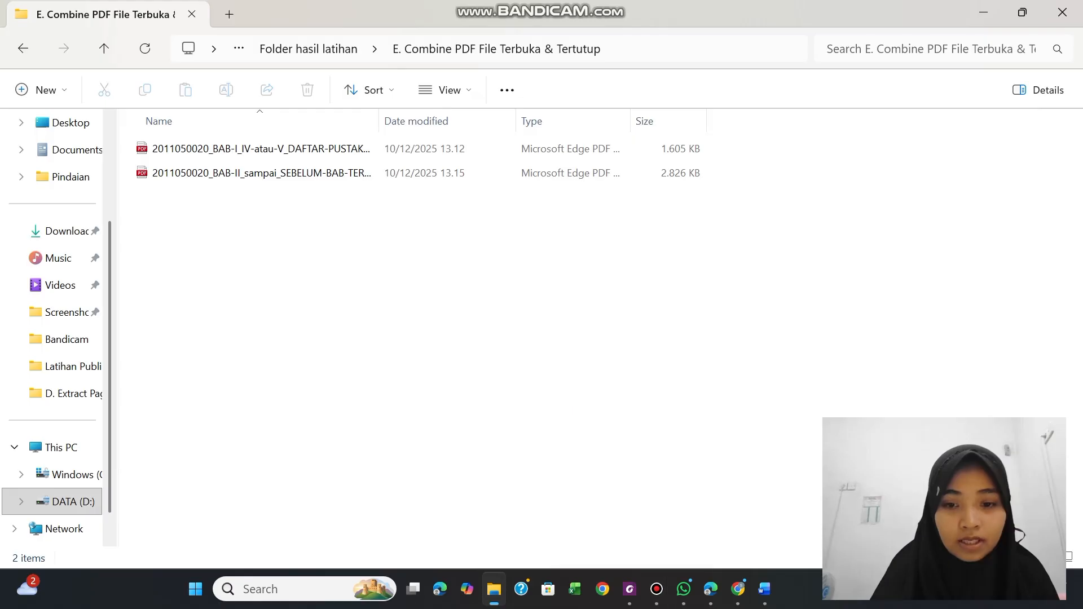
Switch to Foxit PDF Editor and highlight item E, on combining the separate PDFs, in the publication instructions PDF
left_click(630, 589)
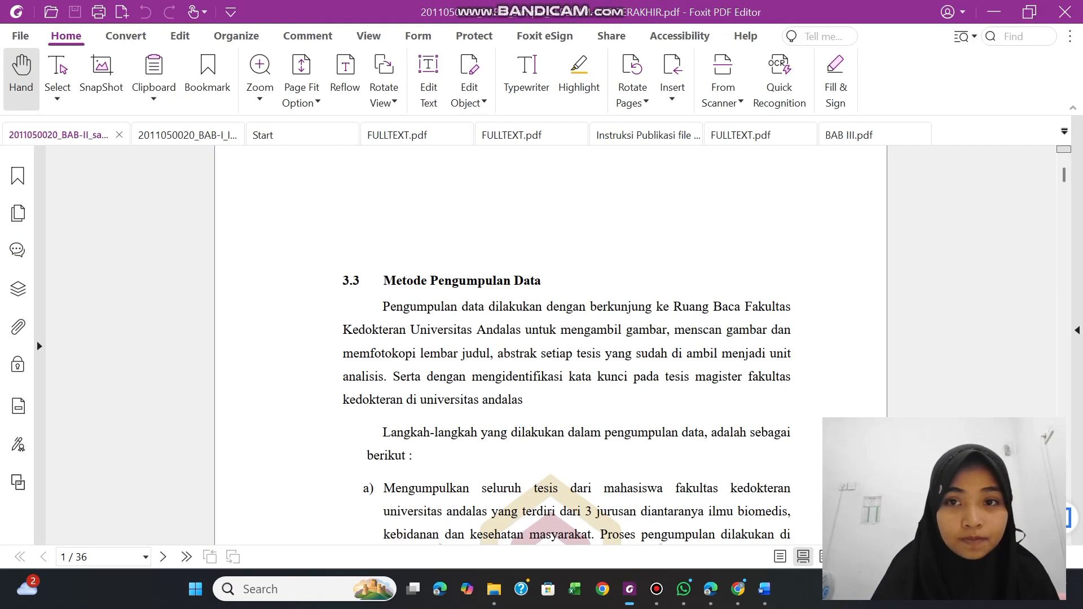
left_click(641, 135)
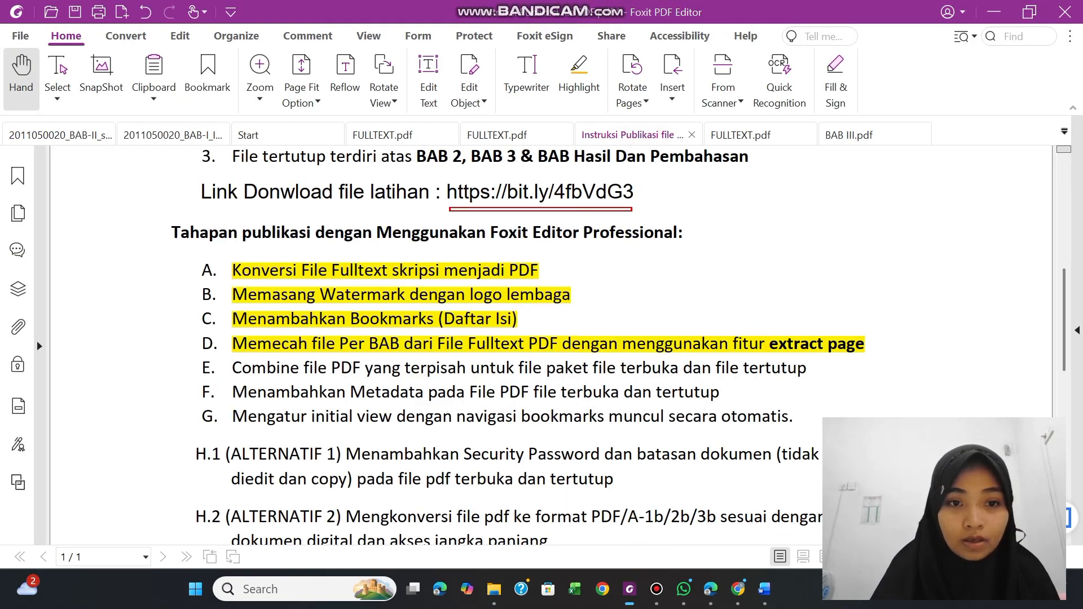
left_click_drag(232, 368, 808, 368)
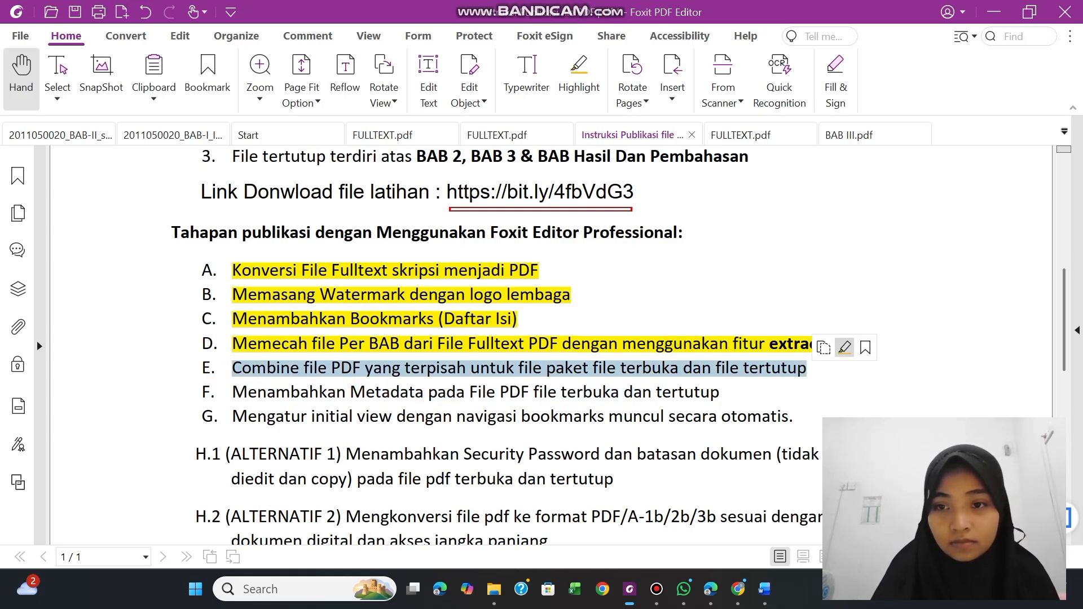
left_click(845, 348)
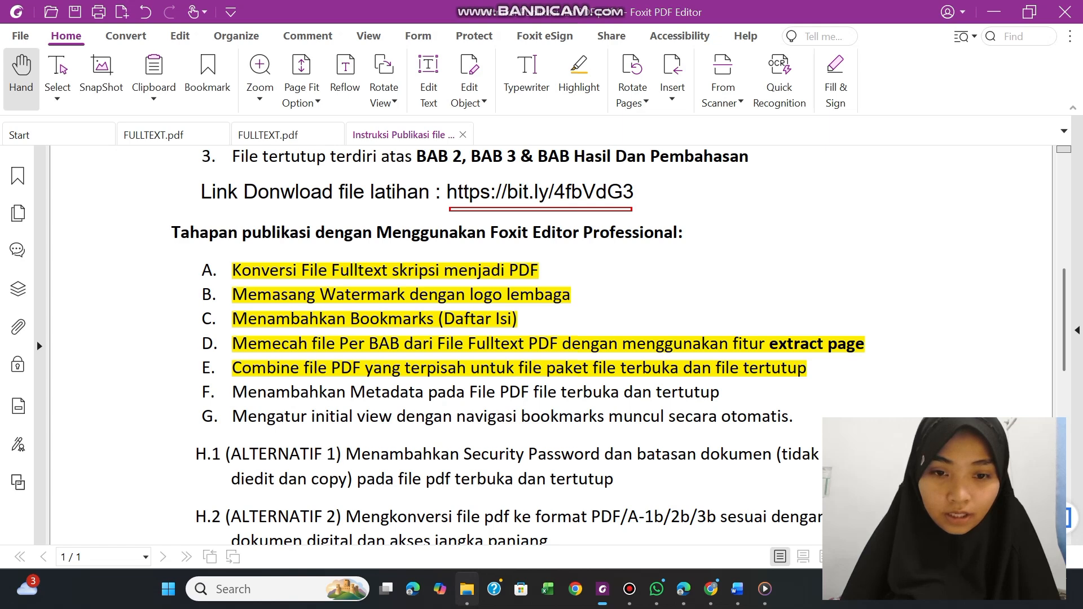
Switch to File Explorer and open "E. Combine PDF File Terbuka & Tertutup" inside "Folder hasil latihan" on drive D
left_click(467, 589)
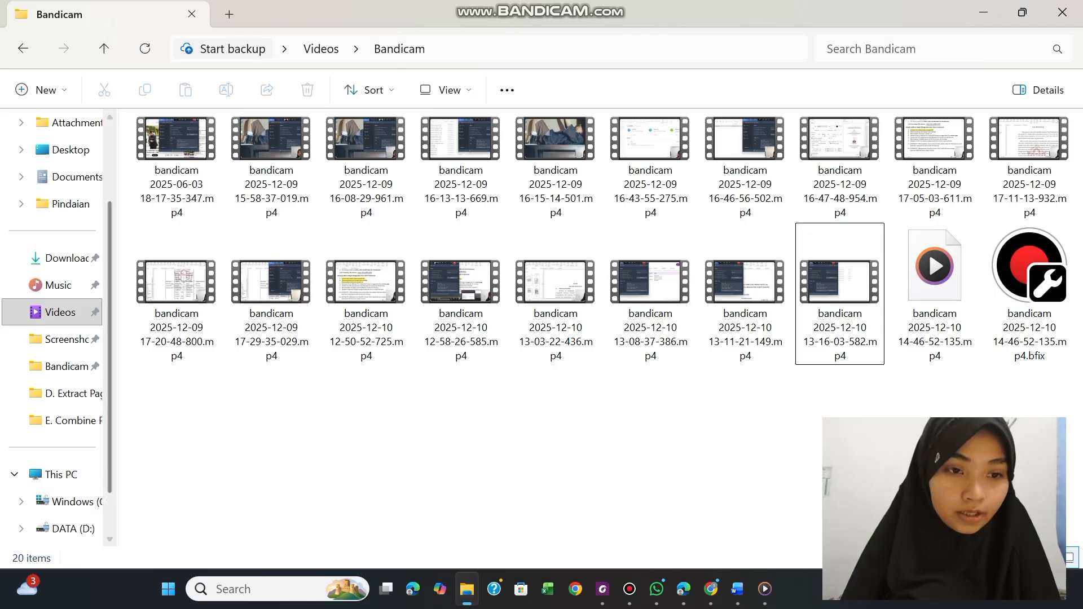
scroll(62, 448, "down", 2)
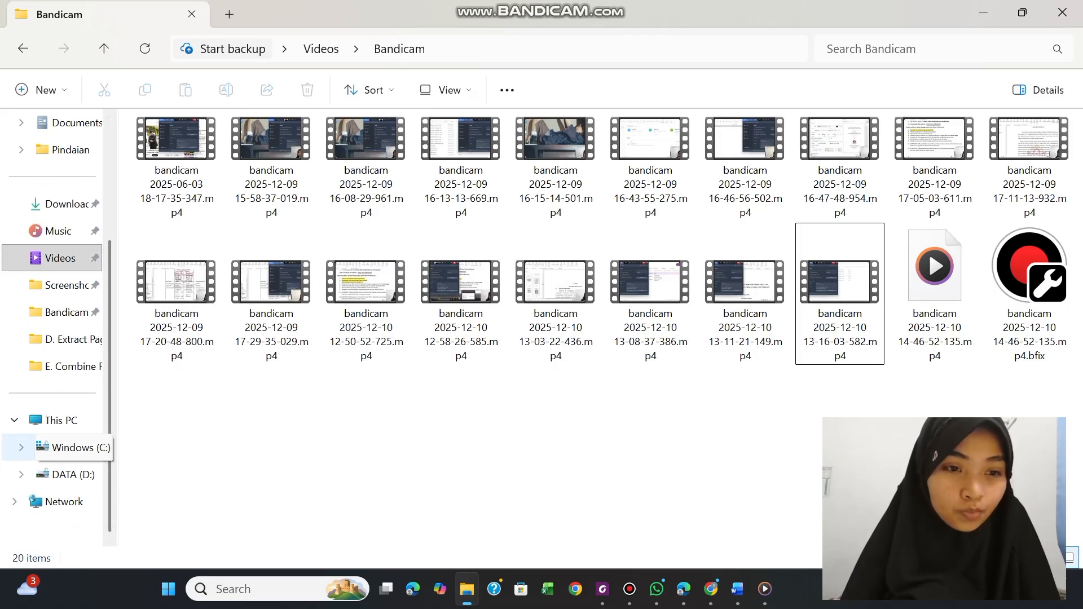
left_click(62, 474)
double_click(226, 197)
double_click(160, 148)
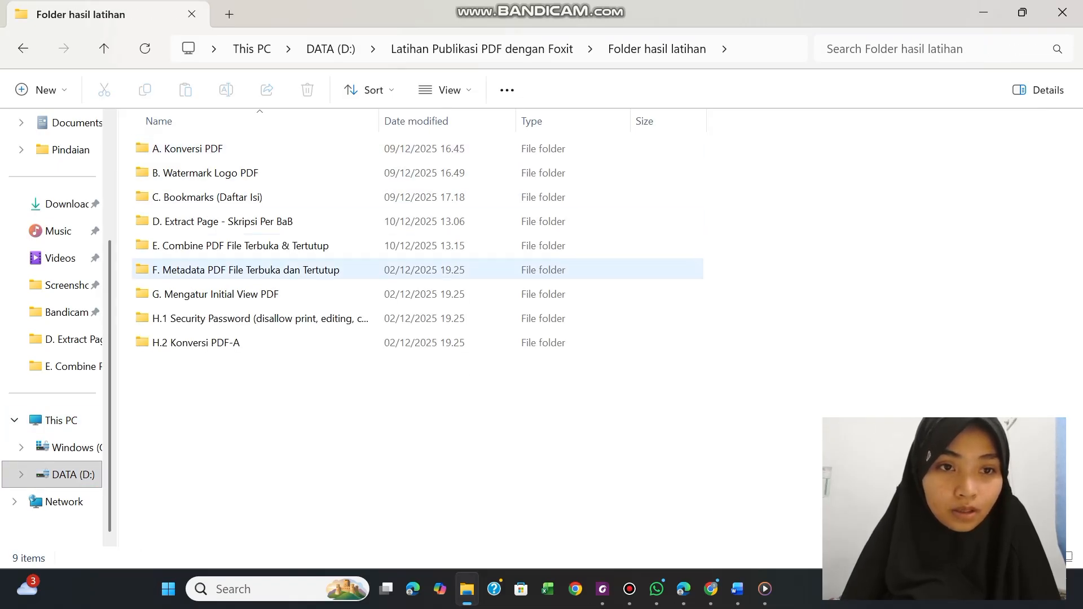
double_click(208, 246)
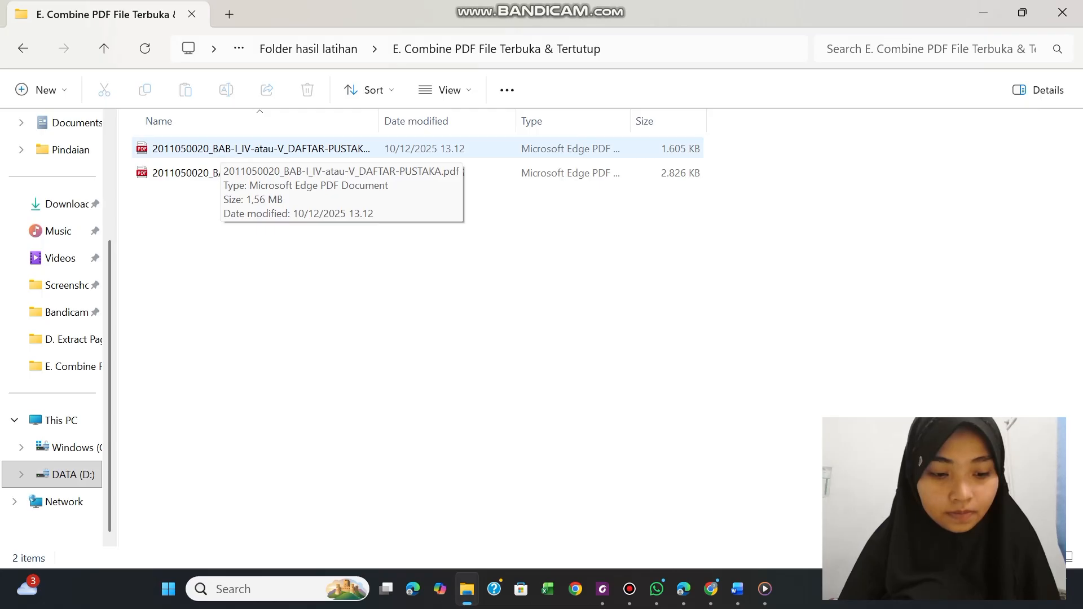
Copy both combined PDFs, the open BAB-I and the restricted BAB-II file, from the folder E contents
left_click(218, 148)
left_click(218, 172, "shift")
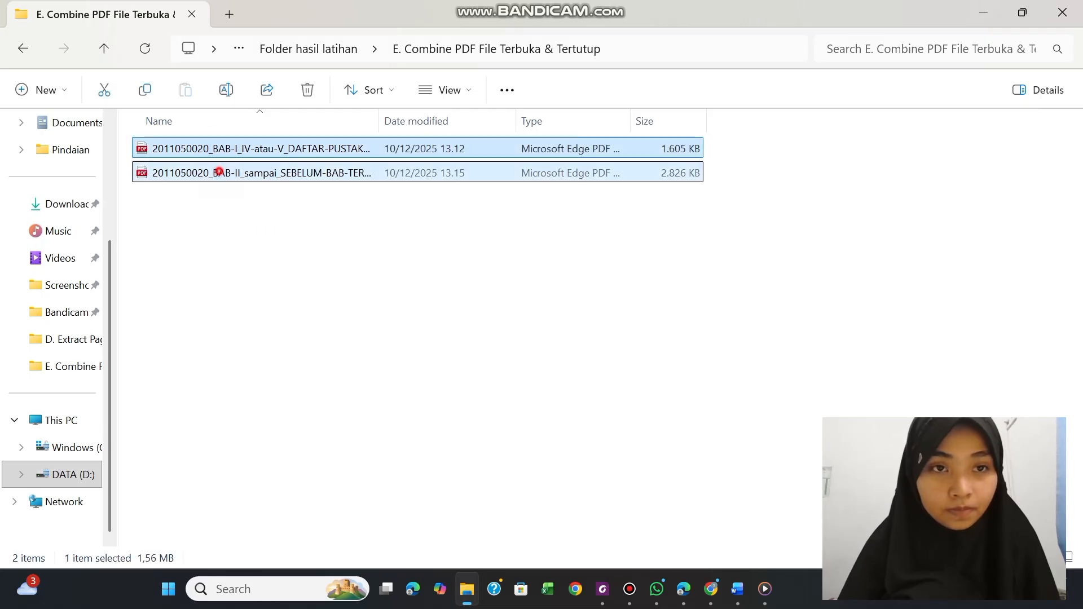
left_click(218, 172)
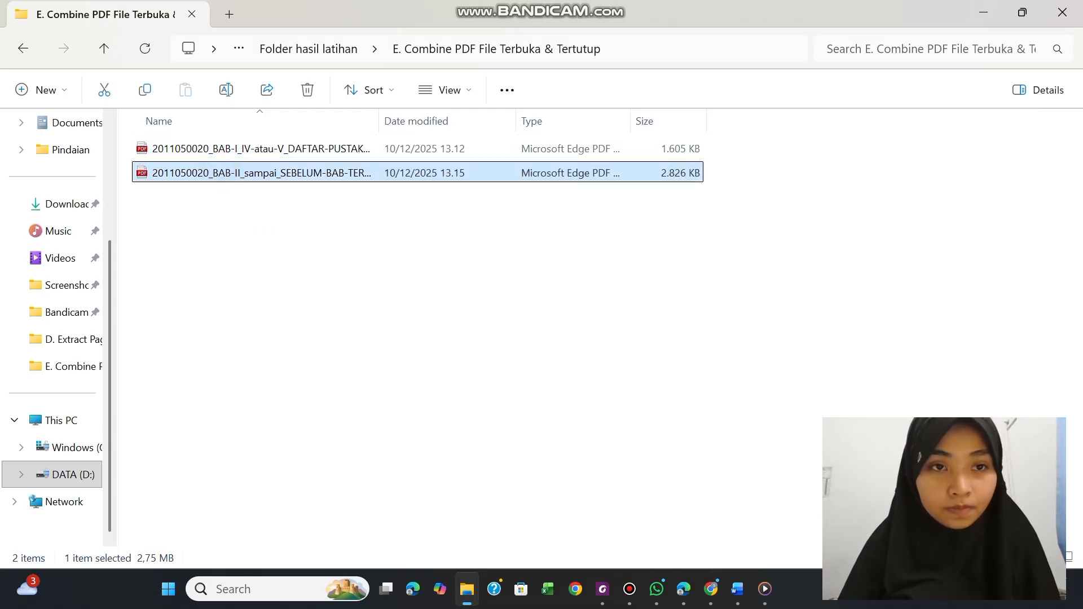
left_click(230, 148, "shift")
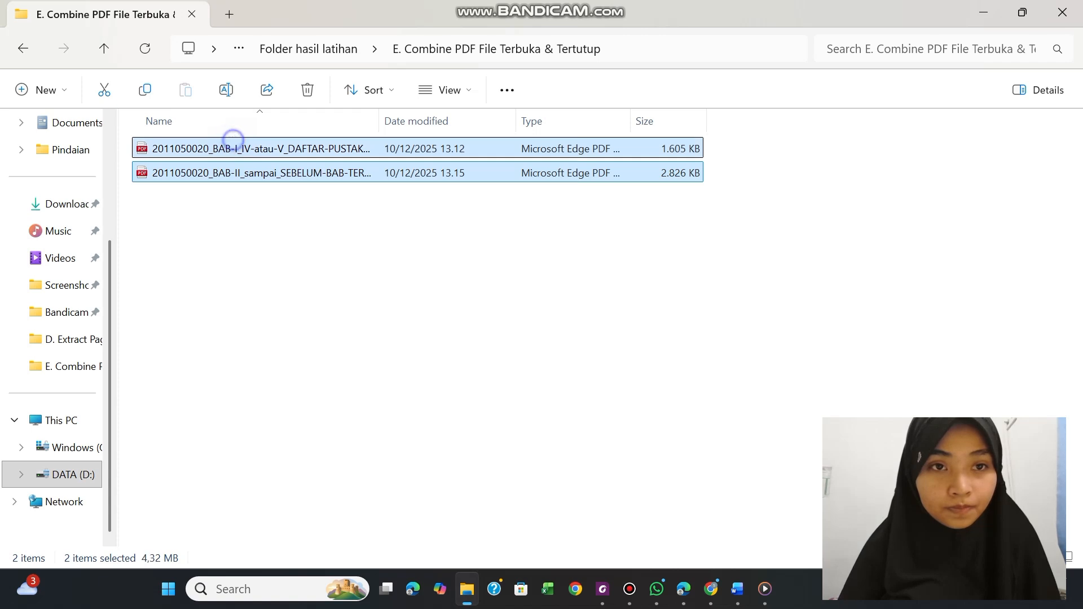
right_click(231, 148)
left_click(317, 33)
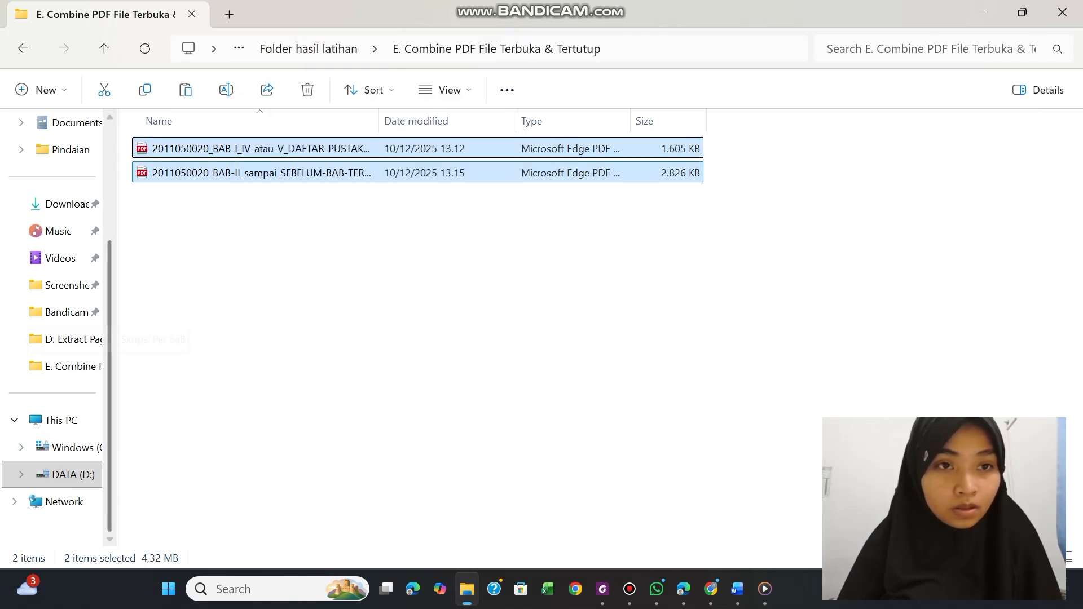
Paste the two copied PDFs into the "F. Metadata PDF File Terbuka dan Tertutup" folder
left_click(309, 49)
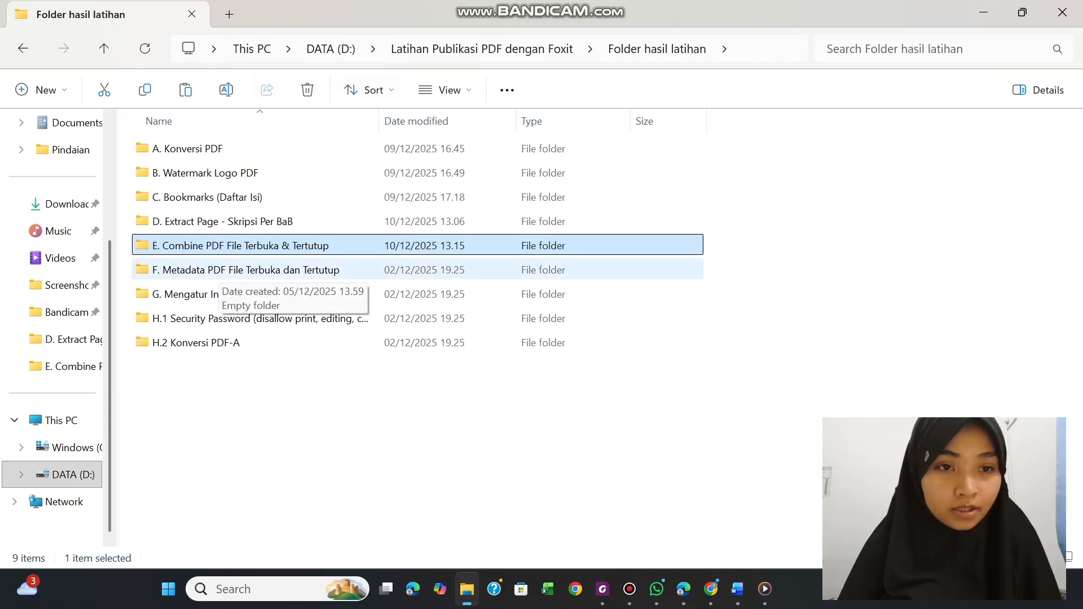
left_click(220, 270)
double_click(219, 269)
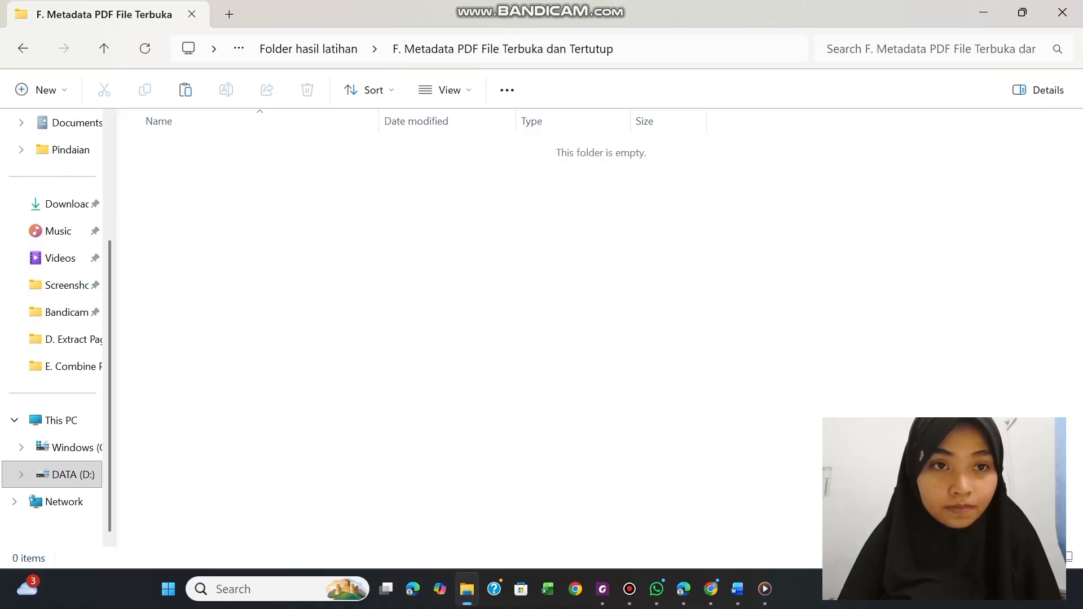
right_click(218, 148)
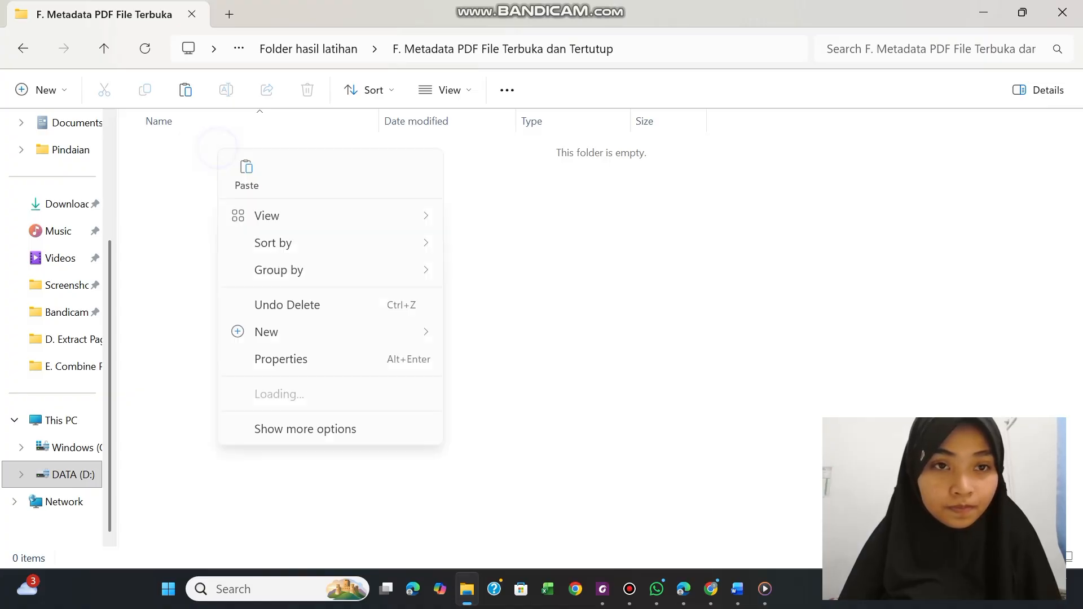
left_click(239, 165)
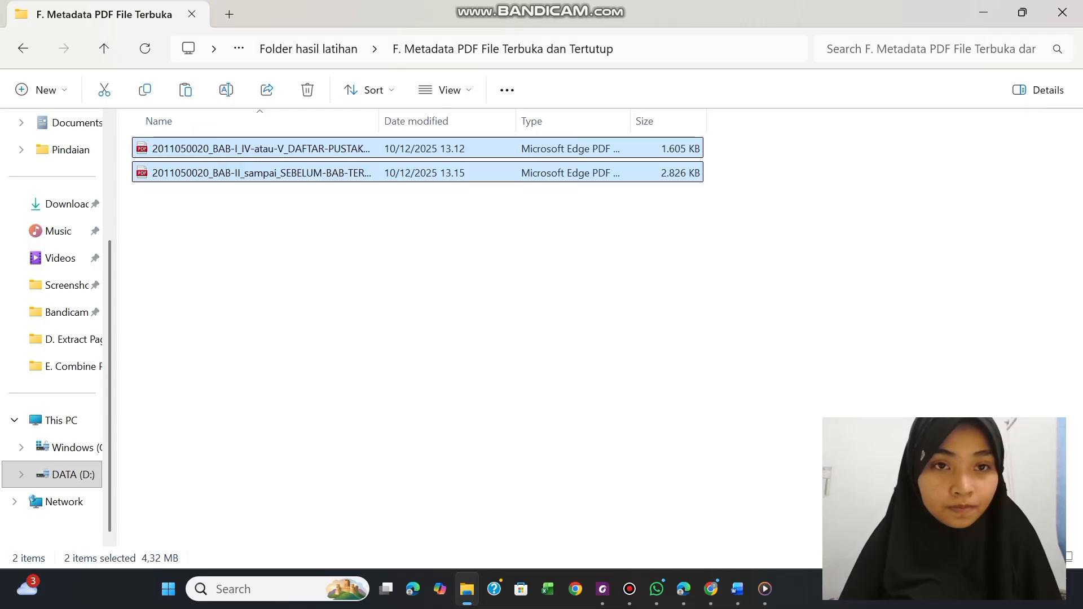
left_click(302, 268)
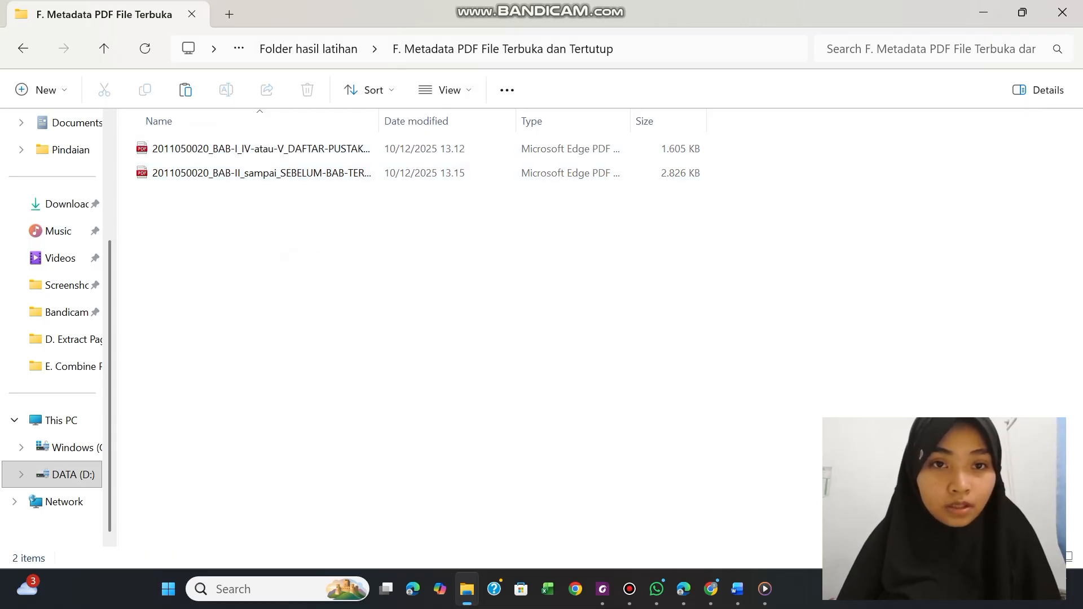
Open the copied BAB-I_IV-atau-V_DAFTAR-PUSTAKA PDF in Foxit PDF Editor 12.0 and display its document properties
left_click(322, 147)
right_click(321, 148)
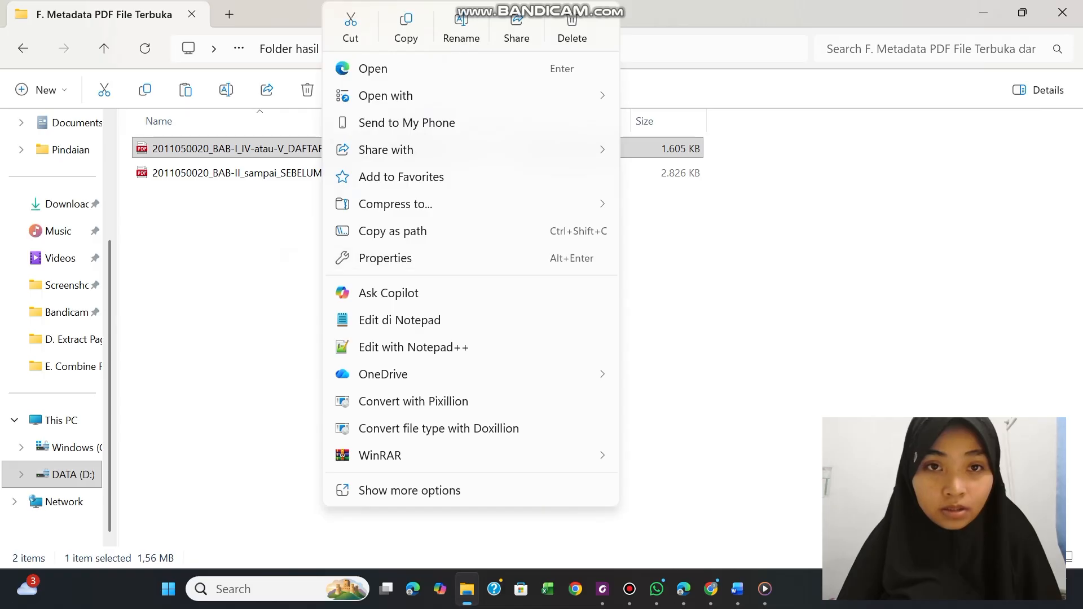
mouse_move(395, 96)
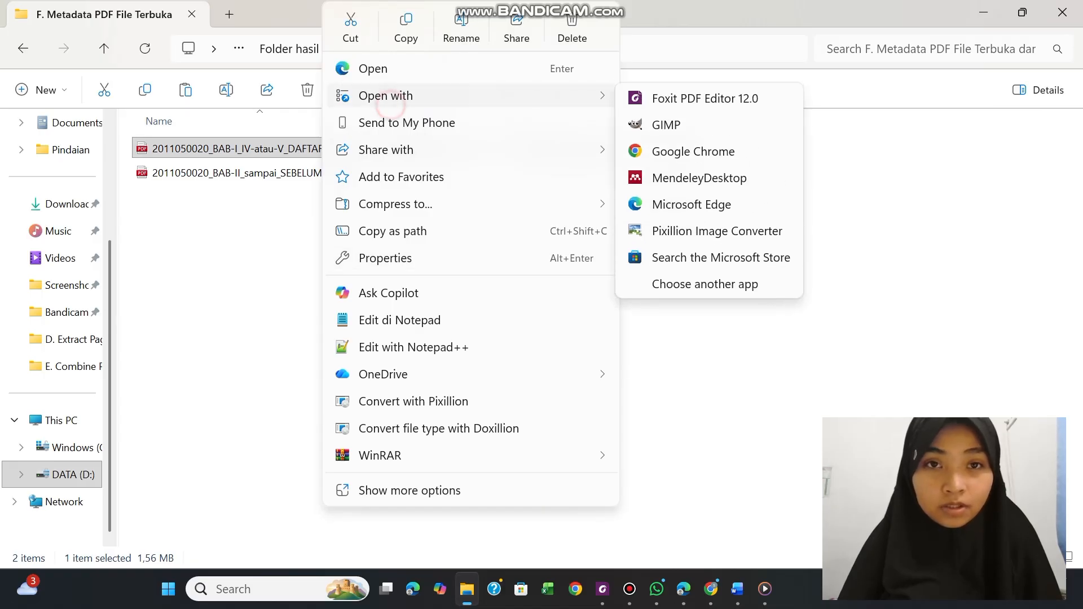
left_click(655, 101)
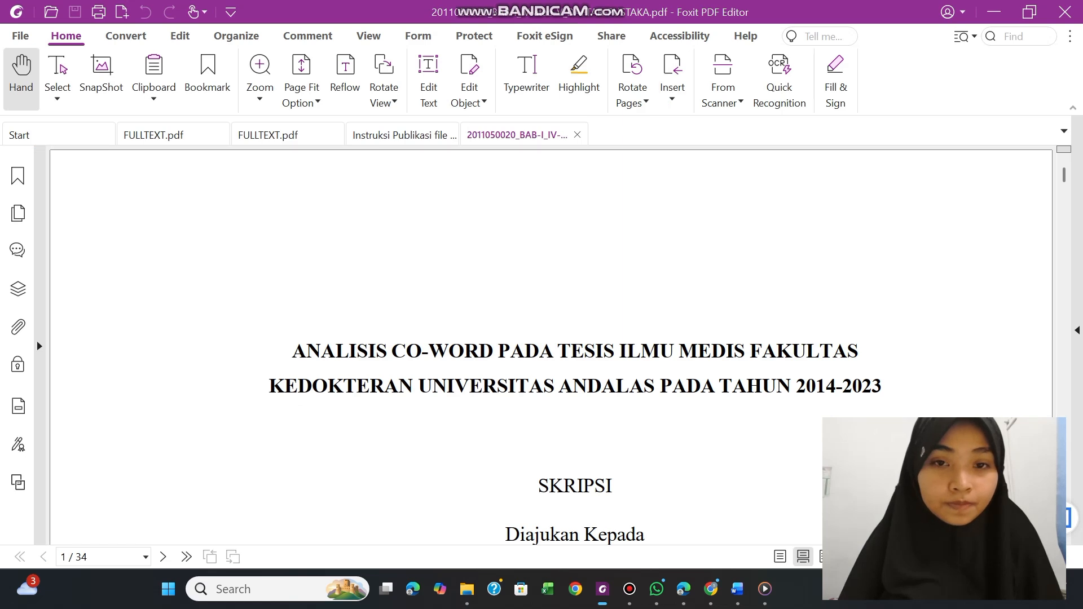
scroll(551, 347, "down", 3)
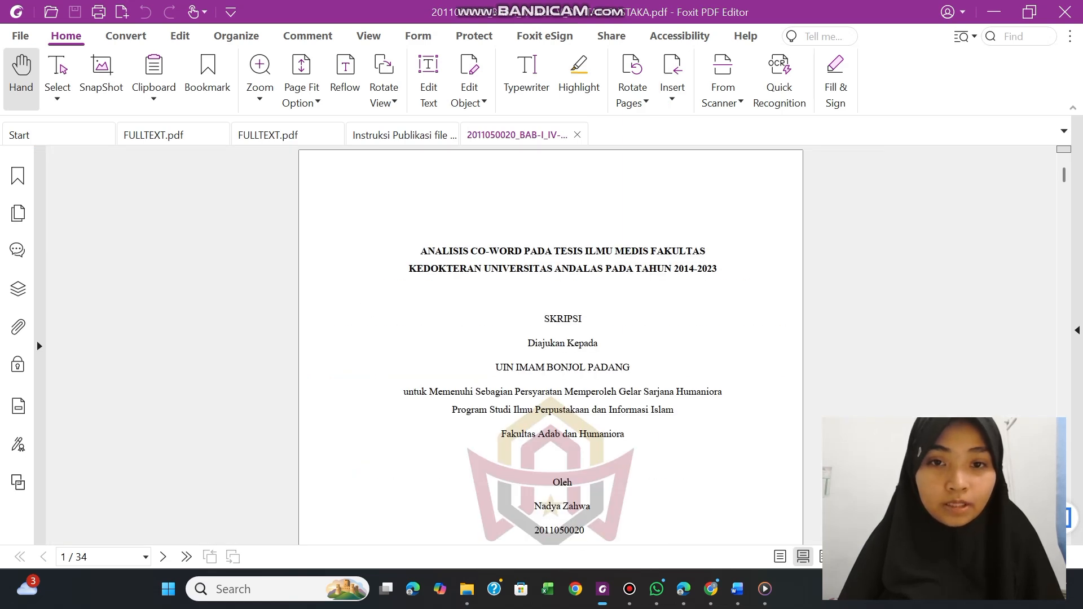
scroll(551, 327, "up", 2)
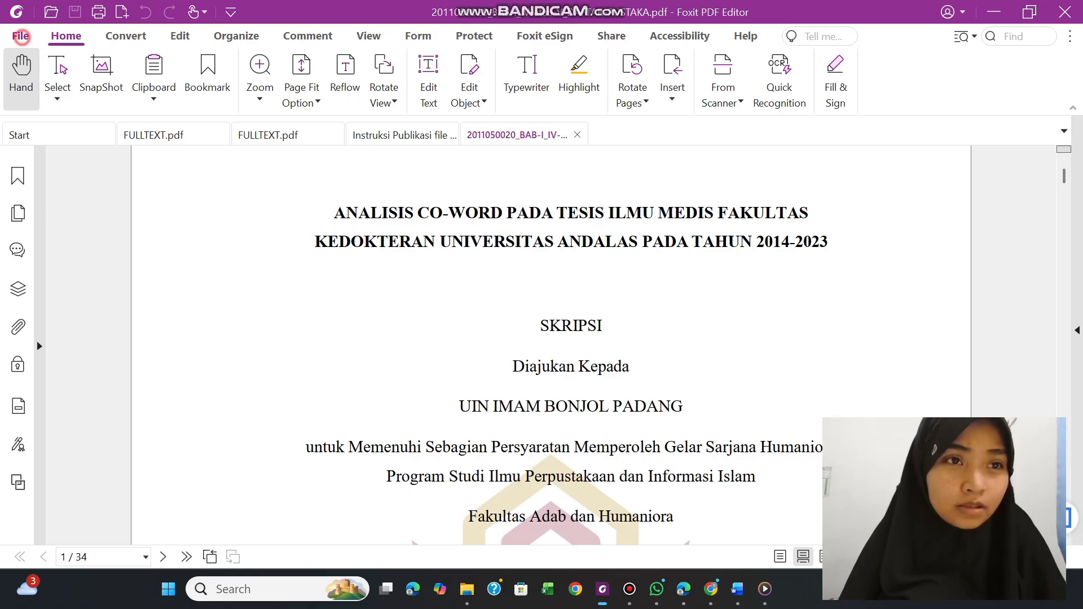
left_click(20, 36)
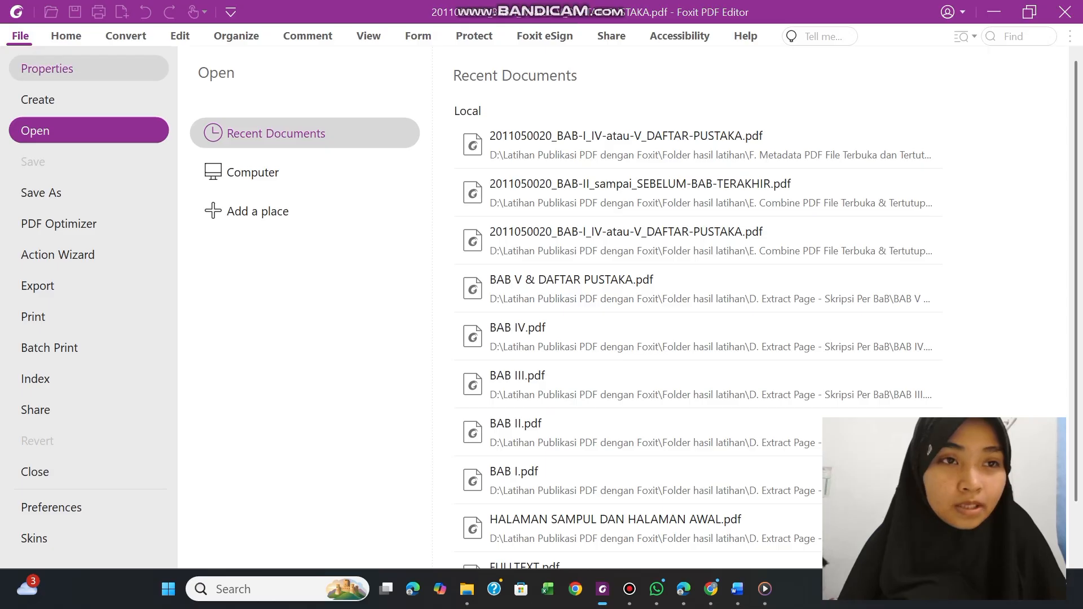
left_click(47, 68)
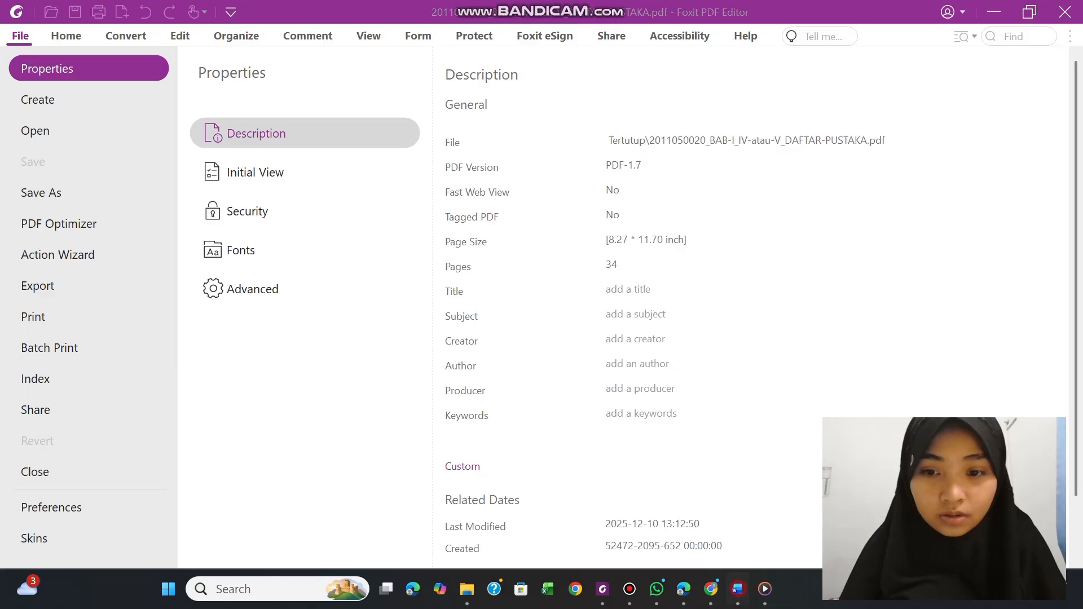
Copy the two-line thesis title from the FULLTEXT.docx cover page in Word and paste it into the PDF's Title property in Foxit
left_click(737, 589)
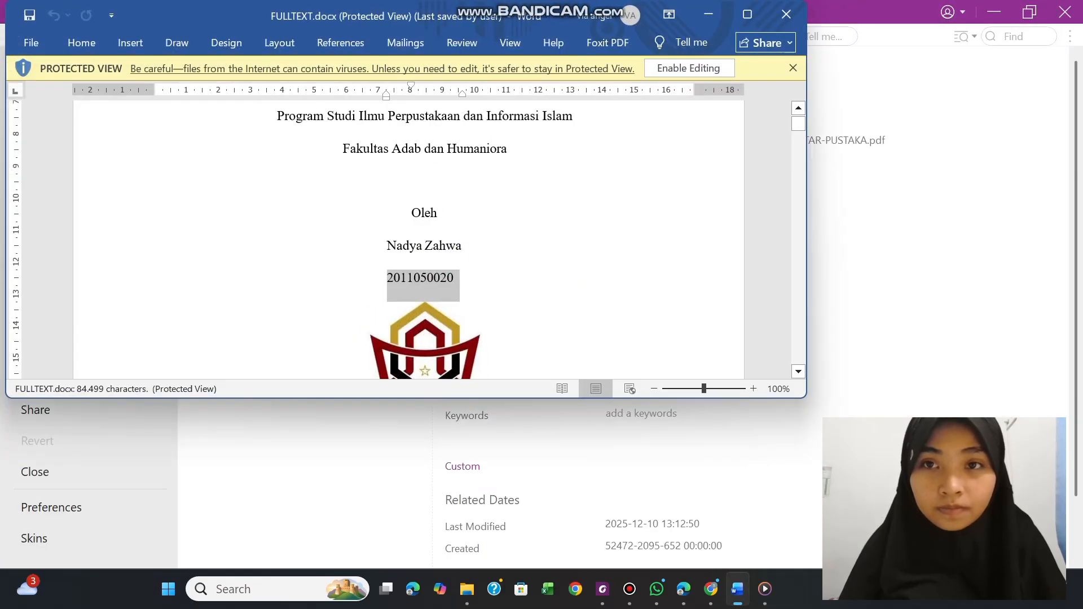
left_click(751, 14)
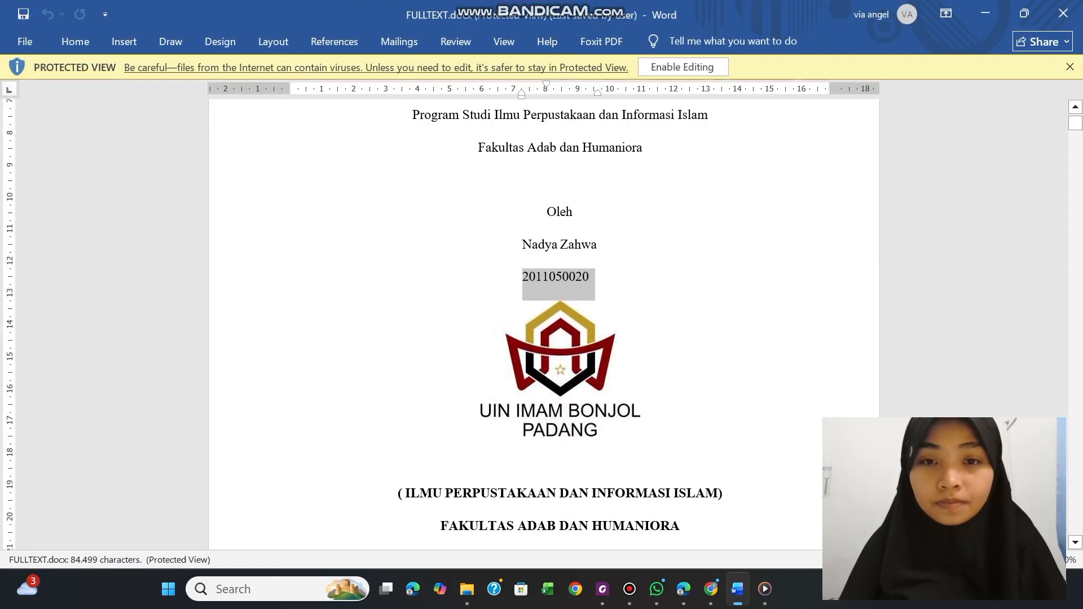
left_click(962, 255)
scroll(572, 212, "up", 4)
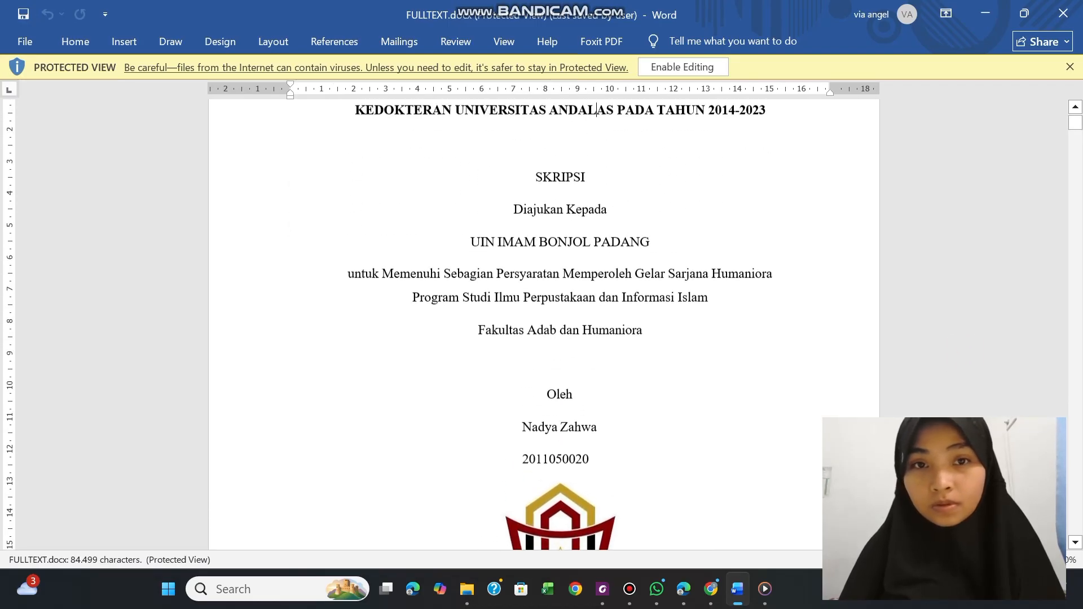
scroll(605, 113, "up", 1)
left_click(291, 107)
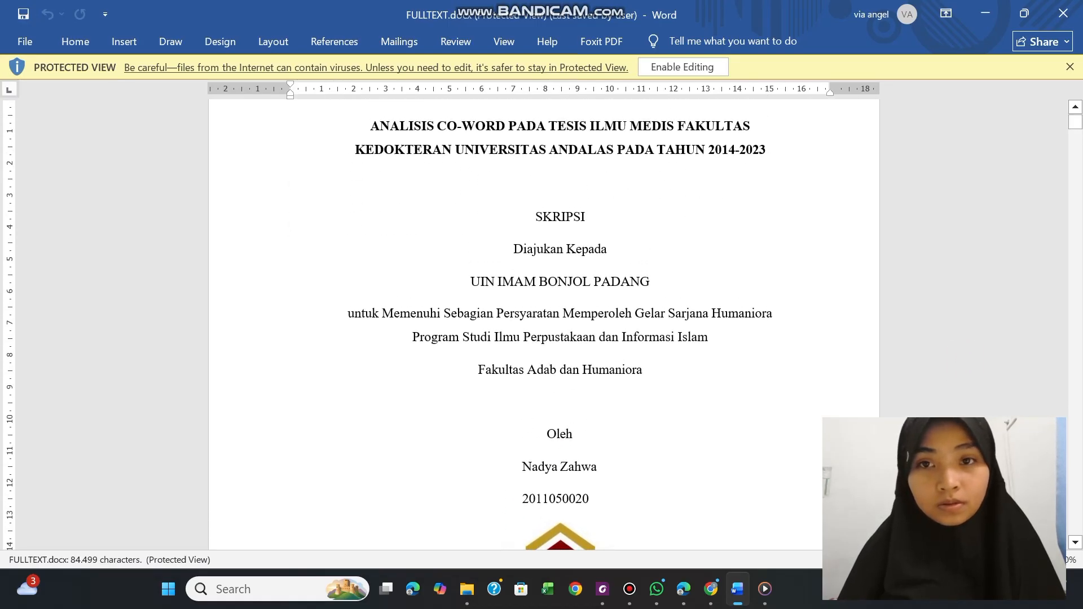
left_click_drag(366, 125, 772, 149)
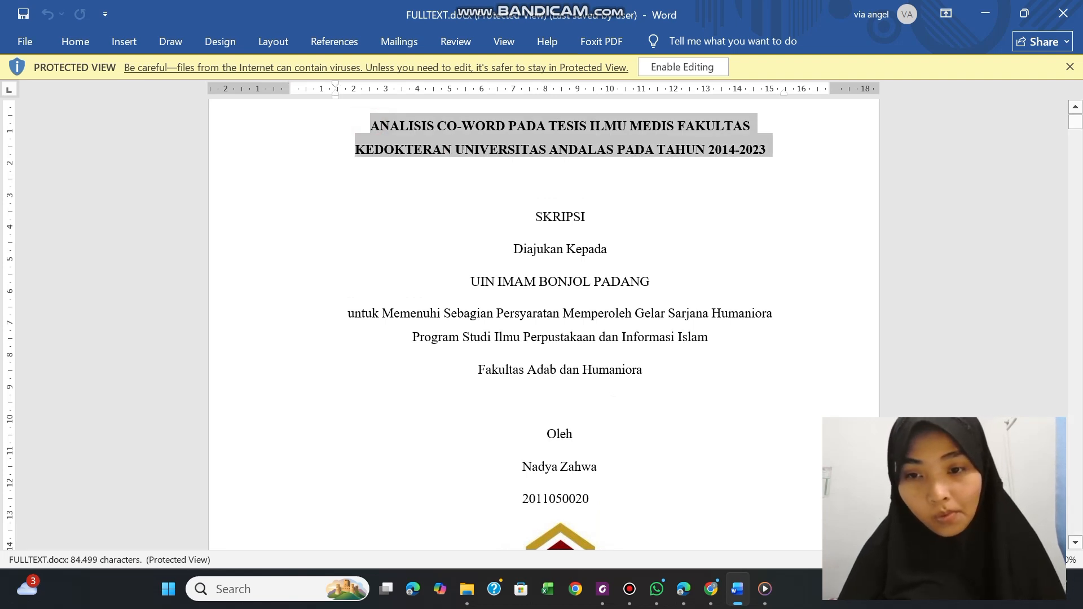
left_click(603, 599)
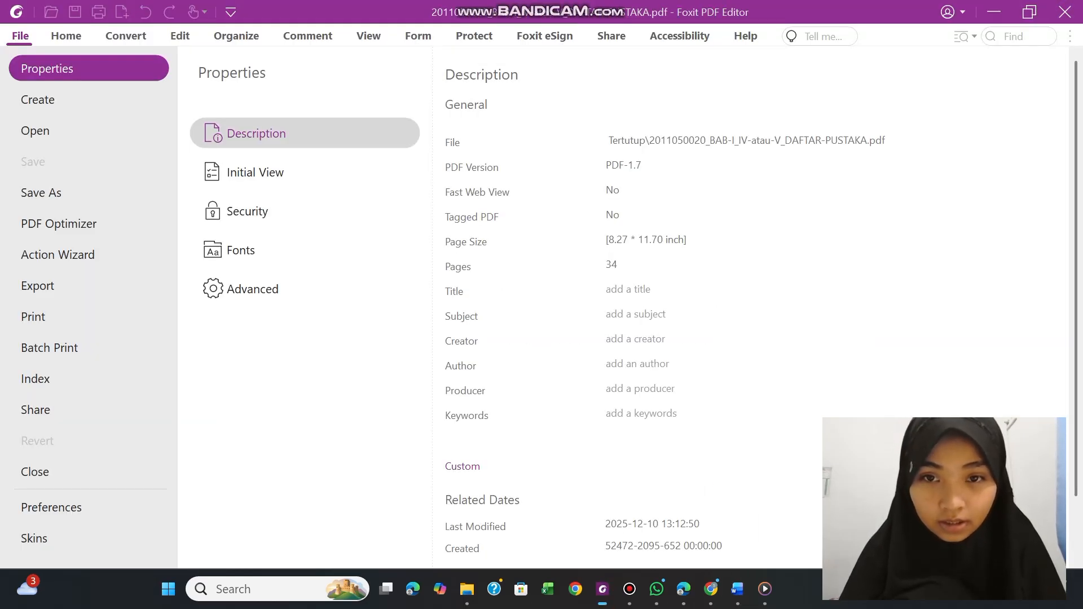
left_click(615, 291)
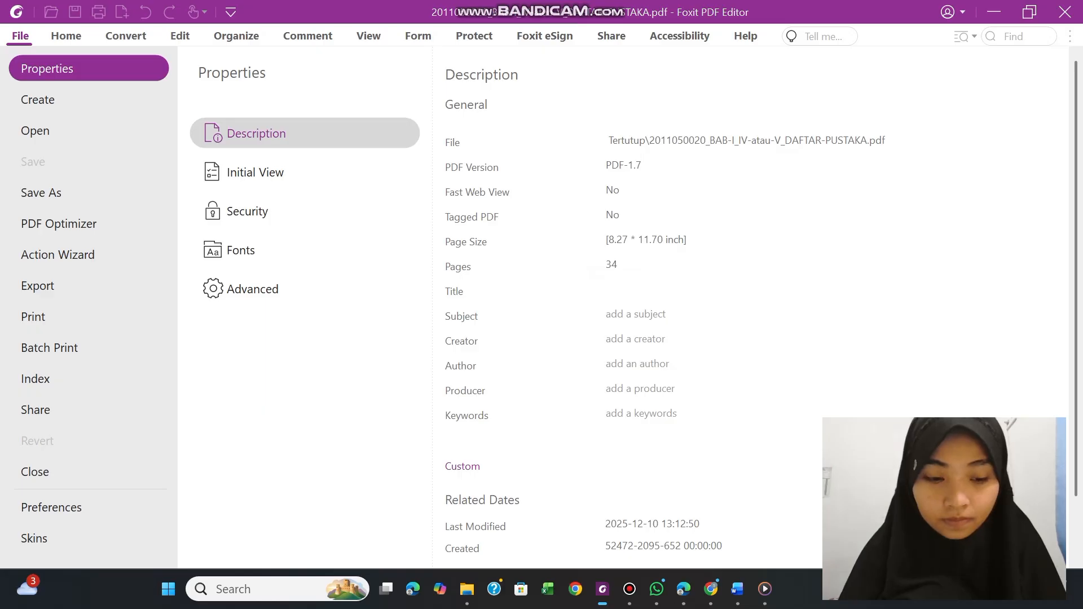
key("ctrl+v")
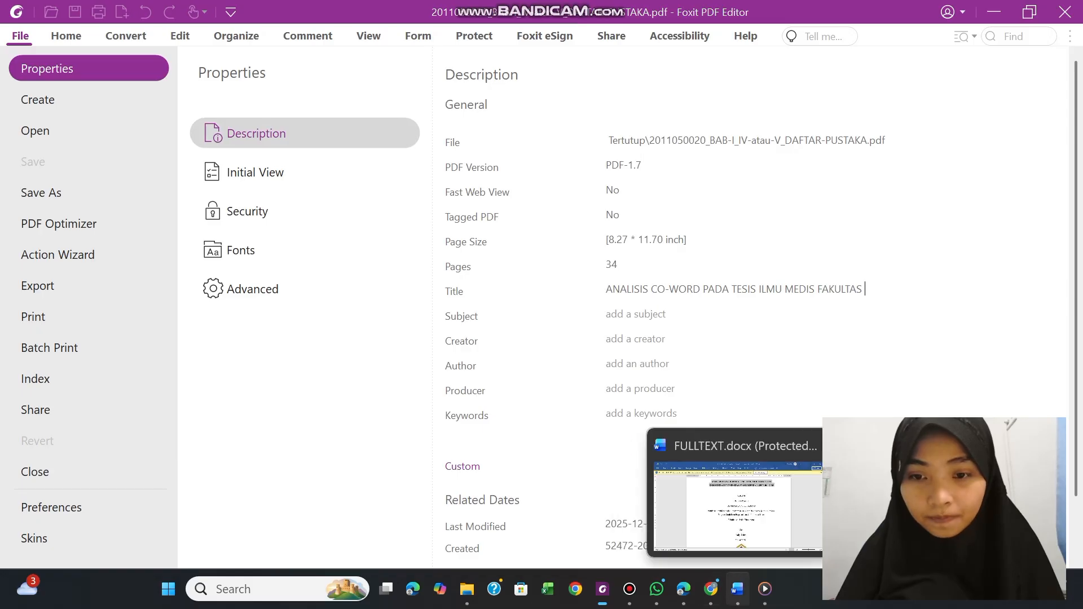
Copy the title line "KEDOKTERAN UNIVERSITAS ANDALAS PADA TAHUN 2014-2023" from FULLTEXT.docx in Word and append it to the PDF's Title property in Foxit
left_click(738, 589)
left_click(464, 186)
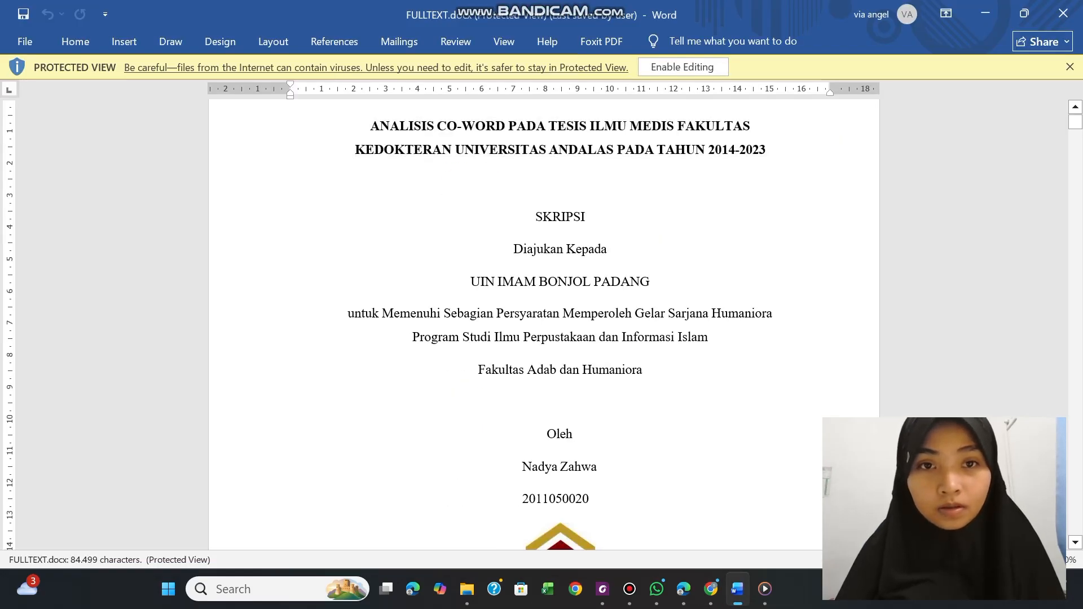
key("shift+Up")
key("ctrl+c")
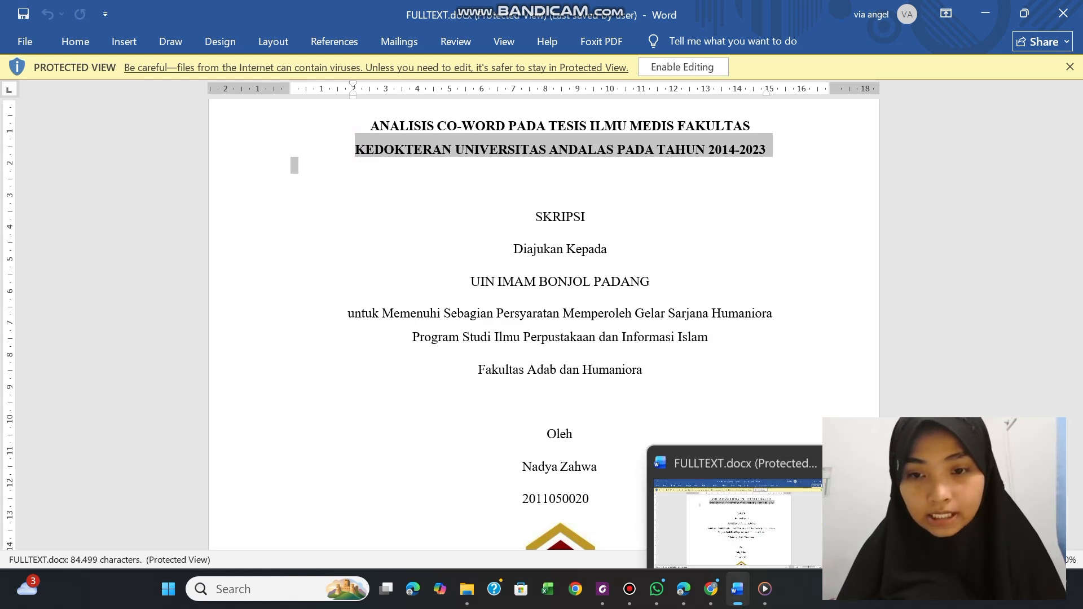
left_click(603, 589)
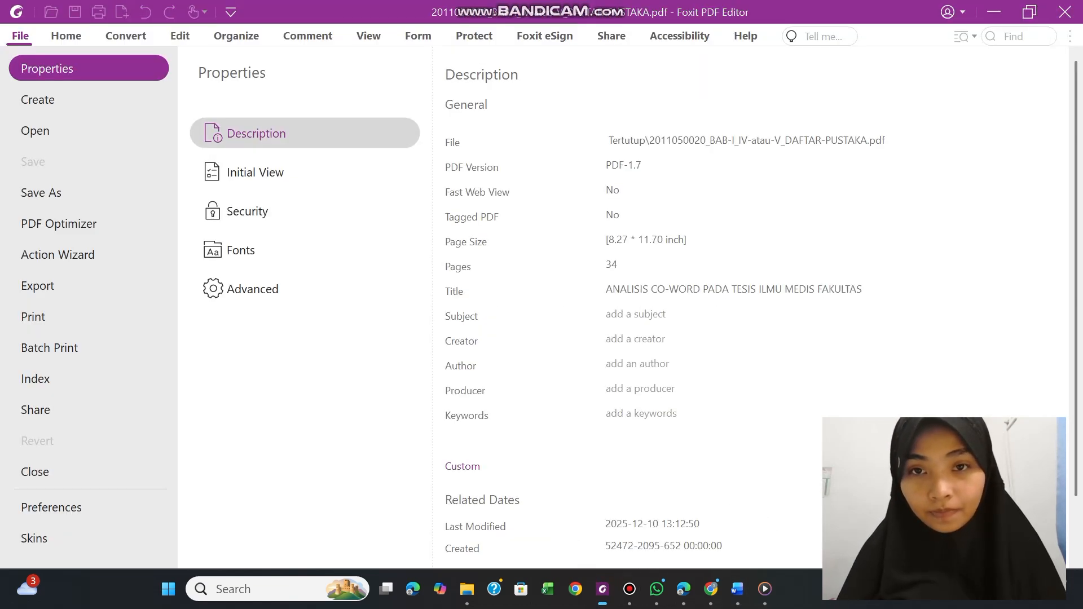
left_click(868, 289)
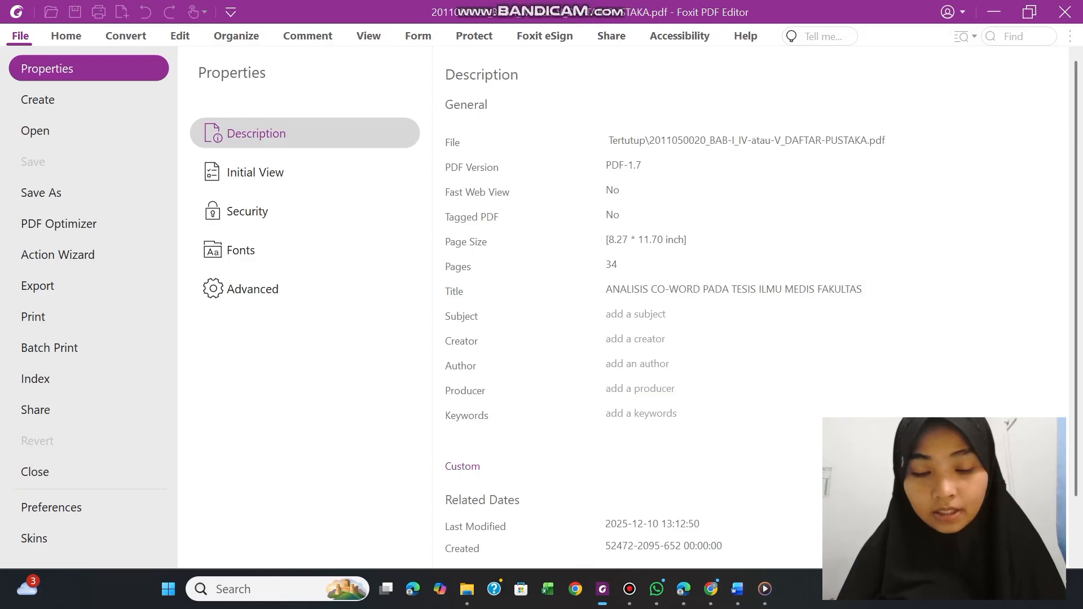
key("ctrl+v")
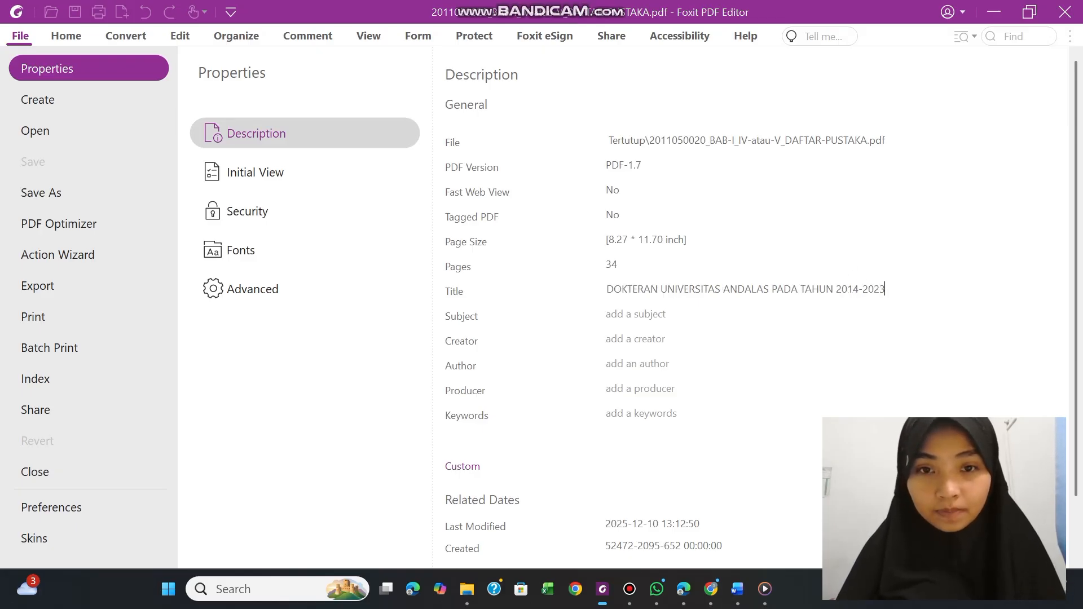
Enter "ILMU PERPUSTAKAAN" as the PDF's Subject property
left_click(627, 318)
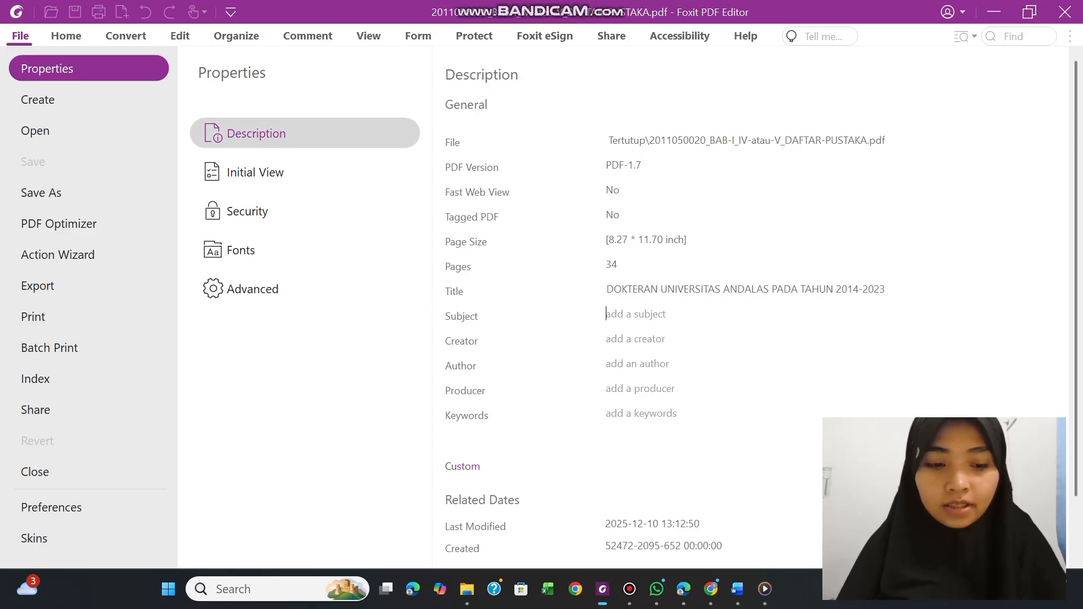
type("ILMU")
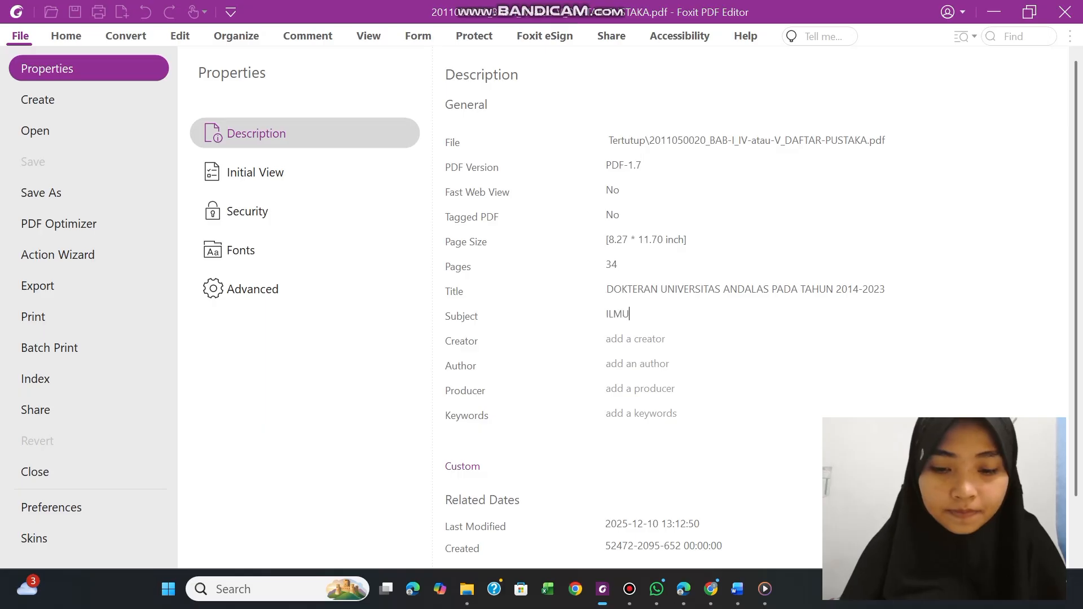
type(" PERPU")
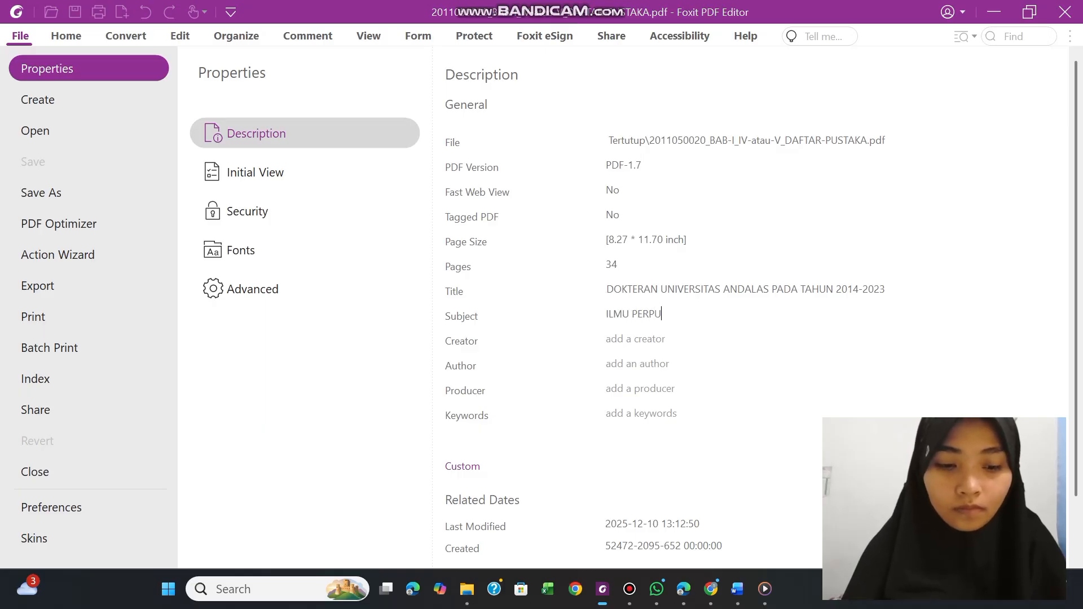
type("STAKAAN")
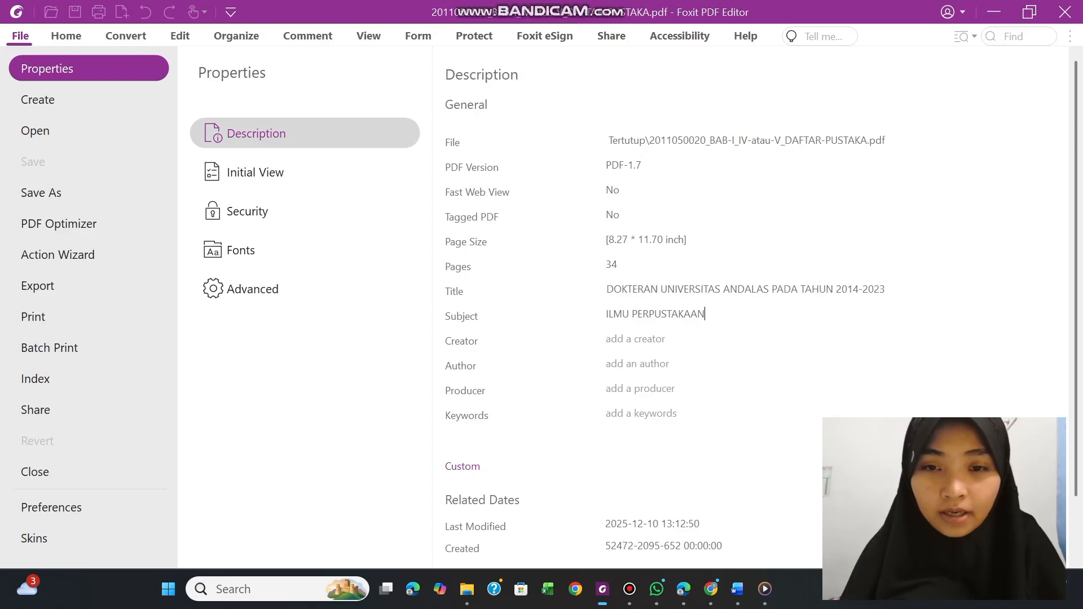
Enter "MICROSOFT WORD" as the PDF's Creator property
left_click(620, 340)
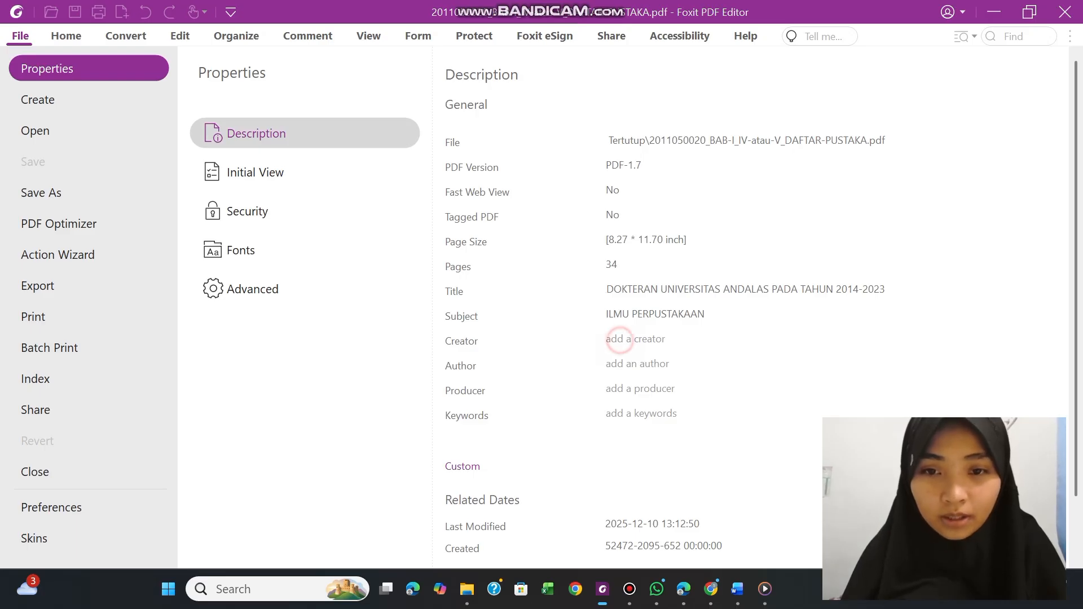
type("MI")
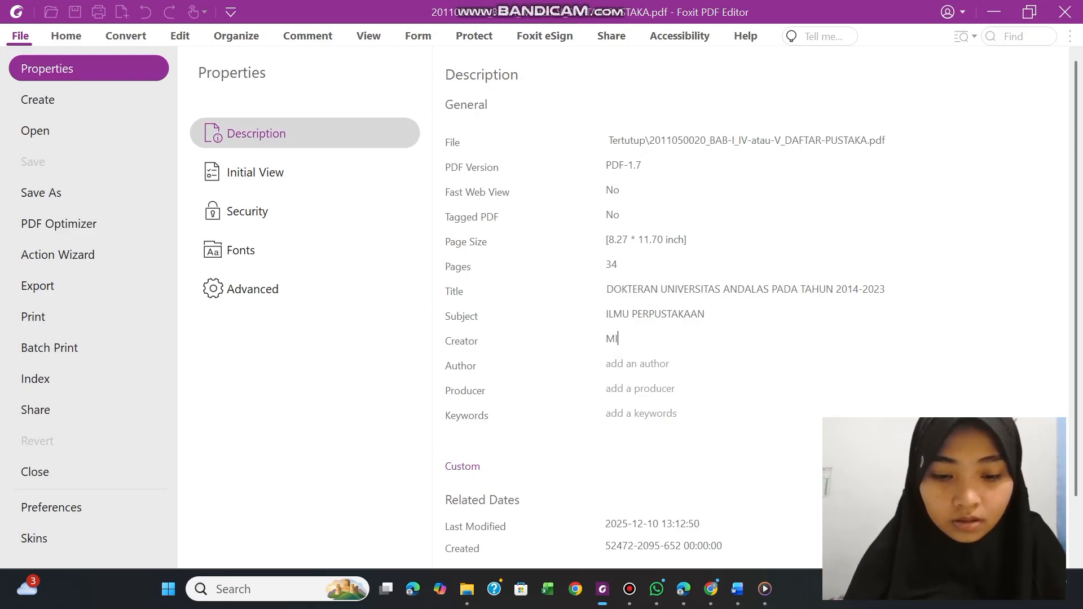
type("CRO")
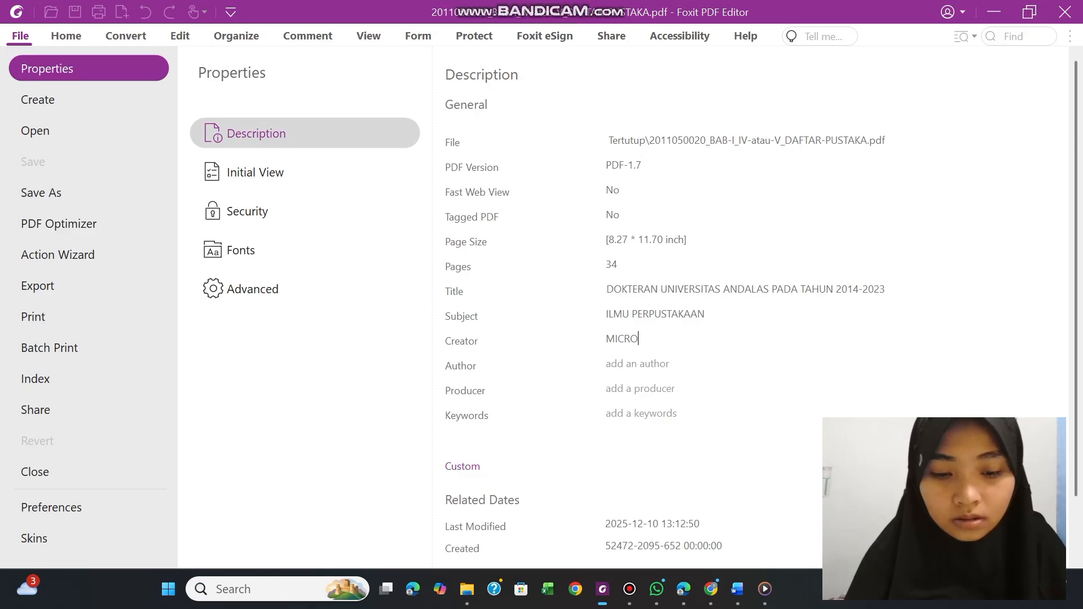
type("SO")
type("FT")
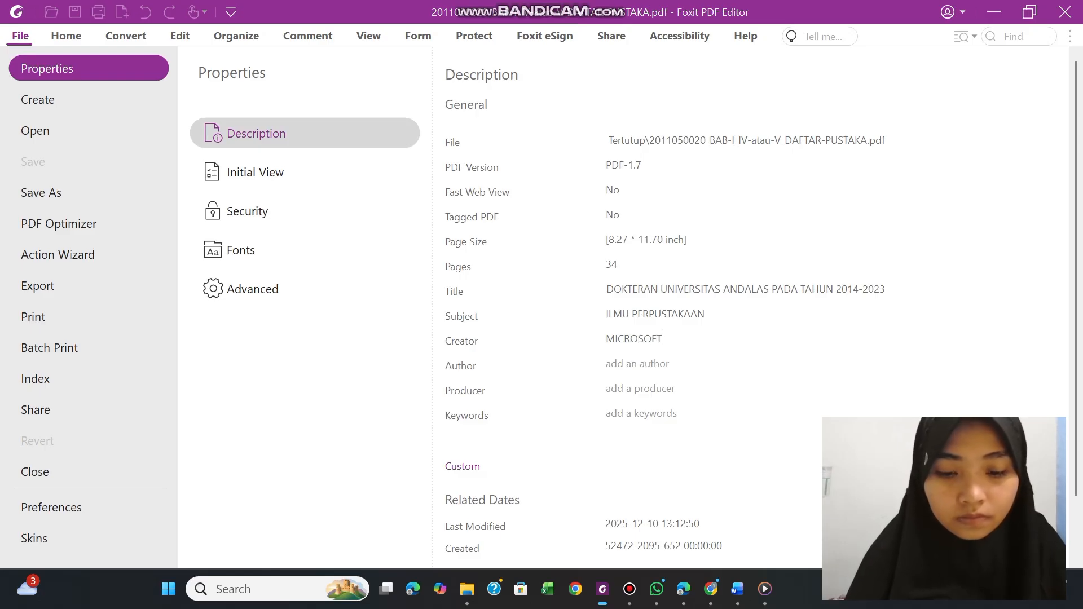
type(" WORD")
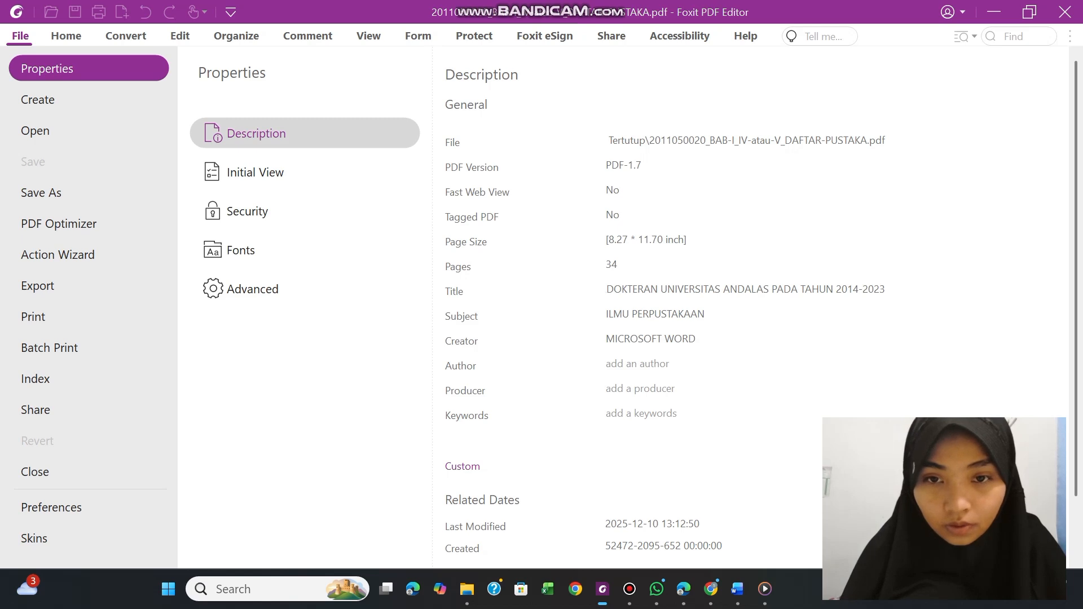
Look up the thesis author's name on the FULLTEXT.docx cover page in Word and enter it in capitals as the PDF's Author property in Foxit
left_click(623, 370)
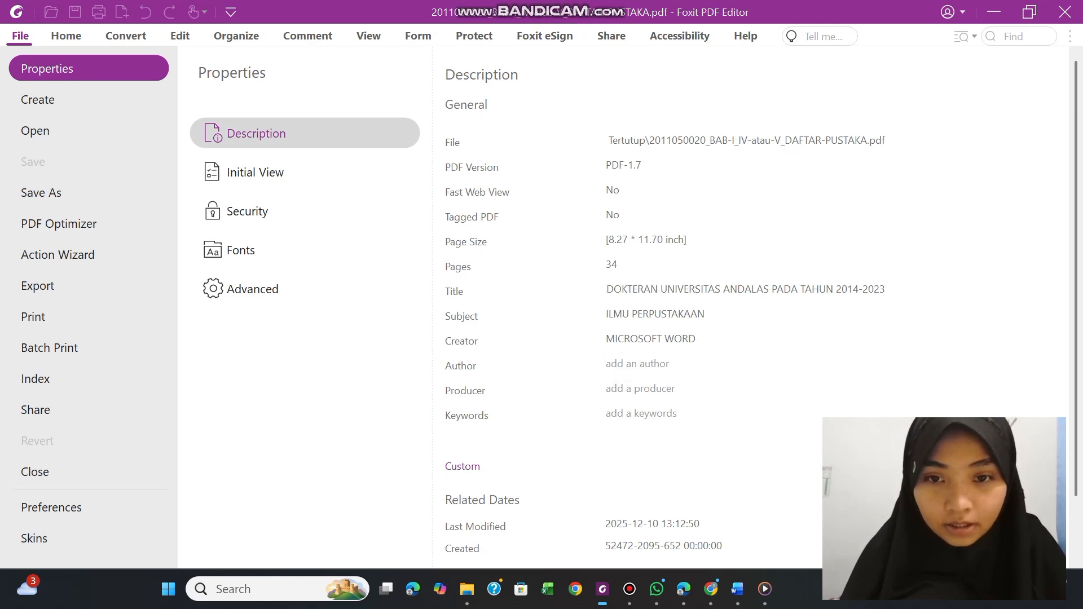
left_click(612, 368)
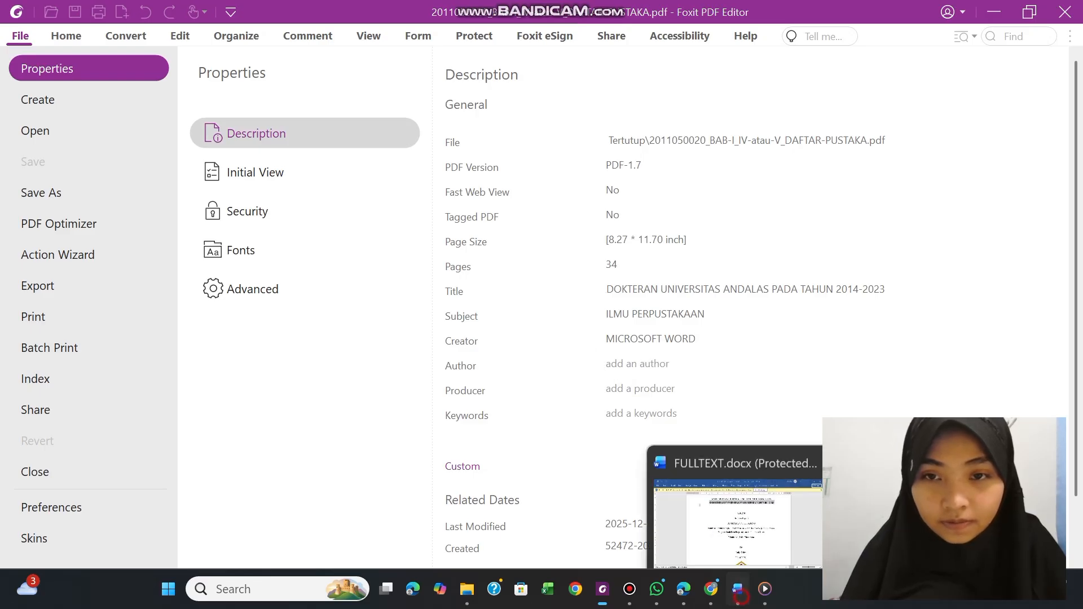
left_click(737, 589)
left_click(561, 259)
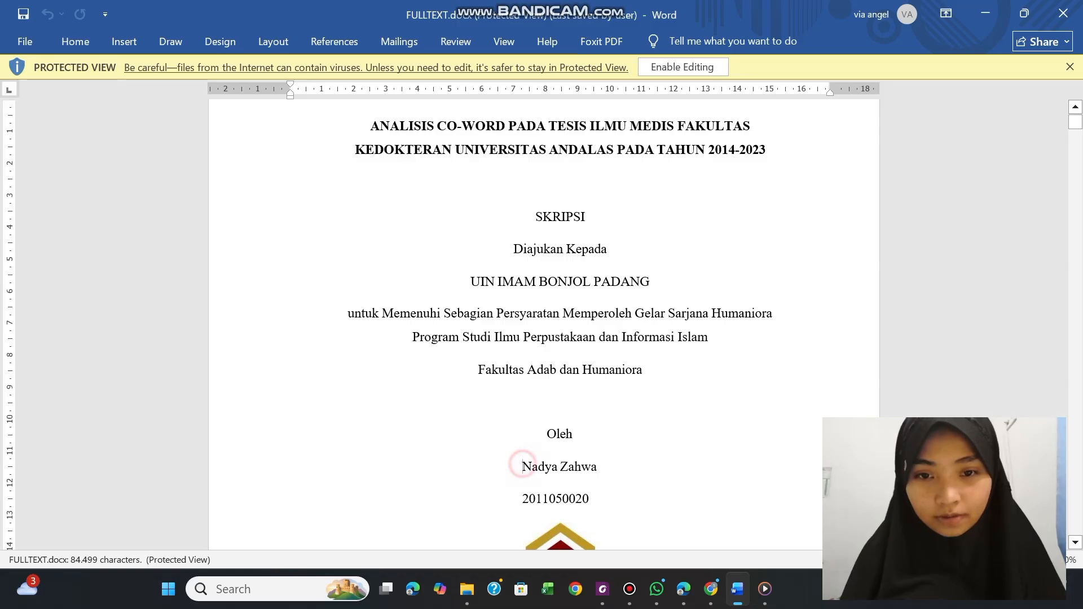
double_click(527, 466)
left_click(602, 589)
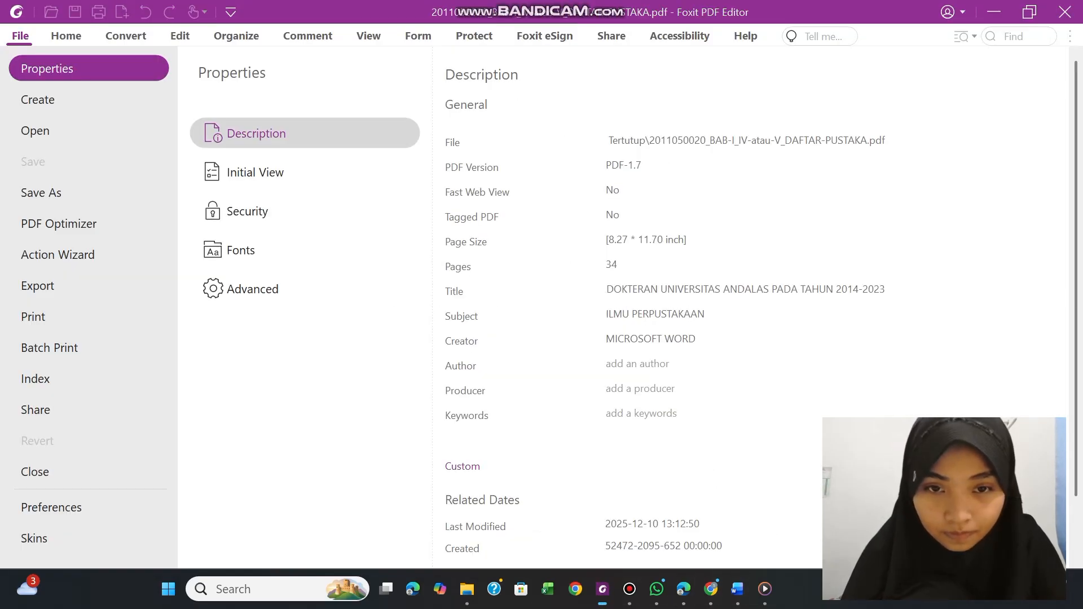
left_click(619, 368)
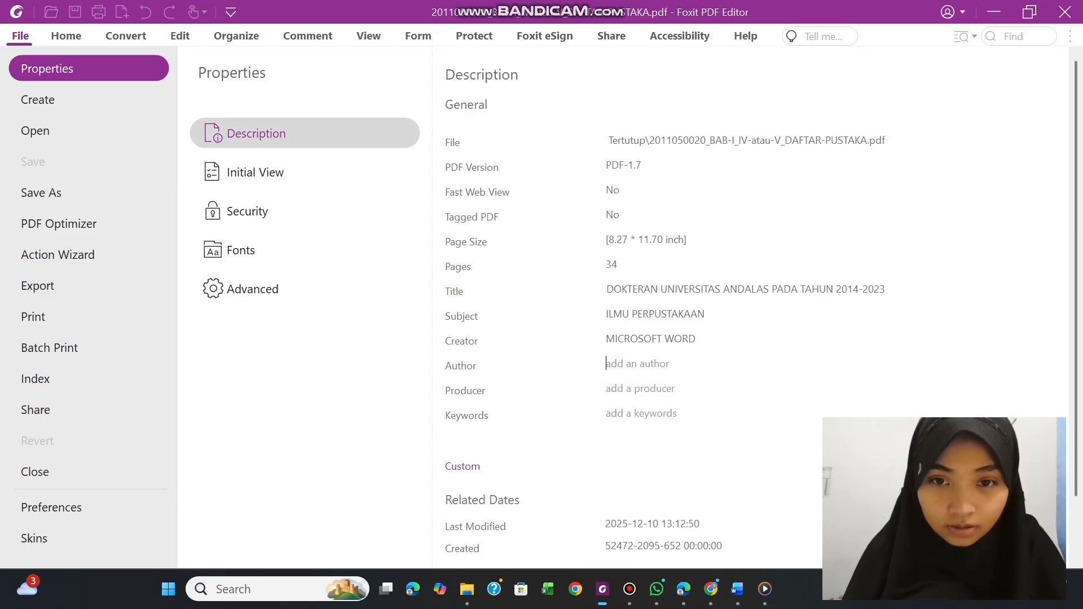
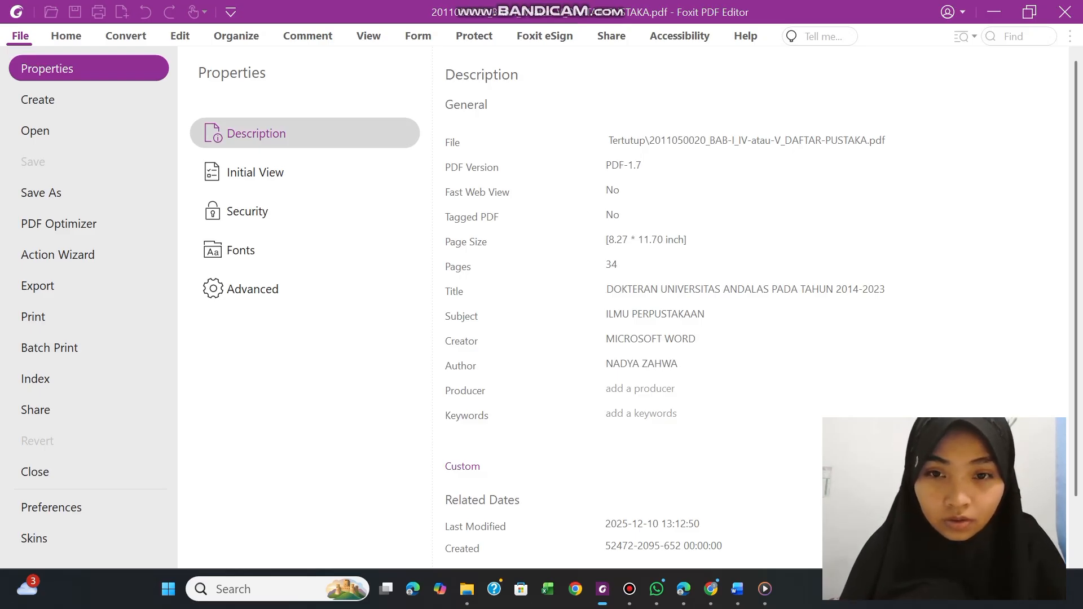
Enter "FOXIT PDF EDITOR PROFESIONAL" as the PDF's Producer property
left_click(624, 390)
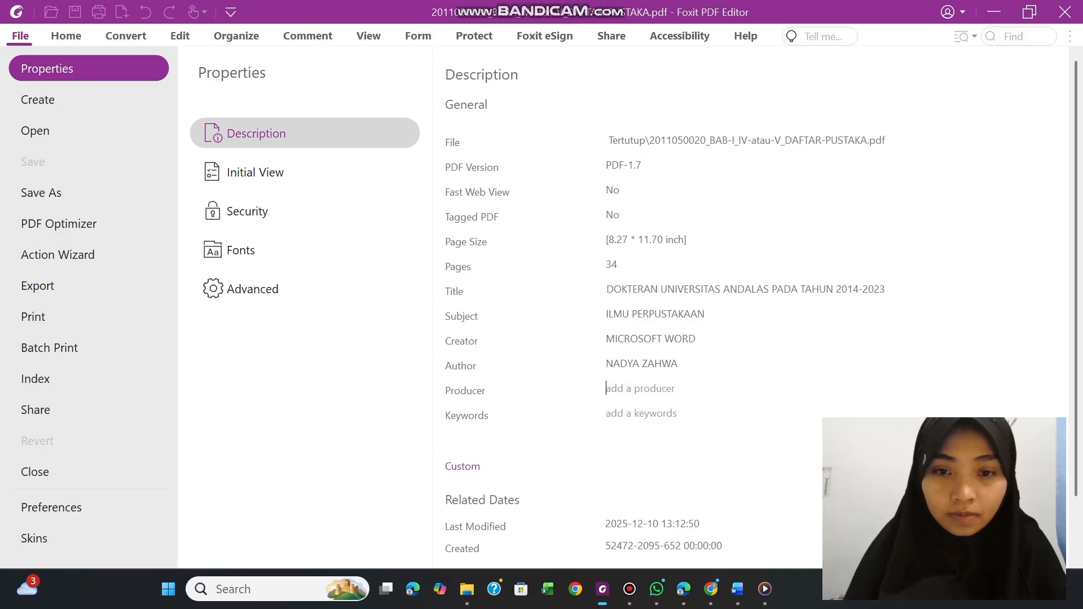
type("FO")
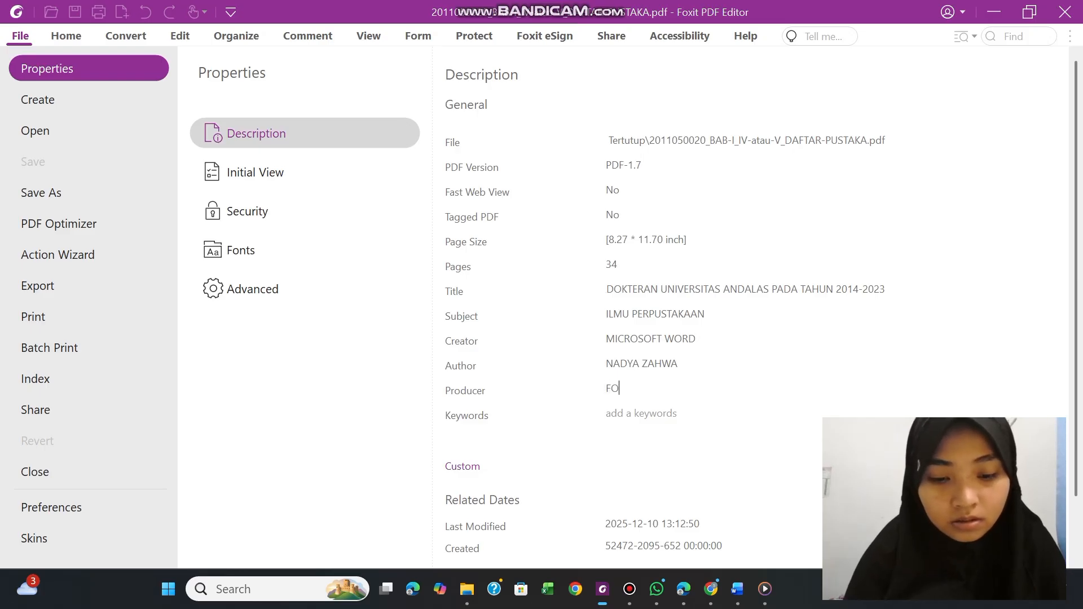
type("XIT")
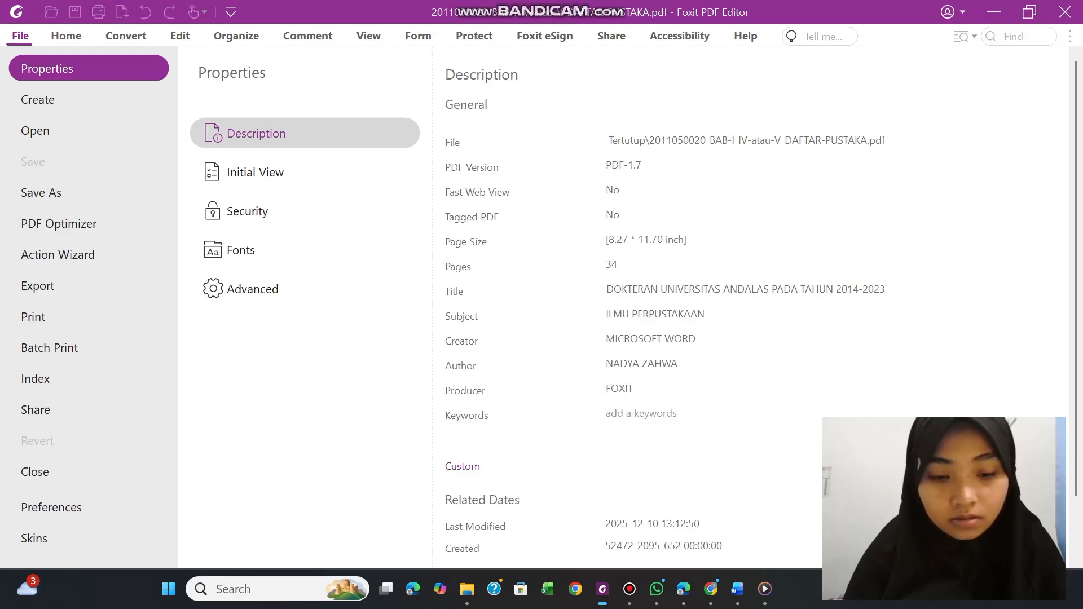
type(" PDF")
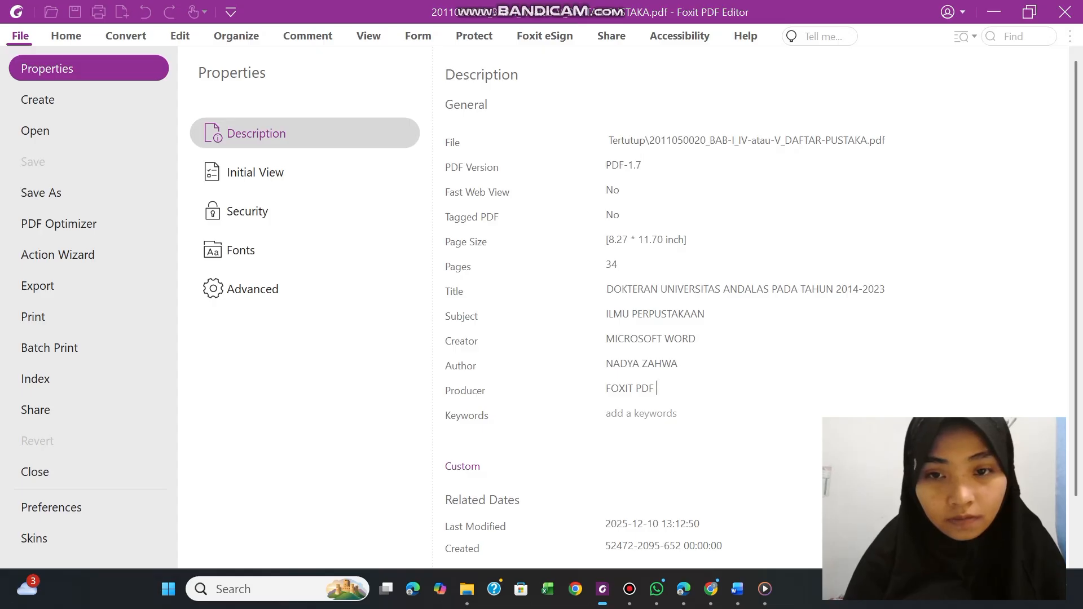
type(" ED")
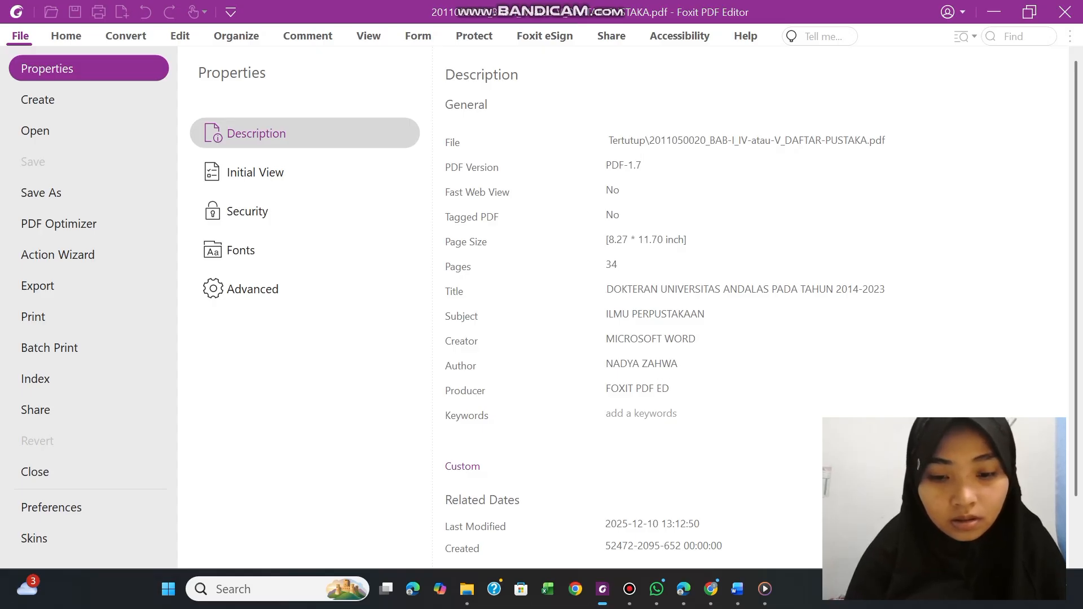
type("ITOR")
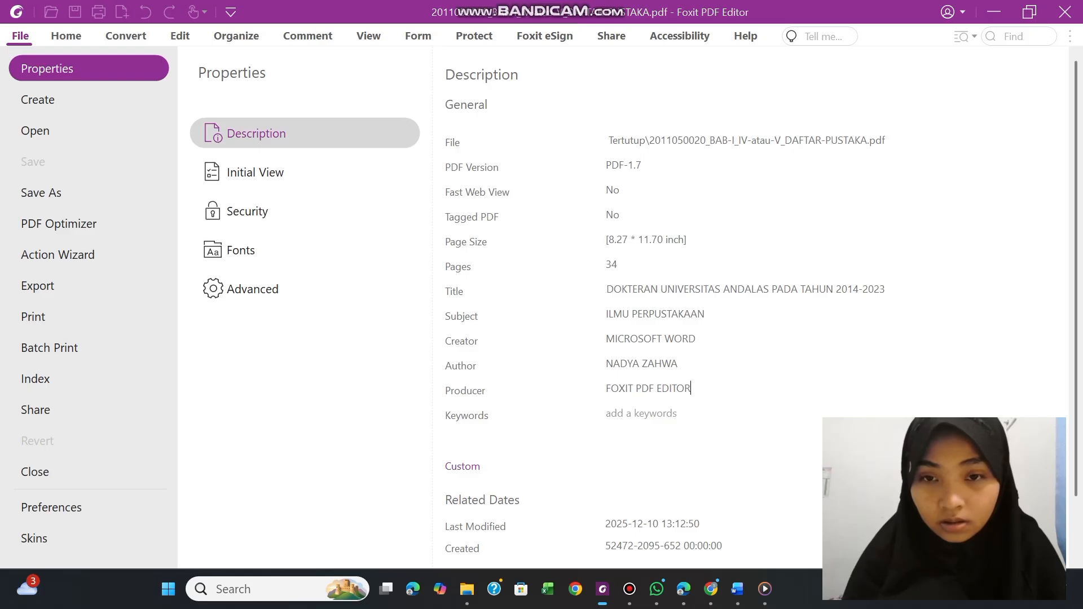
type(" PR")
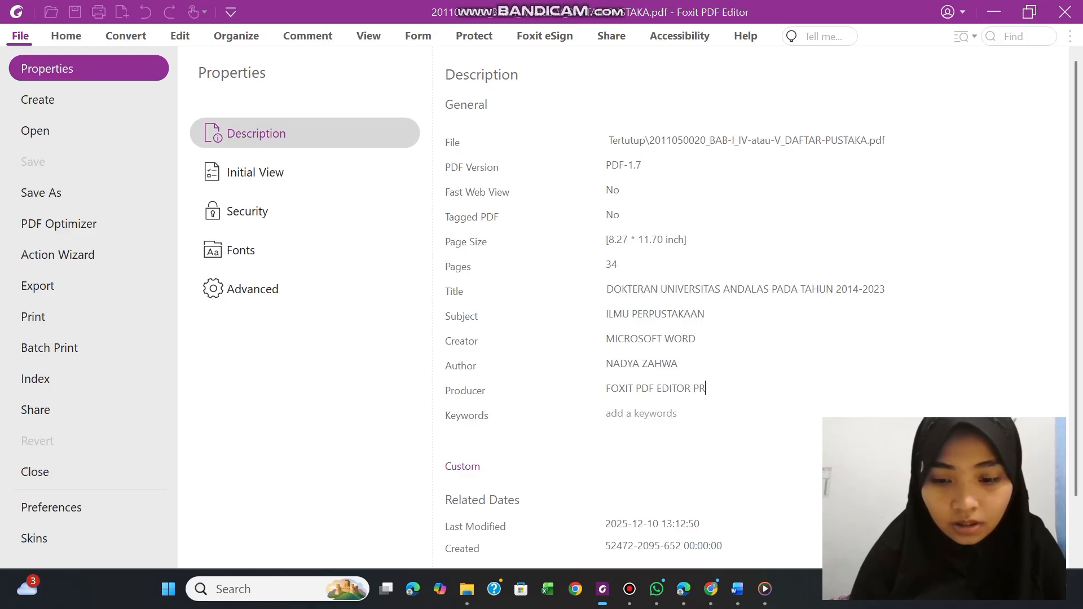
type("OFESO")
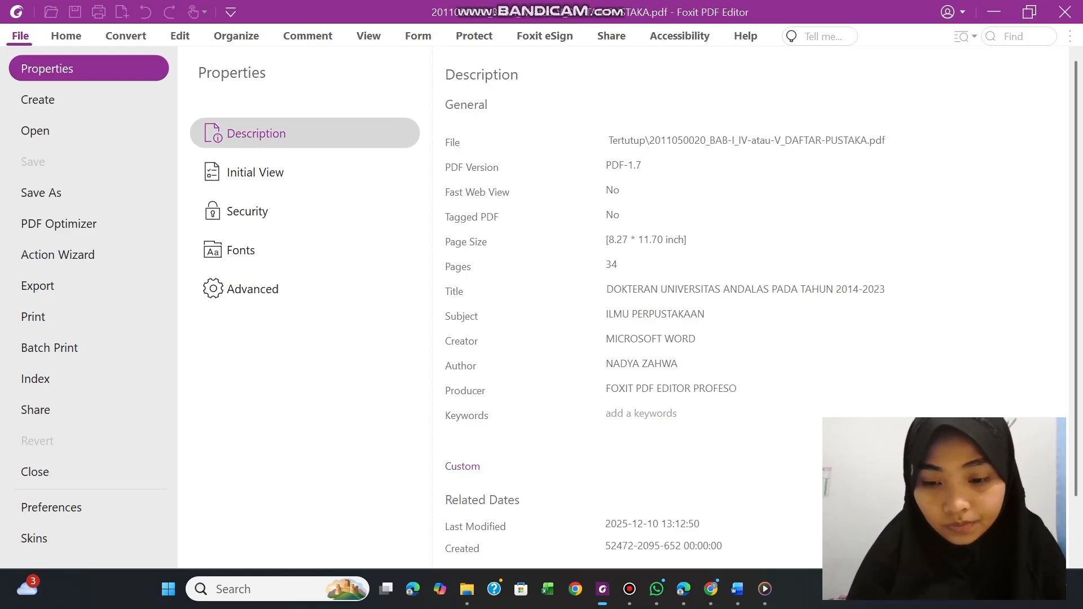
key("BackSpace")
type("IONAL")
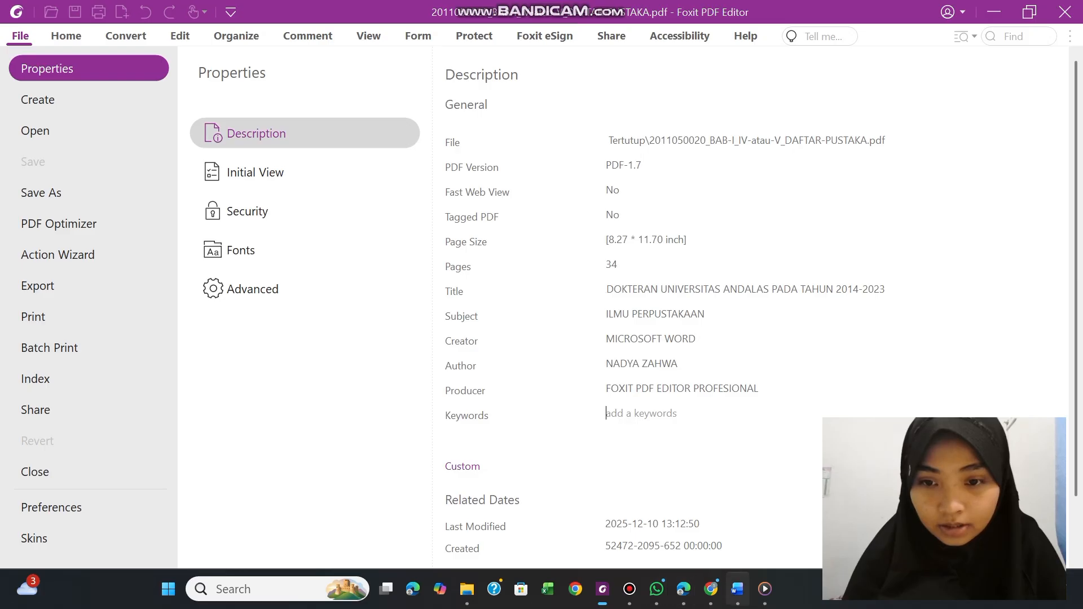
In Word, copy the keywords "Co-Word analysis, Bibliometrics, Midwifery, Public Health Sciences, Biomedicine" from the English abstract of FULLTEXT.docx
left_click(738, 590)
left_click(683, 384)
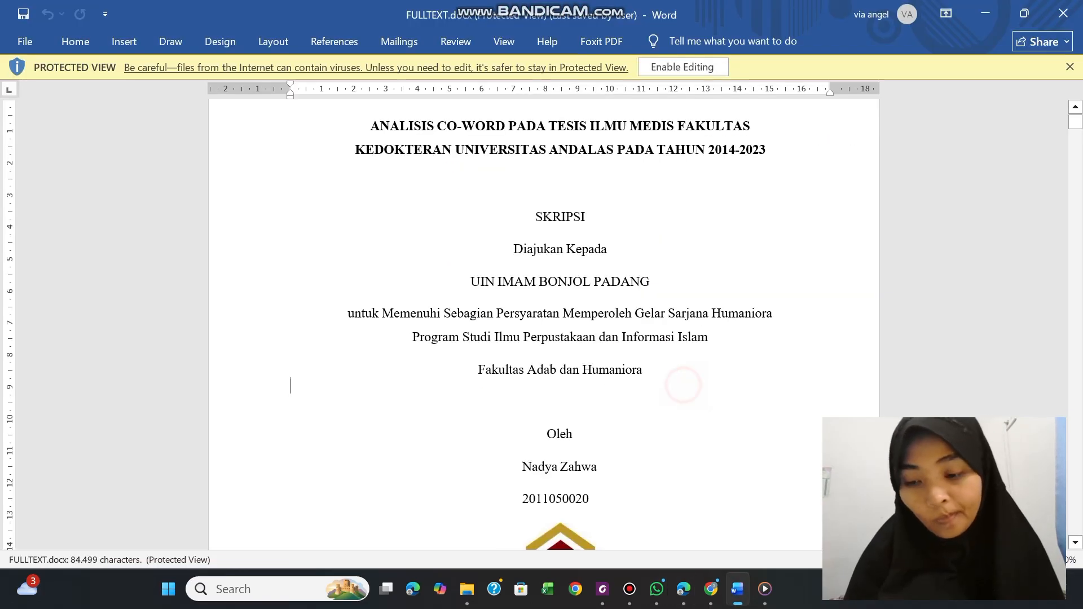
scroll(683, 384, "down", 4)
scroll(544, 324, "down", 20)
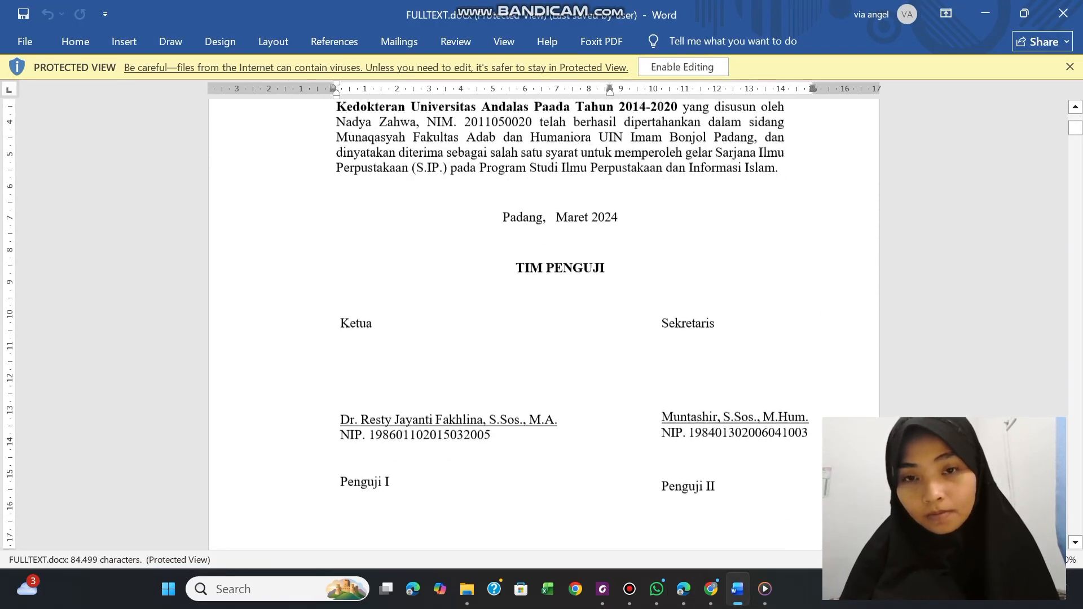
scroll(544, 324, "down", 20)
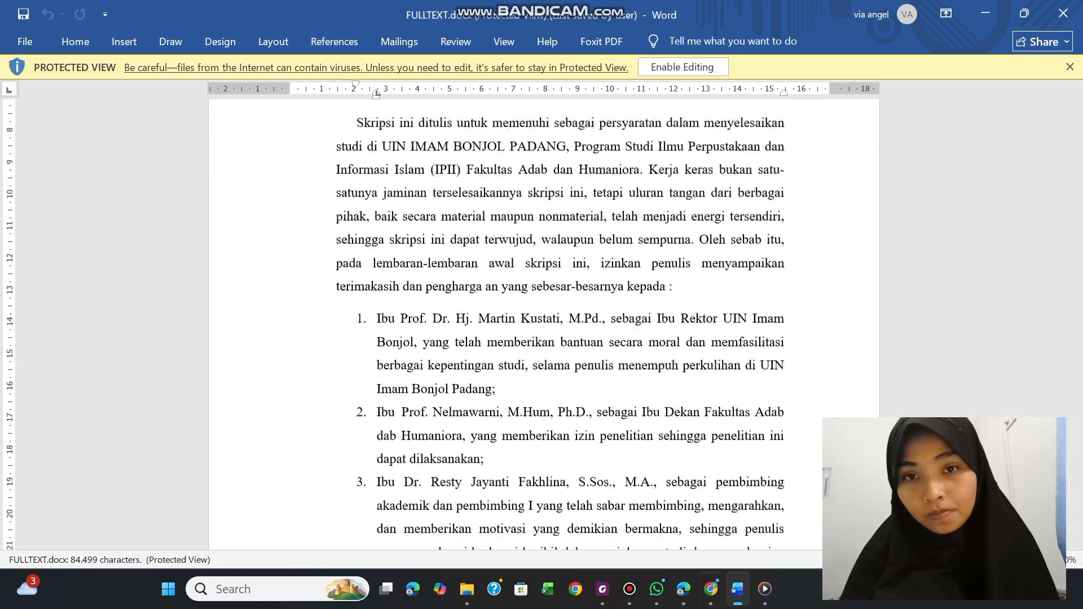
mouse_move(711, 589)
scroll(544, 325, "down", 20)
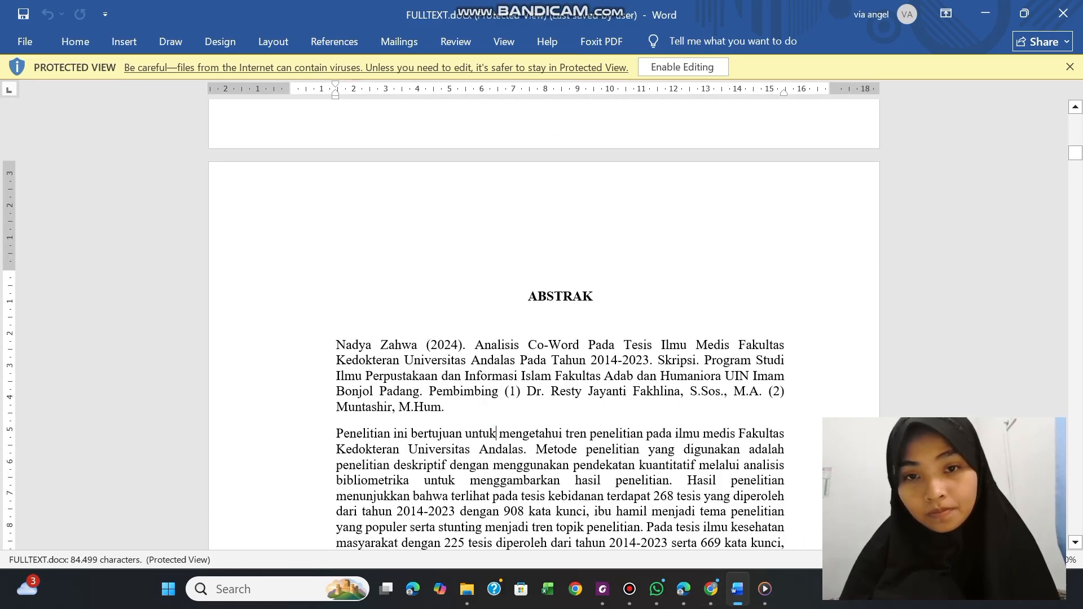
scroll(498, 391, "up", 8)
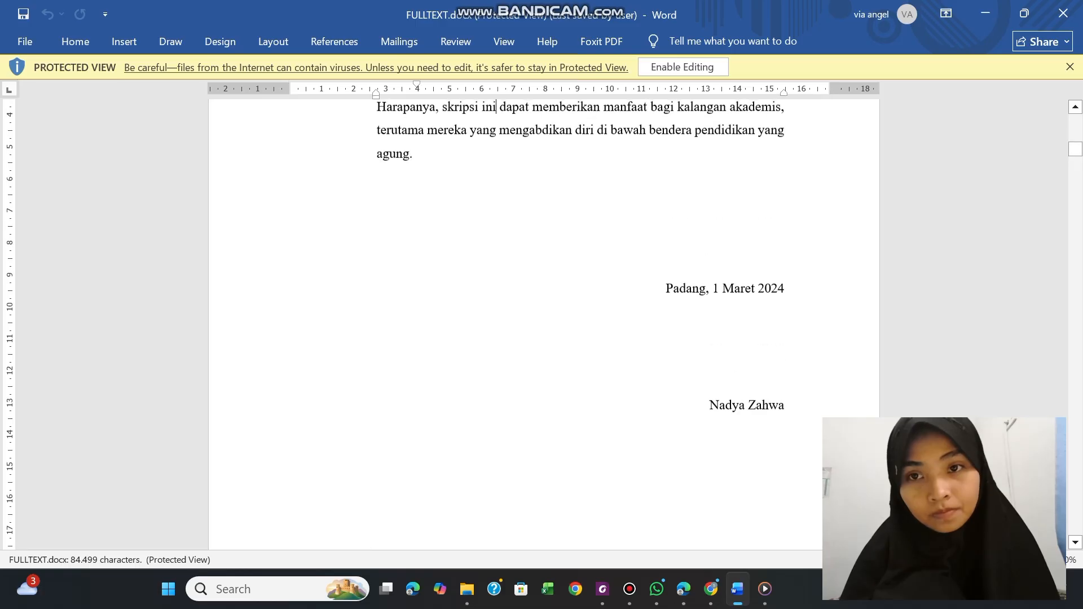
scroll(290, 404, "down", 8)
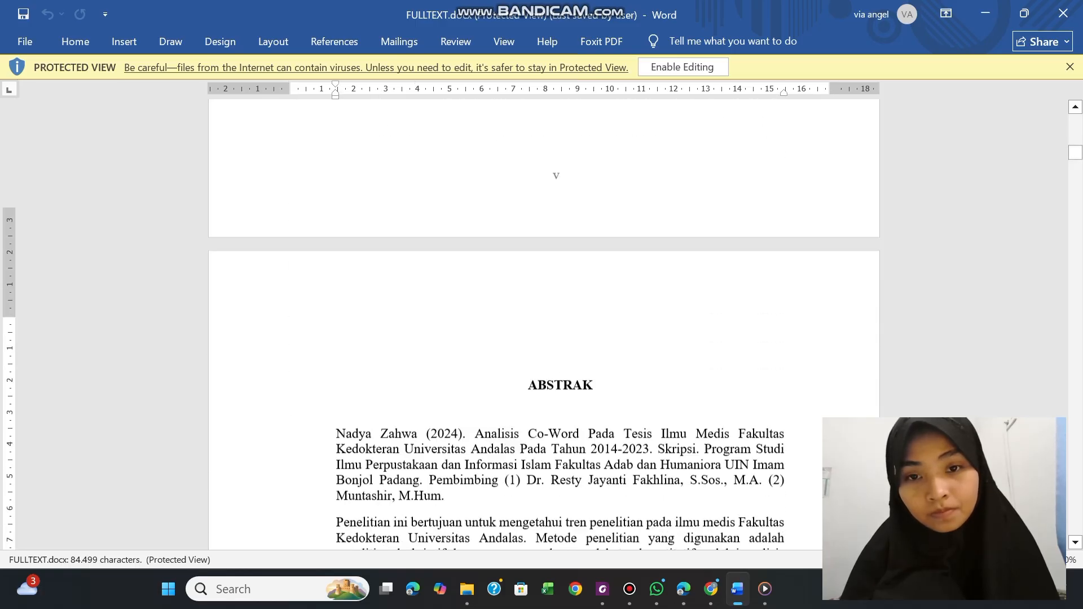
scroll(377, 543, "down", 10)
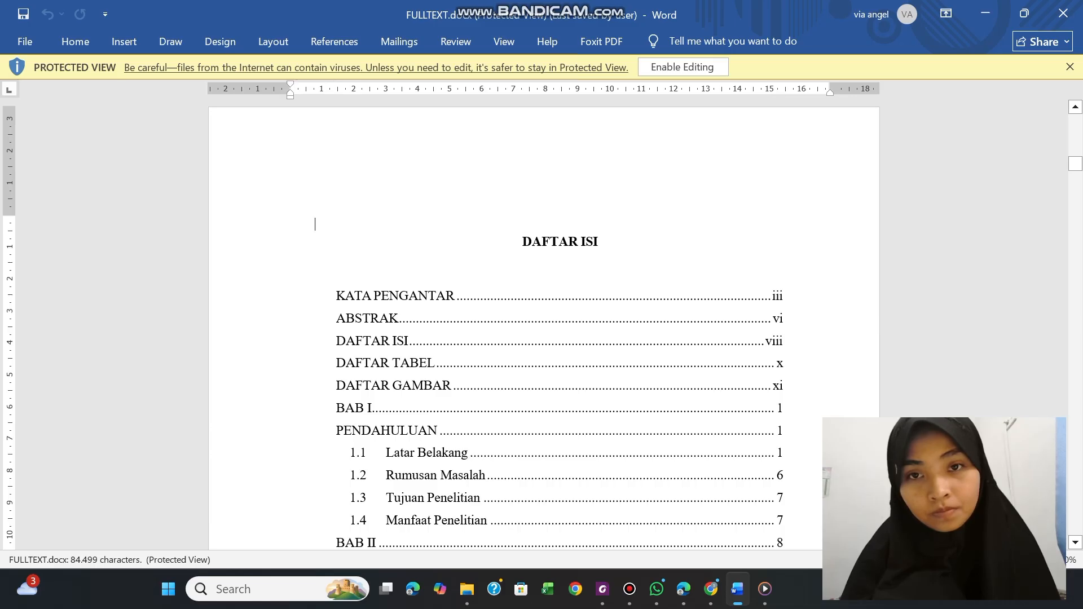
scroll(315, 225, "up", 5)
scroll(477, 103, "up", 4)
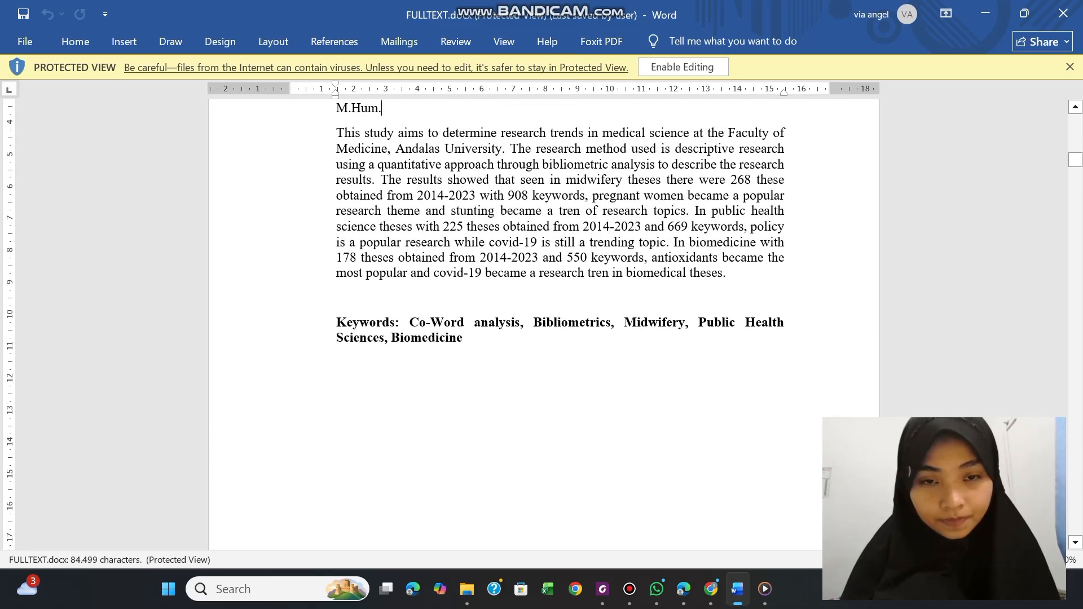
left_click(410, 322)
key("ctrl+shift+Down")
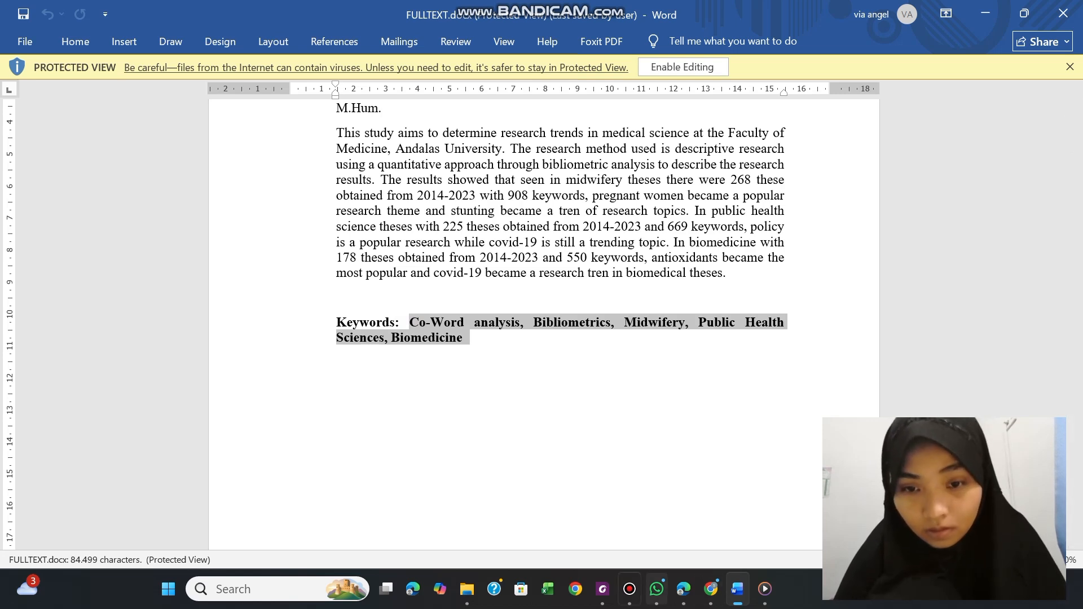
Switch to Foxit, paste the copied English keywords into the PDF's Keywords property, and save the PDF
left_click(603, 589)
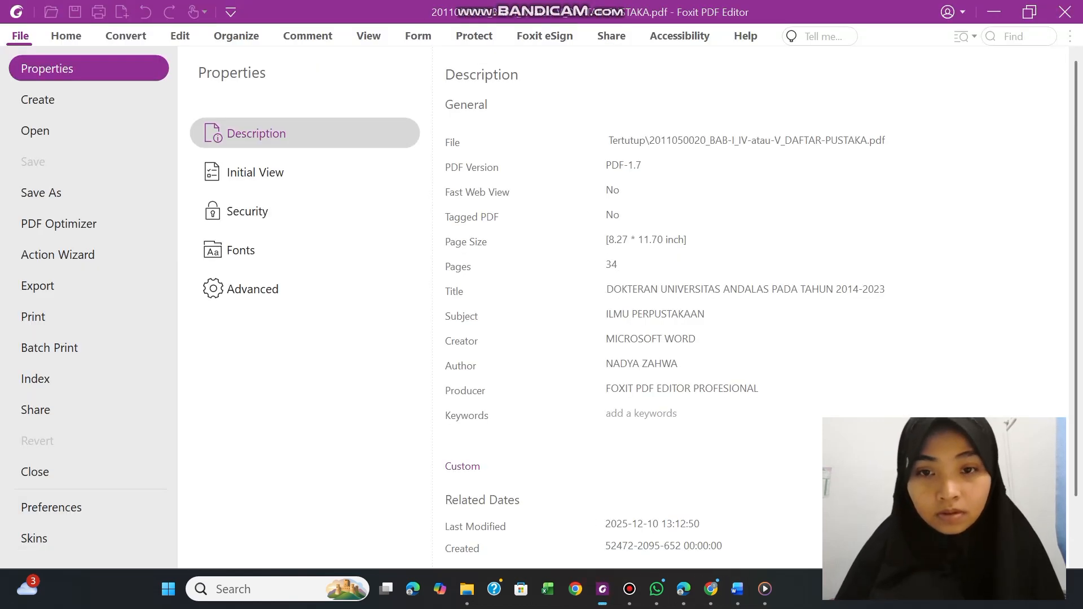
left_click(609, 415)
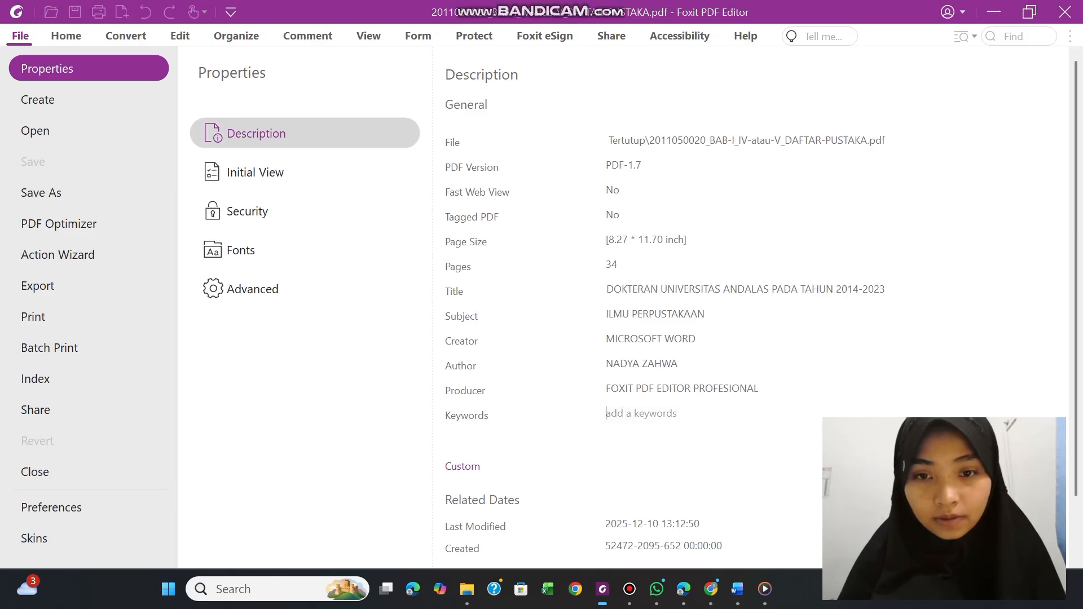
key("ctrl+v")
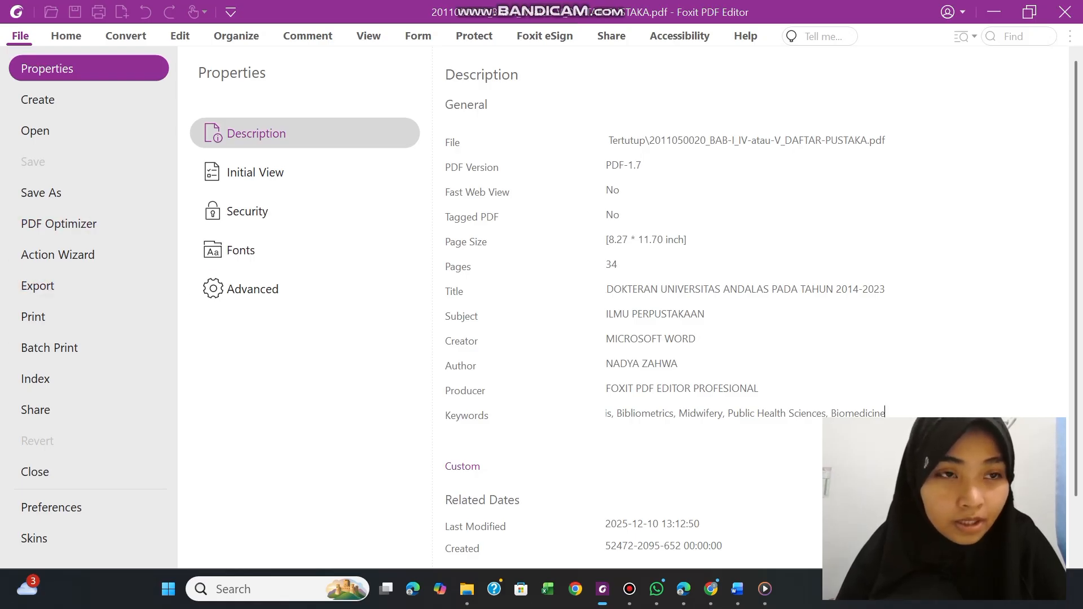
left_click(66, 36)
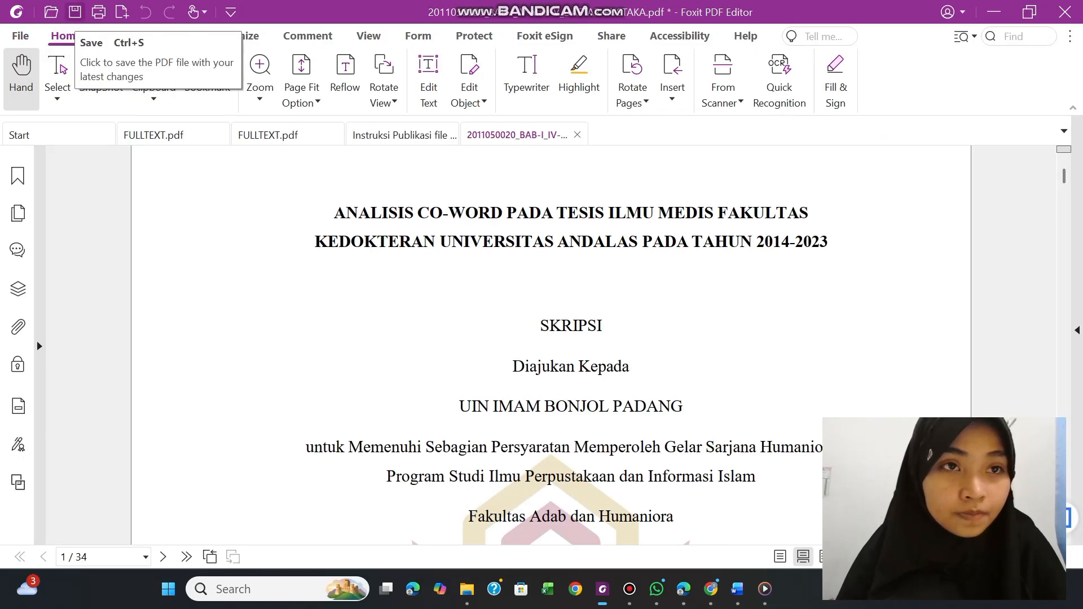
left_click(75, 11)
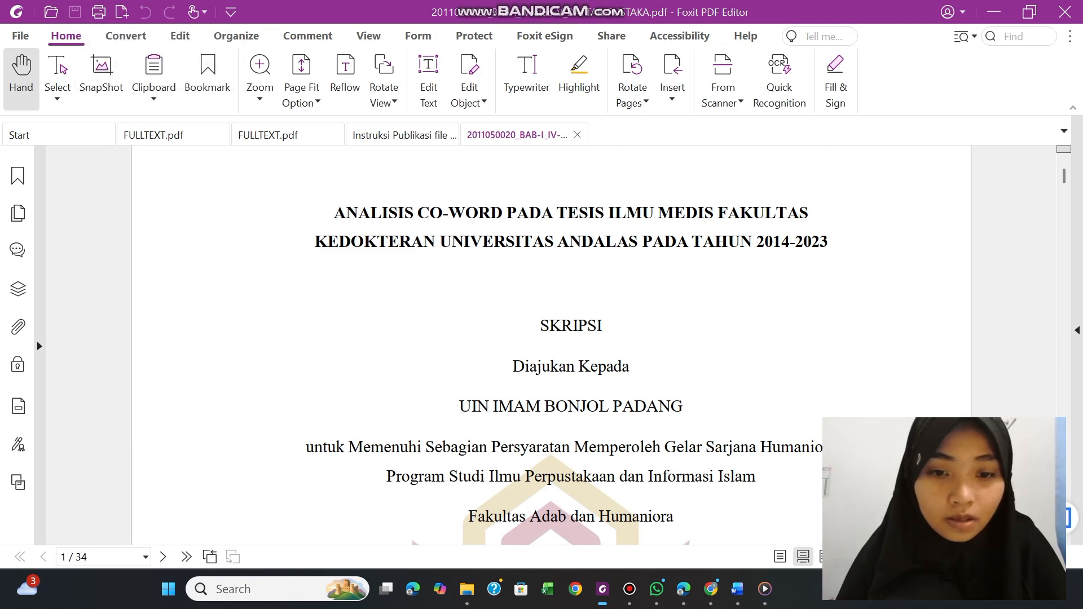
From folder F in File Explorer, open the BAB-II_sampai_SEBELUM-BAB-TERAKHIR PDF in Foxit PDF Editor 12.0 and display its Description properties
left_click(467, 589)
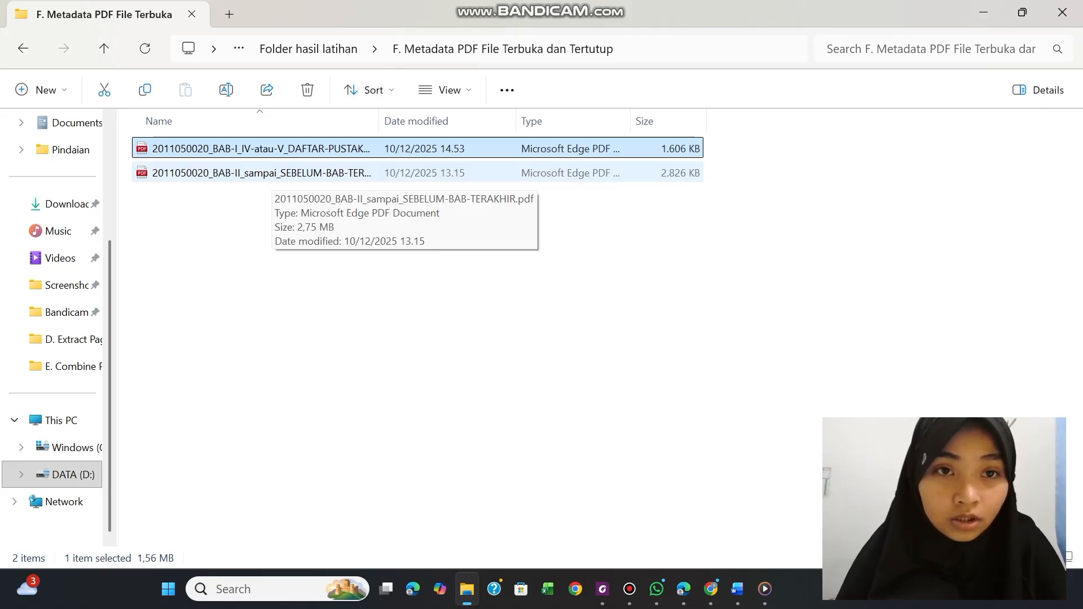
right_click(277, 173)
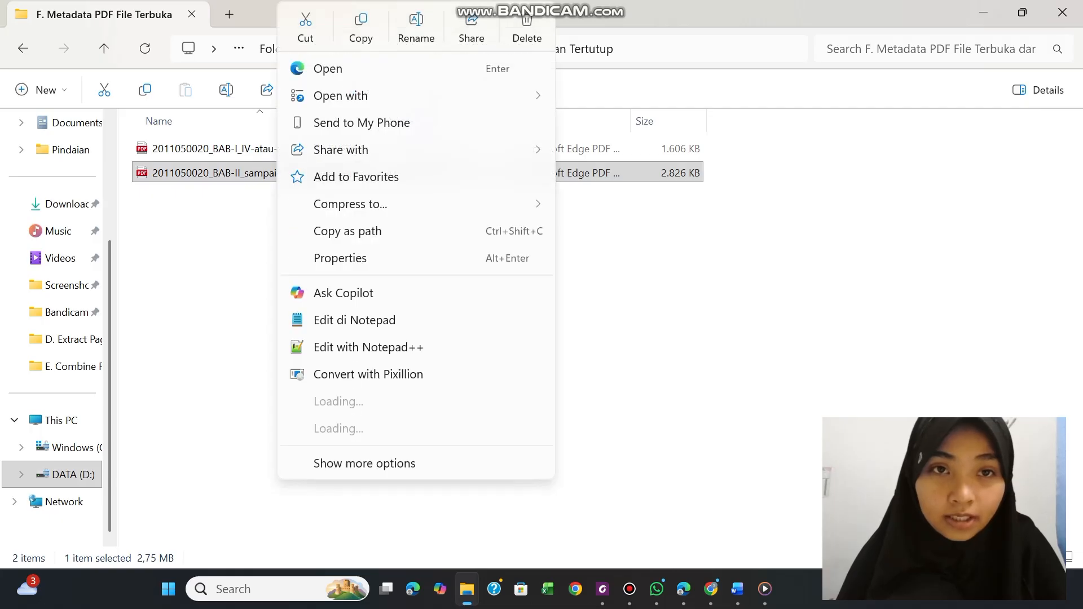
mouse_move(350, 96)
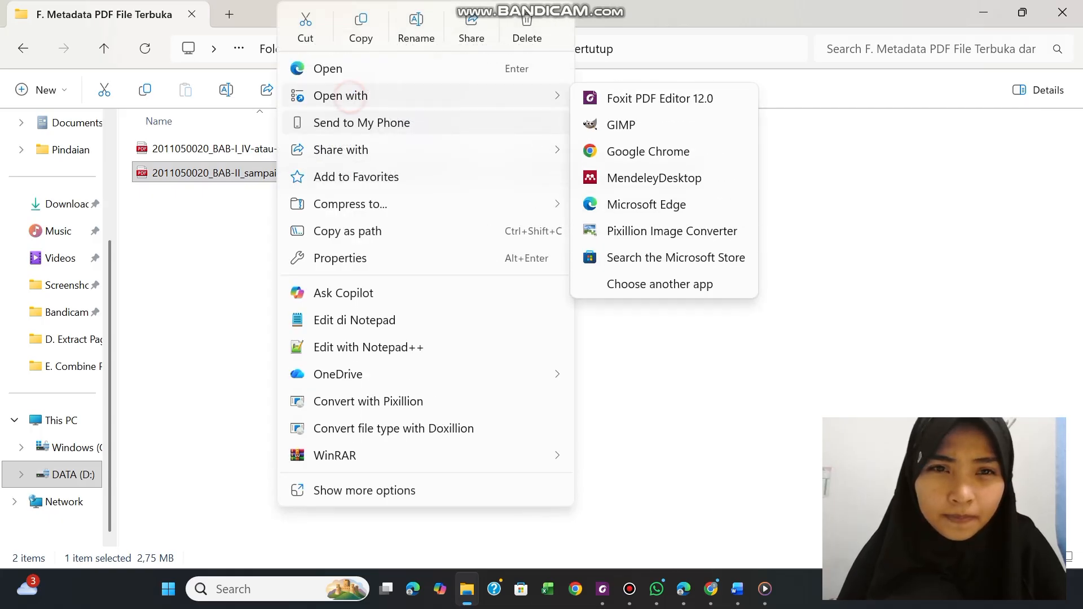
left_click(590, 93)
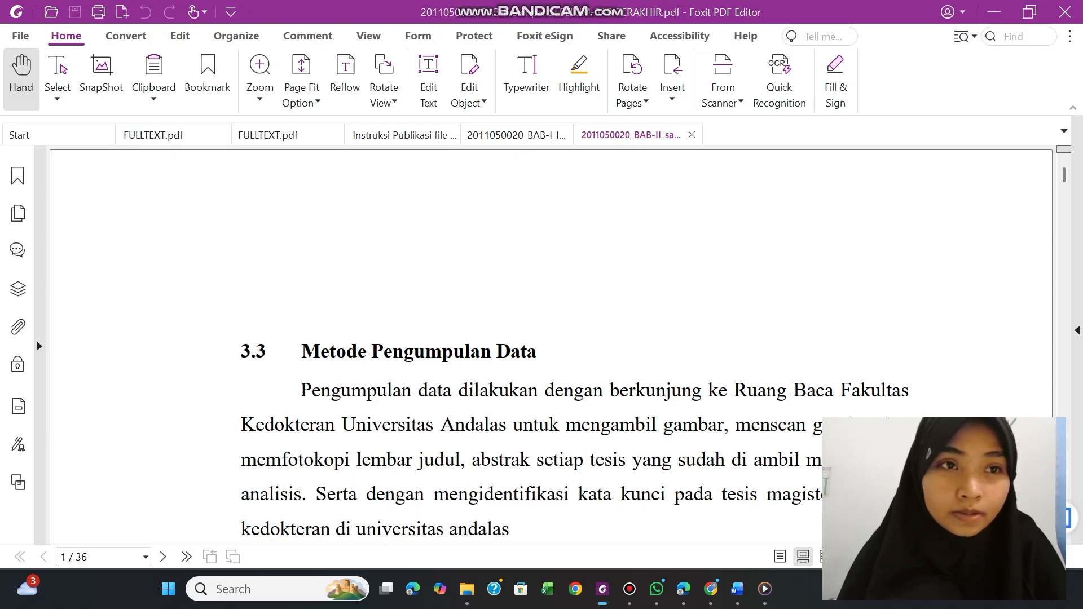
left_click(21, 35)
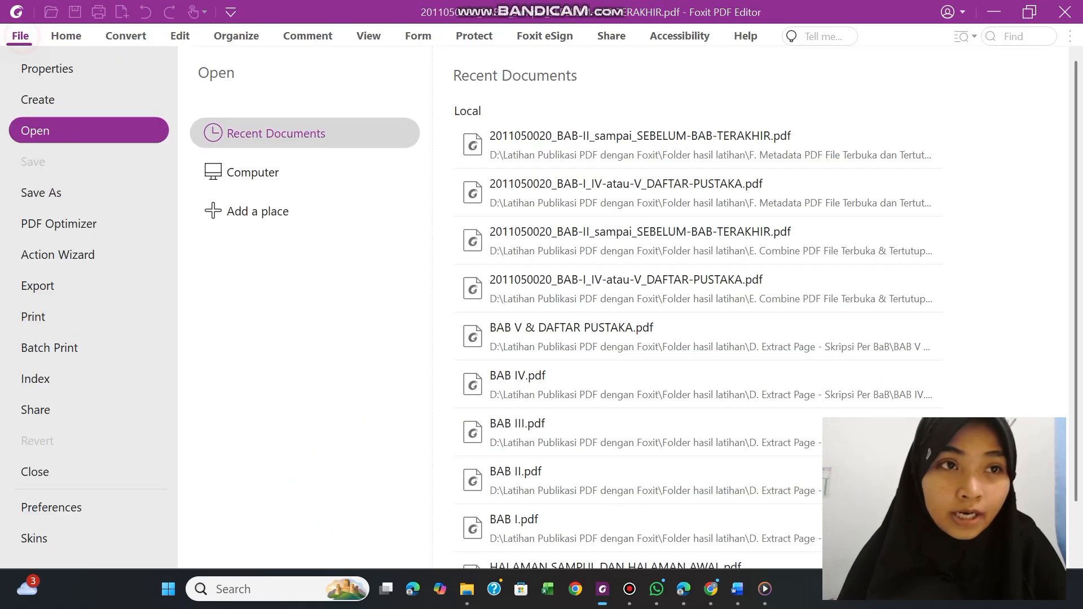
left_click(45, 69)
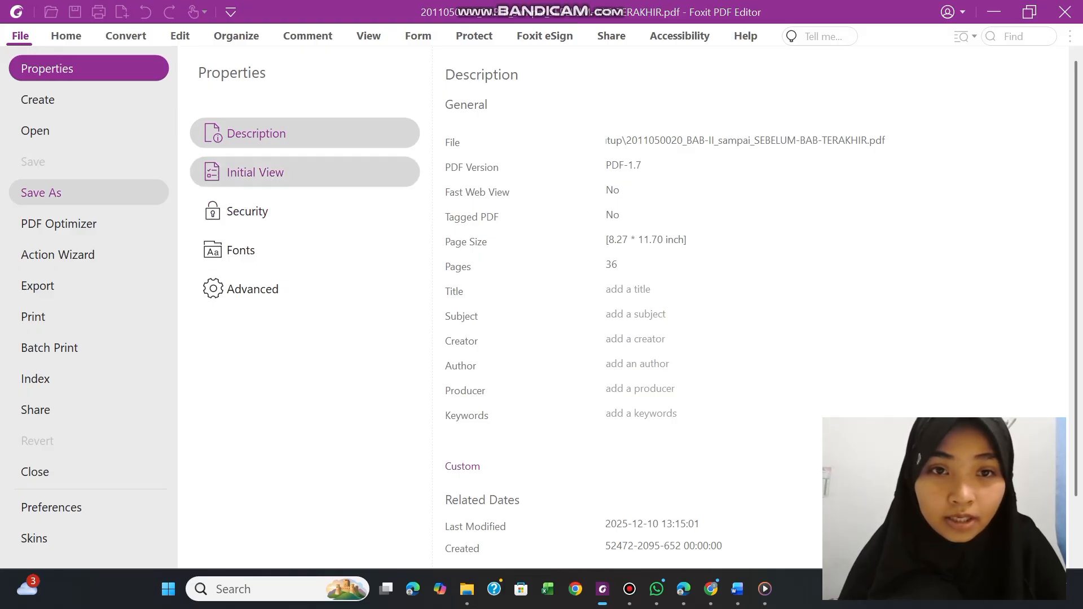
left_click(352, 137)
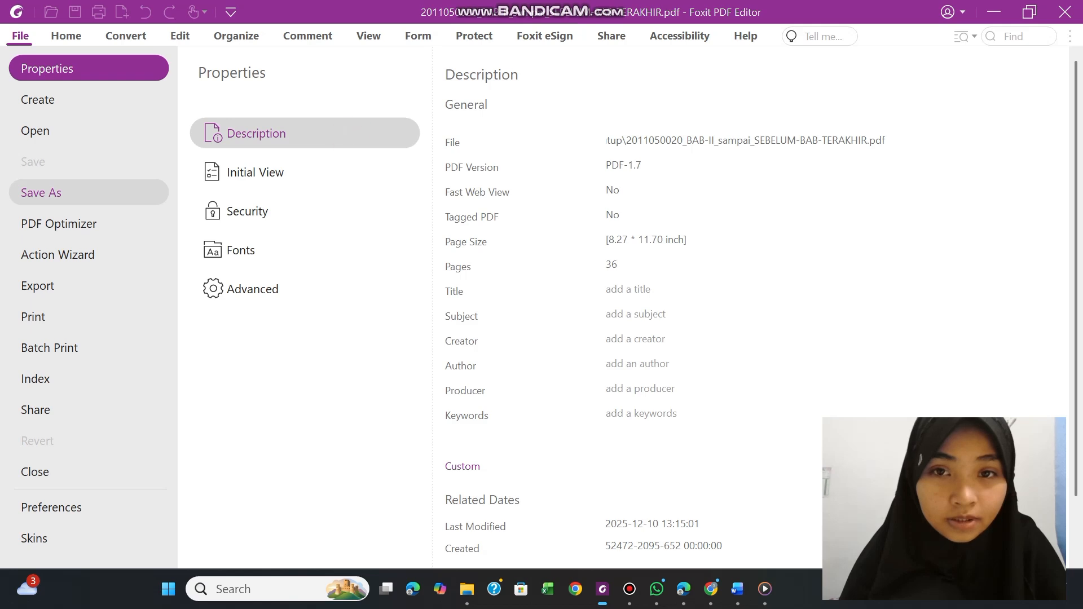
Copy the cover title line "ANALISIS CO-WORD PADA TESIS ILMU MEDIS FAKULTAS" from FULLTEXT.docx in Word into the PDF's Title property in Foxit
left_click(610, 291)
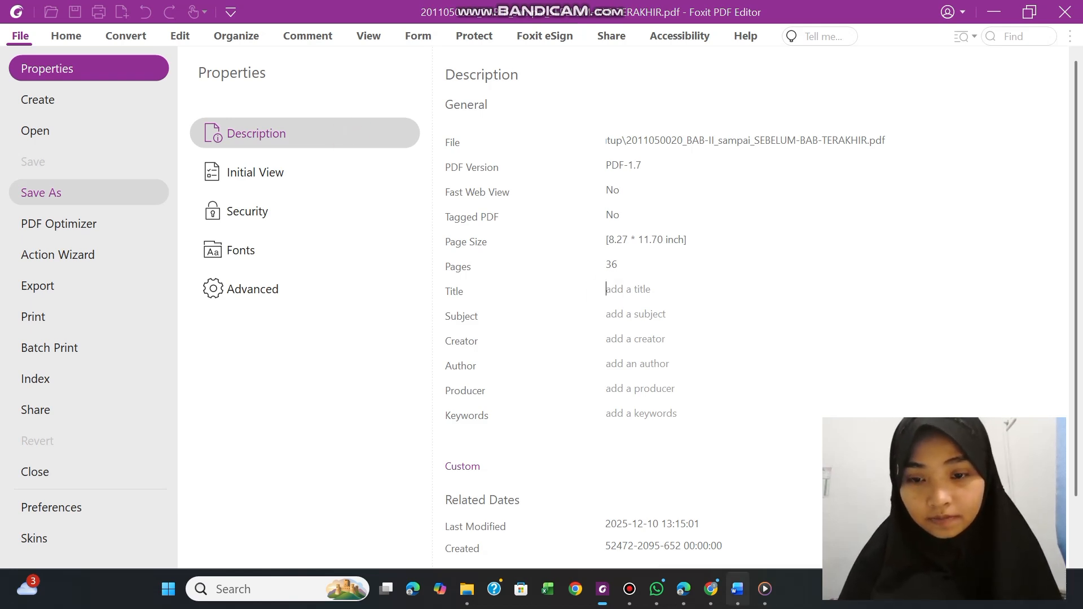
left_click(738, 589)
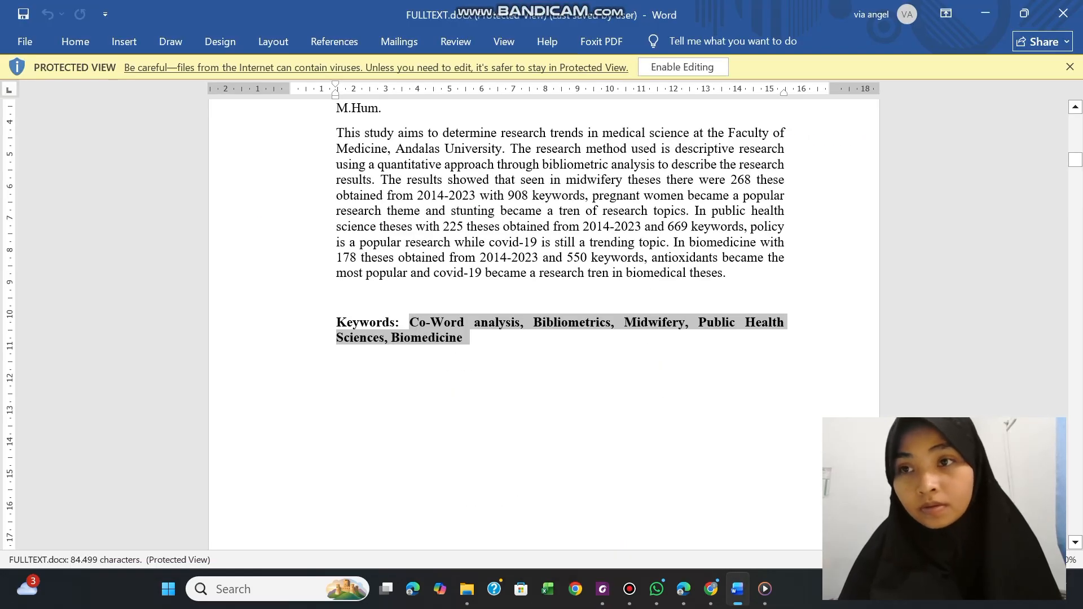
left_click_drag(1075, 160, 1076, 120)
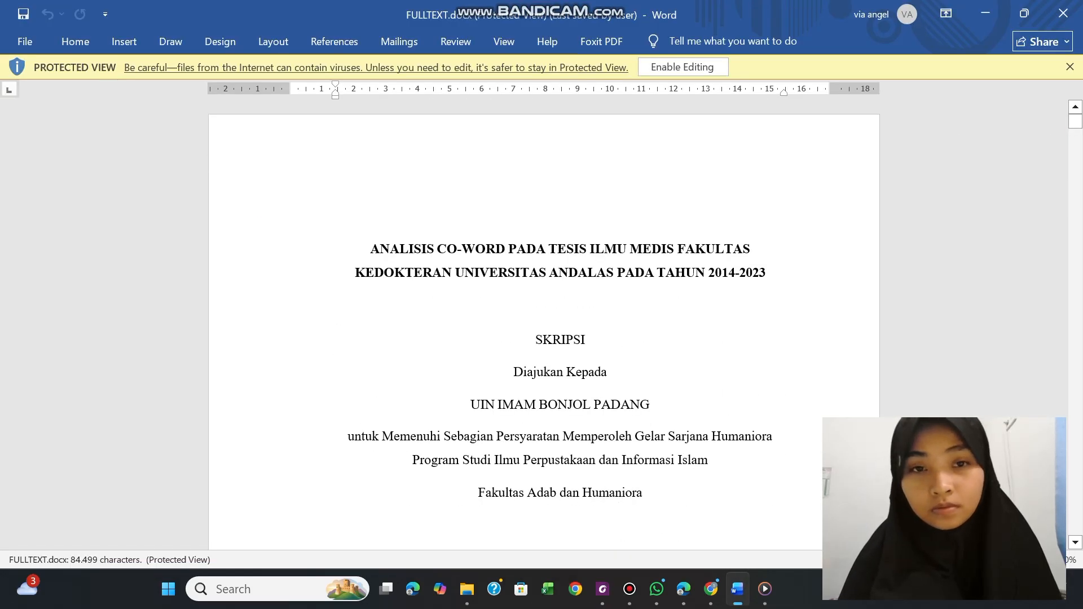
left_click_drag(370, 247, 749, 248)
key("ctrl+c")
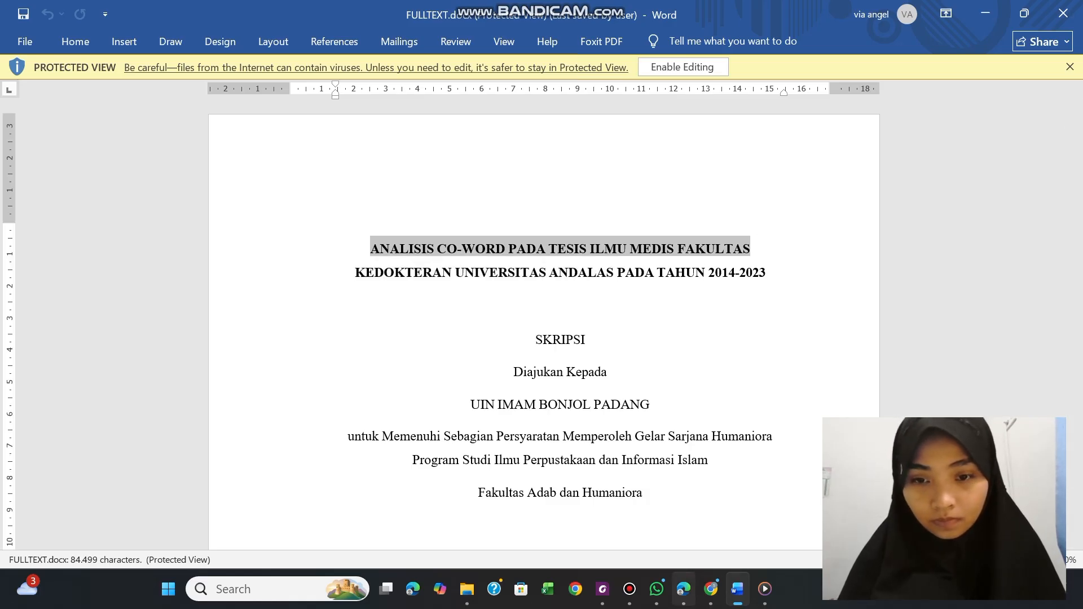
mouse_move(684, 589)
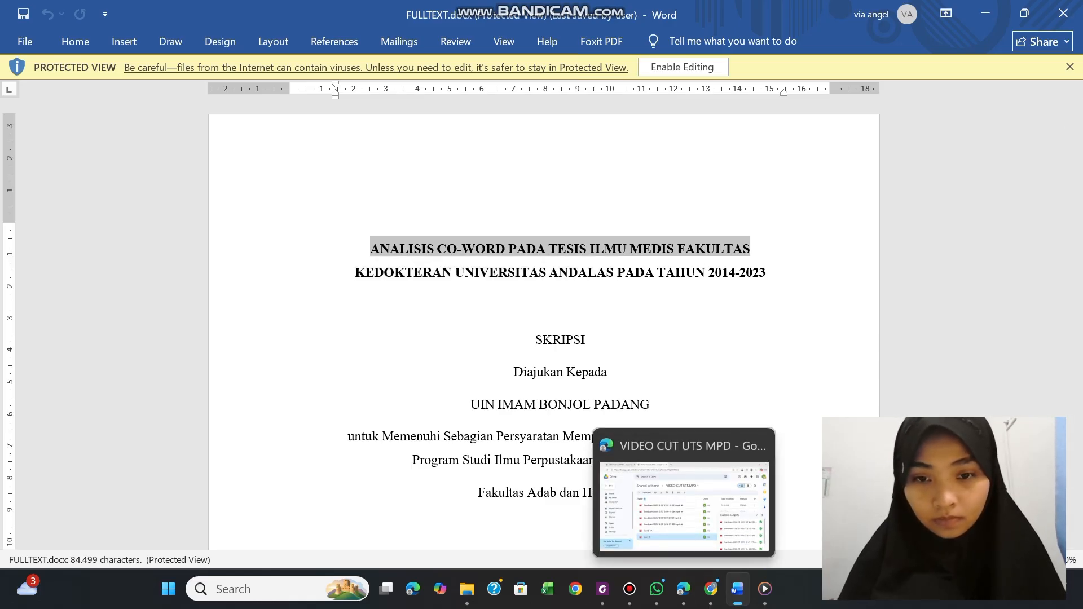
left_click(603, 589)
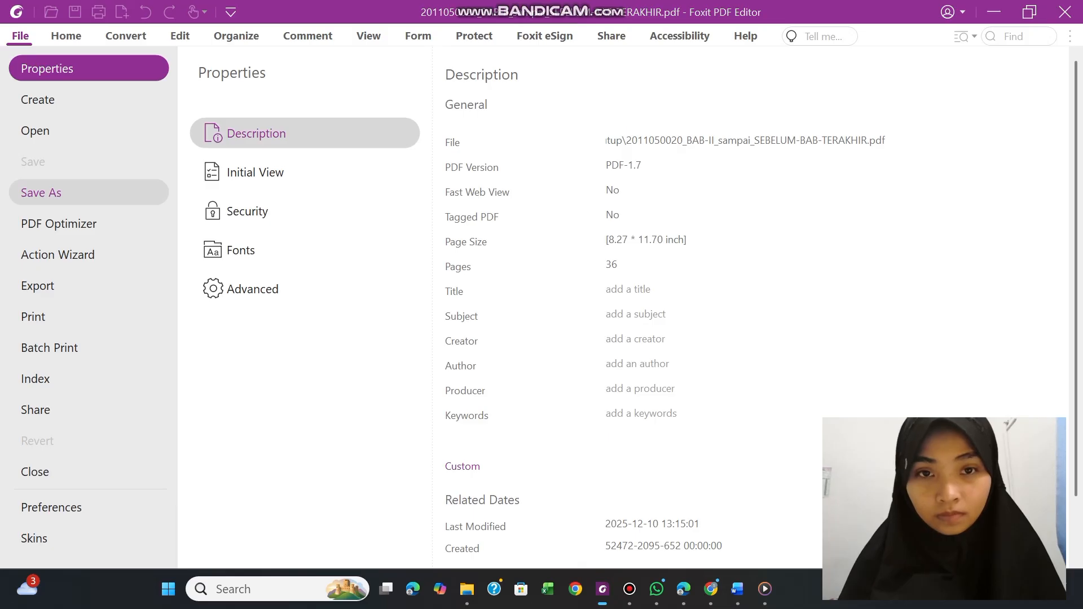
left_click(608, 289)
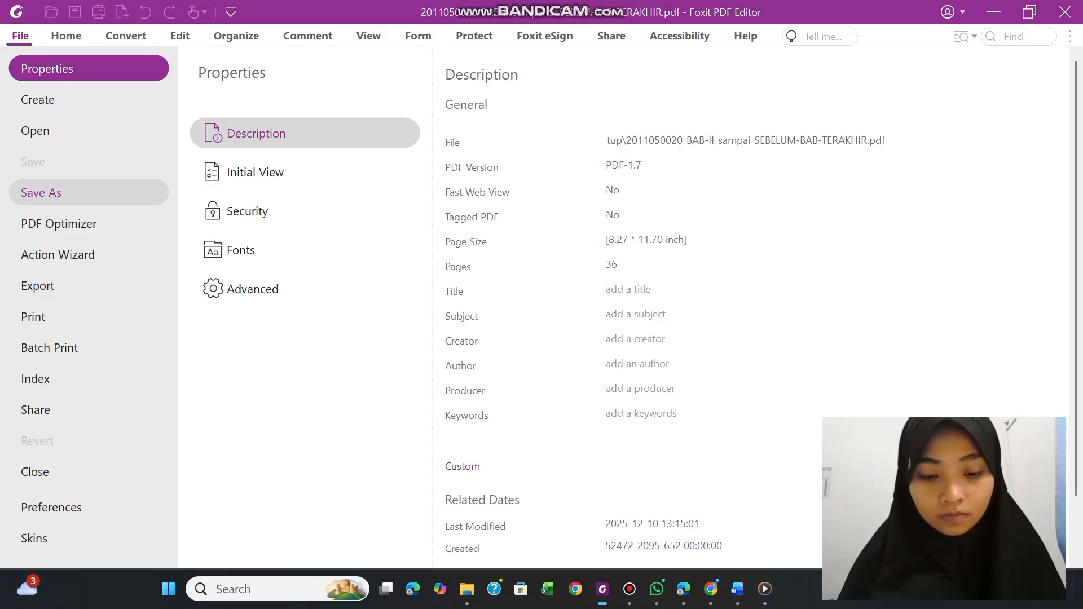
key("ctrl+v")
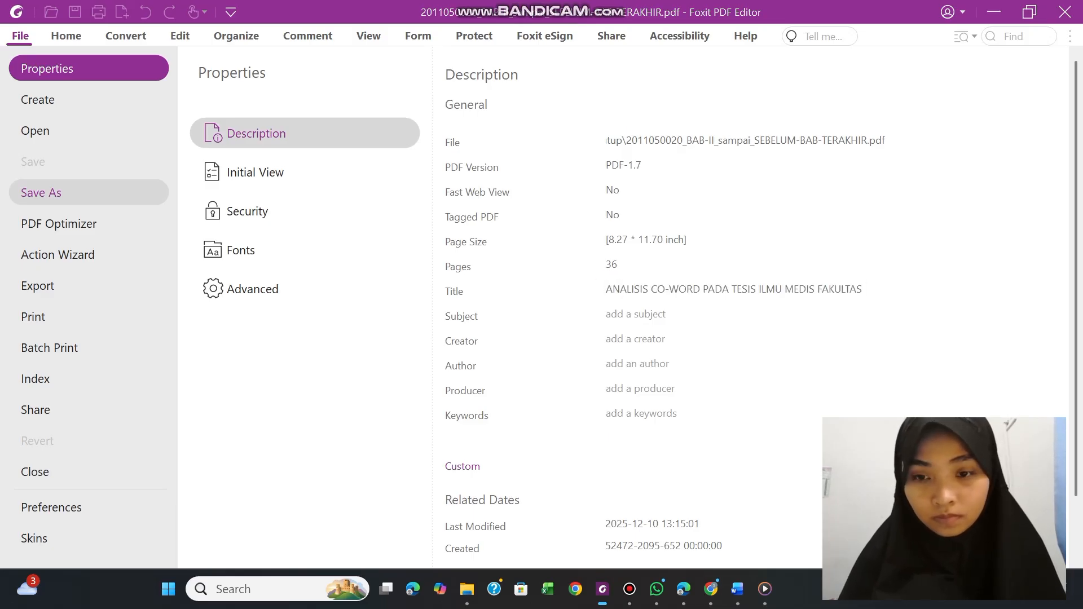
Append the second cover title line, "KEDOKTERAN UNIVERSITAS ANDALAS PADA TAHUN 2014-2023", copied from FULLTEXT.docx in Word, to the PDF's Title property in Foxit
left_click(737, 589)
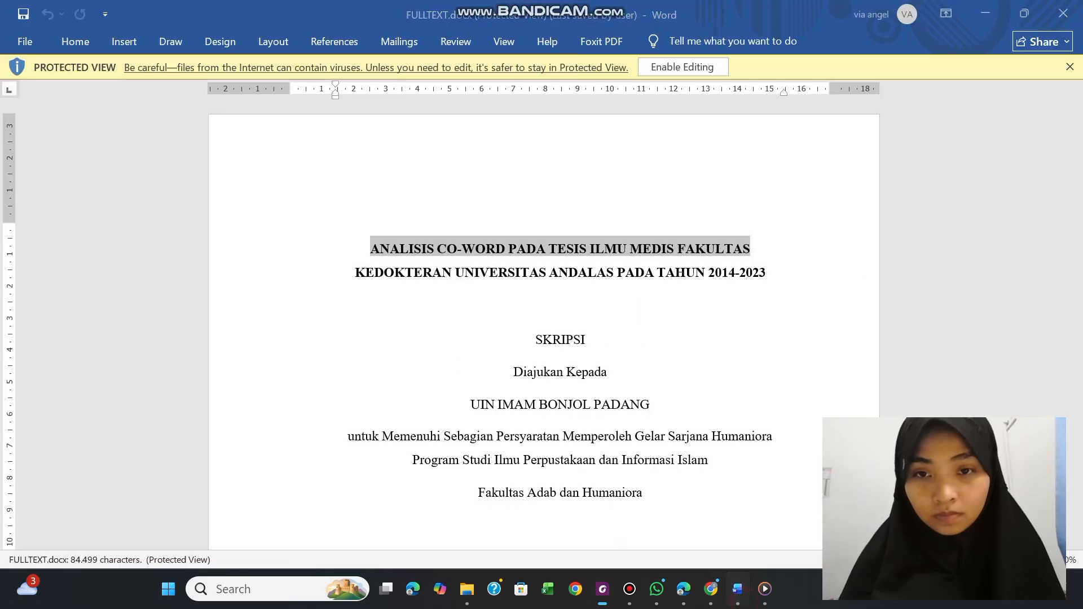
left_click(414, 274)
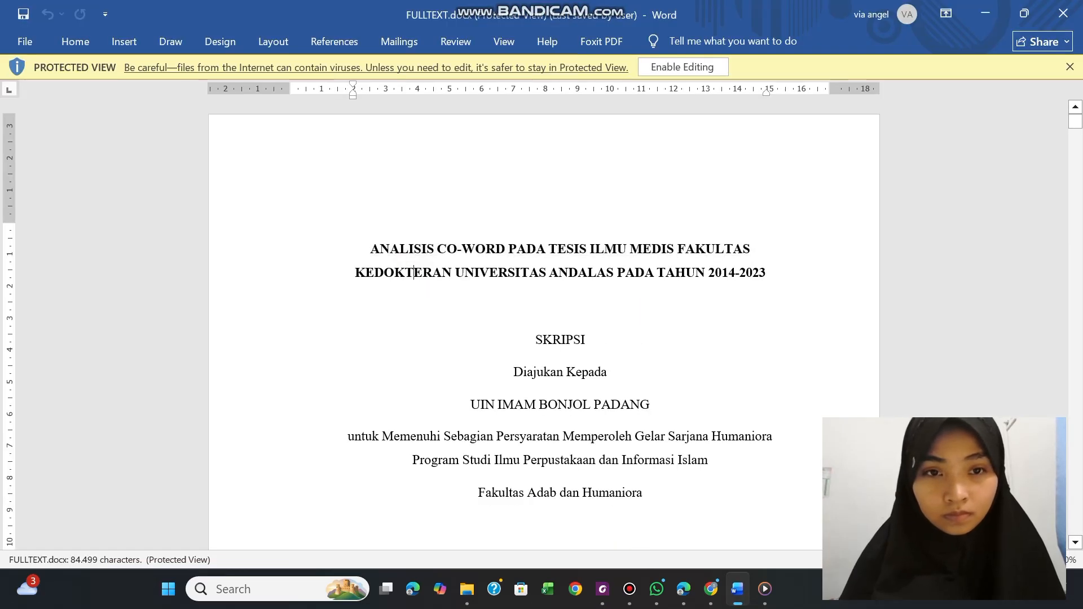
left_click_drag(414, 273, 294, 288)
key("ctrl+c")
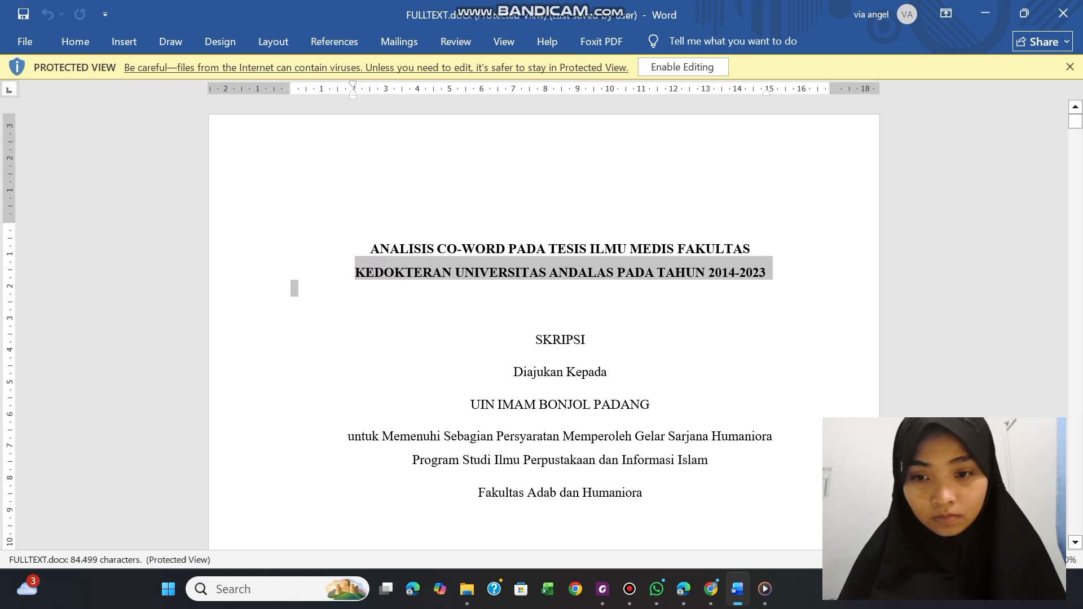
mouse_move(683, 590)
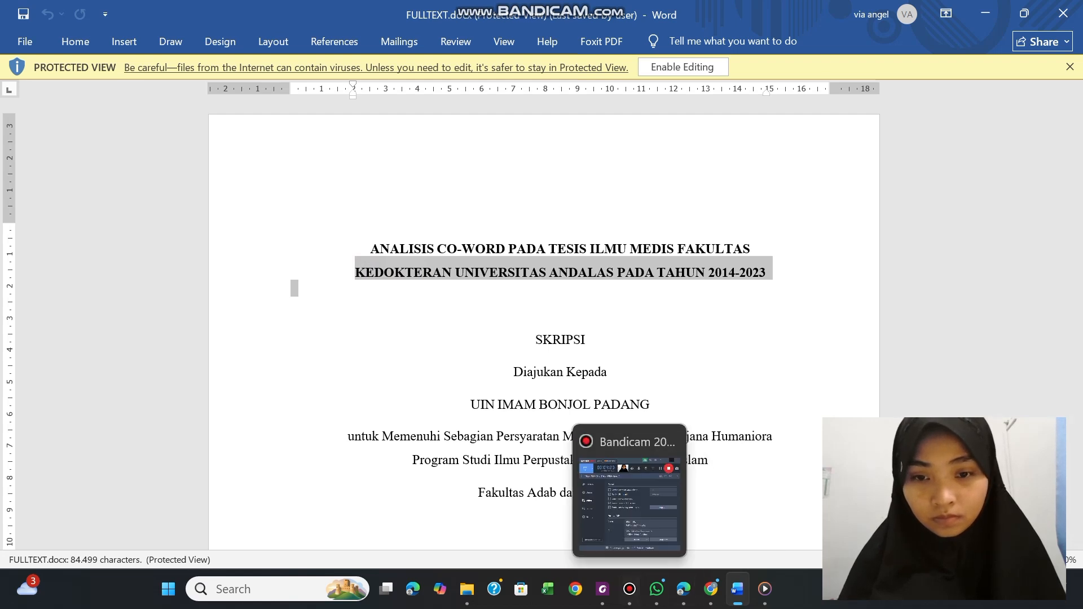
left_click(603, 589)
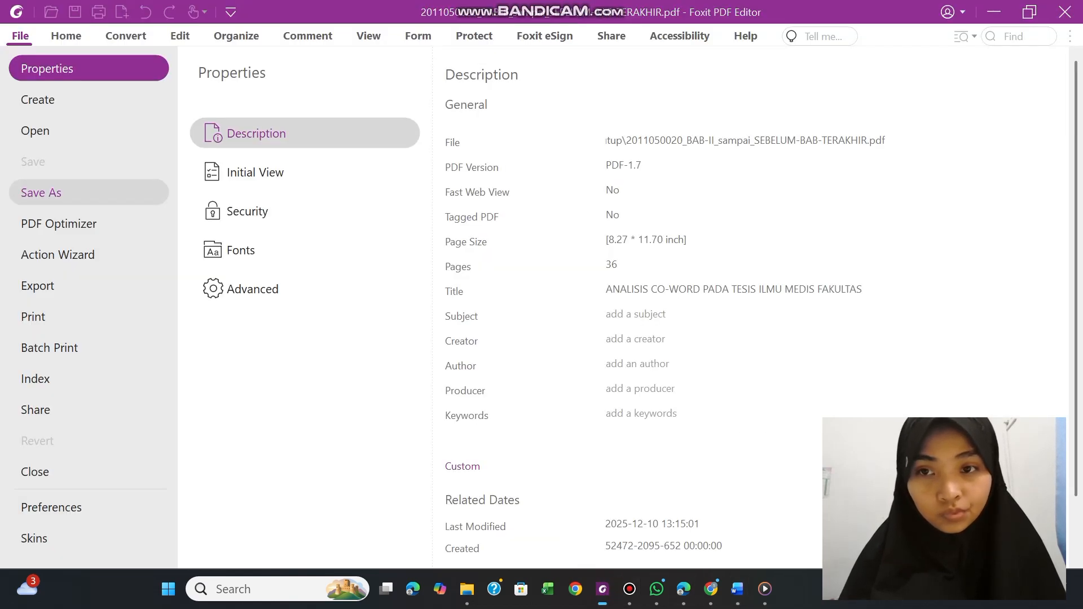
left_click(877, 285)
key("ctrl+v")
Set the PDF's Subject property to "ILMU PERPUSTAKAAN" and its Creator property to "MICROSOFT WORD"
left_click(638, 316)
left_click(605, 310)
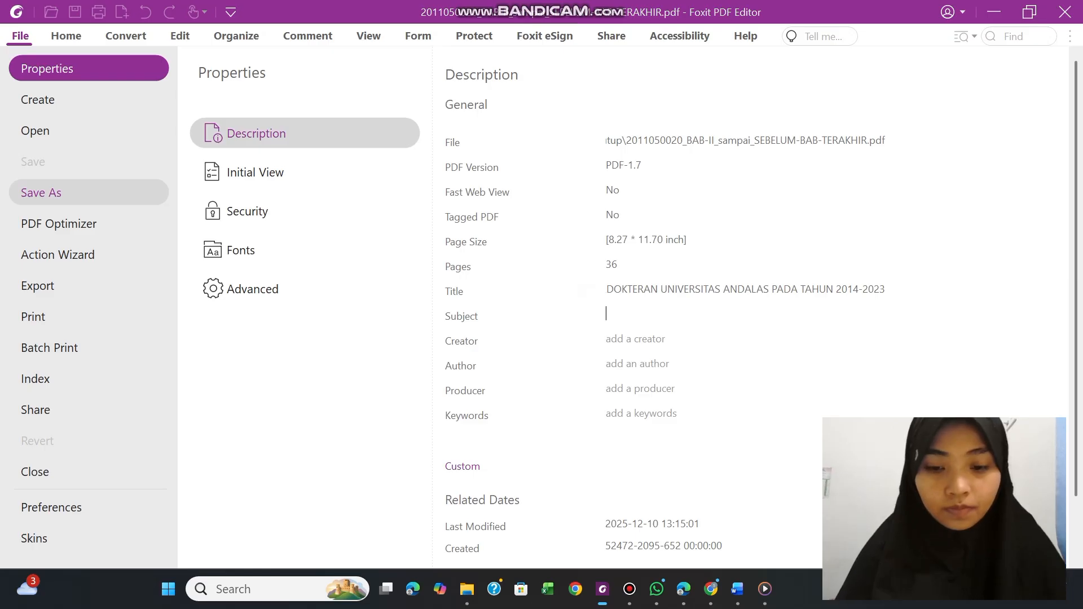
type("ILMU PE")
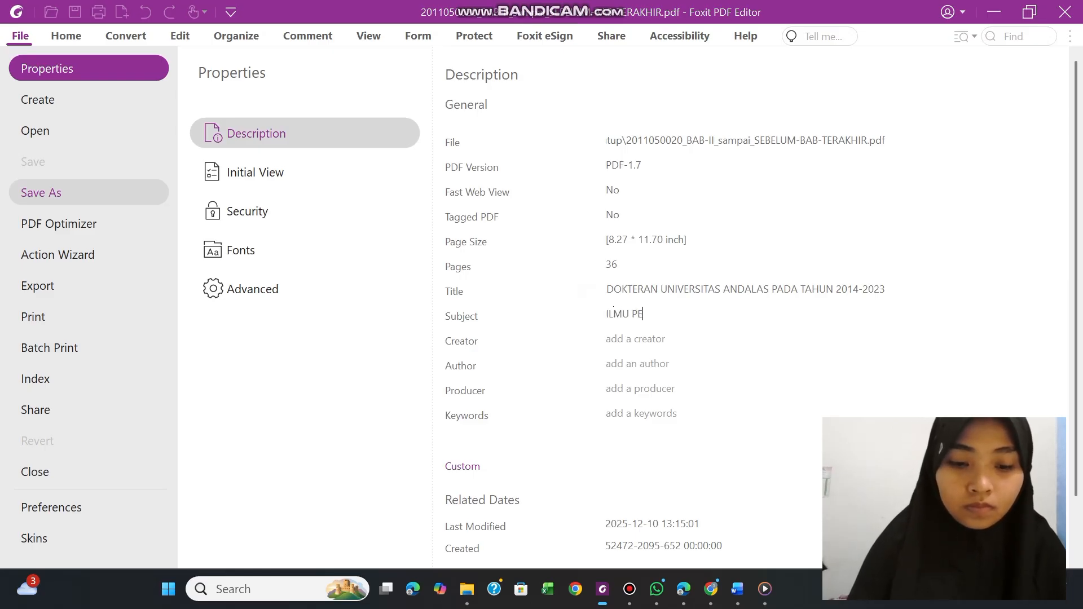
type("RPUSTAKAAN")
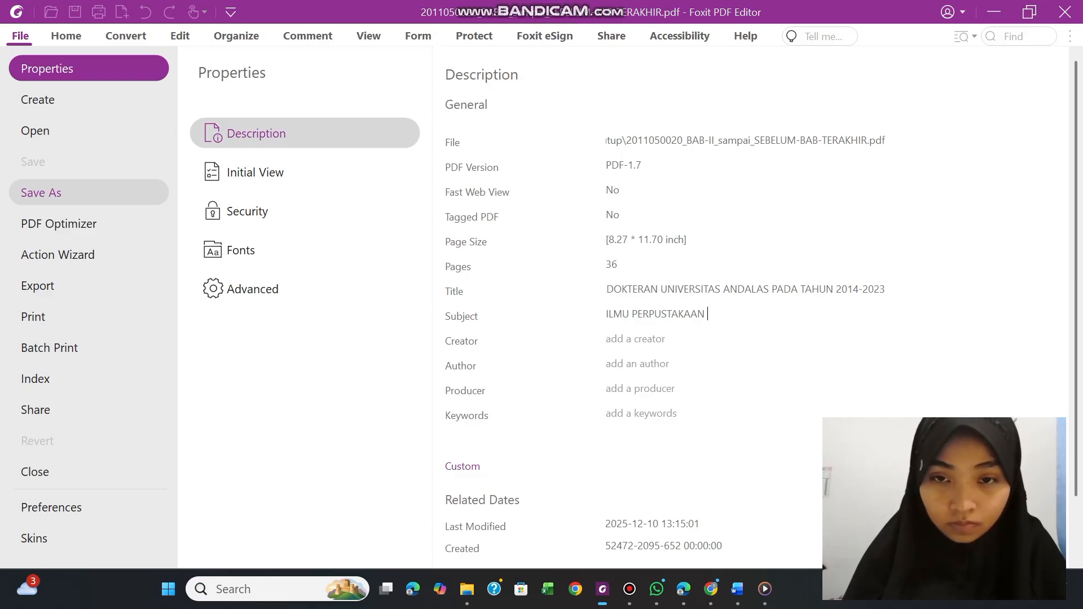
type("MIC")
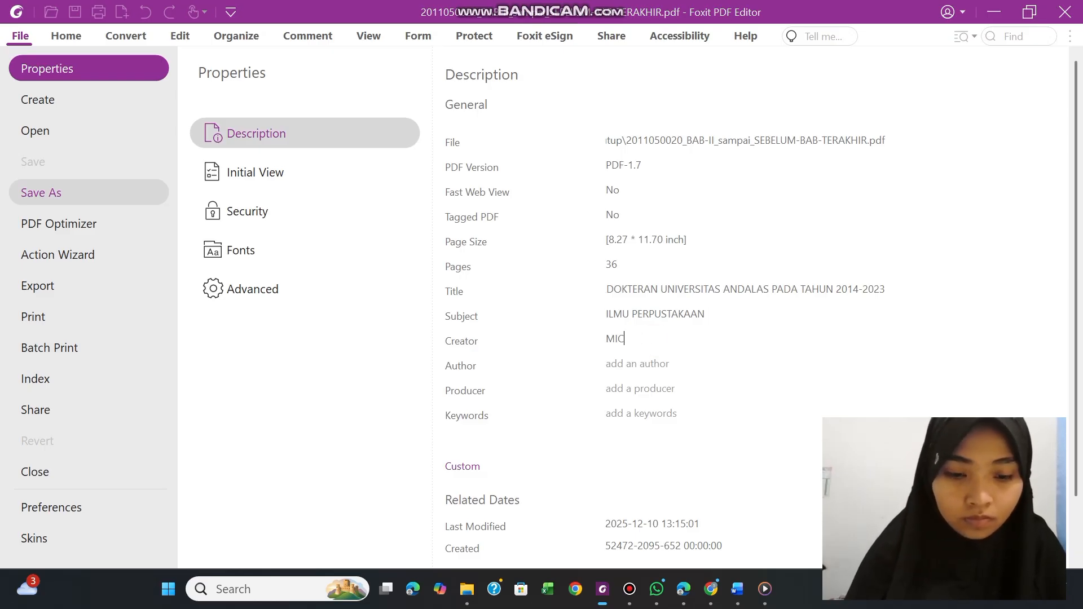
type("ROSOFT WORD")
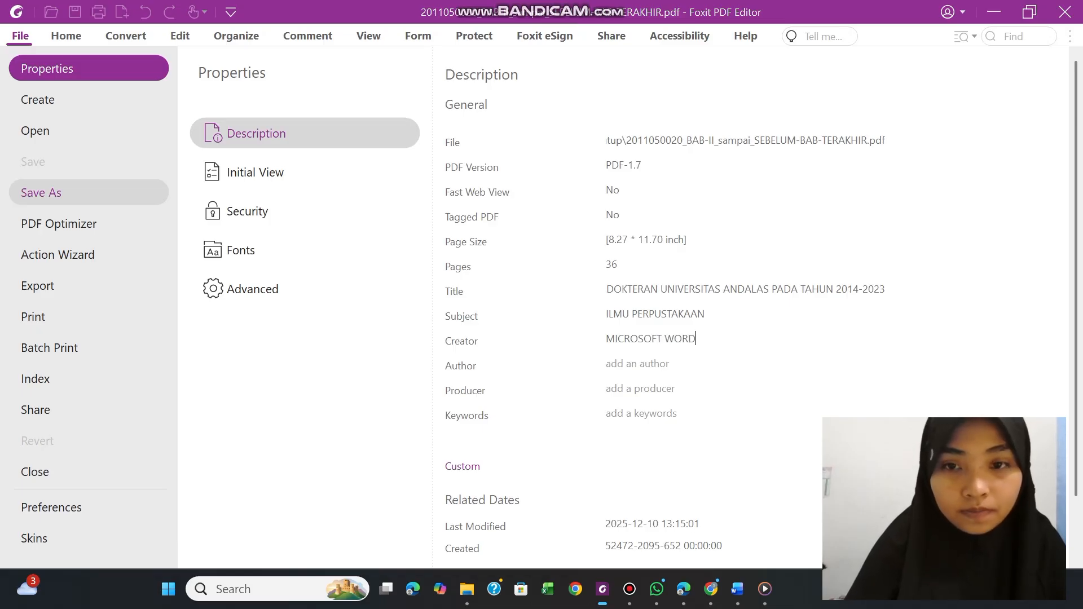
Enter the thesis author's full name in the Author property and set Producer to "FOXIT PODF EDITOR PROFESIONAL"
left_click(640, 362)
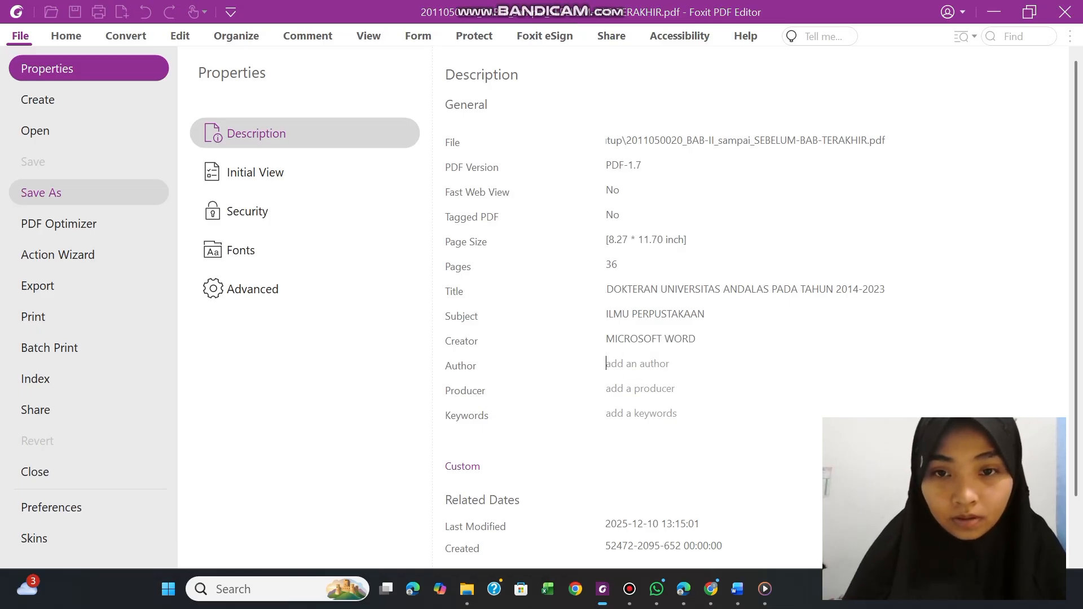
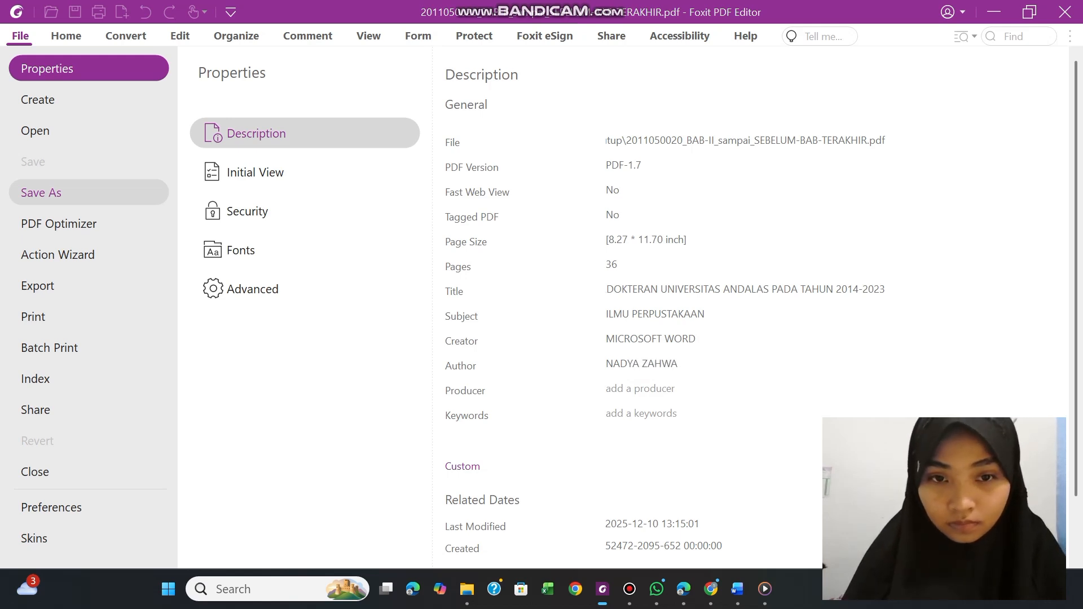
left_click(635, 393)
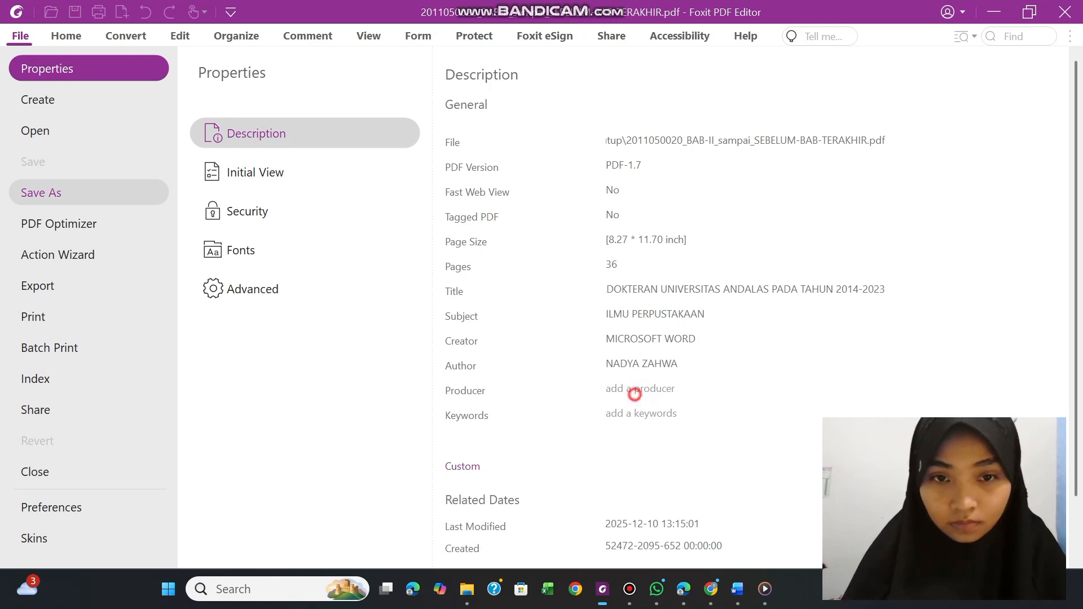
type("FO")
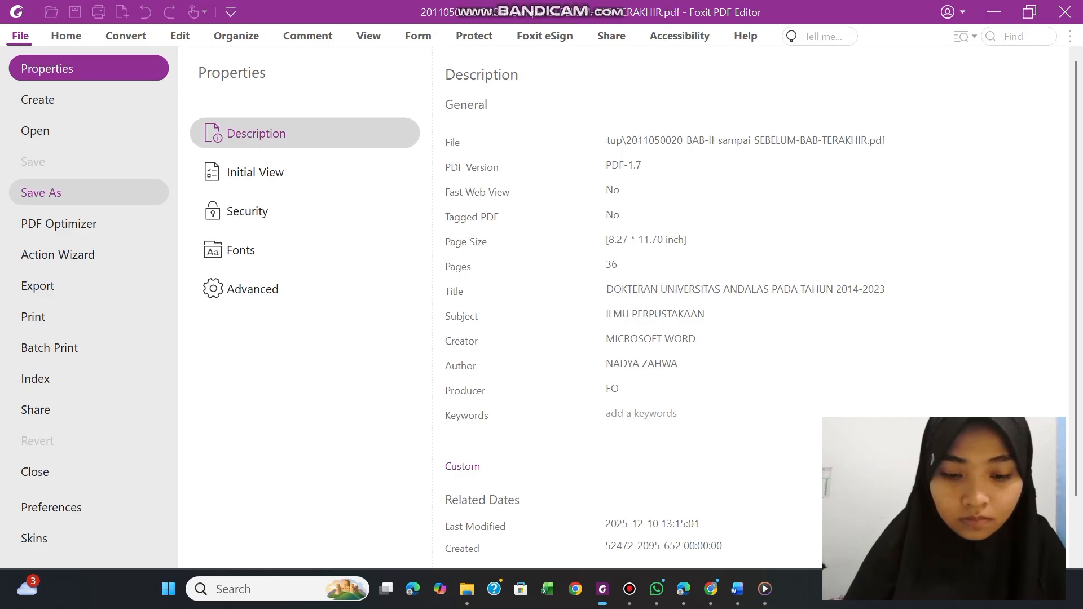
type("XIT ")
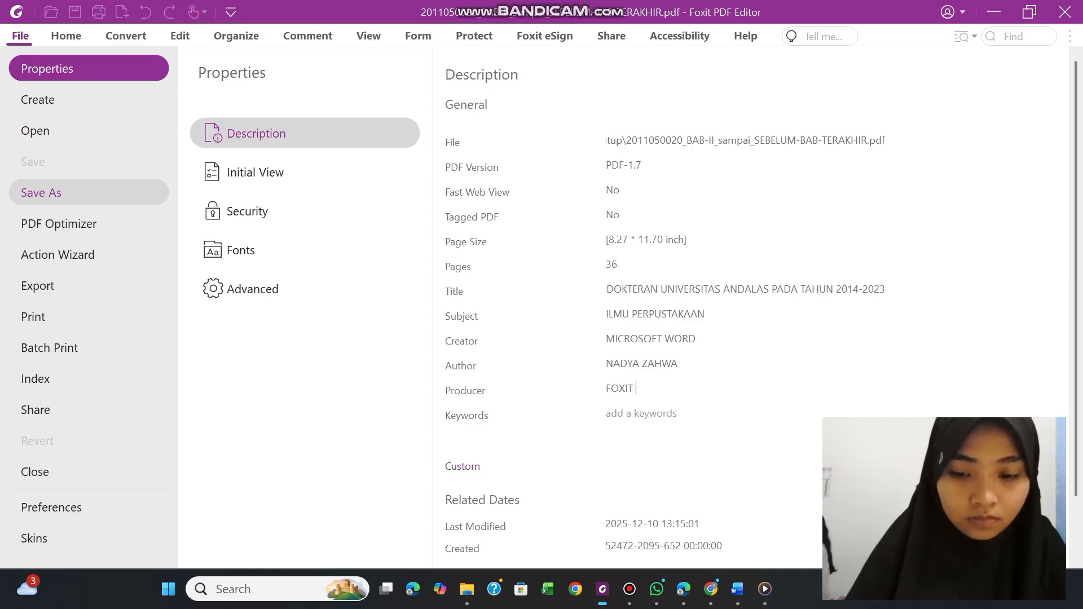
type("PODF ED")
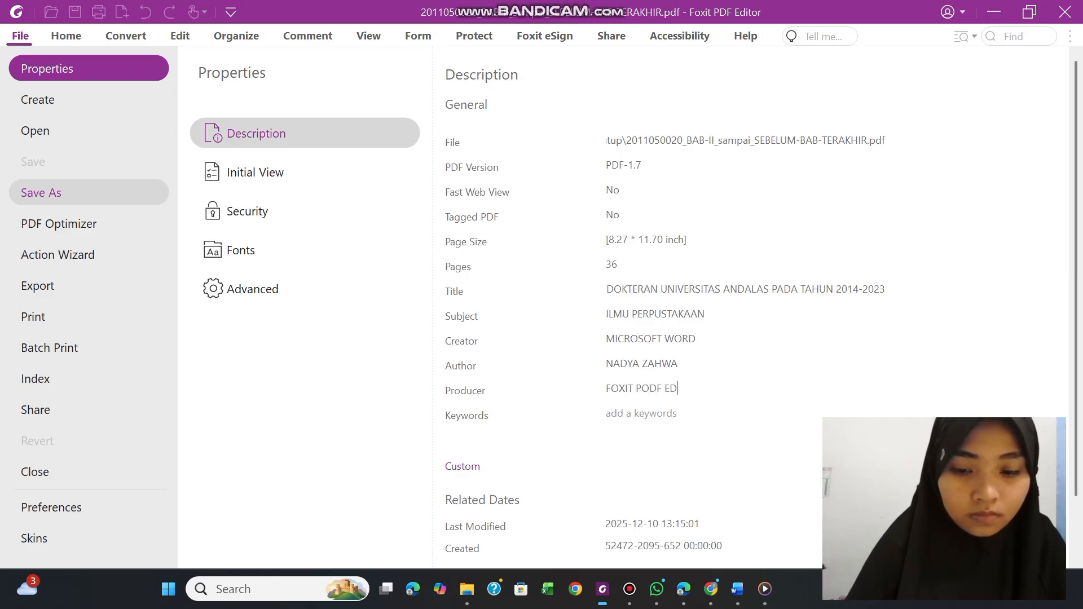
type("ITOR ")
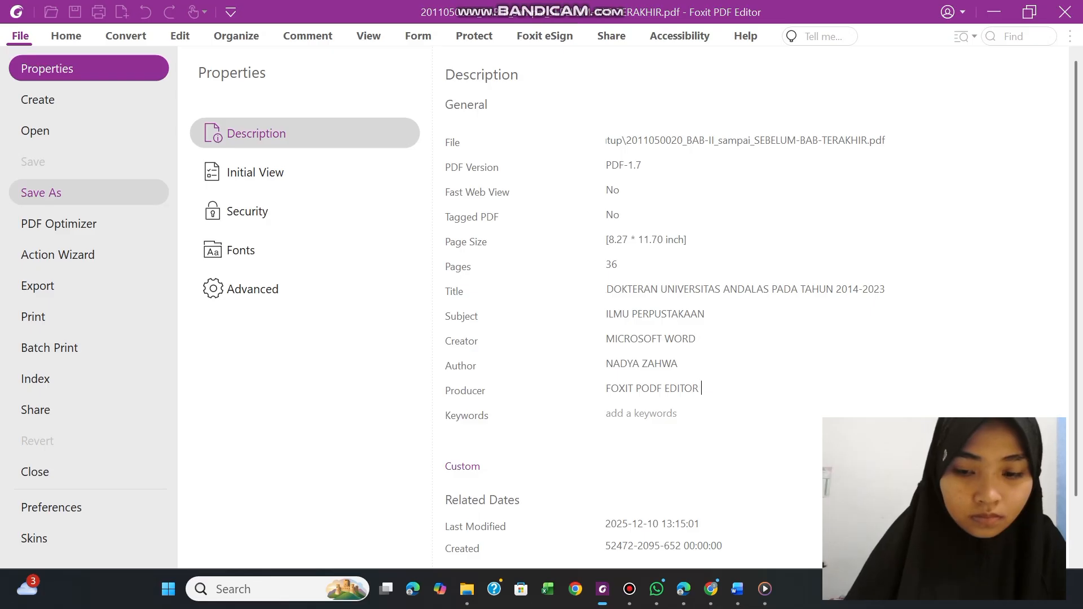
type("PROFE")
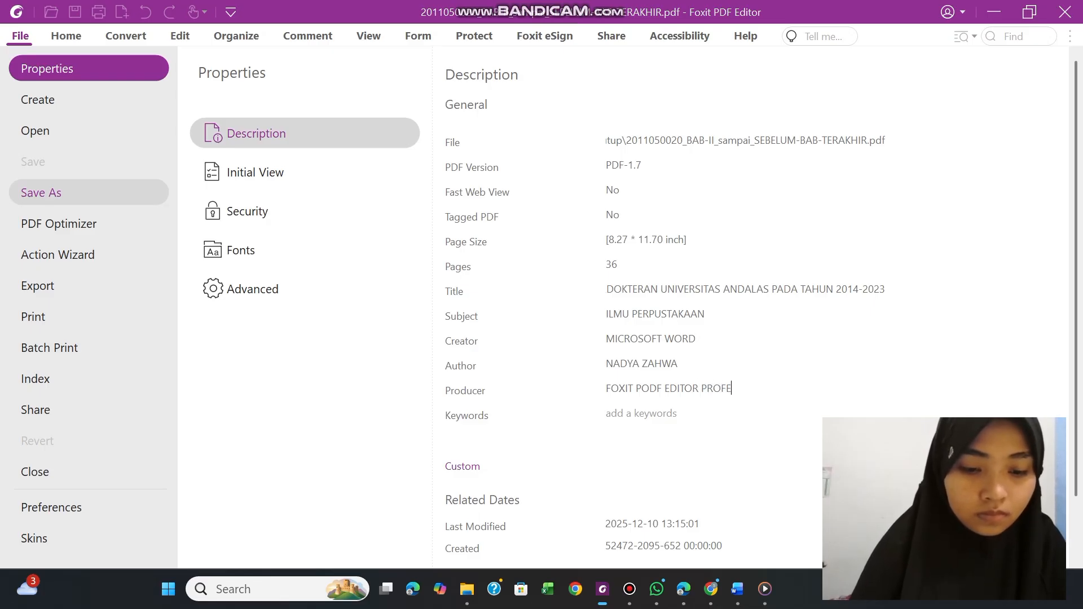
type("SIONAL")
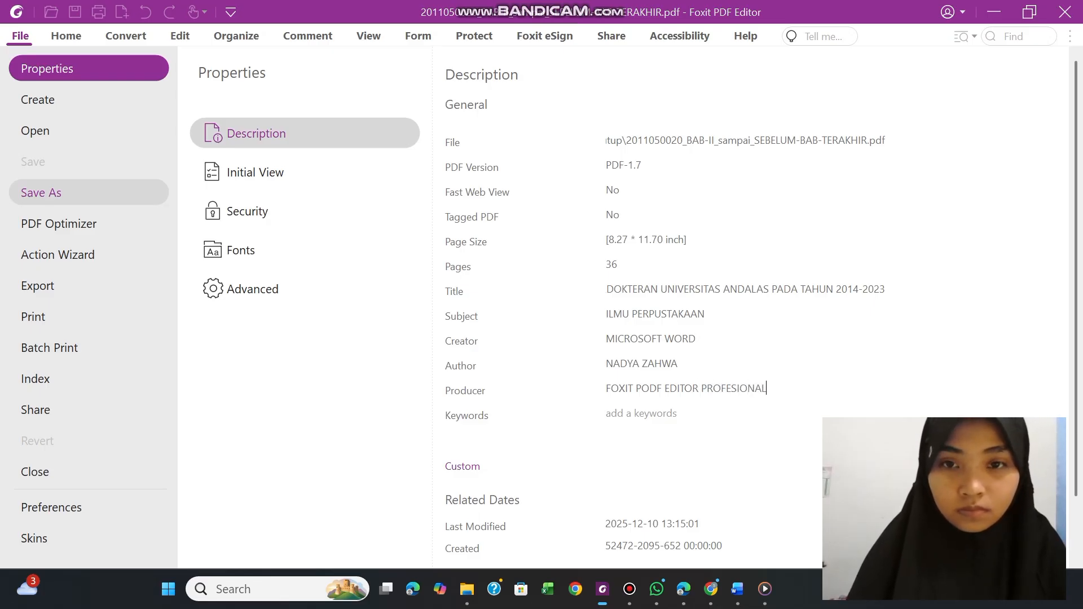
In FULLTEXT.docx in Word, copy the Kata Kunci list "Analisis Co-word, Bibliometrika, Kebidanan, Ilmu Kesehatan Masyarakat, Biomedis" below the abstract
left_click(646, 418)
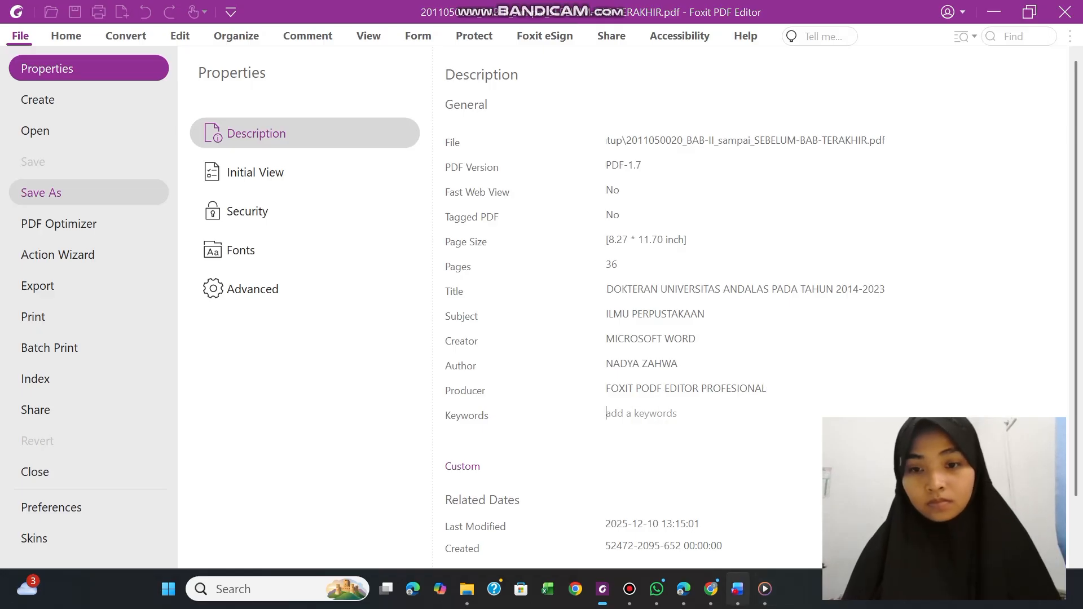
left_click(737, 590)
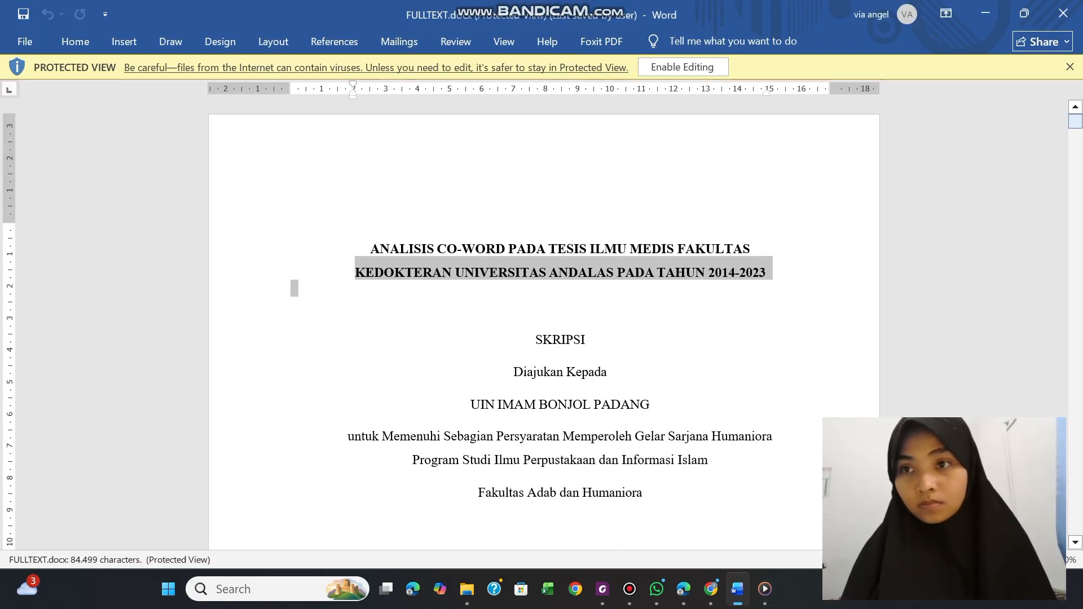
mouse_move(1076, 121)
left_mouse_down()
mouse_move(1075, 180)
mouse_move(1076, 127)
left_mouse_up()
left_click(578, 309)
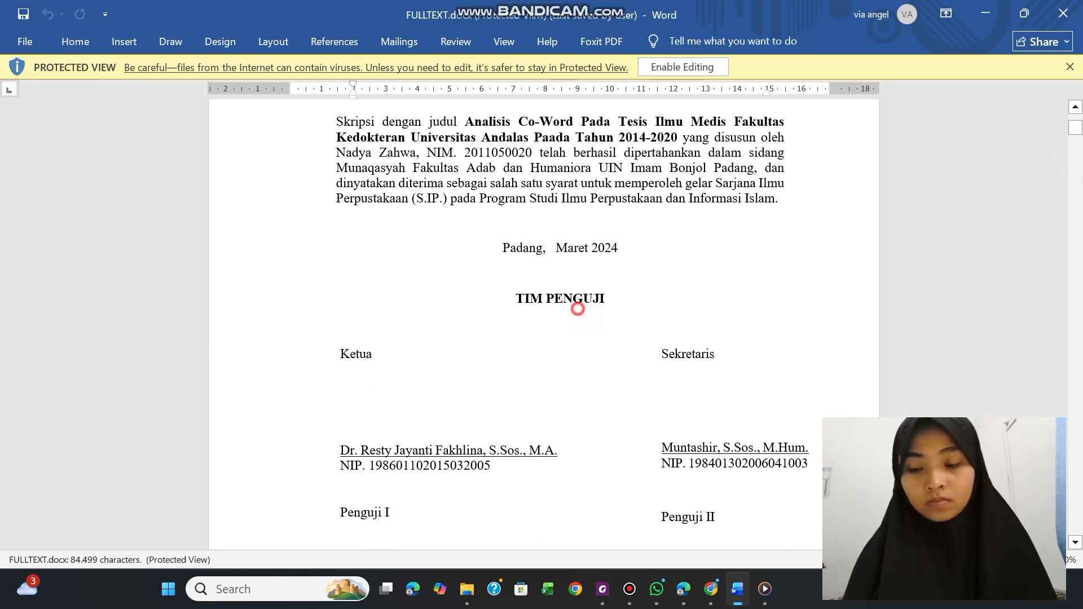
key("Down")
key("Down")
key("Down")
key("Down")
key("Down")
key("Down")
key("Down")
key("Down")
key("Down")
key("Down")
key("Down")
key("Down")
key("Down")
key("Down")
key("Down")
key("Down")
key("Down")
key("Down")
key("Down")
key("Down")
key("Down")
key("Down")
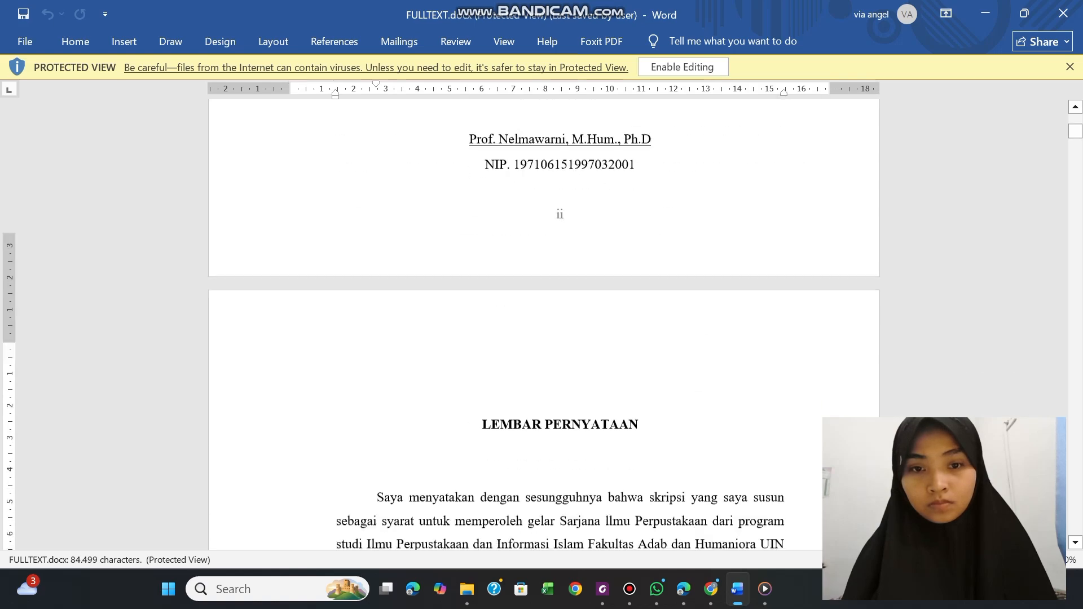
key("Down")
key("Down")
key("Down")
key("Down")
key("Down")
key("Down")
key("Down")
key("Down")
key("Down")
key("Down")
key("Down")
key("Down")
key("Down")
key("Down")
key("Down")
key("Down")
key("Down")
key("Down")
key("Down")
key("Down")
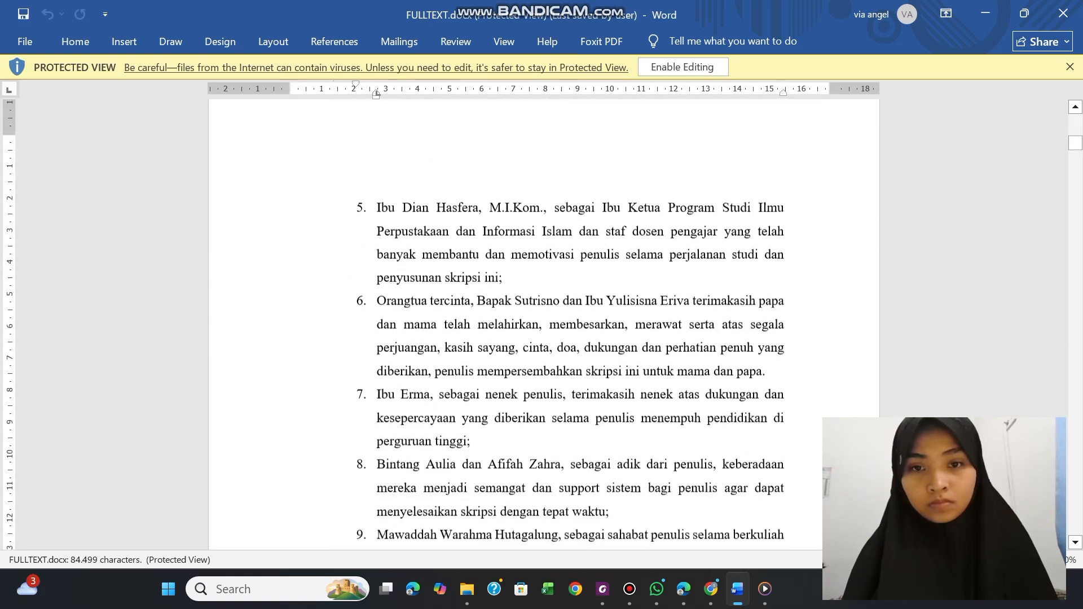
key("Down")
key("Down")
key("Down")
key("Down")
key("Down")
key("Down")
key("Down")
key("Down")
key("Down")
key("Down")
key("Down")
key("Down")
key("Down")
key("Down")
key("Down")
key("Down")
key("Down")
key("Down")
key("Down")
key("Down")
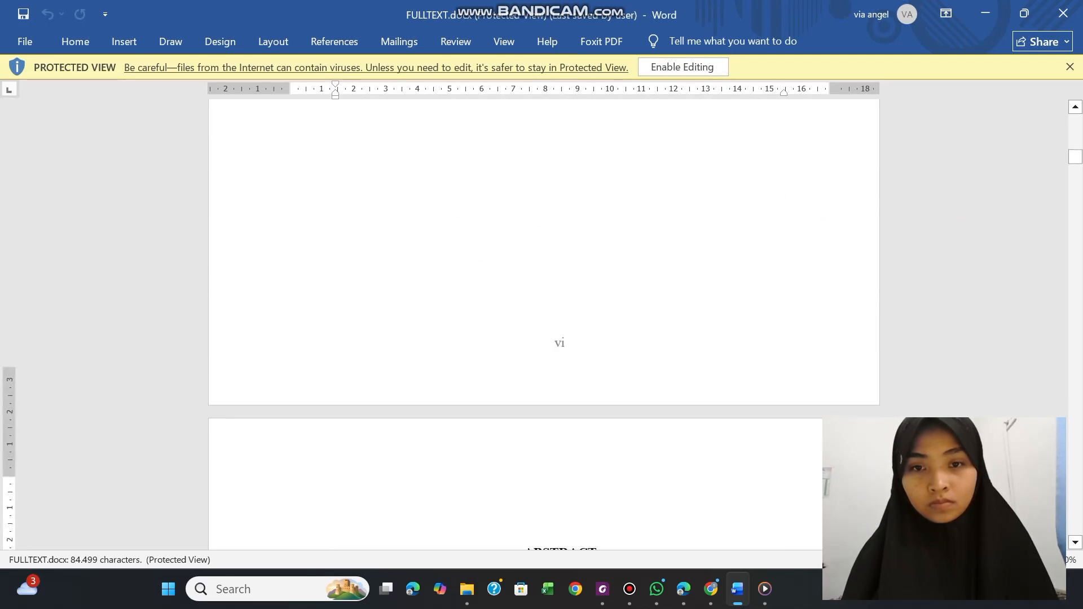
key("Down")
key("Down")
key("Down")
key("Down")
key("Down")
key("Down")
key("Down")
key("Down")
key("Down")
key("Down")
key("Down")
key("Down")
key("Down")
key("Down")
key("Down")
key("Down")
key("Down")
key("Down")
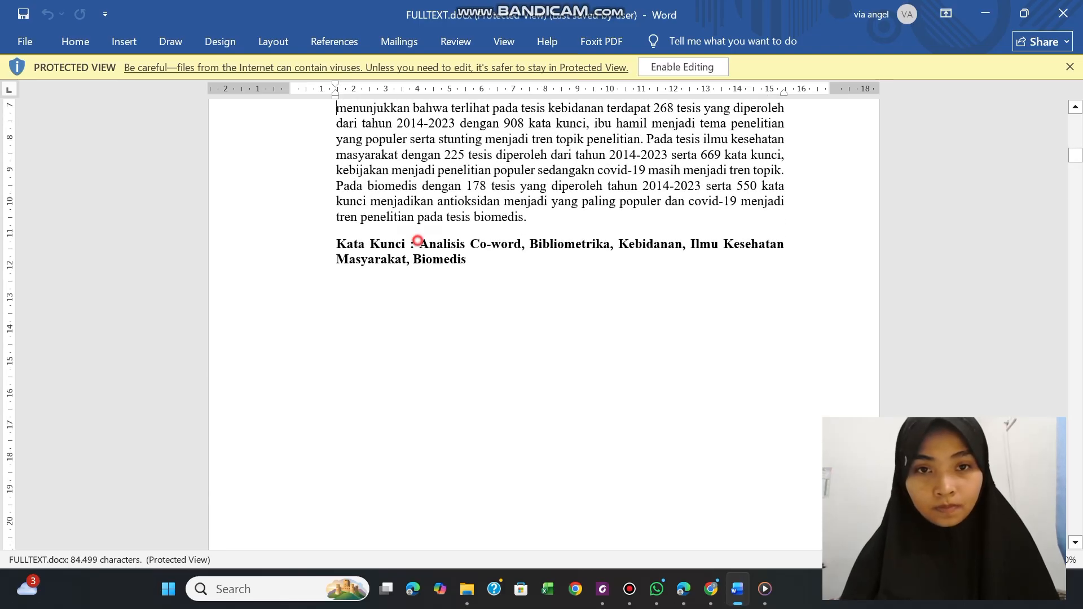
left_click_drag(418, 244, 473, 260)
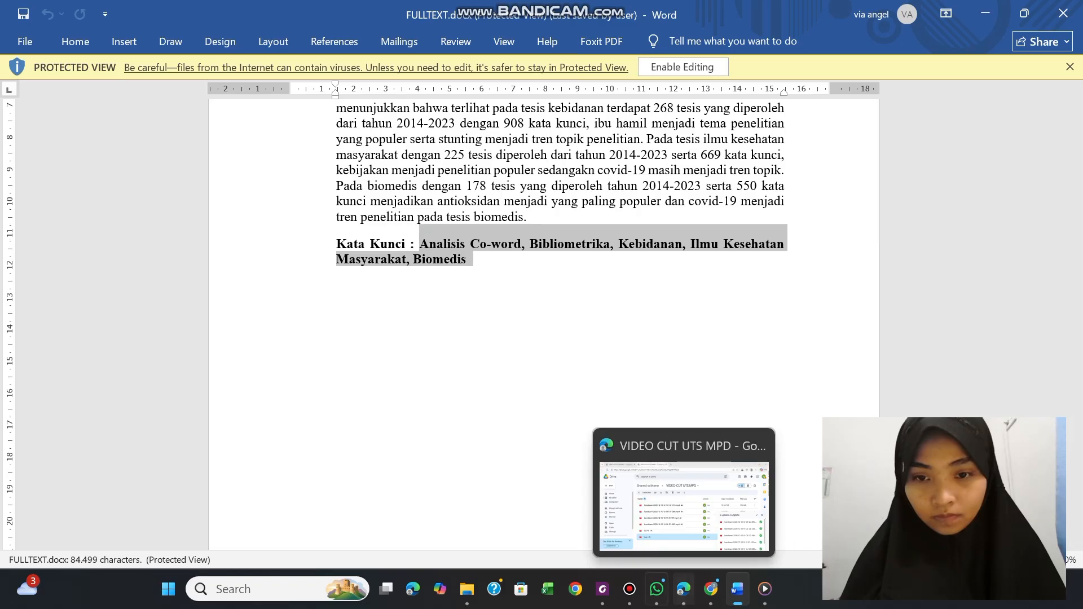
Switch to Foxit PDF Editor, paste the copied Indonesian keywords into the PDF's Keywords property, and save the PDF
left_click(602, 589)
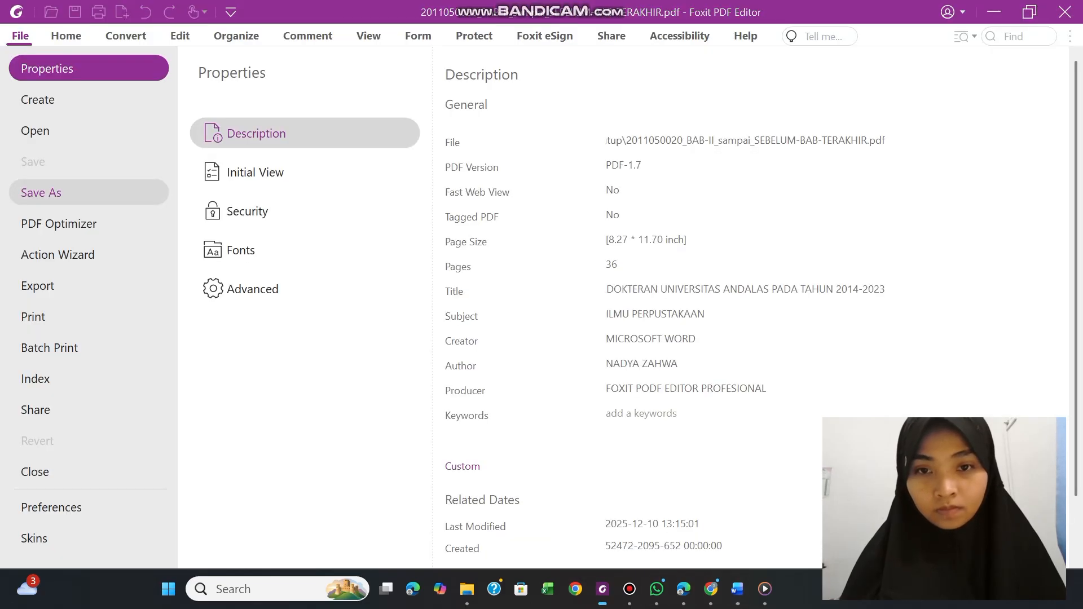
left_click(613, 411)
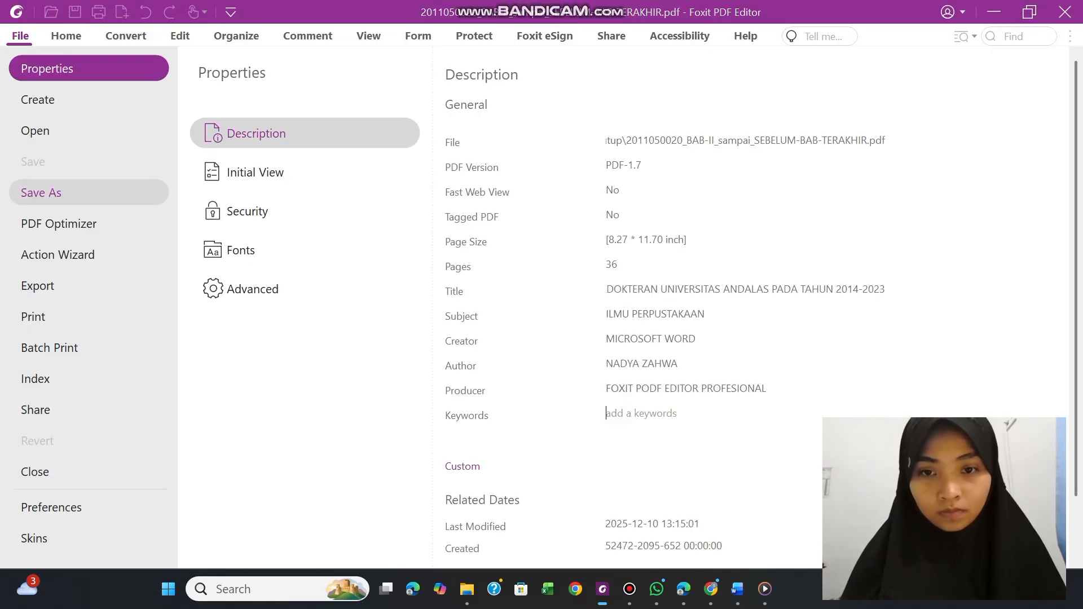
type("Bibliometrika, Kebidanan, Ilmu Kesehatan Masyarakat, Biomedis")
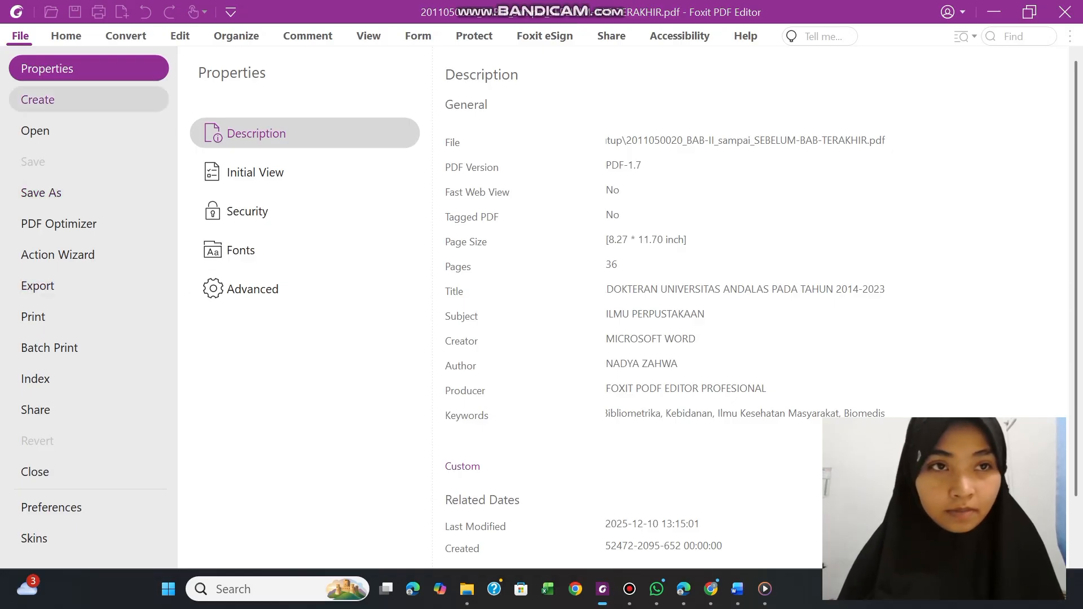
left_click(66, 36)
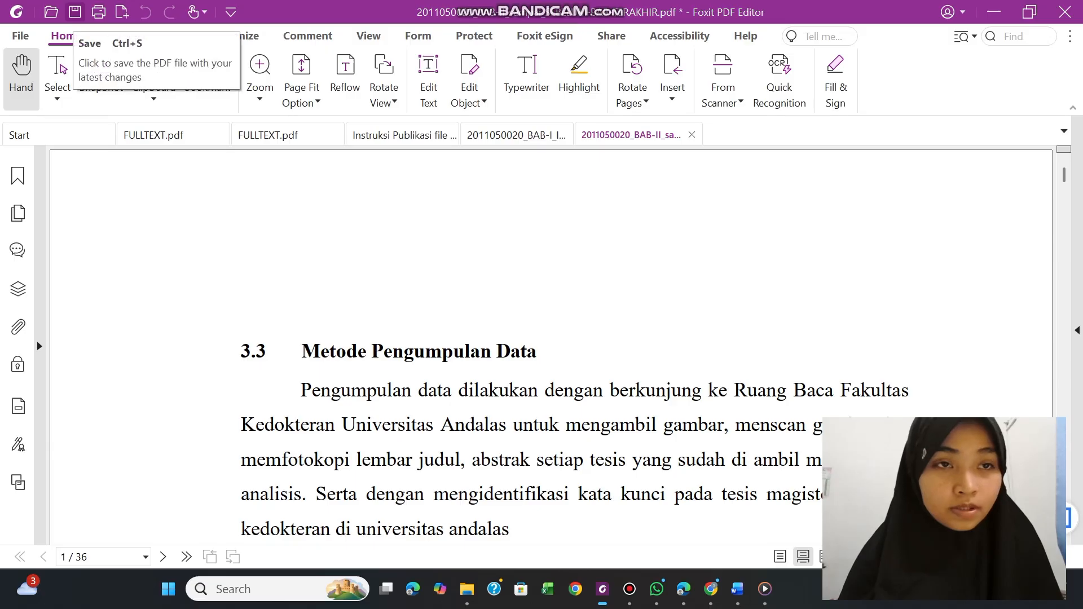
left_click(75, 11)
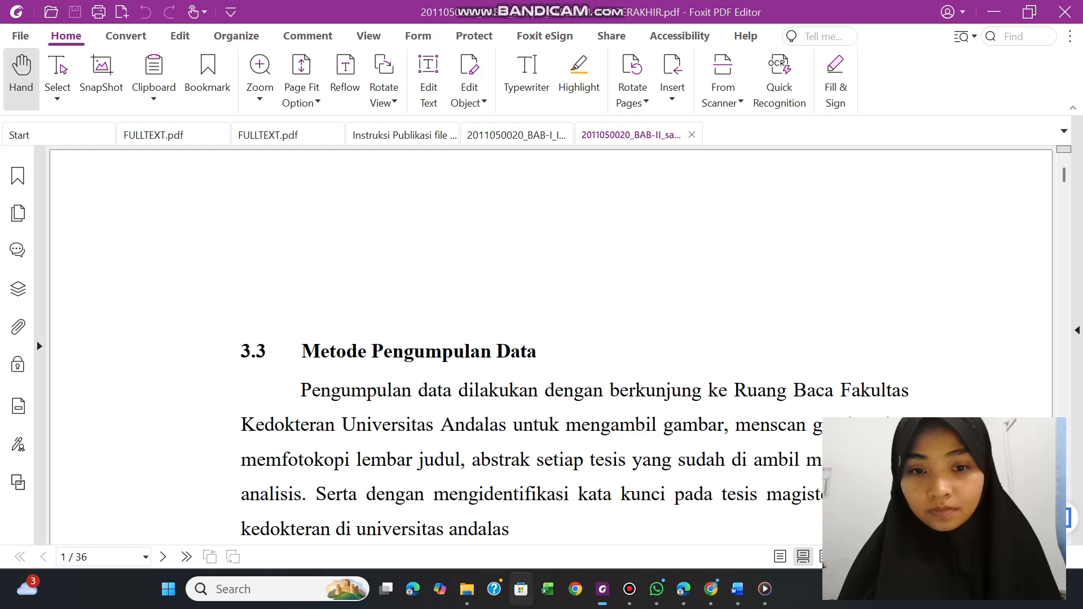
Reopen the BAB-II_sampai_SEBELUM-BAB-TERAKHIR PDF from folder F in Foxit PDF Editor and review its saved Description properties
left_click(467, 589)
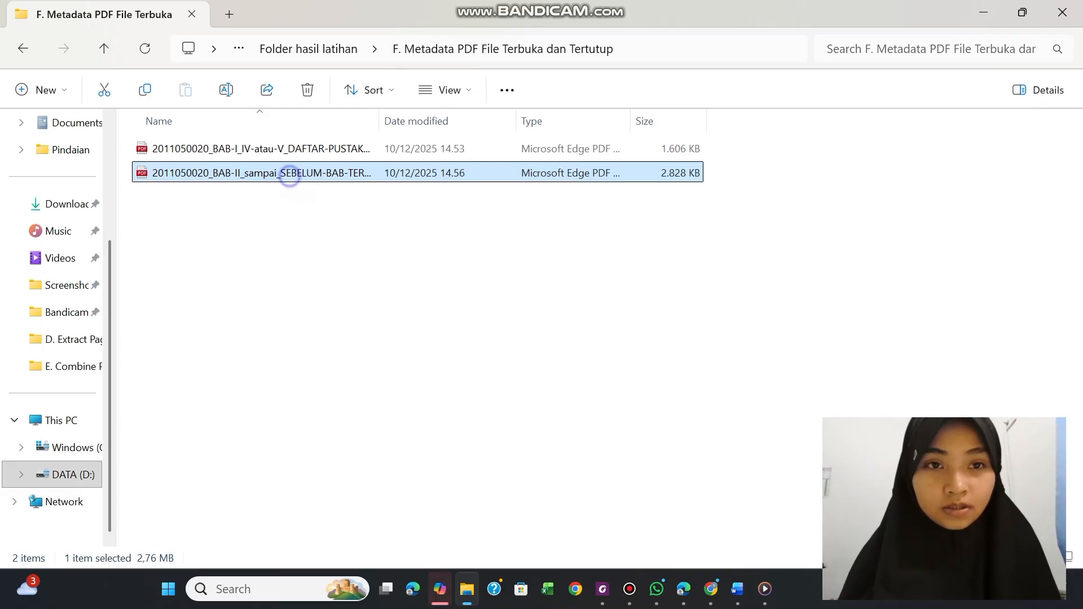
right_click(289, 174)
left_click(387, 95)
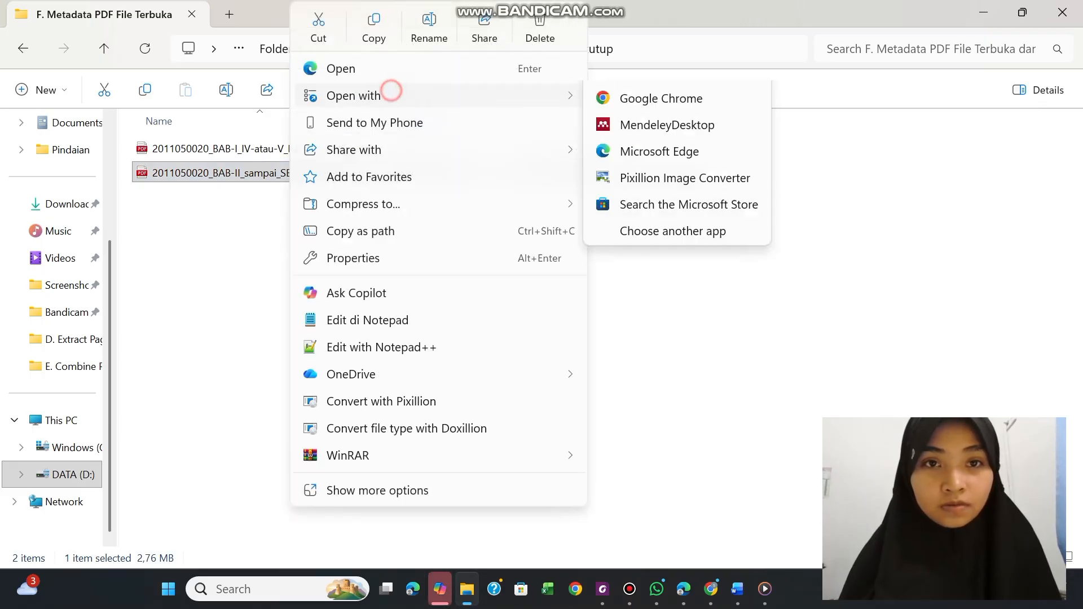
left_click(606, 96)
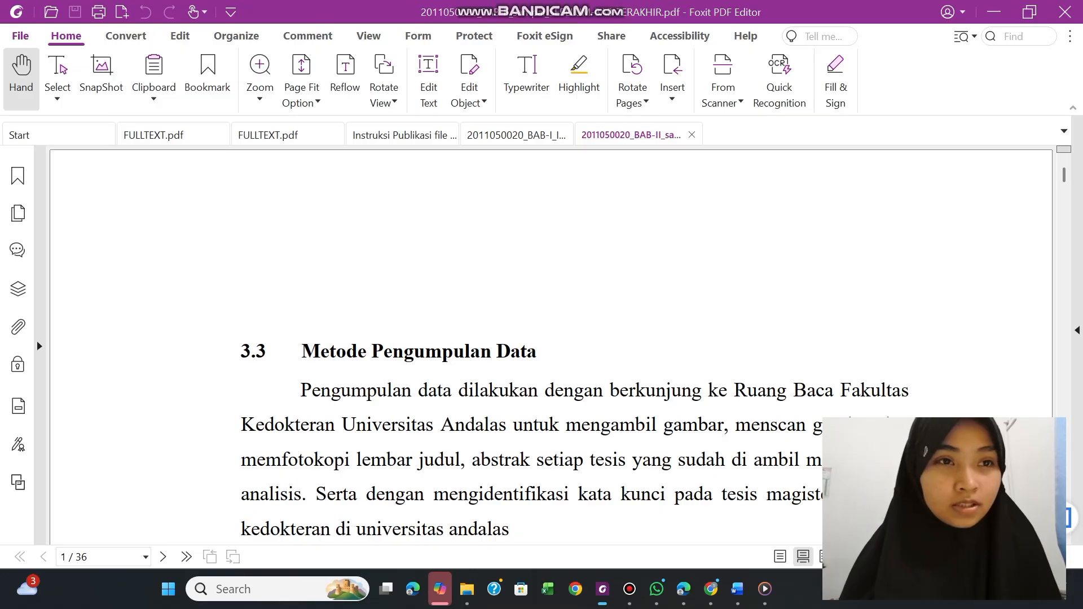
left_click(20, 35)
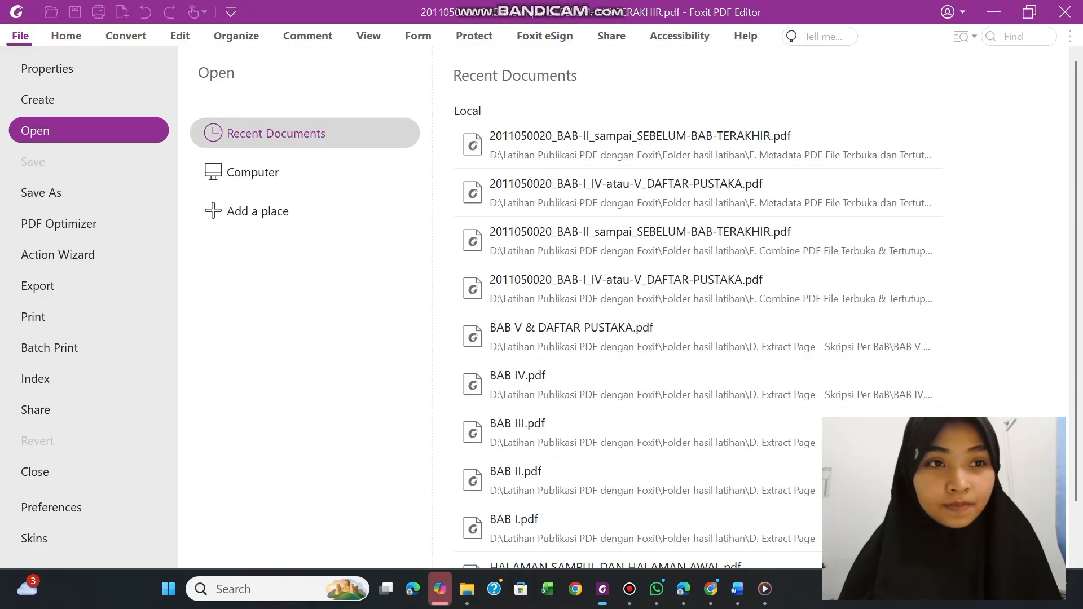
left_click(56, 68)
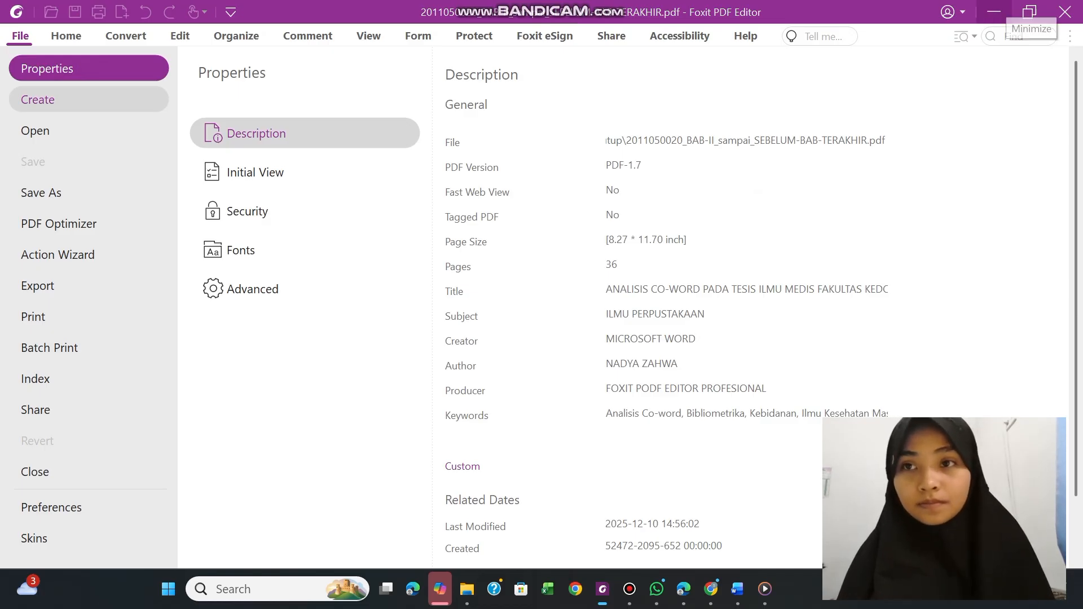
left_click(995, 12)
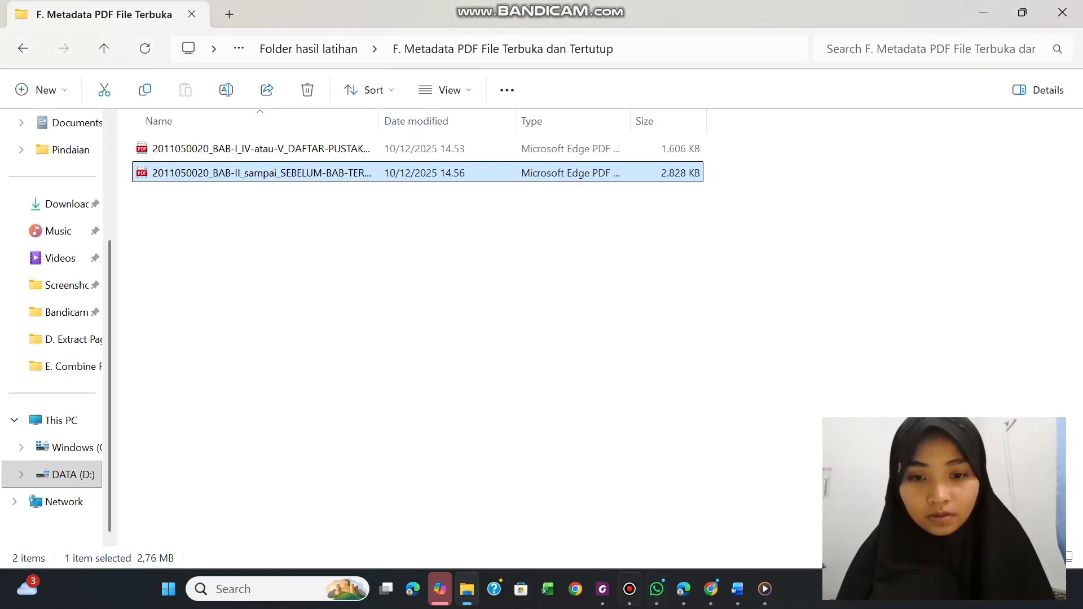
Return to the Instruksi Publikasi file PDF in Foxit PDF Editor, abandon closing it, and highlight item F, "Menambahkan Metadata pada File PDF file terbuka dan tertutup", in yellow
left_click(602, 589)
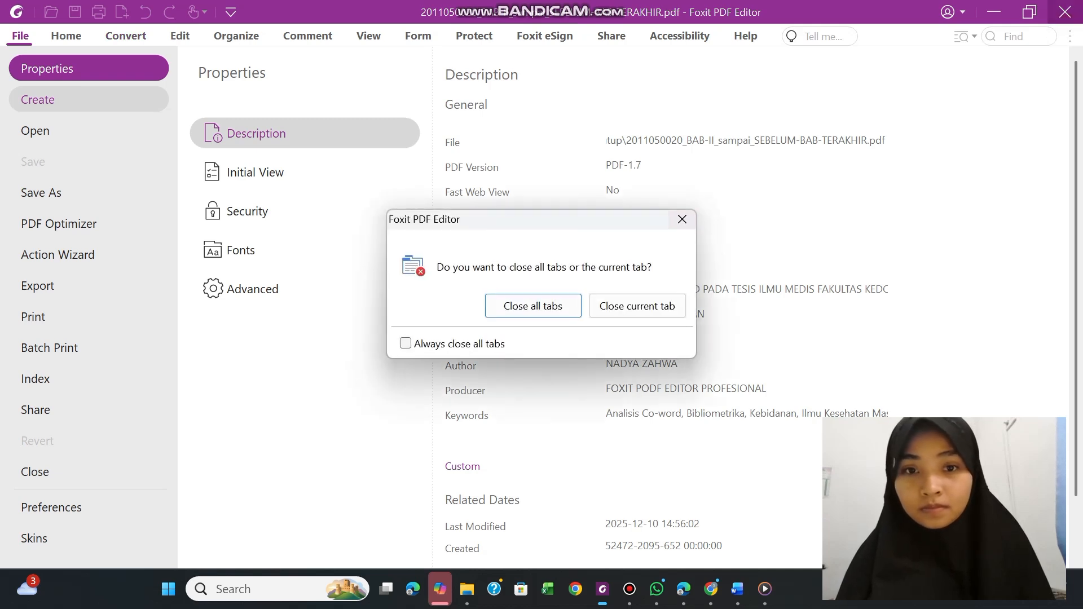
left_click(532, 302)
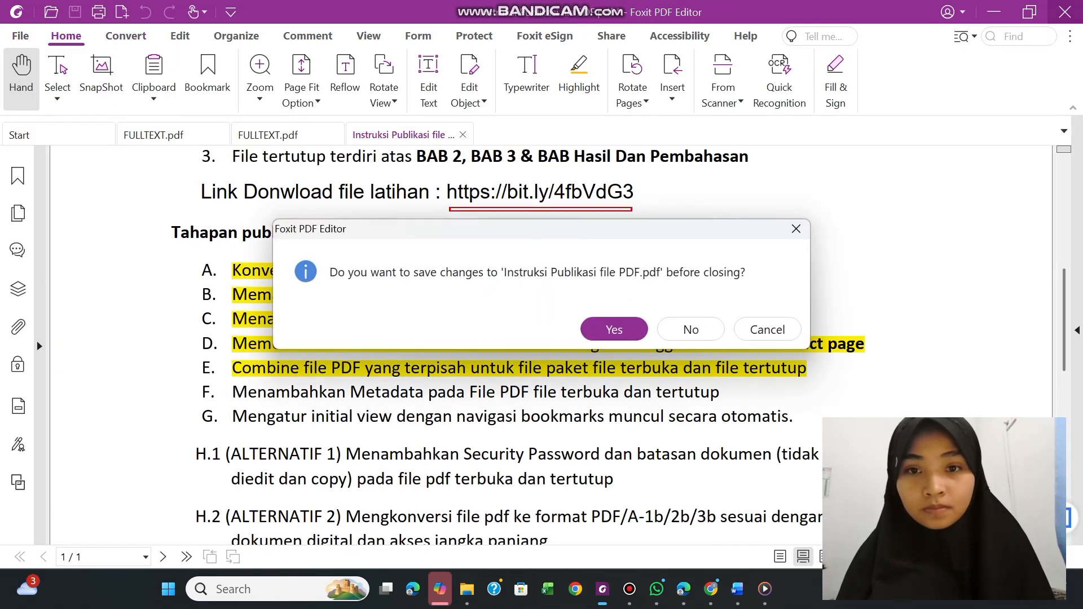
left_click(797, 229)
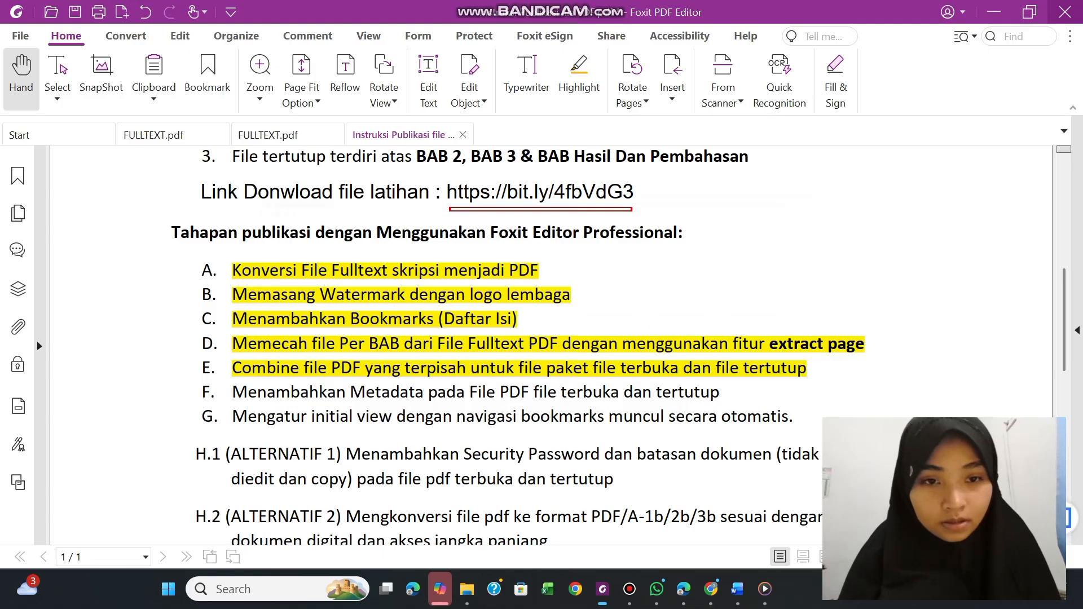
left_click_drag(232, 392, 721, 392)
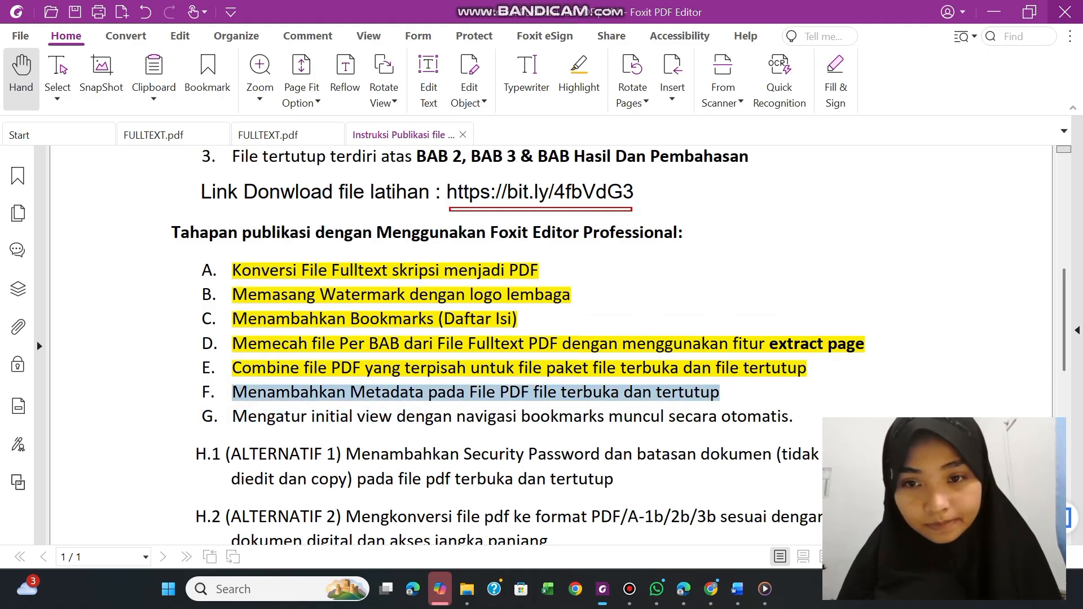
left_click(754, 365)
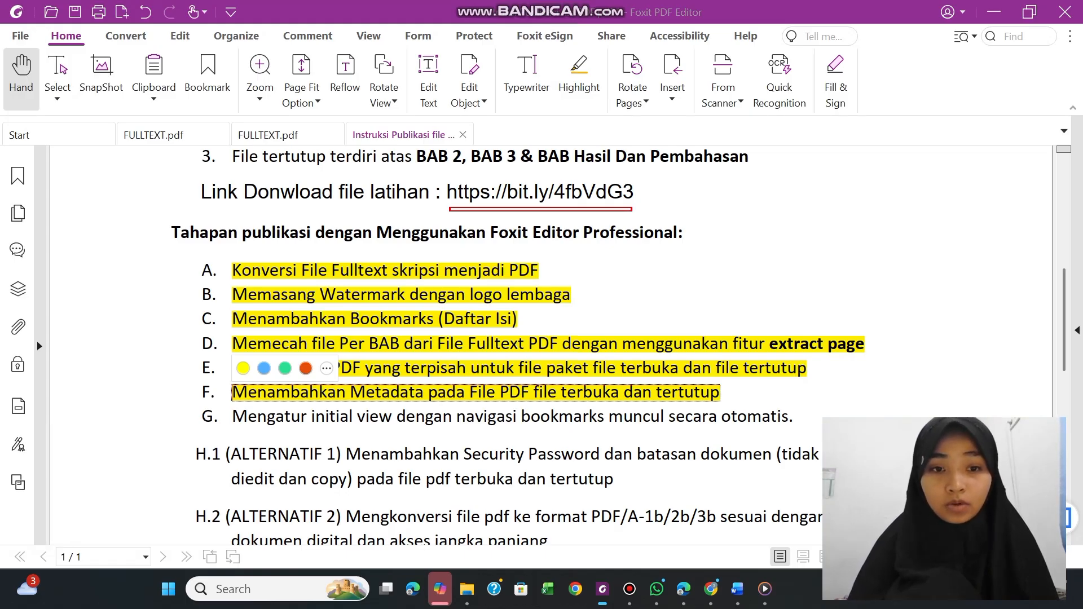
In File Explorer, copy both PDFs from "F. Metadata PDF File Terbuka dan Tertutup" into the "G. Mengatur Initial View PDF" folder
left_click(467, 589)
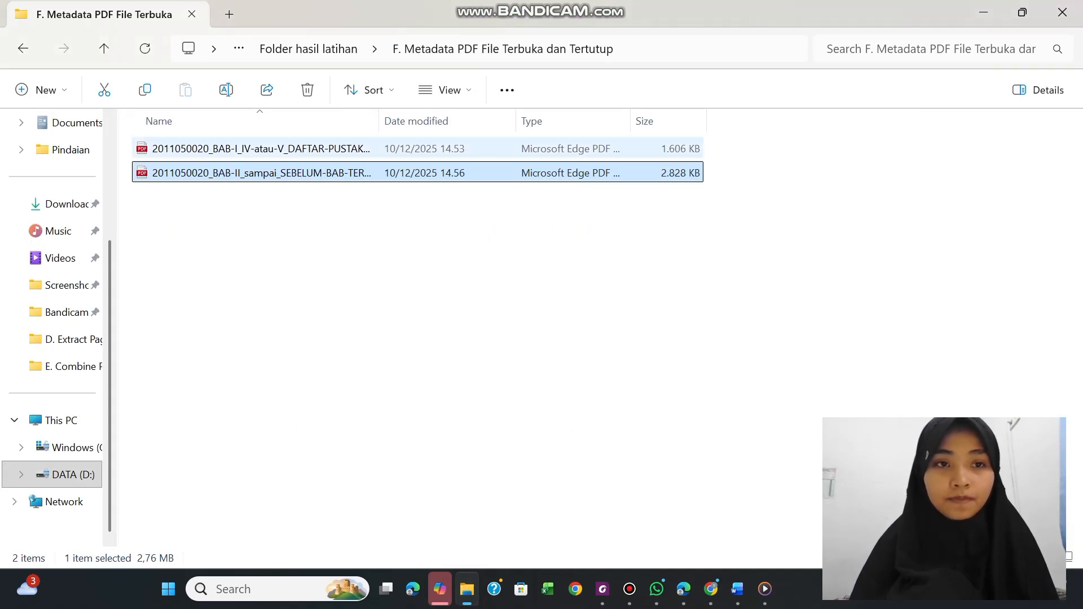
left_click(234, 142)
left_click(235, 172, "ctrl")
right_click(230, 169)
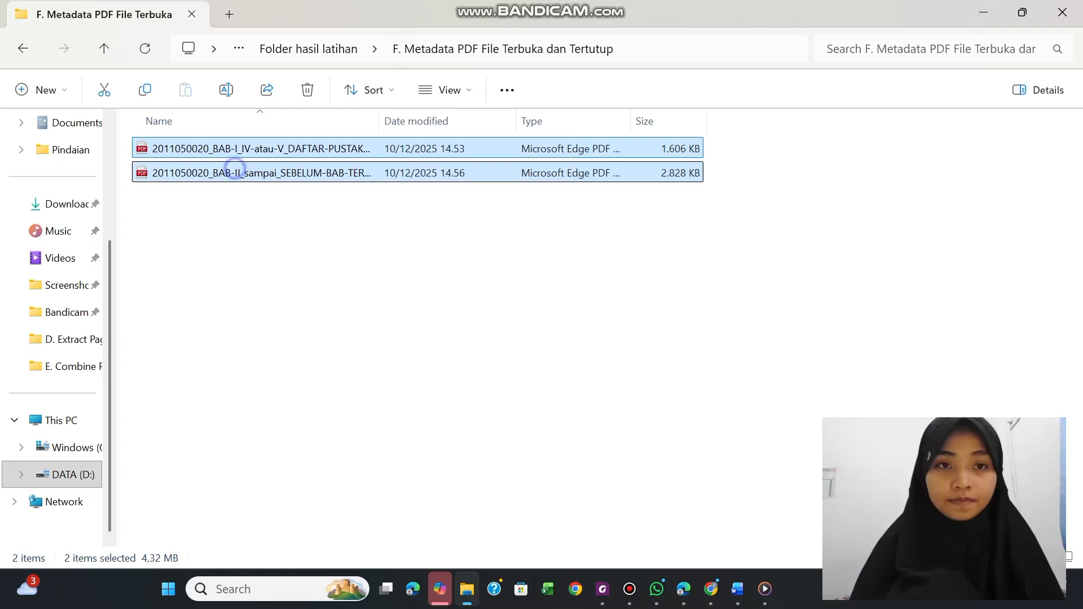
left_click(319, 26)
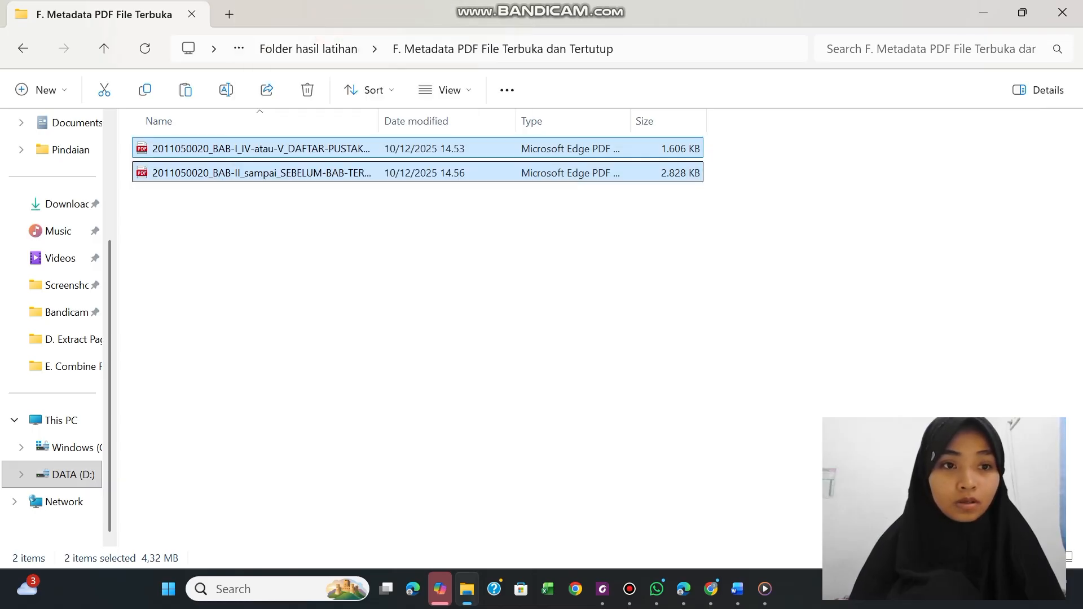
left_click(309, 49)
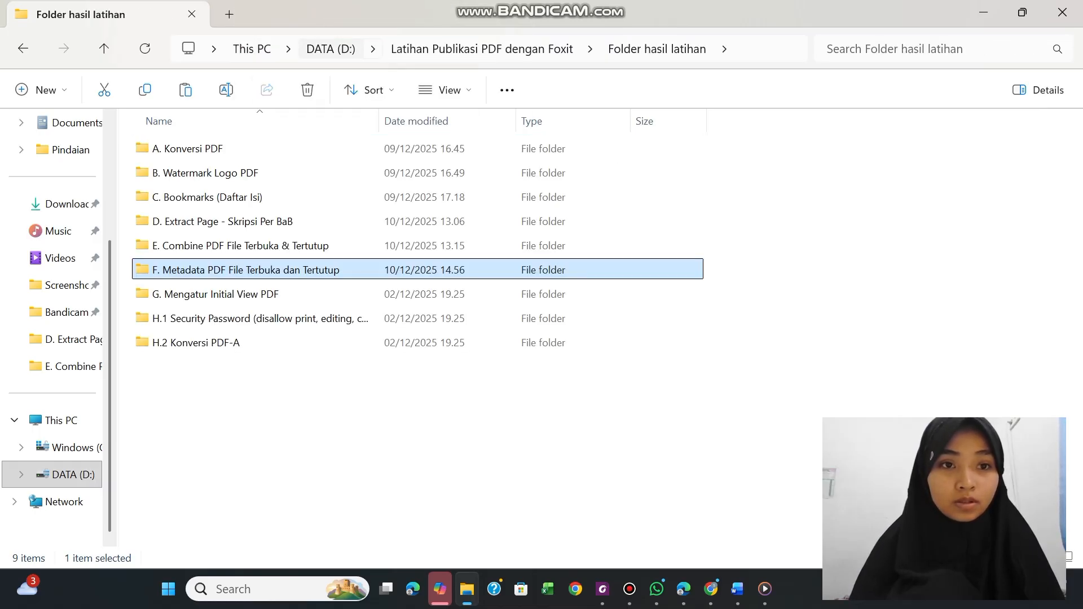
left_click(218, 294)
double_click(218, 294)
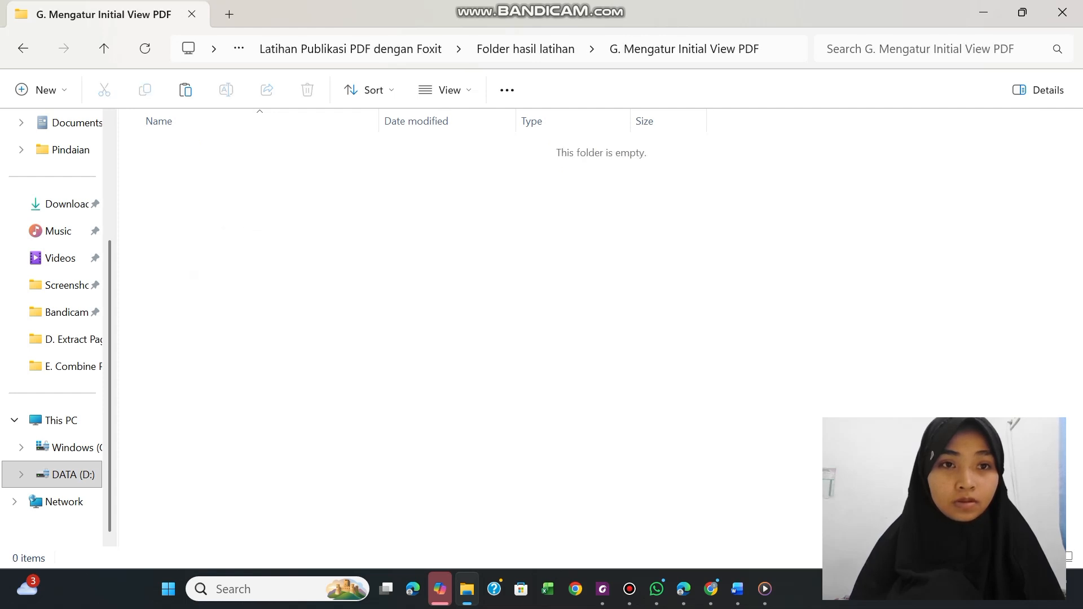
right_click(177, 160)
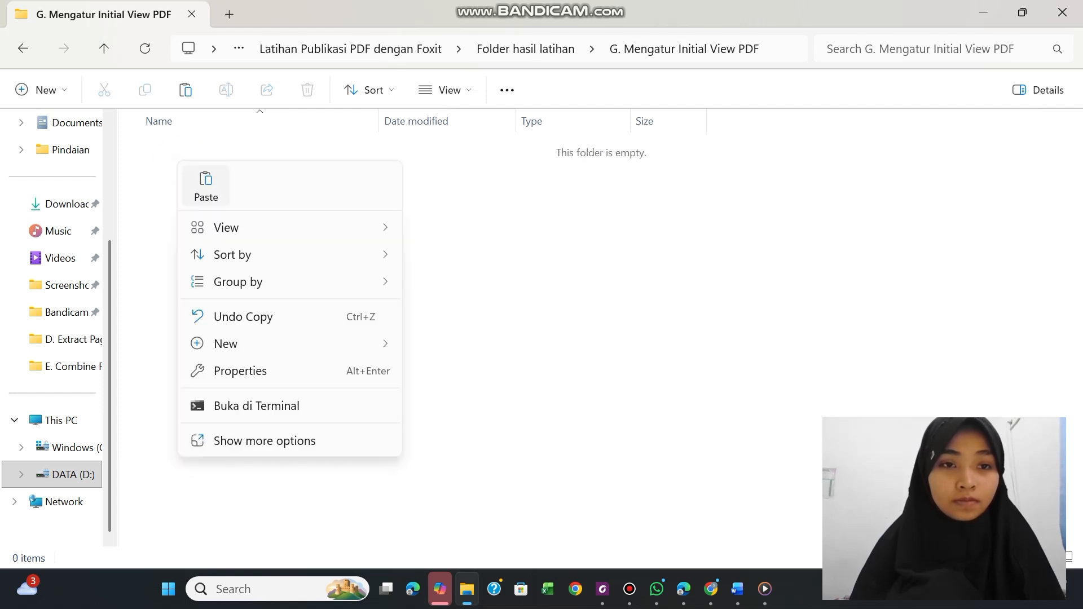
left_click(205, 189)
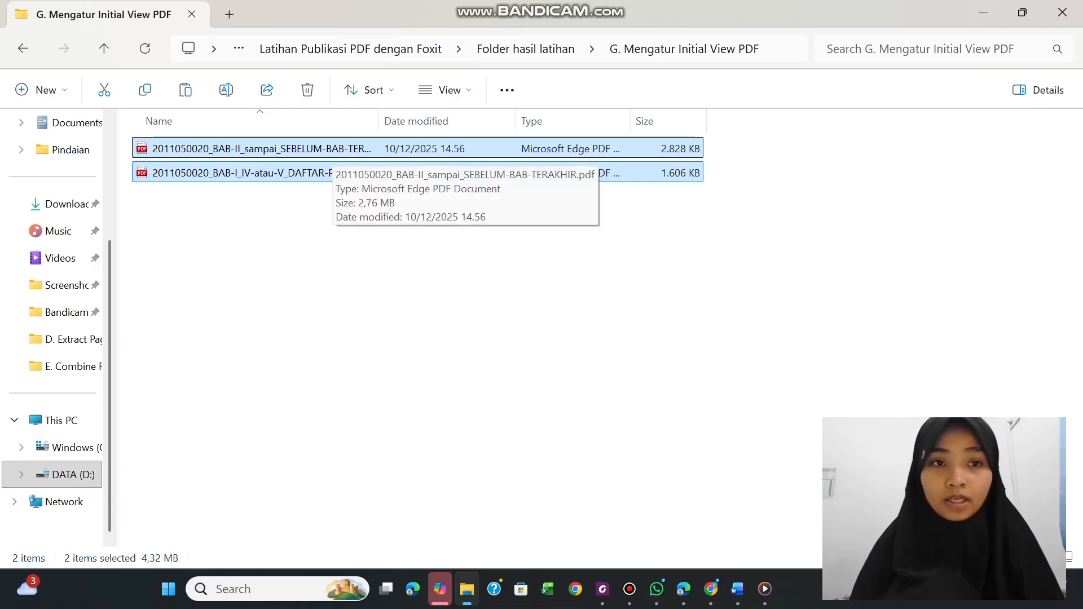
left_click(305, 210)
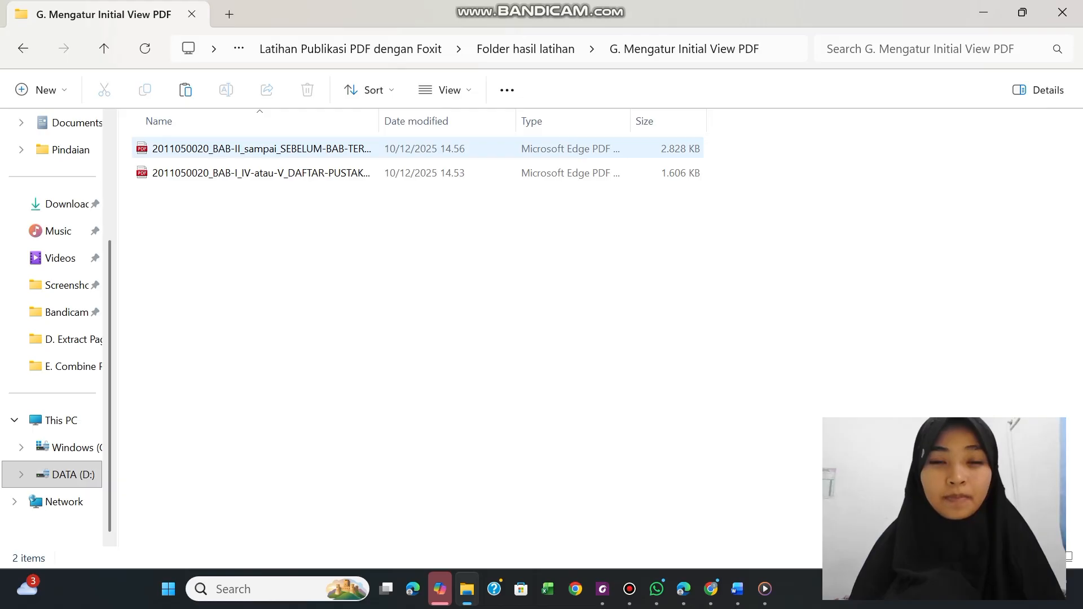
Open the BAB-I_IV-atau-V_DAFTAR-PUSTAKA PDF from folder G in Foxit PDF Editor
left_click(331, 144)
left_click(332, 173)
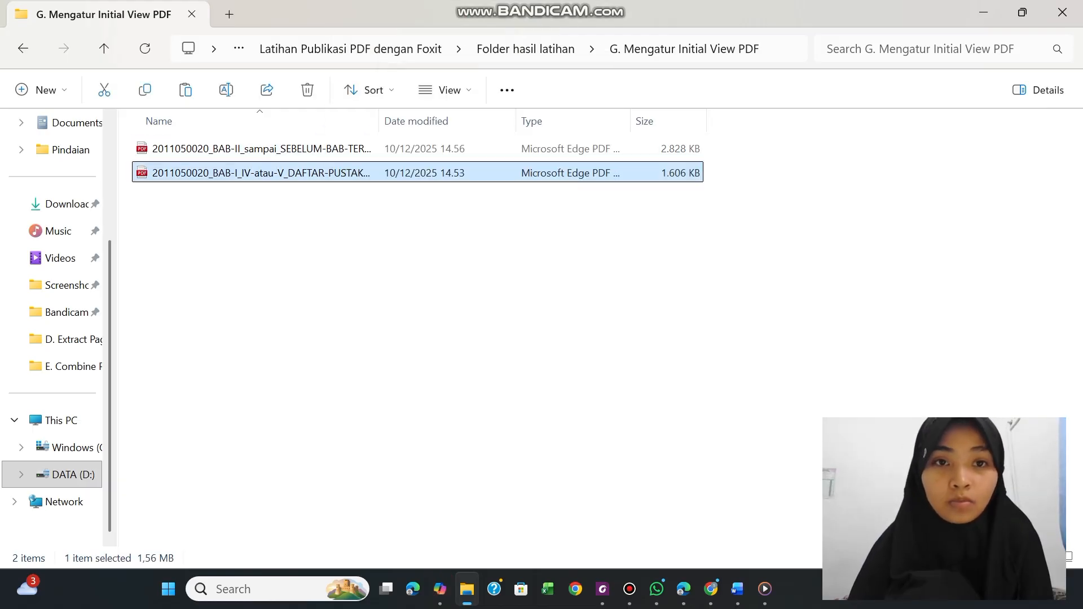
right_click(368, 175)
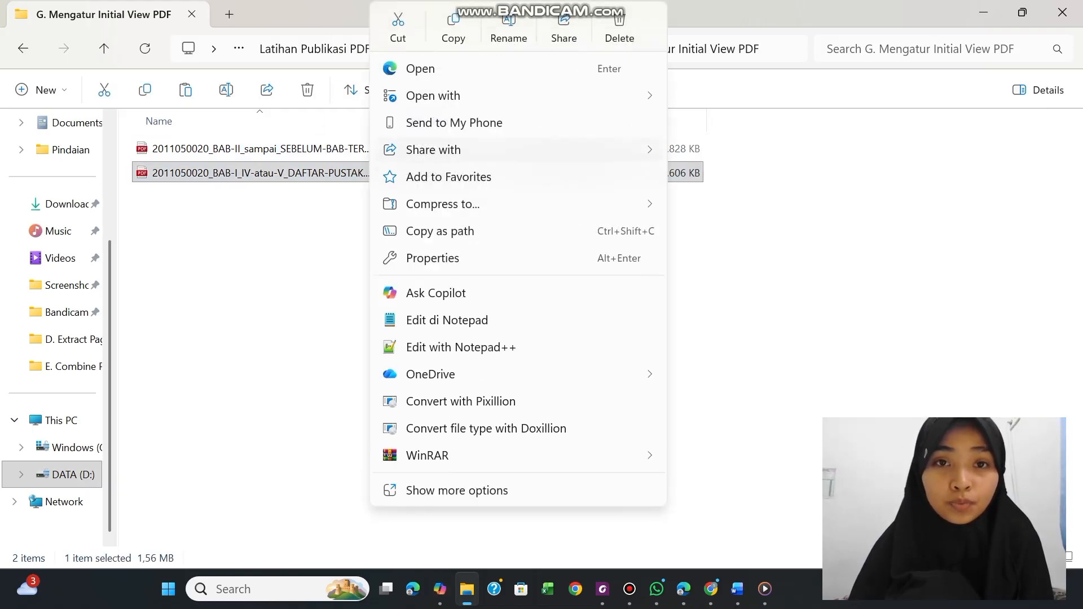
mouse_move(448, 96)
left_click(763, 99)
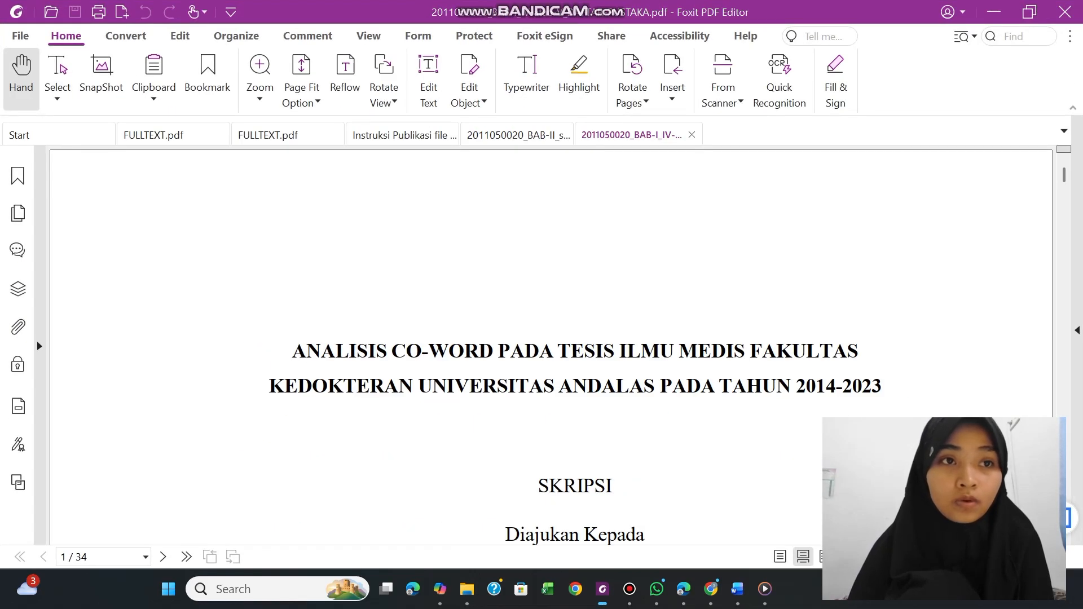
Set the PDF's initial view navigation to Bookmarks Panel and Page, enable Display document title, and save the file
left_click(20, 36)
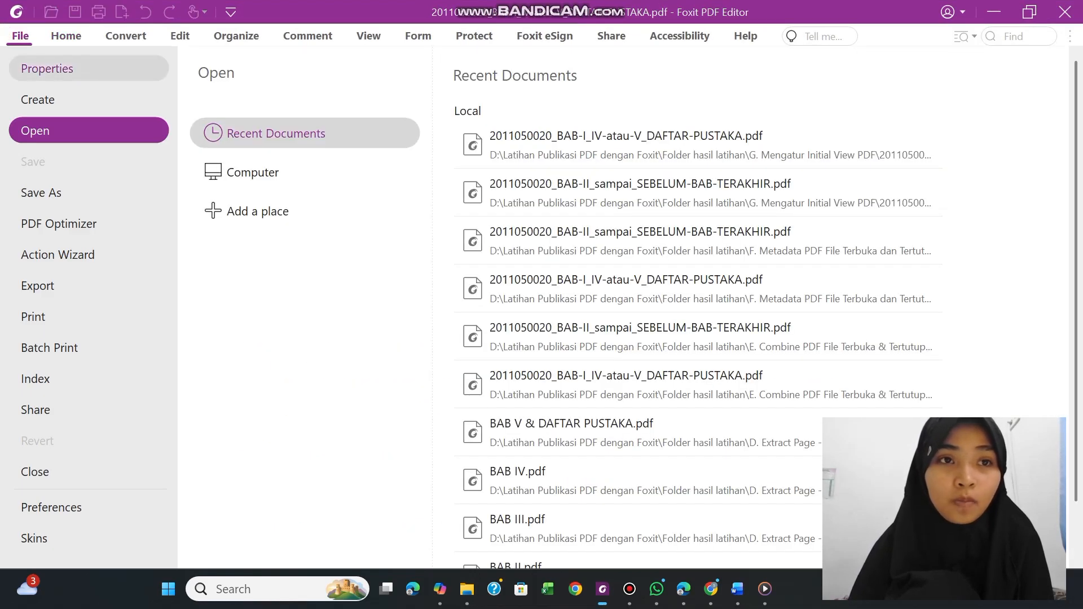
left_click(43, 74)
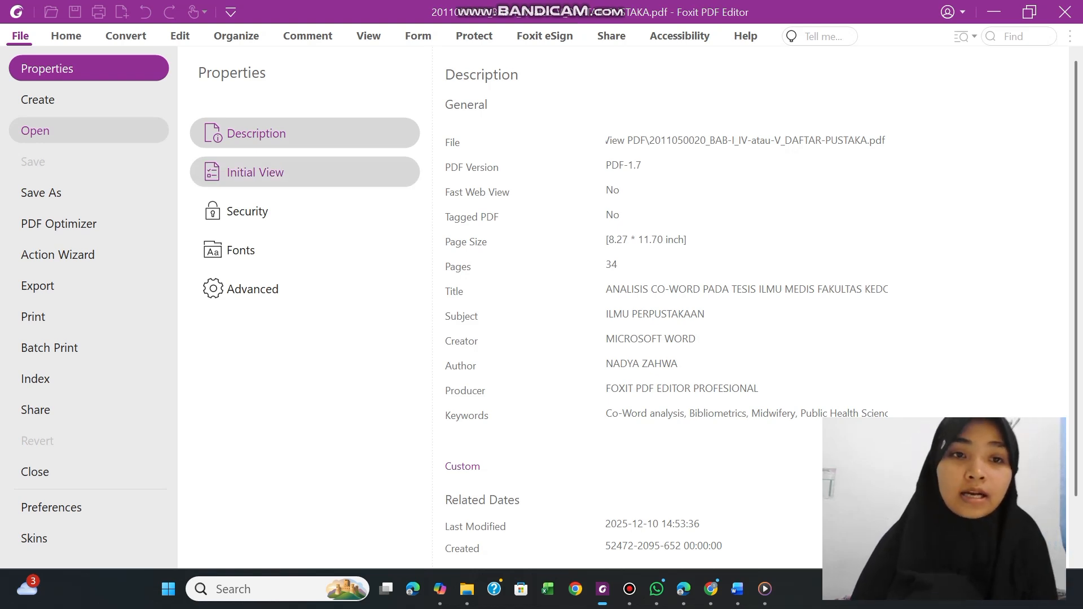
left_click(261, 181)
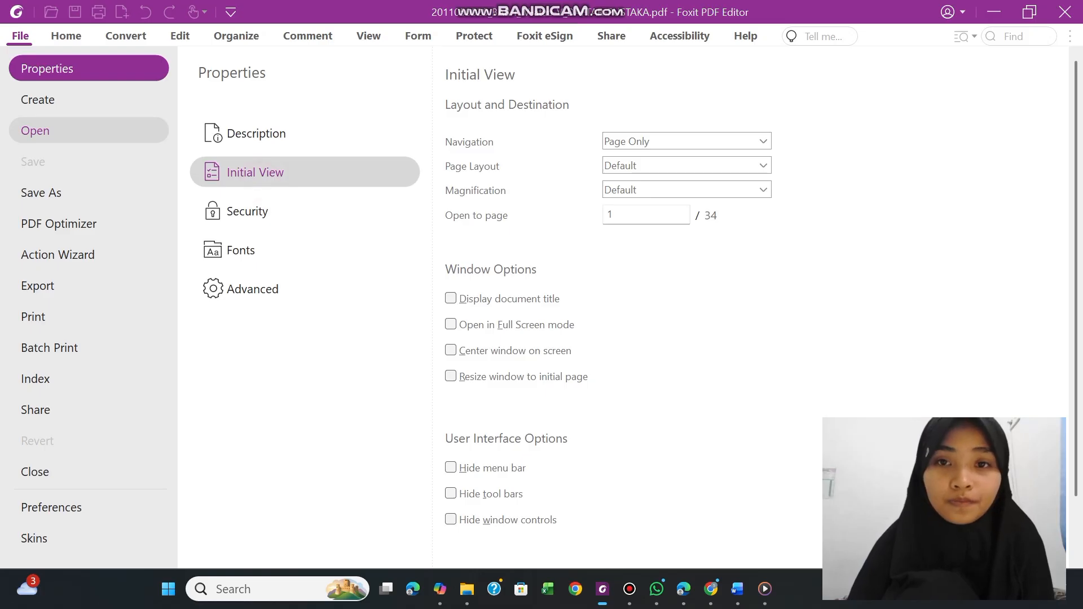
left_click(759, 141)
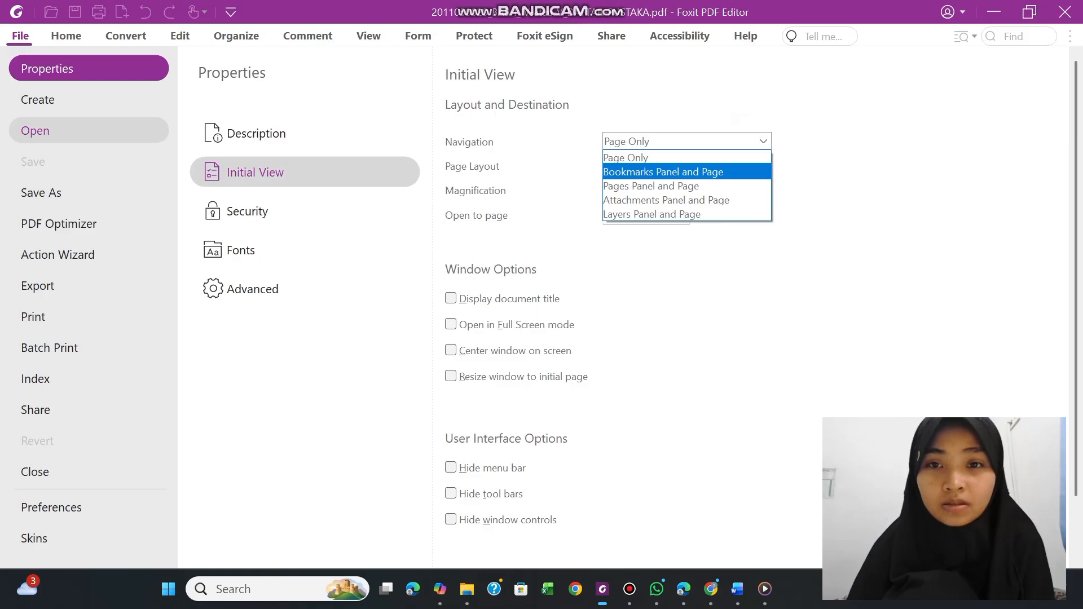
left_click(698, 172)
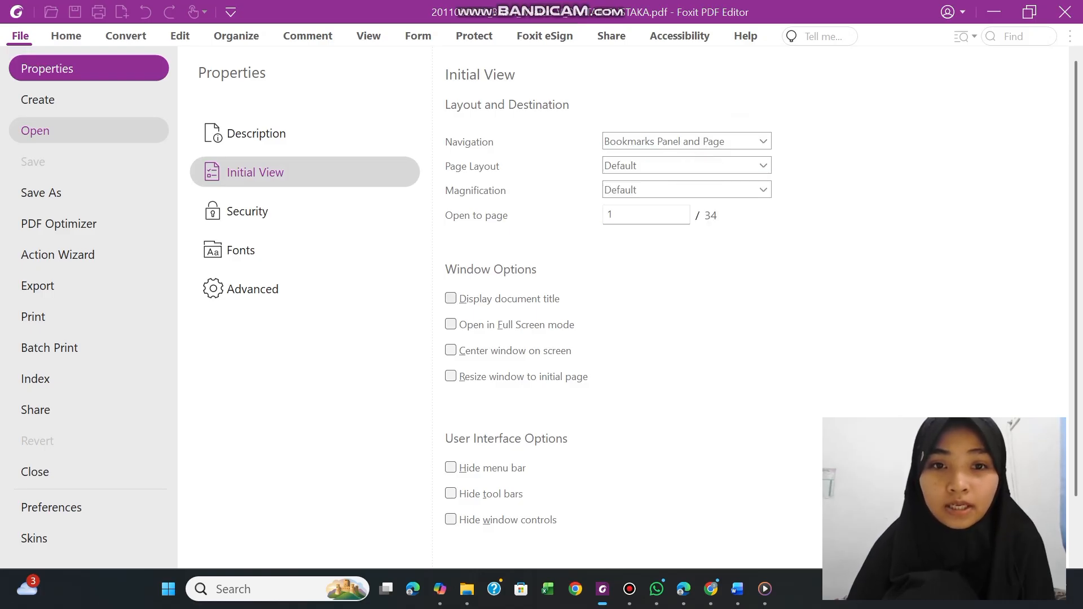
left_click(450, 298)
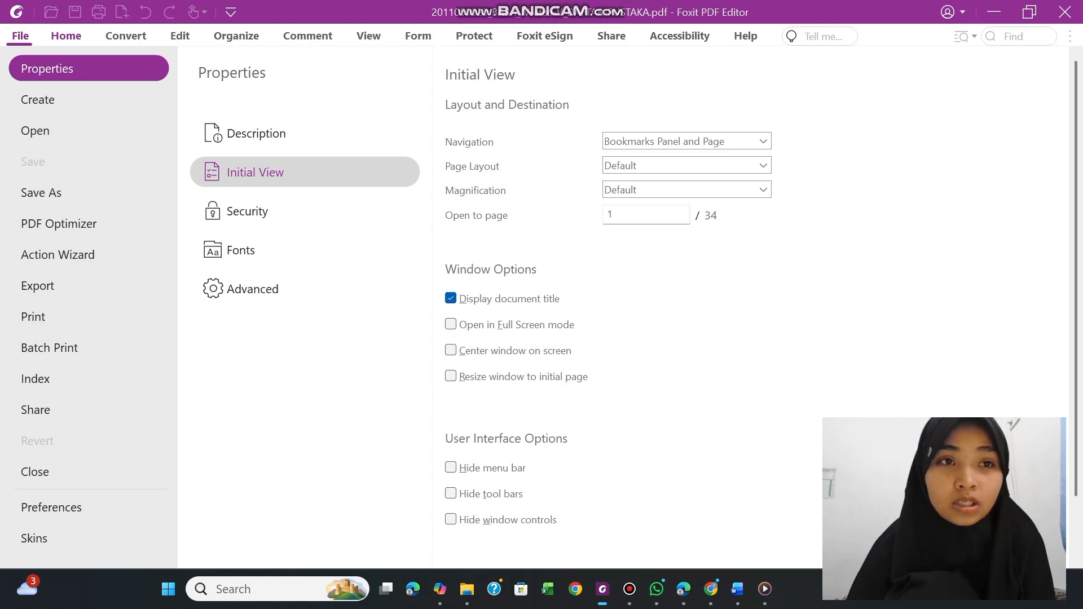
left_click(71, 36)
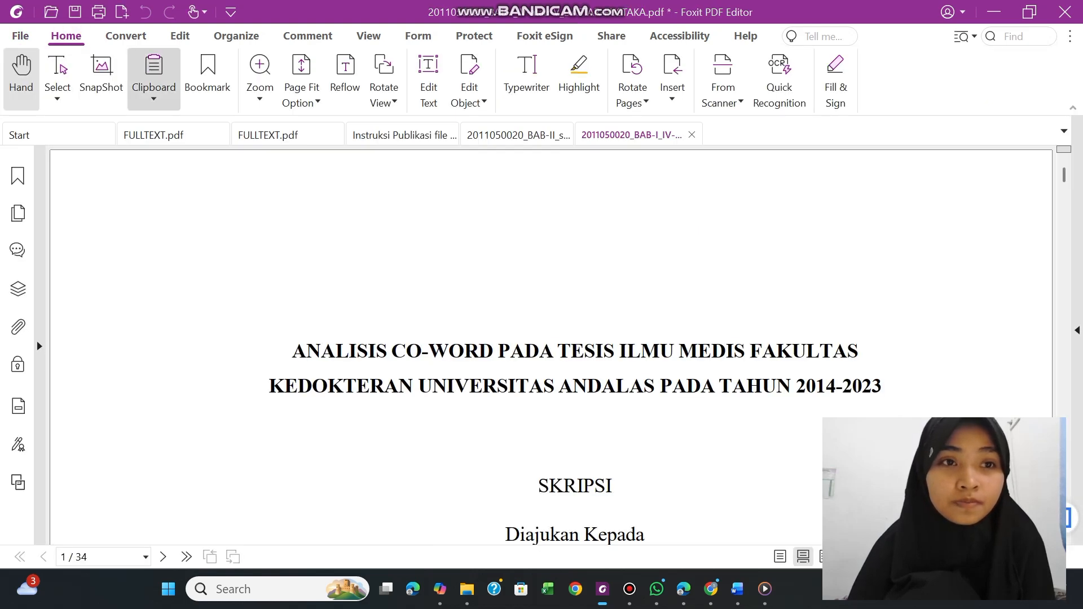
left_click(75, 11)
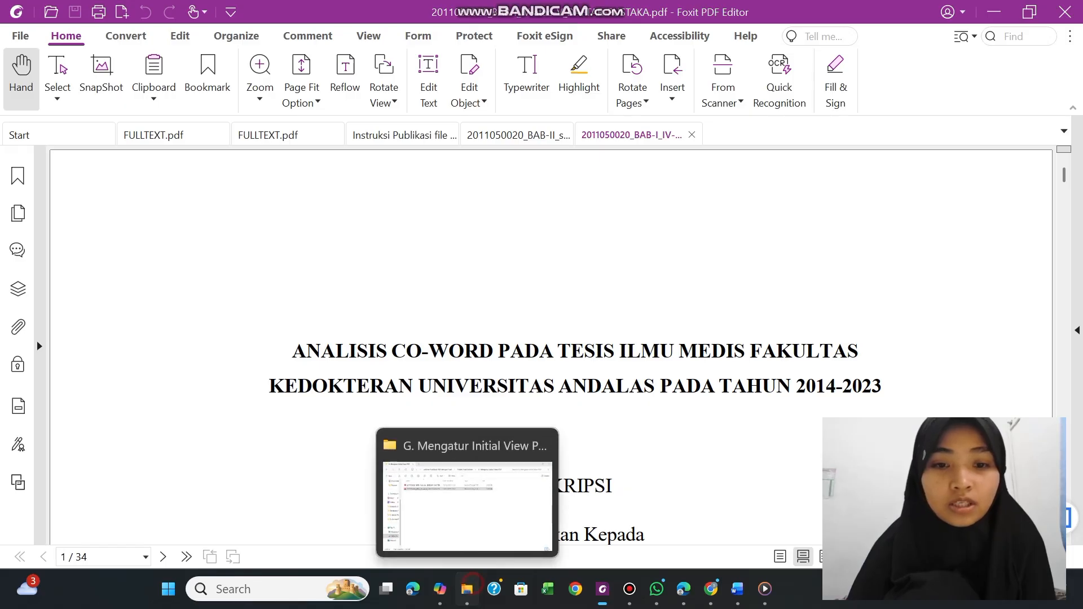
Switch to File Explorer and open the BAB-II_sampai_SEBELUM-BAB-TERAKHIR PDF from folder G in Foxit PDF Editor
left_click(467, 589)
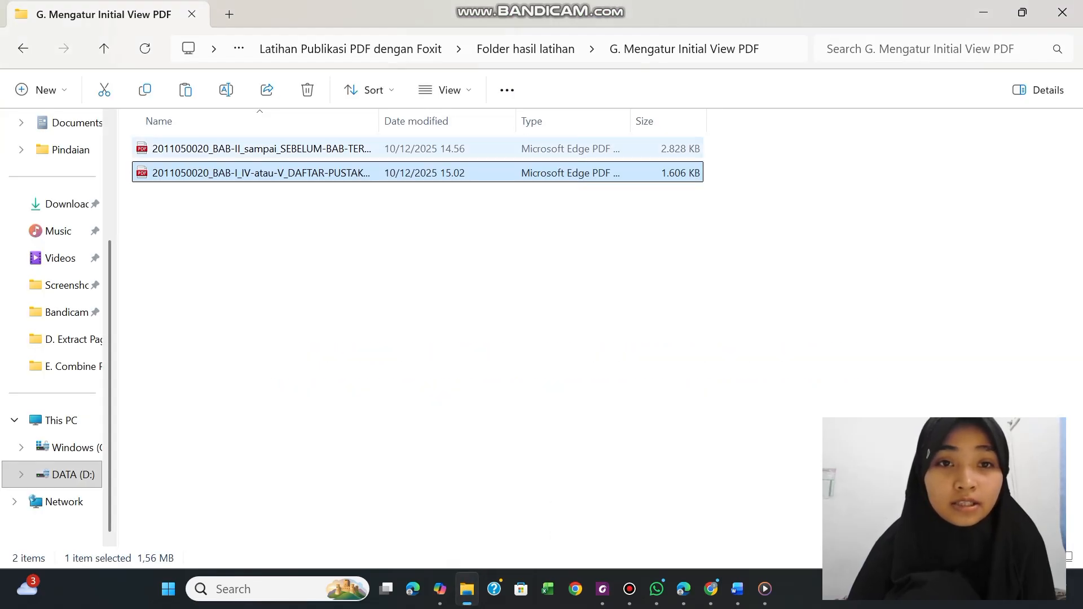
right_click(339, 148)
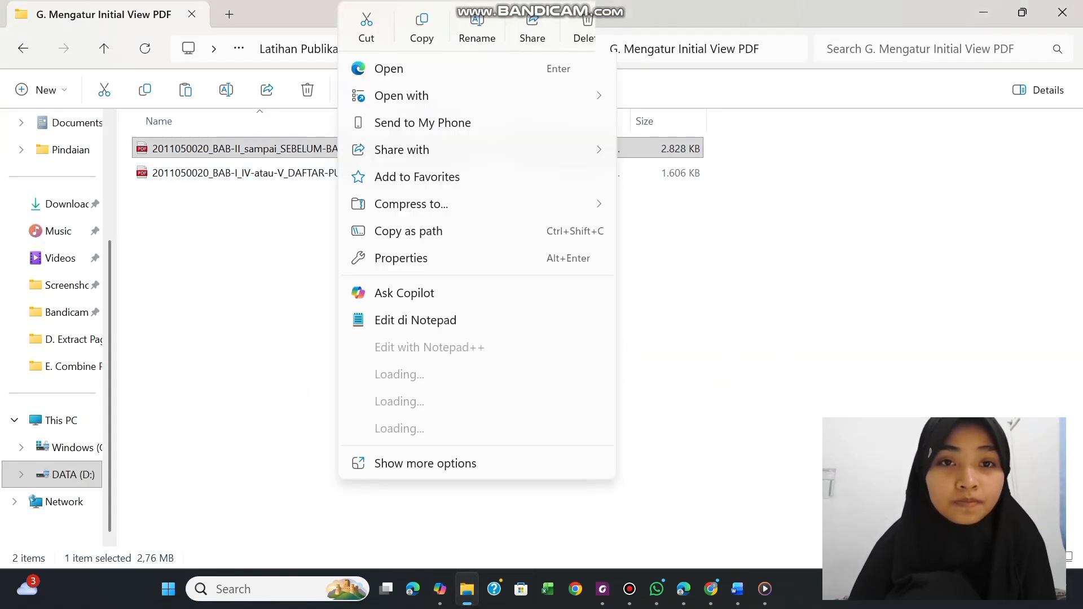
left_click(384, 91)
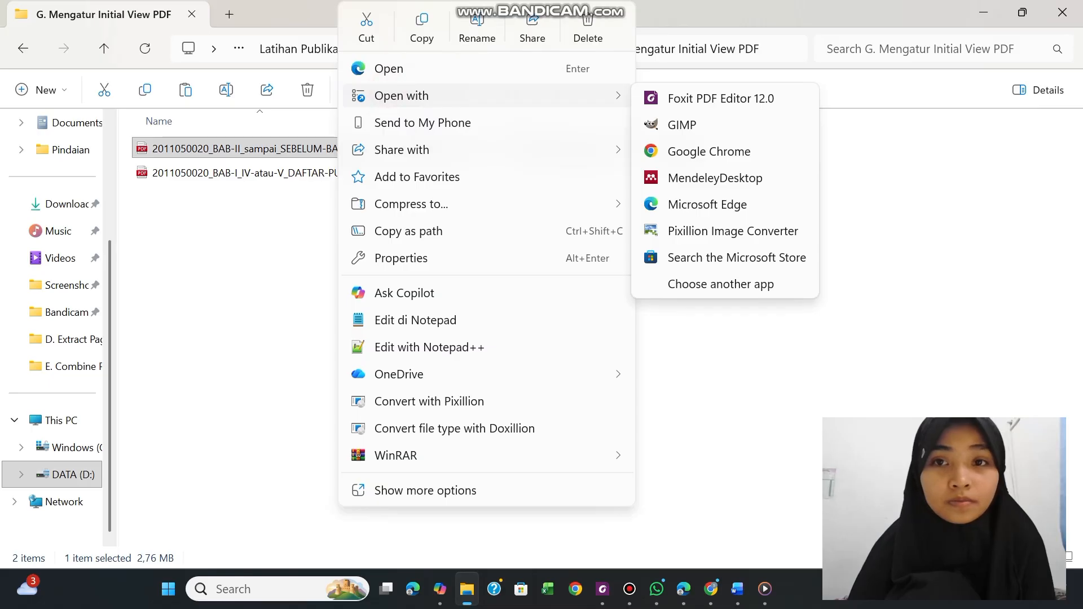
left_click(678, 98)
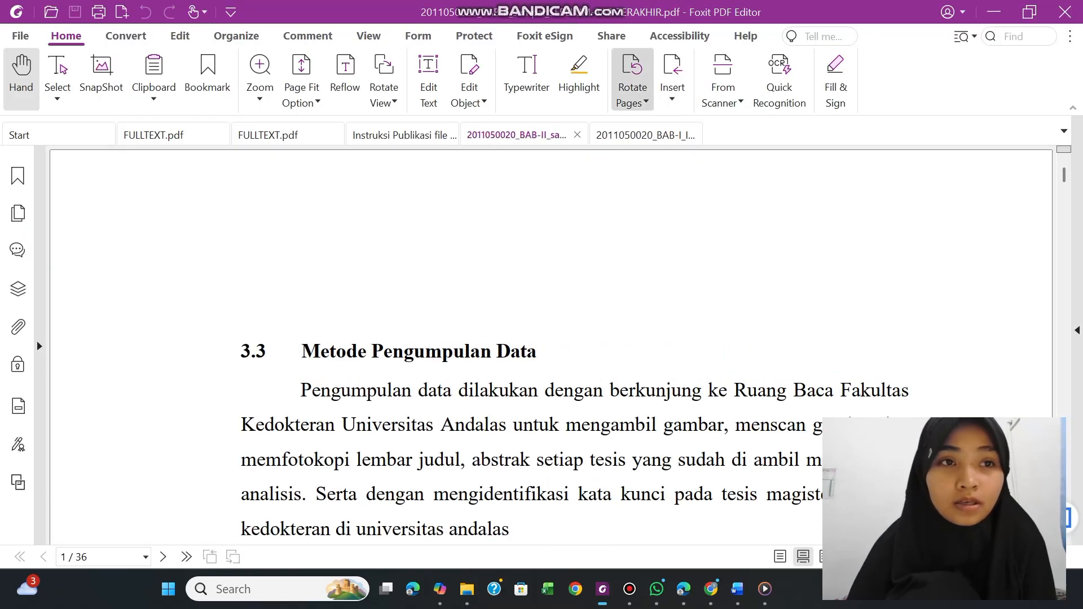
For the BAB-II_sampai_SEBELUM-BAB-TERAKHIR PDF, set initial view navigation to Bookmarks Panel and Page, enable Display document title, and save
left_click(20, 36)
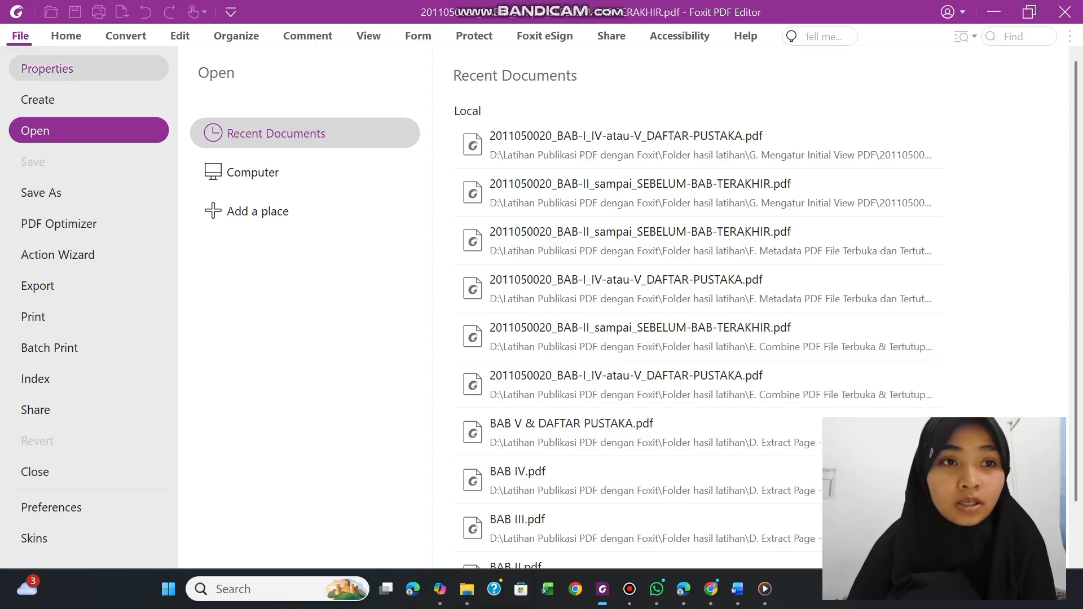
left_click(101, 70)
left_click(242, 182)
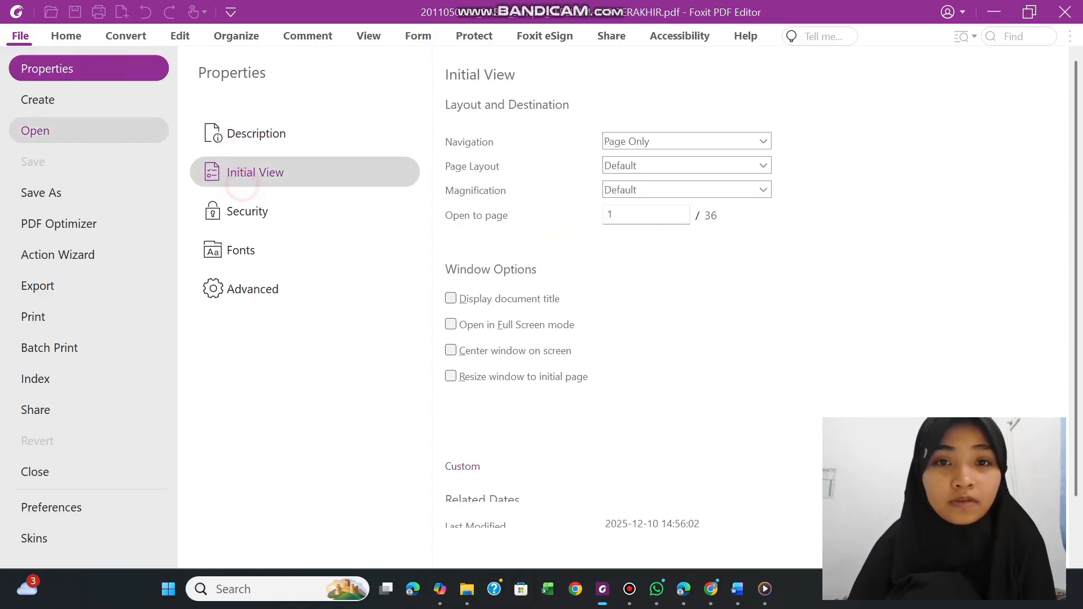
left_click(653, 140)
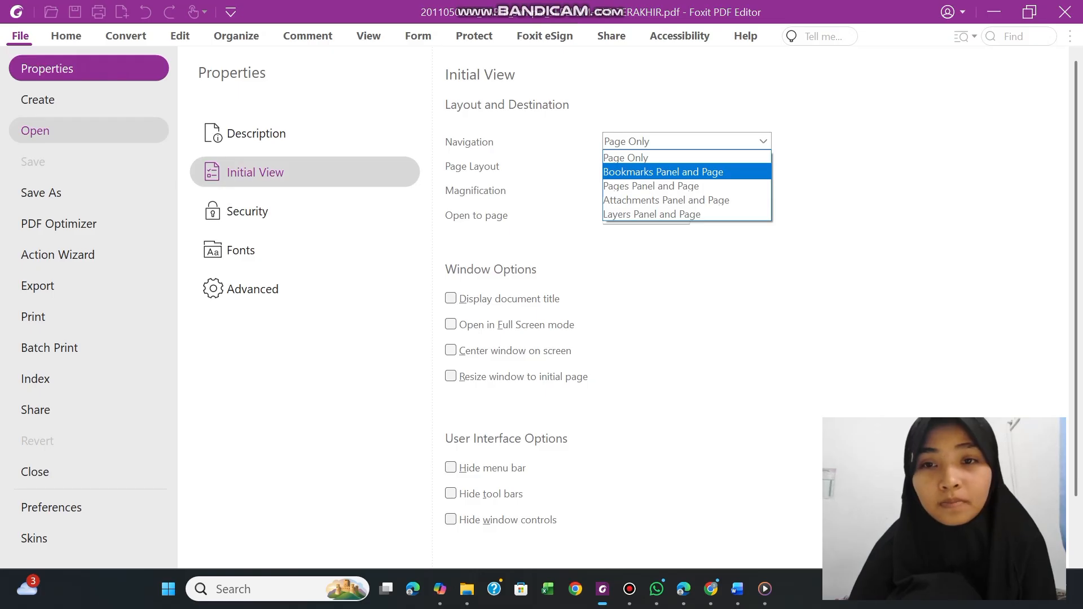
left_click(658, 170)
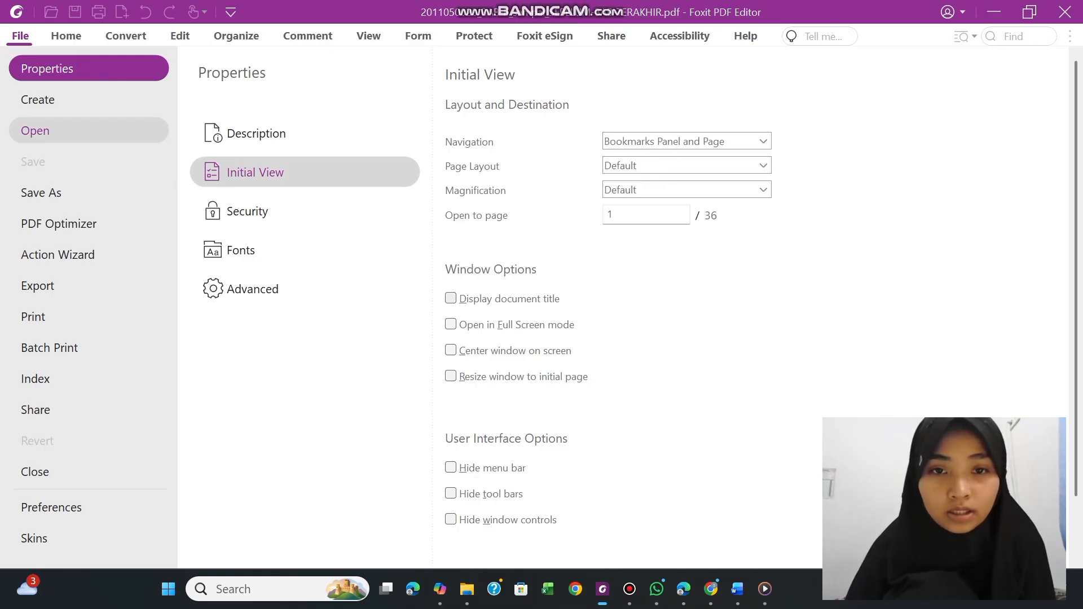
left_click(450, 298)
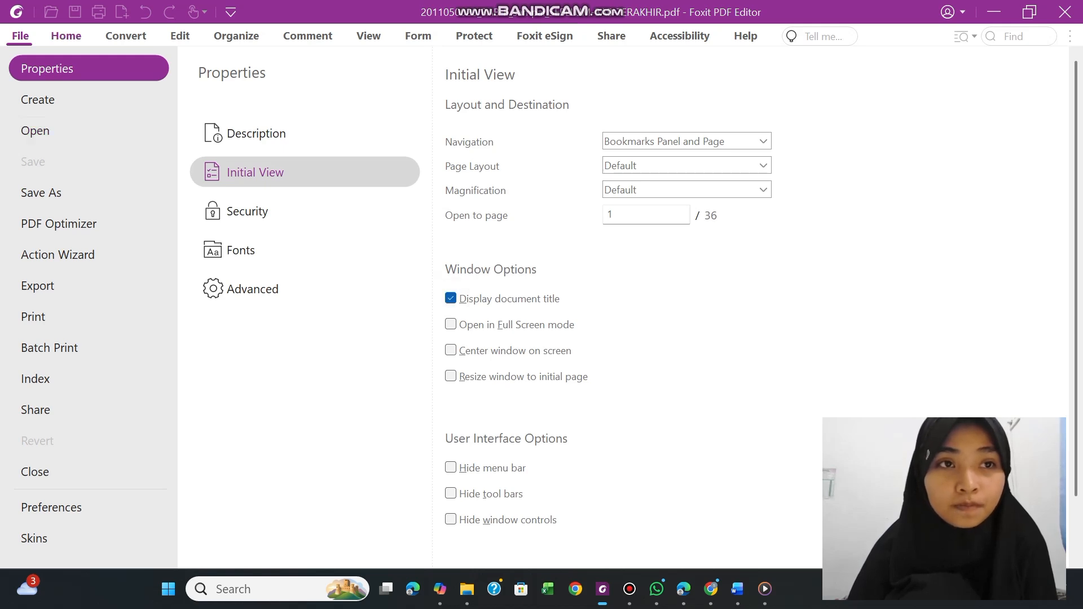
left_click(66, 35)
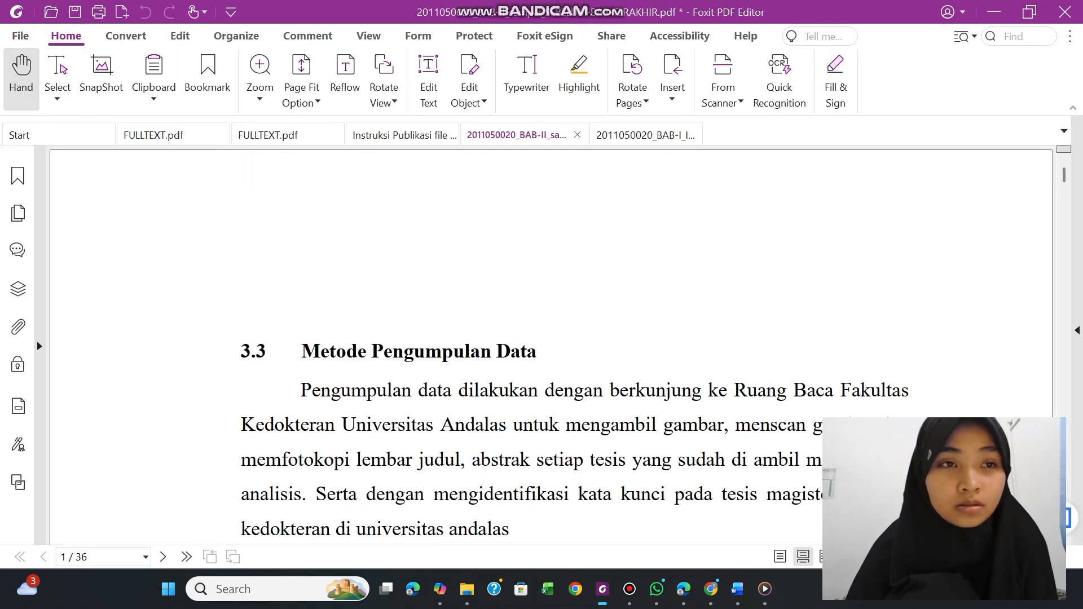
left_click(75, 11)
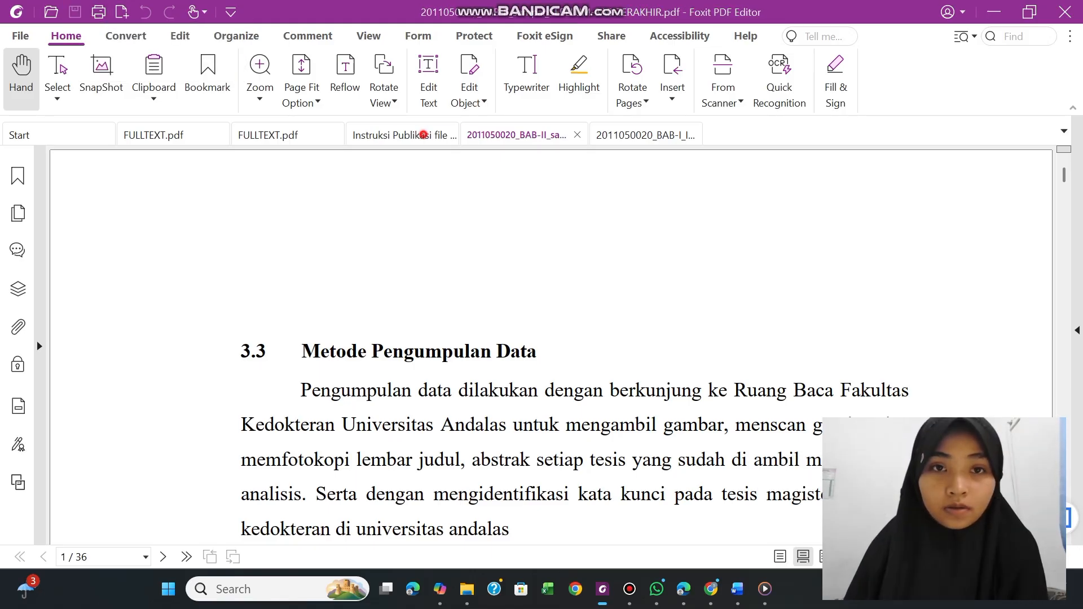
Highlight exercise item G about setting the initial view with bookmarks navigation in the Instruksi Publikasi file
left_click(422, 134)
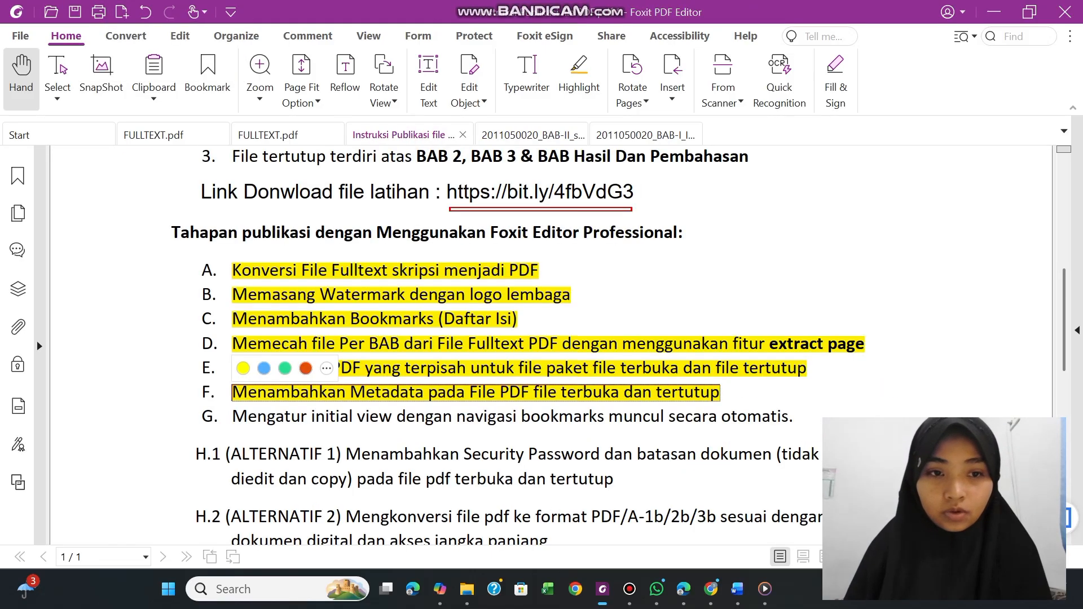
left_click_drag(232, 417, 794, 417)
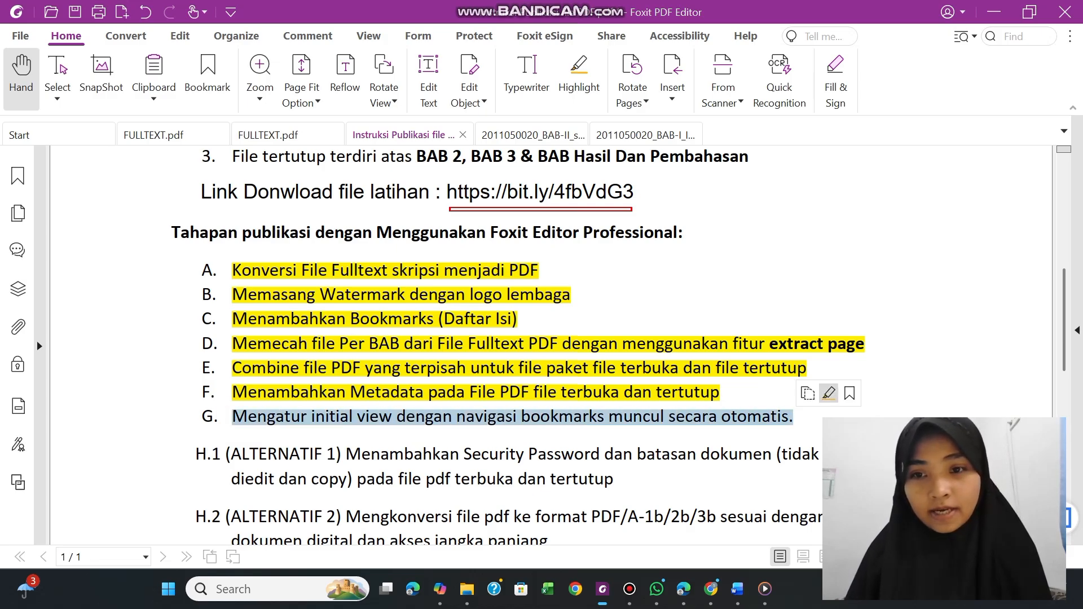
left_click(828, 394)
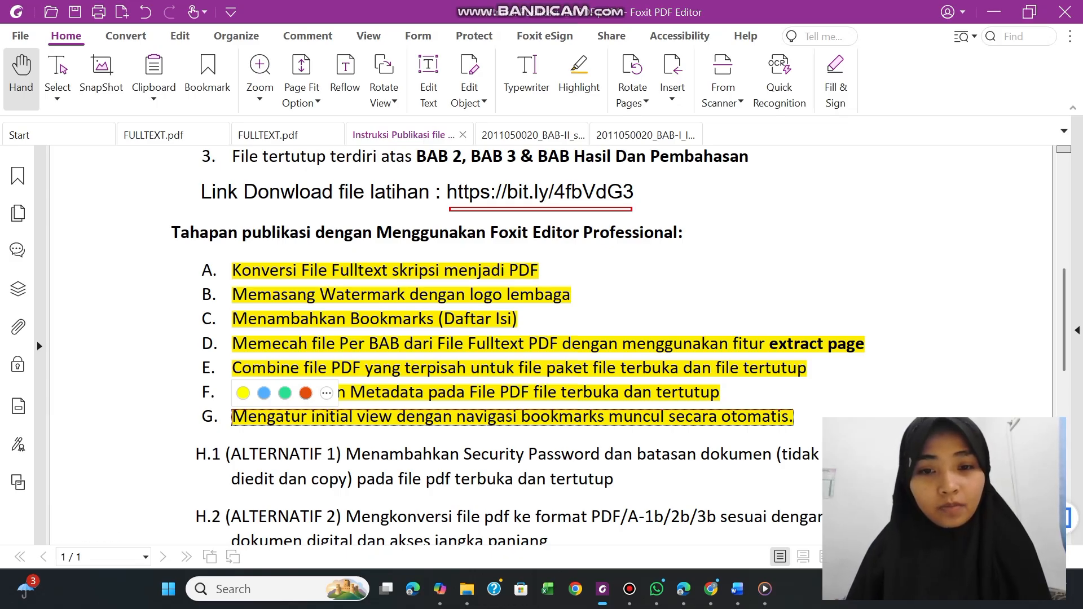
key("Escape")
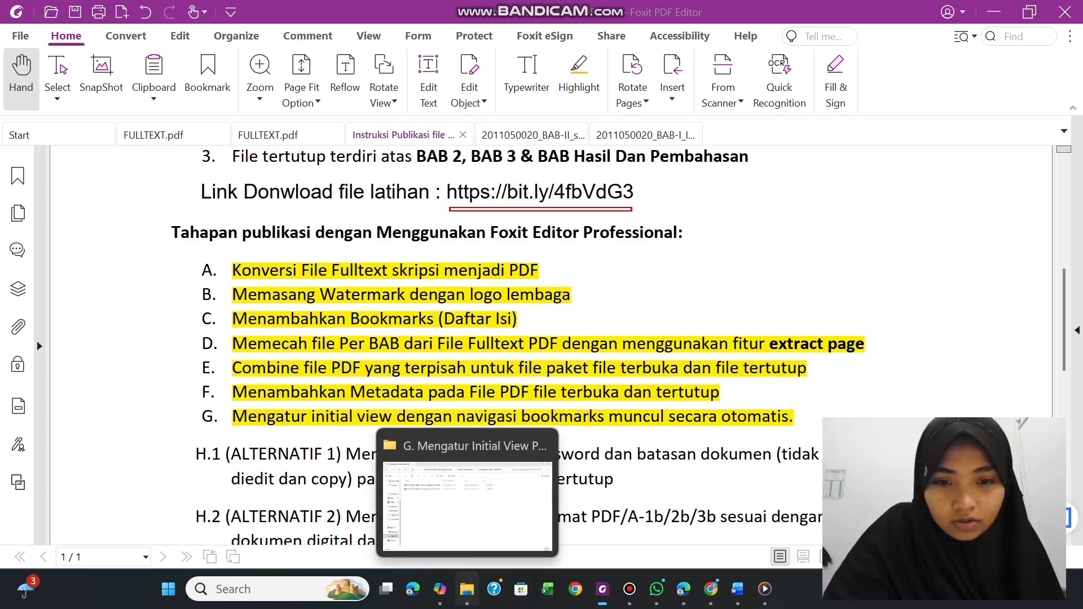
Switch to File Explorer and copy both combined PDFs from the G. Mengatur Initial View PDF folder
left_click(467, 589)
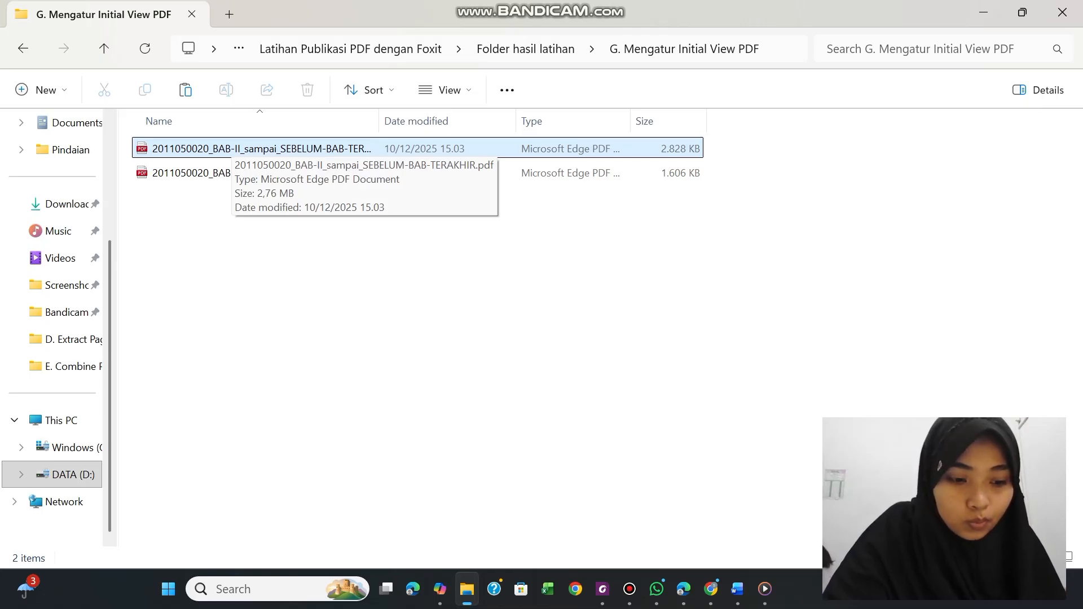
left_click(216, 173)
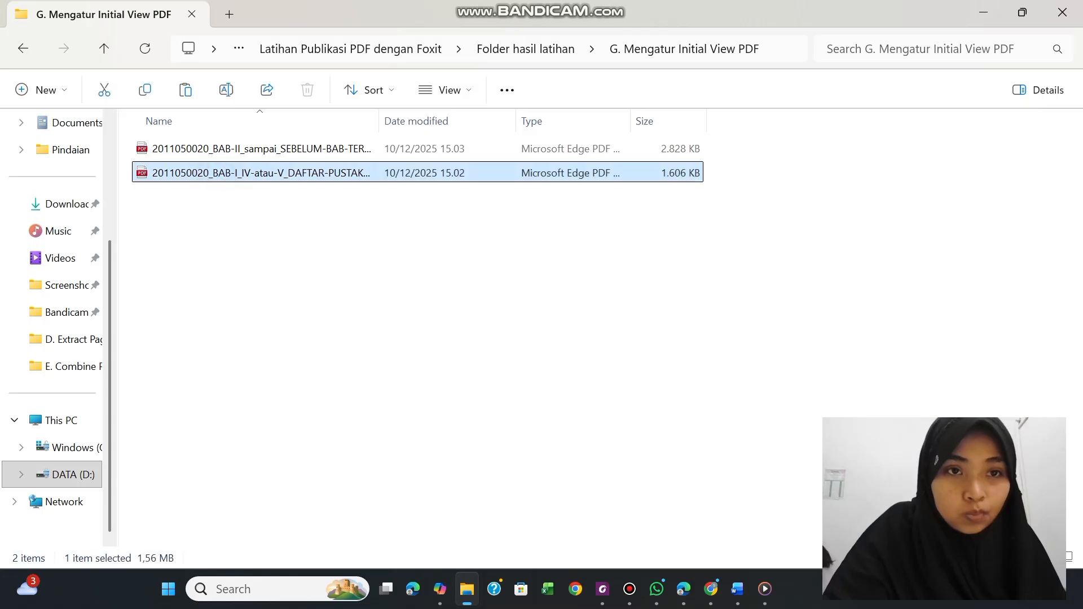
left_click(221, 149, "ctrl")
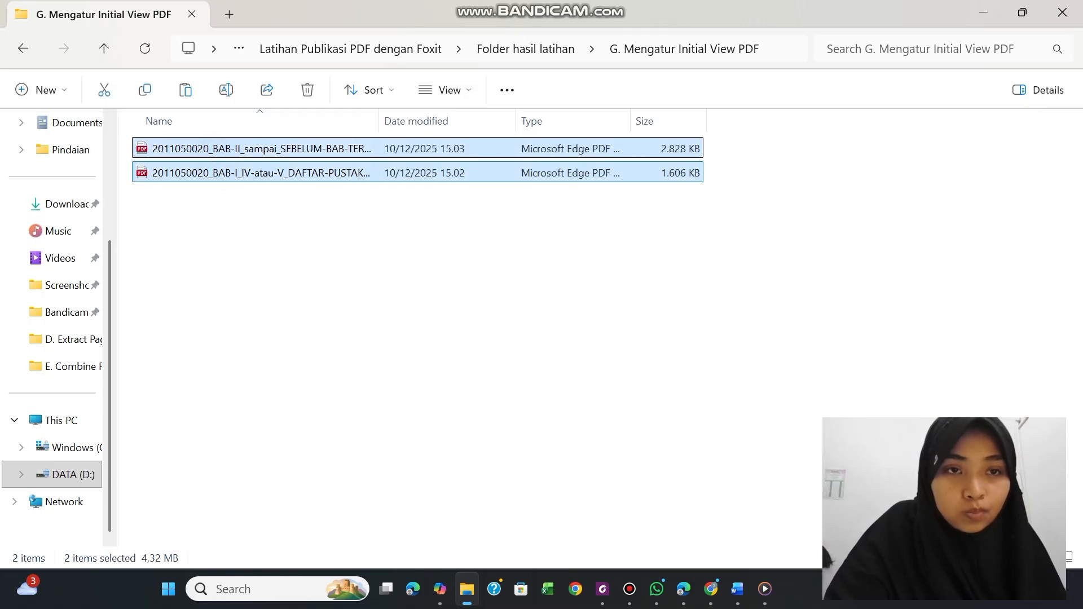
right_click(223, 147)
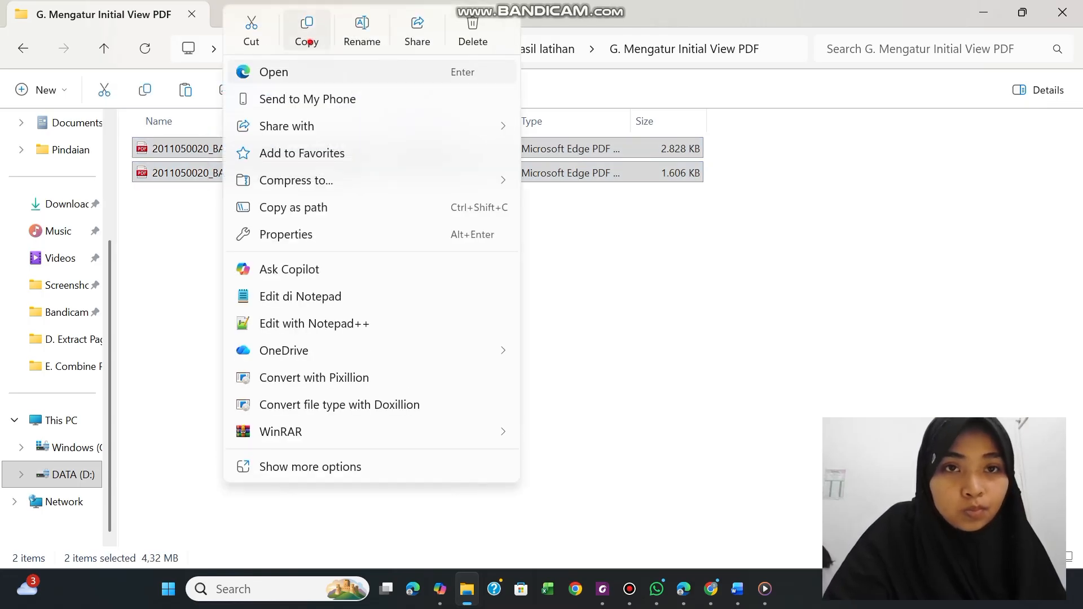
left_click(307, 34)
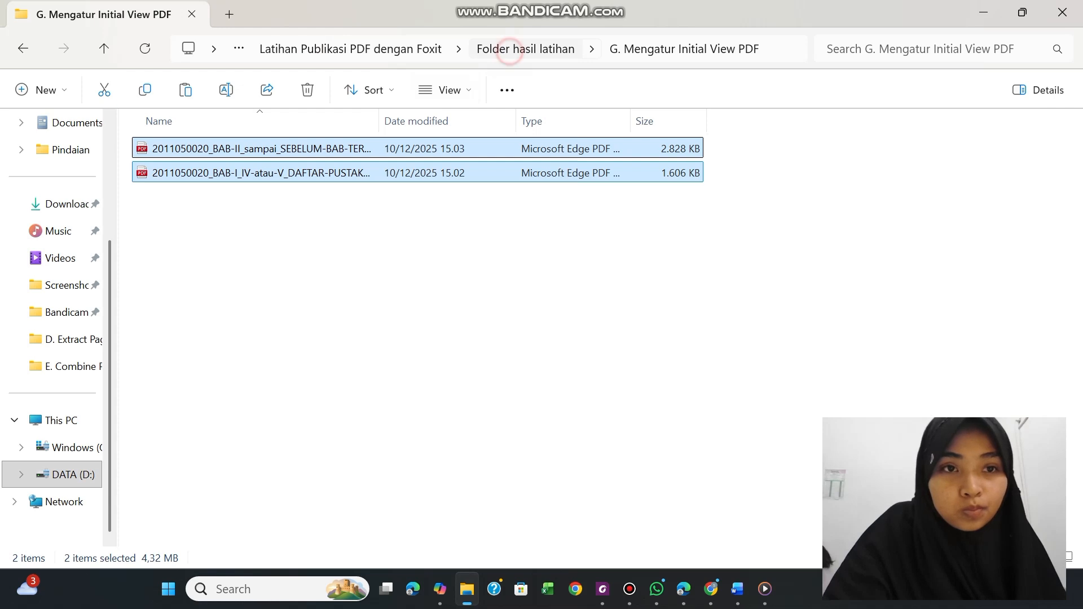
Paste the two copied PDFs into the H.1 Security Password (disallow print, editing, copy) folder within Folder hasil latihan
left_click(509, 51)
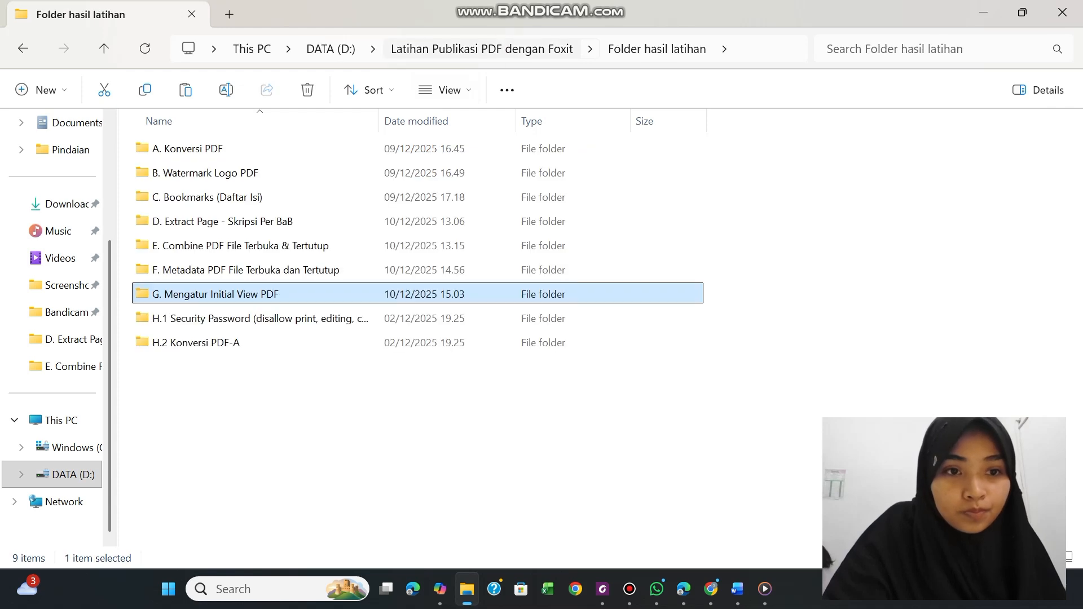
left_click(211, 318)
double_click(211, 318)
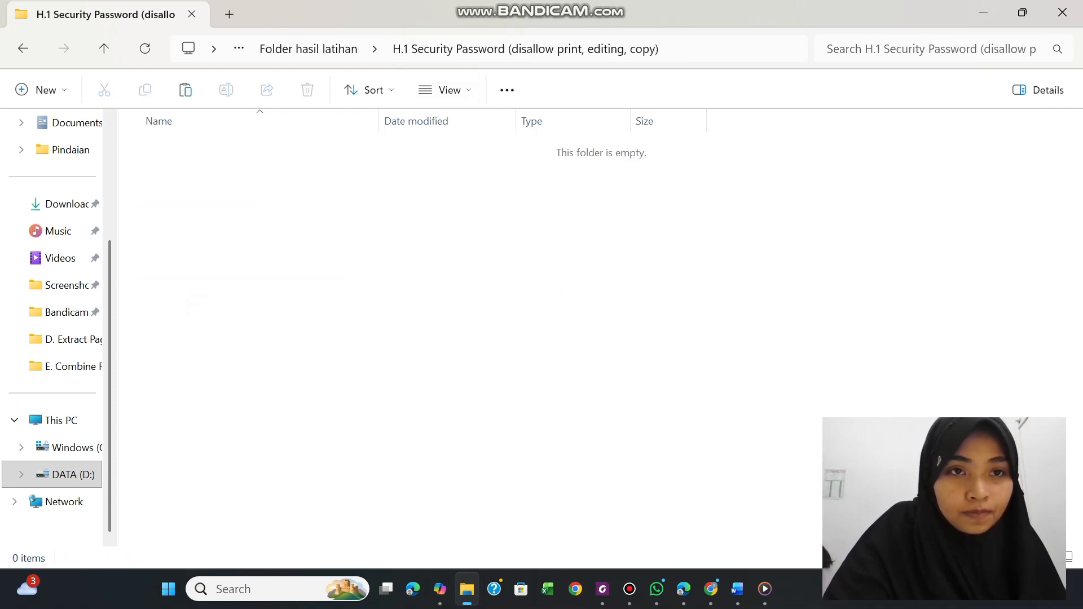
right_click(171, 153)
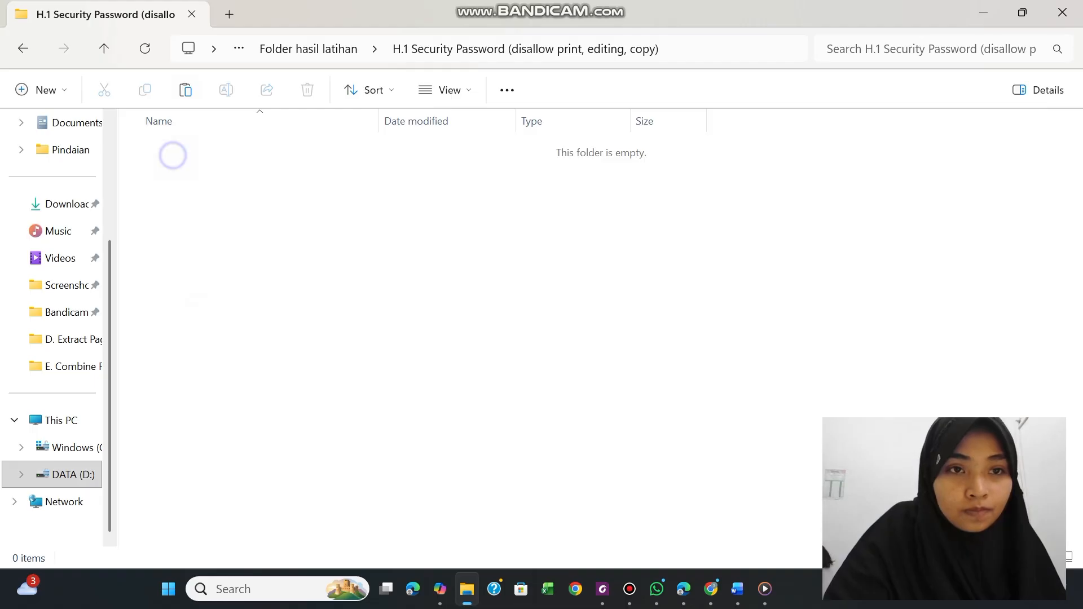
left_click(202, 184)
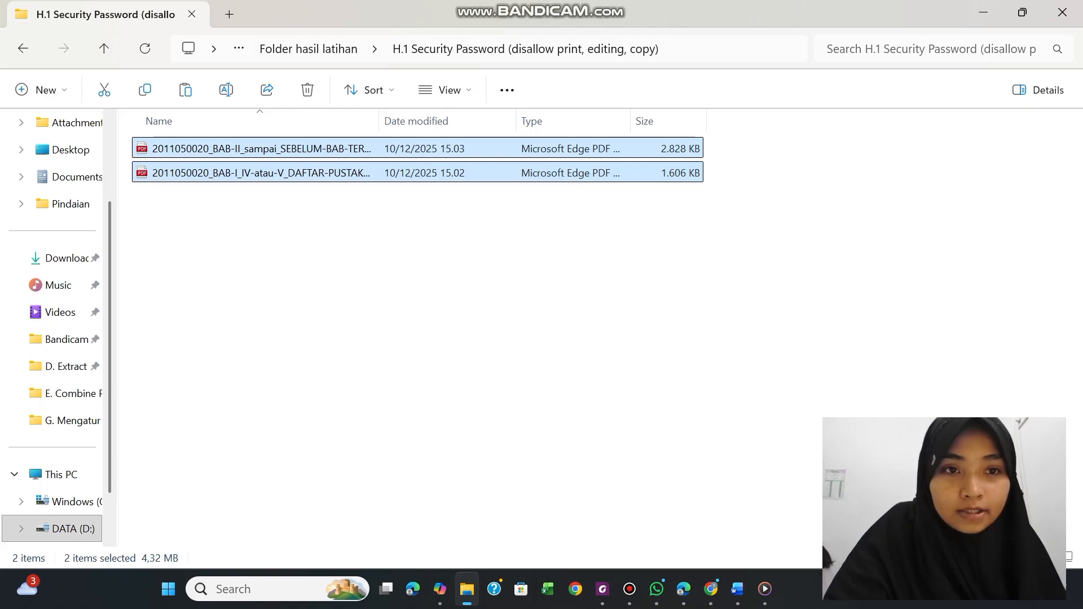
Open the BAB-I_IV-atau-V_DAFTAR-PUSTAKA PDF from the H.1 folder in Foxit PDF Editor 12.0
left_click(344, 172)
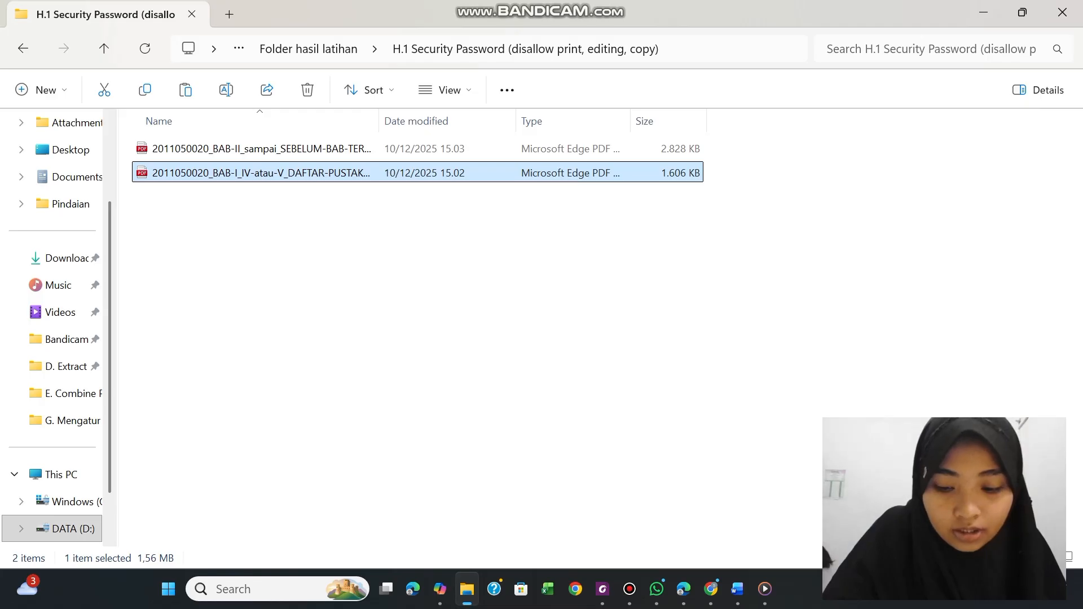
right_click(346, 172)
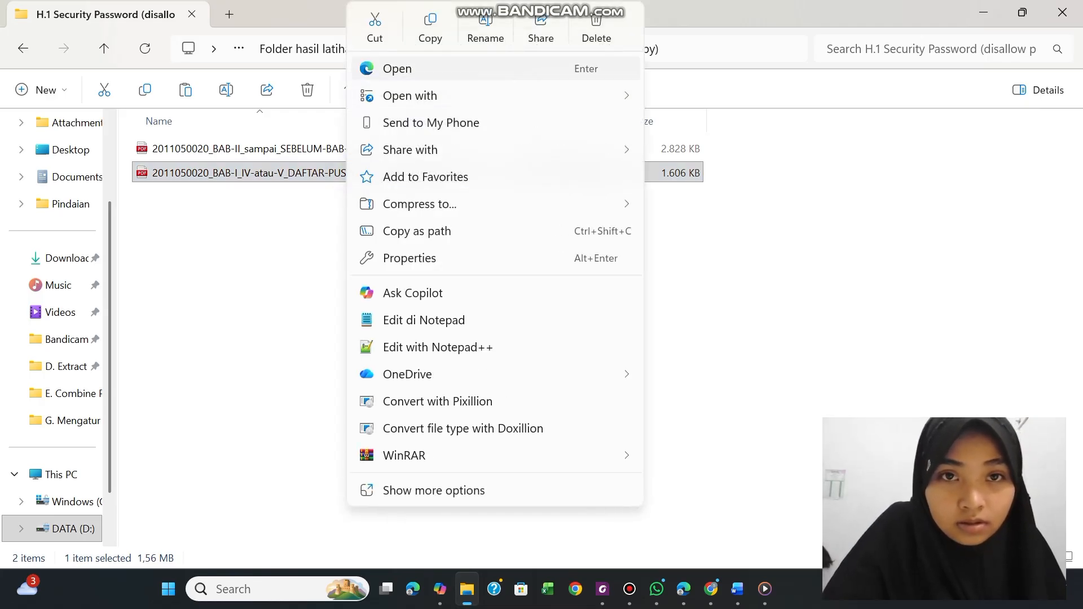
mouse_move(404, 97)
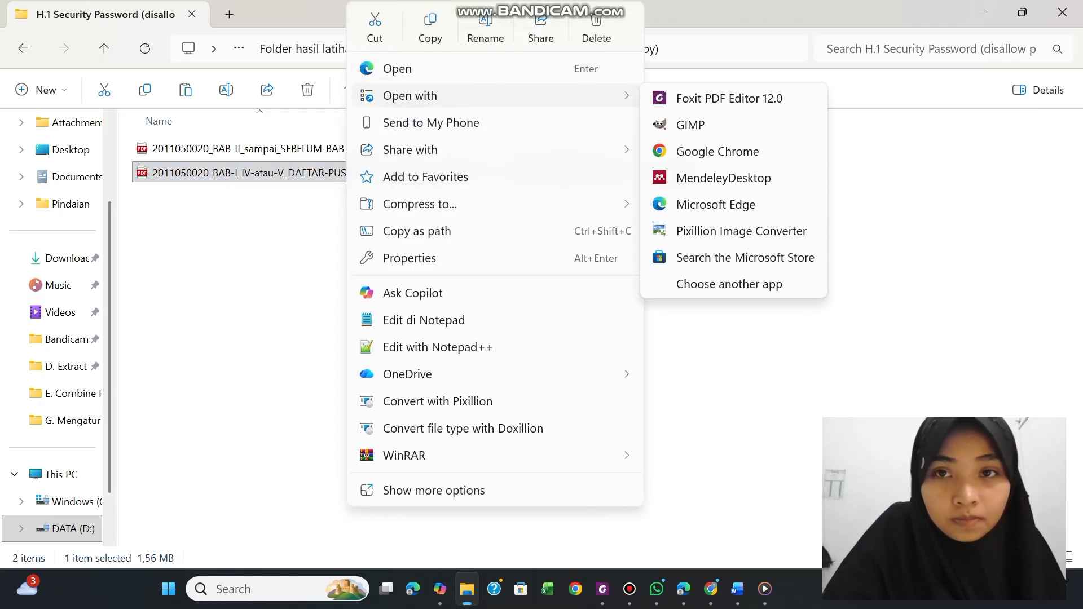
left_click(669, 97)
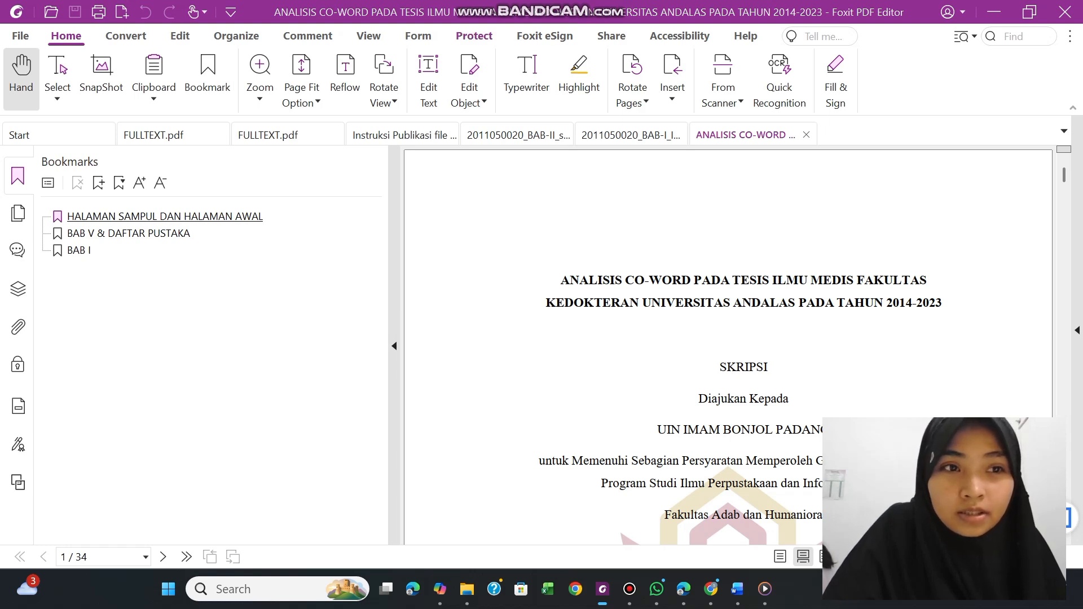
Start password protection for the PDF and enable Add Document Restriction, ready for its restriction password
left_click(474, 36)
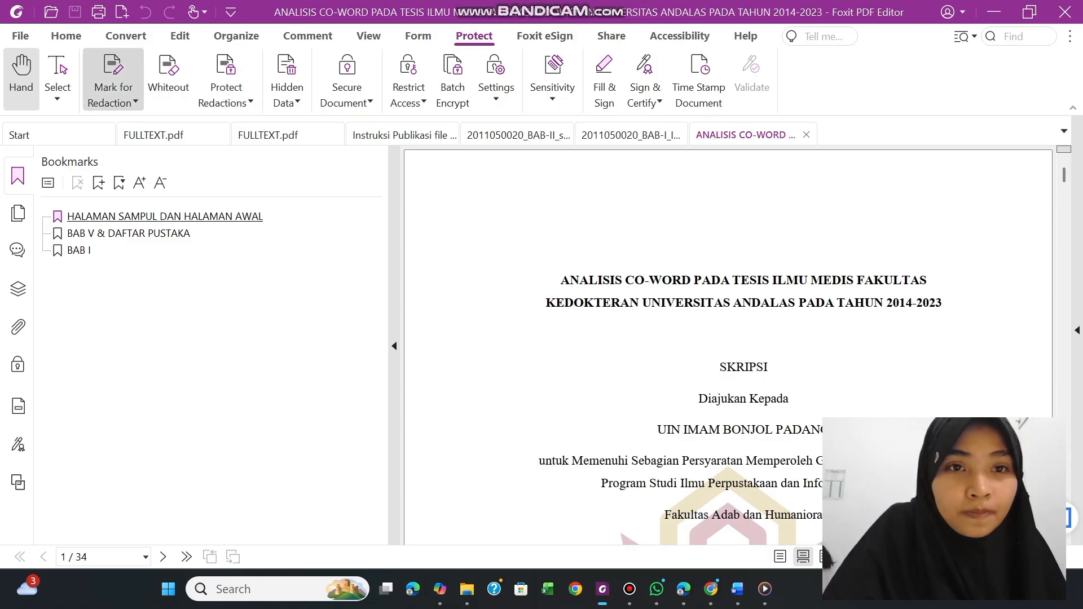
left_click(346, 85)
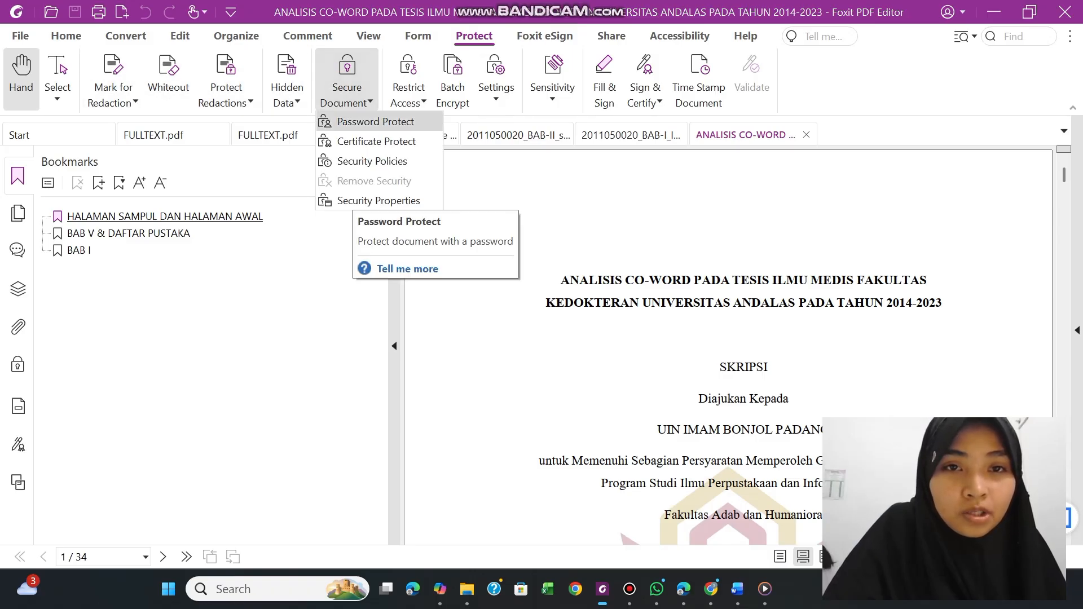
left_click(372, 121)
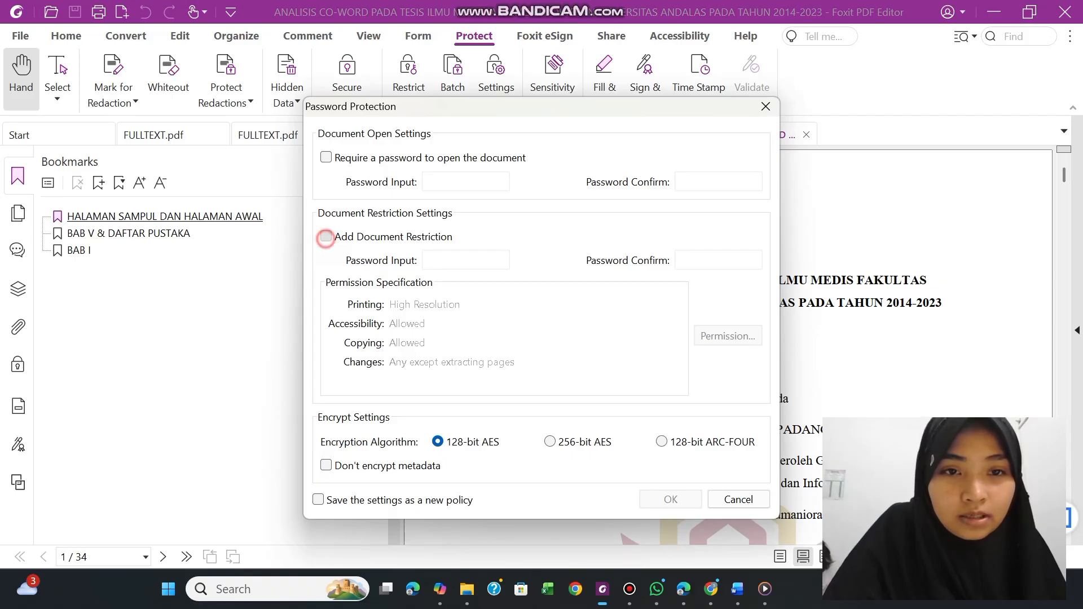
left_click(327, 237)
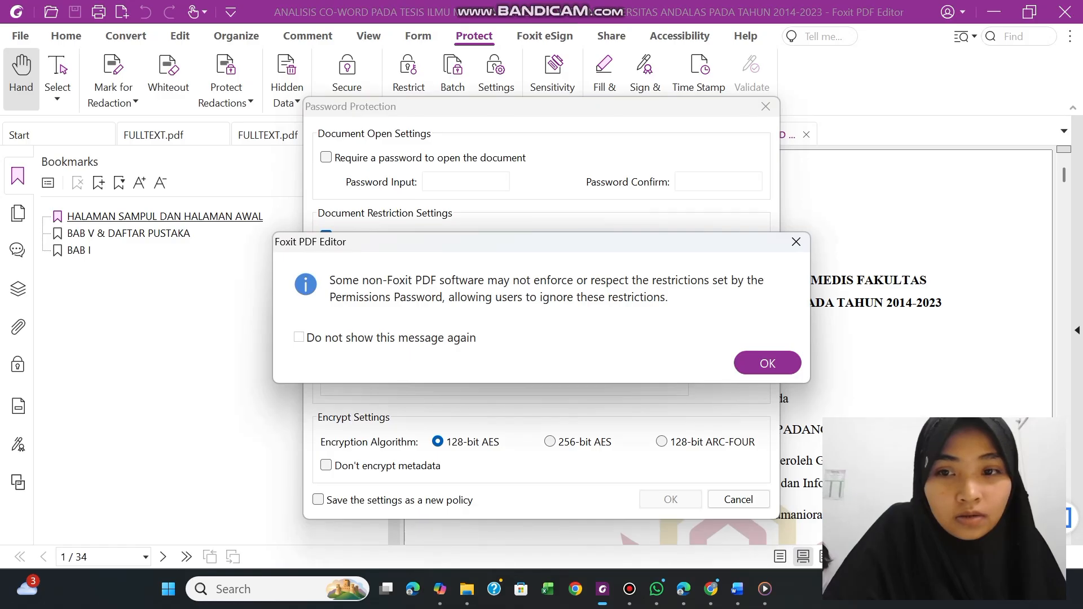
left_click(768, 363)
left_click(431, 262)
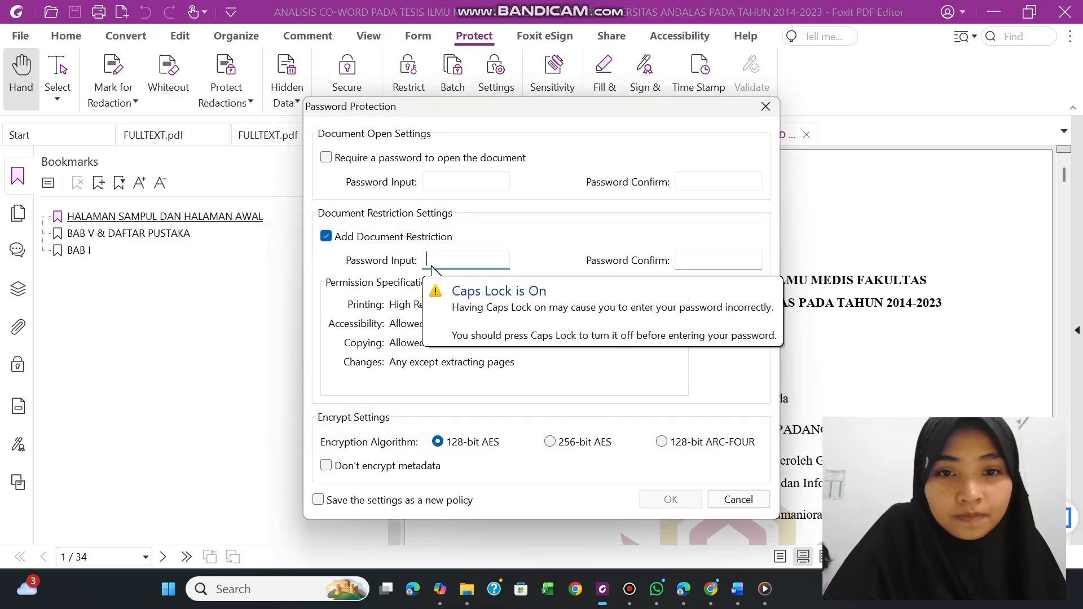
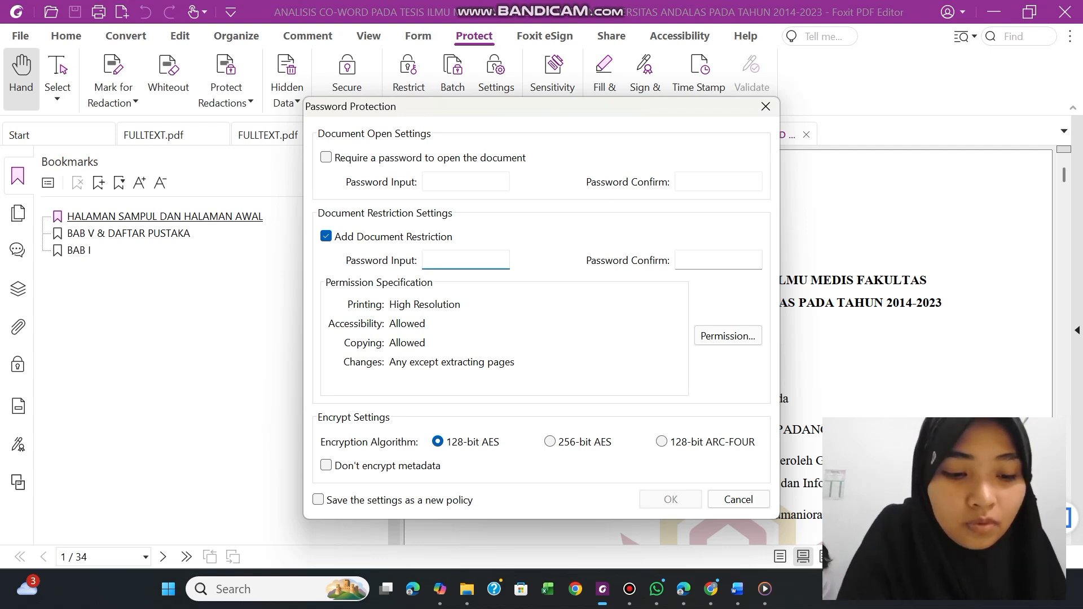
Enter the document restriction password and repeat it in the confirmation field
type("•••••••")
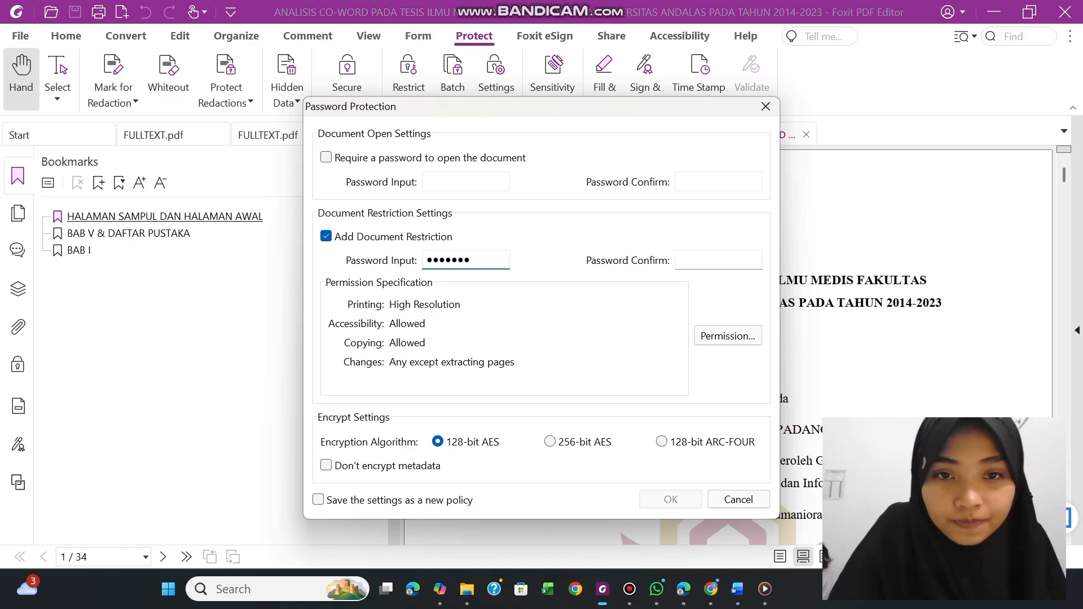
left_click(685, 261)
type("•••••••")
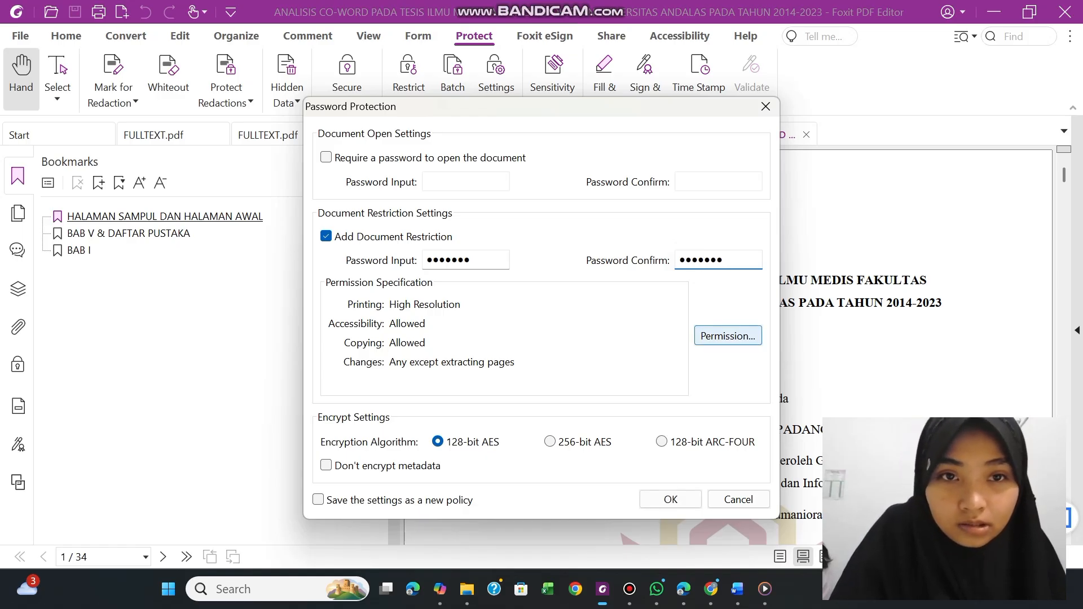
Restrict printing and editing of the document and its security settings, with copying disabled, apply the protection and save the PDF
left_click(705, 339)
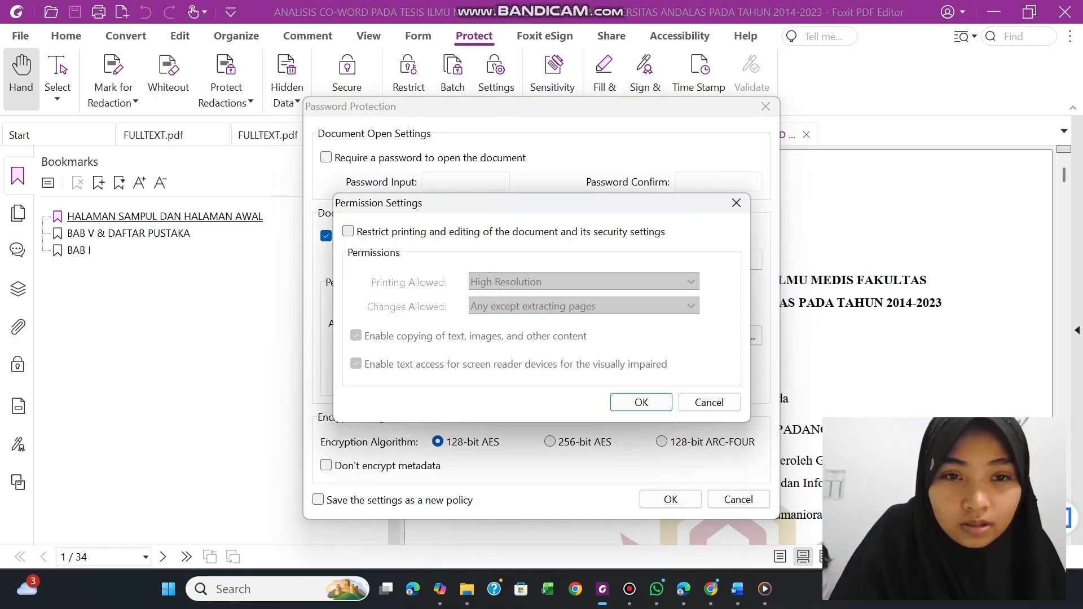
left_click(348, 231)
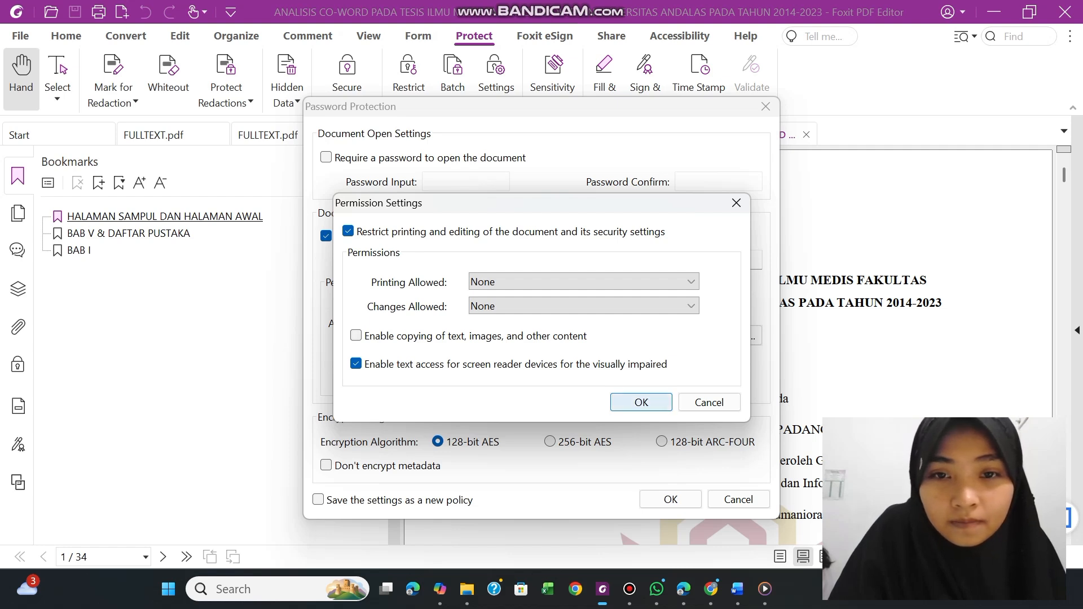
left_click(641, 403)
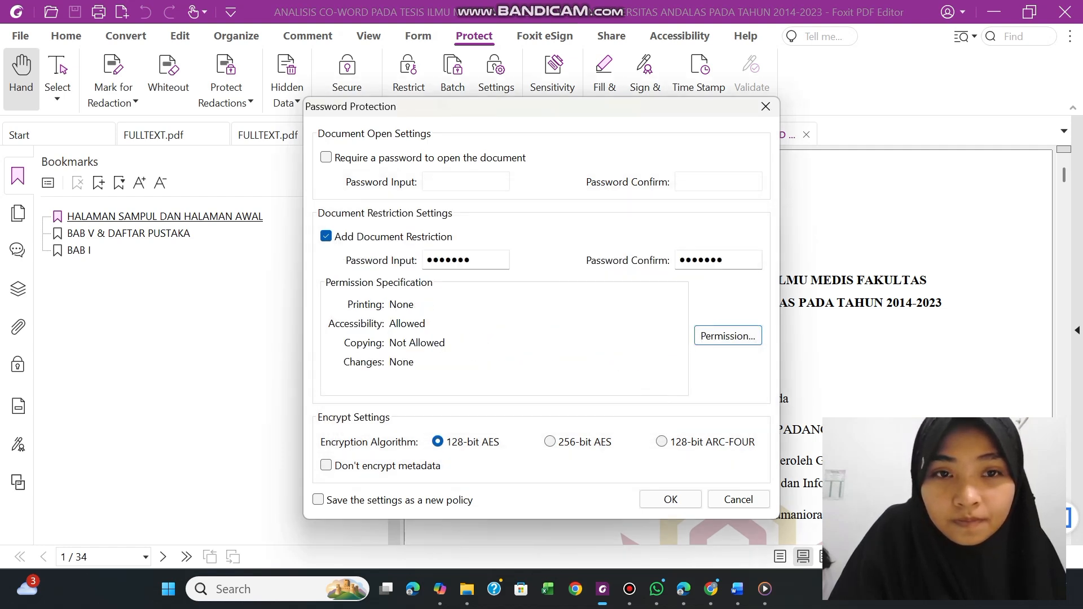
left_click(671, 500)
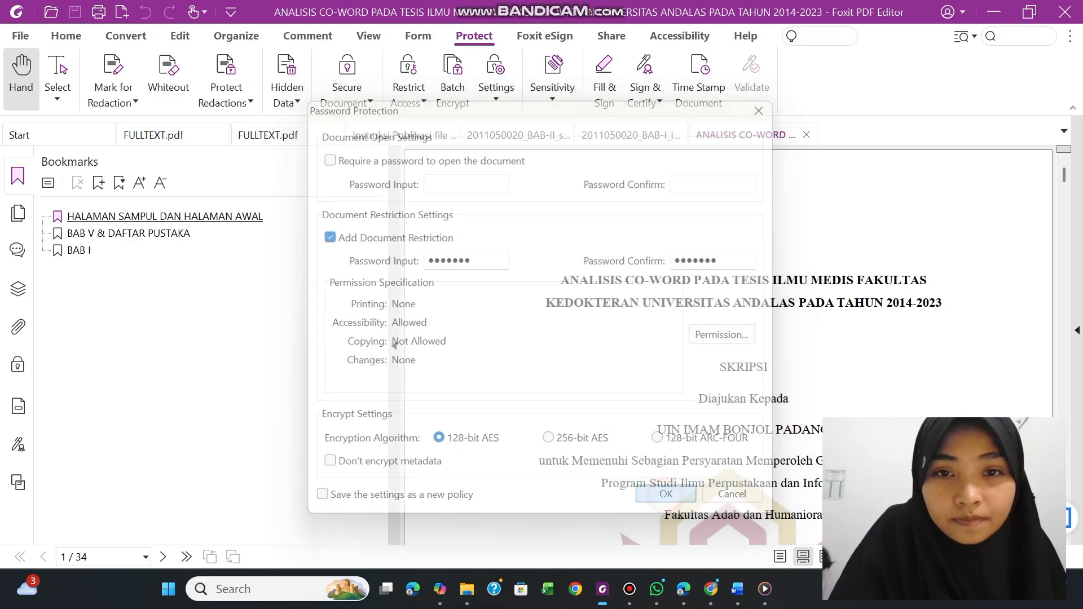
left_click(768, 339)
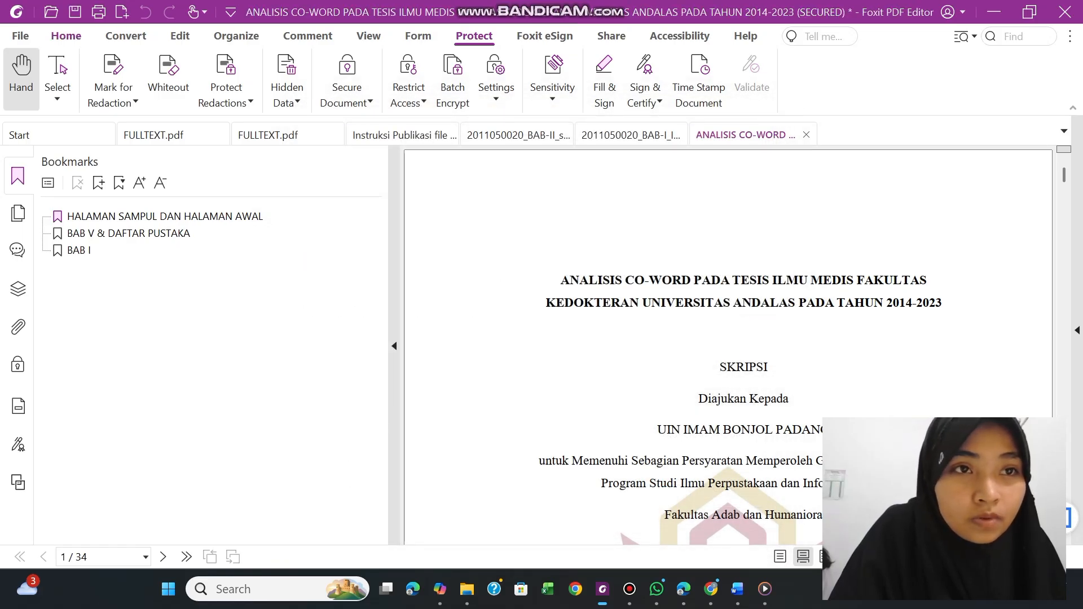
left_click(75, 12)
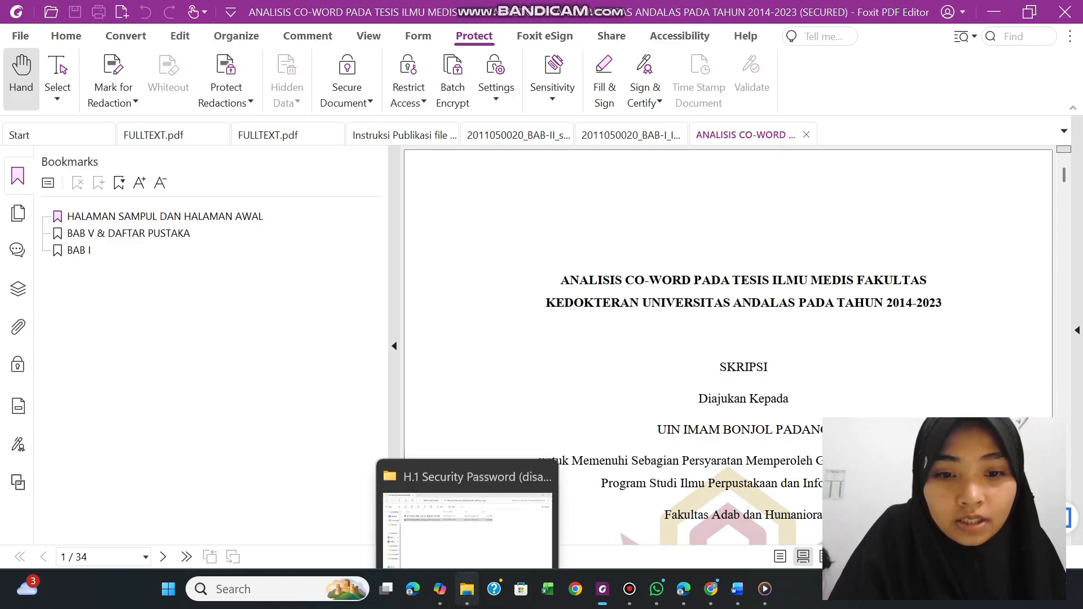
Switch to File Explorer and reopen the BAB-I_IV-atau-V_DAFTAR-PUSTAKA PDF from the H.1 folder in Foxit PDF Editor
left_click(467, 589)
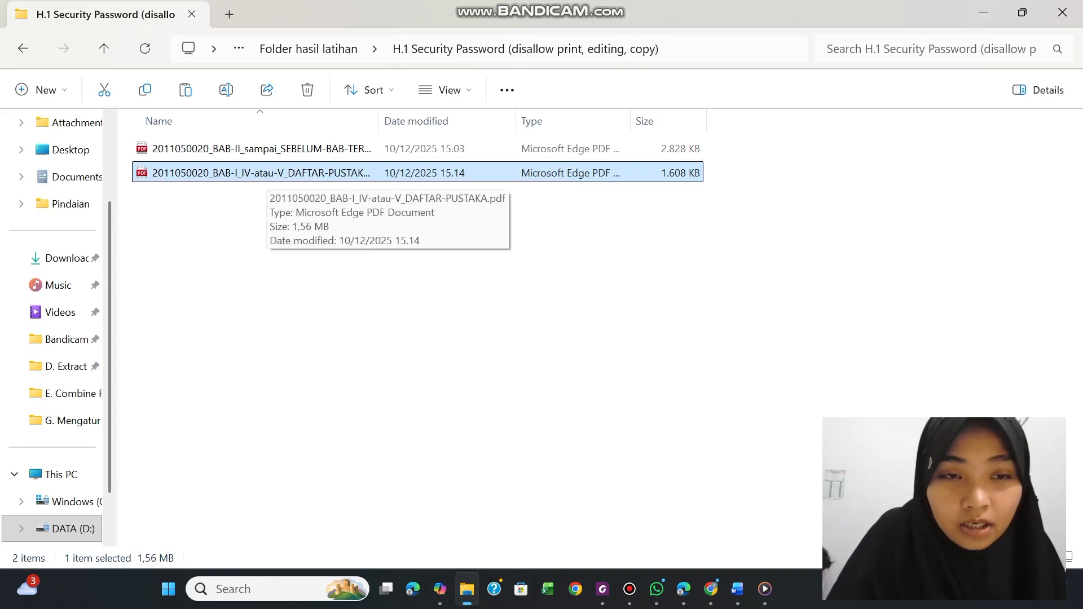
right_click(262, 174)
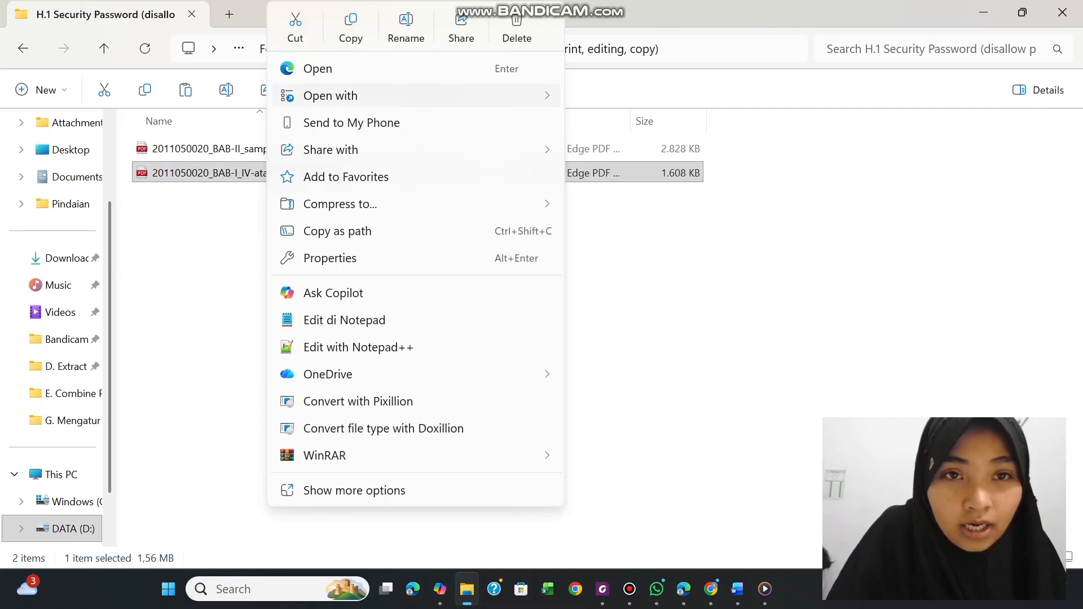
mouse_move(409, 99)
left_click(580, 96)
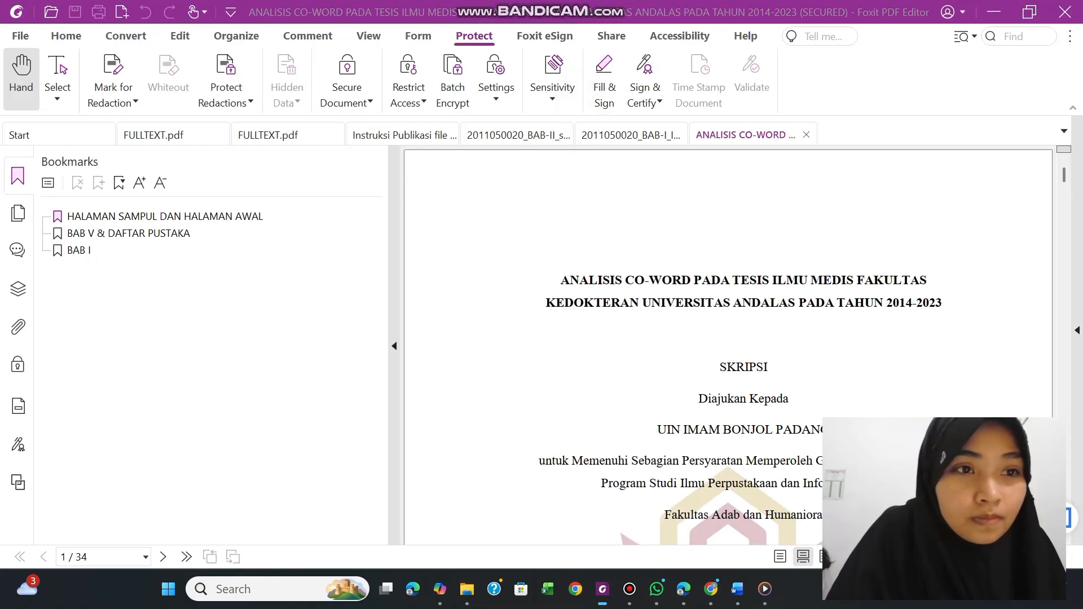
Check whether the secured PDF's print and editing commands are available
left_click(20, 36)
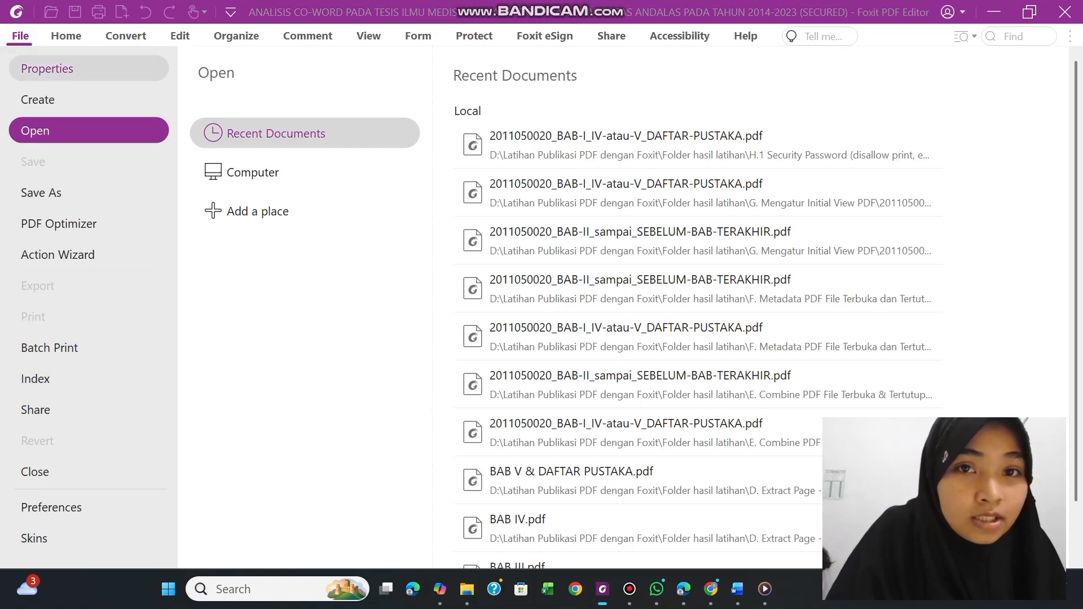
left_click(66, 35)
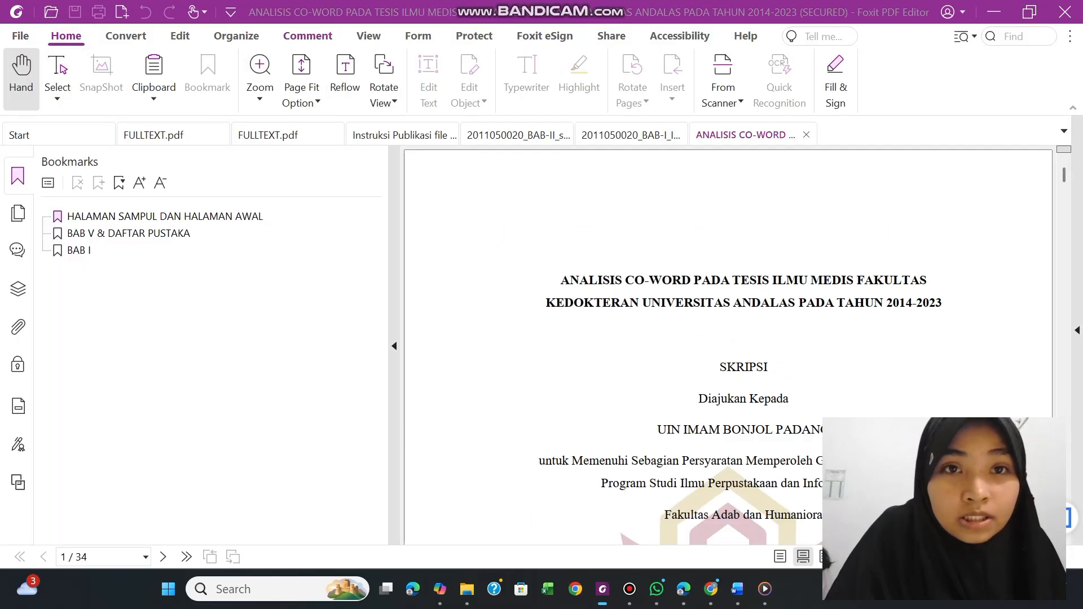
left_click(180, 35)
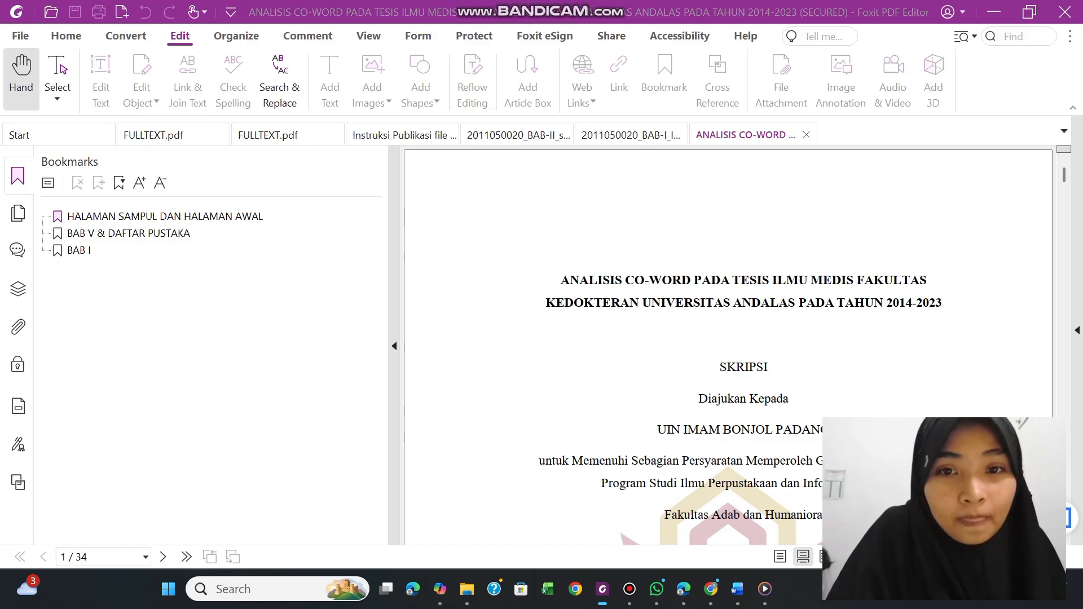
left_click(20, 35)
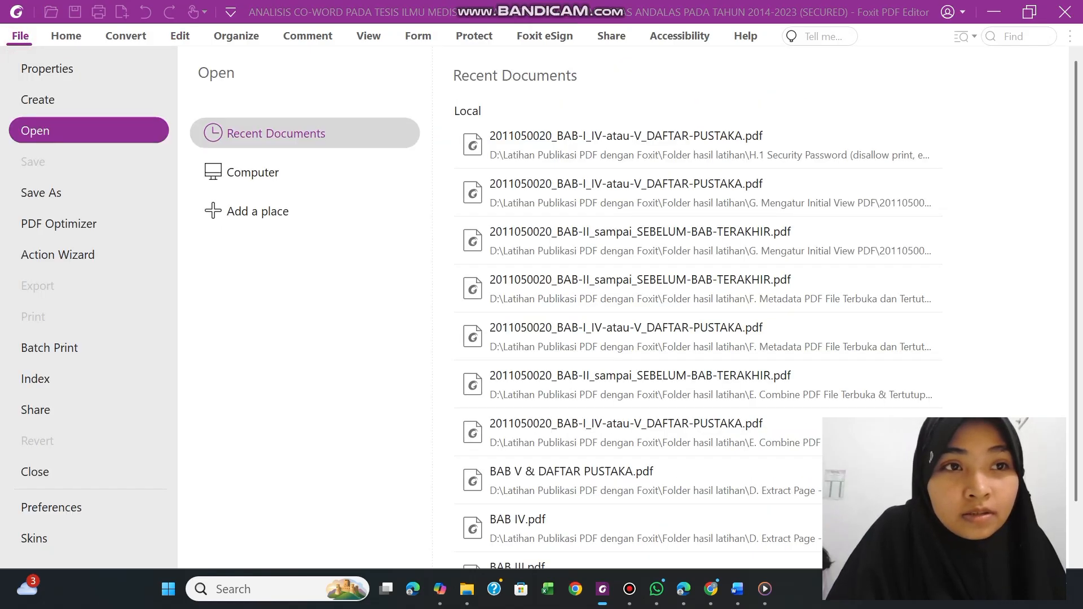
left_click(58, 32)
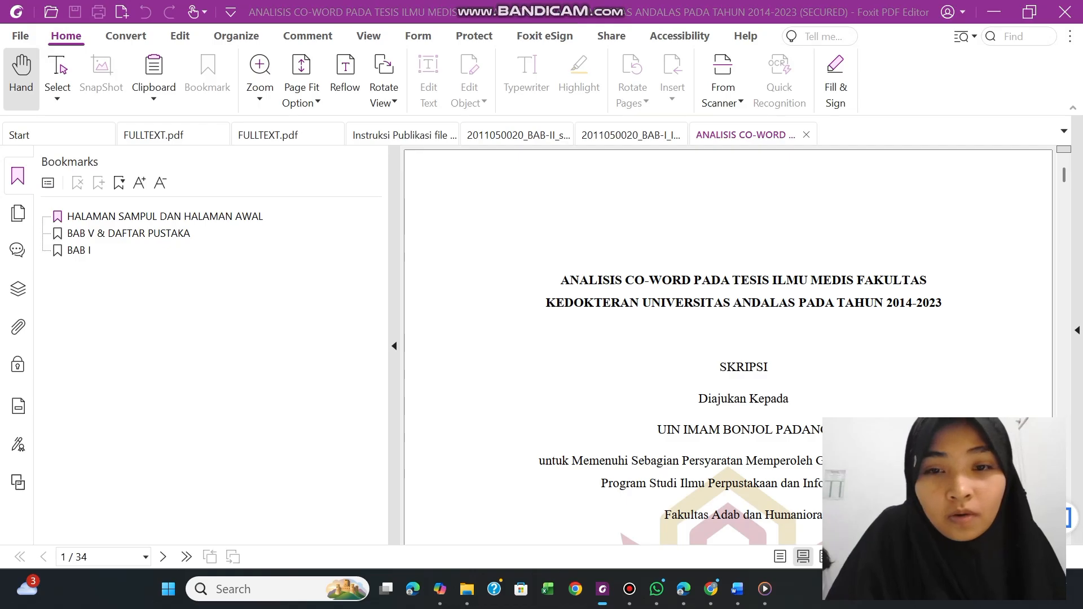
Select the thesis title text and its word TESIS on the first page to check whether copying and text editing are available
left_click_drag(561, 280, 942, 304)
right_click(944, 305)
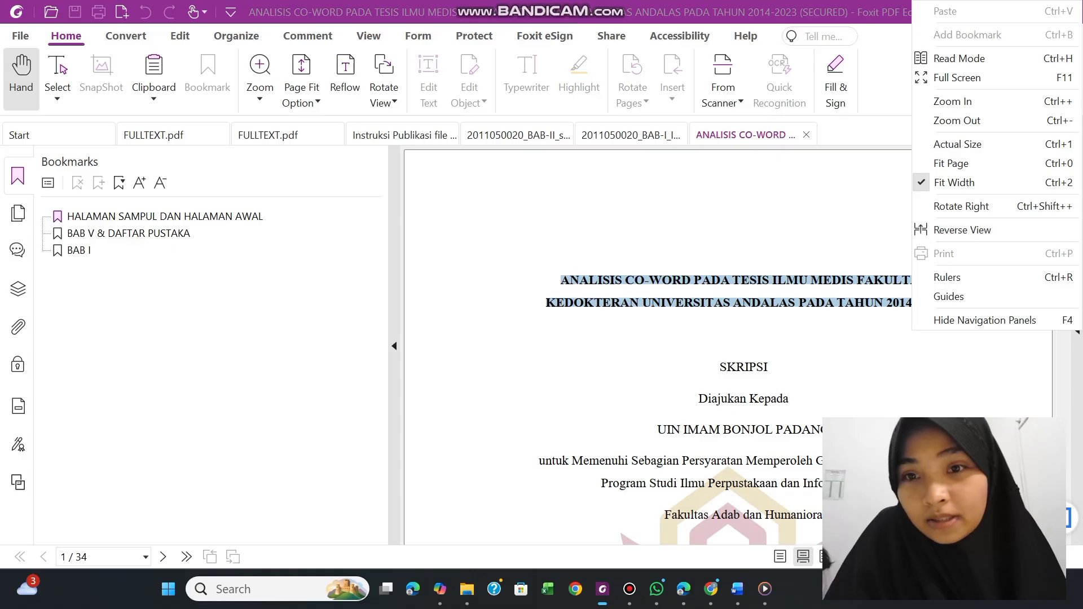
left_click(766, 283)
double_click(766, 283)
right_click(766, 283)
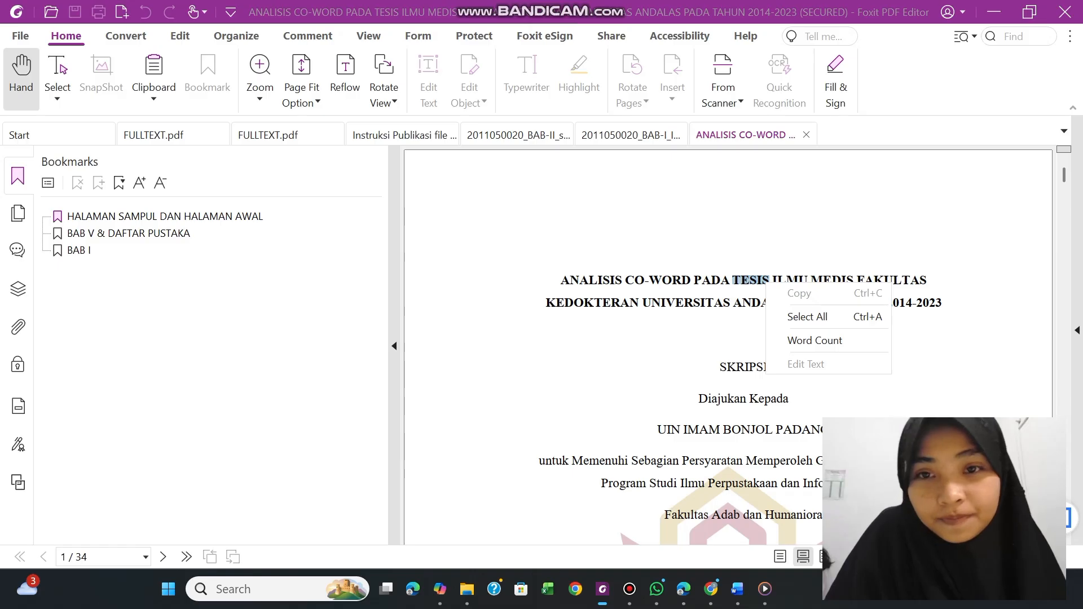
left_click(571, 257)
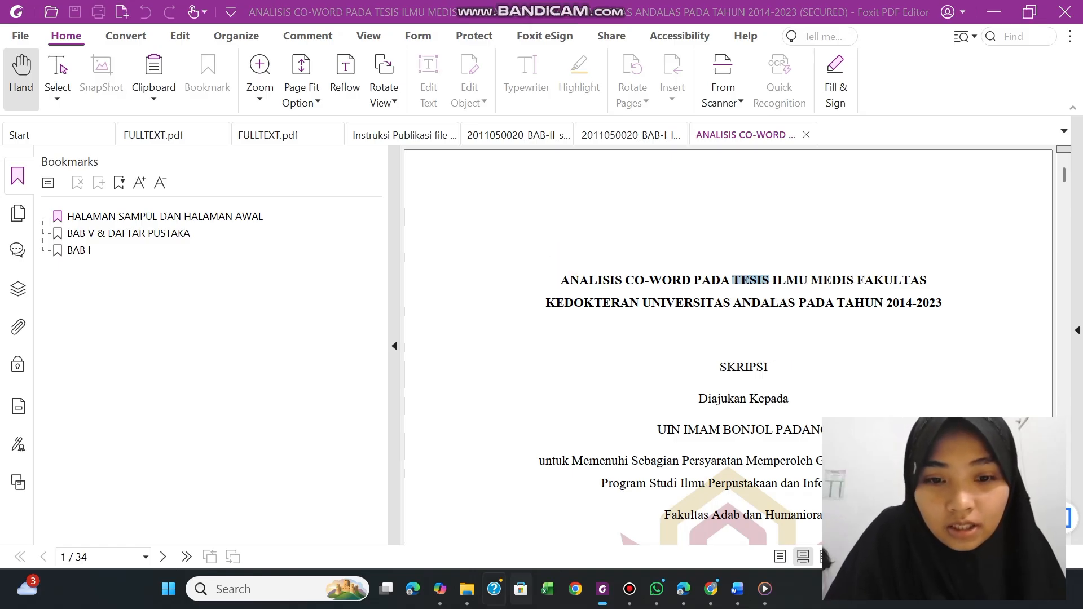
Switch to File Explorer and open the BAB-II_sampai_SEBELUM-BAB-TERAKHIR PDF from the H.1 folder in Foxit PDF Editor
left_click(467, 589)
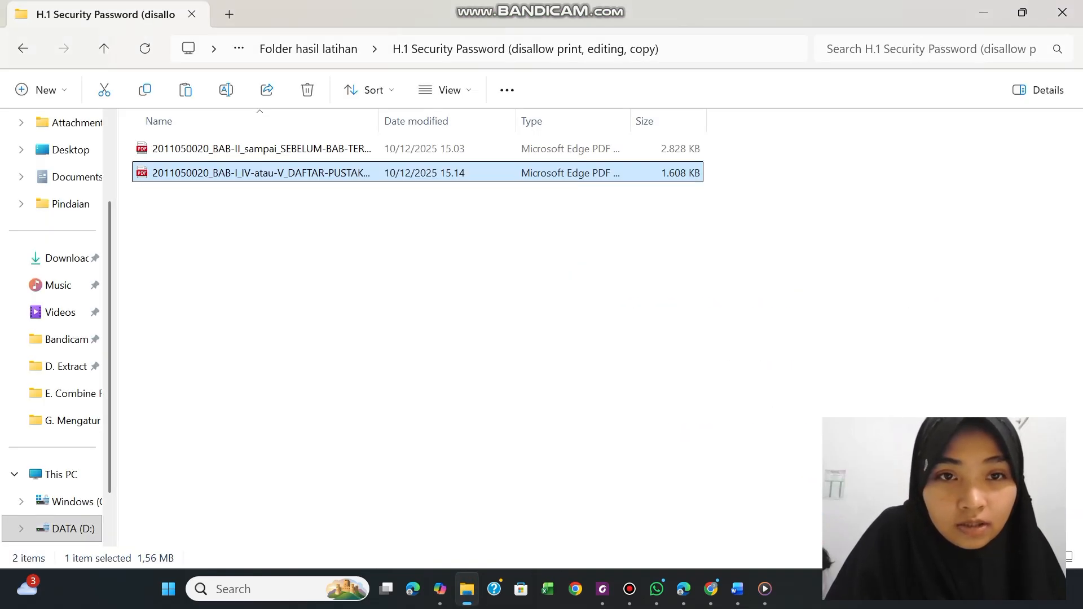
left_click(328, 149)
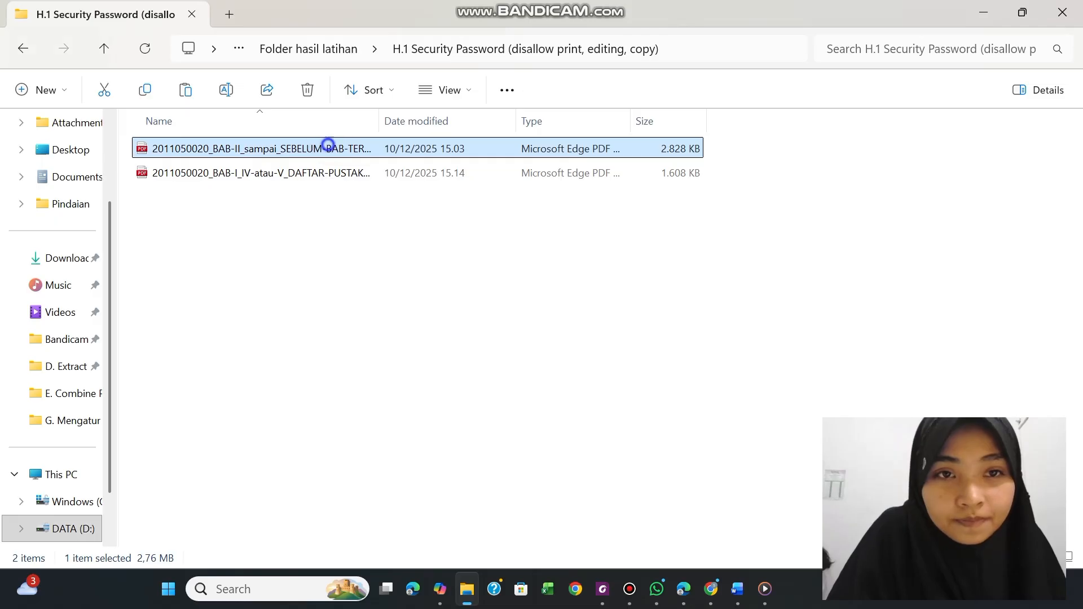
right_click(328, 148)
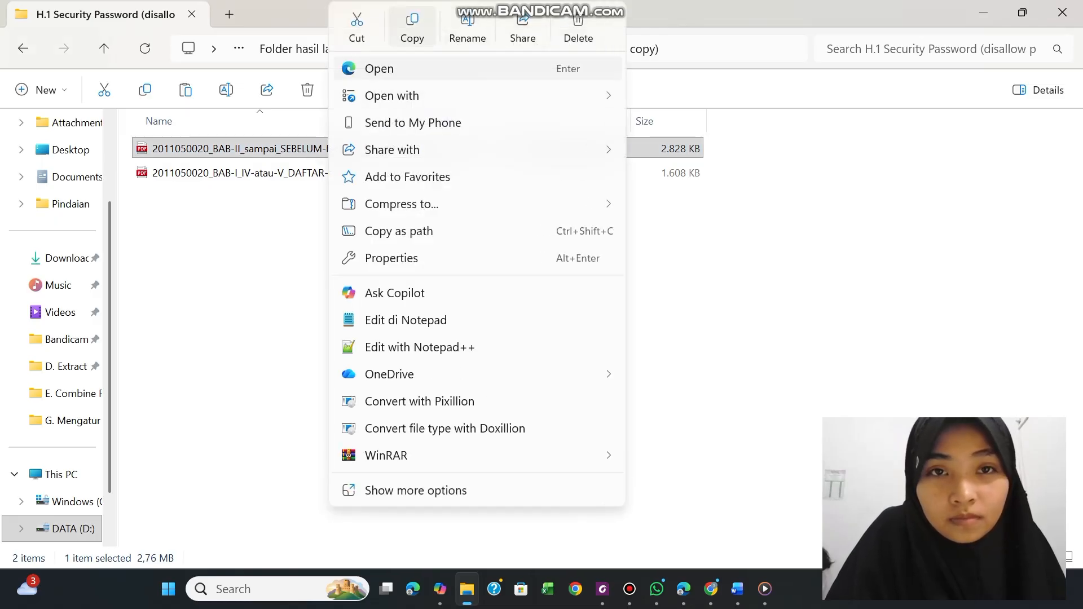
left_click(397, 98)
left_click(657, 98)
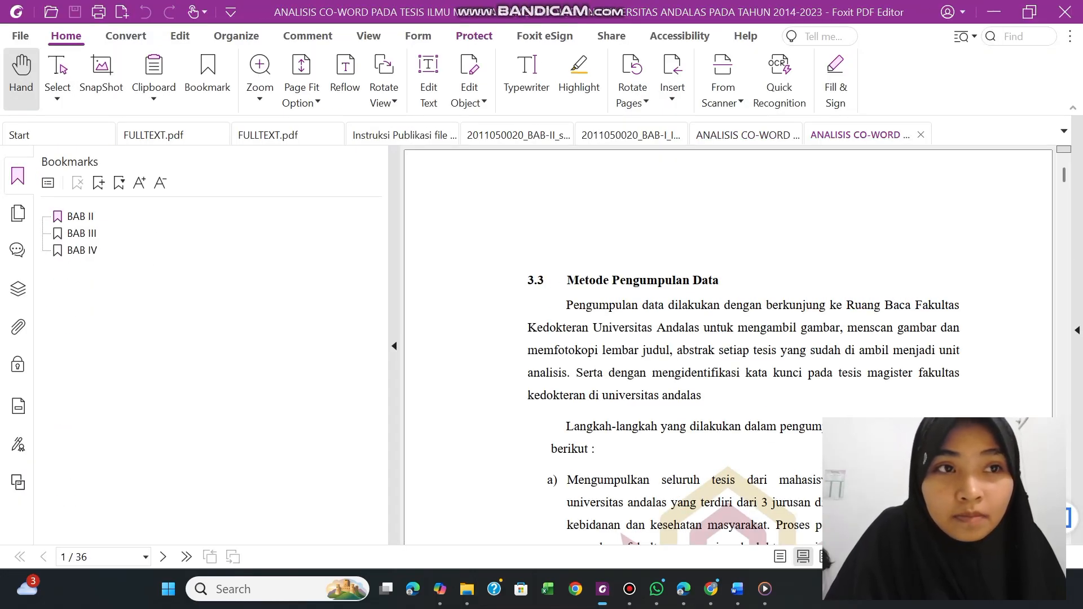
Start password protection for the BAB-II_sampai_SEBELUM-BAB-TERAKHIR PDF and enable Add Document Restriction
left_click(481, 33)
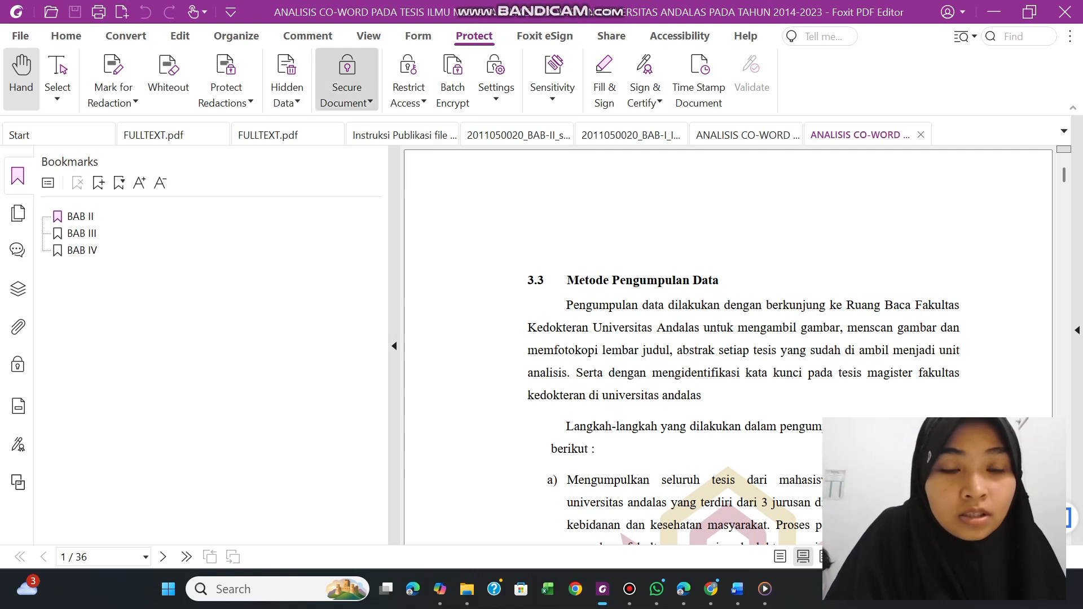
left_click(347, 76)
left_click(356, 122)
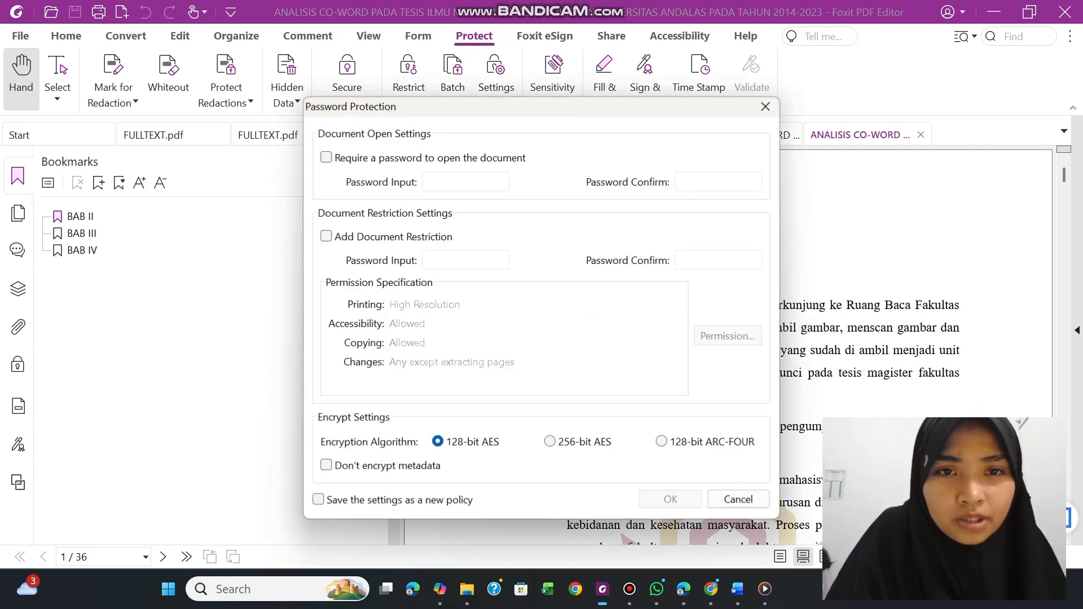
left_click(326, 236)
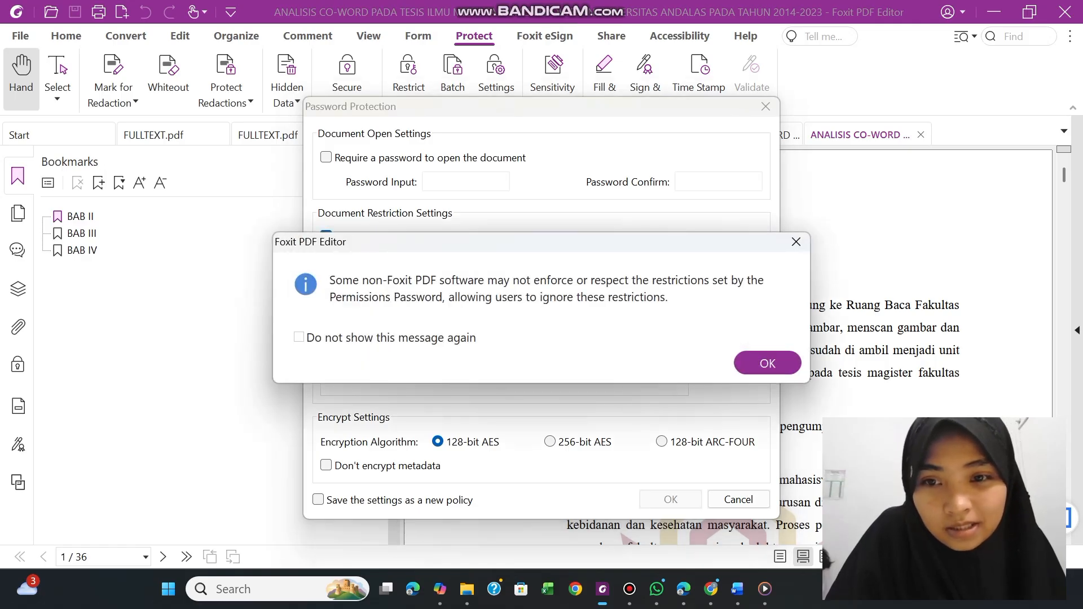
left_click(747, 361)
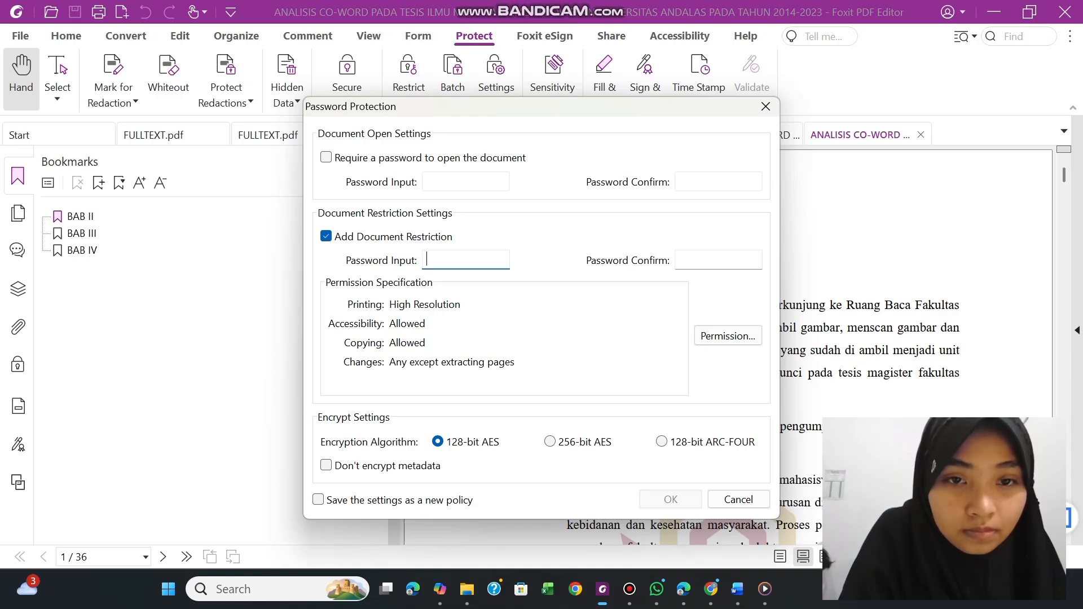
Enter and confirm the restriction password for the BAB-II_sampai_SEBELUM-BAB-TERAKHIR PDF
type("123456")
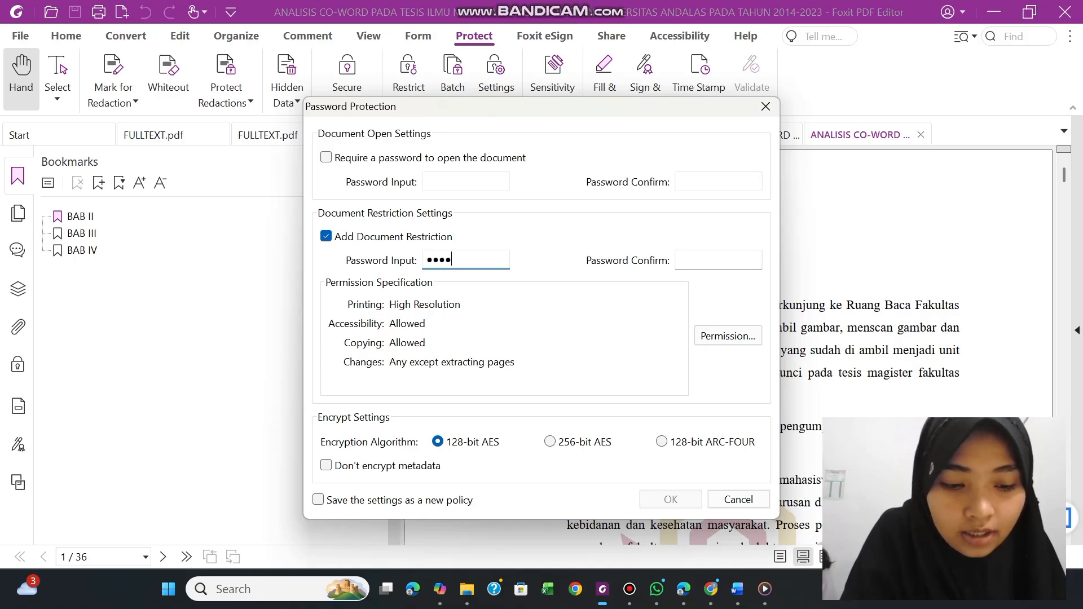
type("7")
left_click(704, 257)
type("1")
key("BackSpace")
type("1234567")
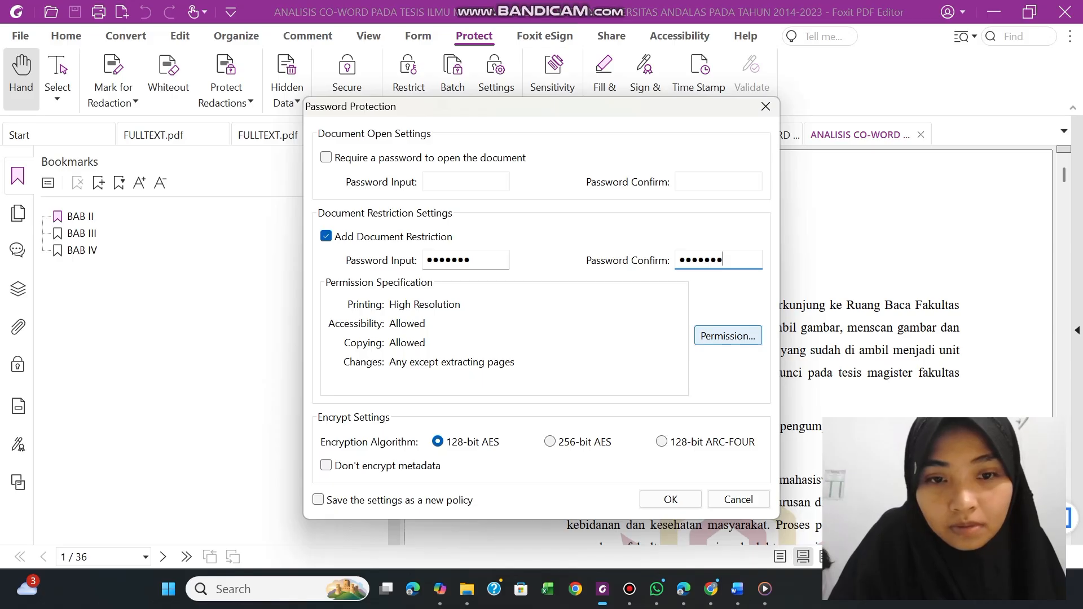
Restrict printing, changes and copying for the BAB-II_sampai_SEBELUM-BAB-TERAKHIR PDF and apply the password protection settings
left_click(713, 339)
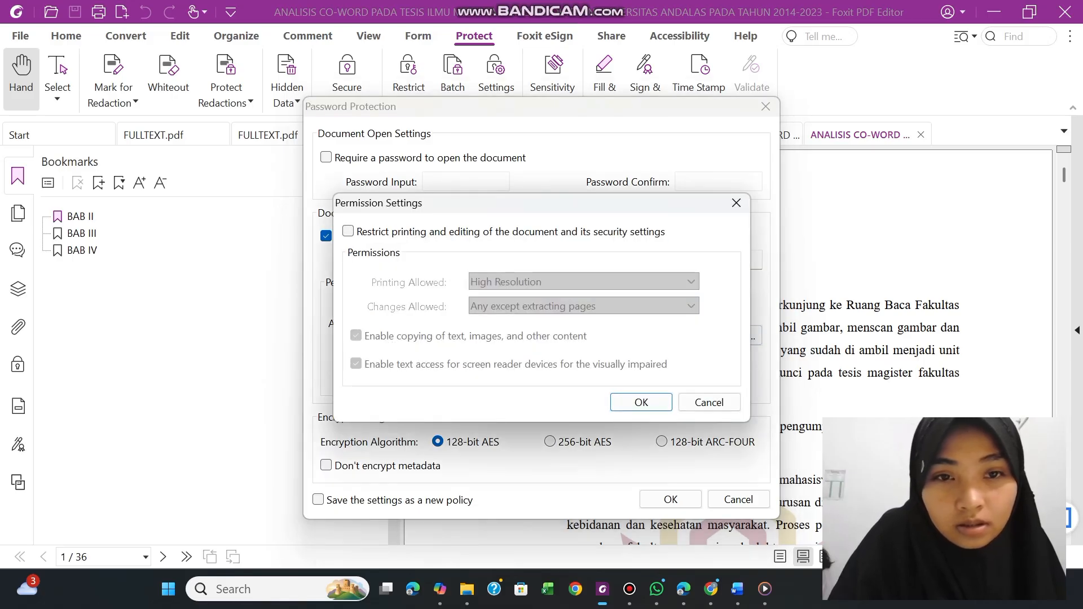
left_click(348, 232)
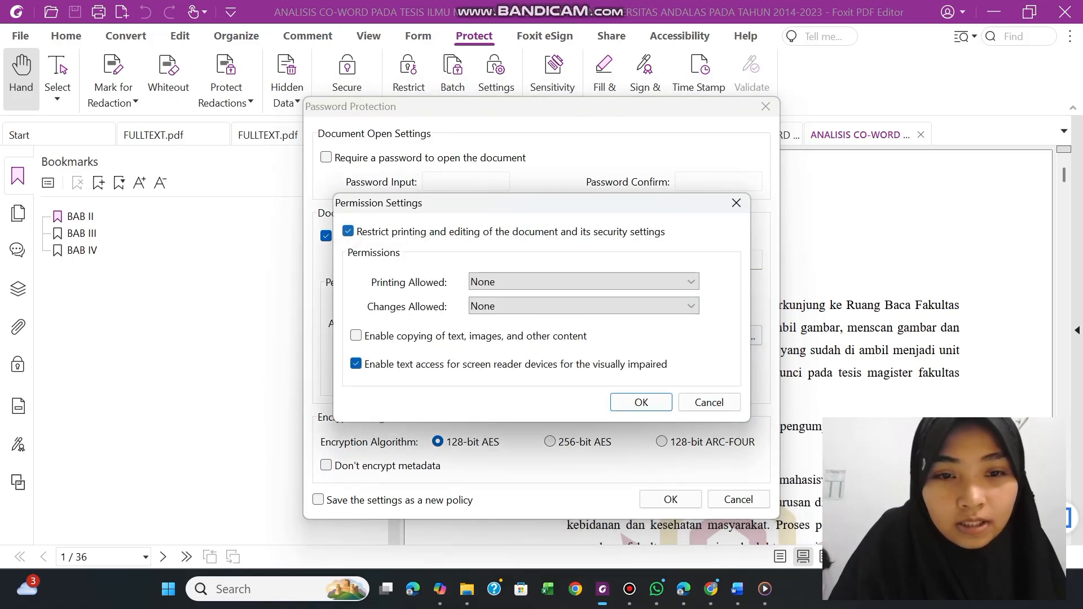
left_click(642, 403)
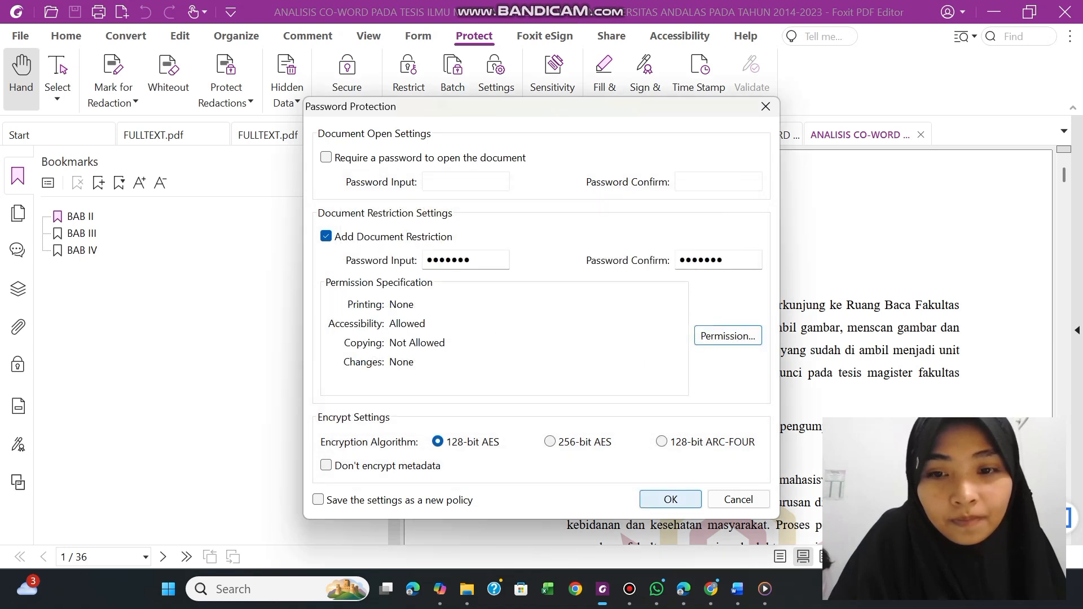
left_click(671, 499)
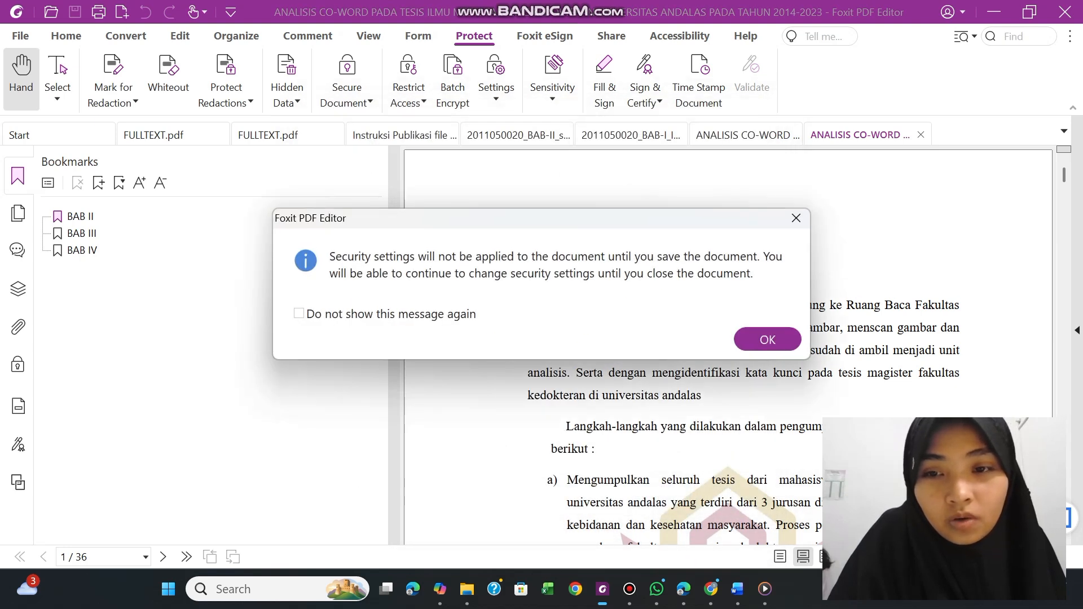
left_click(767, 339)
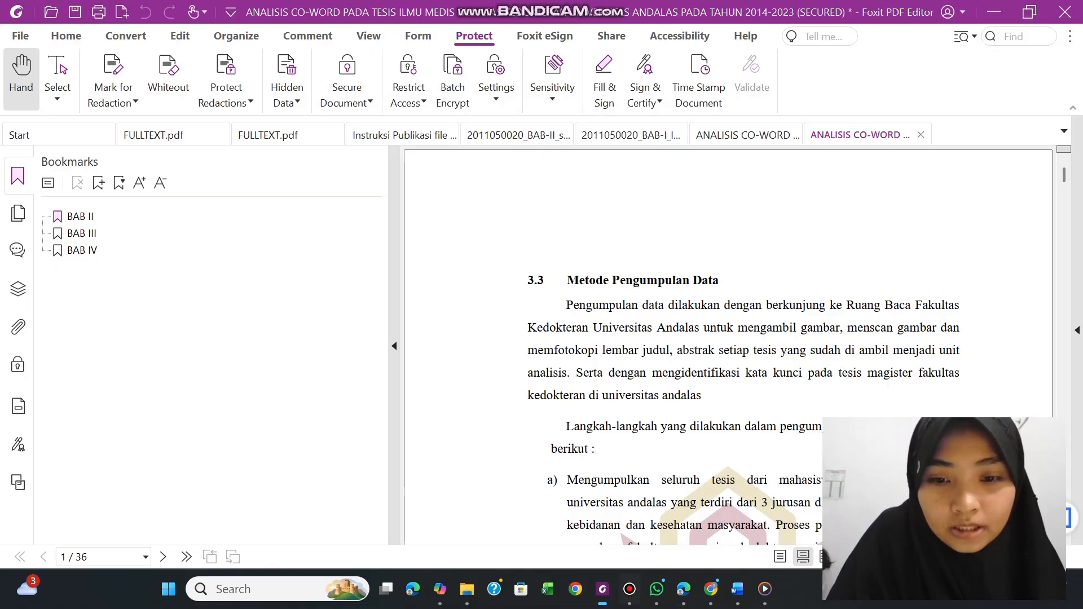
left_click(603, 589)
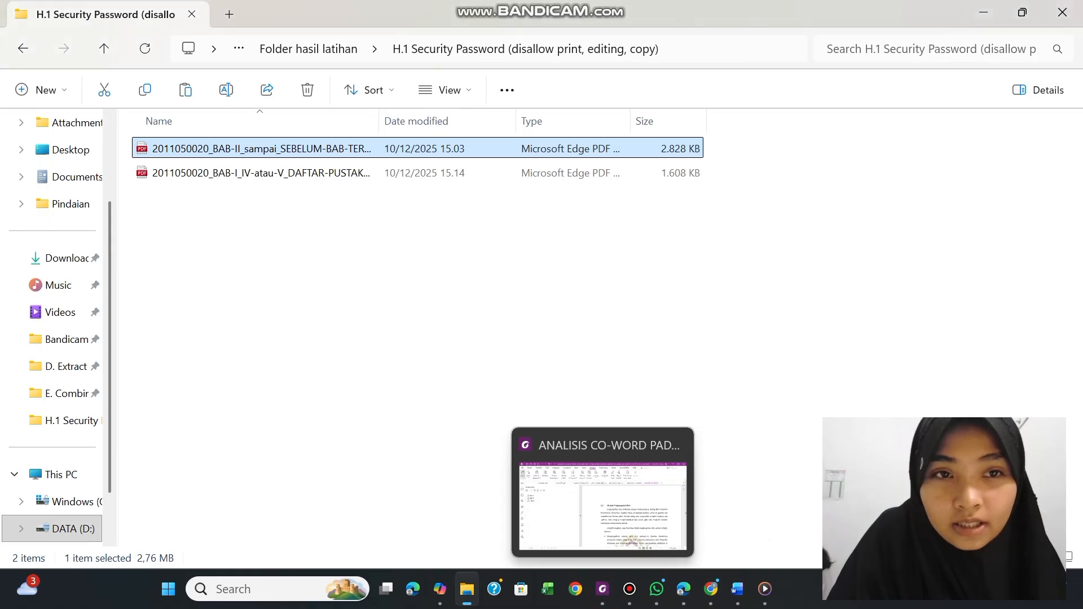
Switch to the Instruksi Publikasi PDF in Foxit PDF Editor and highlight the H.1 (ALTERNATIF 1) security password instruction
left_click(603, 589)
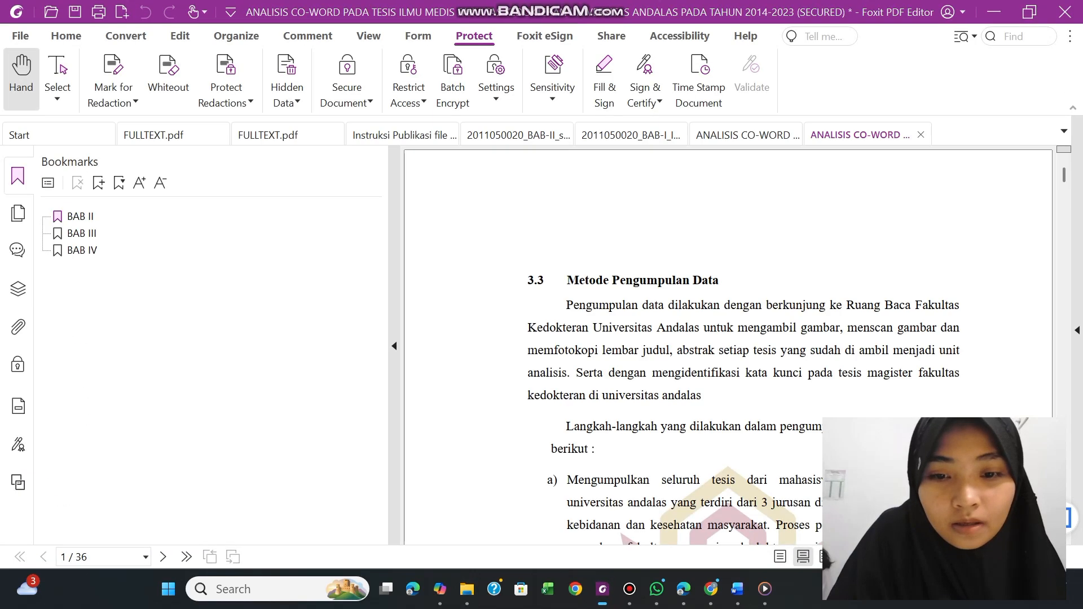
left_click(602, 589)
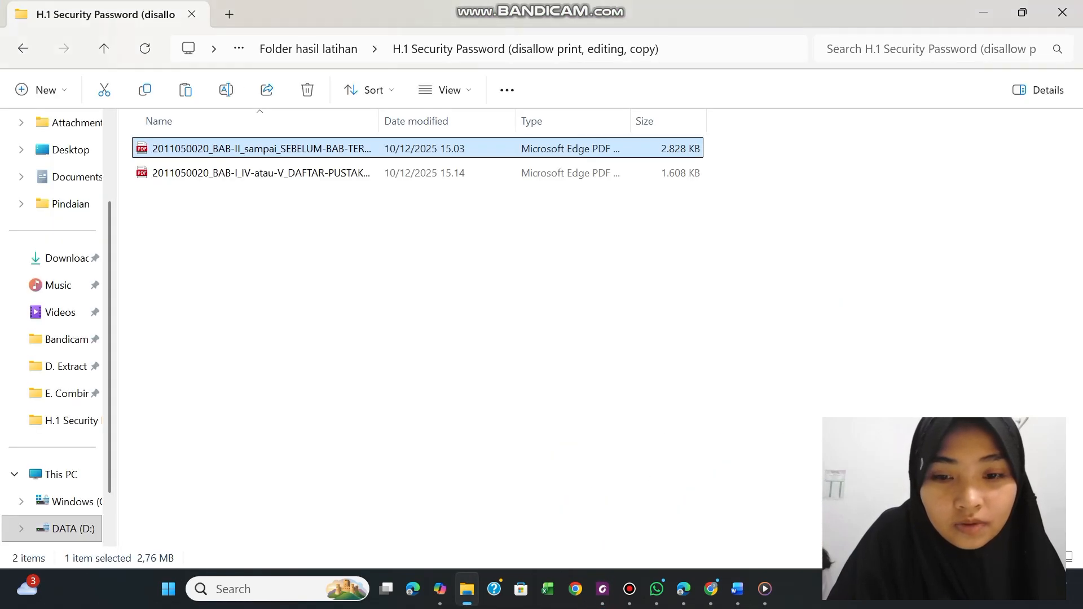
left_click(602, 589)
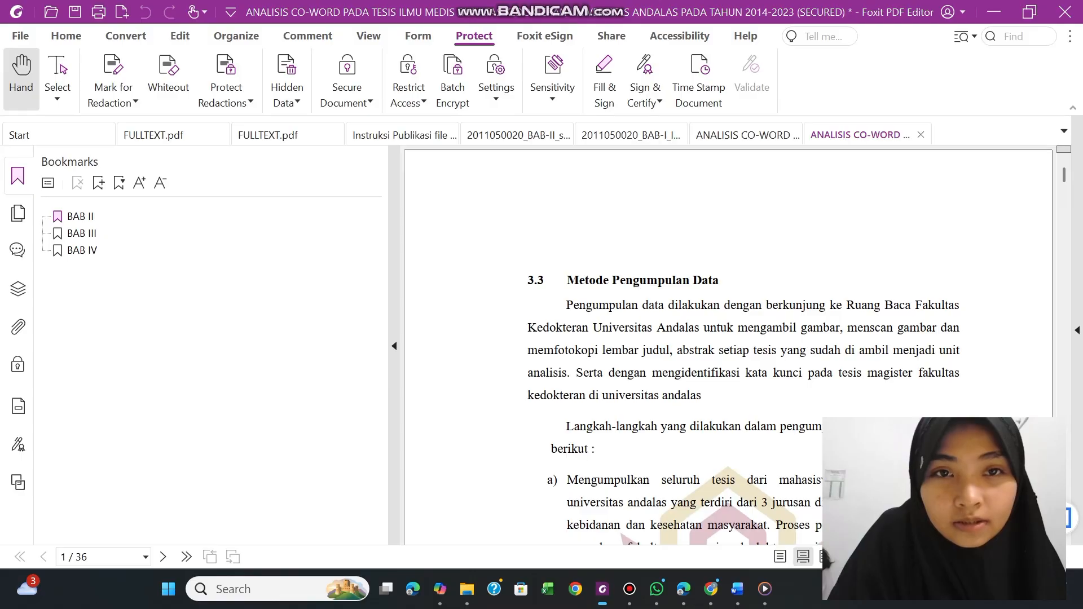
left_click(420, 135)
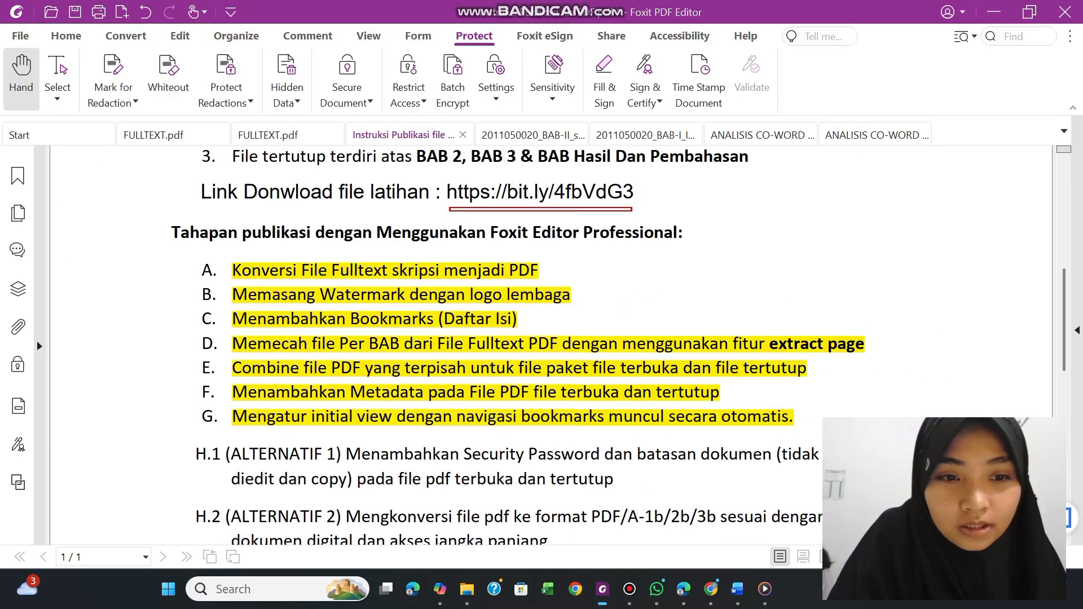
left_click_drag(196, 454, 613, 480)
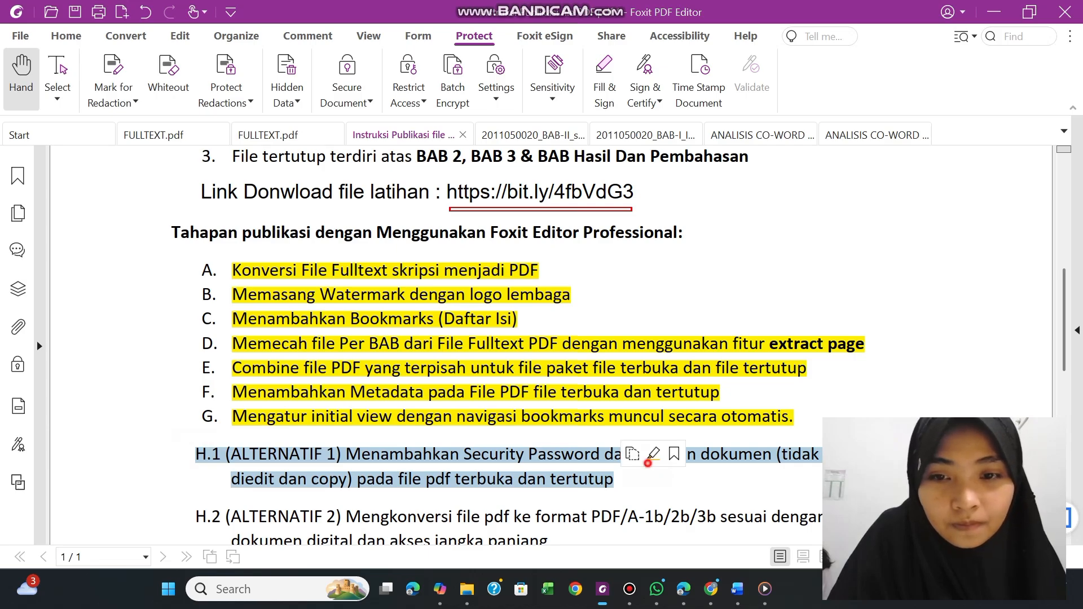
left_click(654, 453)
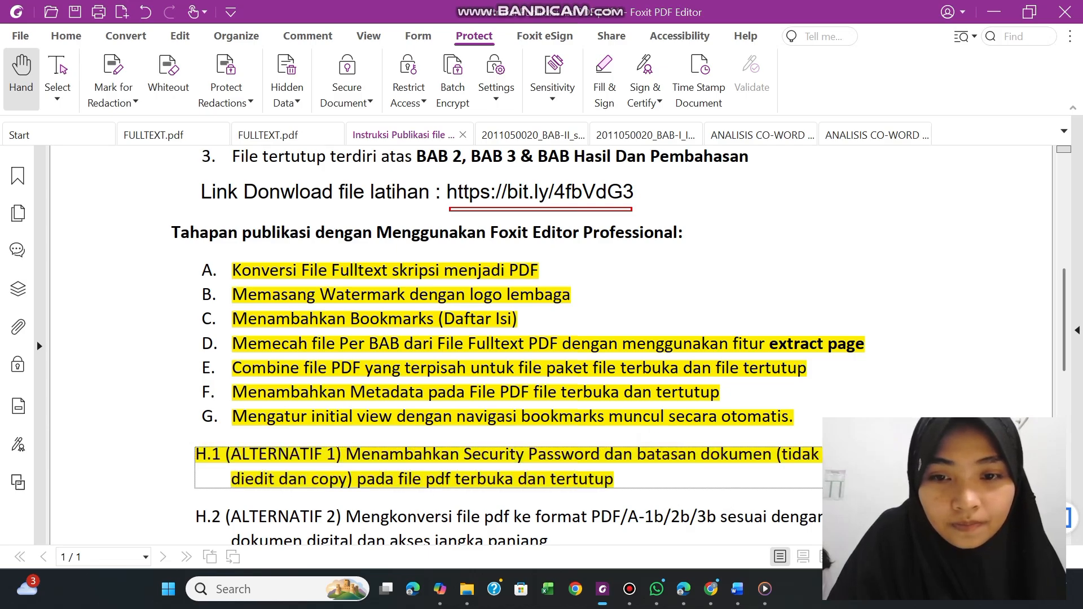
scroll(542, 339, "down", 1)
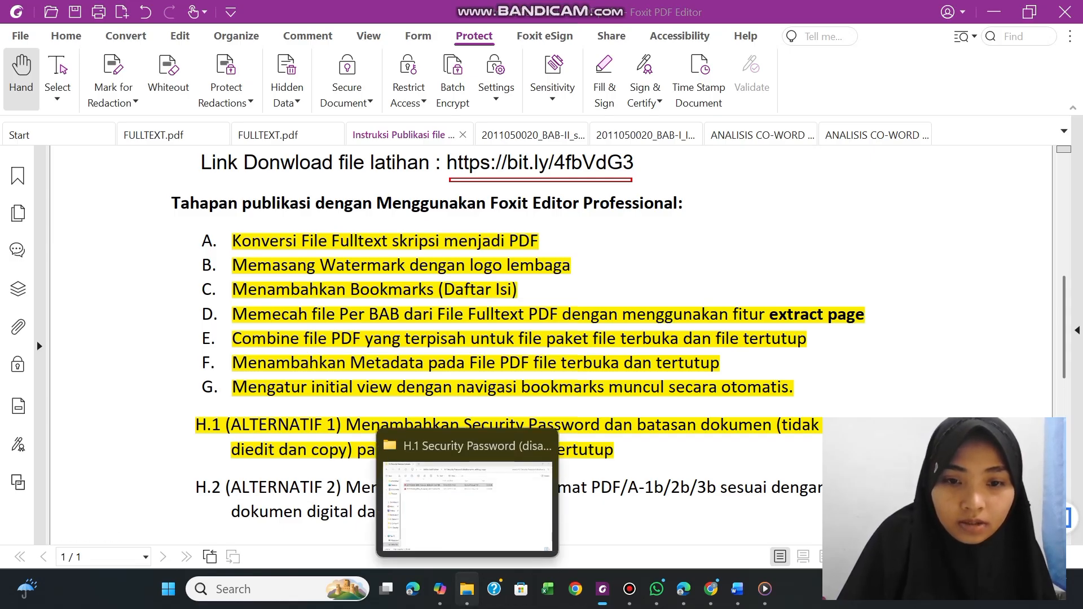
Switch to File Explorer and open the BAB-I_IV-atau-V_DAFTAR-PUSTAKA PDF from the G. Mengatur Initial View PDF folder in Foxit PDF Editor
left_click(467, 590)
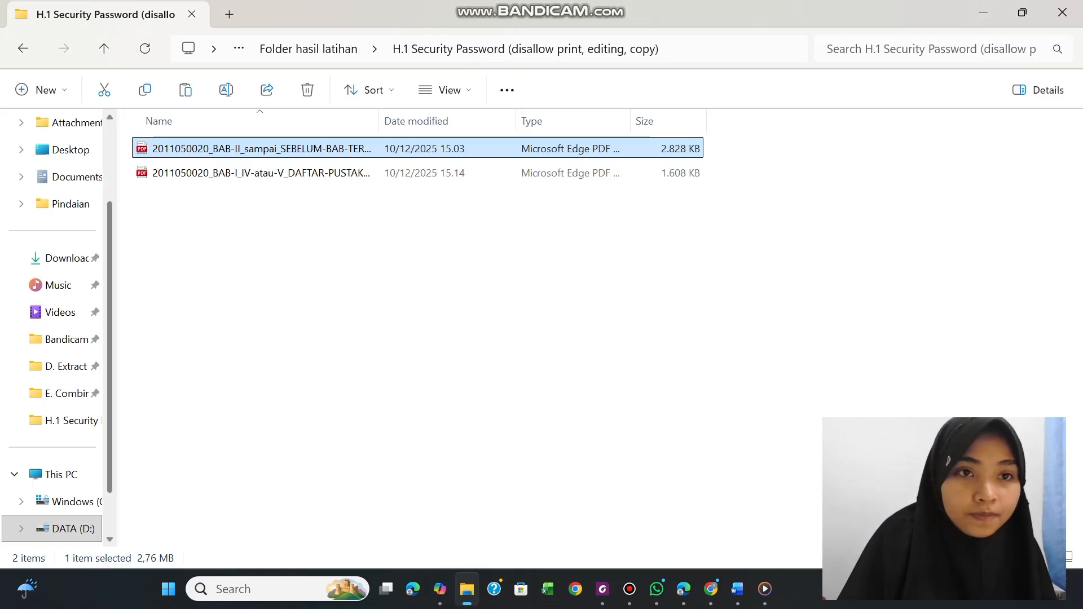
left_click(308, 48)
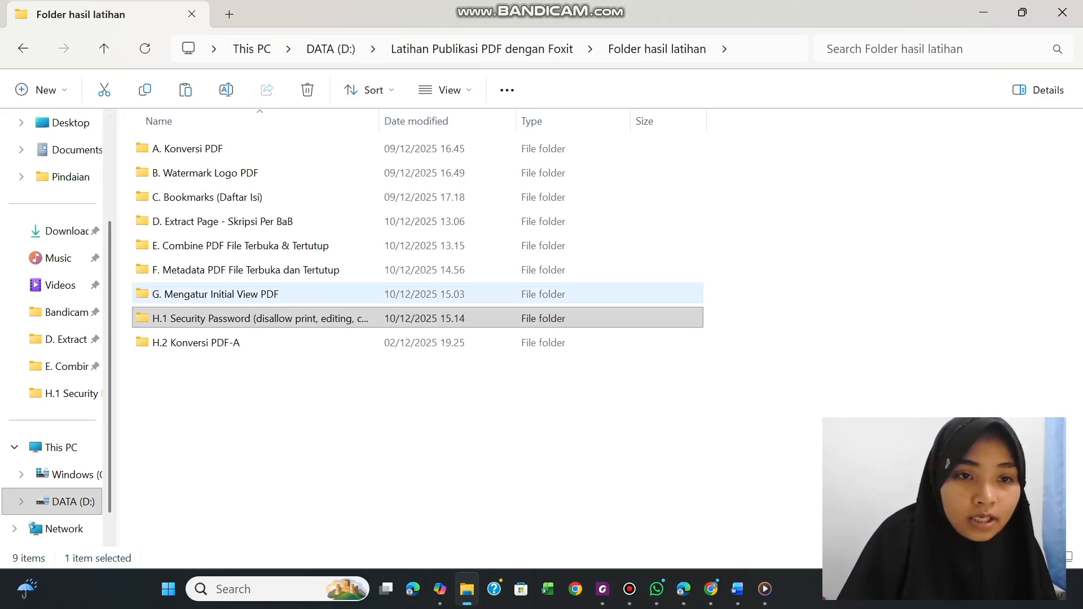
double_click(189, 294)
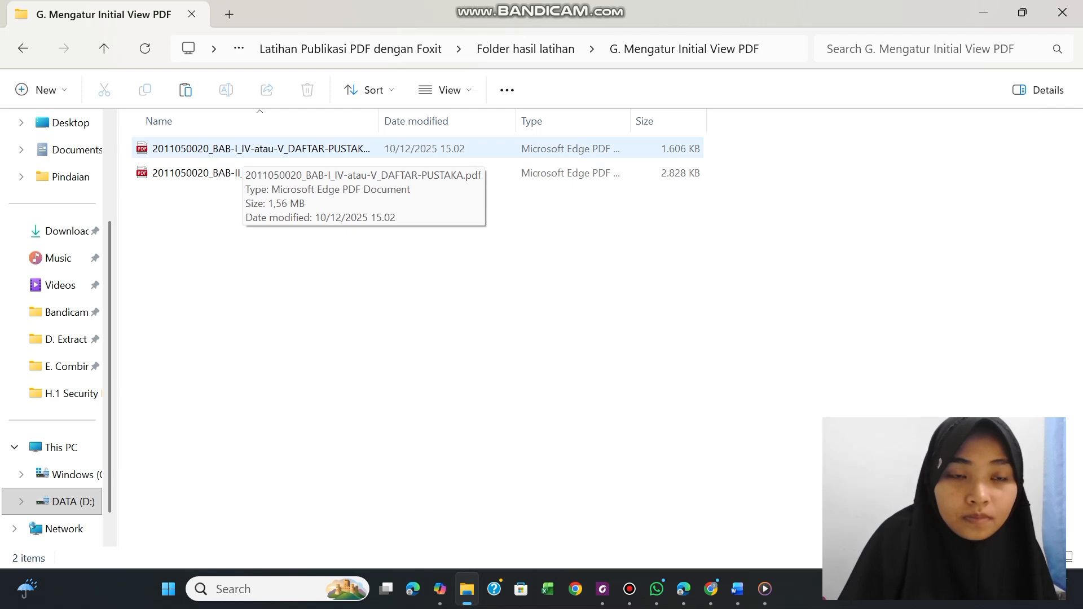
right_click(241, 151)
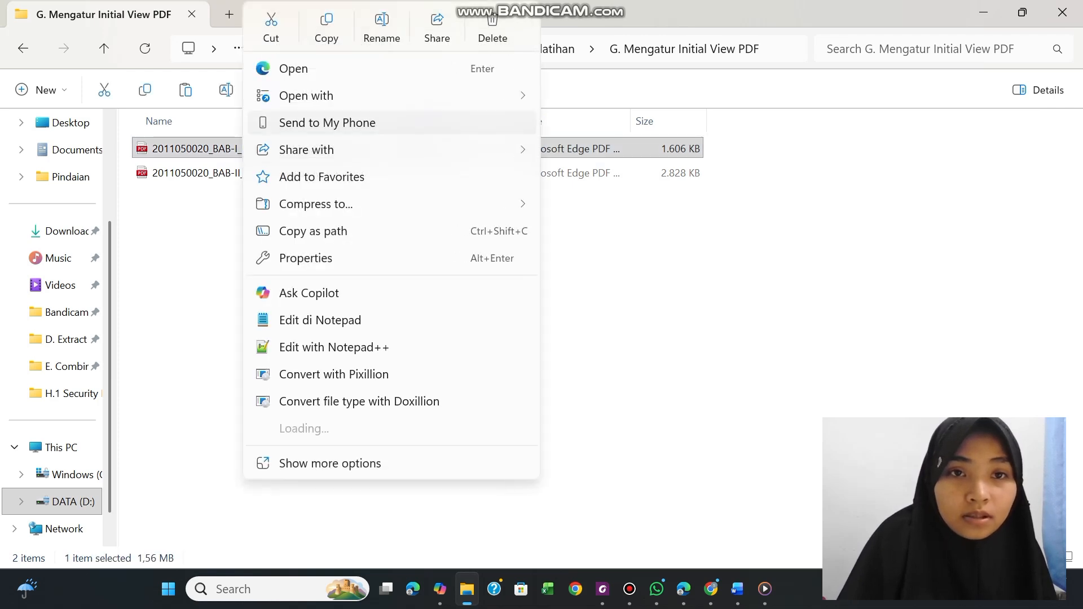
mouse_move(314, 96)
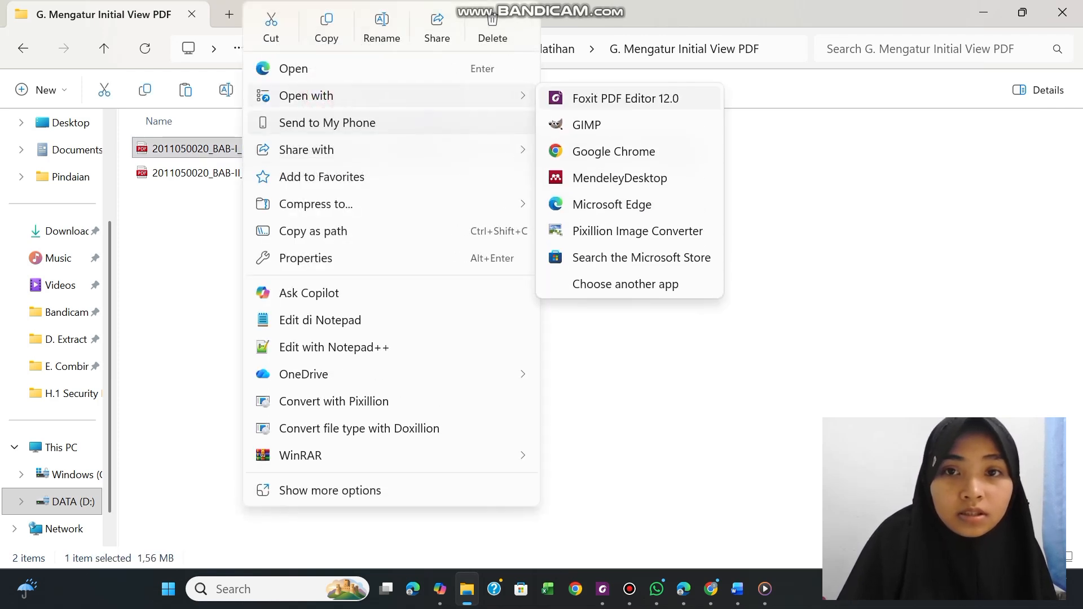
left_click(559, 96)
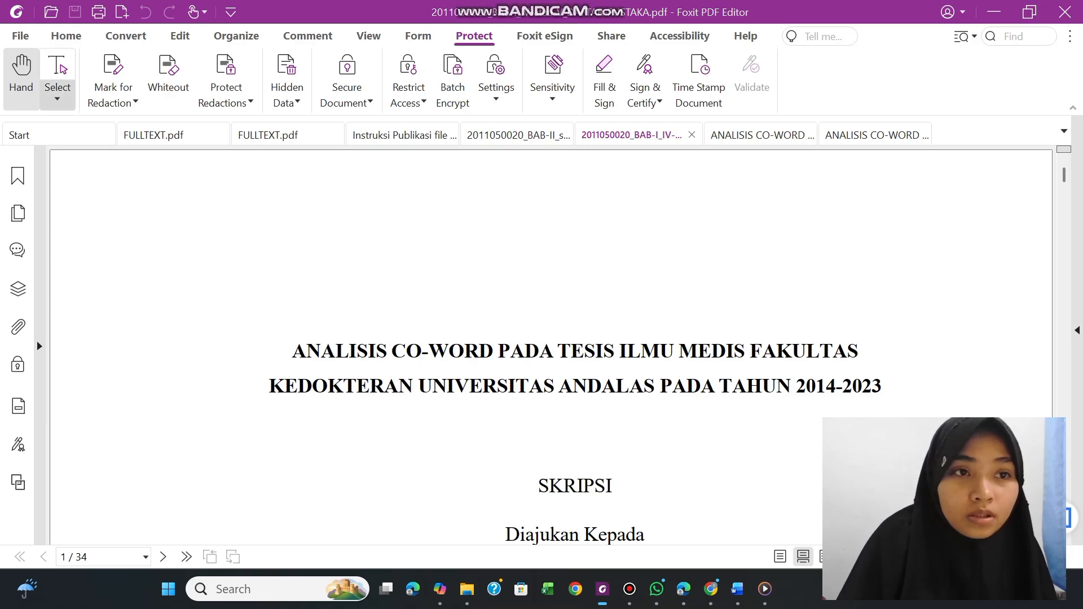
Start saving a copy of the BAB-I_IV-atau-V_DAFTAR-PUSTAKA PDF, browsing to Folder hasil latihan and choosing PDF/A as the file type
left_click(20, 35)
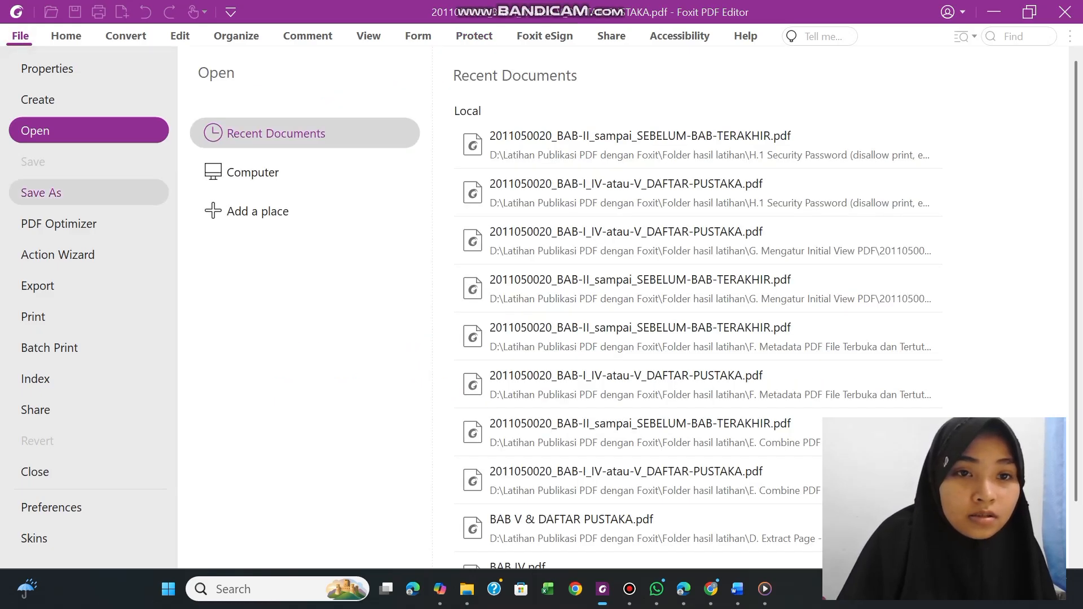
left_click(41, 193)
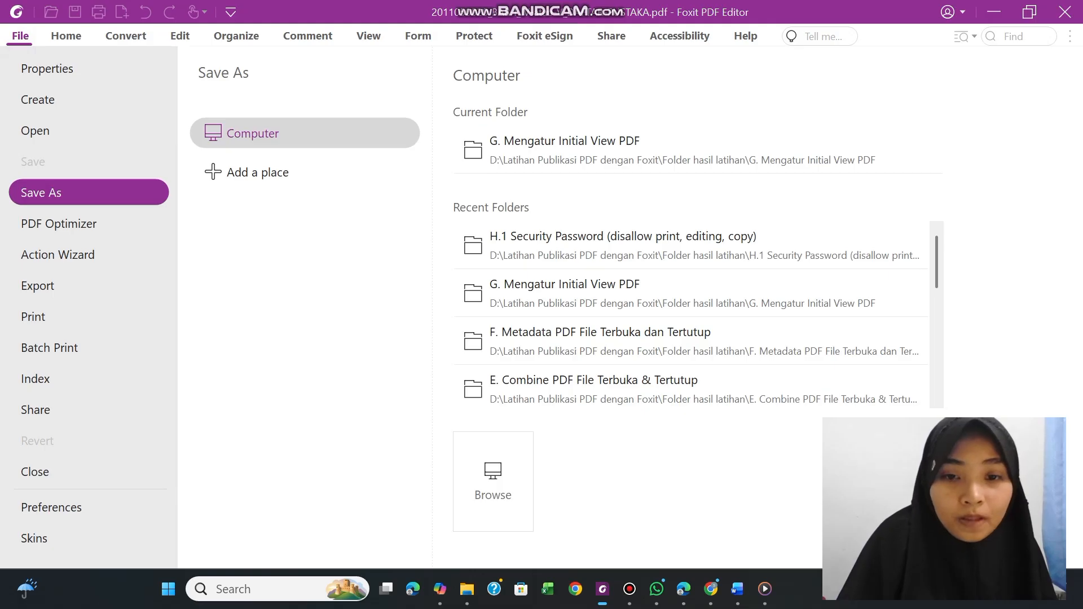
left_click(495, 474)
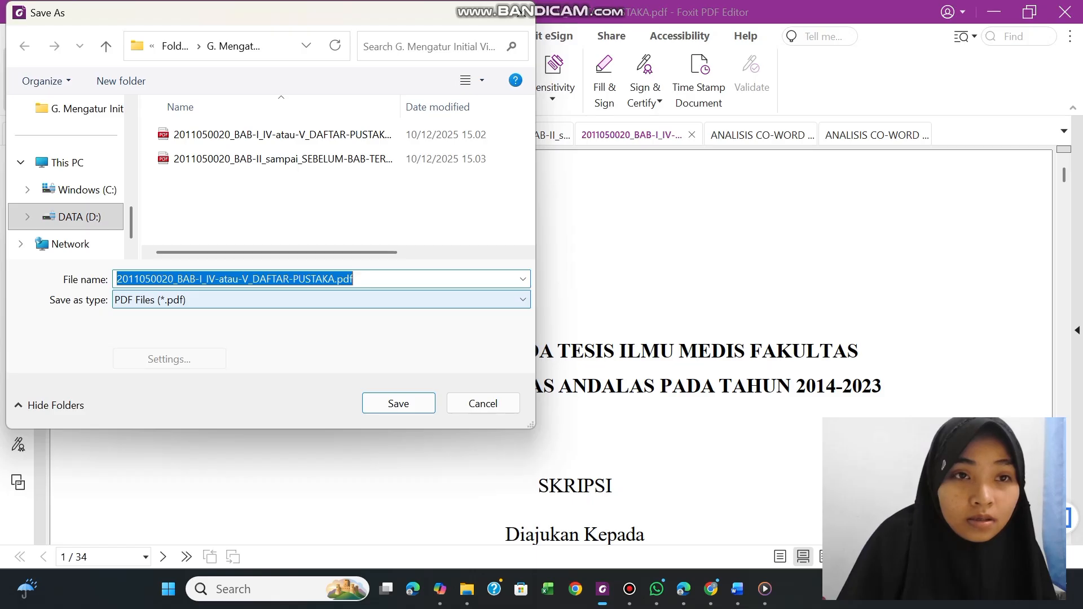
left_click(176, 46)
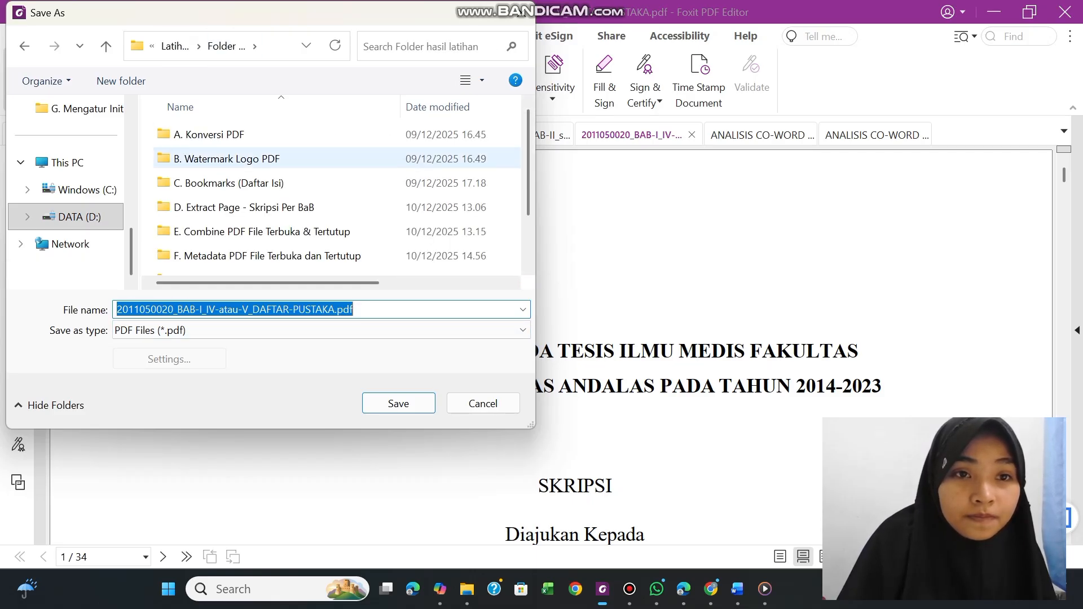
scroll(519, 243, "down", 2)
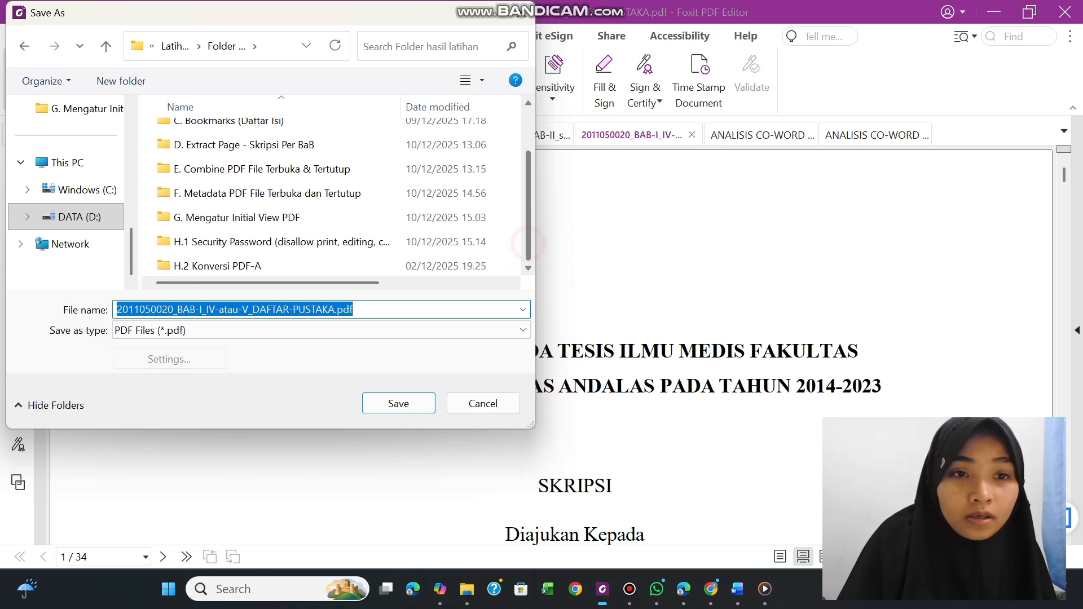
left_click(212, 264)
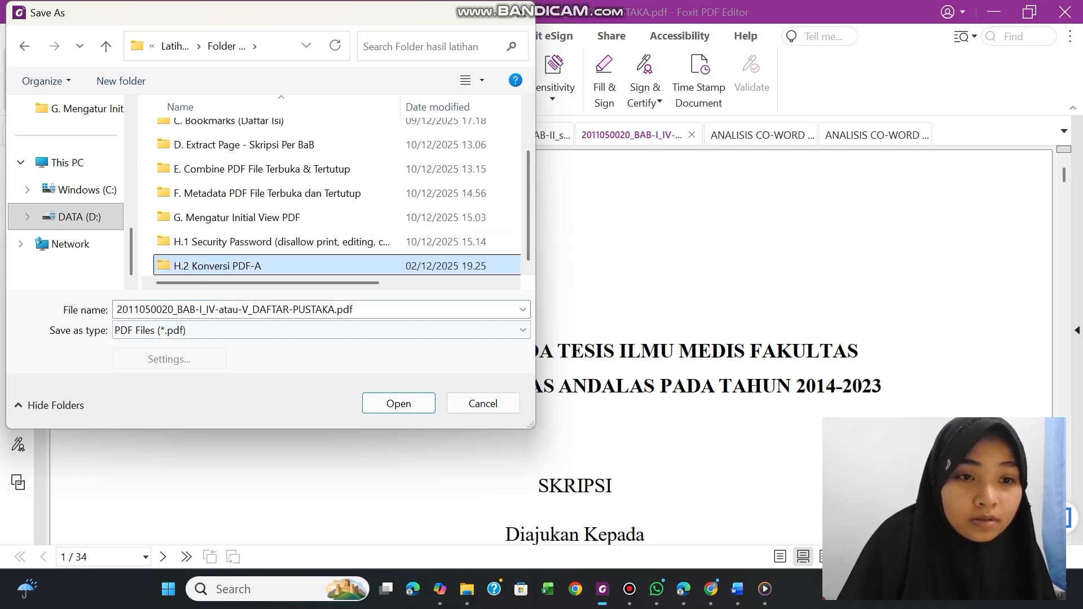
left_click(185, 333)
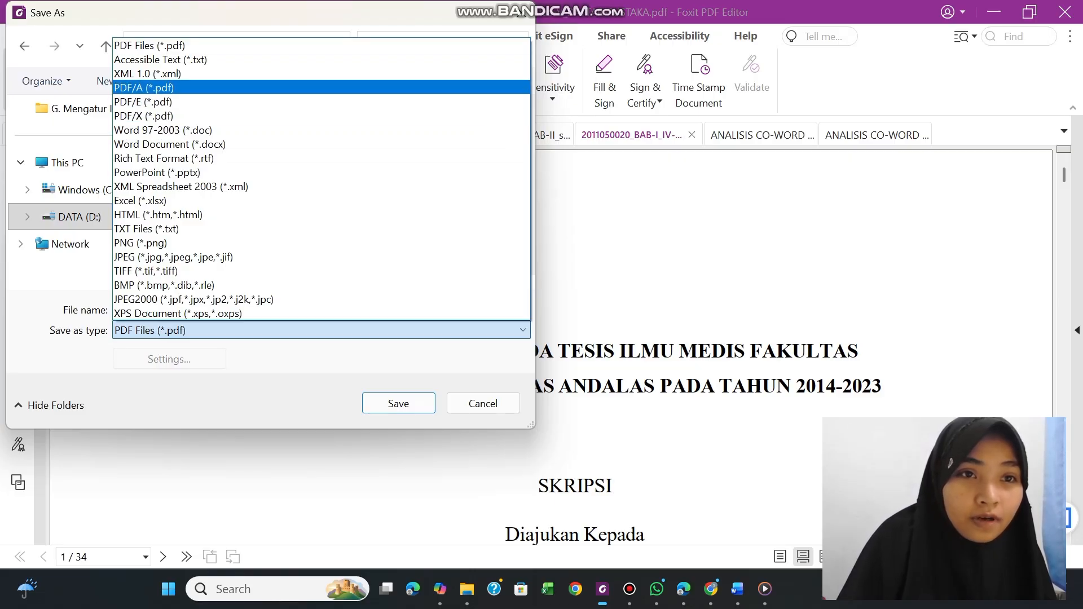
left_click(141, 88)
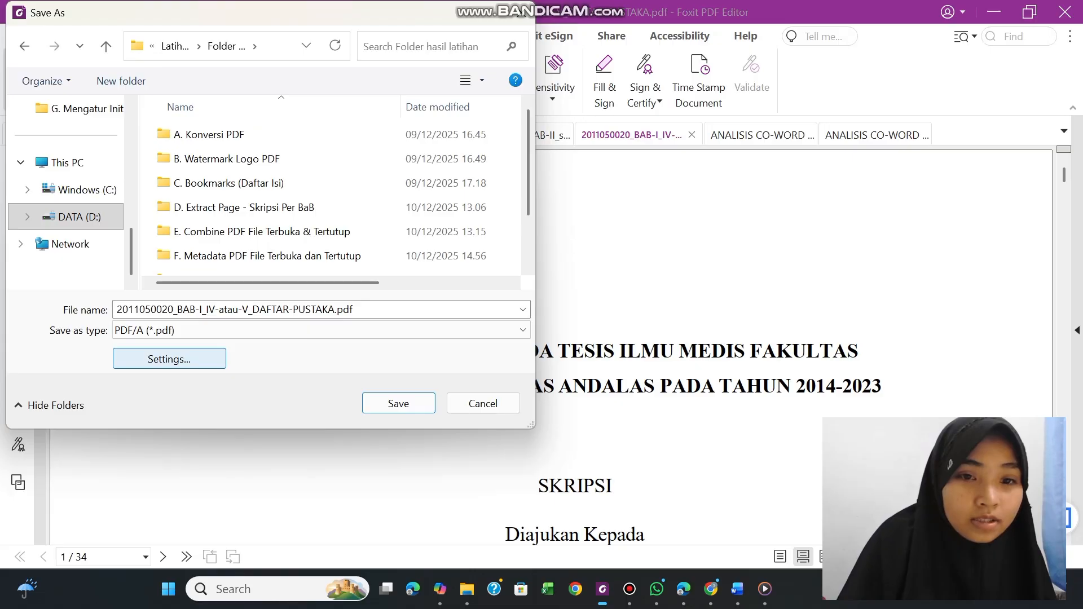
Set the conversion standard to PDF/A-2b and enable the PDF/A-2b conversion profile without fallback conversion
left_click(202, 355)
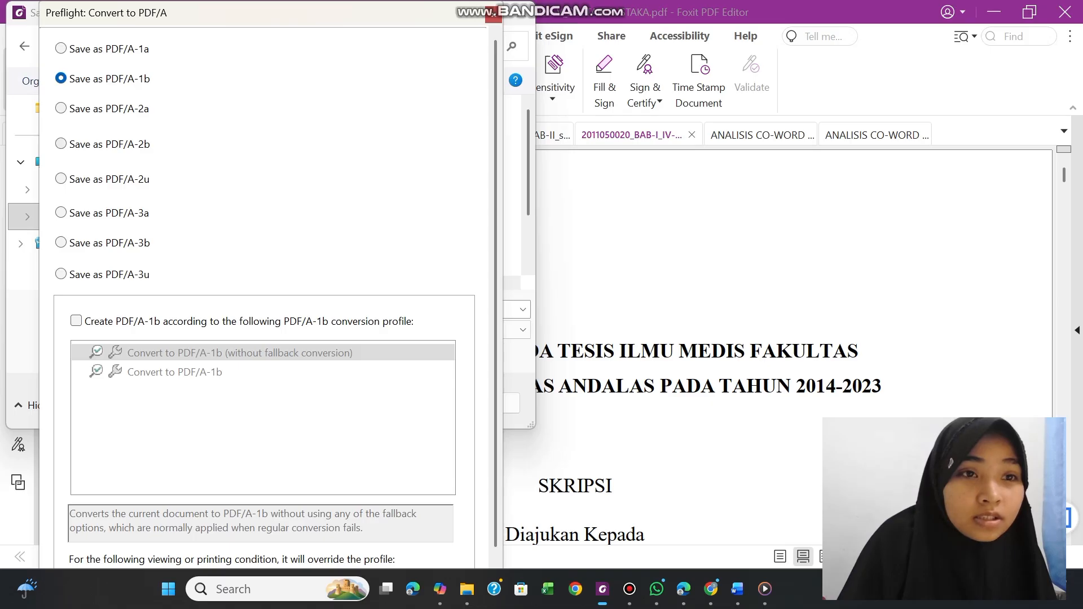
left_click(61, 144)
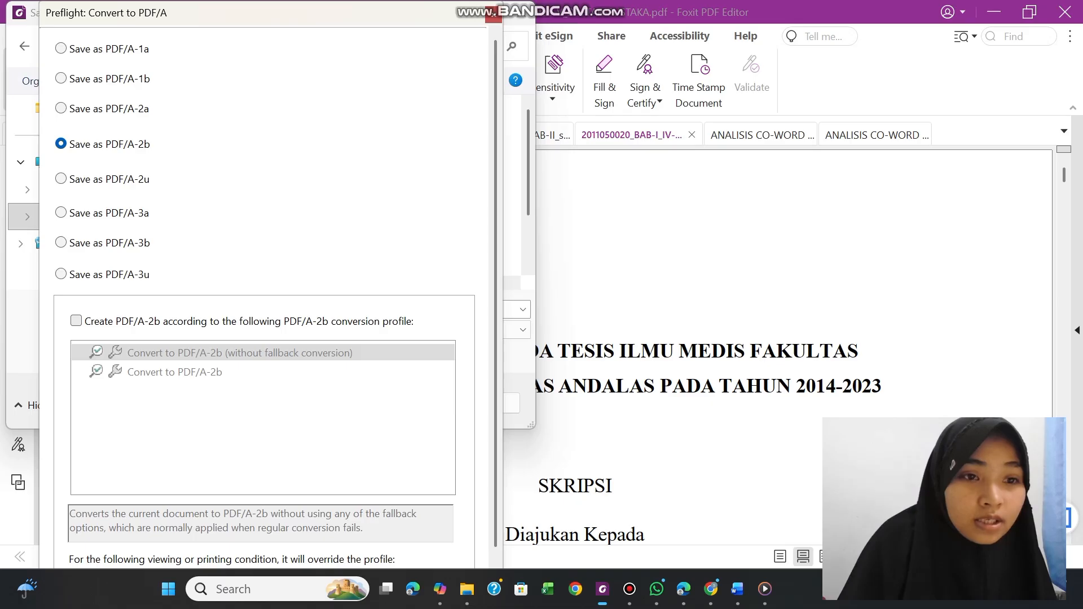
left_click(75, 320)
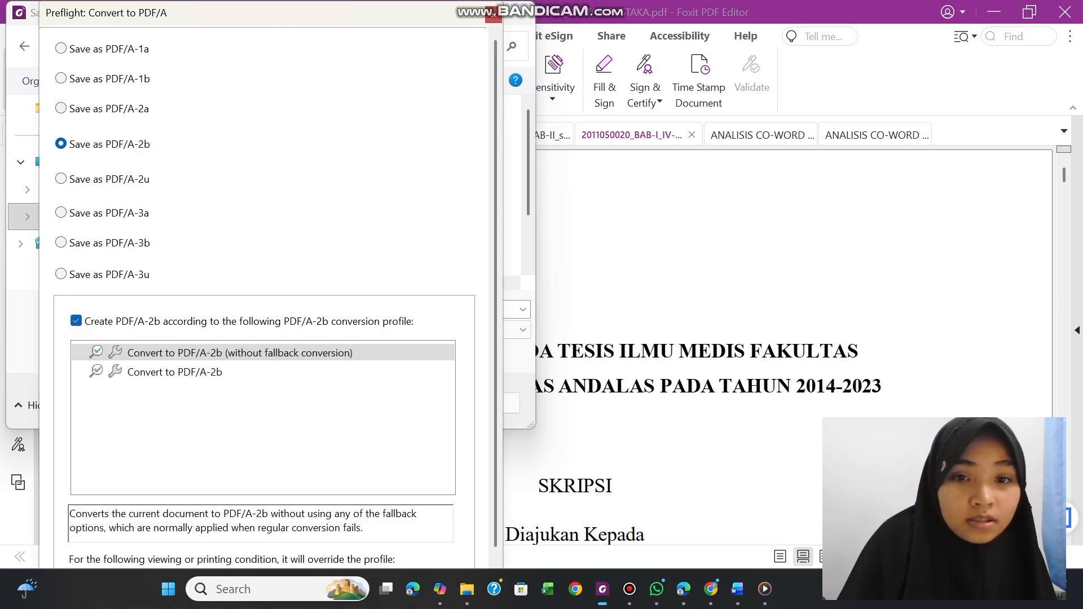
scroll(495, 468, "down", 2)
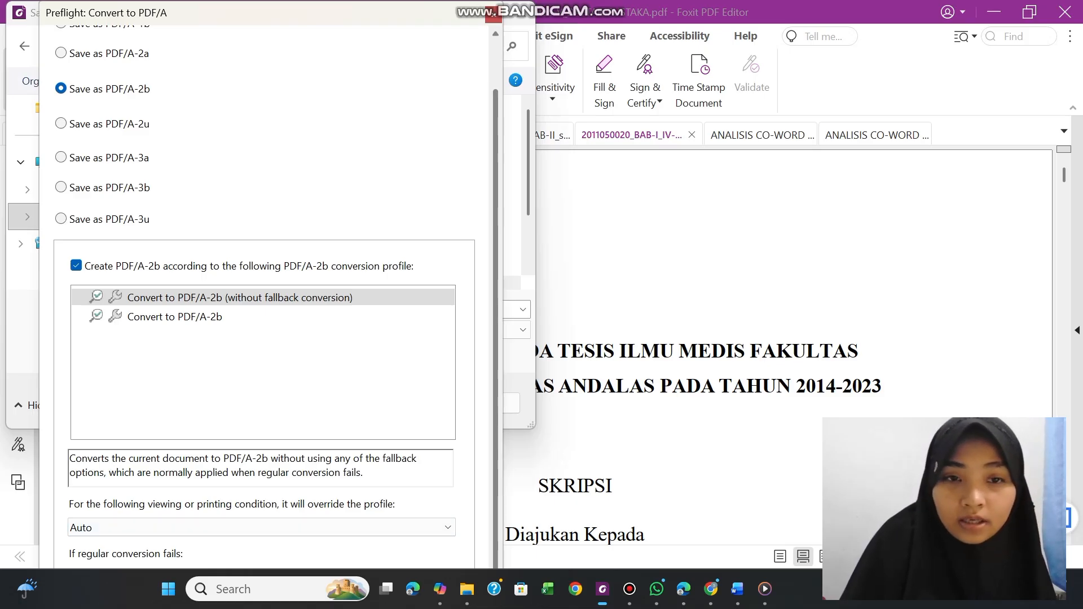
key("Return")
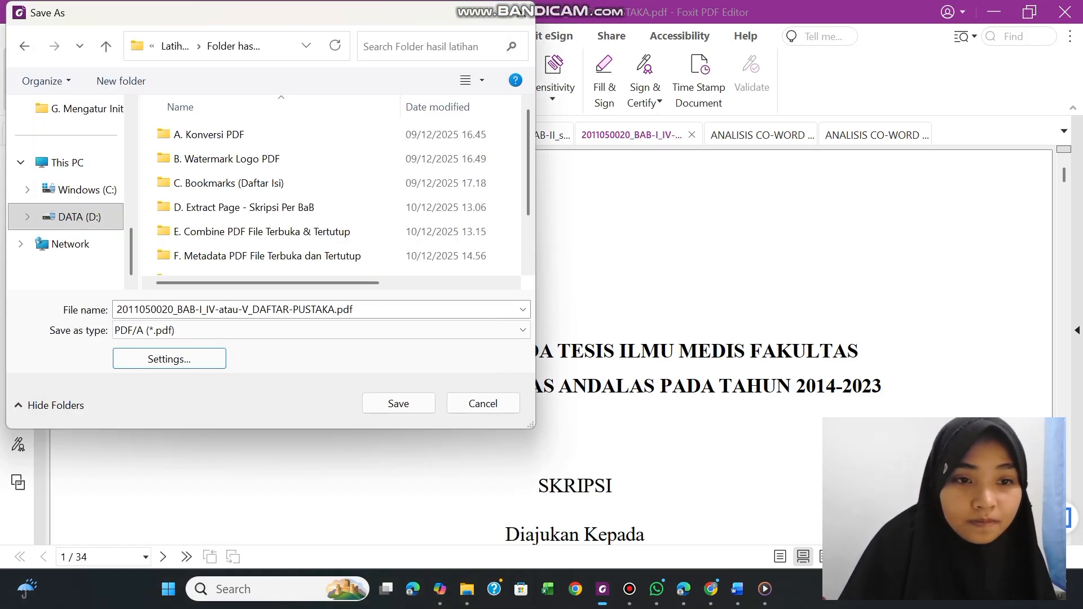
left_click(285, 544)
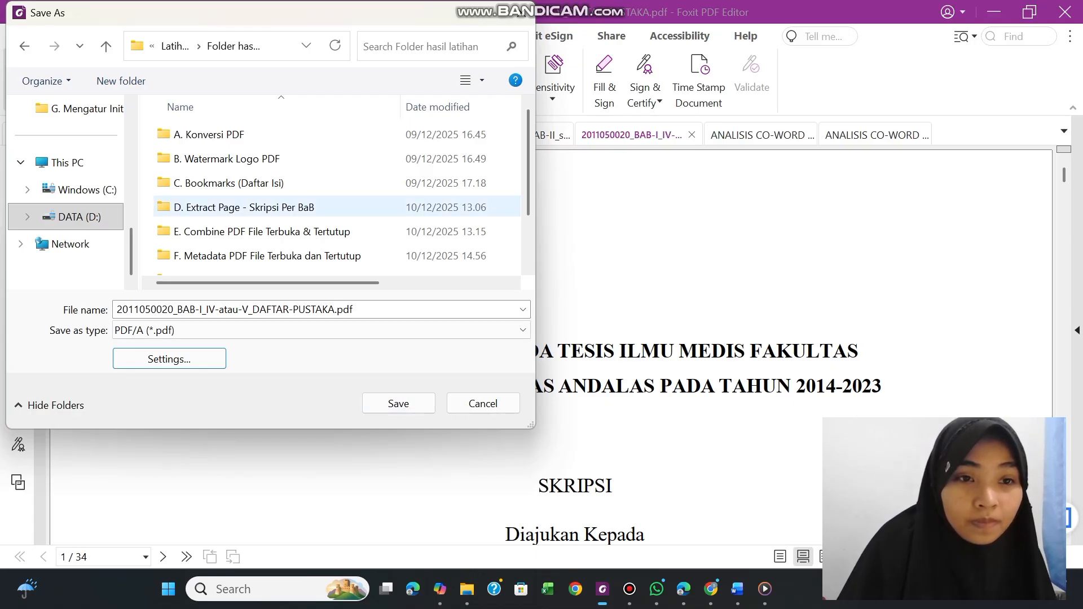
Save the PDF/A copy and display its Standards conformance information, collapsing the compliance notification
left_click(411, 399)
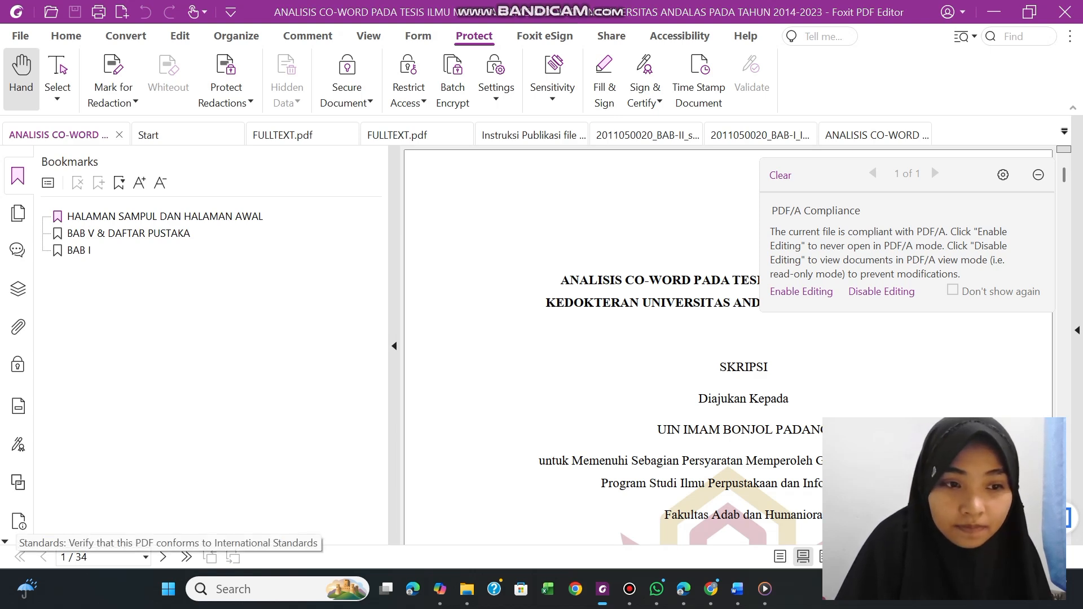
left_click(18, 521)
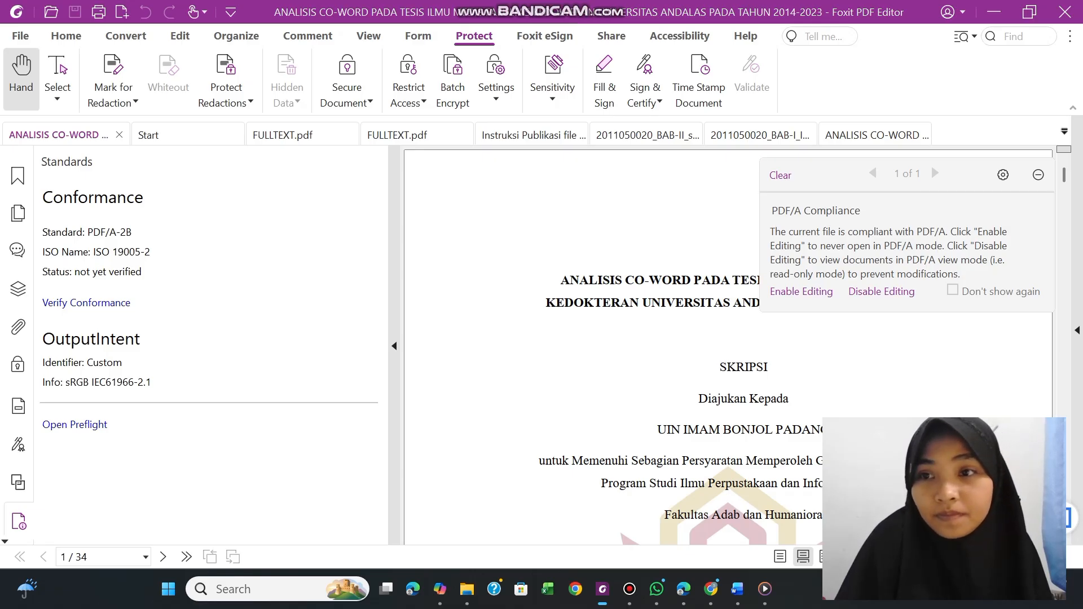
left_click(1038, 175)
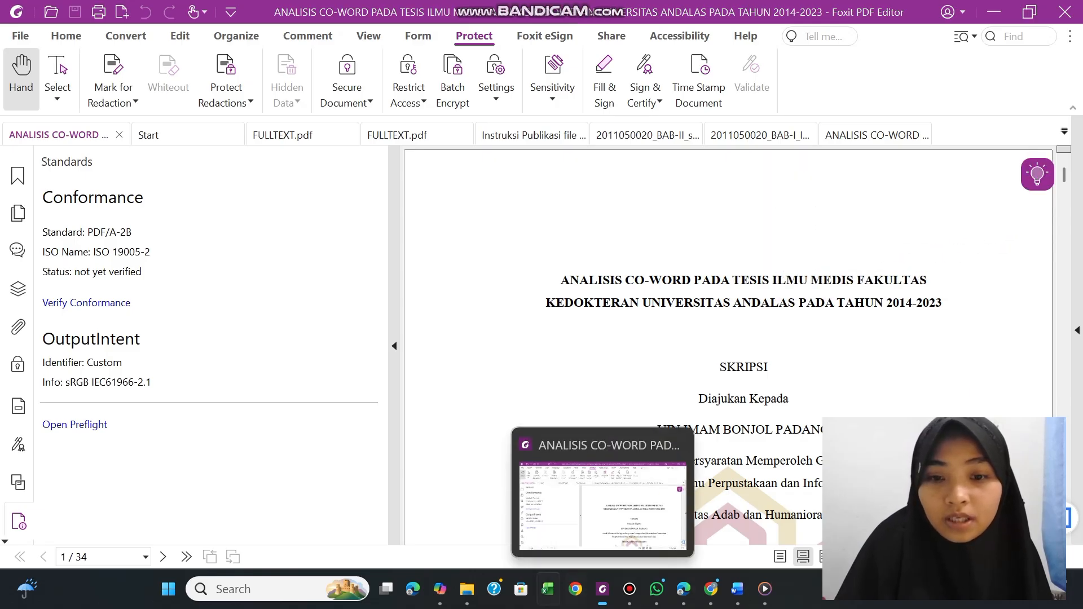
Switch to File Explorer and open the BAB-II_sampai_SEBELUM-BAB-TERAKHIR PDF from the G. Mengatur Initial View PDF folder in Foxit PDF Editor
mouse_move(467, 589)
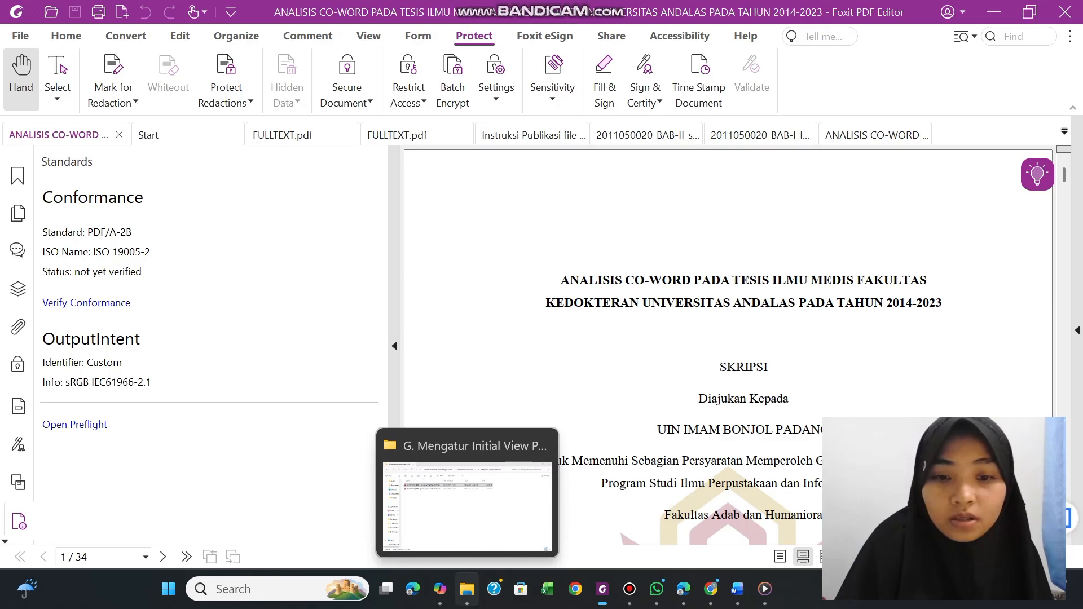
left_click(467, 589)
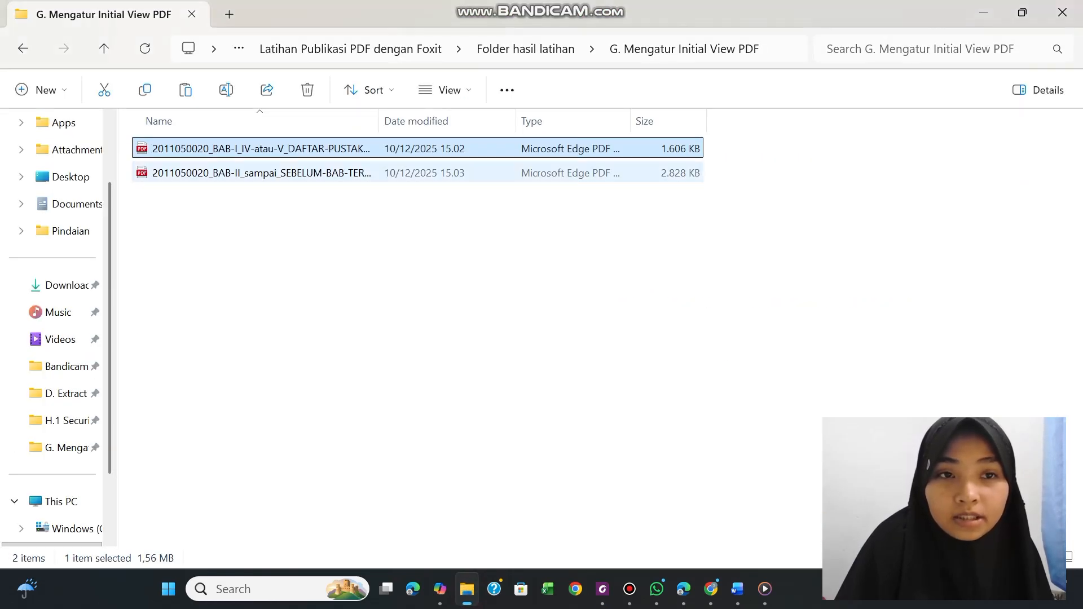
right_click(305, 171)
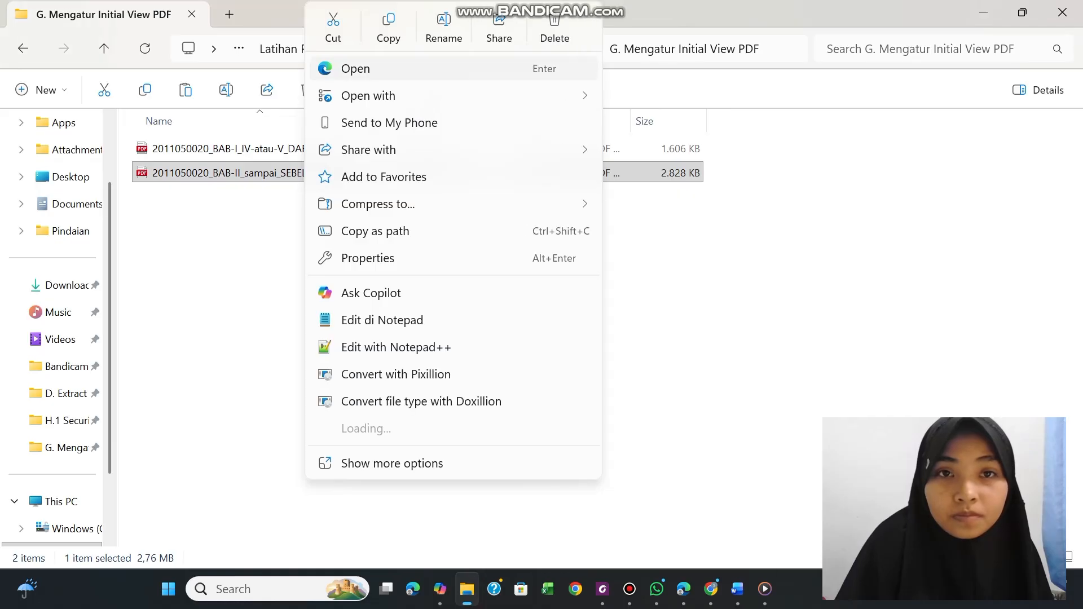
mouse_move(384, 96)
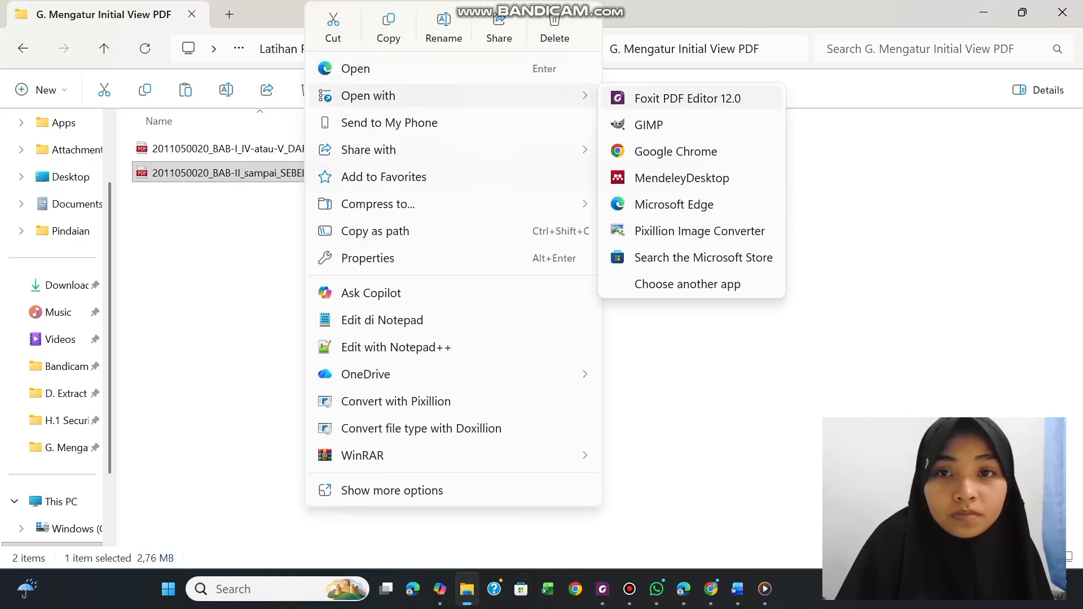
left_click(621, 99)
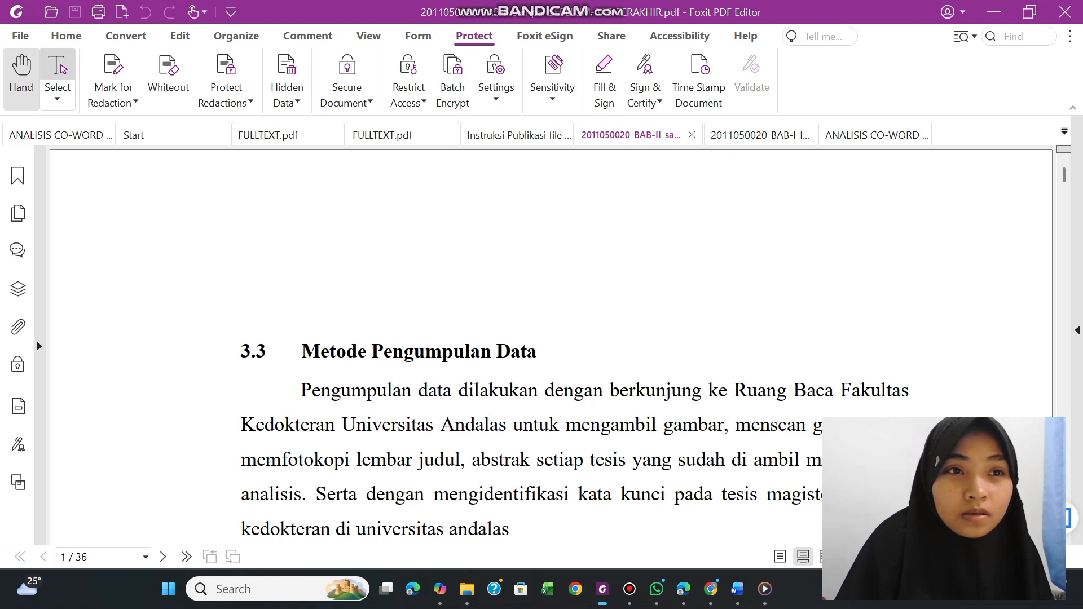
Start saving a copy of the BAB-II_sampai_SEBELUM-BAB-TERAKHIR PDF as PDF/A, selecting H.2 Konversi PDF-A in Folder hasil latihan as the destination
left_click(21, 36)
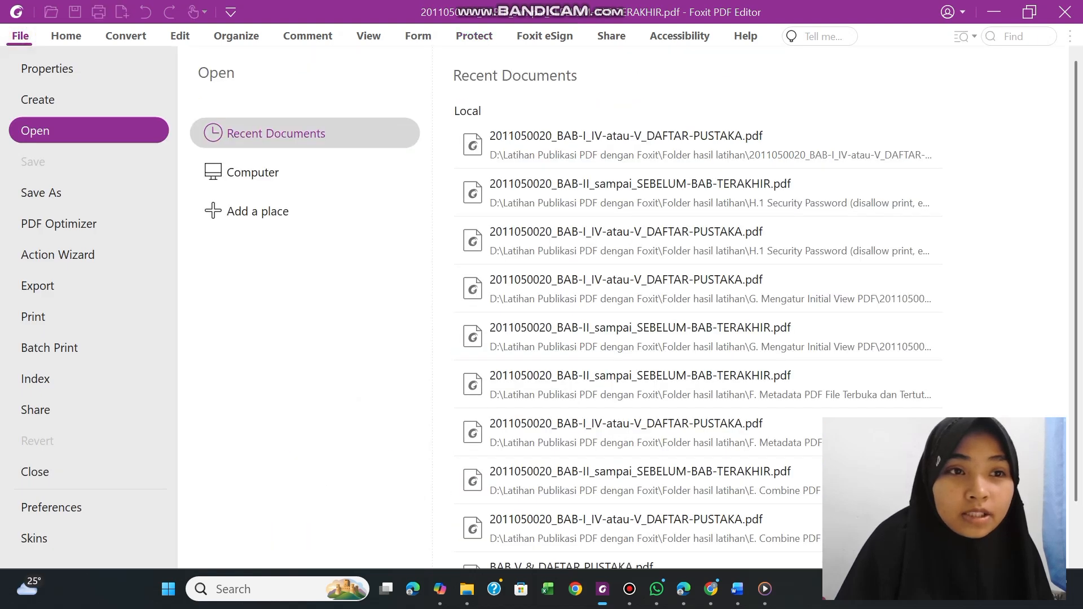
left_click(41, 192)
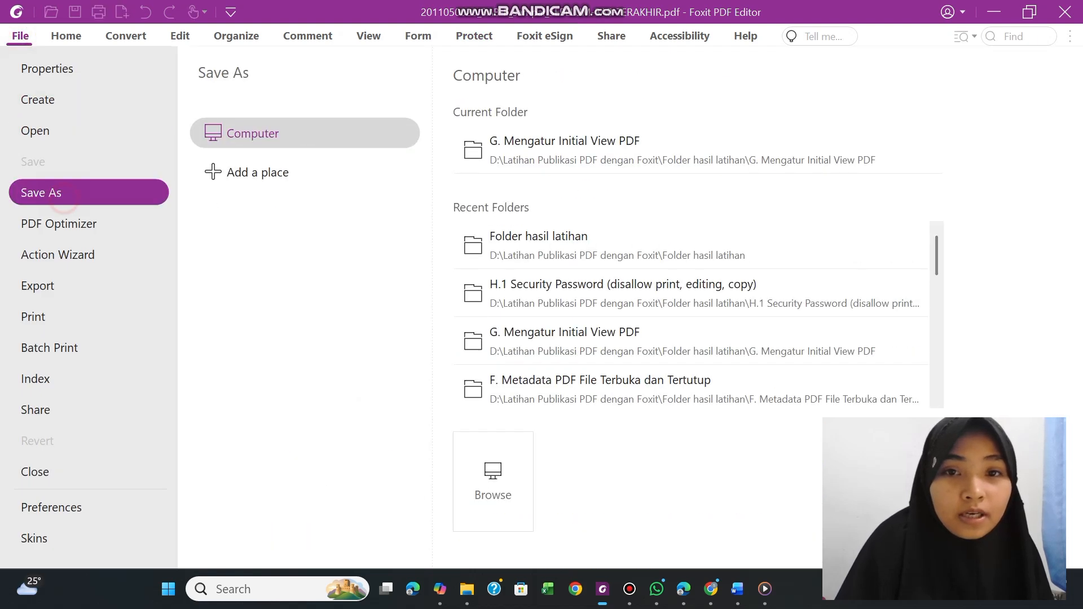
left_click(493, 482)
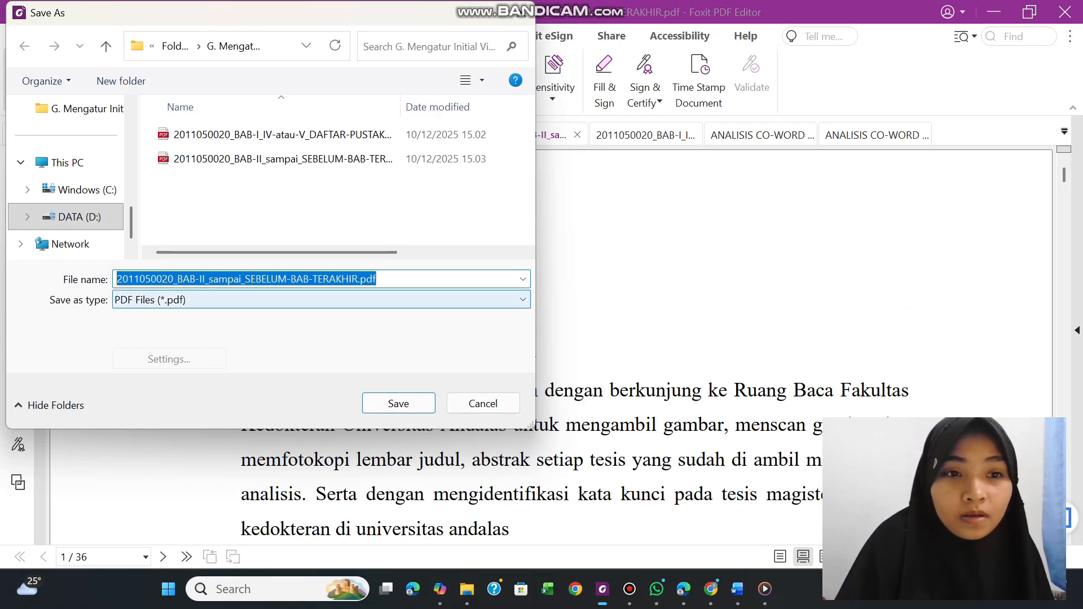
left_click(322, 299)
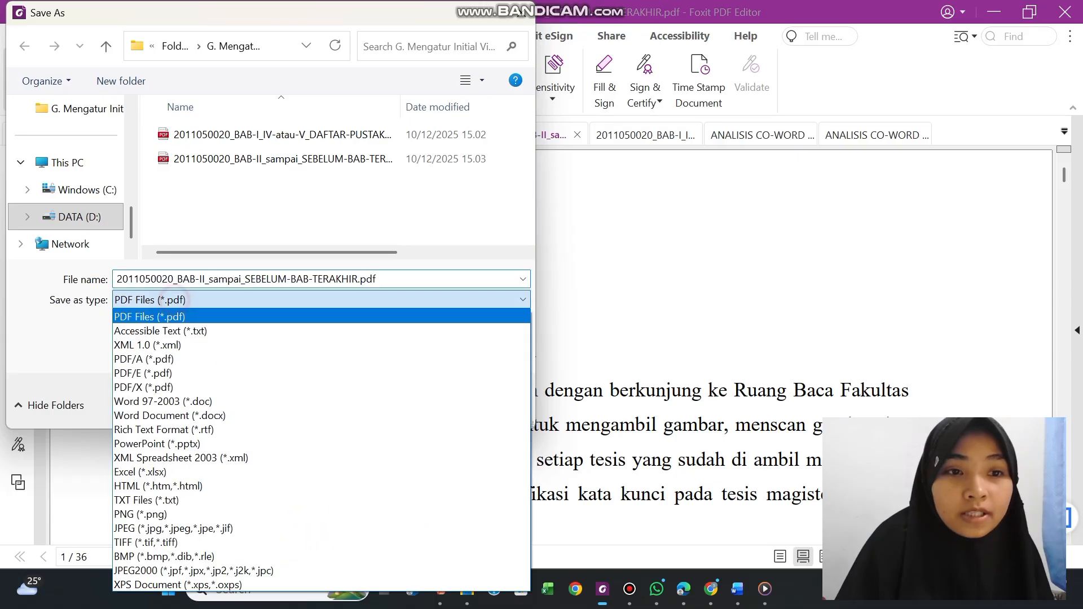
left_click(150, 359)
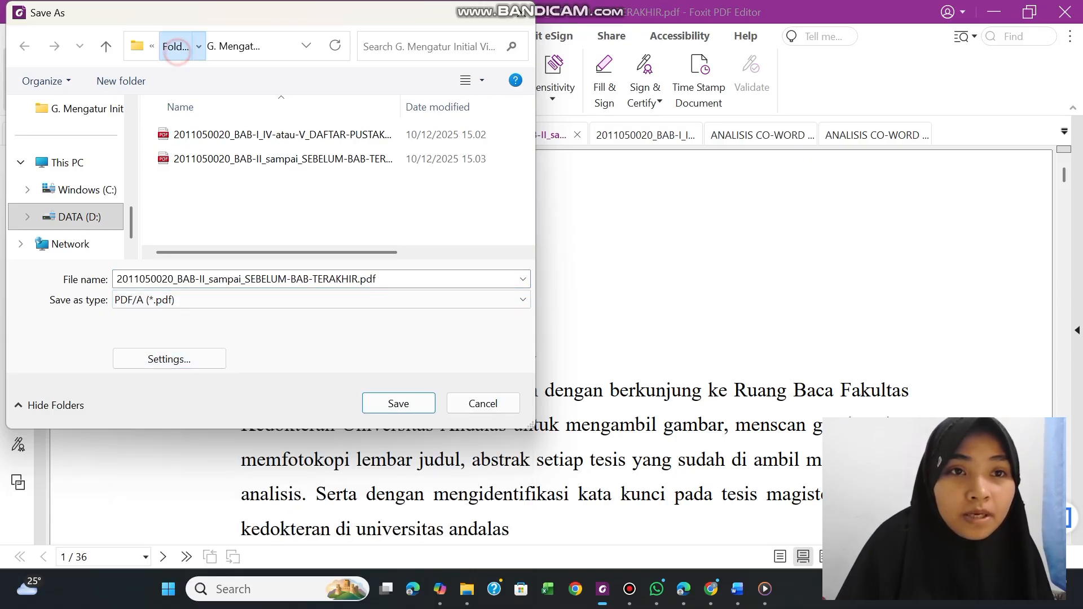
left_click(175, 46)
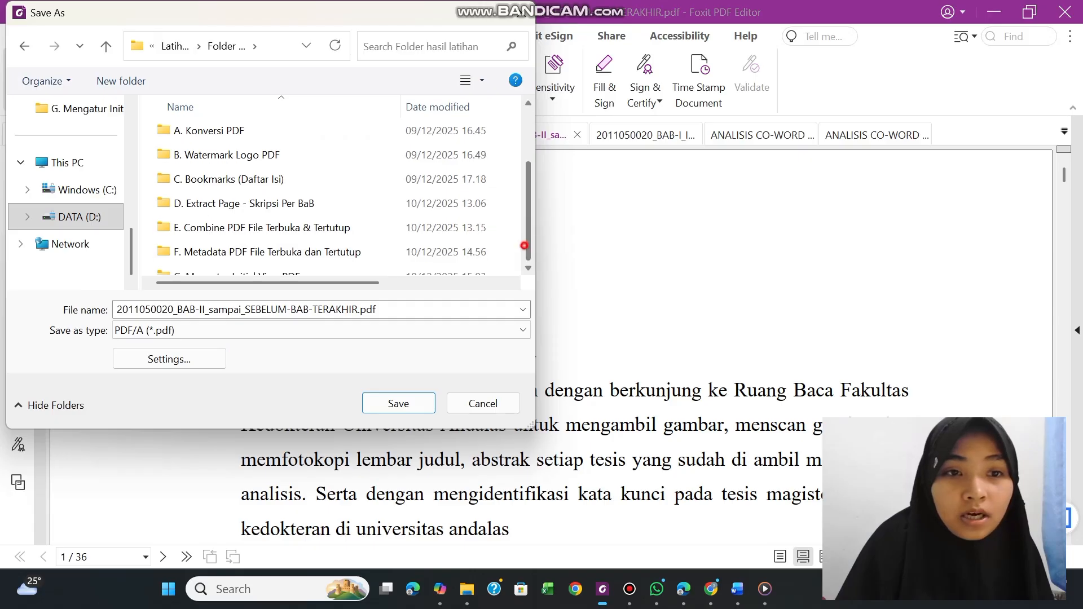
scroll(282, 266, "down", 2)
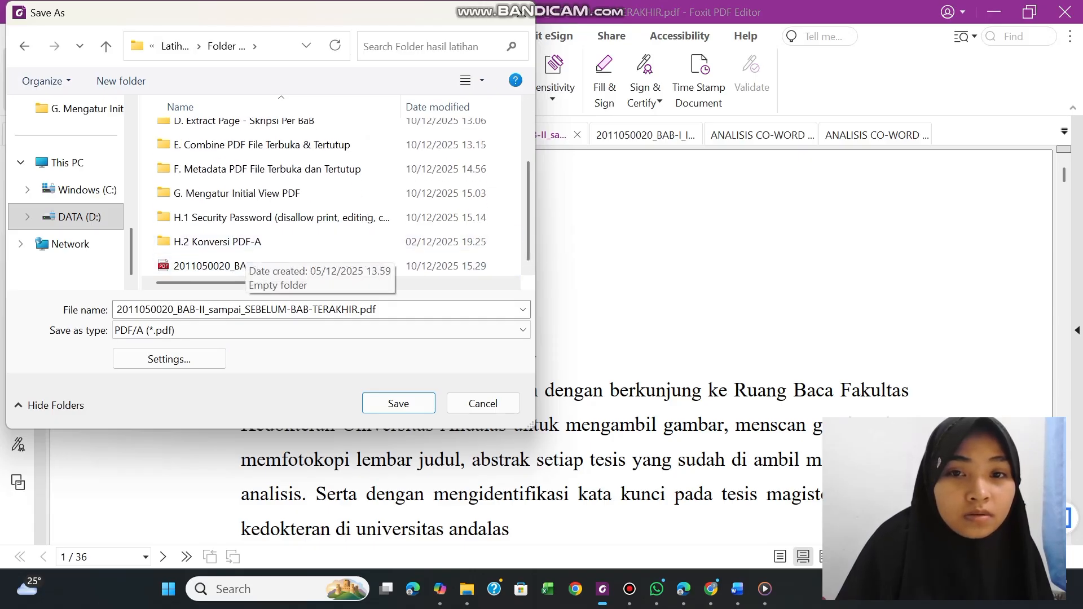
scroll(339, 197, "up", 1)
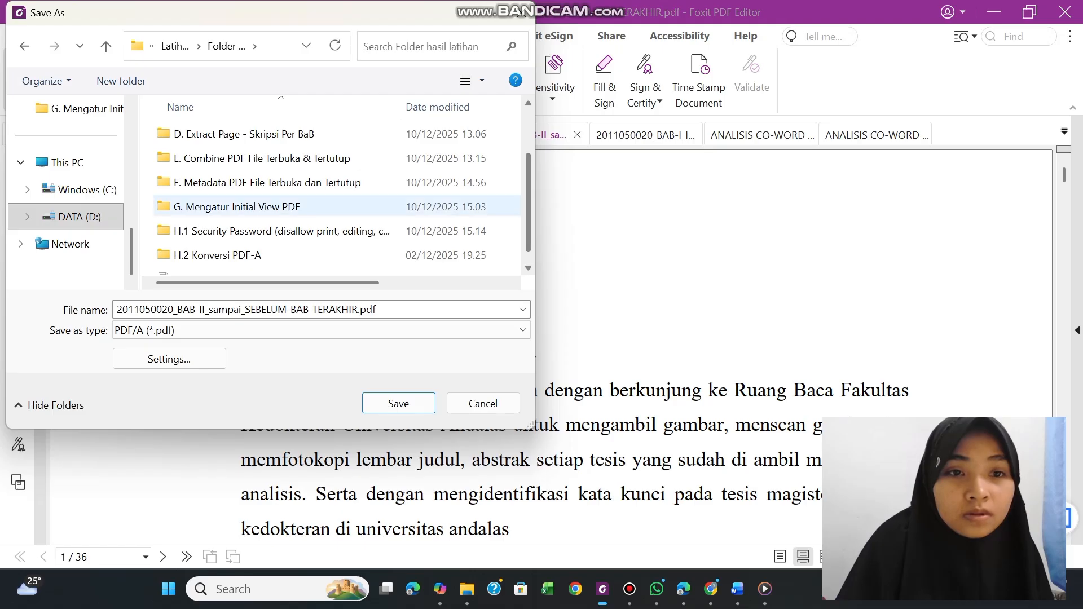
left_click(258, 255)
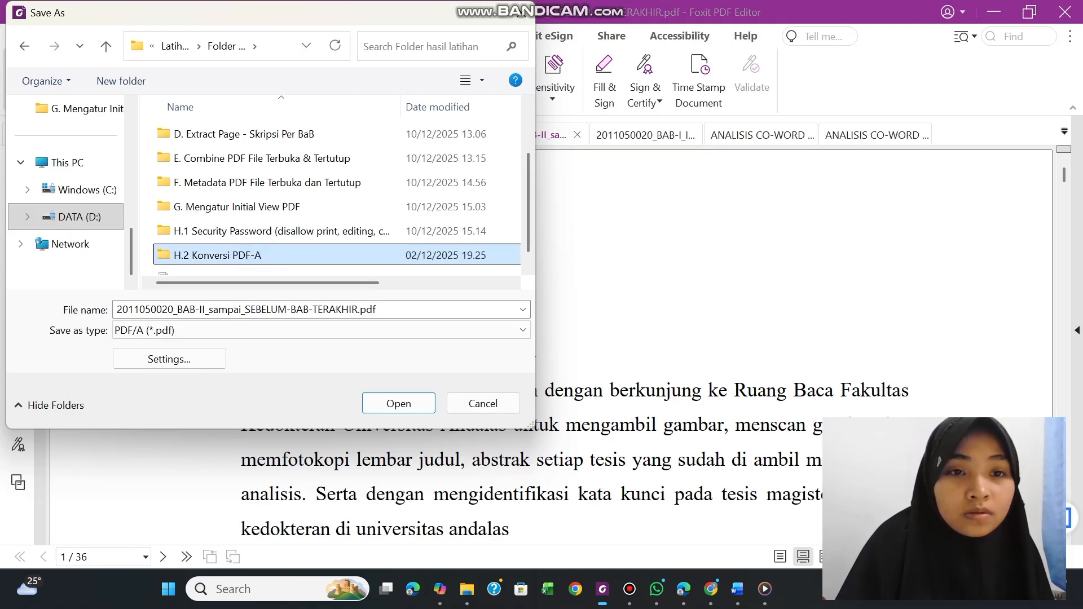
left_click(259, 256)
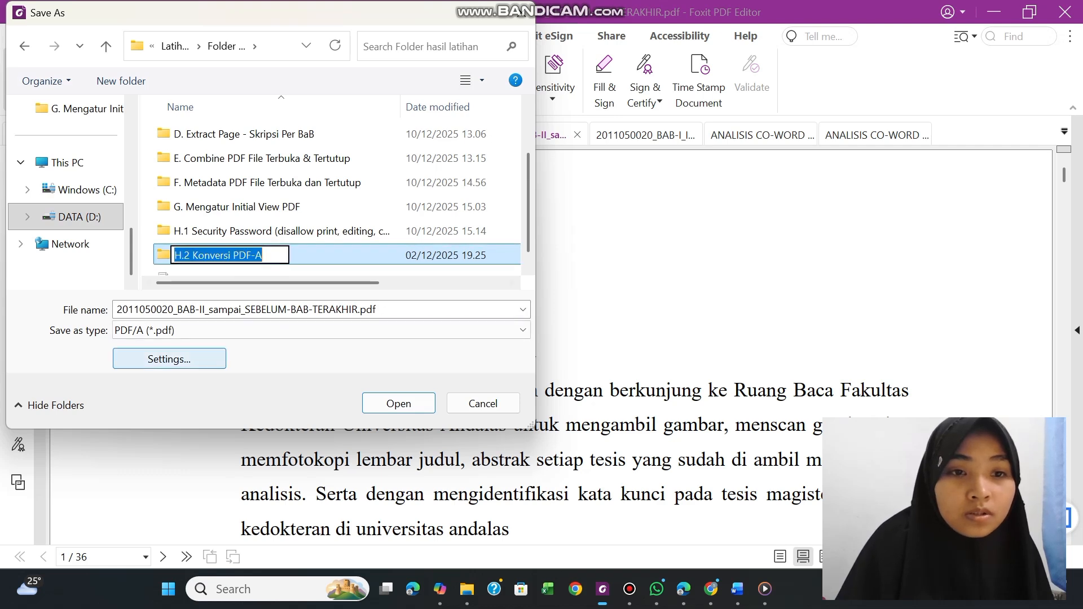
left_click(202, 356)
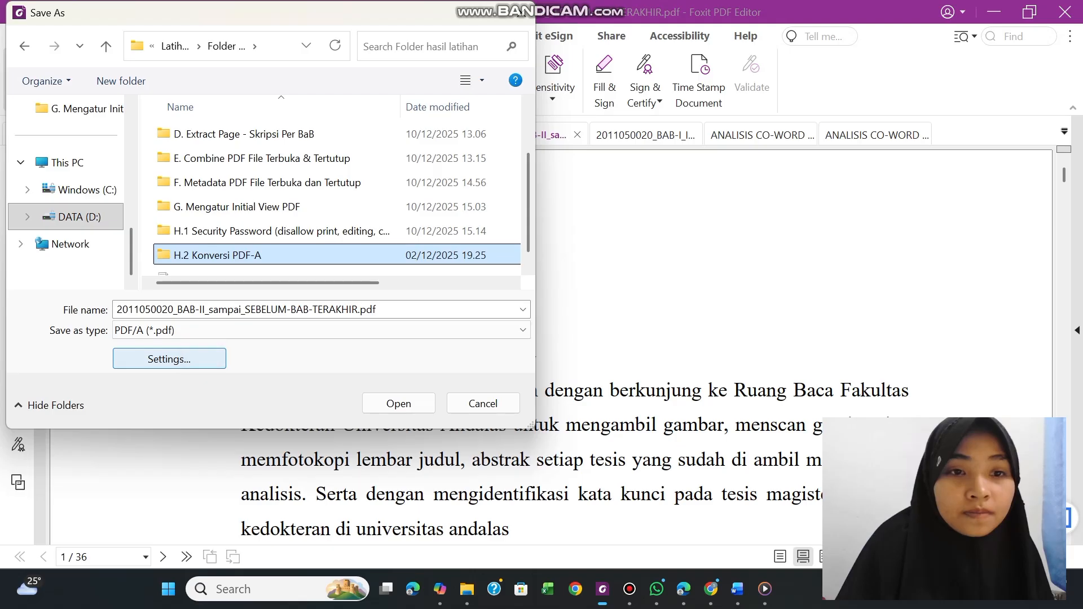
left_click(201, 356)
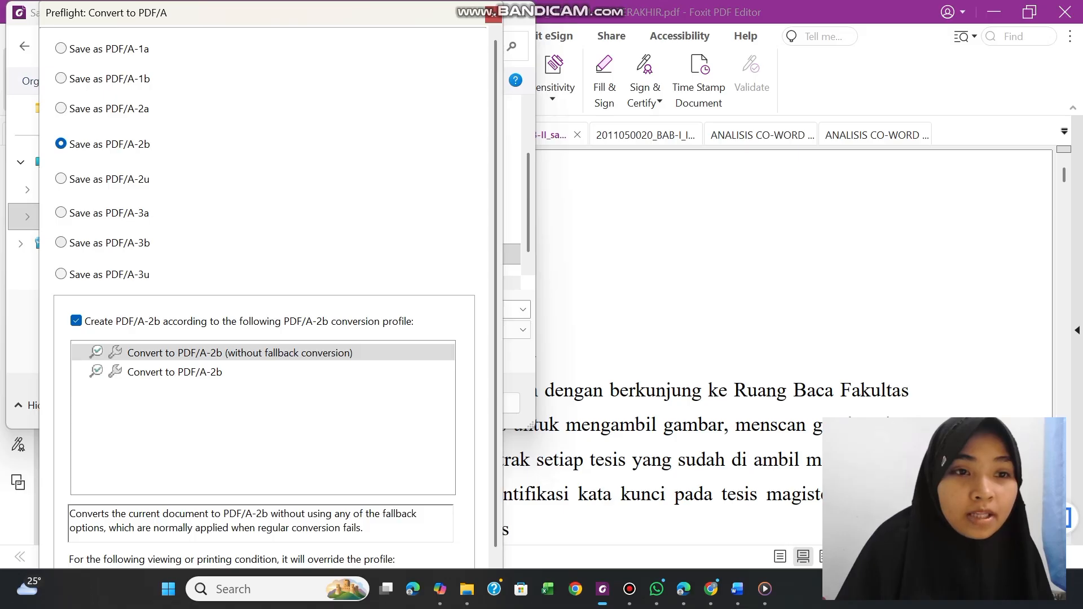
left_click(61, 242)
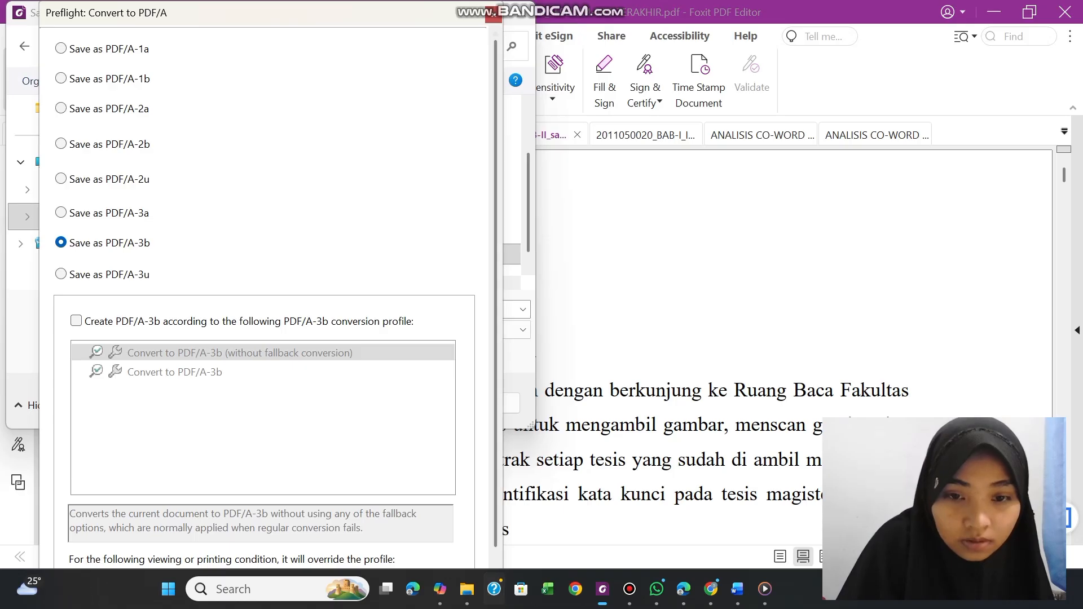
scroll(271, 282, "down", 1)
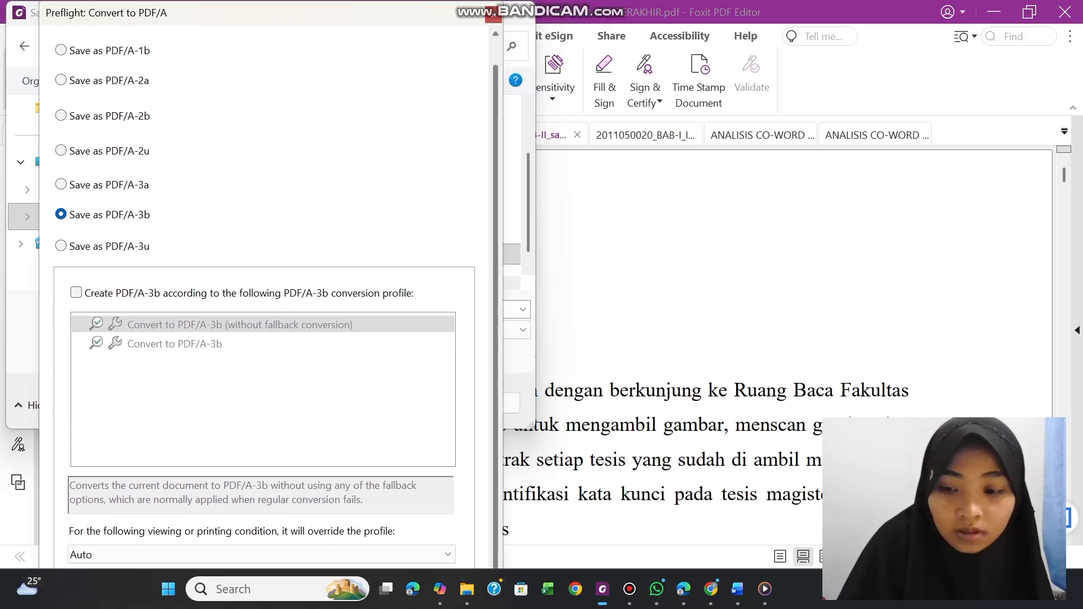
left_click(494, 15)
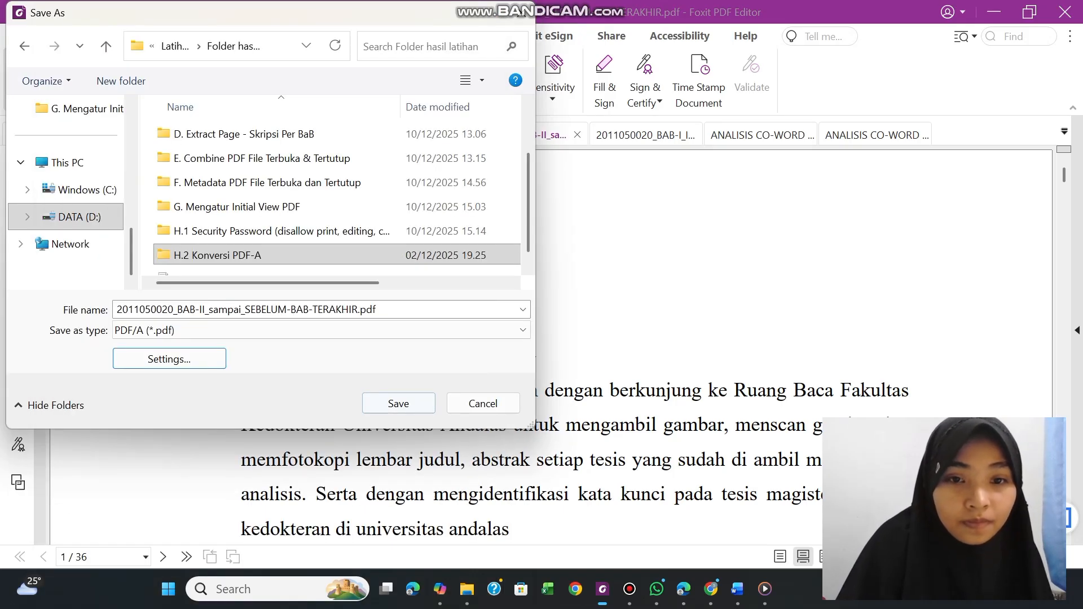
Save the PDF/A copy inside the H.2 Konversi PDF-A folder under its existing file name
left_click(381, 404)
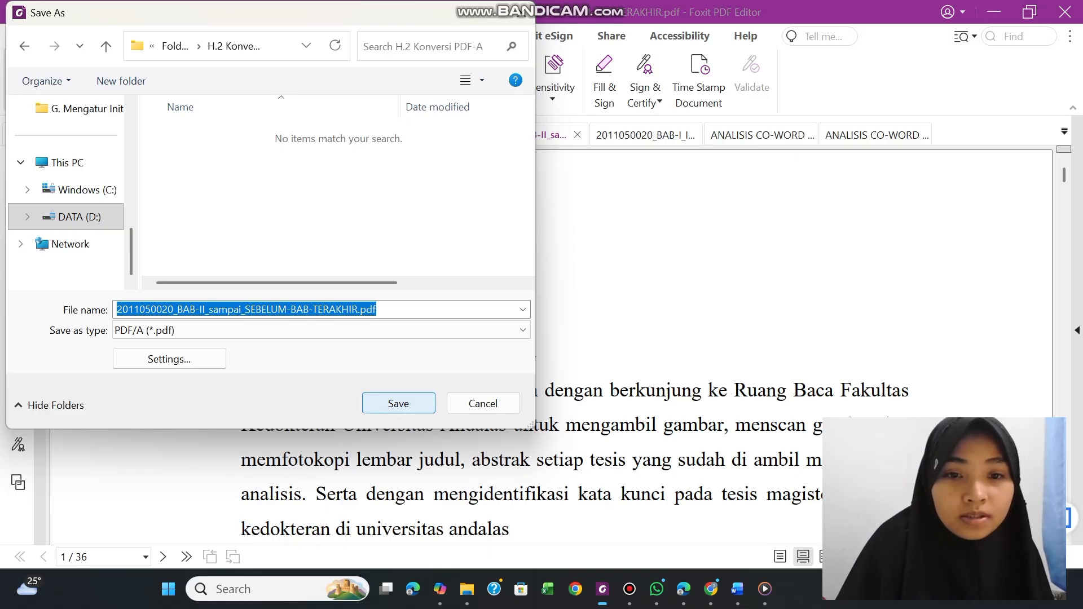
left_click(381, 406)
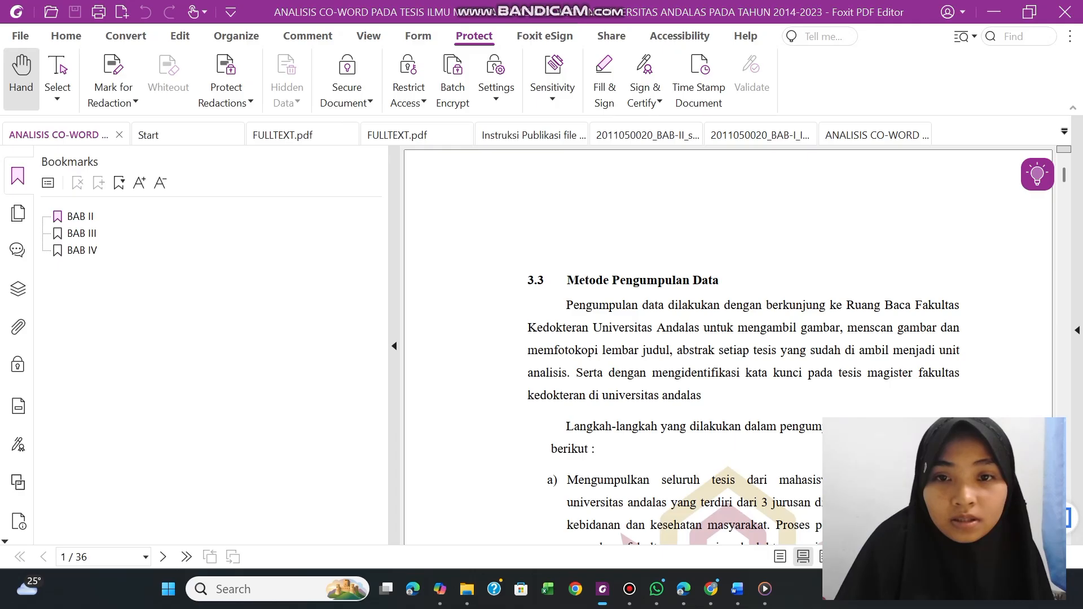
Switch to File Explorer and open the H.2 Konversi PDF-A folder within Folder hasil latihan
mouse_move(466, 590)
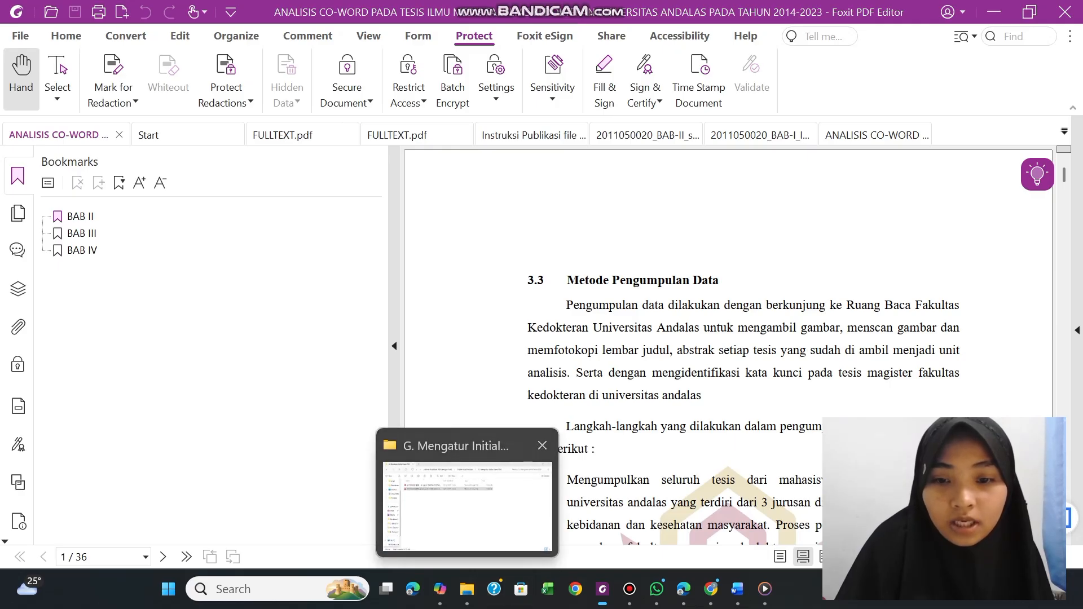
left_click(467, 497)
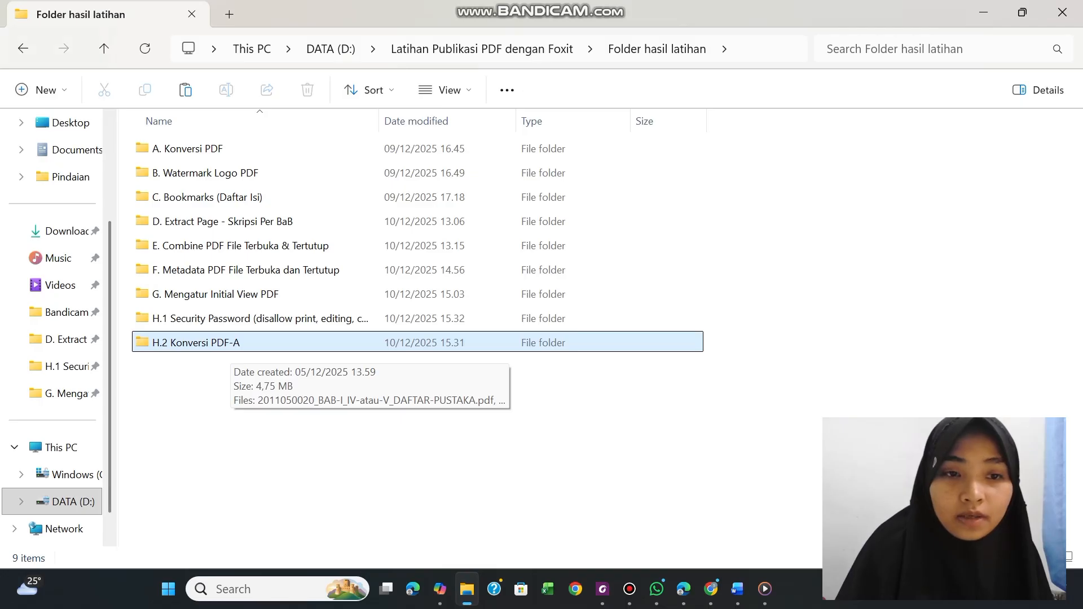
double_click(229, 344)
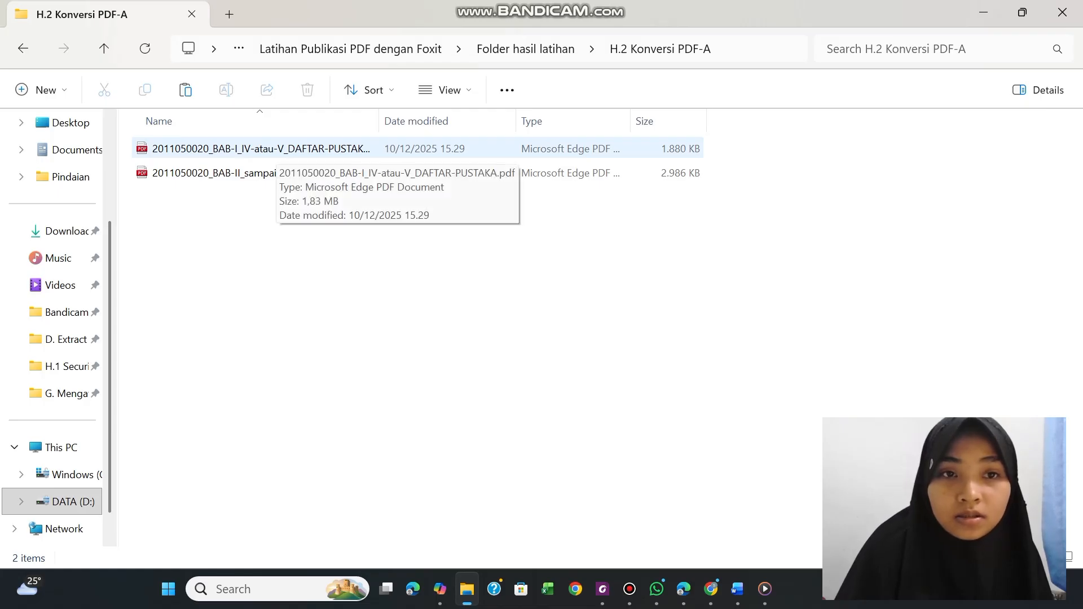
double_click(292, 148)
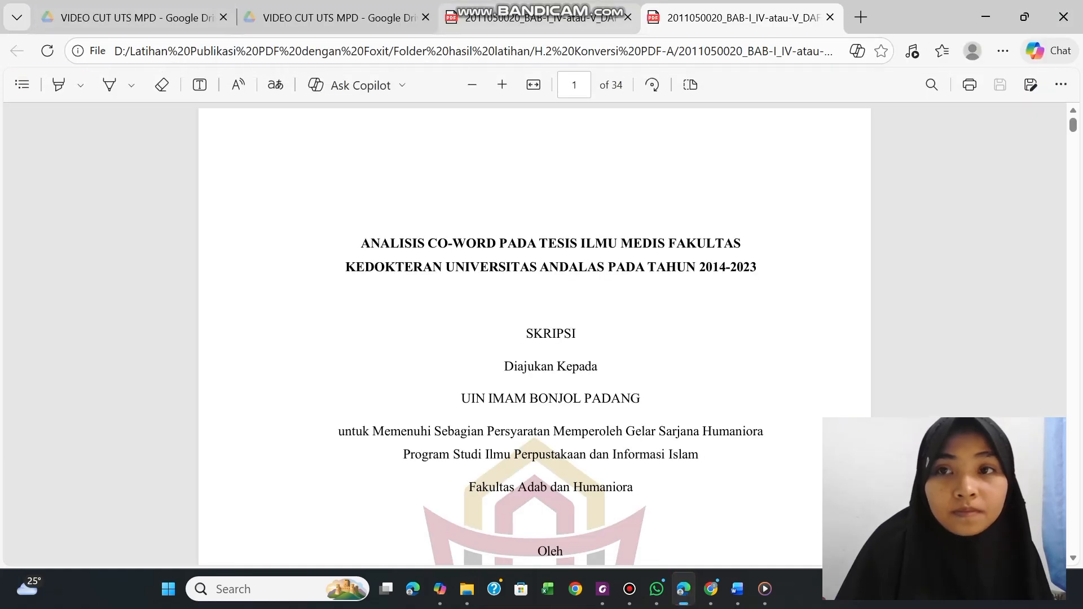
left_click(830, 18)
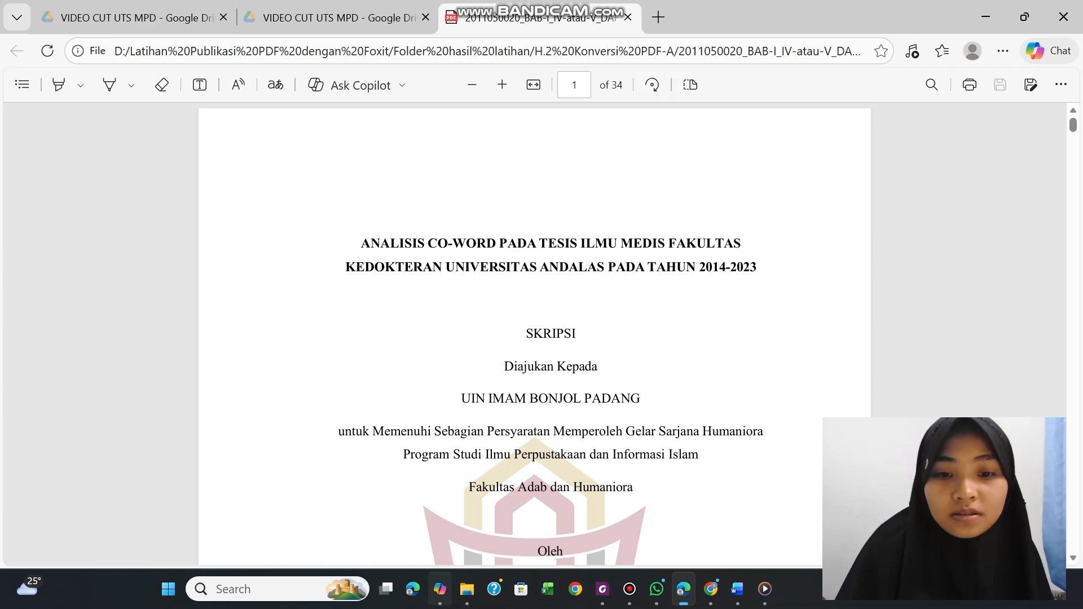
left_click(466, 589)
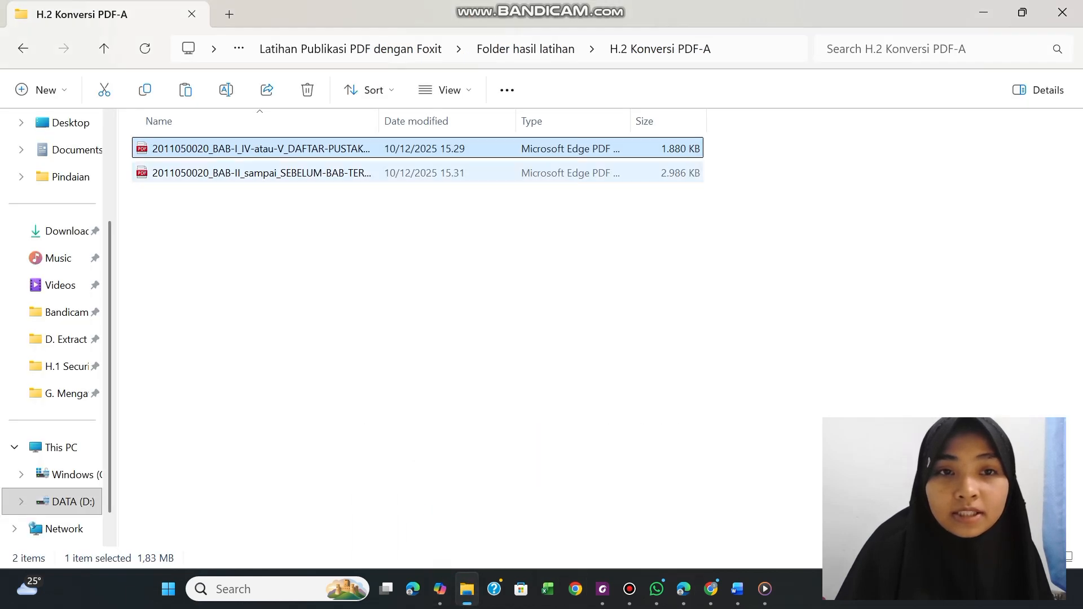
Open the converted BAB-I_IV-atau-V_DAFTAR-PUSTAKA PDF in Foxit PDF Editor and display its Standards conformance information
left_click(312, 148)
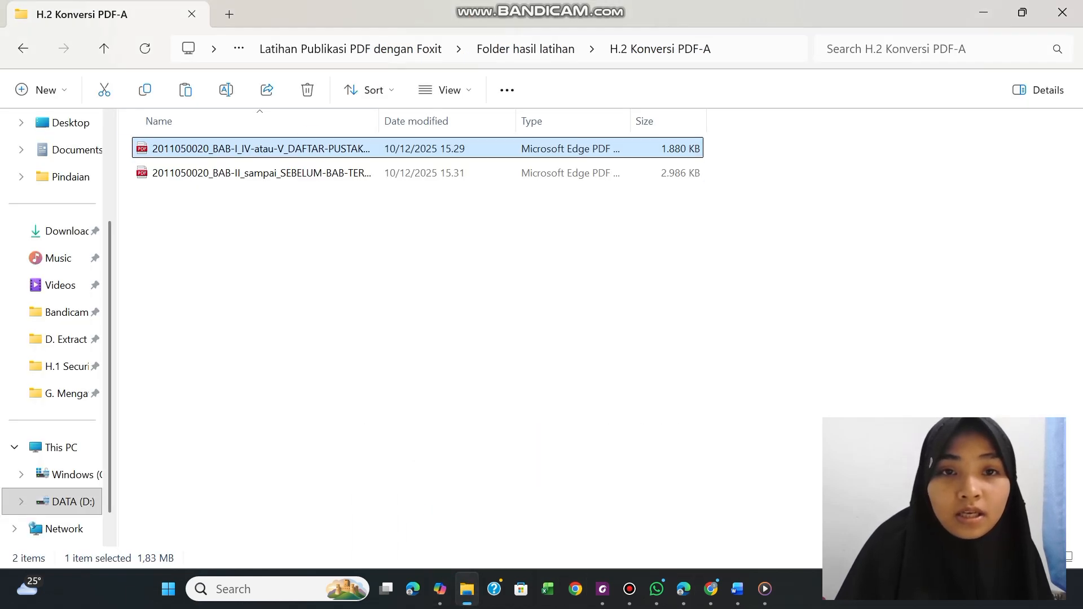
left_click(442, 167)
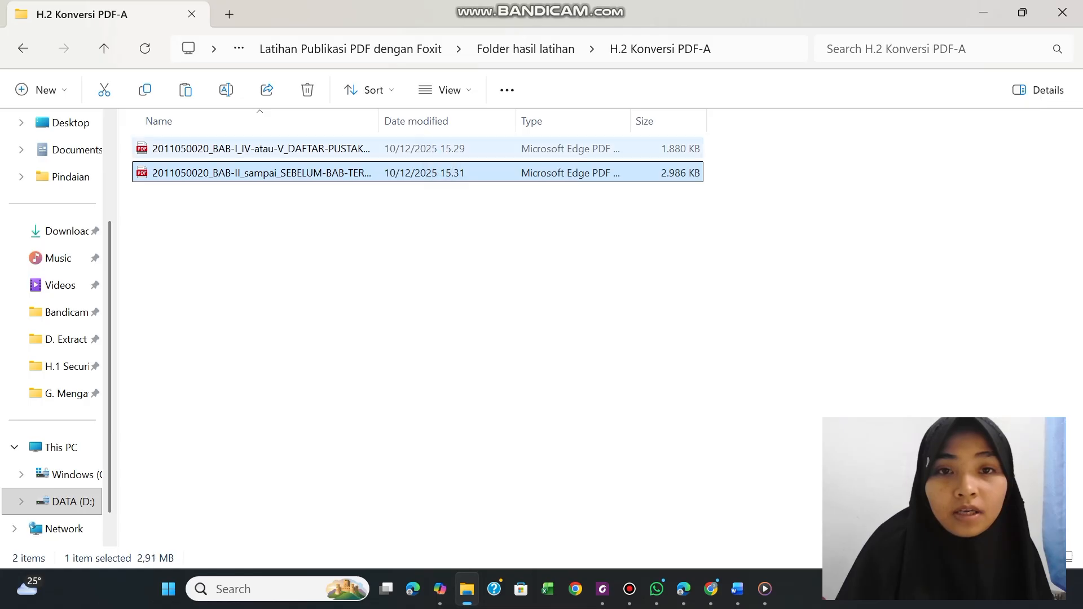
right_click(442, 155)
mouse_move(610, 98)
left_click(756, 97)
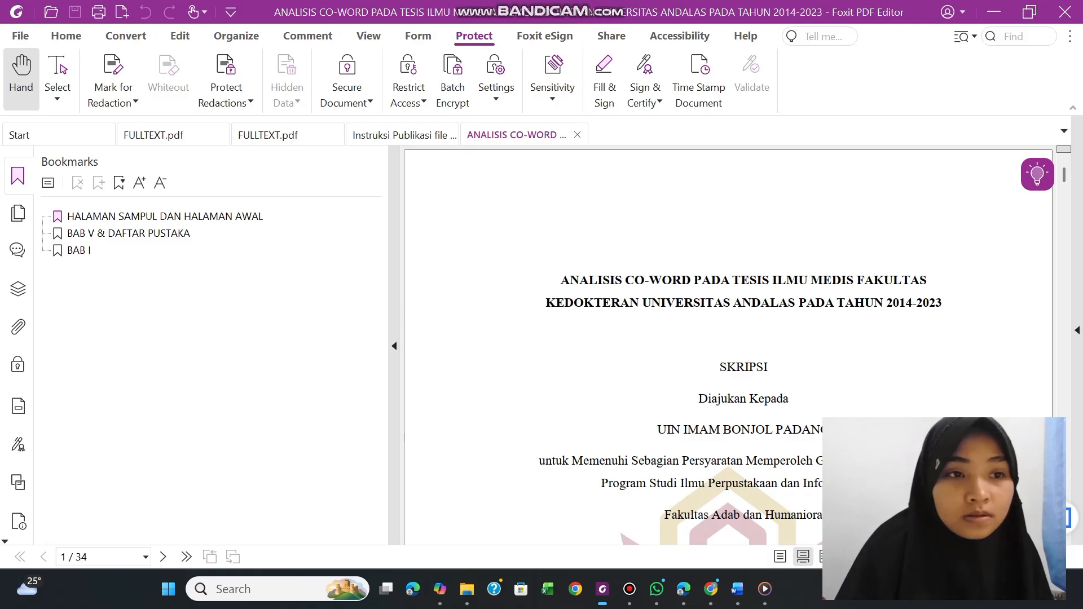
left_click(19, 522)
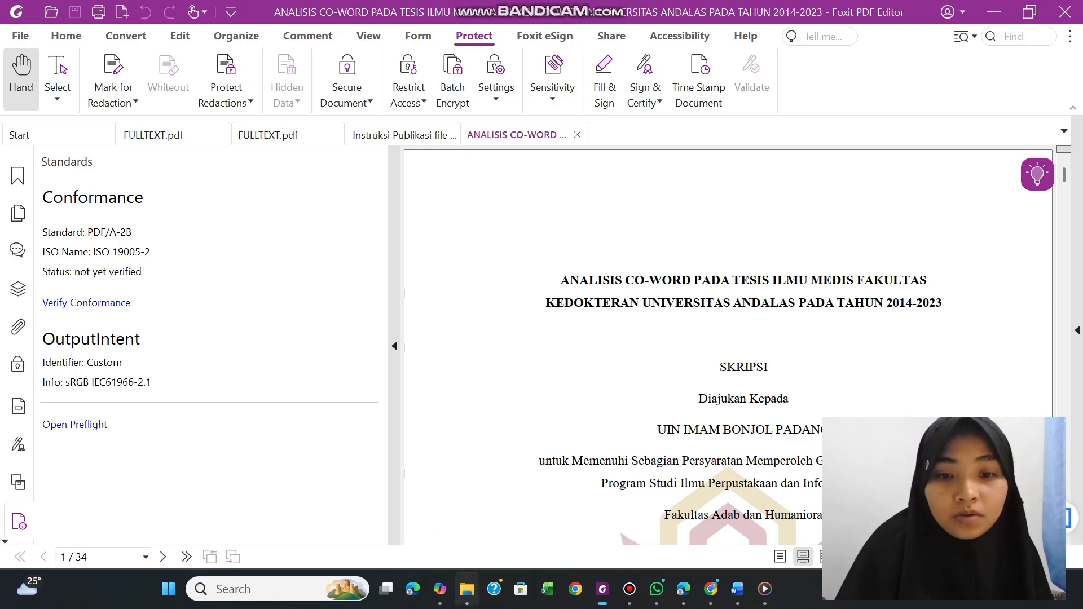
Return to File Explorer and open the converted BAB-II_sampai_SEBELUM-BAB-TERAKHIR PDF in Foxit PDF Editor
left_click(466, 589)
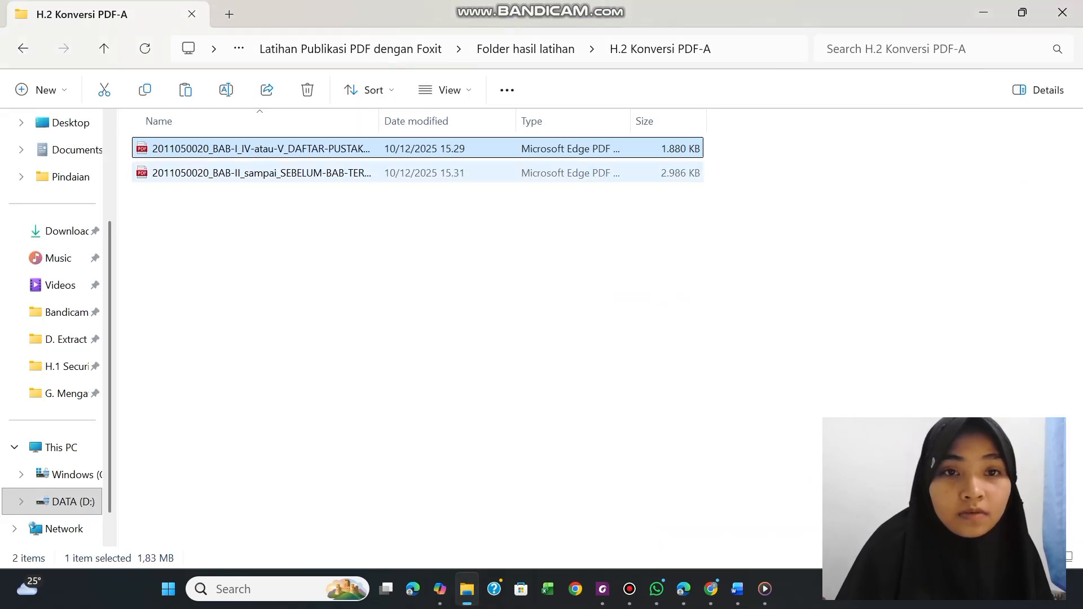
right_click(243, 181)
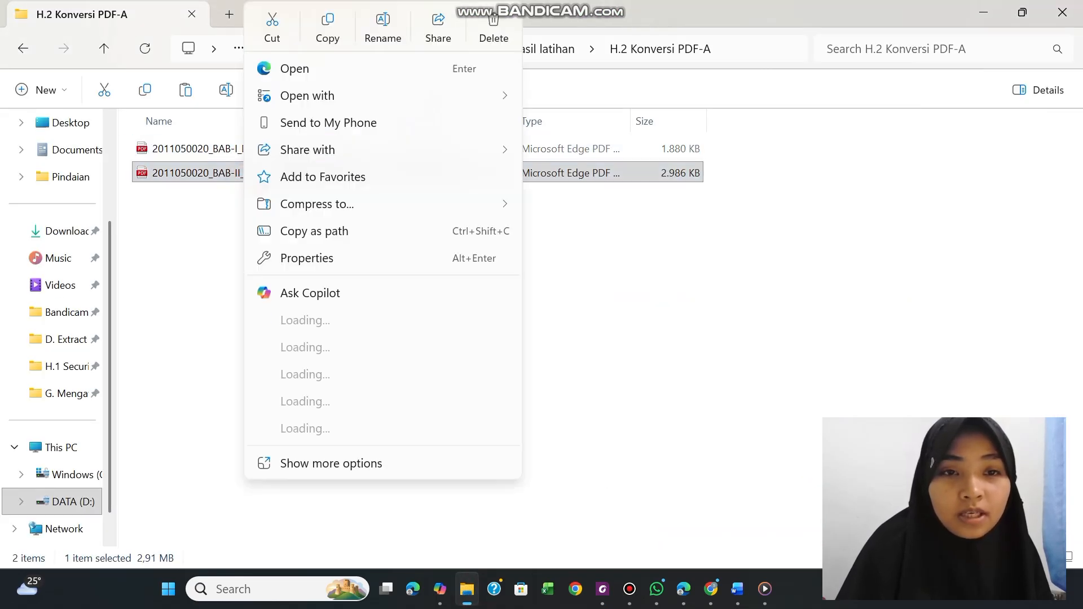
mouse_move(327, 95)
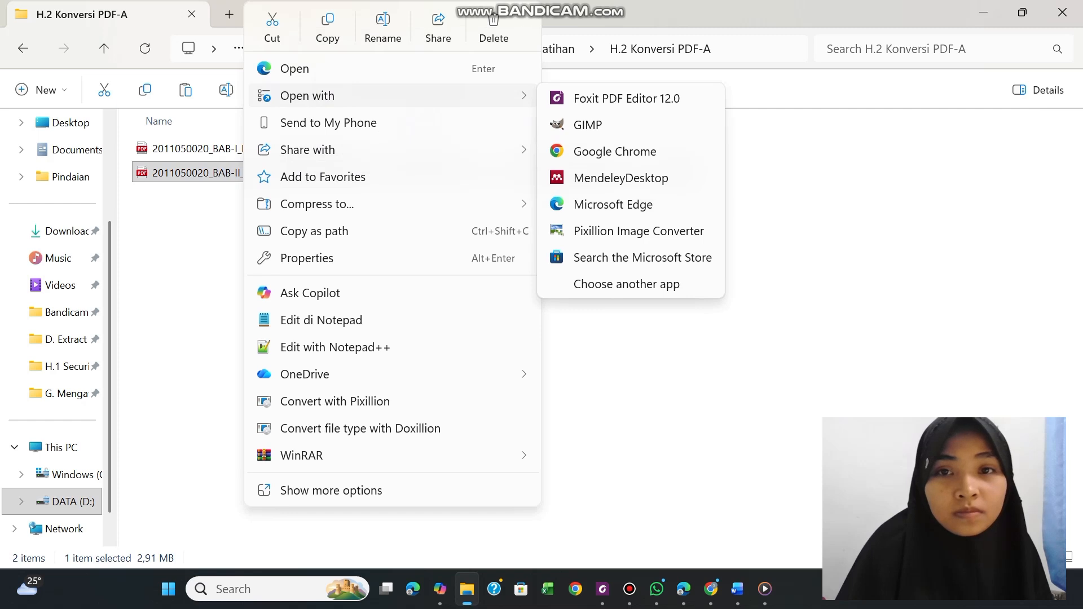
left_click(627, 99)
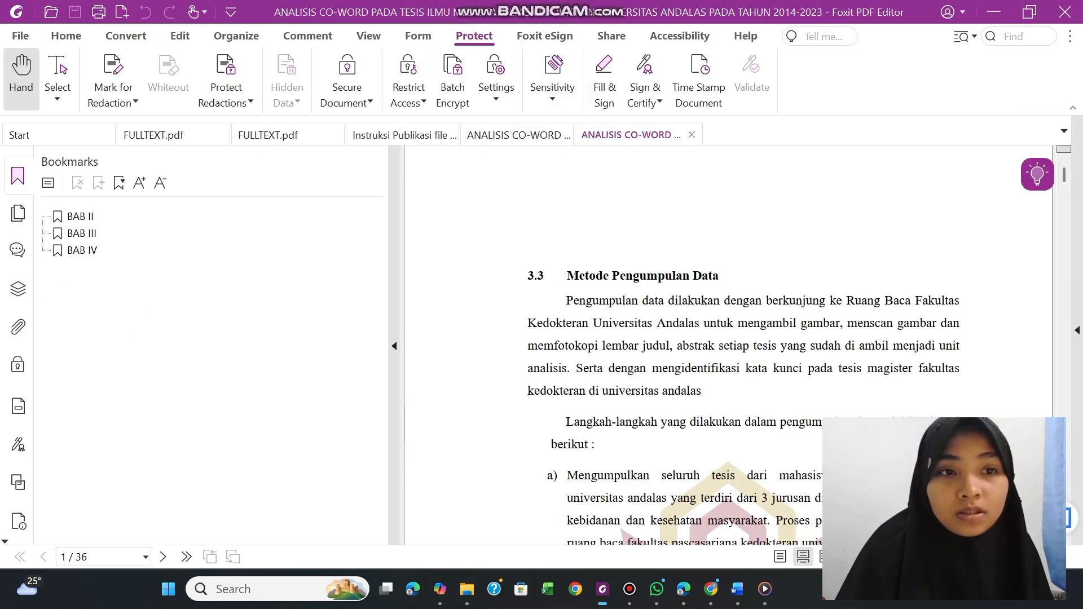